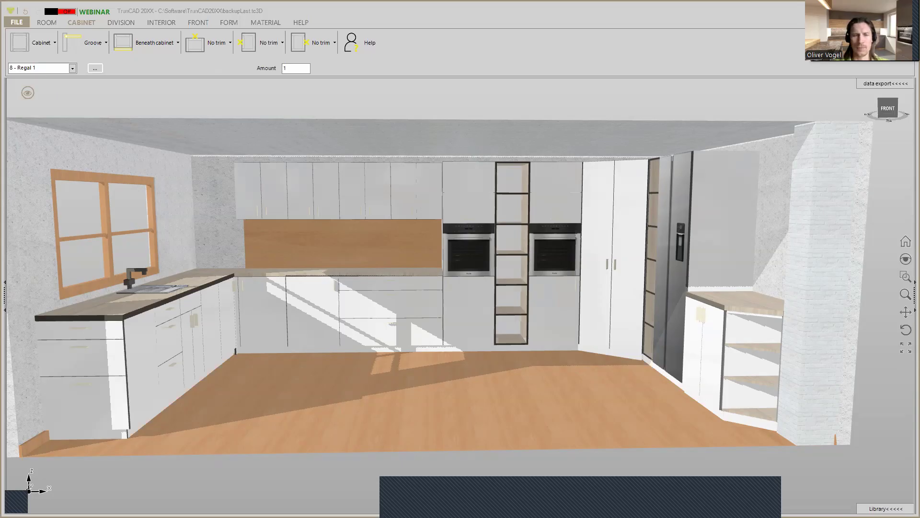
Switch to the browser to look over the webinar plan and move its window out of the way
key("alt+Tab")
scroll(390, 278, "up", 3)
scroll(390, 277, "down", 3)
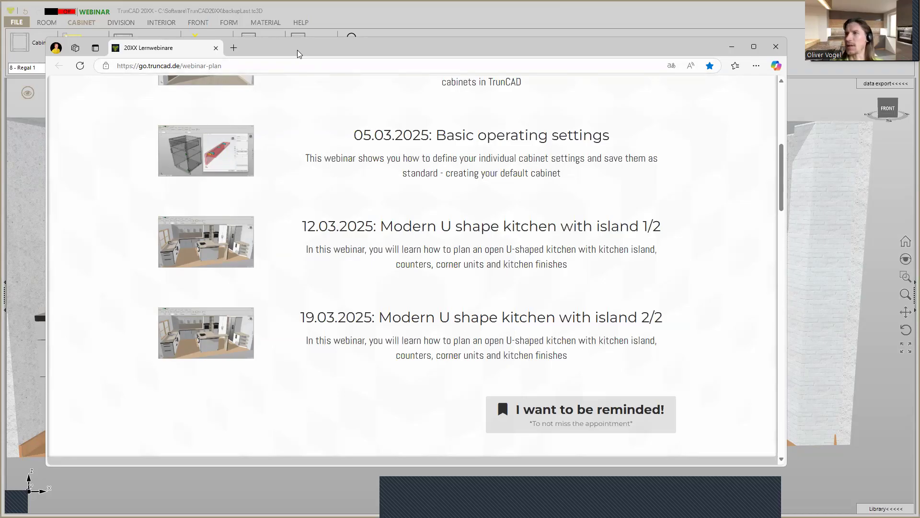
left_click_drag(297, 54, 919, 54)
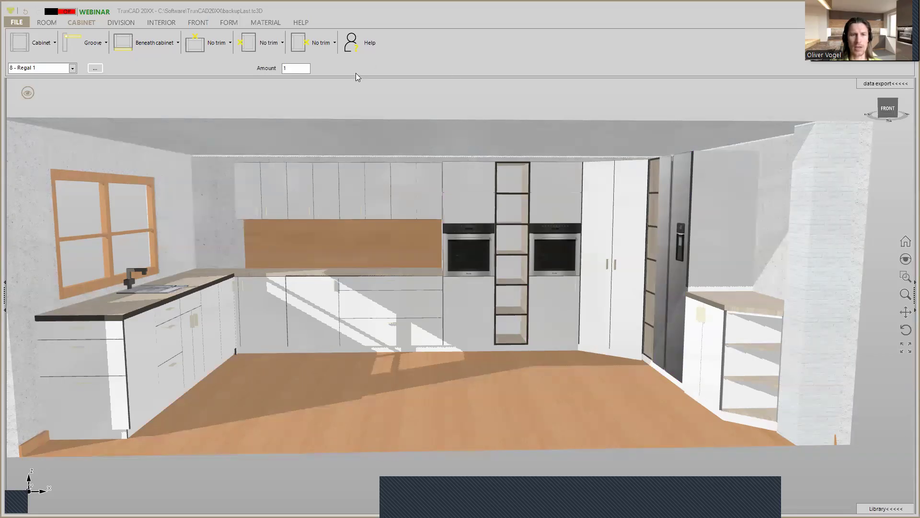
Isolate the active shelf cabinet Regal 1, then show all kitchen cabinets without the surrounding room
scroll(366, 84, "down", 2)
middle_click_drag(366, 84, 430, 161)
scroll(424, 229, "up", 2)
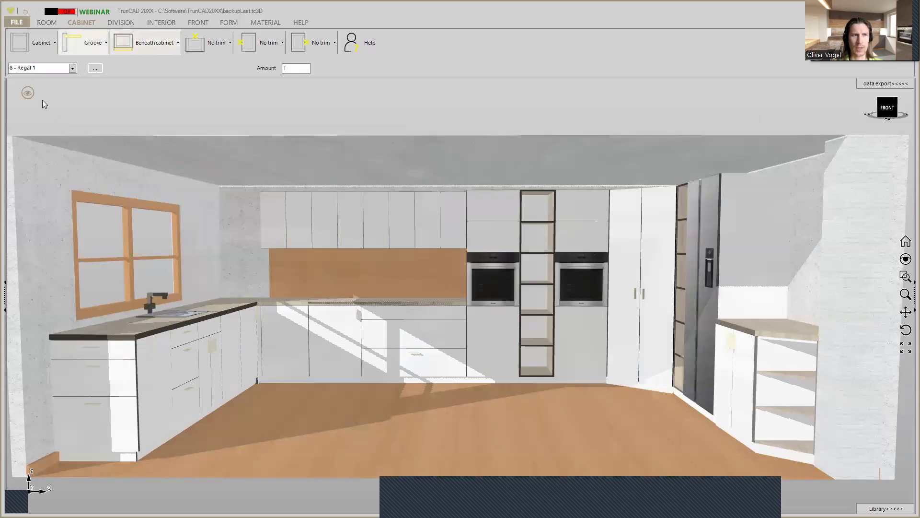
left_click(27, 93)
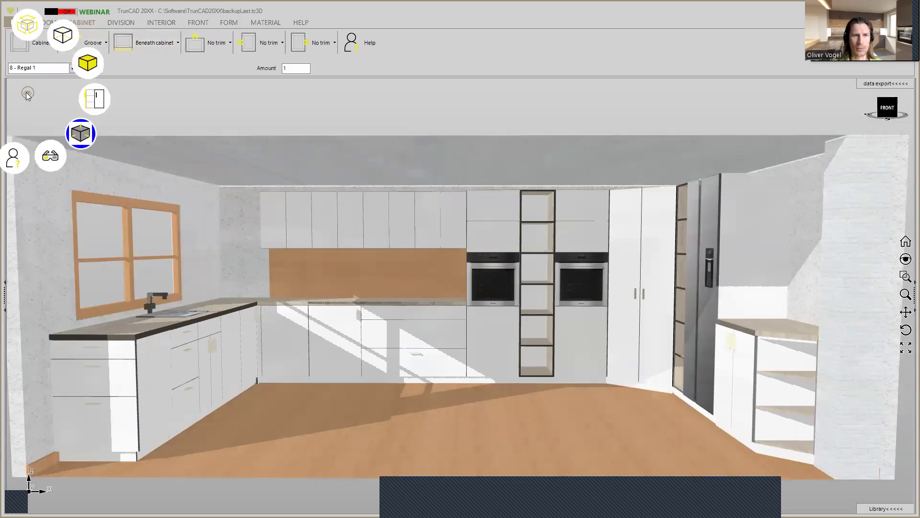
left_click(27, 32)
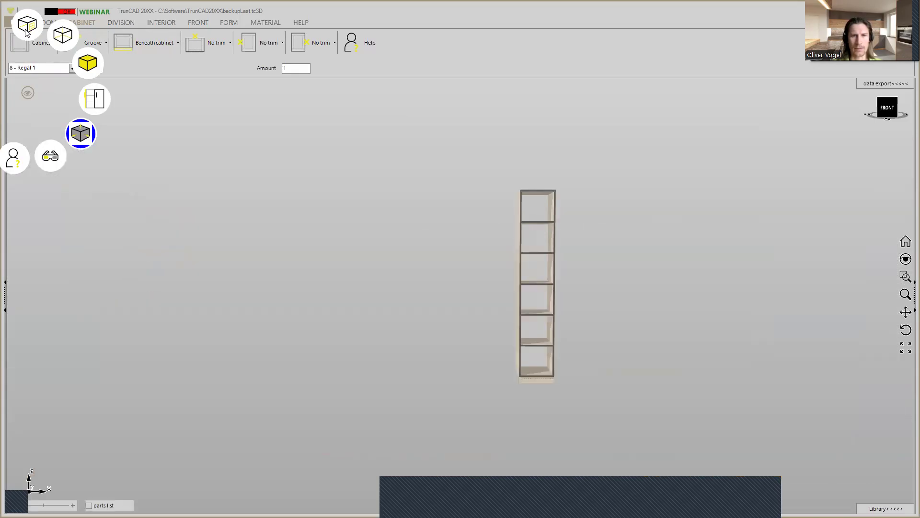
left_click(26, 32)
middle_click_drag(546, 173, 544, 186)
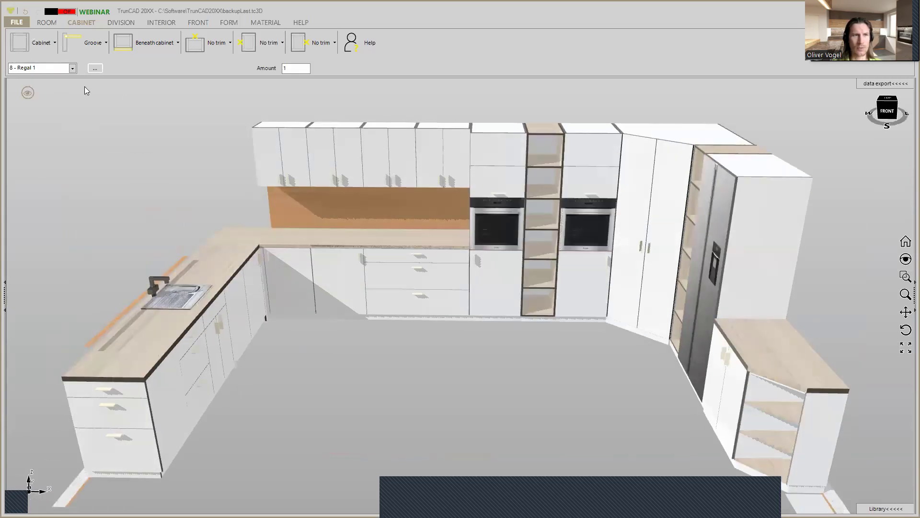
Turn off the realistic presentation view to display the kitchen with its dimensions and editing symbols
left_click(28, 92)
left_click(85, 134)
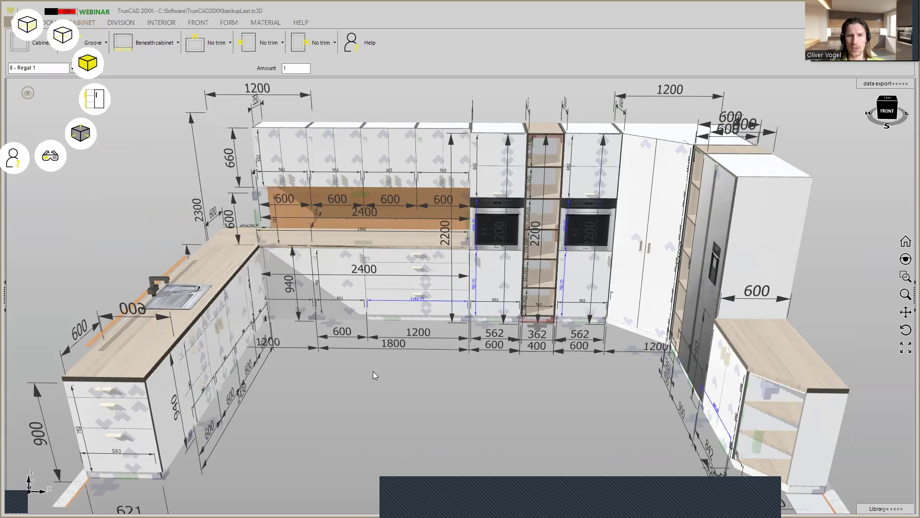
scroll(382, 373, "down", 2)
mouse_move(384, 374)
middle_mouse_down()
mouse_move(411, 382)
mouse_move(375, 364)
middle_mouse_up()
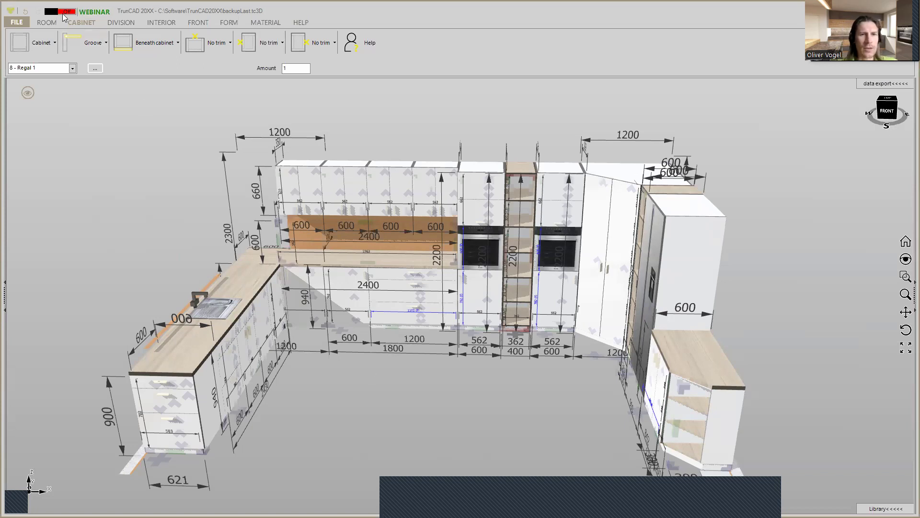
Display the kitchen as a wireframe and examine the construction of the base cabinet run with the sink
left_click(31, 93)
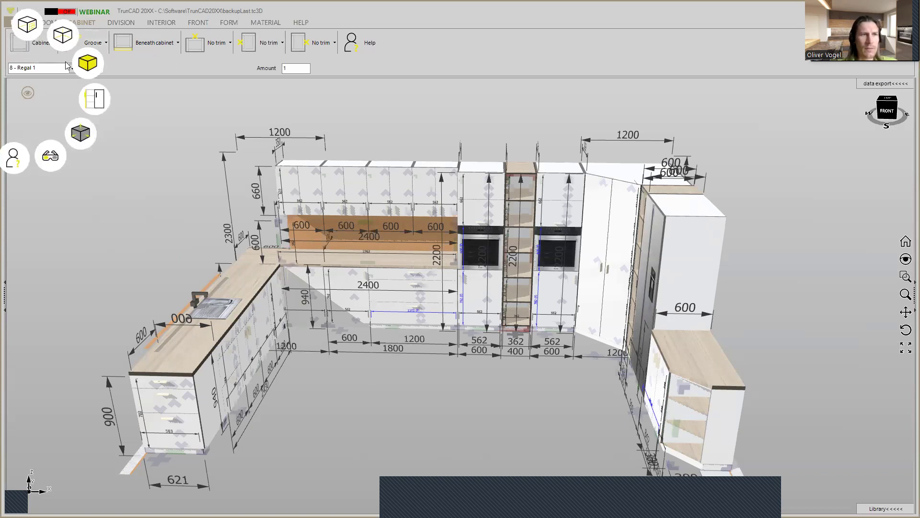
left_click(64, 38)
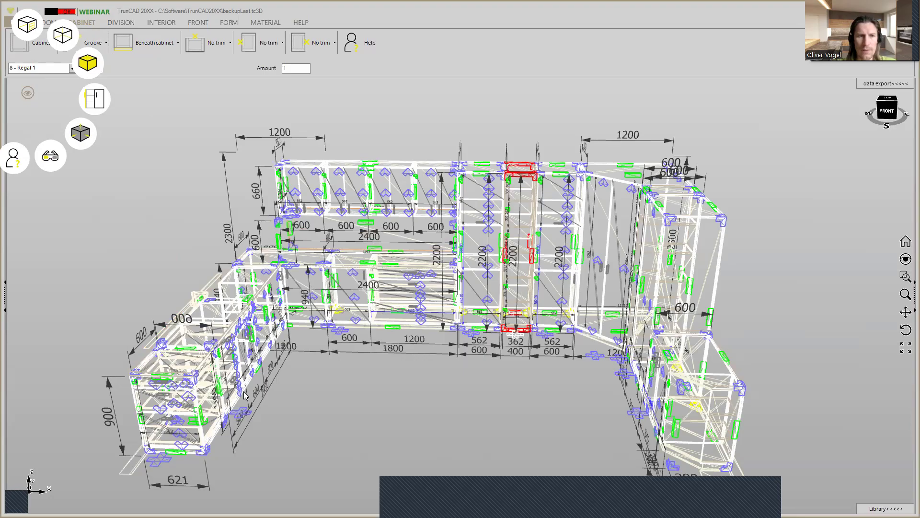
scroll(202, 399, "up", 1)
scroll(203, 399, "up", 3)
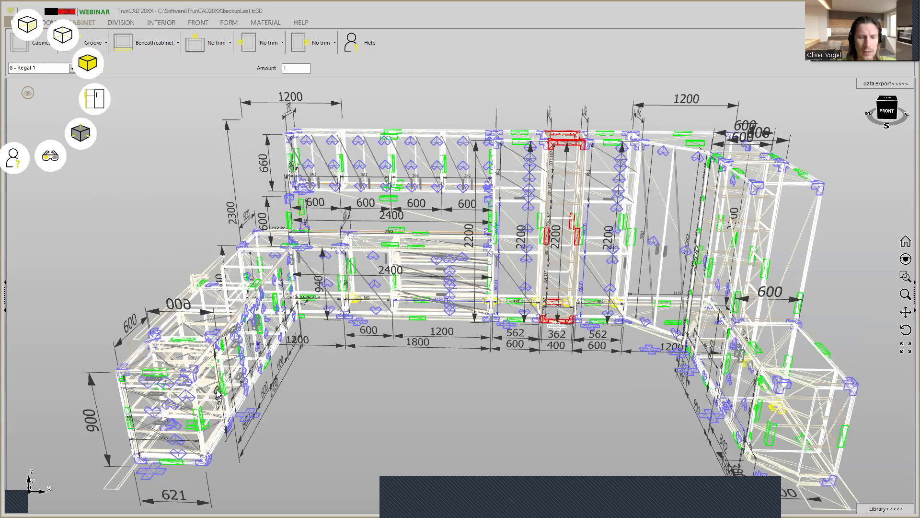
middle_click_drag(360, 387, 355, 386)
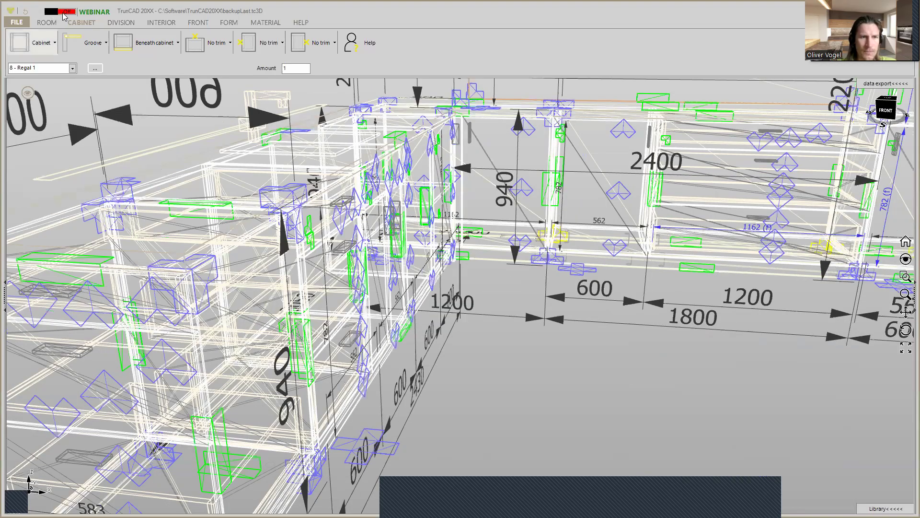
Switch on the detailed construction mode and set the kitchen back to the solid display
left_click(64, 12)
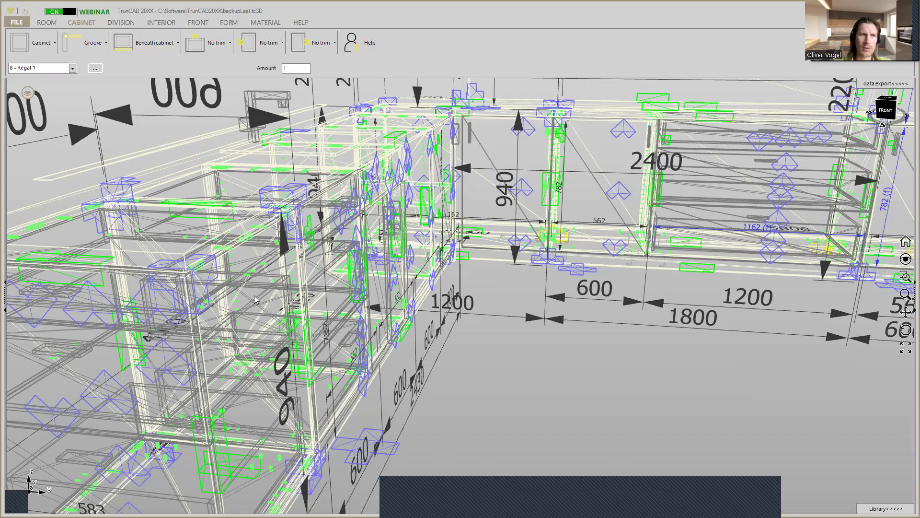
scroll(686, 364, "down", 2)
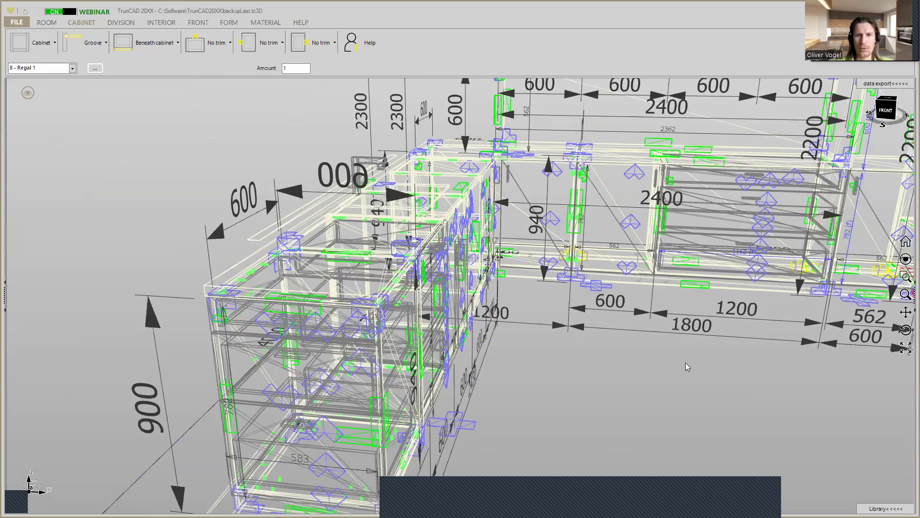
scroll(150, 191, "down", 2)
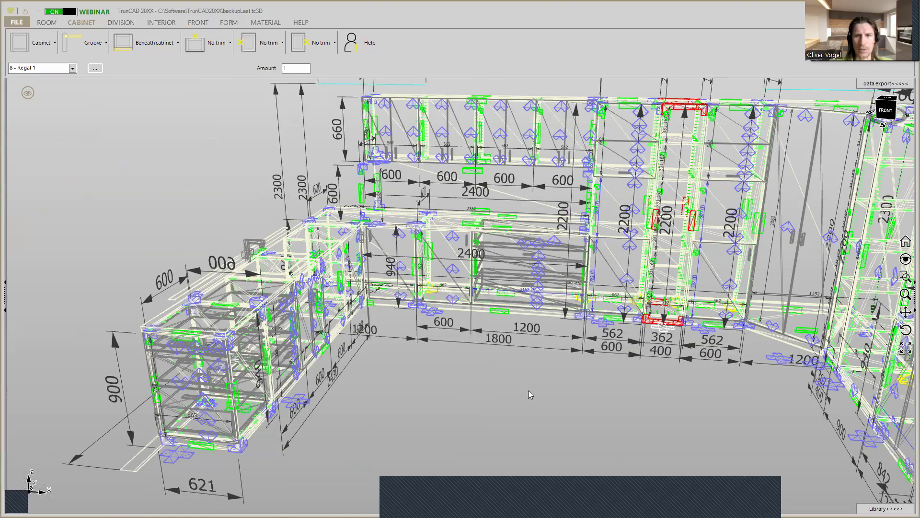
middle_click_drag(568, 399, 514, 404)
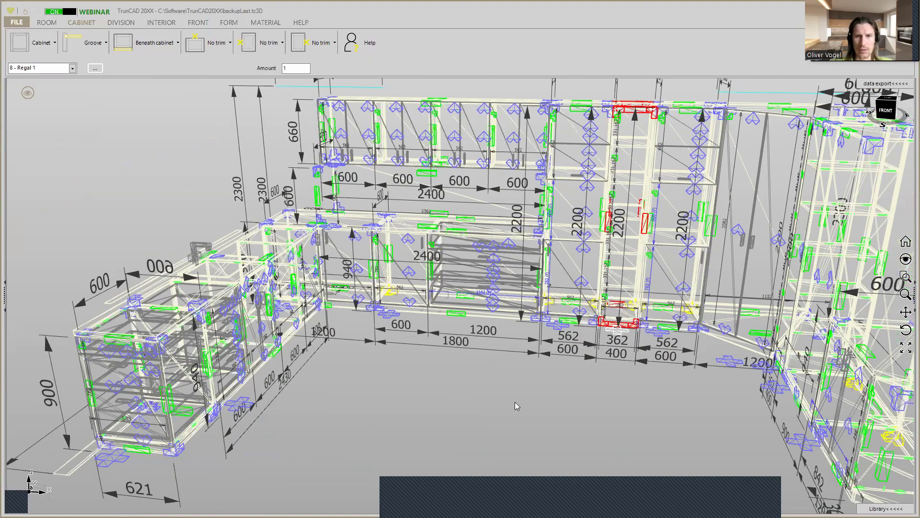
scroll(524, 399, "down", 2)
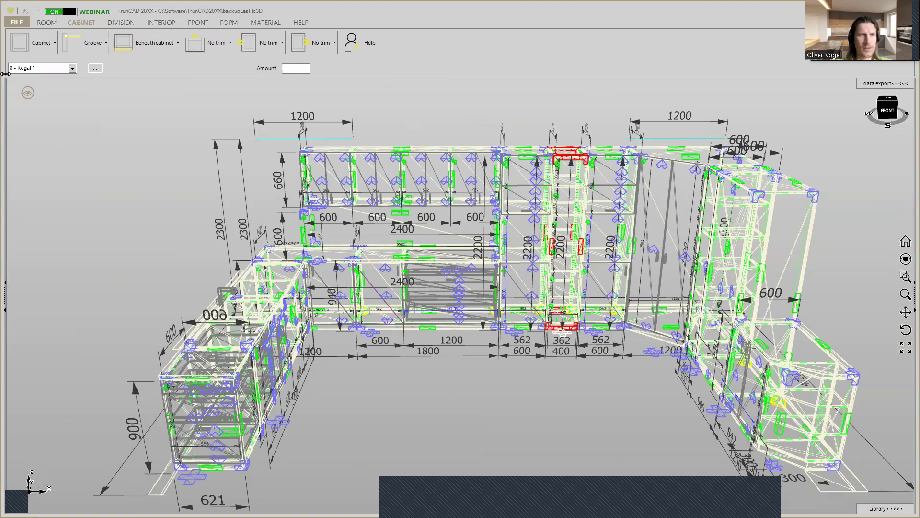
left_click(28, 94)
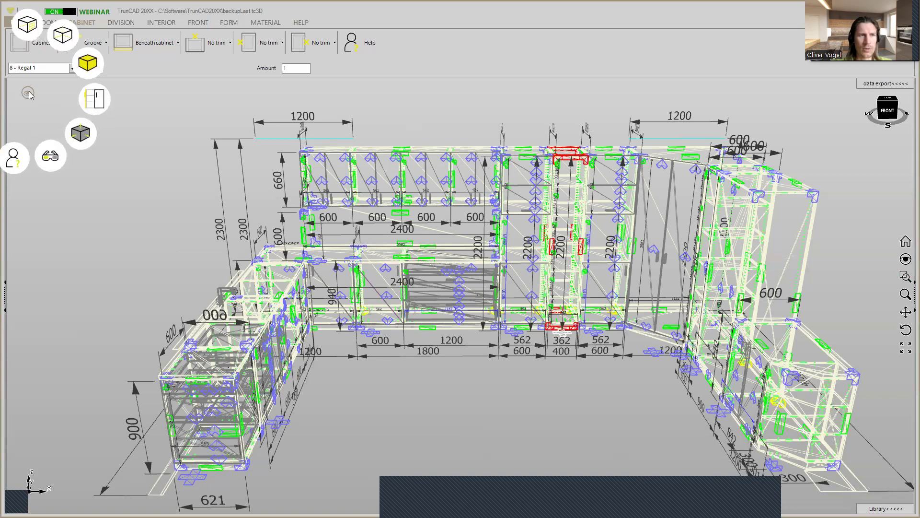
left_click(88, 70)
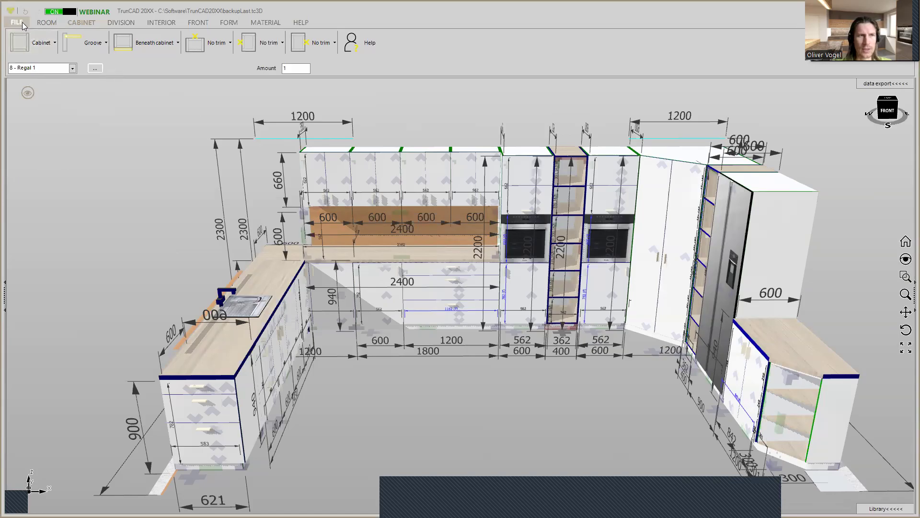
Review the file commands for loading and saving, and the list of cabinets in the project
left_click(18, 22)
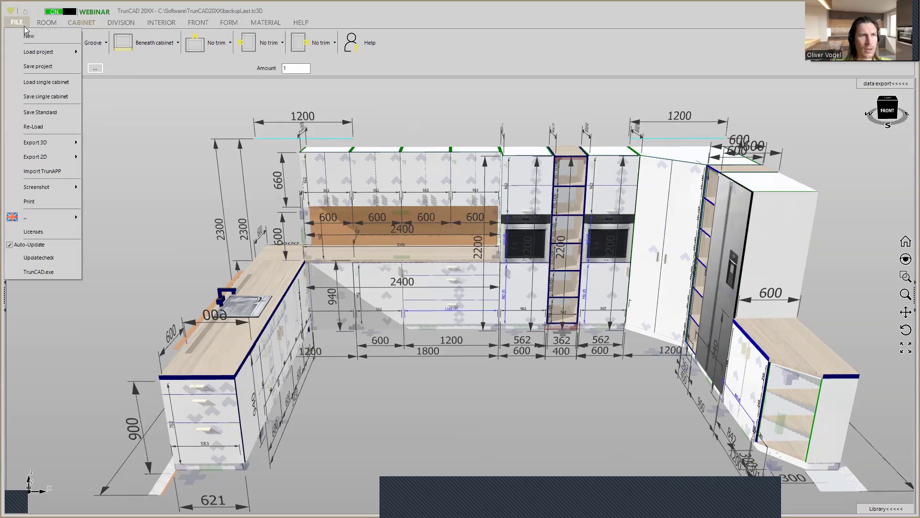
mouse_move(40, 54)
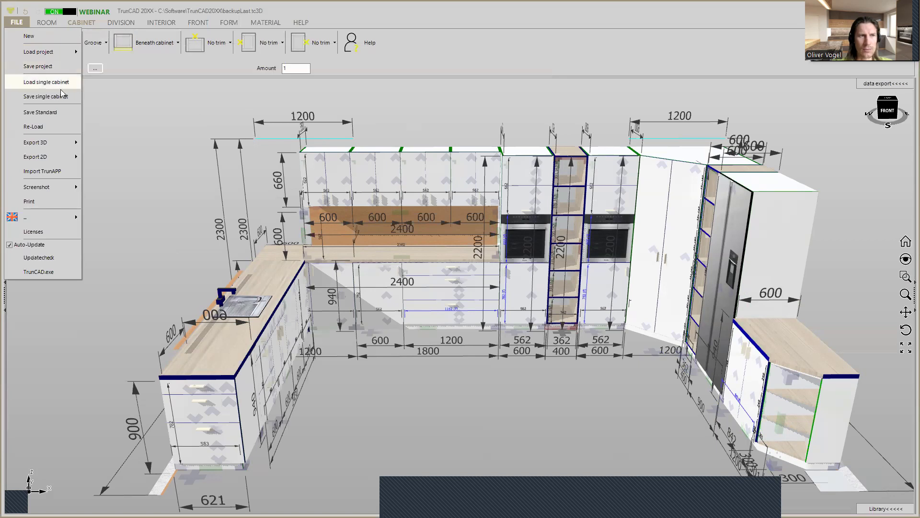
left_click(148, 110)
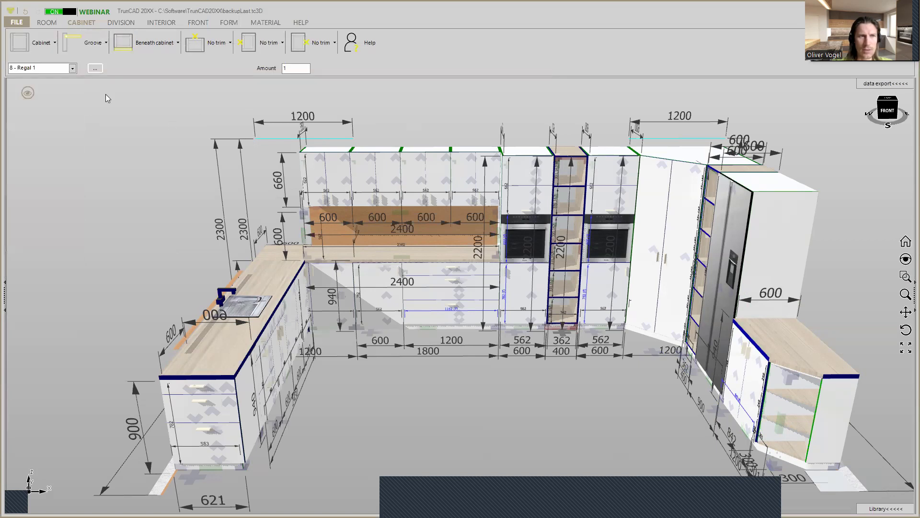
left_click(72, 68)
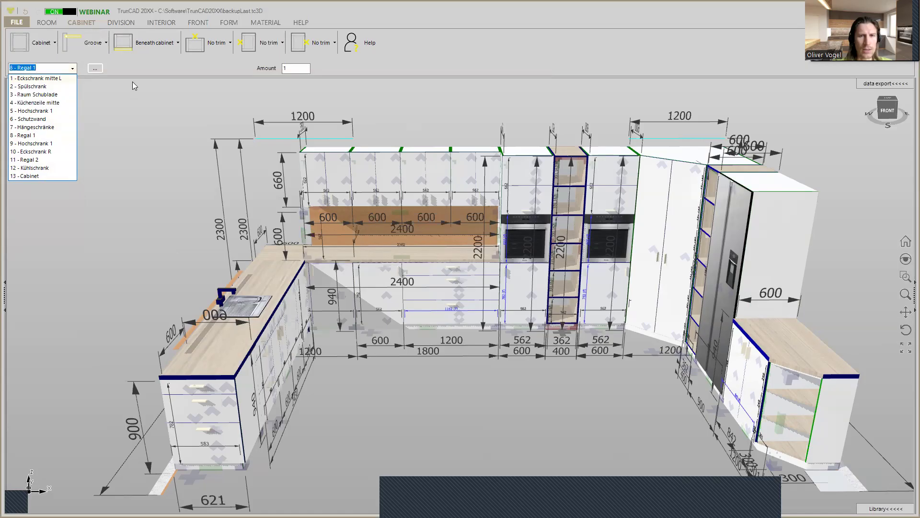
left_click(119, 63)
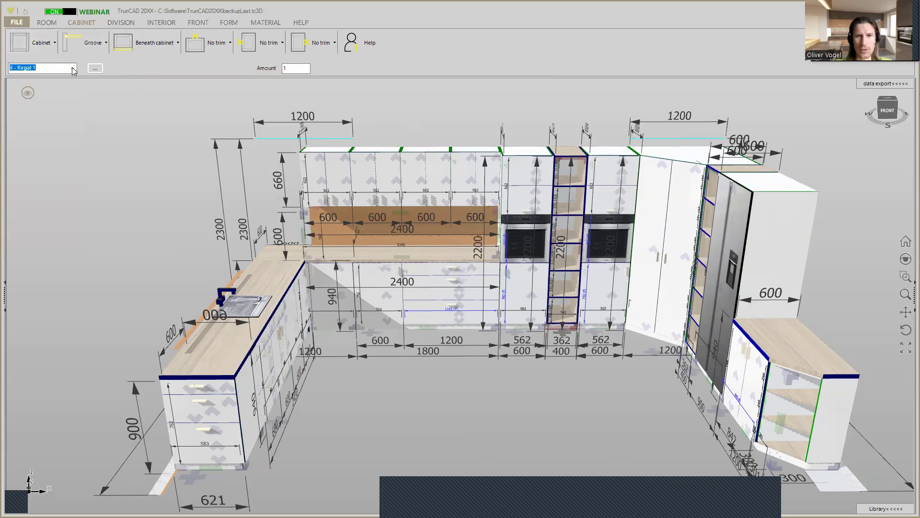
left_click(16, 24)
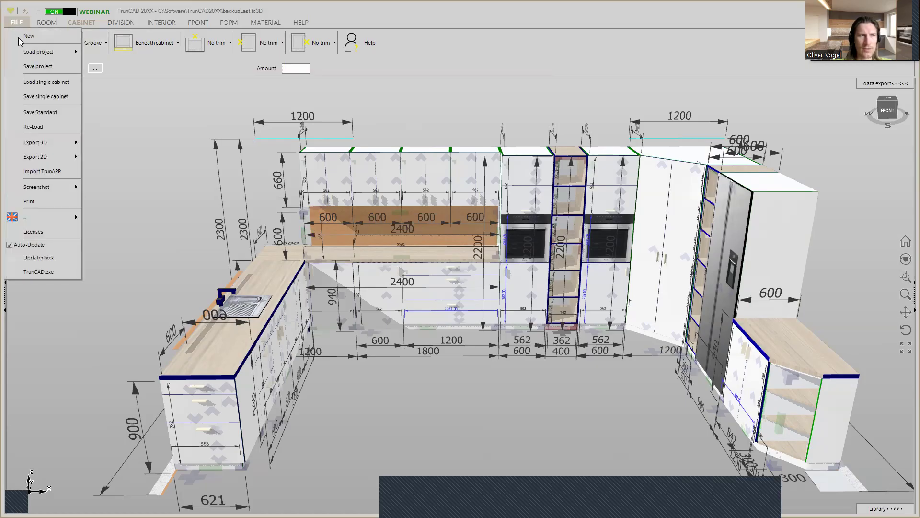
left_click(128, 66)
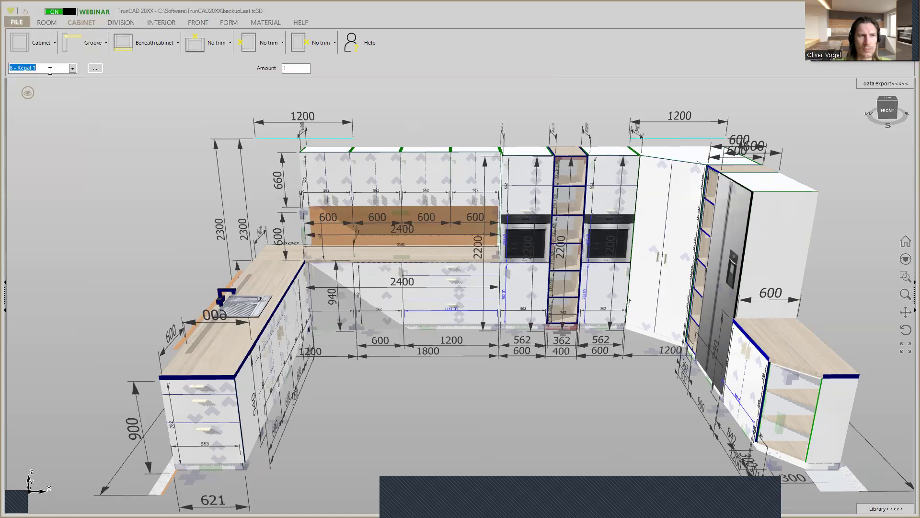
Examine the tall open shelf between the two ovens up close and within the whole kitchen
scroll(566, 165, "up", 1)
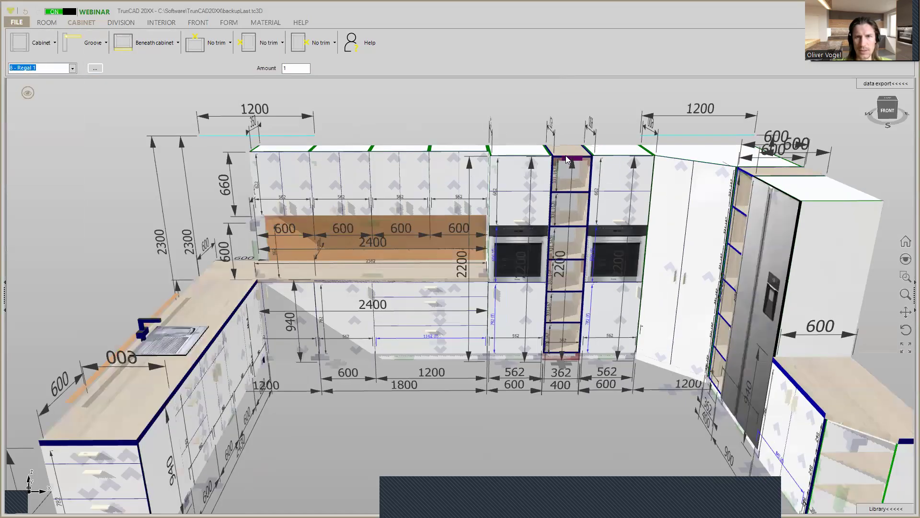
scroll(566, 160, "up", 1)
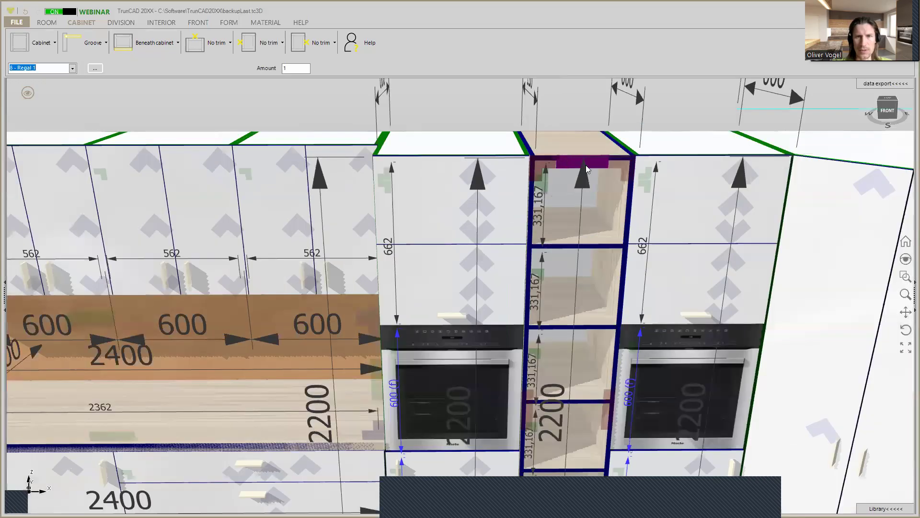
scroll(587, 168, "up", 1)
scroll(586, 165, "down", 1)
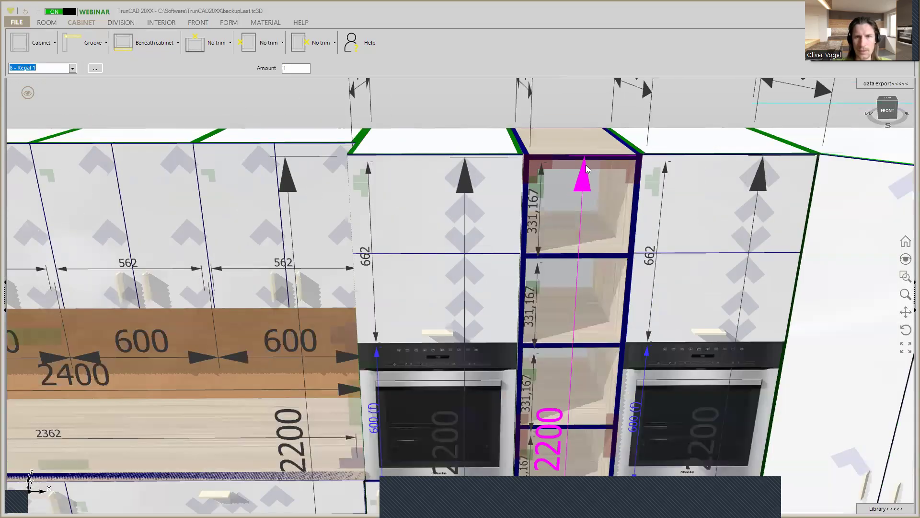
scroll(587, 168, "down", 2)
scroll(567, 198, "down", 3)
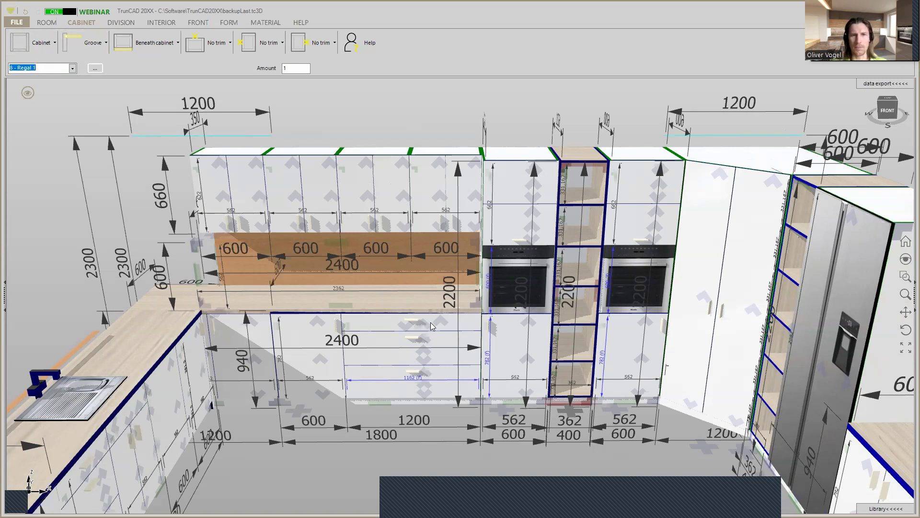
scroll(441, 321, "down", 2)
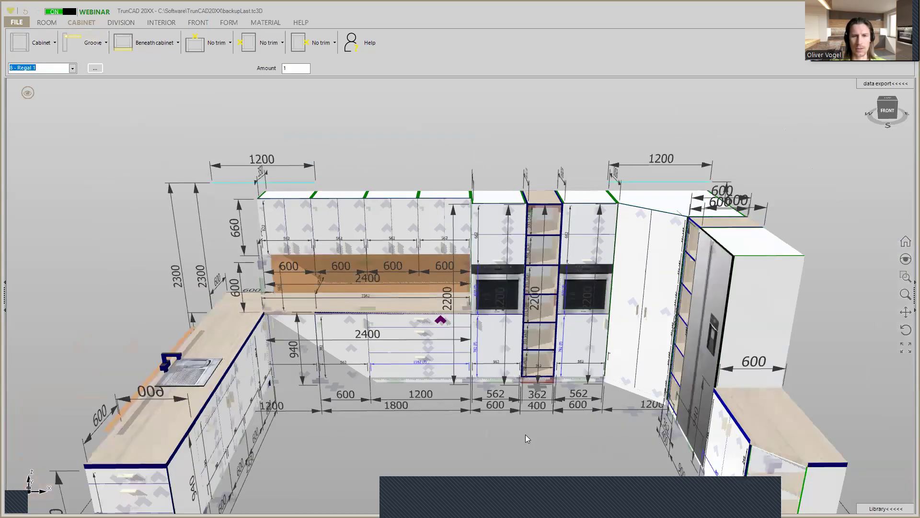
middle_click_drag(527, 436, 513, 398)
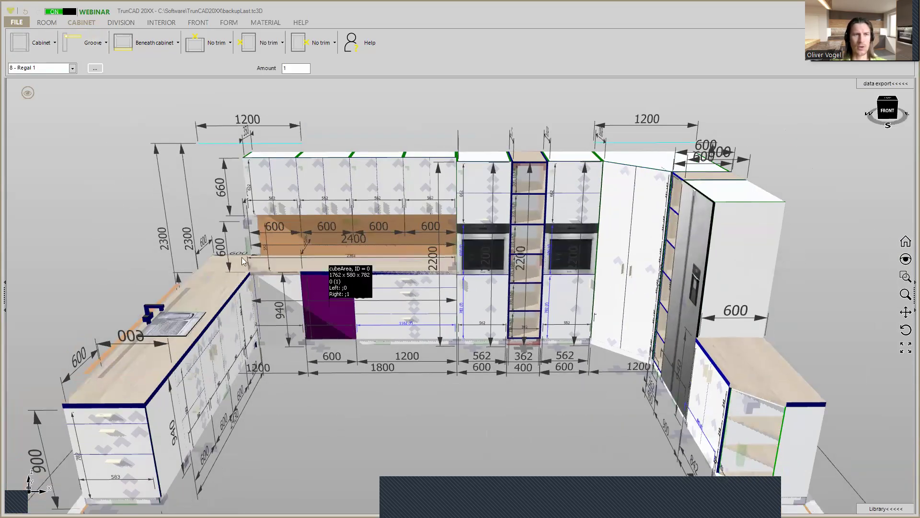
Save the project in the Projekte folder under C:\Software as "Webinar - Modern U shape kitchen with island 1"
left_click(18, 22)
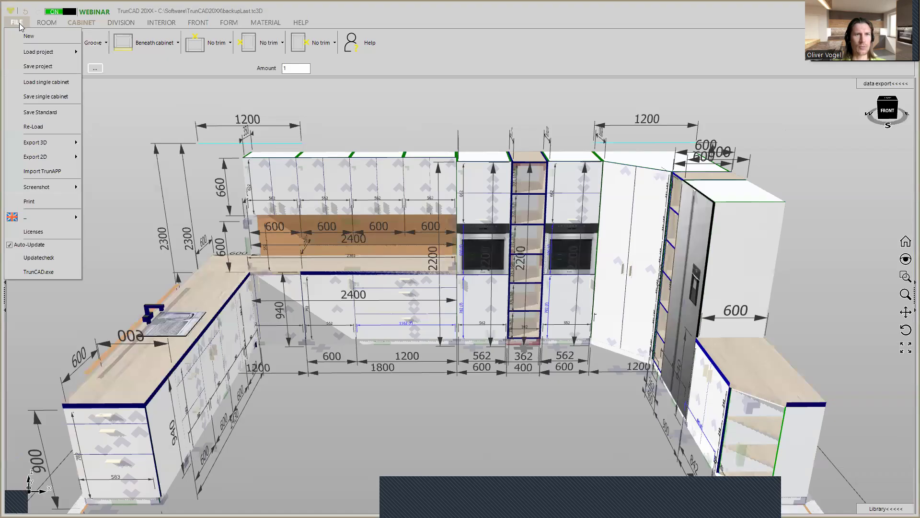
left_click(39, 67)
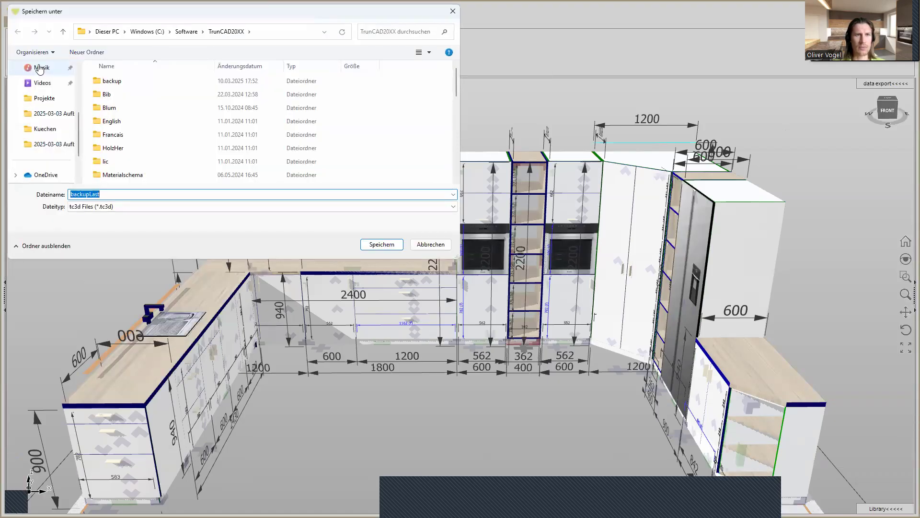
left_click(185, 32)
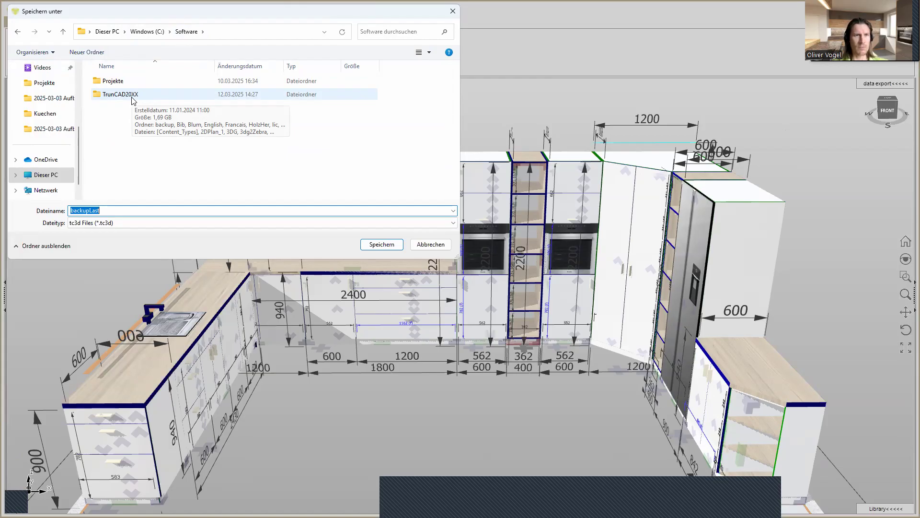
double_click(114, 81)
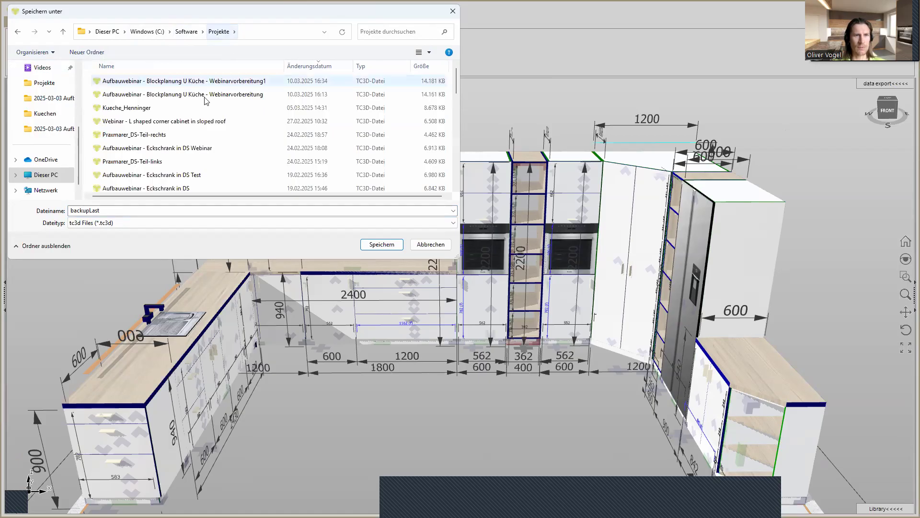
left_click(131, 212)
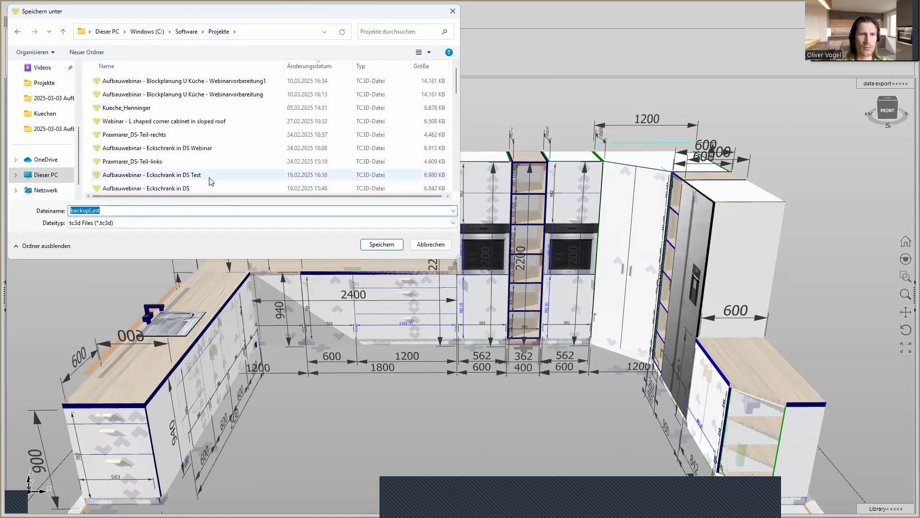
type("Webinar")
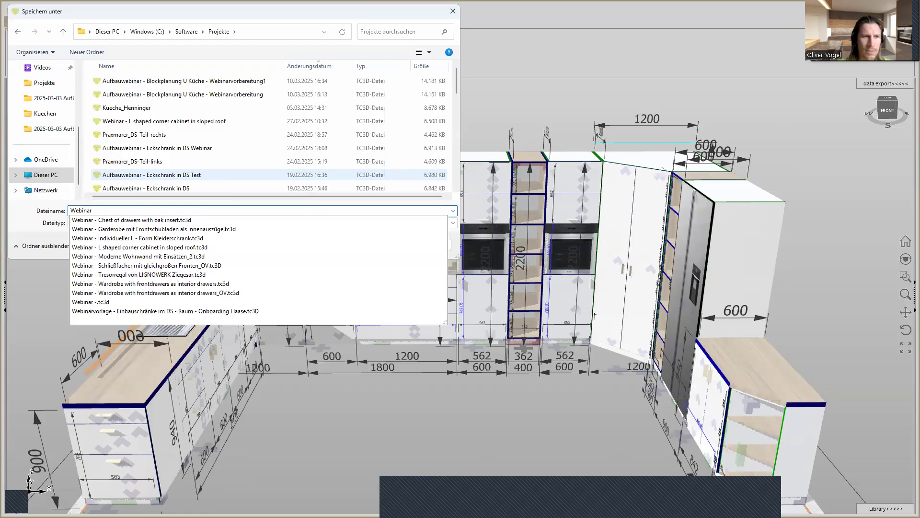
type(" -")
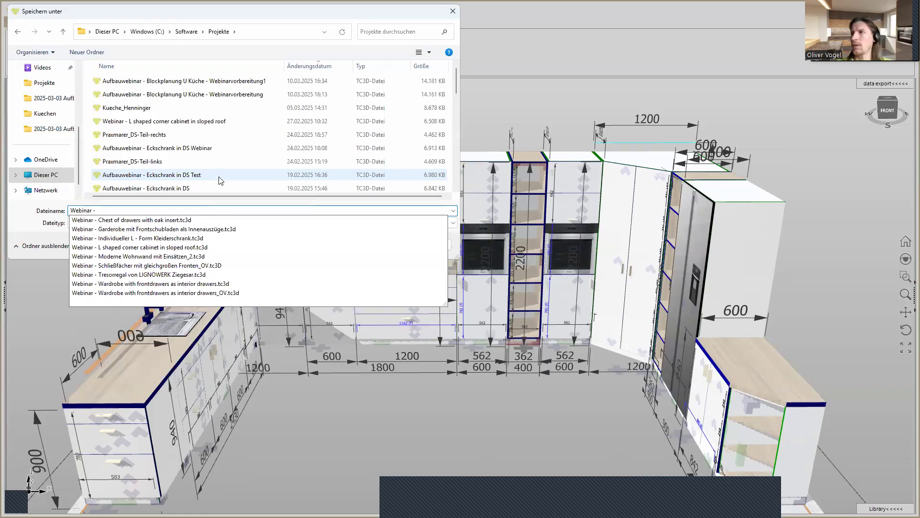
type(" Mode")
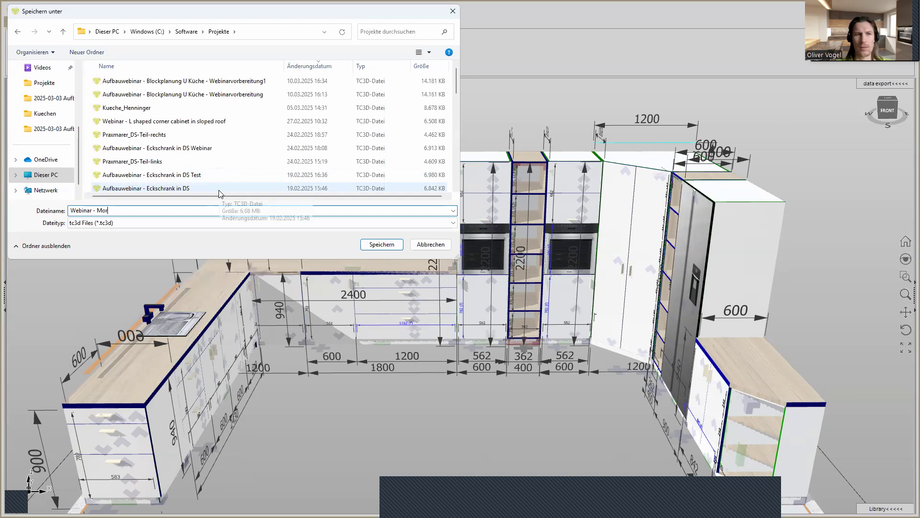
type("rn U sh")
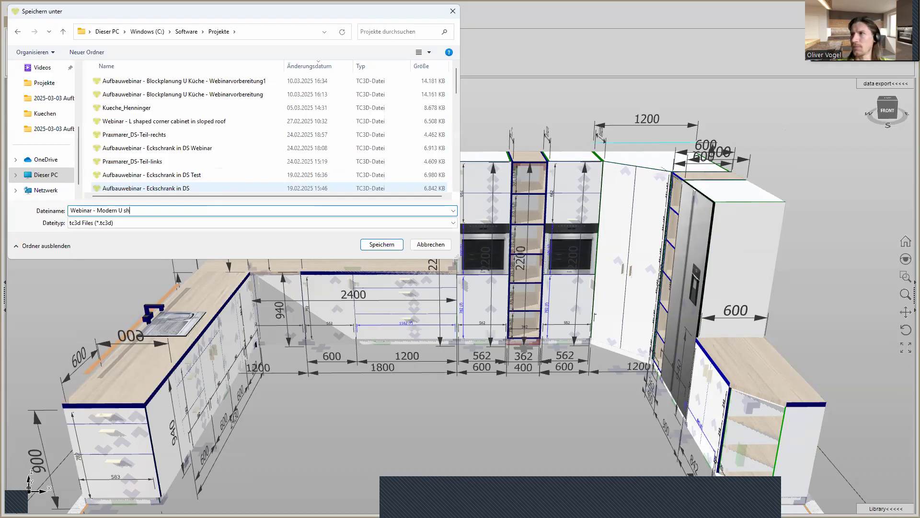
type("ape kitchen")
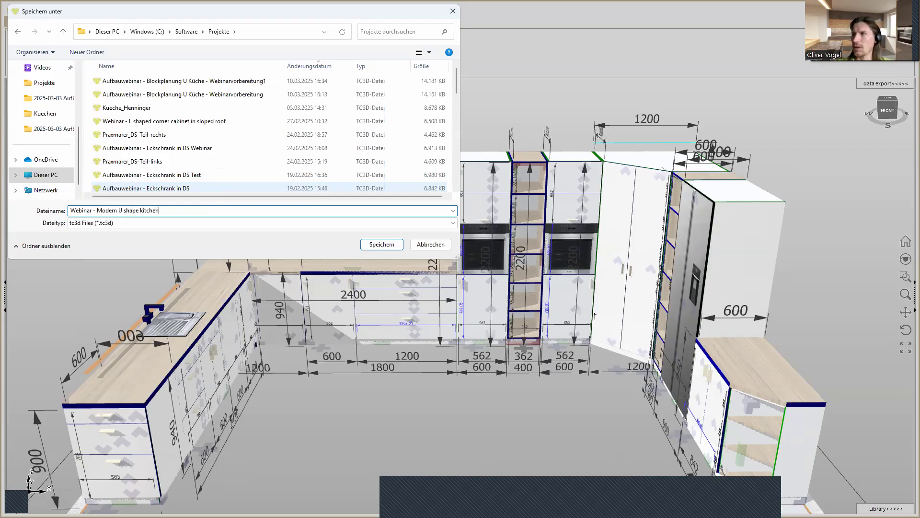
type(" with island 1")
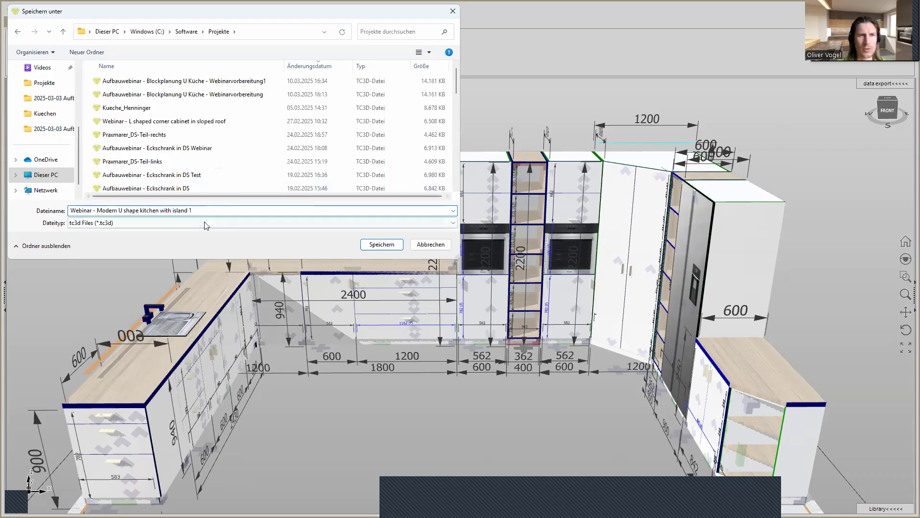
left_click(381, 244)
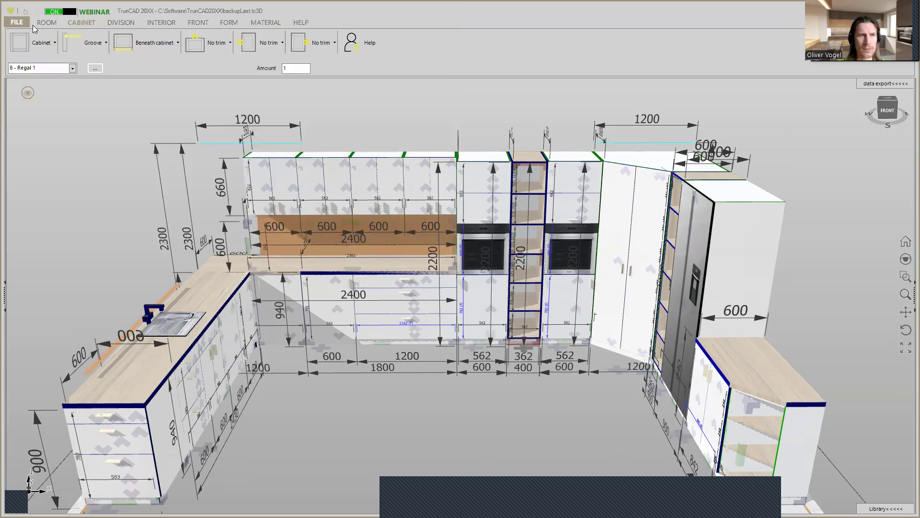
Start a new project with the default room and single cabinet
left_click(20, 24)
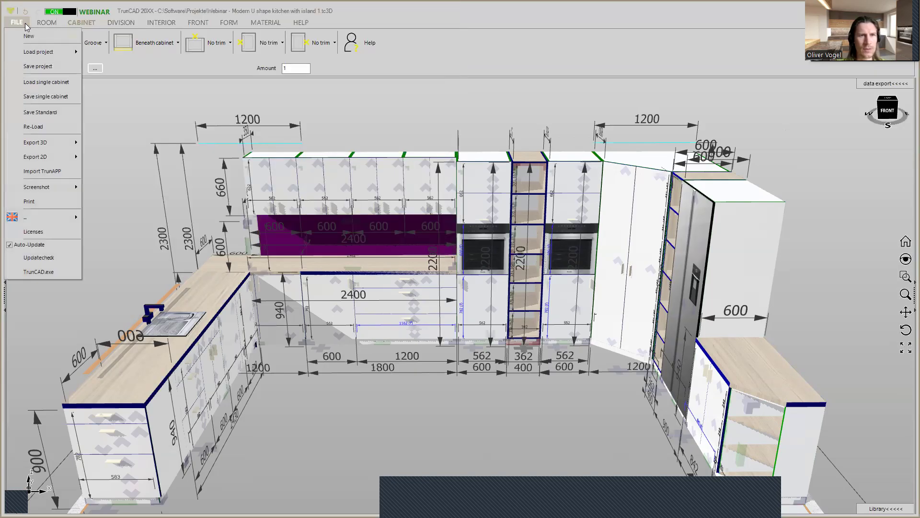
left_click(36, 38)
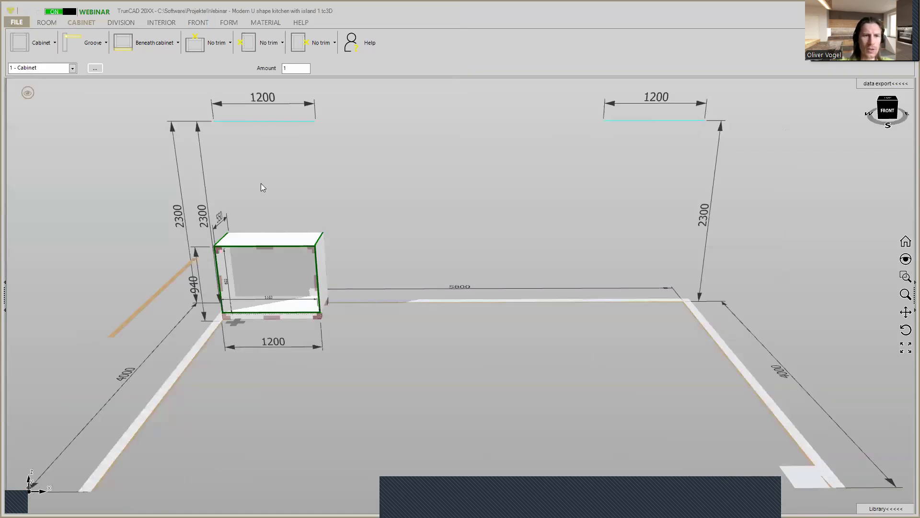
scroll(292, 241, "up", 4)
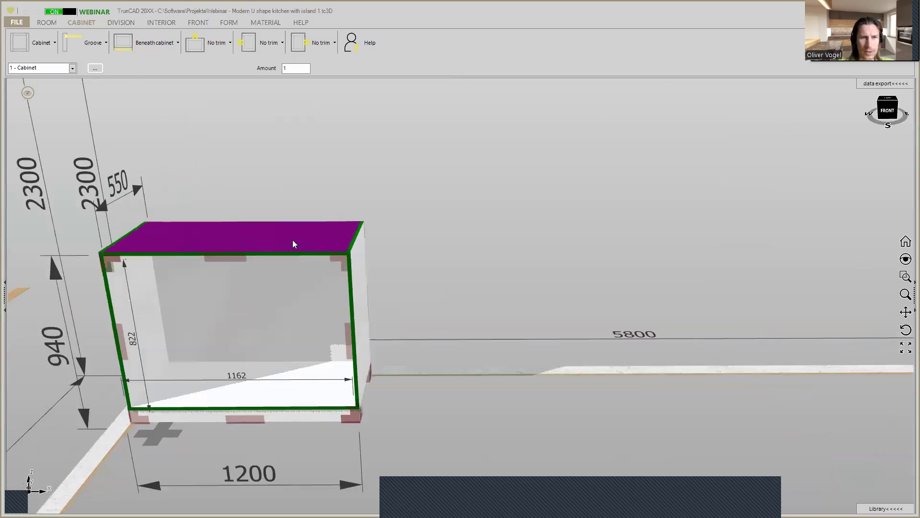
scroll(292, 240, "up", 2)
scroll(401, 237, "down", 2)
middle_click_drag(424, 230, 397, 215)
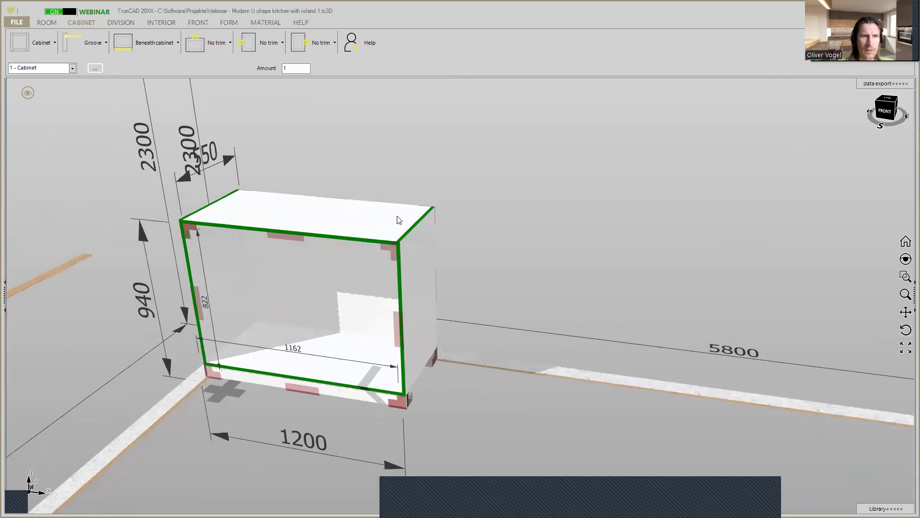
Cycle through the solid display variants and settle on the one with grey panel edges and no black outlines
left_click(28, 94)
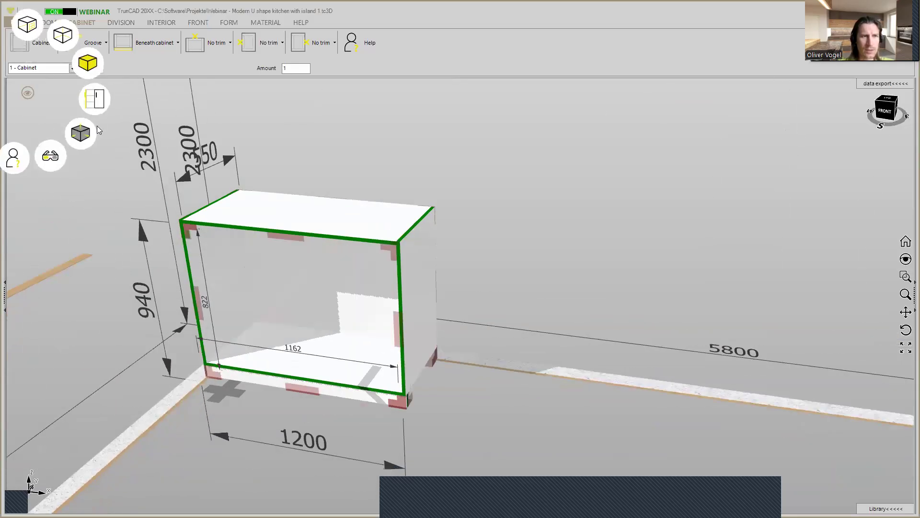
left_click(89, 69)
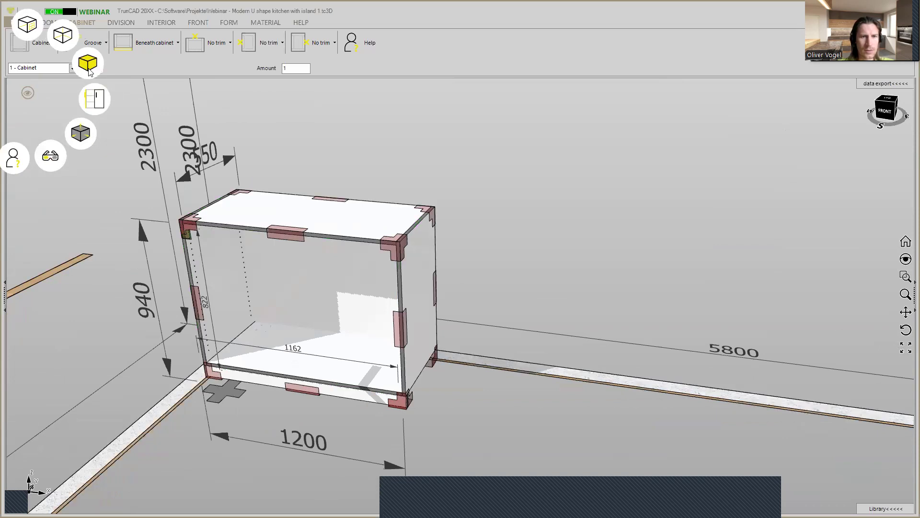
left_click(89, 69)
left_click(88, 69)
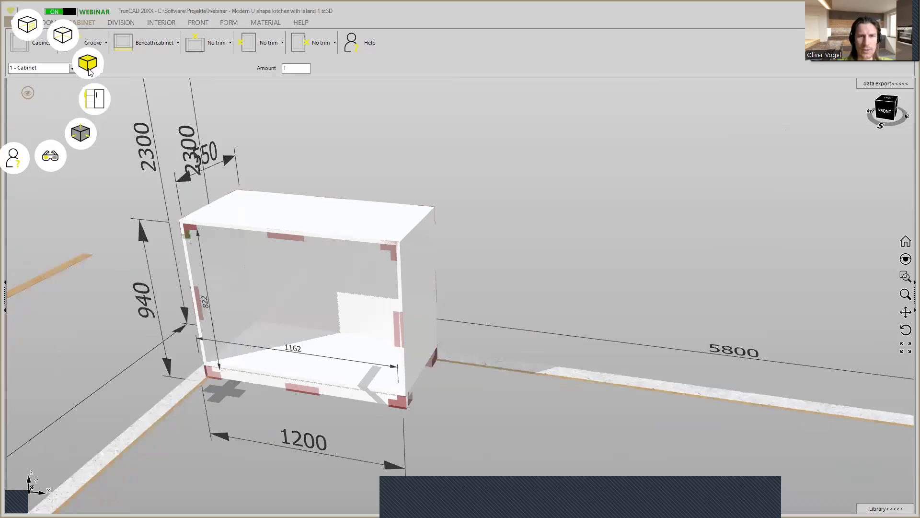
left_click(88, 69)
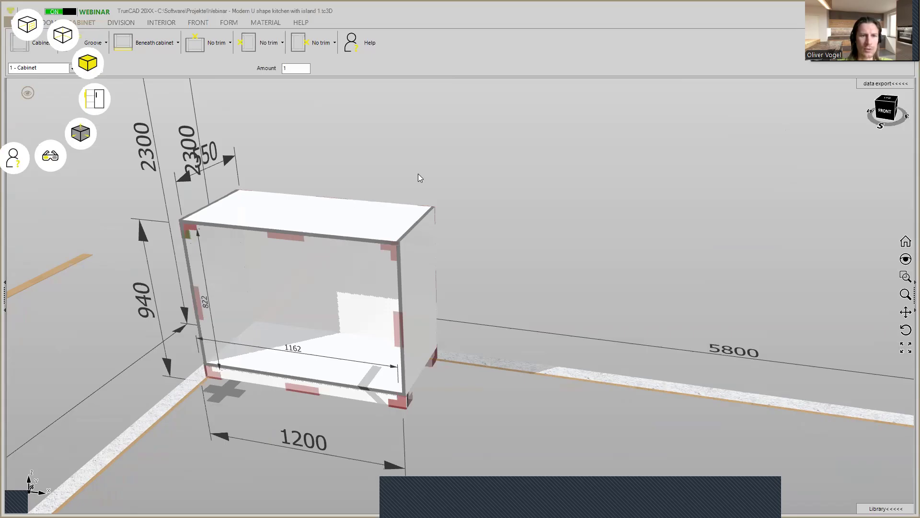
Display the complete room with its walls and floor around the cabinet
scroll(418, 174, "down", 1)
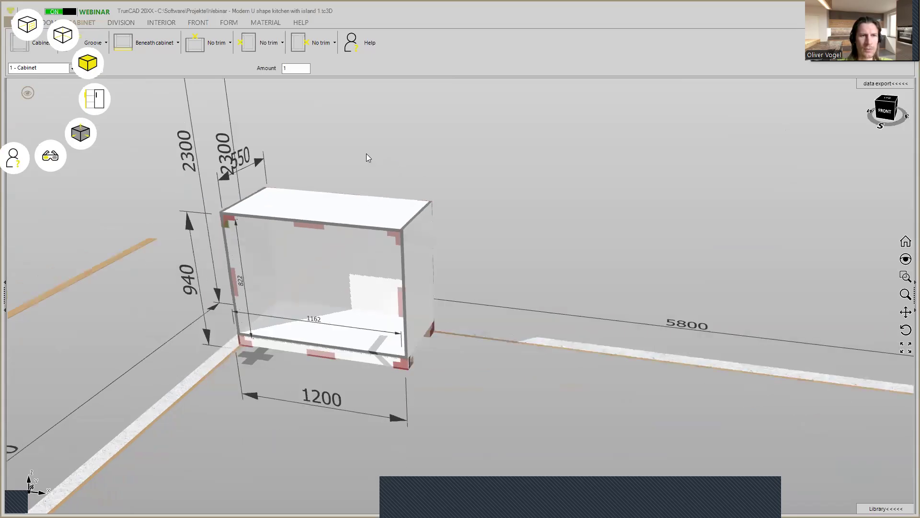
scroll(529, 165, "down", 3)
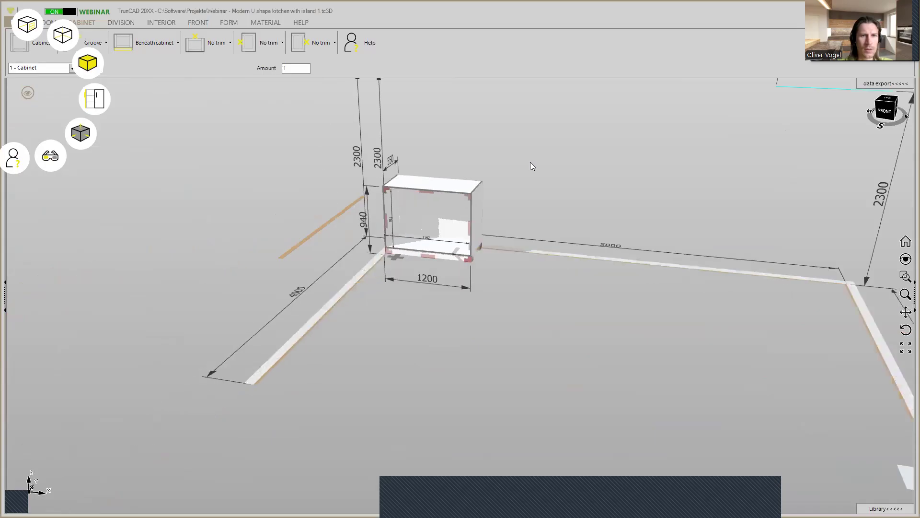
scroll(540, 168, "down", 2)
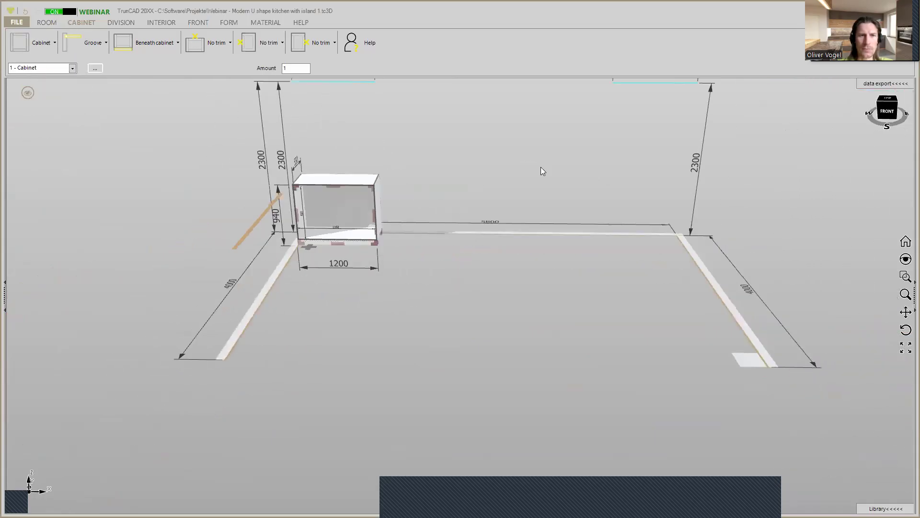
mouse_move(28, 92)
left_click(30, 23)
middle_click_drag(522, 267, 454, 307)
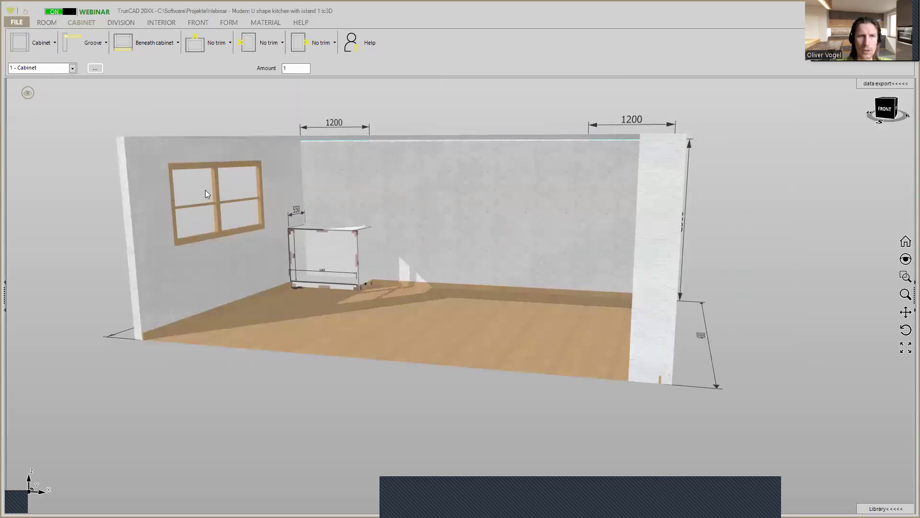
Delete the window from the room's left wall
scroll(205, 189, "up", 5)
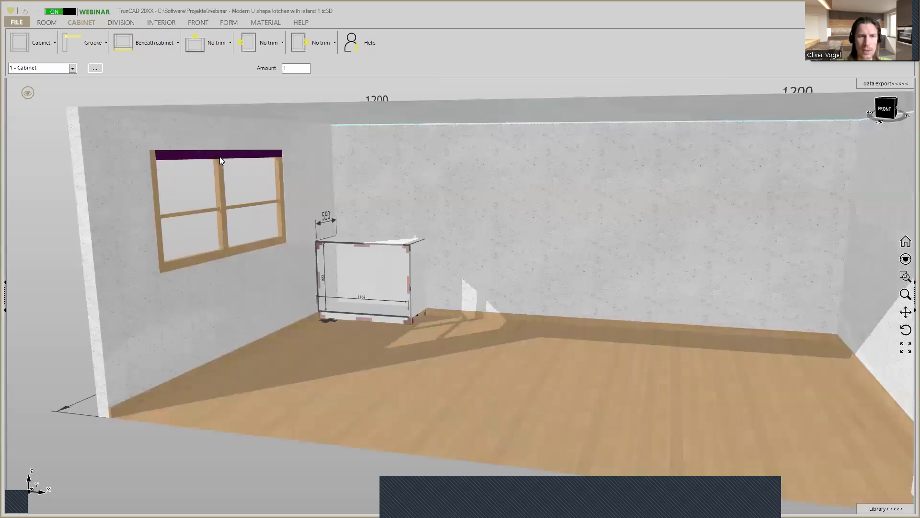
left_click(220, 157)
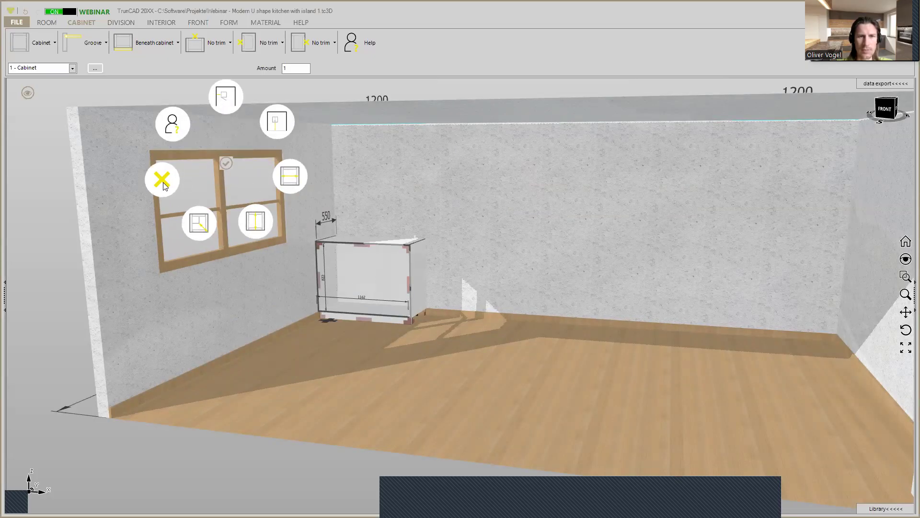
scroll(392, 201, "down", 5)
middle_click_drag(423, 209, 585, 213)
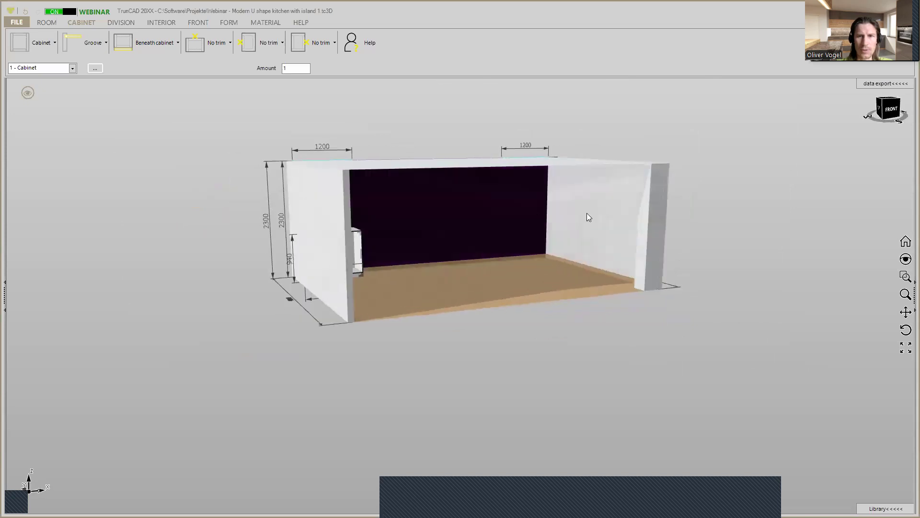
In the room settings, delete the pillar at the front end of the right wall
left_click(47, 23)
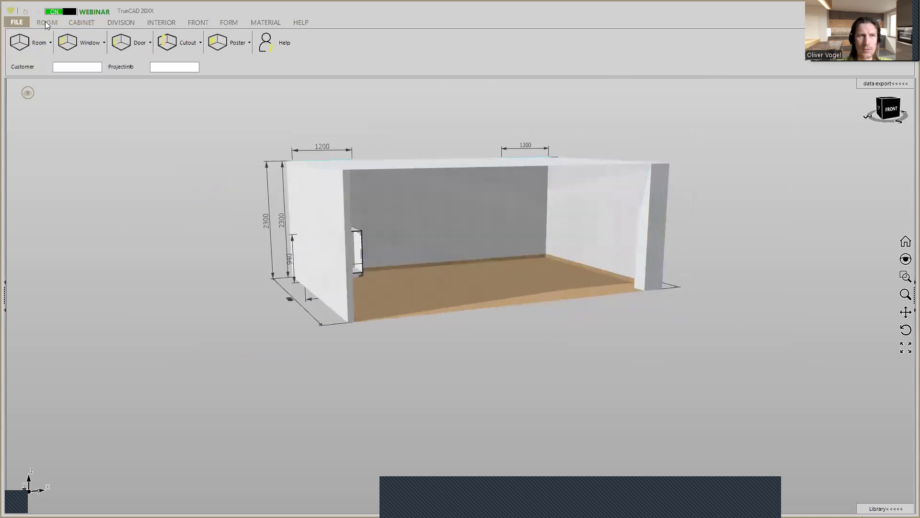
scroll(666, 188, "up", 5)
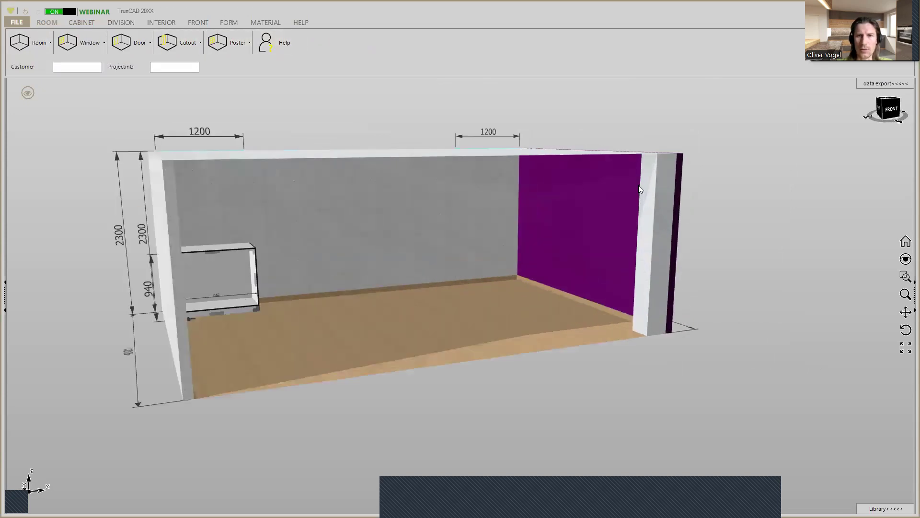
left_click(675, 178)
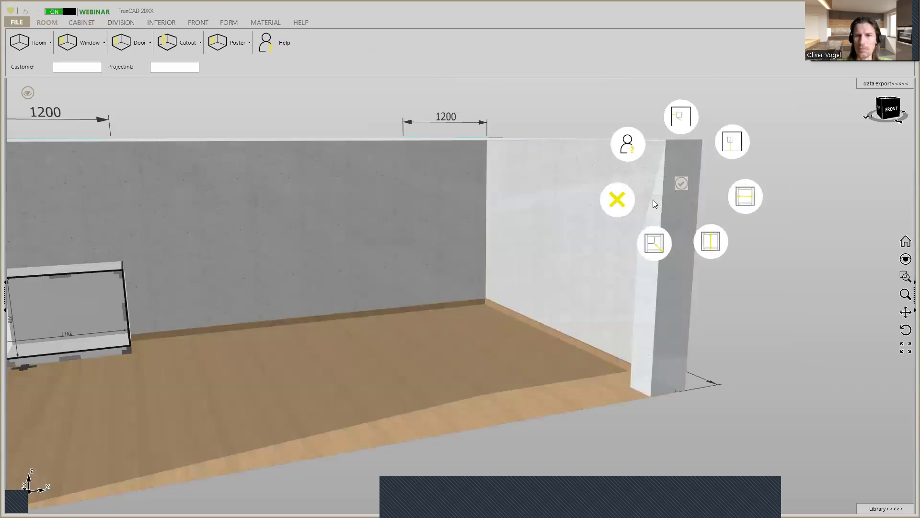
left_click(618, 206)
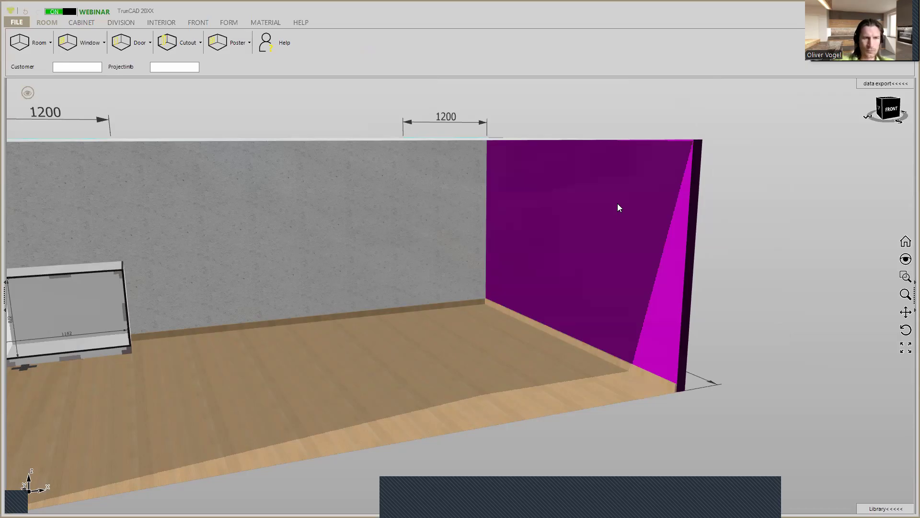
Open the room's width dimension for editing, close the entry and review the cleared room from the front
scroll(617, 204, "down", 3)
scroll(612, 200, "down", 1)
middle_click_drag(611, 199, 515, 162)
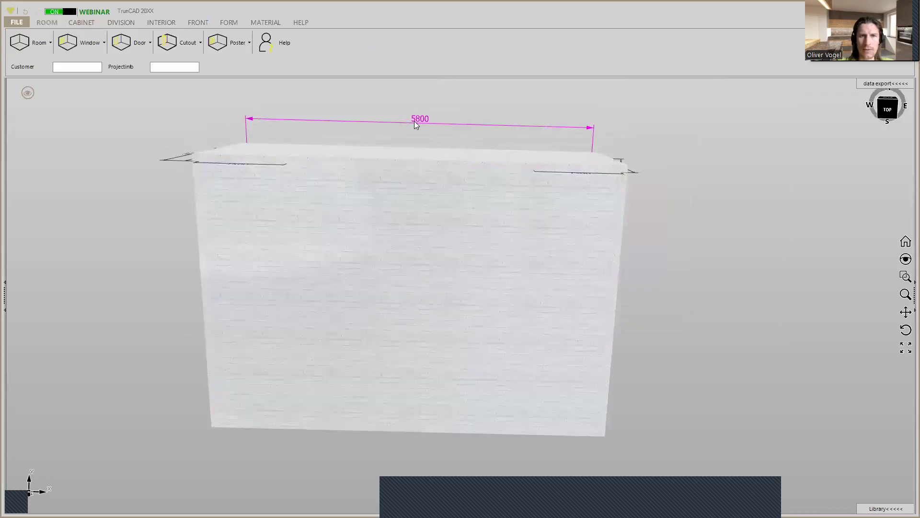
left_click(416, 122)
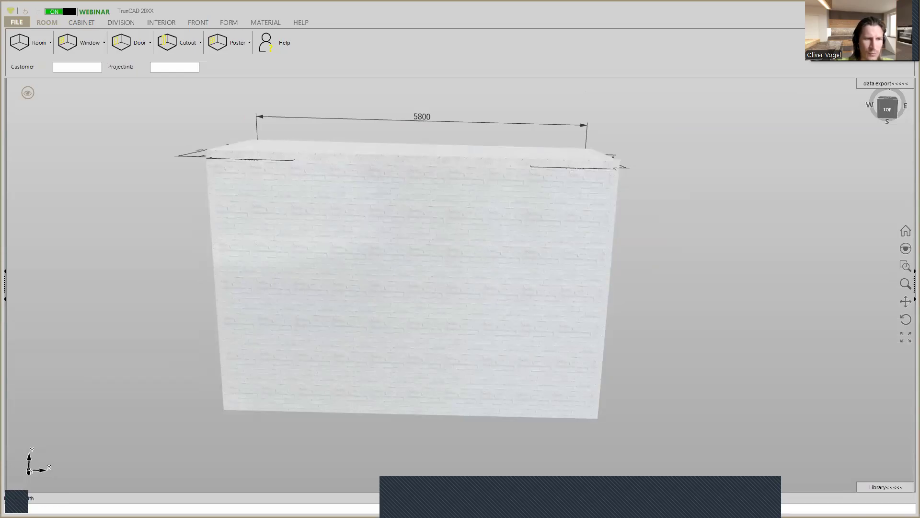
key("Return")
middle_click_drag(406, 380, 425, 292)
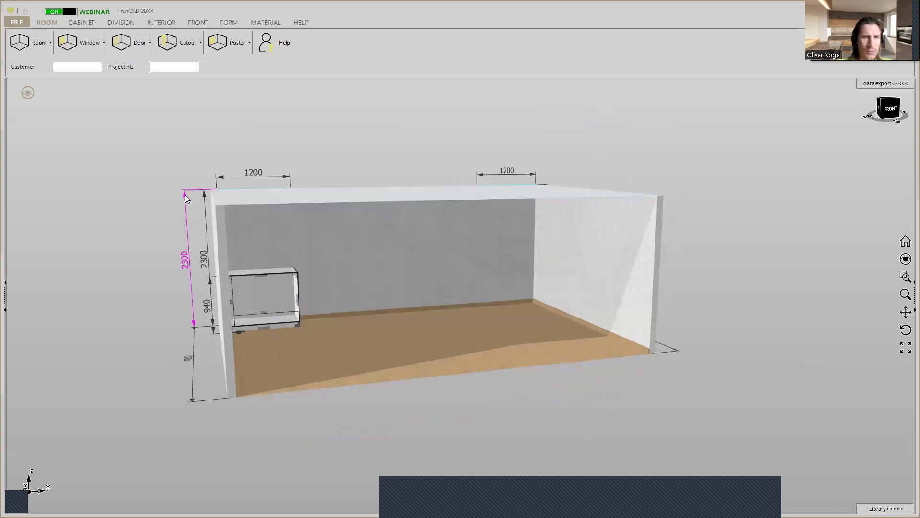
middle_click_drag(435, 288, 415, 293)
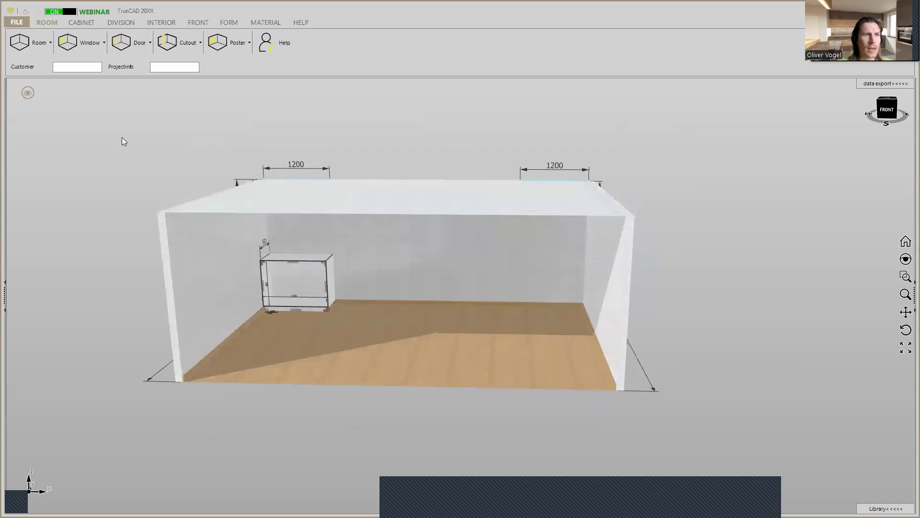
Add a window 2100 mm wide at a left distance of 700 mm to the room's left wall
left_click(93, 45)
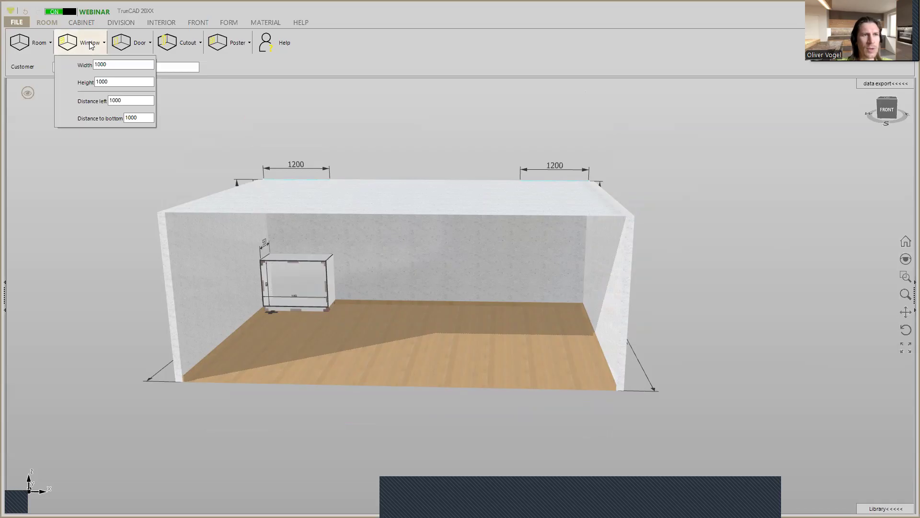
double_click(107, 64)
type("2100")
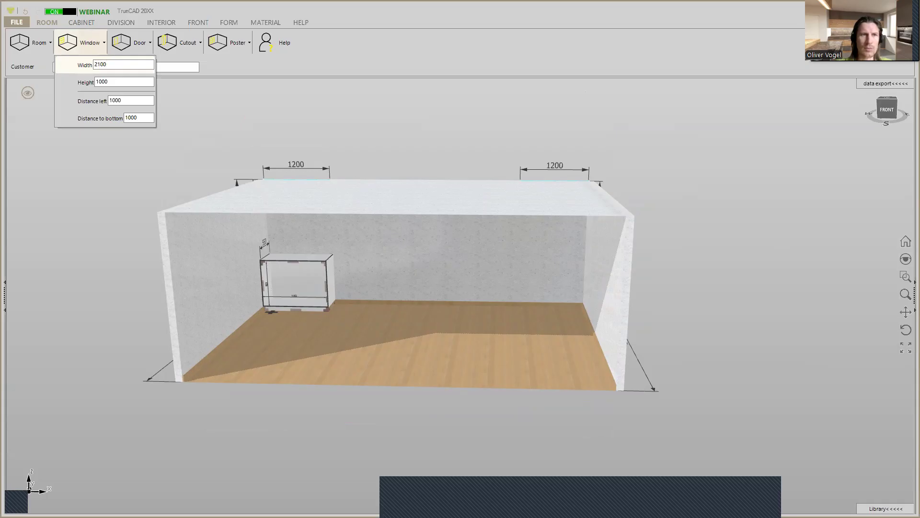
double_click(132, 101)
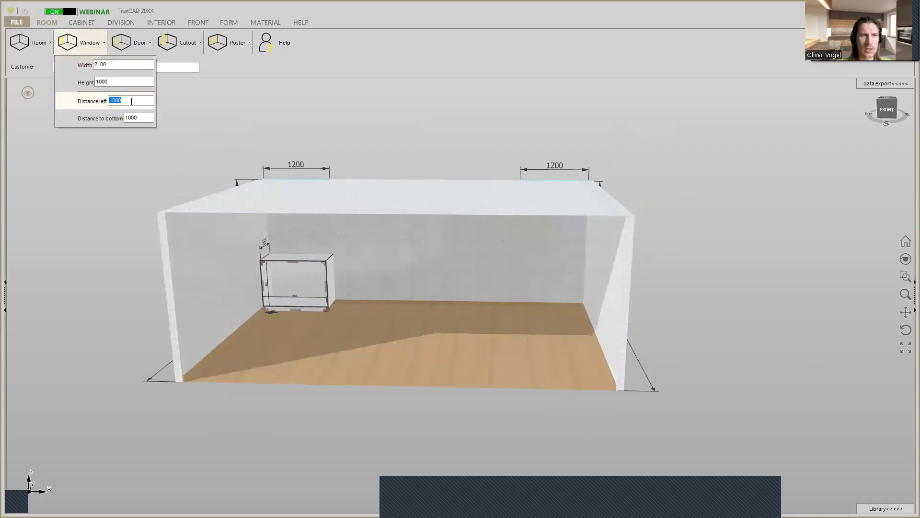
type("7")
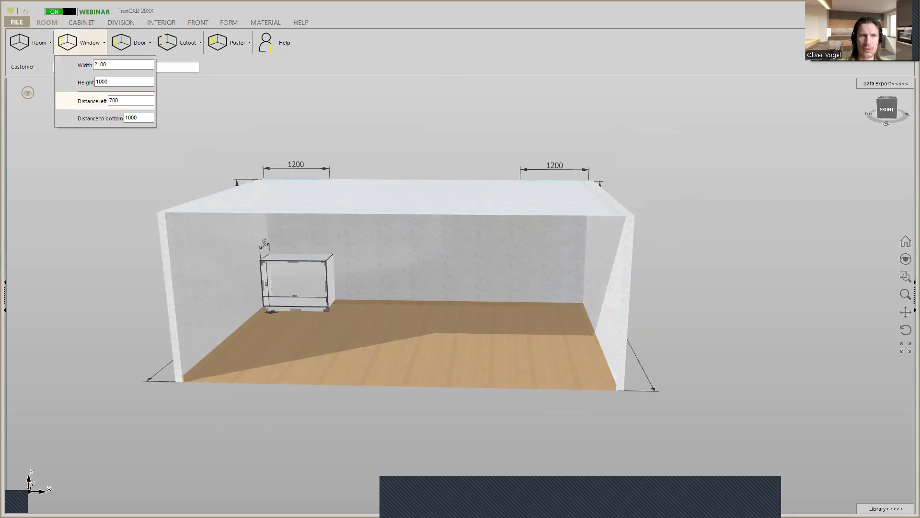
left_click(284, 274)
middle_click_drag(227, 263, 219, 257)
scroll(219, 257, "up", 2)
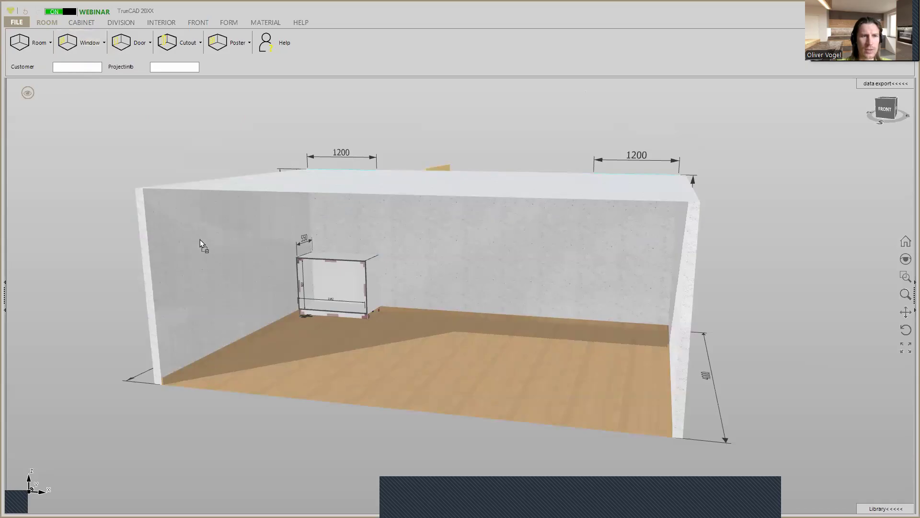
middle_click_drag(327, 162, 354, 154)
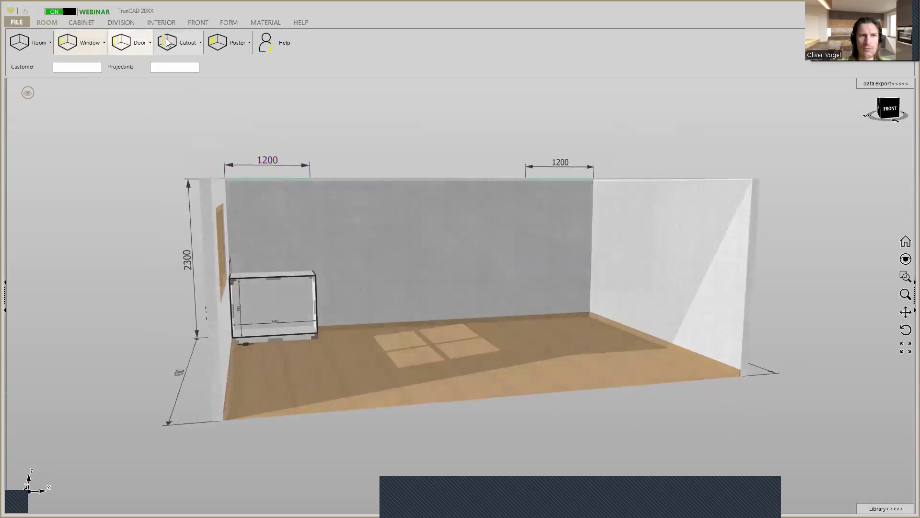
Configure the cutout for the pillar with a width of 300 mm, depth of 300 mm and height of 2300 mm
left_click(187, 42)
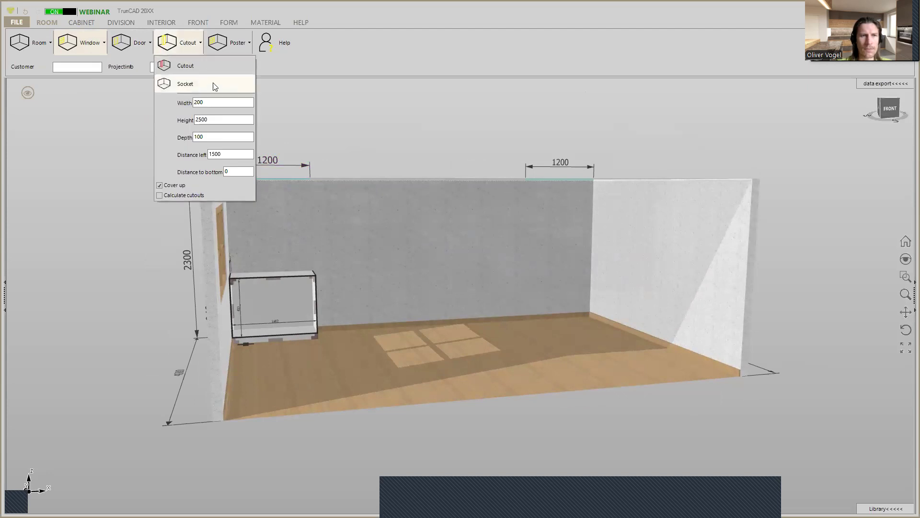
double_click(211, 102)
type("3")
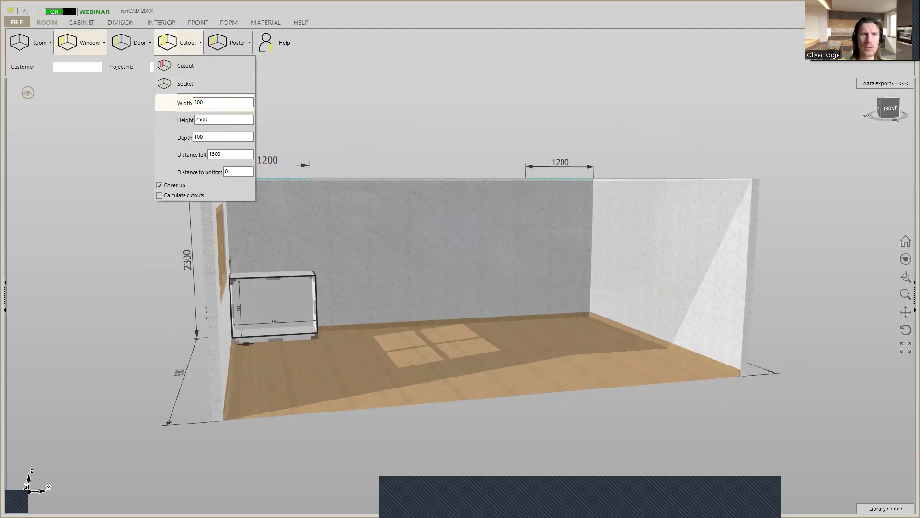
double_click(199, 136)
type("33")
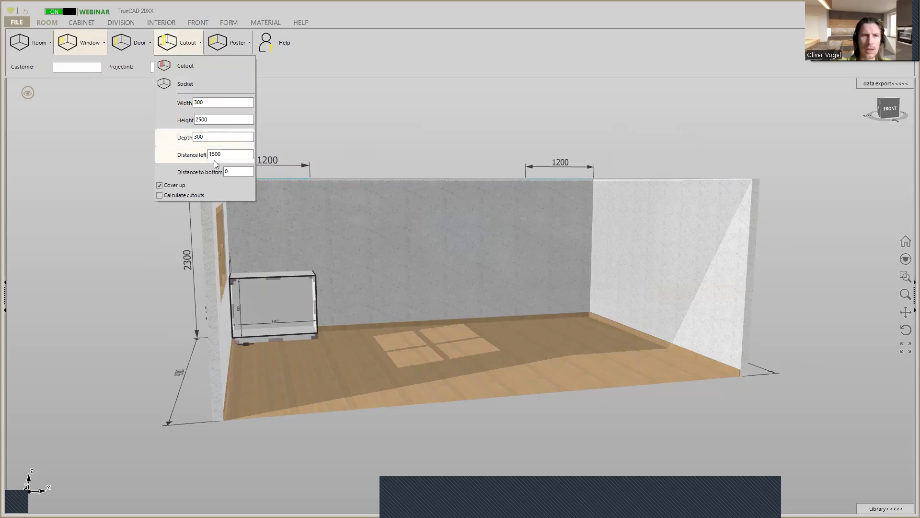
double_click(229, 123)
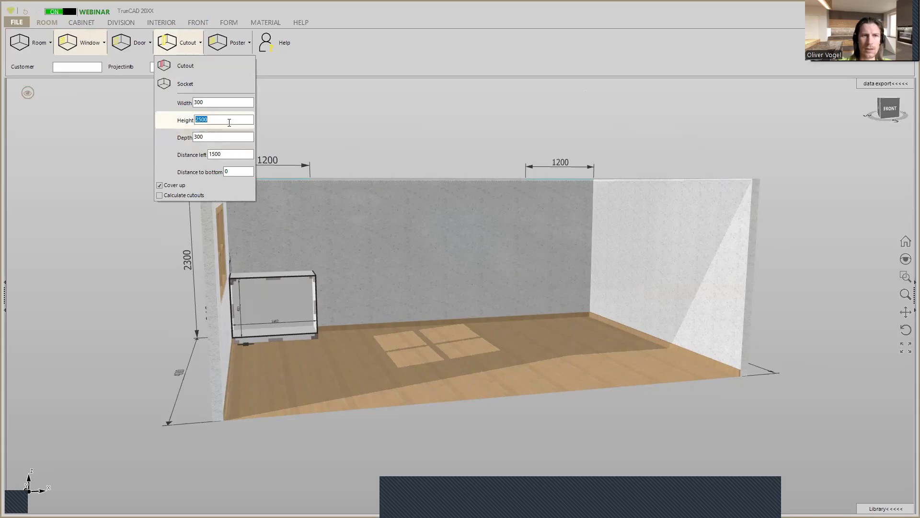
type("2")
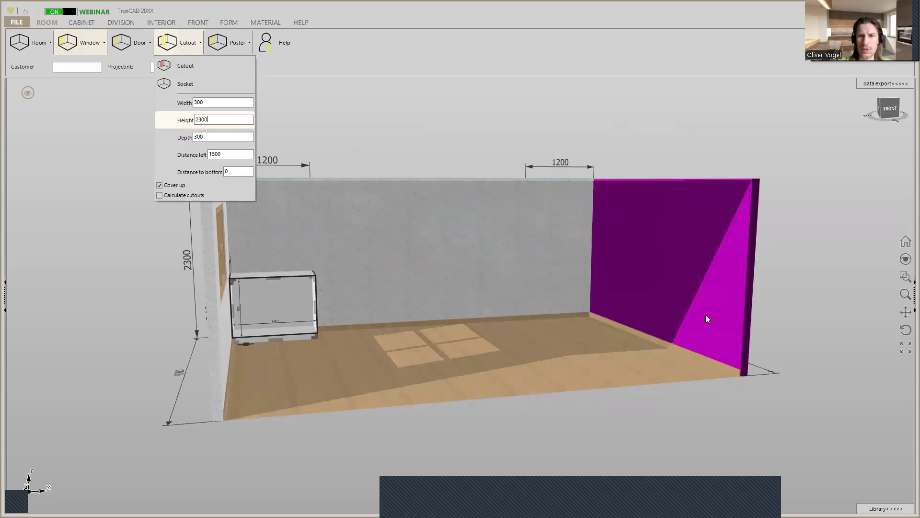
left_click_drag(783, 338, 781, 336)
left_click_drag(665, 234, 723, 366)
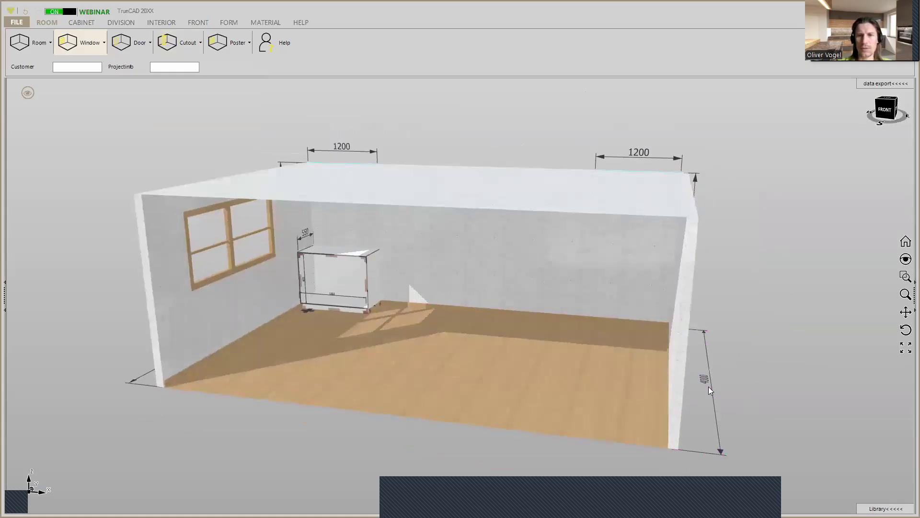
Set the cutout's left distance to 3700 mm and disable its Cover up option
left_click(191, 42)
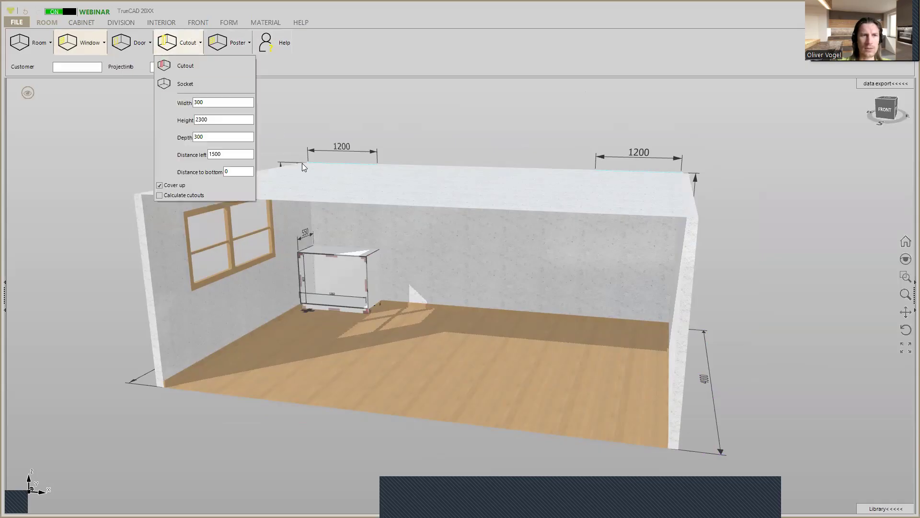
double_click(230, 153)
type("3")
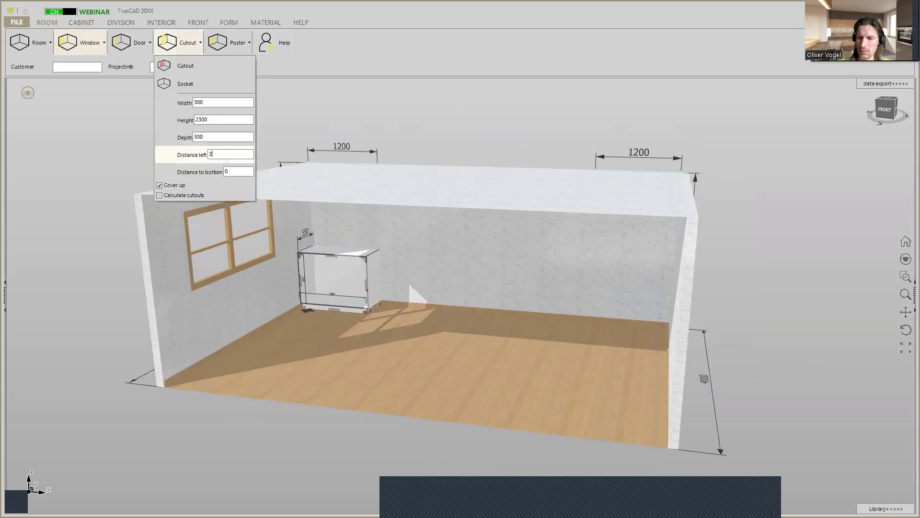
type("700")
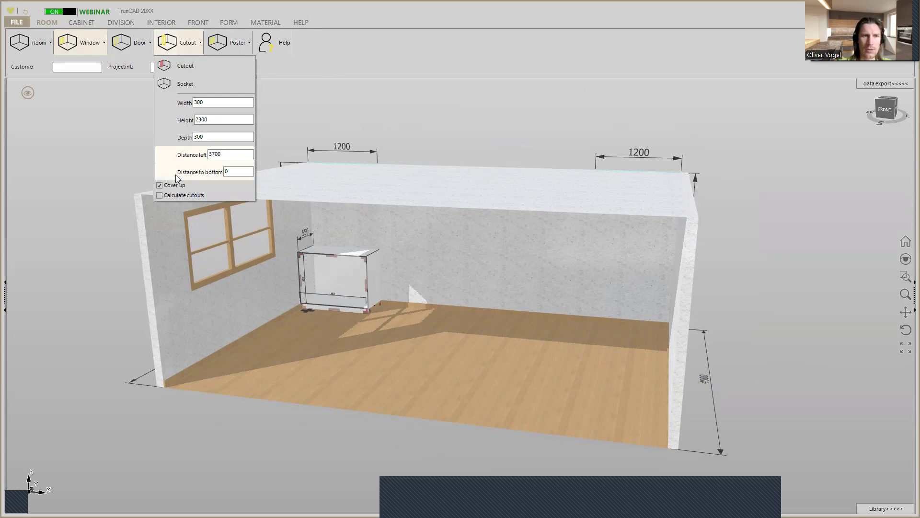
left_click(157, 185)
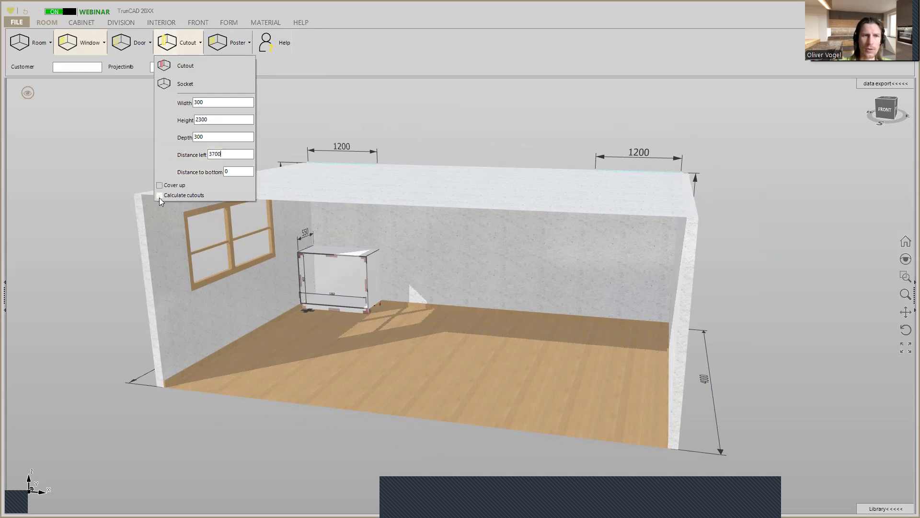
scroll(458, 124, "down", 3)
middle_click_drag(458, 124, 497, 124)
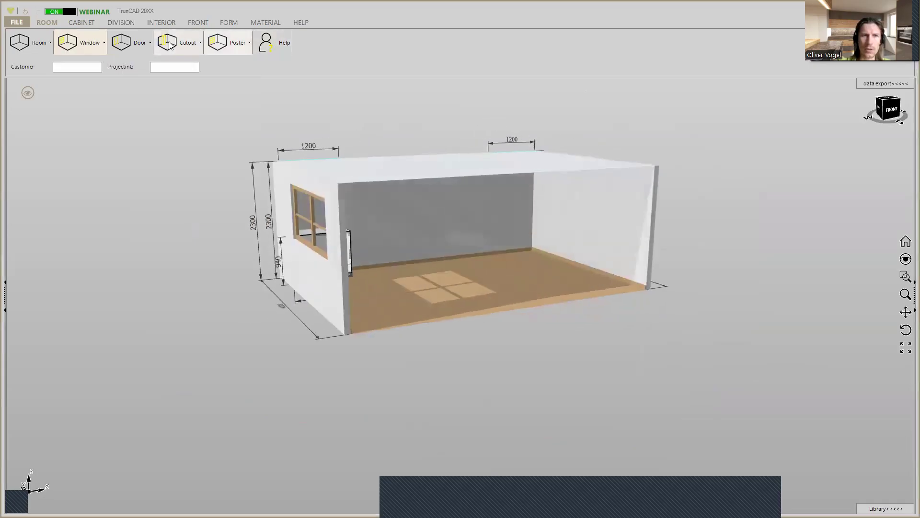
Place the configured cutout as a pillar at the front end of the room's right wall
left_click(188, 43)
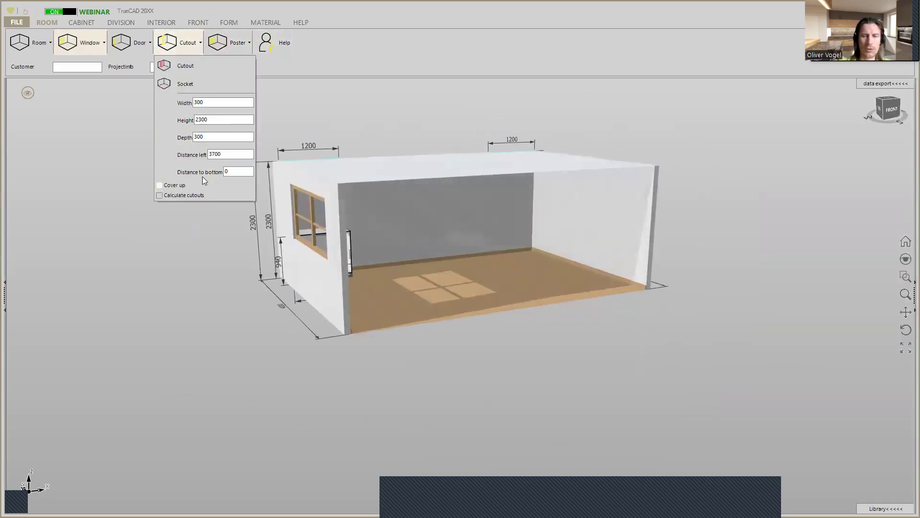
scroll(681, 185, "up", 5)
left_click(167, 42)
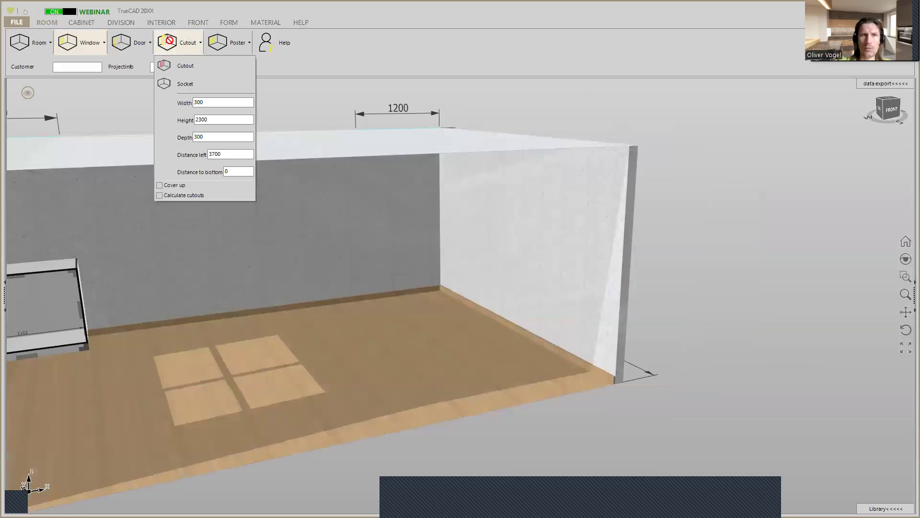
left_click(569, 225)
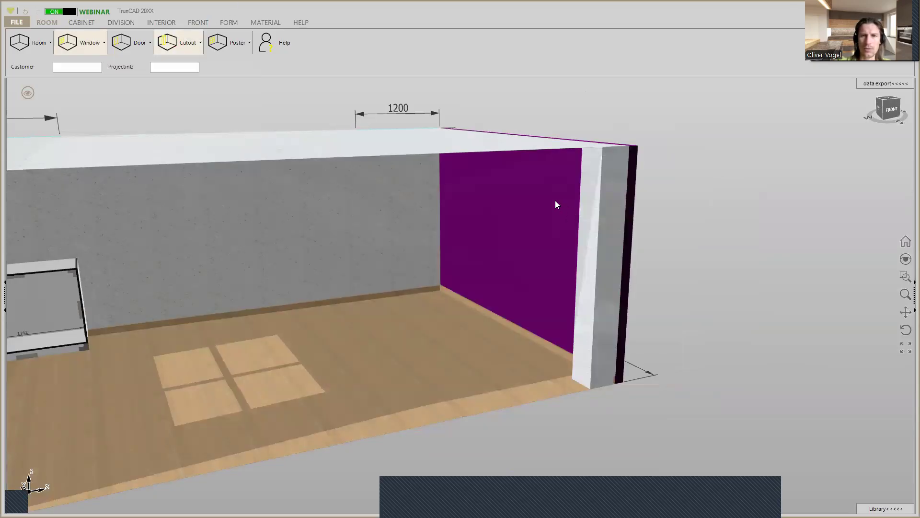
scroll(554, 200, "down", 5)
middle_click_drag(556, 202, 536, 191)
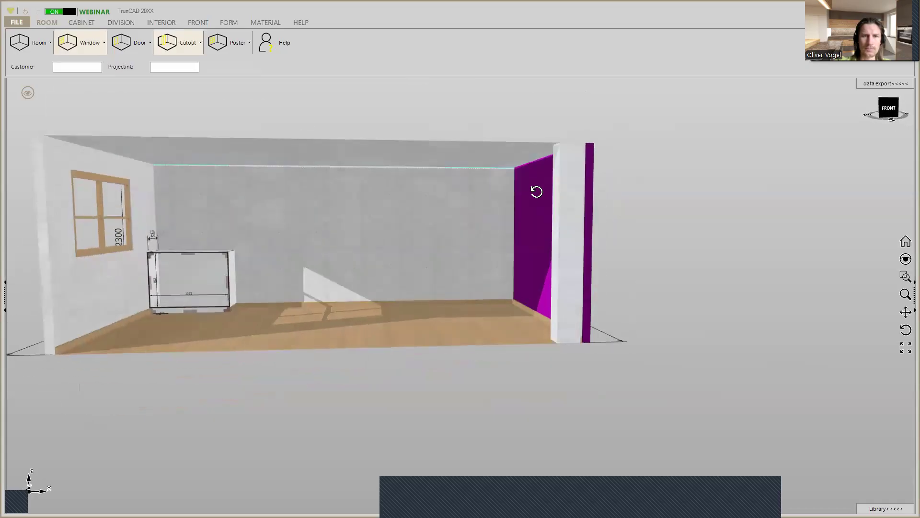
Filter the materials for "wa" and apply Wand (Rauputz) to the pillar on the right wall
left_click(266, 23)
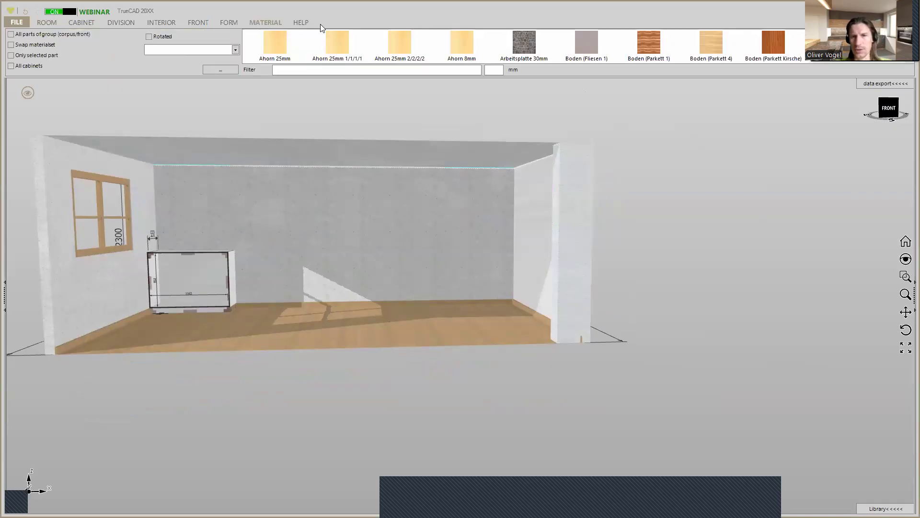
middle_click_drag(651, 164, 648, 157)
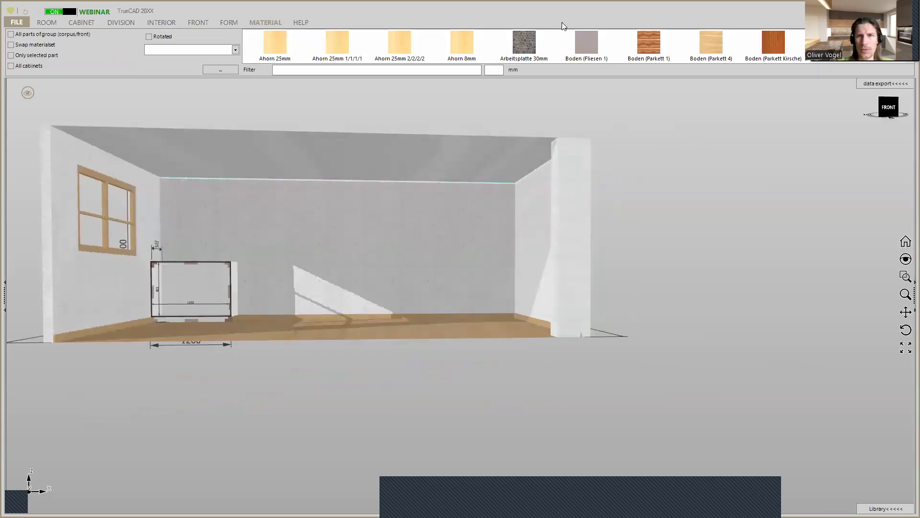
scroll(532, 46, "down", 1)
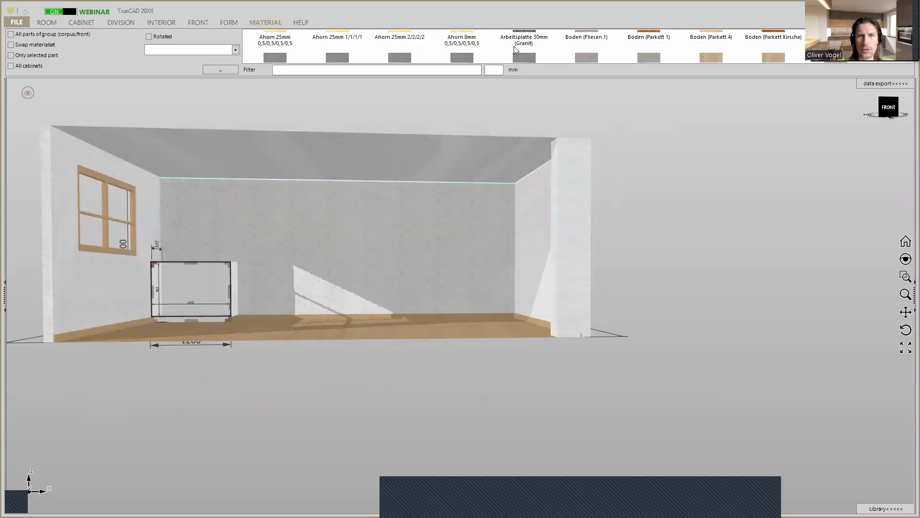
left_click(451, 70)
type("wa")
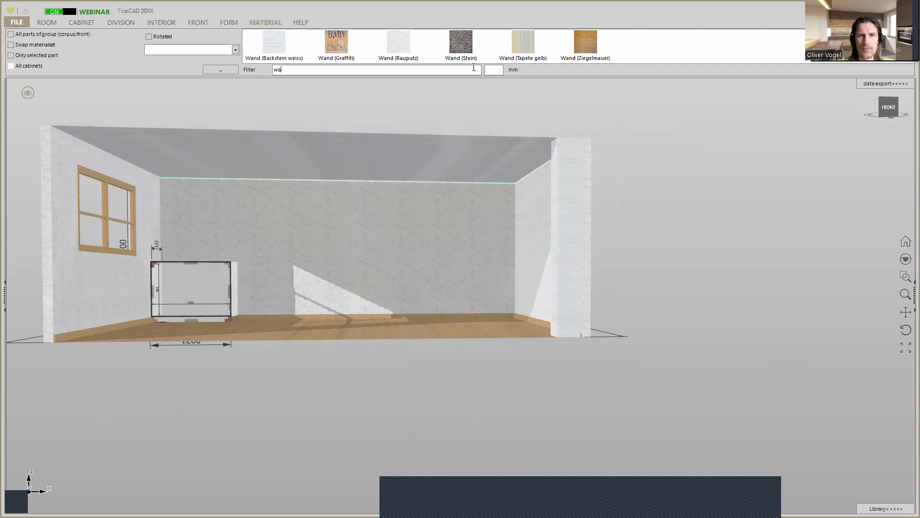
left_click(403, 44)
left_click(564, 166)
Apply the Wand (Stein) material to the room's ceiling and check it from above and inside
left_click(459, 42)
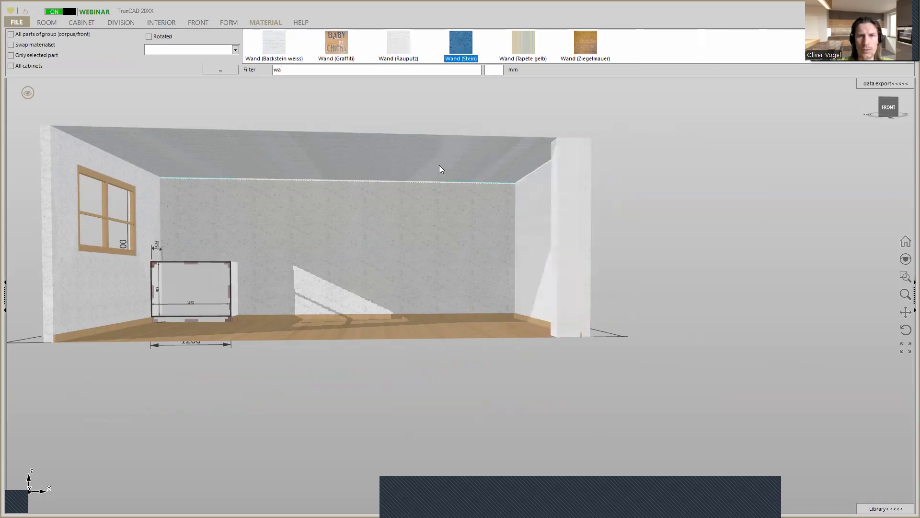
left_click(443, 165)
mouse_move(639, 162)
middle_mouse_down()
mouse_move(647, 145)
mouse_move(637, 181)
middle_mouse_up()
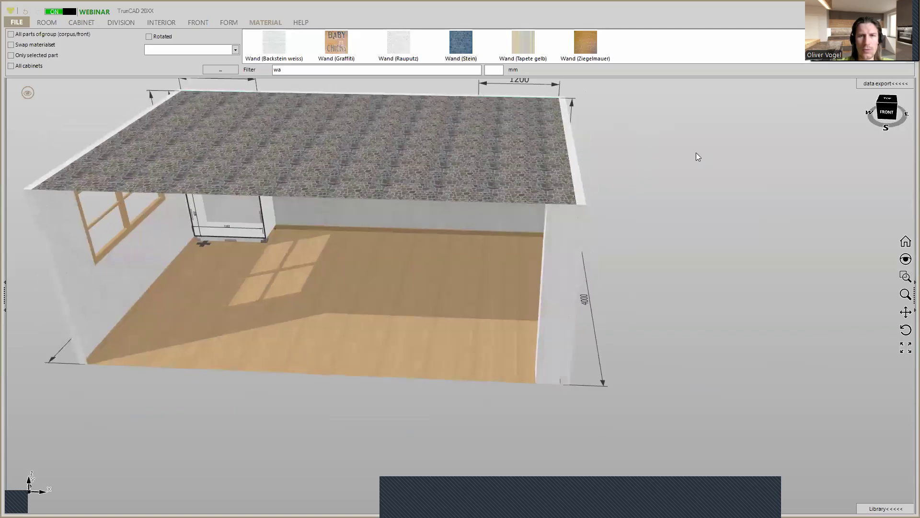
scroll(696, 152, "down", 5)
scroll(695, 150, "up", 3)
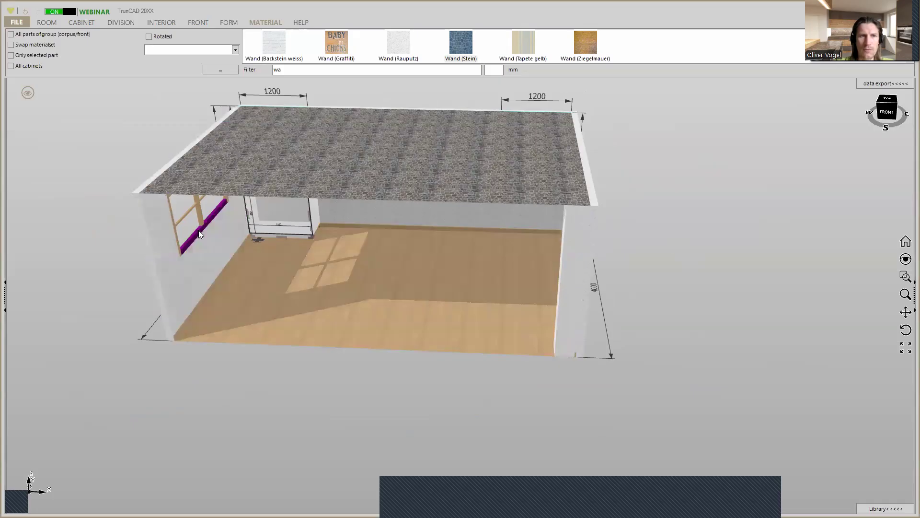
scroll(199, 230, "up", 4)
middle_click_drag(96, 151, 92, 132)
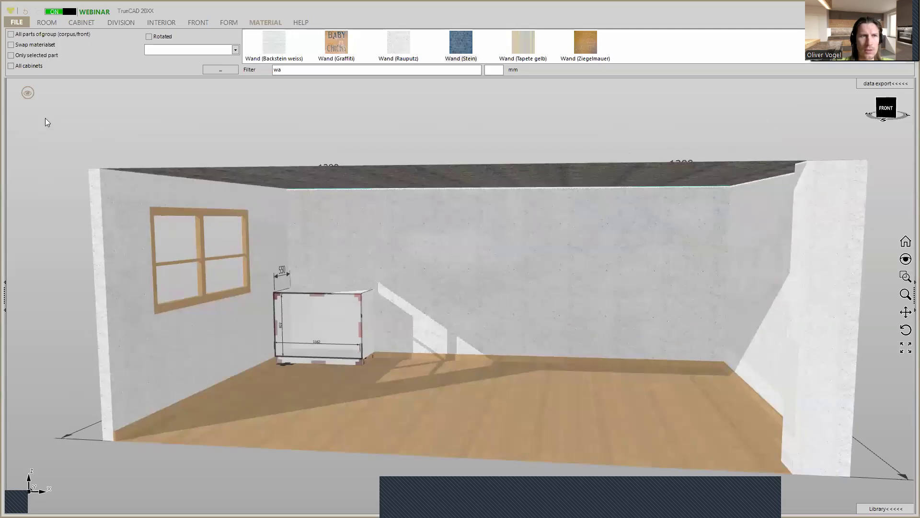
Make the ceiling invisible in the room settings
left_click(43, 24)
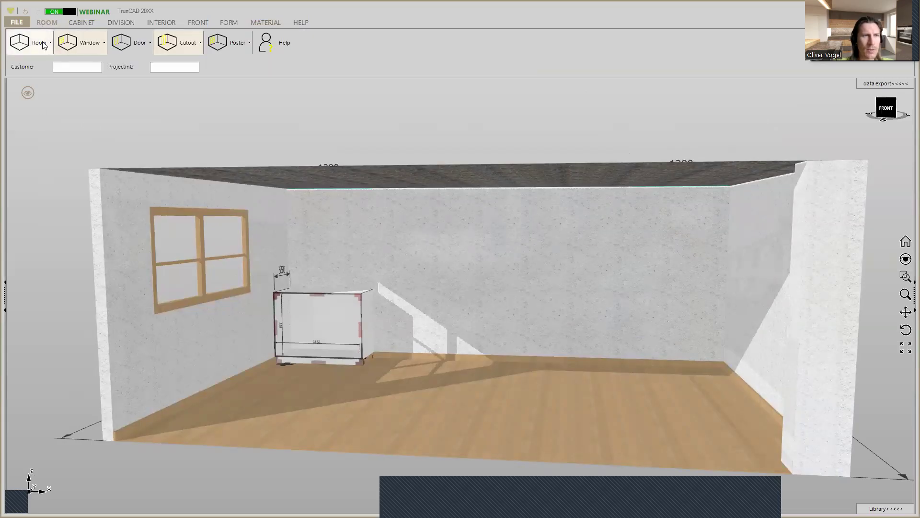
left_click(46, 45)
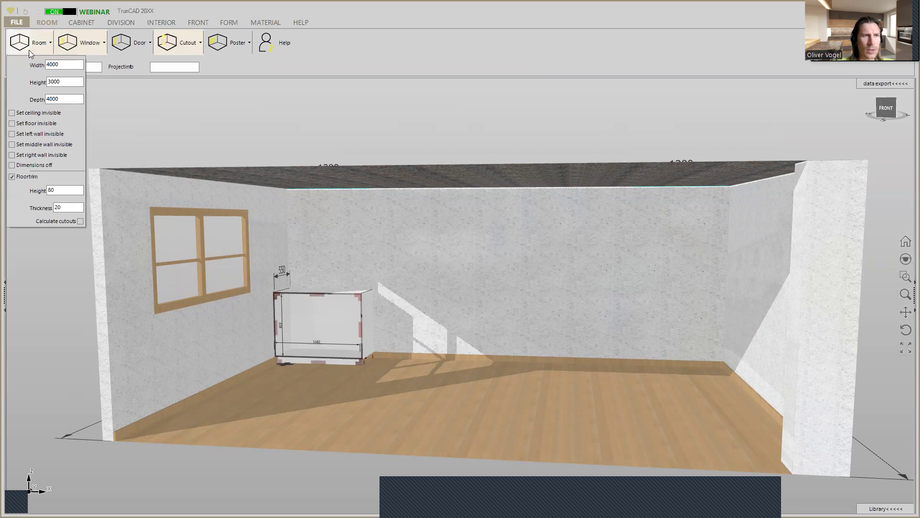
left_click(12, 113)
mouse_move(470, 126)
left_mouse_down()
mouse_move(483, 134)
mouse_move(481, 122)
mouse_move(477, 134)
left_mouse_up()
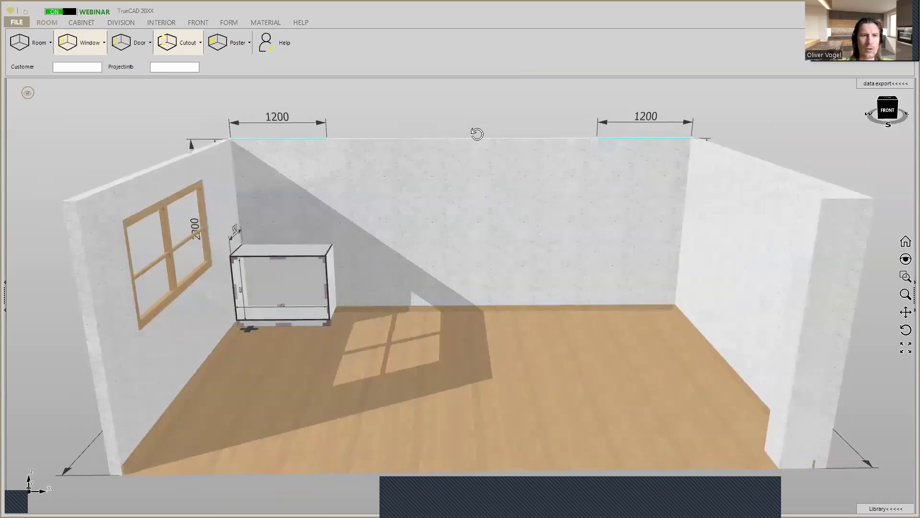
Switch the display mode to hide the room's walls and floor around the cabinet
left_click(474, 141)
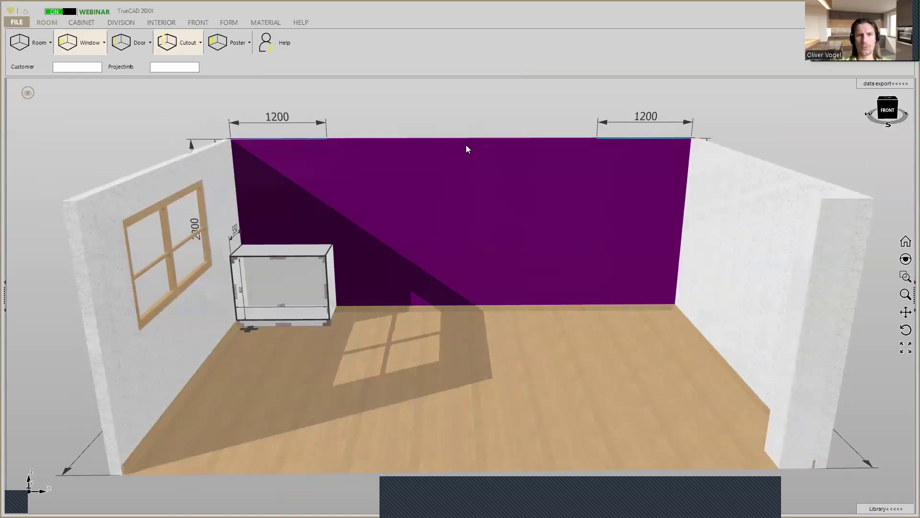
scroll(466, 144, "down", 3)
middle_click_drag(460, 124, 440, 142)
left_click_drag(421, 331, 417, 298)
middle_click_drag(416, 299, 412, 316)
middle_click_drag(377, 269, 380, 296)
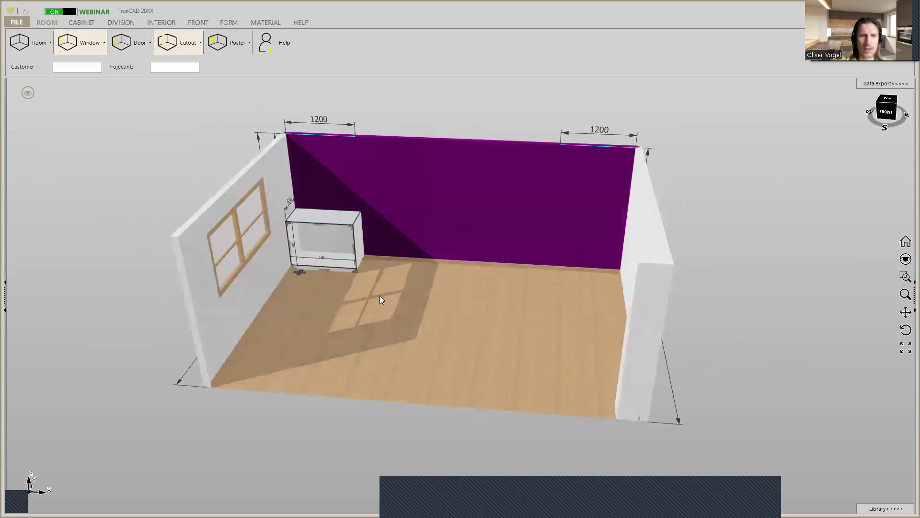
left_click(27, 93)
left_click(27, 29)
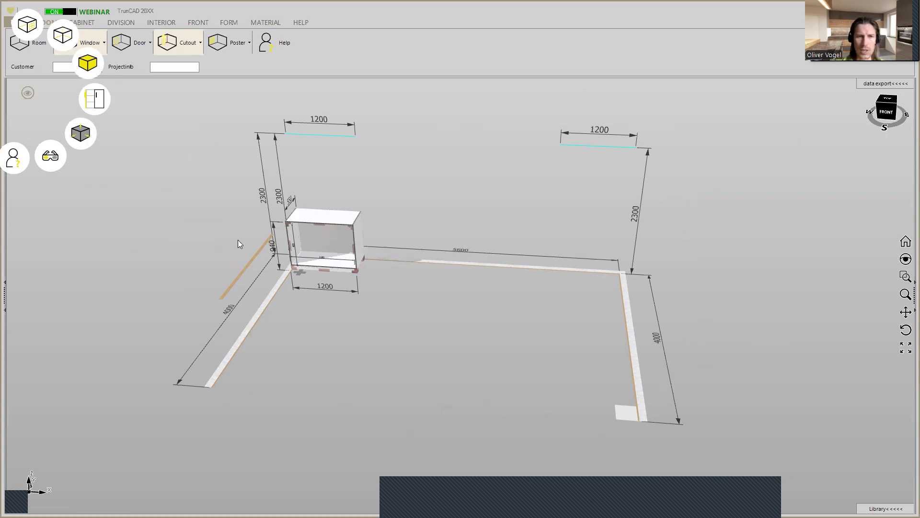
Examine the outlined room around its window and pillar, and review the kitchen's cabinet list (Stückliste)
scroll(237, 240, "up", 3)
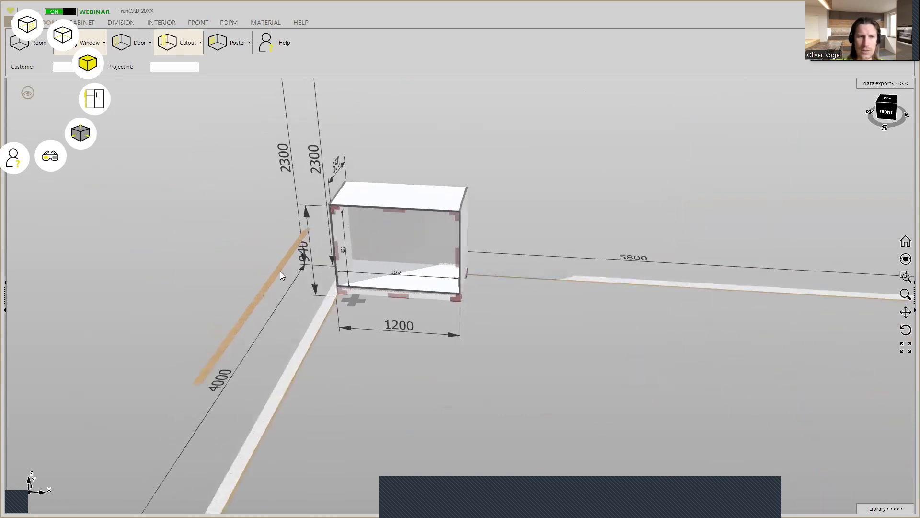
left_click(259, 294)
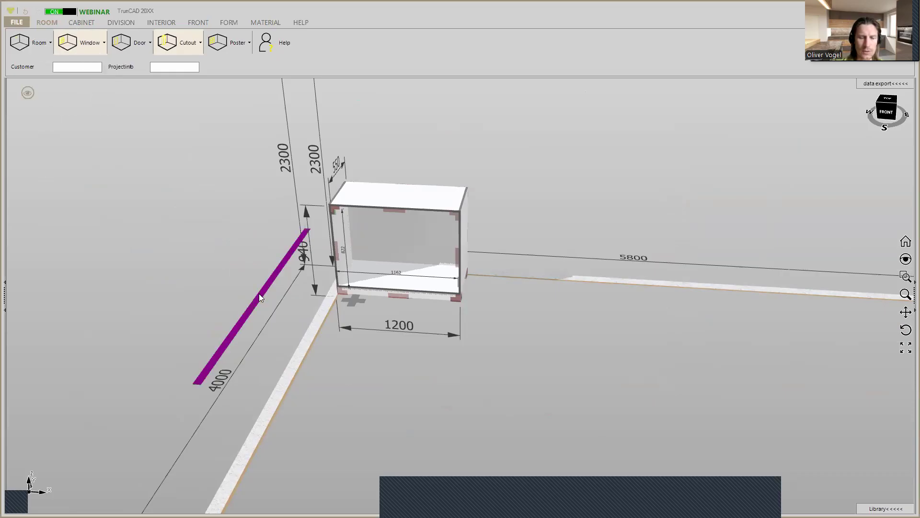
scroll(258, 294, "down", 3)
left_click(259, 293)
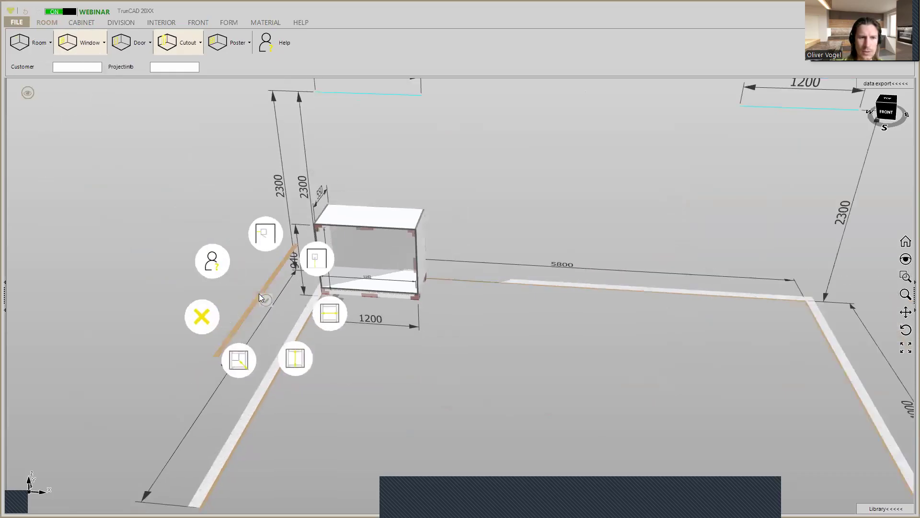
left_click(571, 396)
scroll(594, 365, "down", 5)
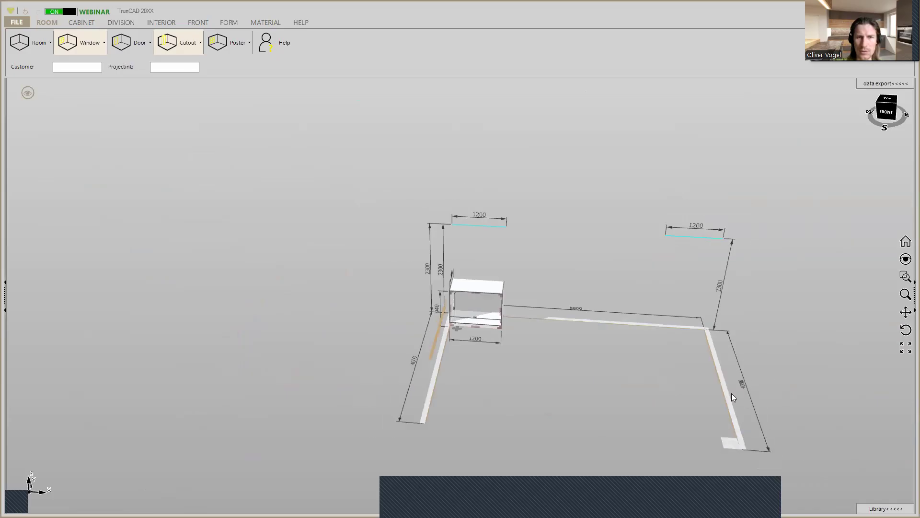
scroll(646, 413, "up", 5)
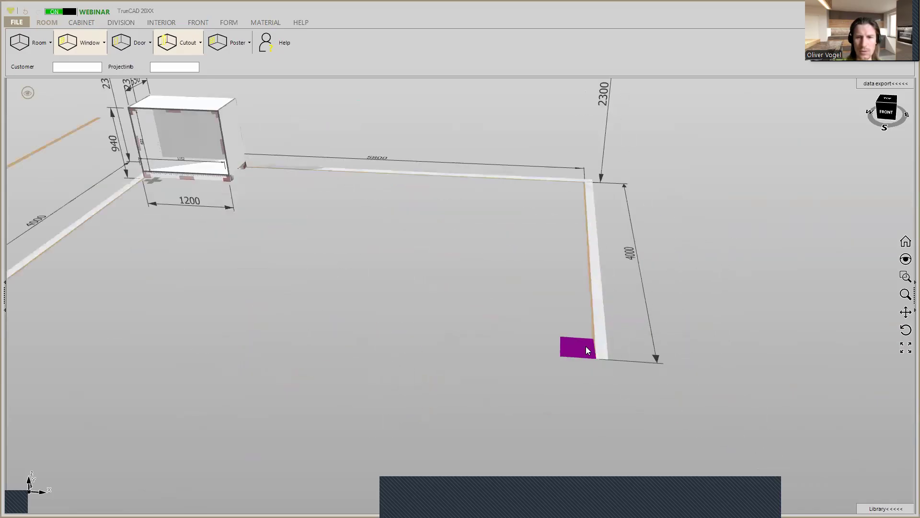
scroll(586, 346, "up", 2)
scroll(586, 350, "down", 4)
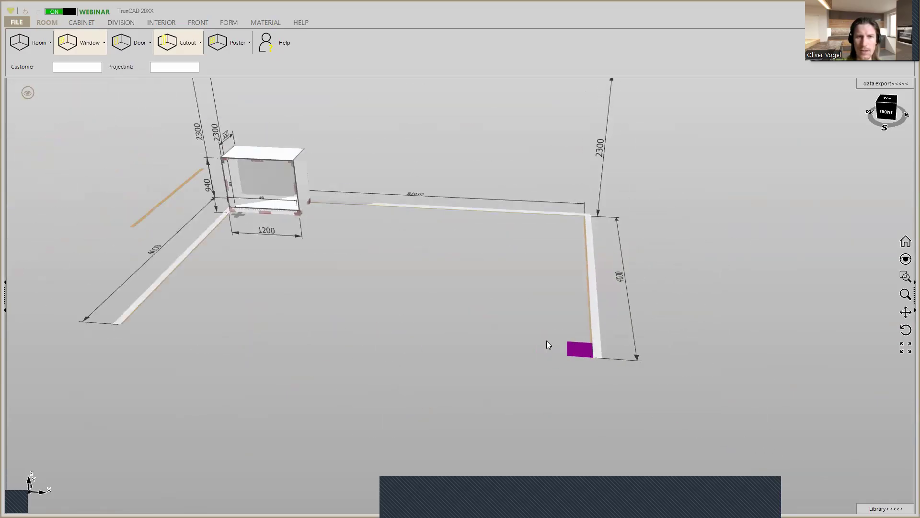
mouse_move(433, 268)
middle_mouse_down()
mouse_move(429, 295)
mouse_move(438, 237)
mouse_move(427, 269)
middle_mouse_up()
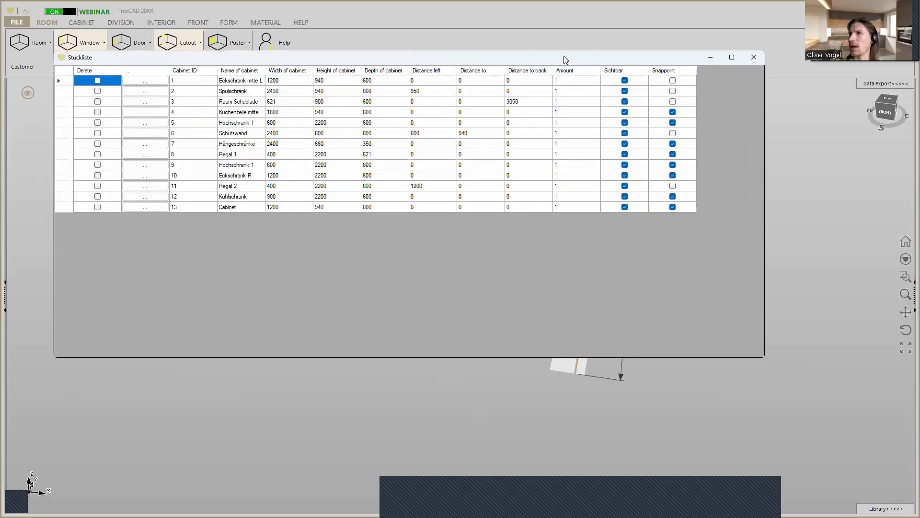
left_click(754, 57)
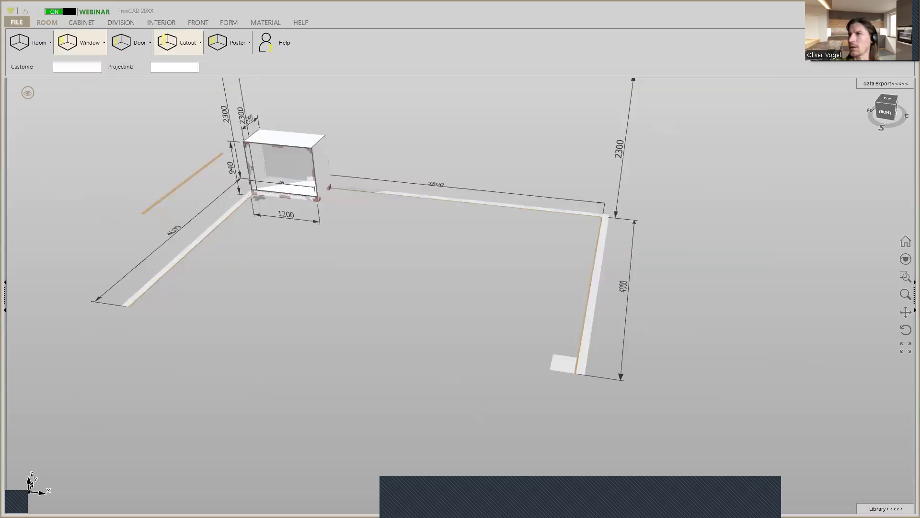
Set the depth of the cabinet in the room's rear corner to 600 mm
scroll(263, 139, "up", 3)
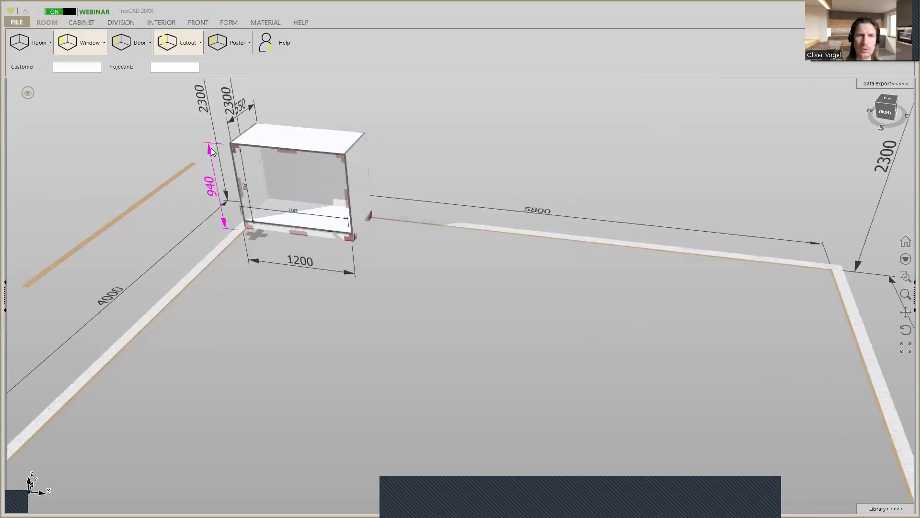
scroll(211, 151, "up", 1)
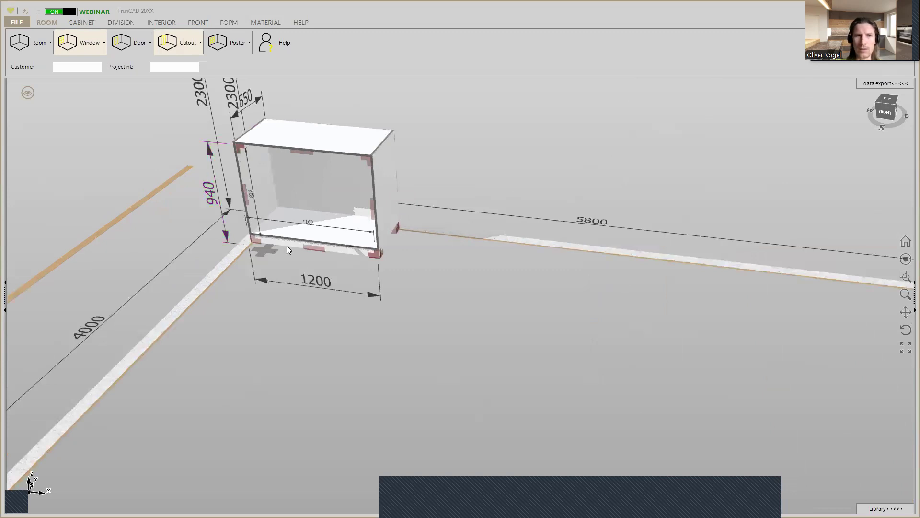
middle_click_drag(439, 305, 430, 362)
scroll(278, 162, "up", 1)
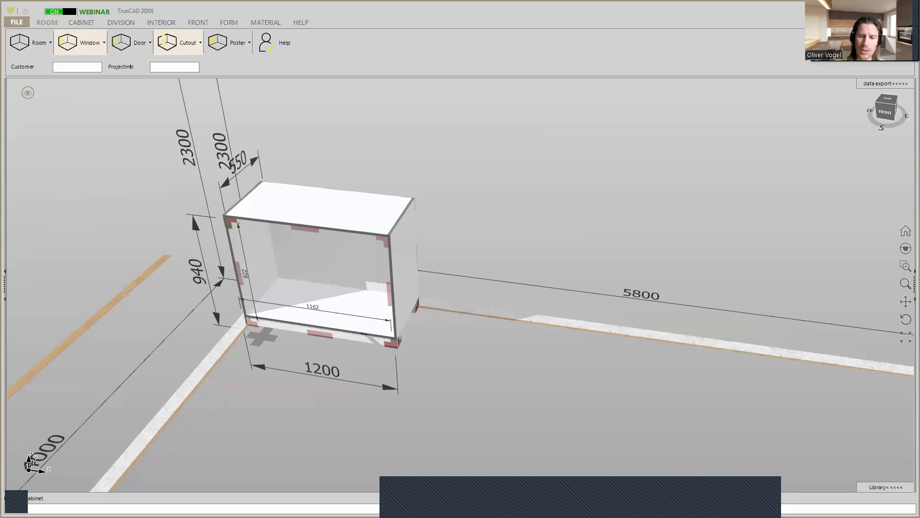
key("Return")
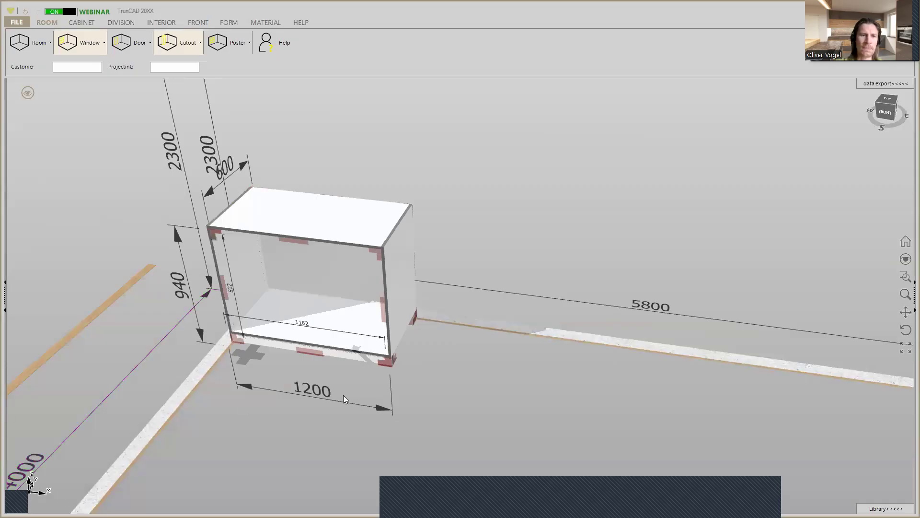
Examine the cabinet's feet and plinth from below, and look up the command for saving it as the standard
middle_click_drag(420, 356, 414, 284)
scroll(390, 352, "up", 2)
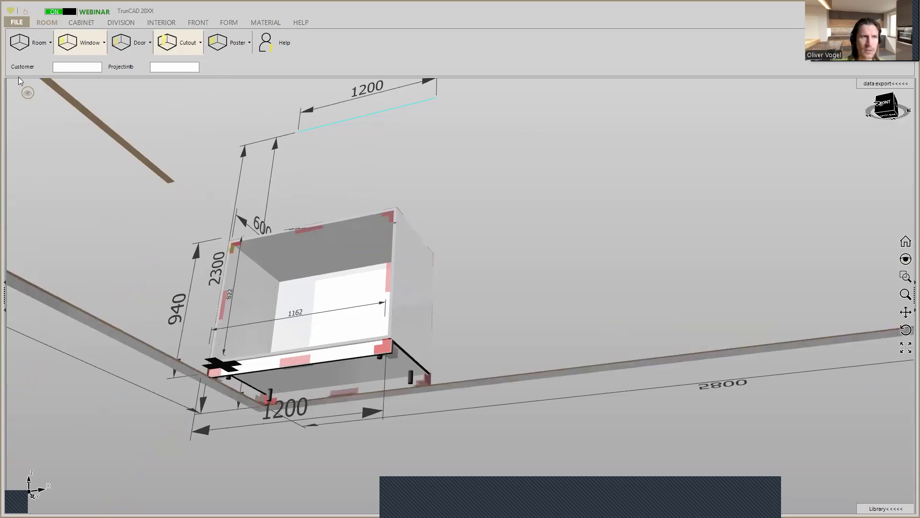
left_click(16, 23)
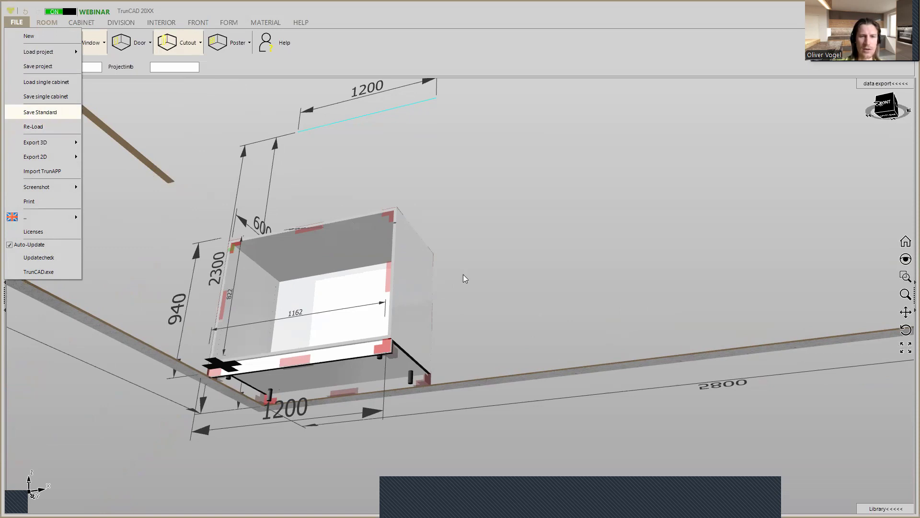
left_click(483, 270)
scroll(486, 231, "down", 3)
middle_click_drag(445, 240, 417, 264)
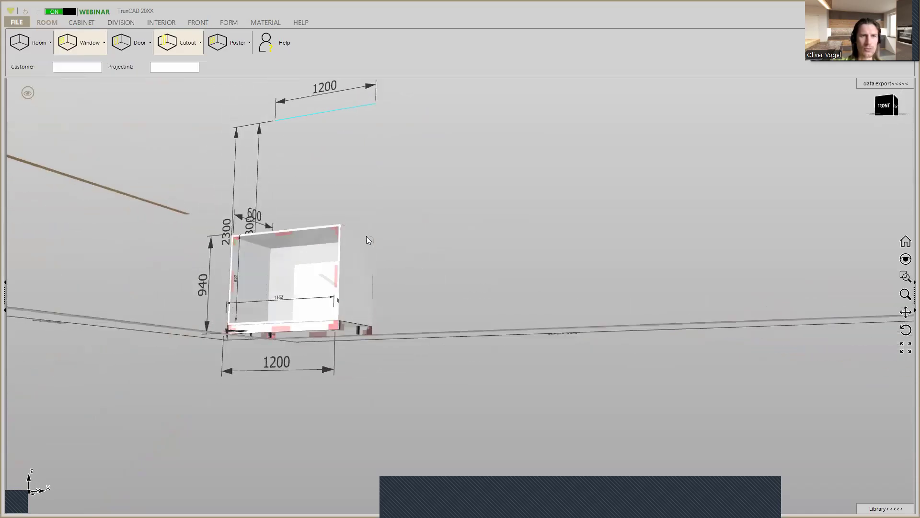
Switch to the TrunCAD online academy in the browser, look through the Starter Webinars videos, and return to the project
left_click(300, 22)
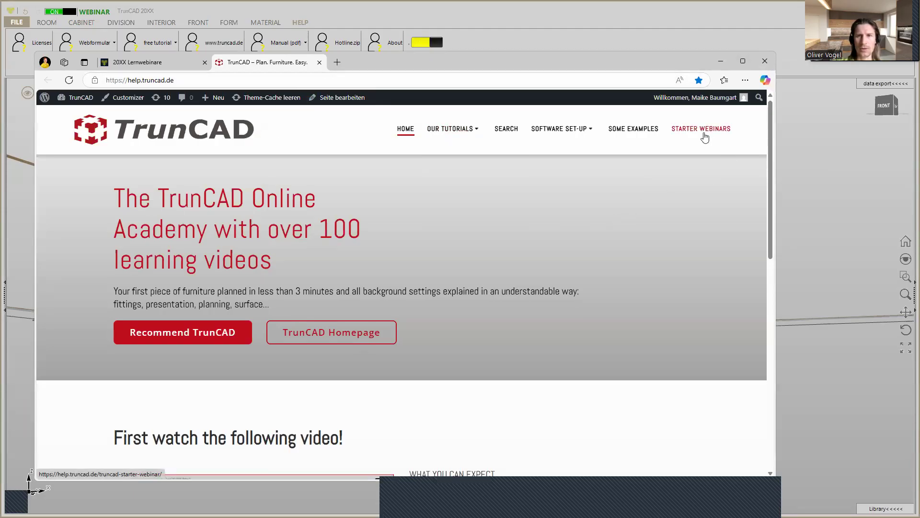
left_click(702, 136)
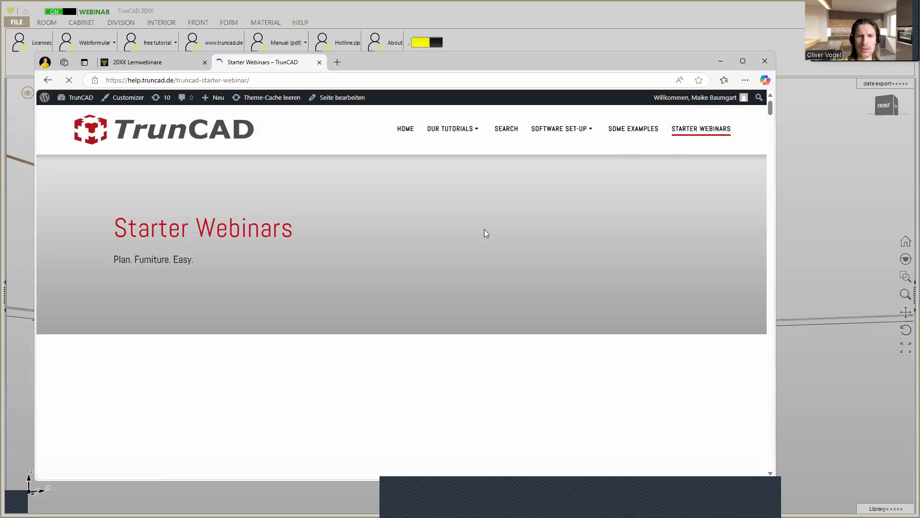
scroll(485, 233, "down", 2)
scroll(485, 234, "down", 1)
scroll(484, 233, "down", 3)
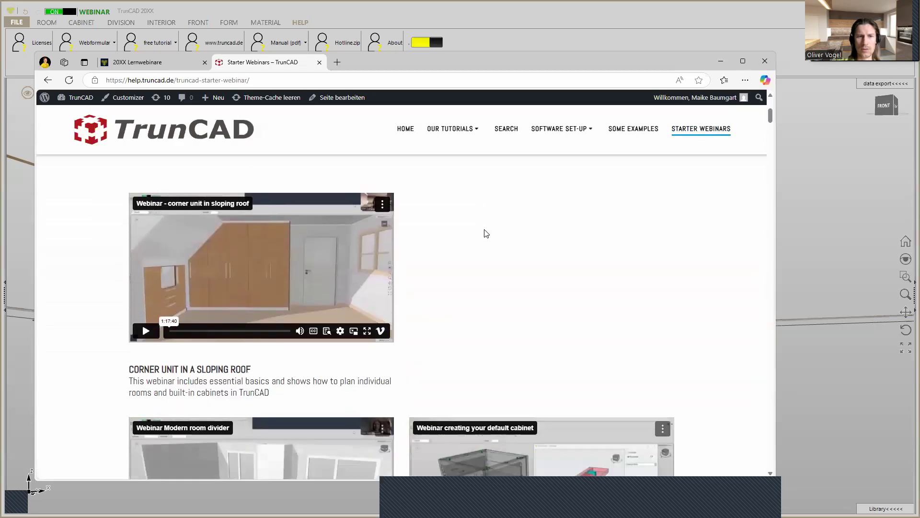
scroll(485, 234, "down", 3)
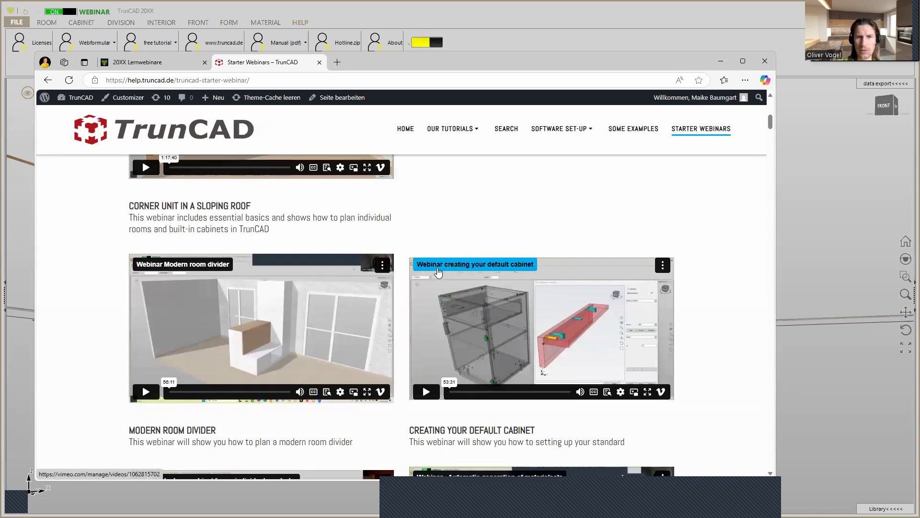
scroll(551, 265, "down", 1)
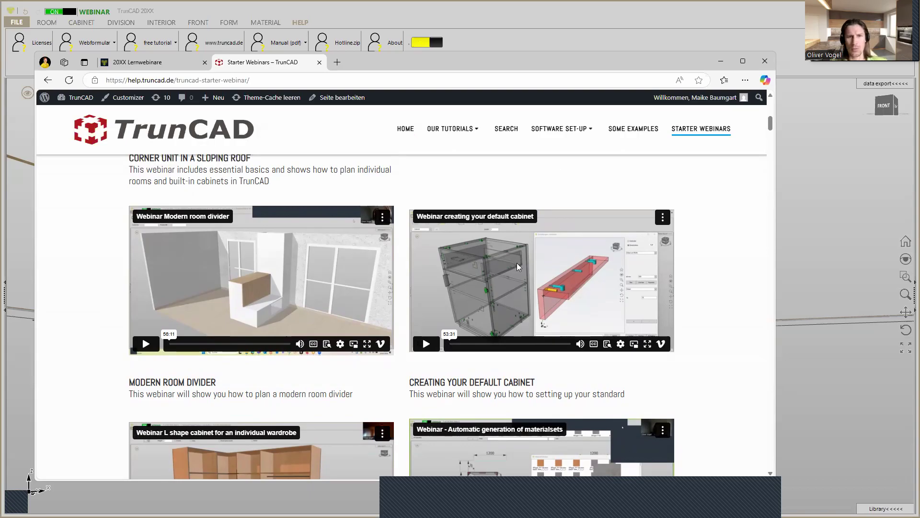
scroll(512, 235, "up", 5)
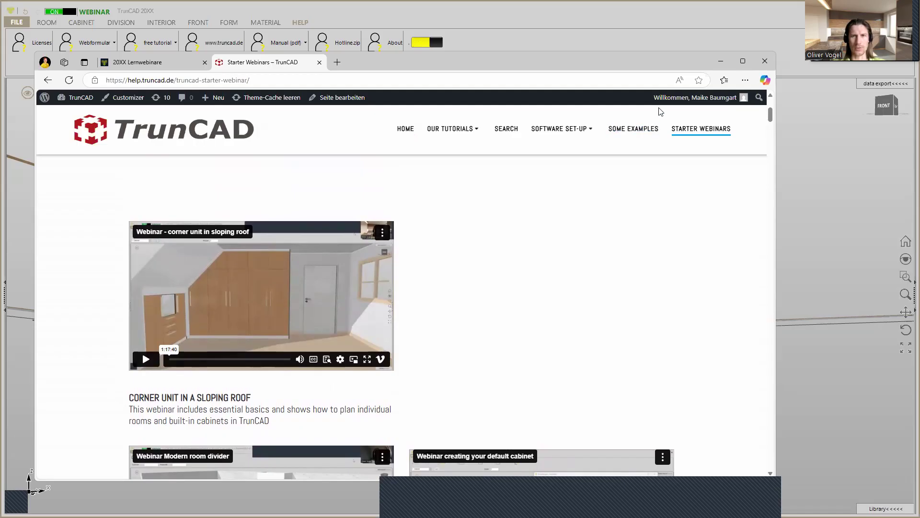
left_click(718, 63)
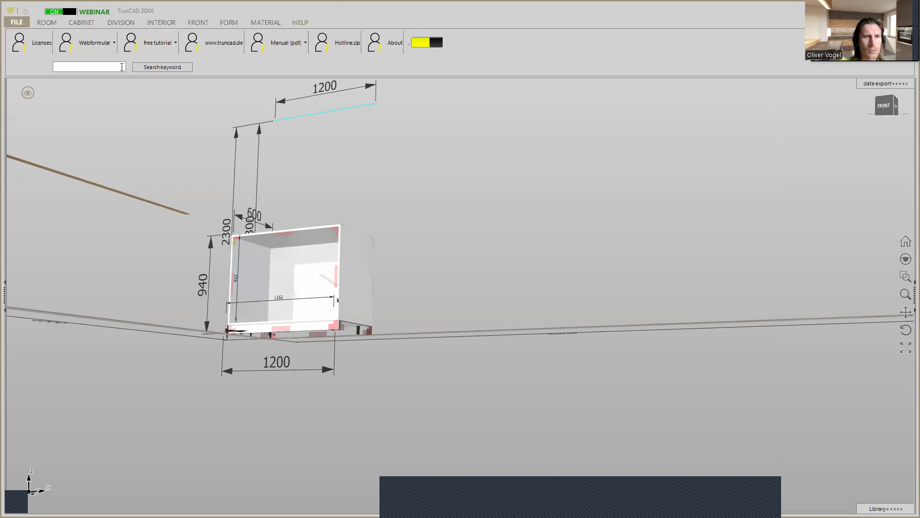
Convert the cabinet into an L-shaped corner cabinet from its left side panel
middle_click_drag(450, 274, 445, 301)
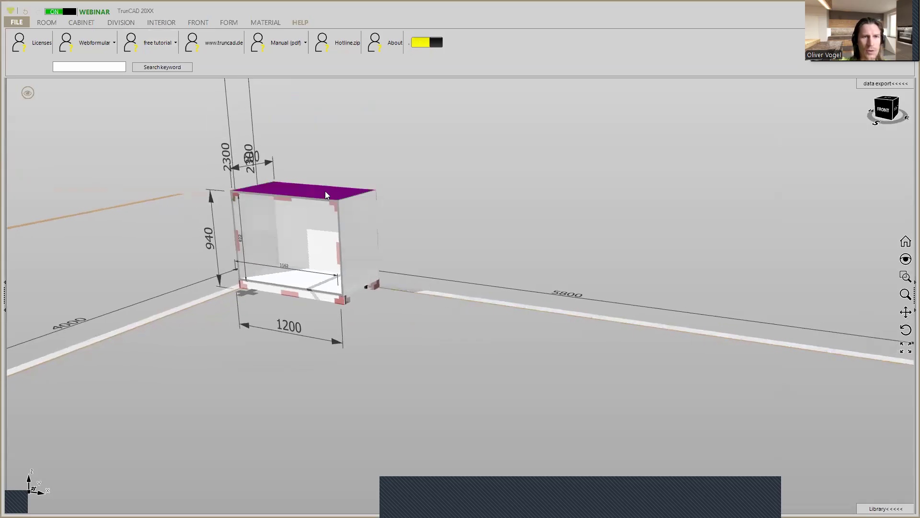
scroll(333, 177, "up", 3)
middle_click_drag(333, 178, 392, 178)
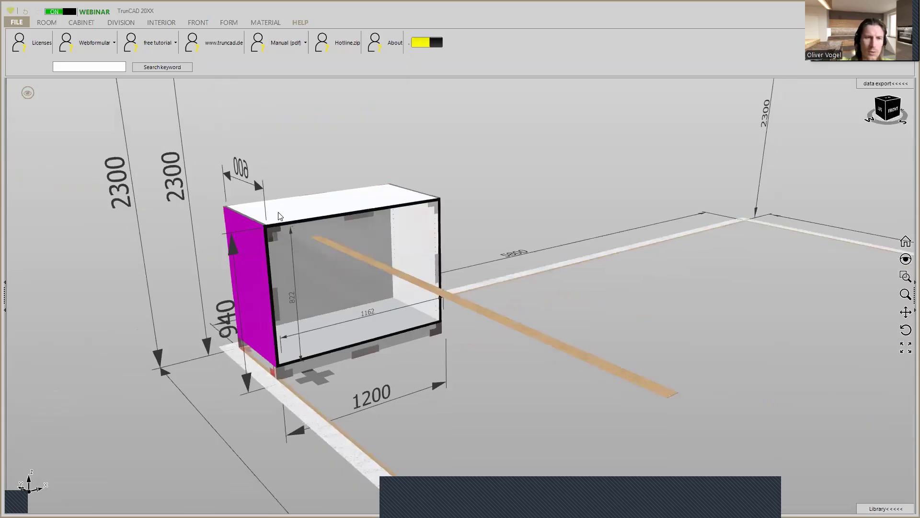
middle_click_drag(302, 206, 336, 210)
scroll(290, 318, "up", 3)
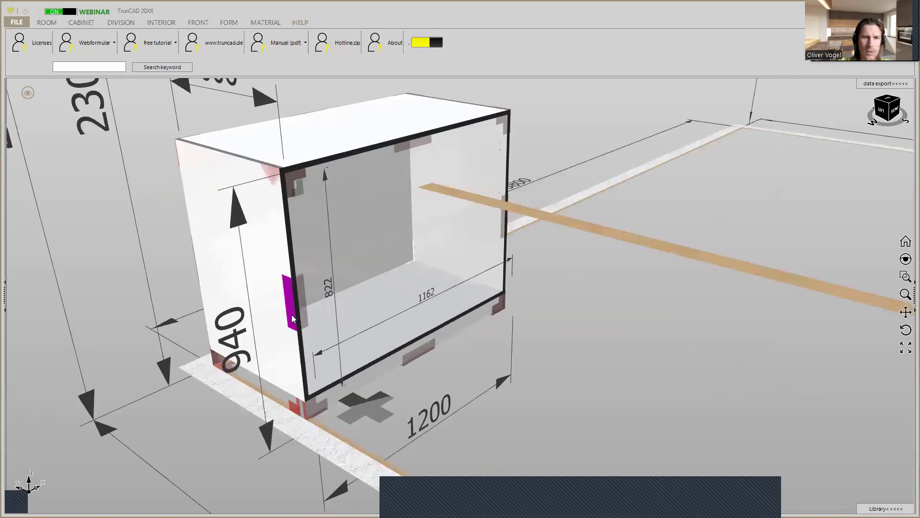
scroll(302, 292, "up", 3)
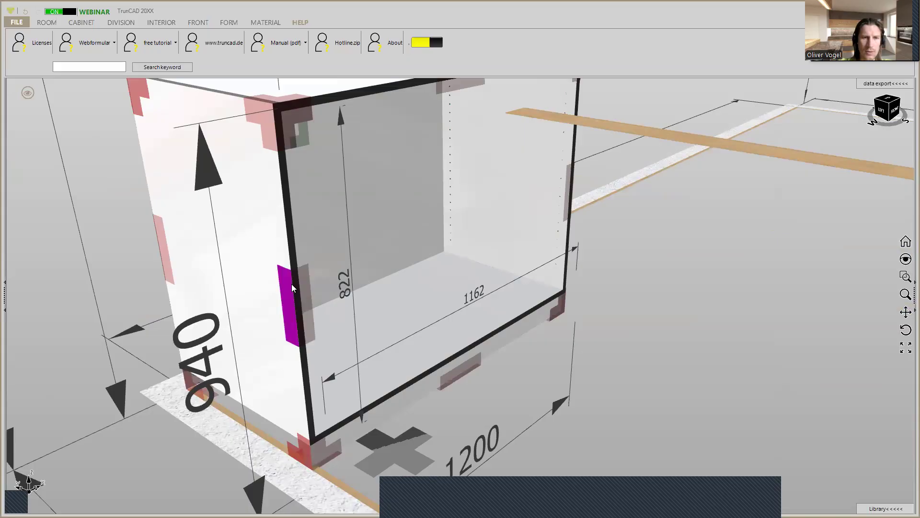
right_click(293, 287)
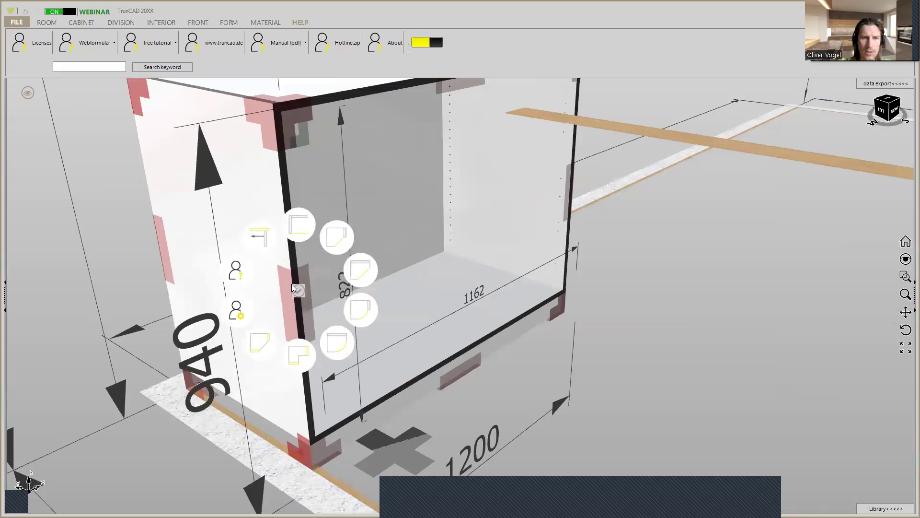
left_click(295, 358)
middle_click_drag(369, 213, 279, 209)
scroll(543, 221, "down", 3)
middle_click_drag(546, 295, 609, 330)
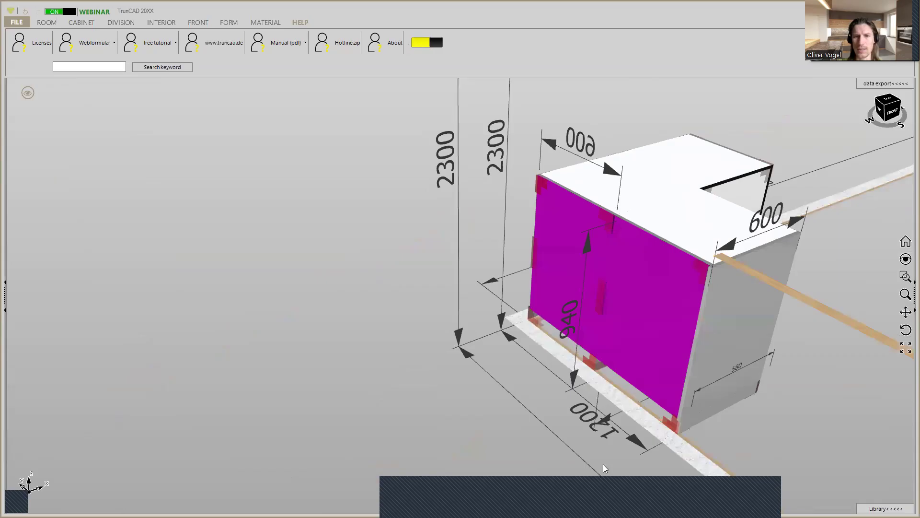
Confirm the L-shaped cabinet's left leg length of 1200 mm and check how the cabinet sits in the room
left_click(636, 440)
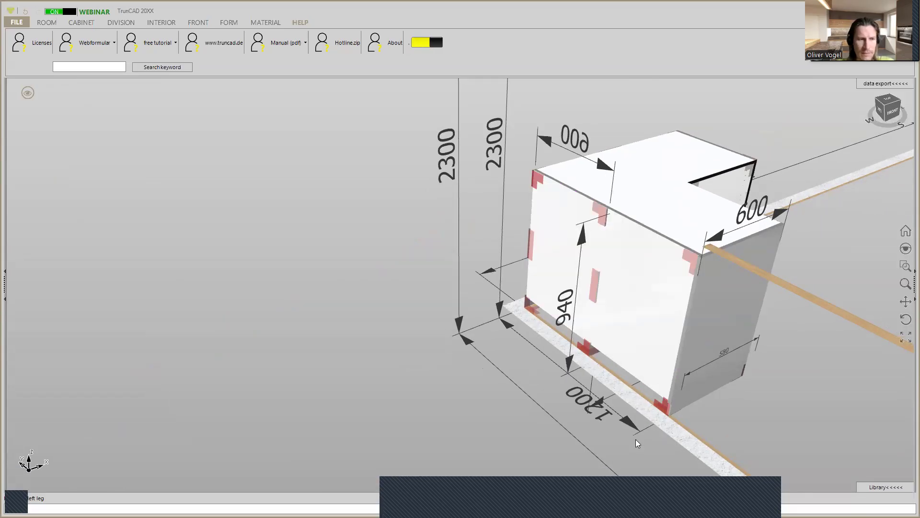
key("Return")
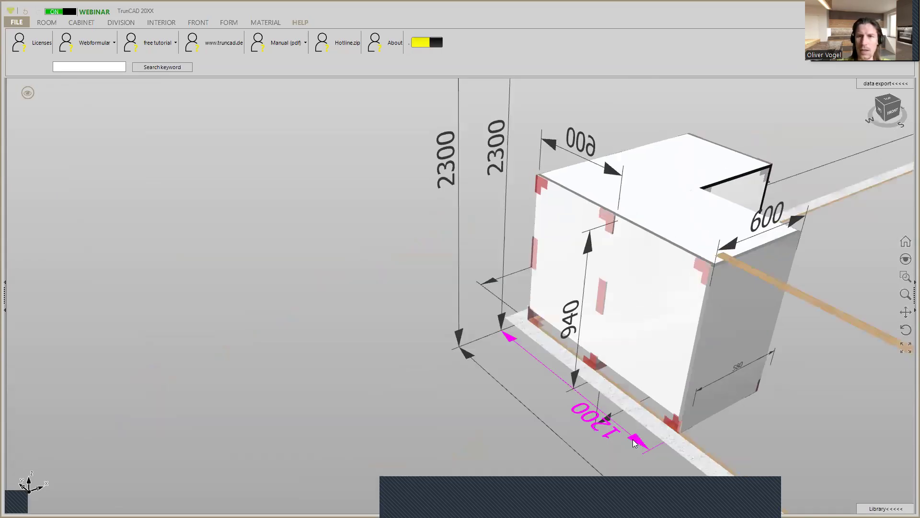
middle_click_drag(780, 250, 727, 290)
scroll(706, 255, "down", 5)
scroll(727, 290, "down", 6)
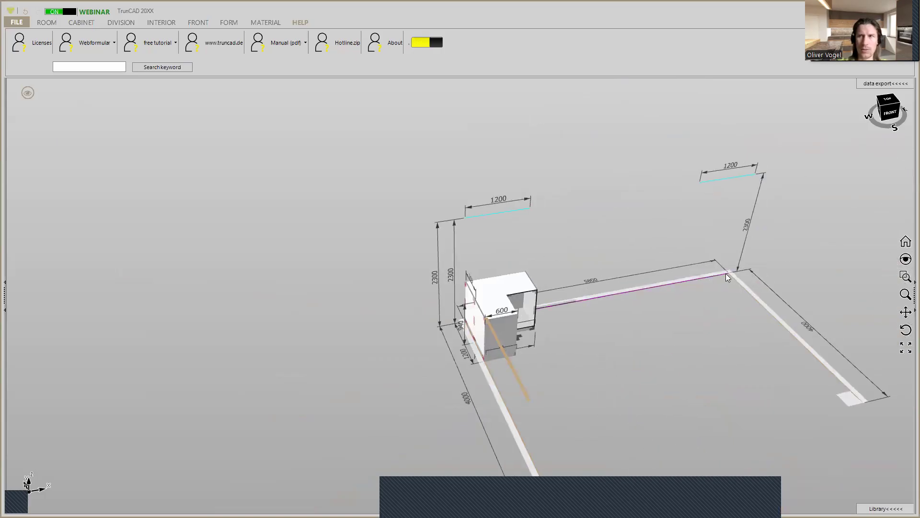
Change the corner cabinet's form to a diagonal front
scroll(473, 324, "up", 4)
left_click(478, 324)
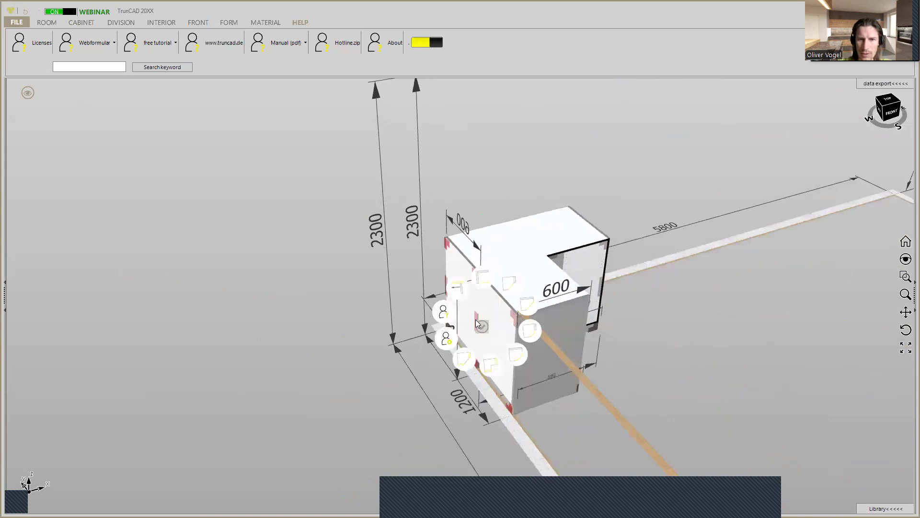
left_click(448, 374)
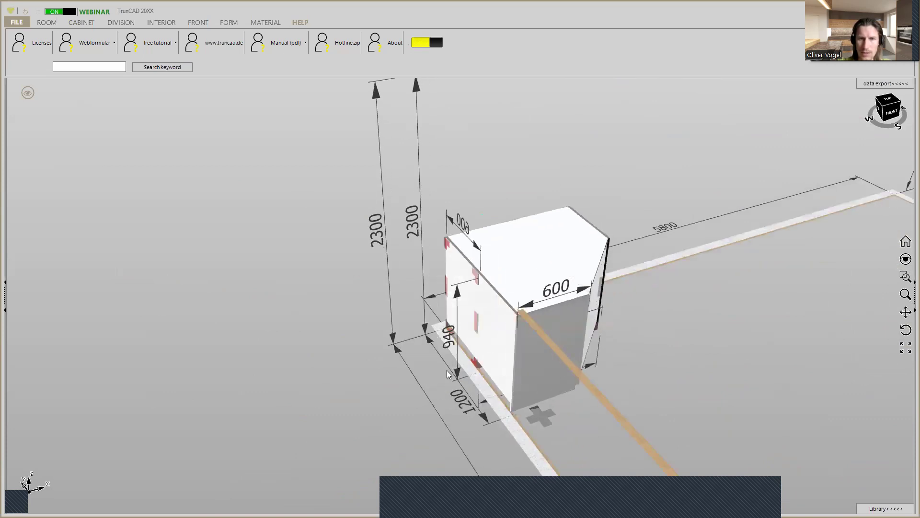
Restore the corner cabinet to a straight rectangular form and inspect its front
middle_click_drag(634, 235, 508, 254)
left_click(502, 252)
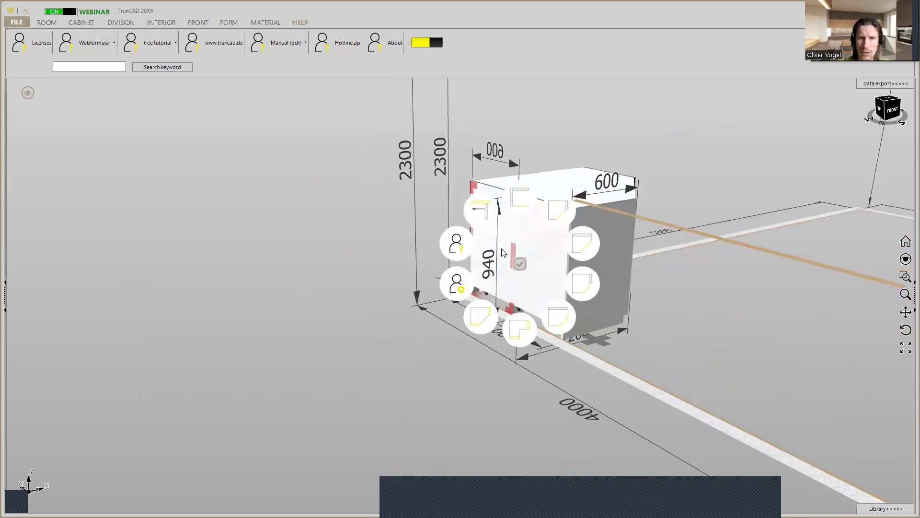
left_click(516, 203)
middle_click_drag(607, 195, 531, 171)
scroll(531, 172, "up", 2)
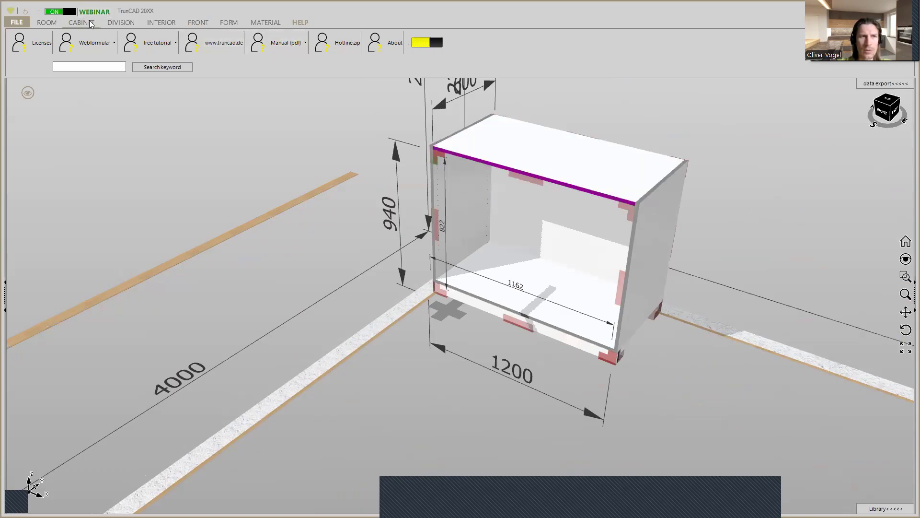
Close the corner cabinet's open front with a single trim panel
left_click(197, 23)
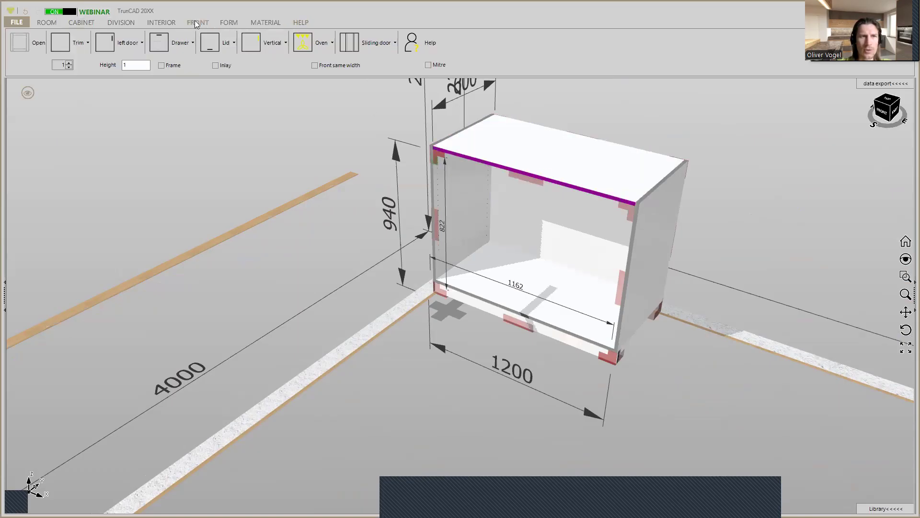
left_click(62, 46)
left_click(484, 222)
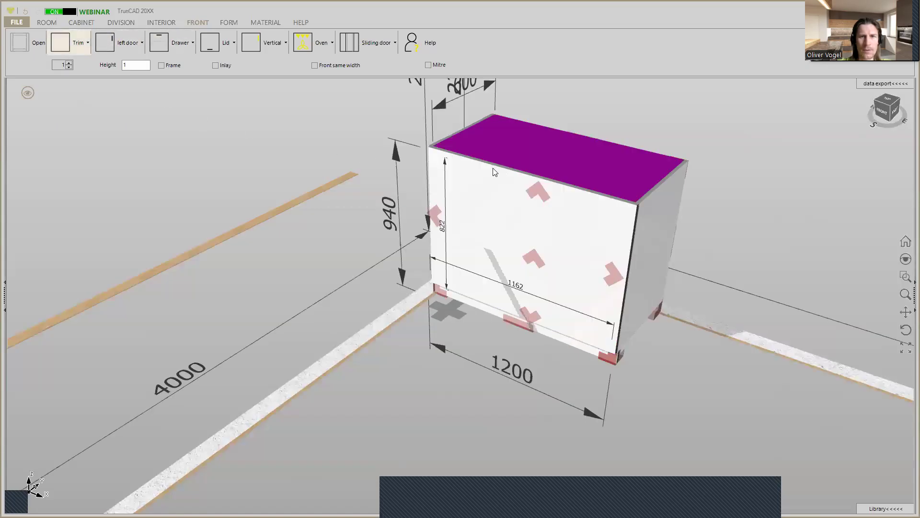
scroll(600, 117, "up", 1)
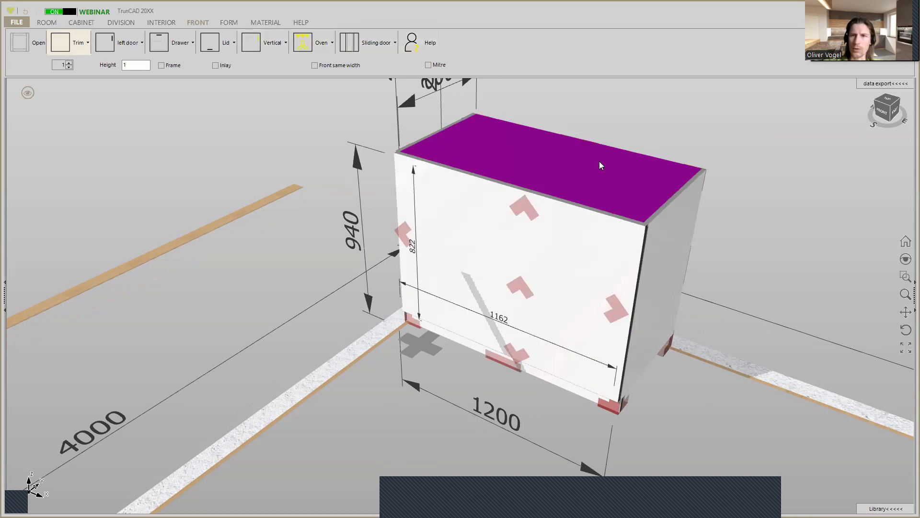
scroll(599, 161, "down", 3)
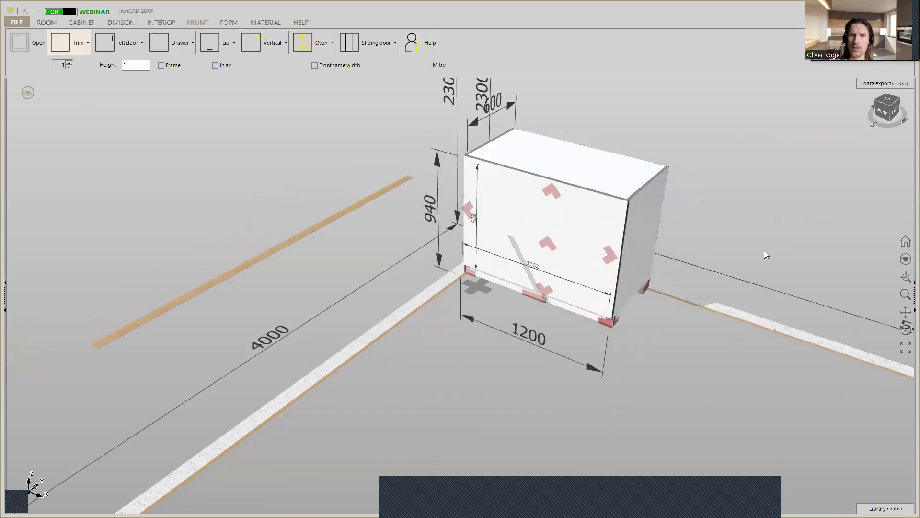
scroll(379, 280, "down", 3)
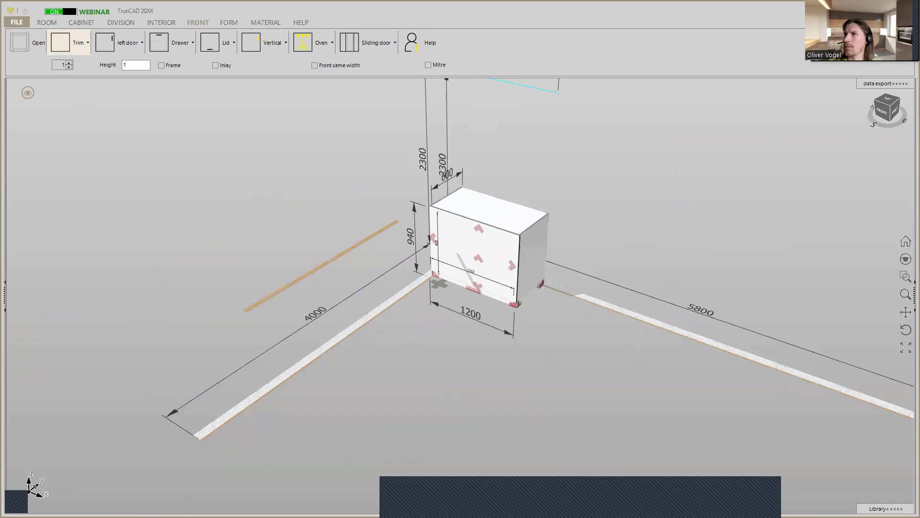
Set the next cabinet's width to 2400 mm and its depth to 600 mm
middle_click_drag(354, 395, 345, 391)
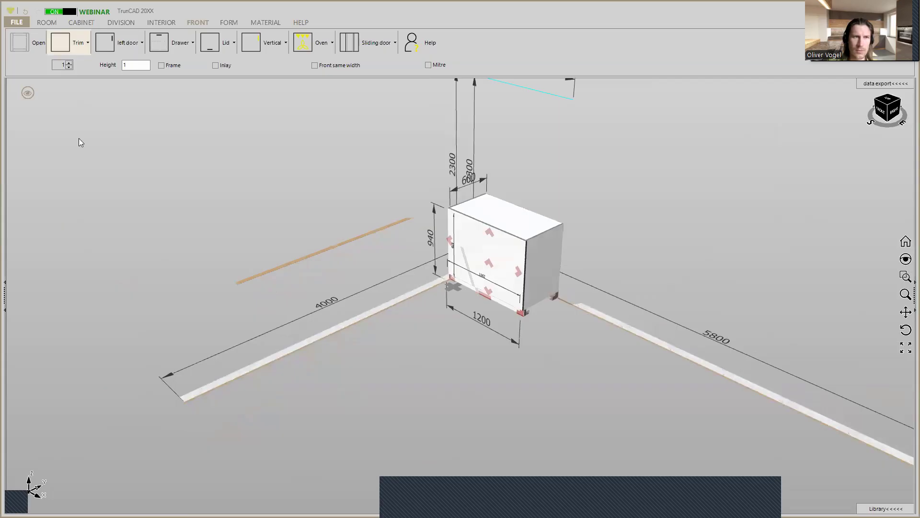
left_click(80, 23)
left_click(54, 43)
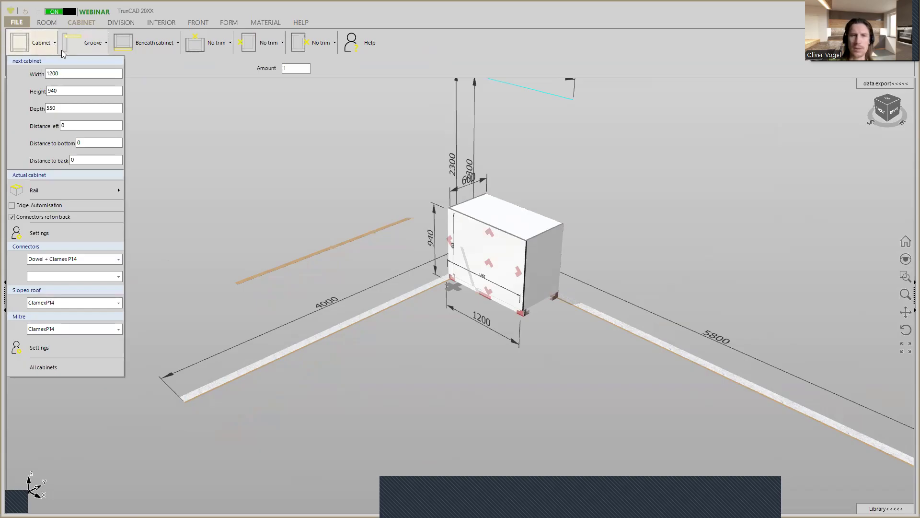
double_click(69, 71)
type("2")
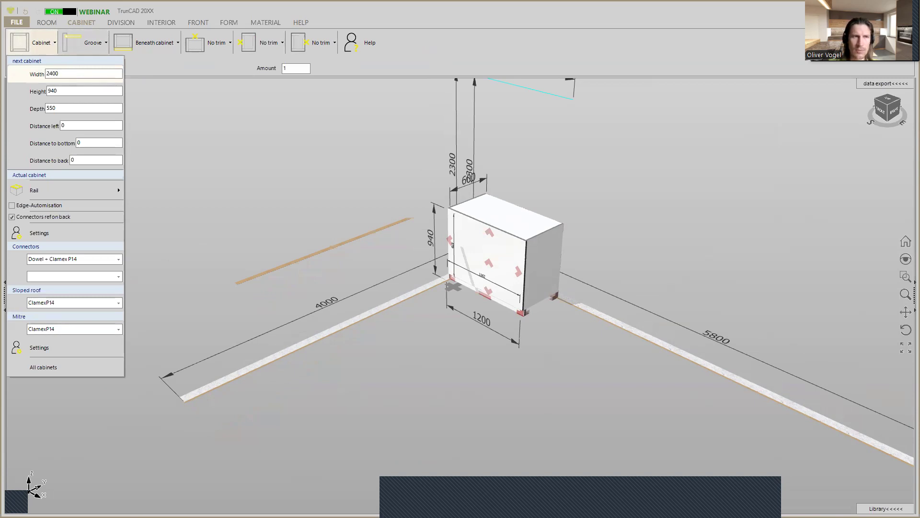
double_click(63, 108)
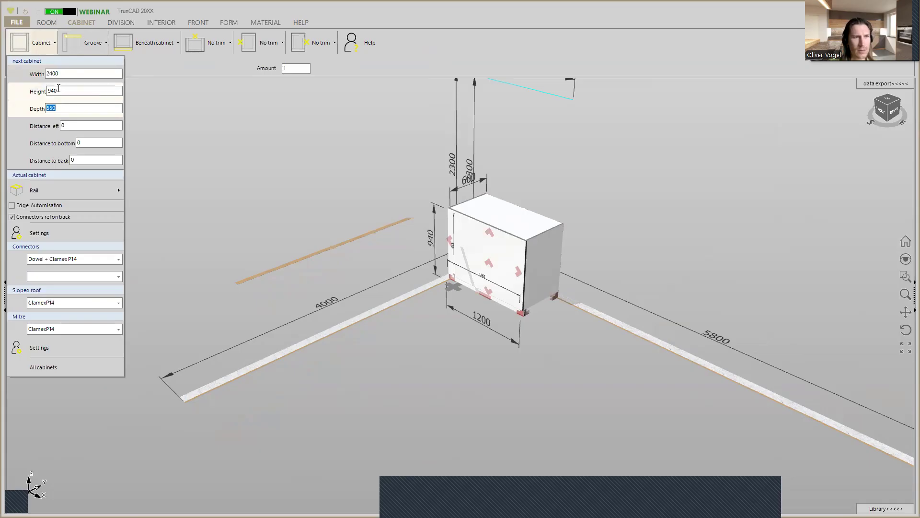
type("600")
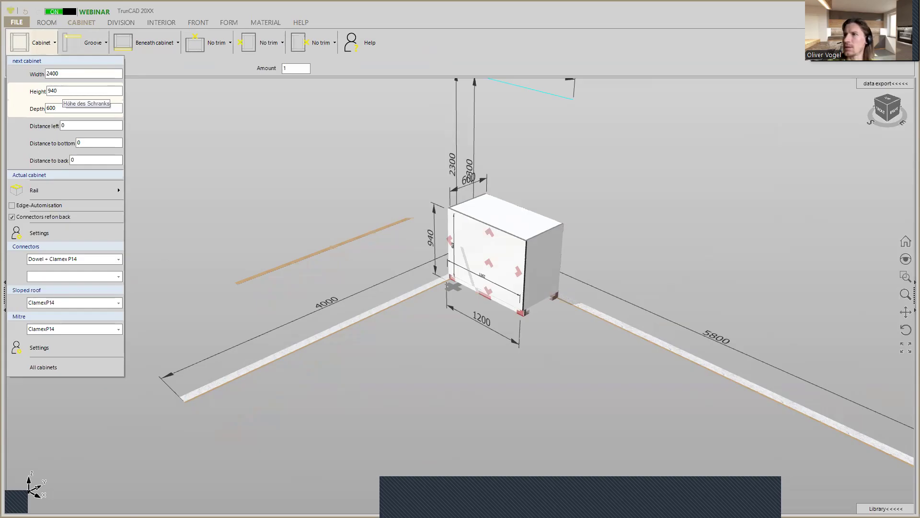
Set the next cabinet's left distance to 1000 mm and place it along the 4000 mm wall beside the corner cabinet
left_click(71, 126)
key("BackSpace")
type("1000")
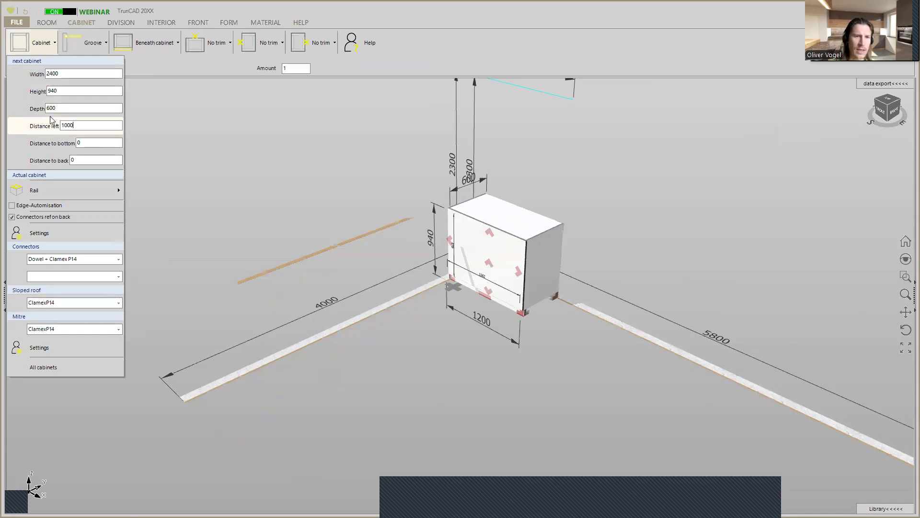
left_click(27, 47)
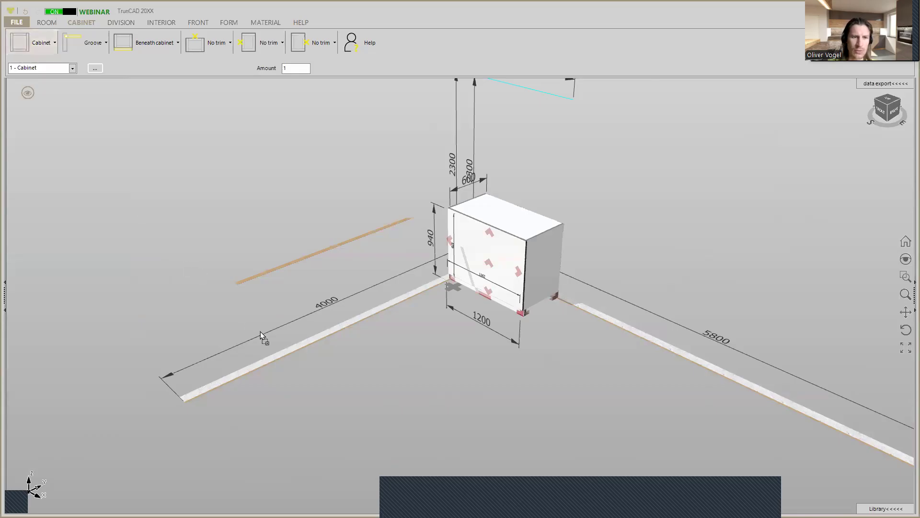
left_click(278, 353)
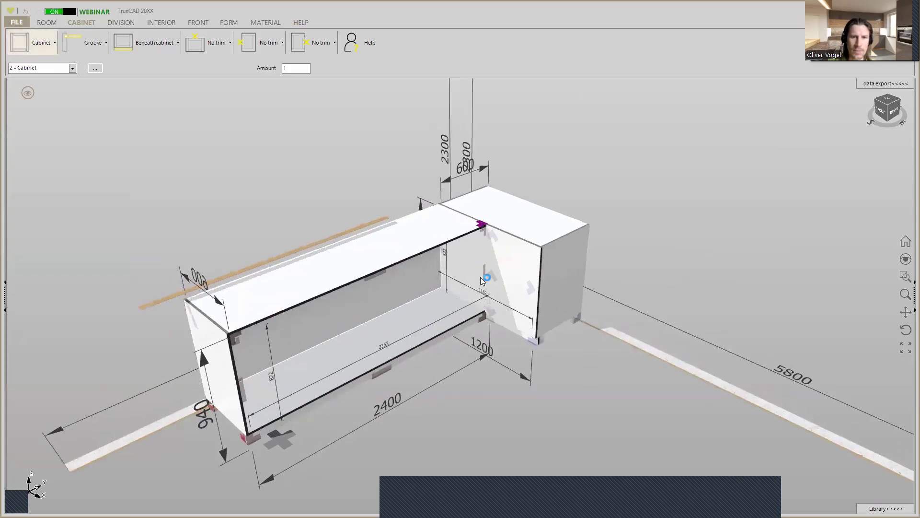
Inspect where the two cabinets meet, filter the materials by 19 mm thickness without a name filter, and browse them
scroll(478, 263, "up", 3)
mouse_move(478, 267)
middle_mouse_down()
mouse_move(453, 276)
mouse_move(463, 282)
mouse_move(452, 271)
mouse_move(475, 267)
middle_mouse_up()
scroll(471, 245, "up", 5)
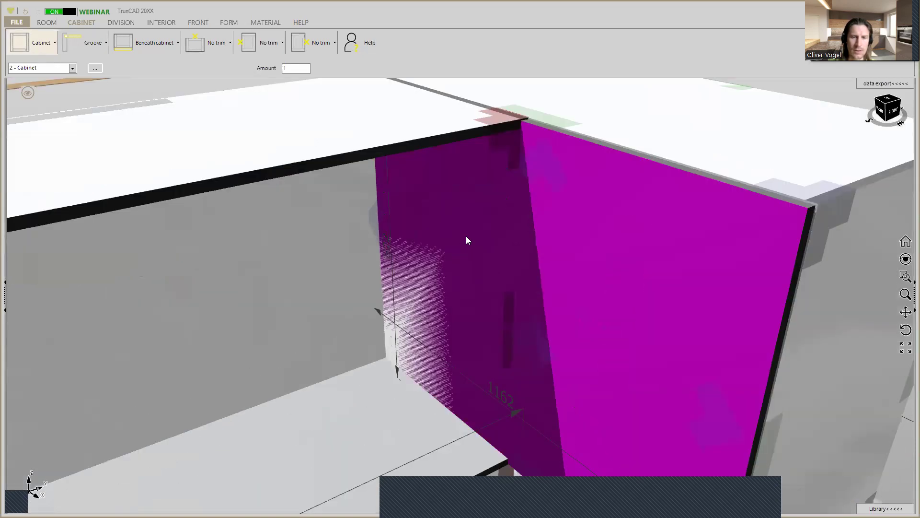
scroll(466, 247, "down", 3)
middle_click_drag(460, 263, 449, 264)
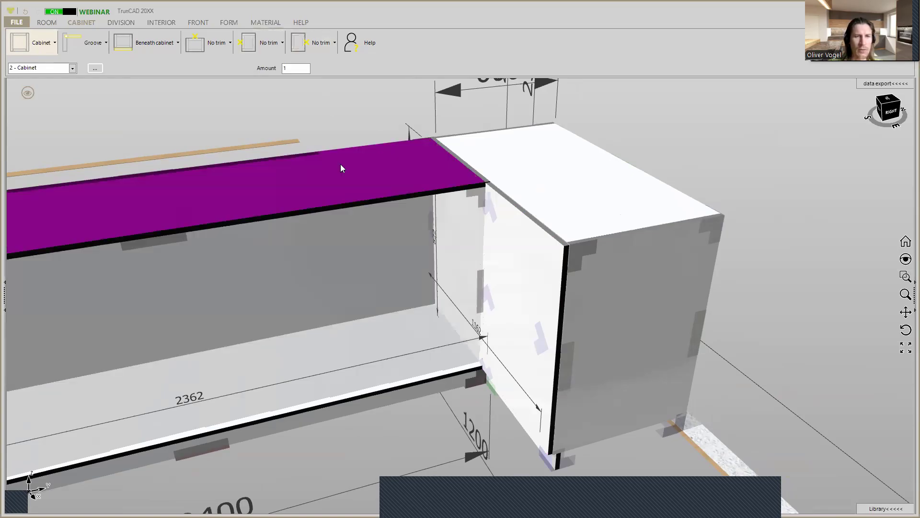
left_click(258, 23)
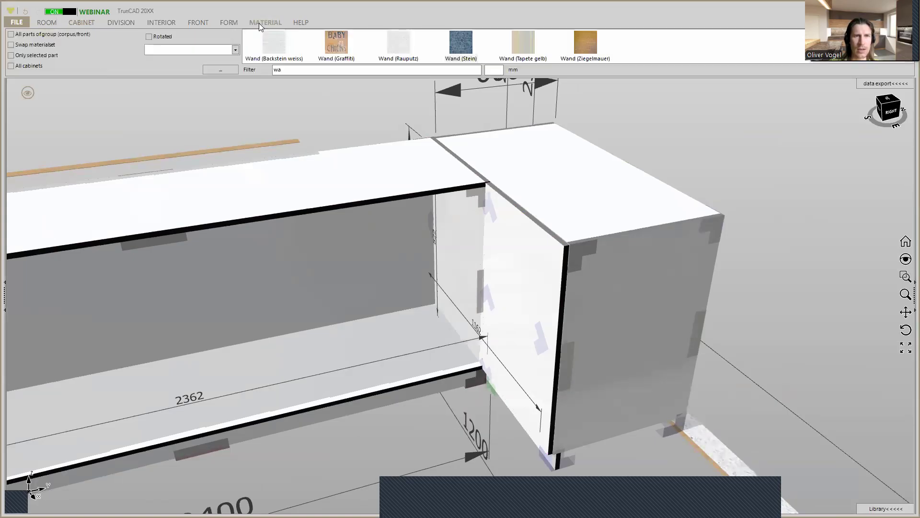
left_click(495, 69)
type("19")
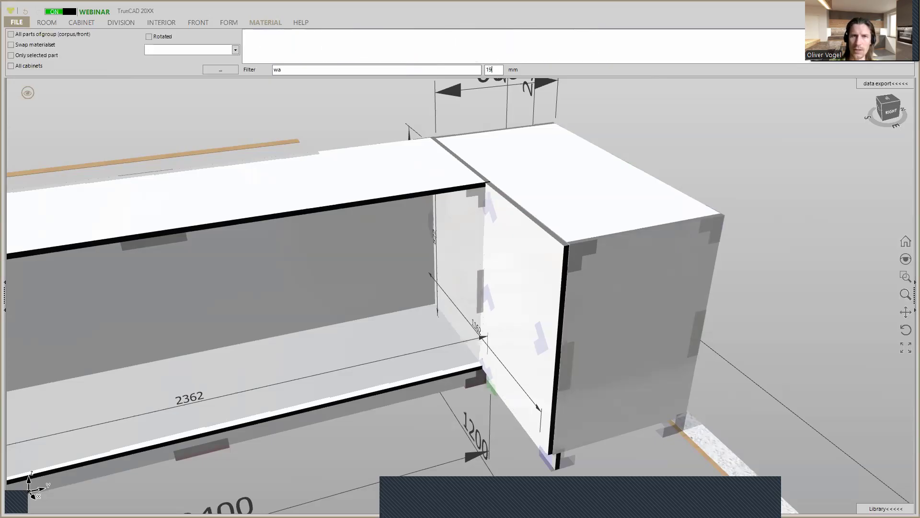
left_click(451, 70)
key("BackSpace")
key("BackSpace")
scroll(479, 45, "down", 5)
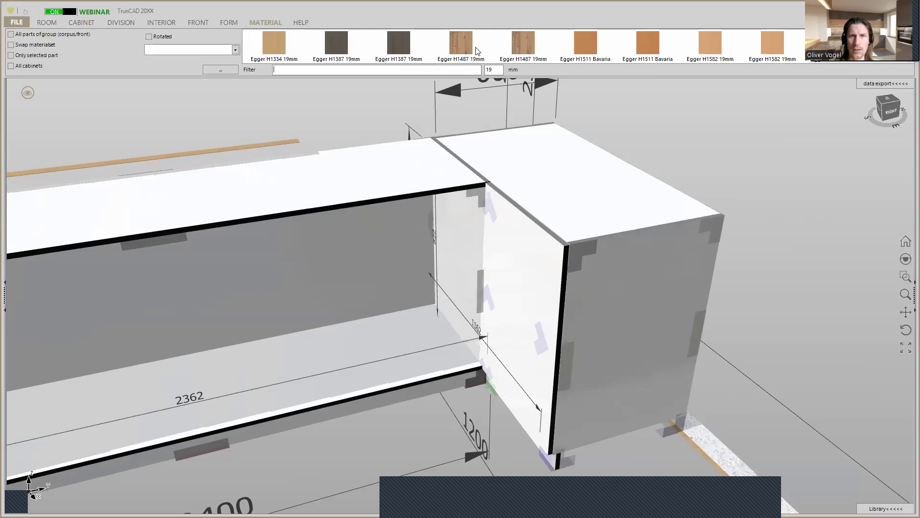
scroll(477, 51, "down", 3)
Shift the 2400 mm cabinet slightly along the wall, away from the corner cabinet's front
mouse_move(331, 122)
middle_mouse_down()
mouse_move(348, 126)
mouse_move(343, 122)
middle_mouse_up()
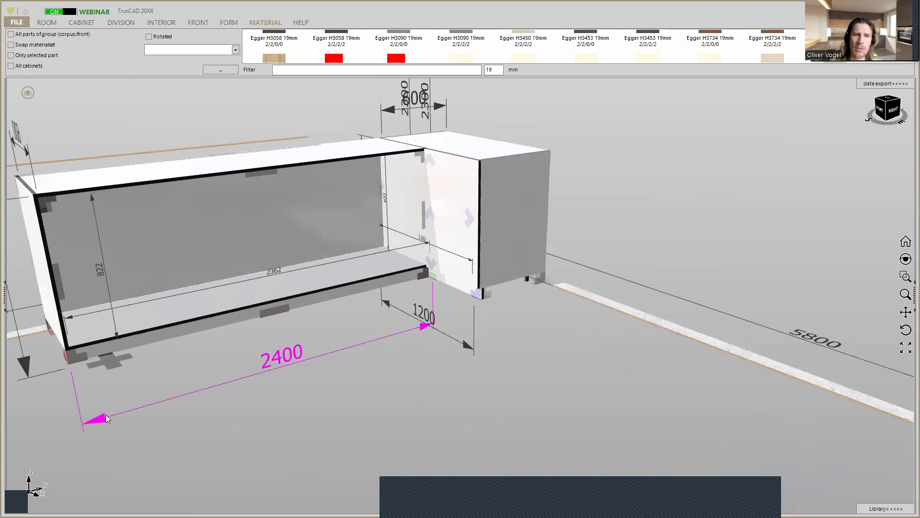
middle_click_drag(188, 362, 179, 376)
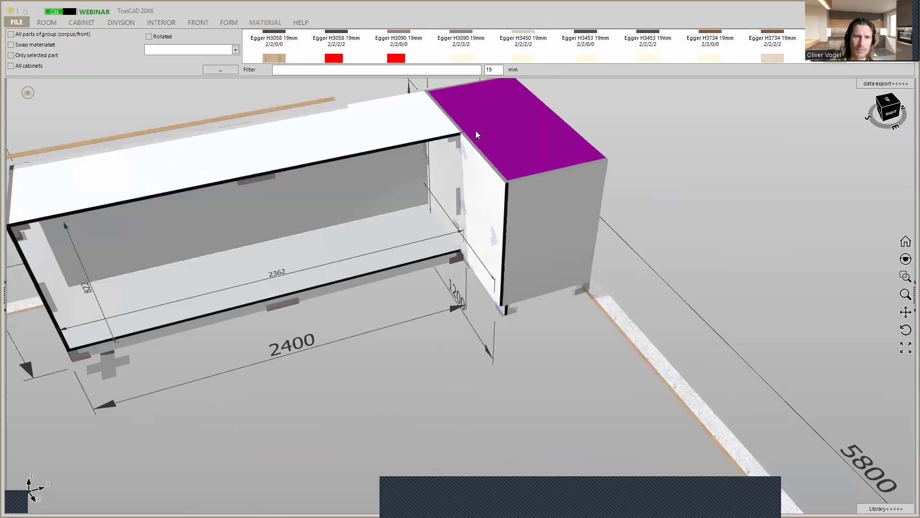
middle_click_drag(170, 351, 186, 350)
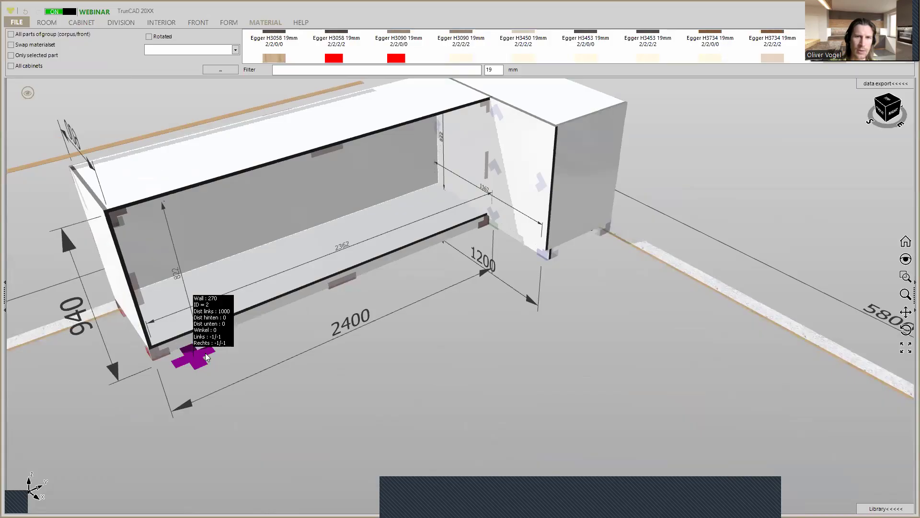
left_click(206, 356)
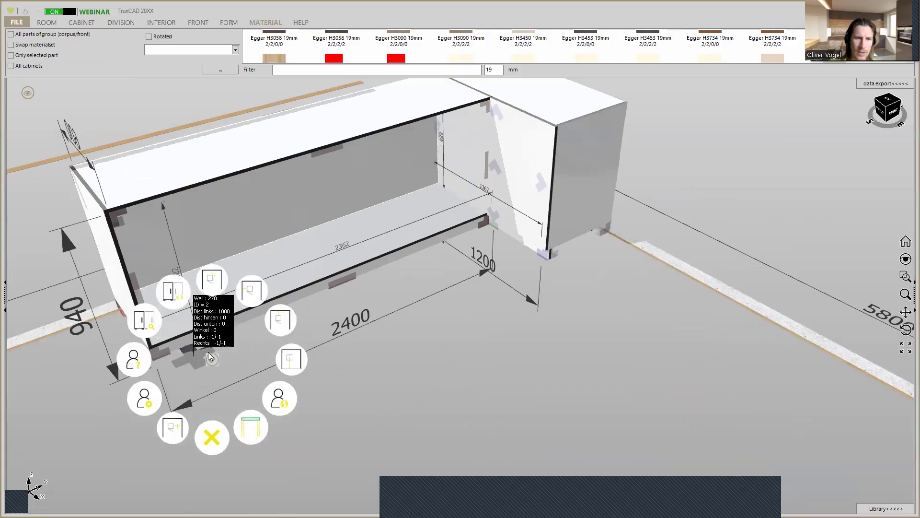
left_click(252, 292)
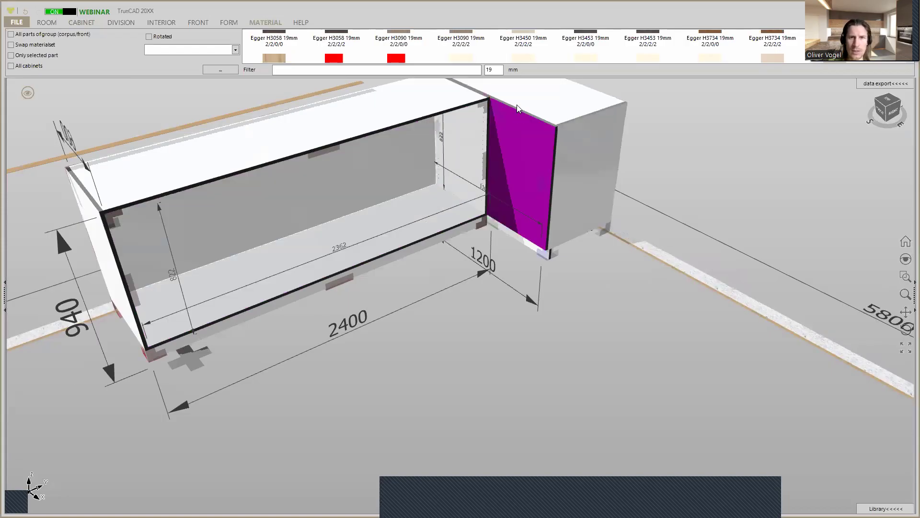
Examine the joint between the 2400 mm cabinet's side and the corner cabinet's front panel up close and from a distance
scroll(488, 99, "up", 5)
scroll(488, 99, "up", 5)
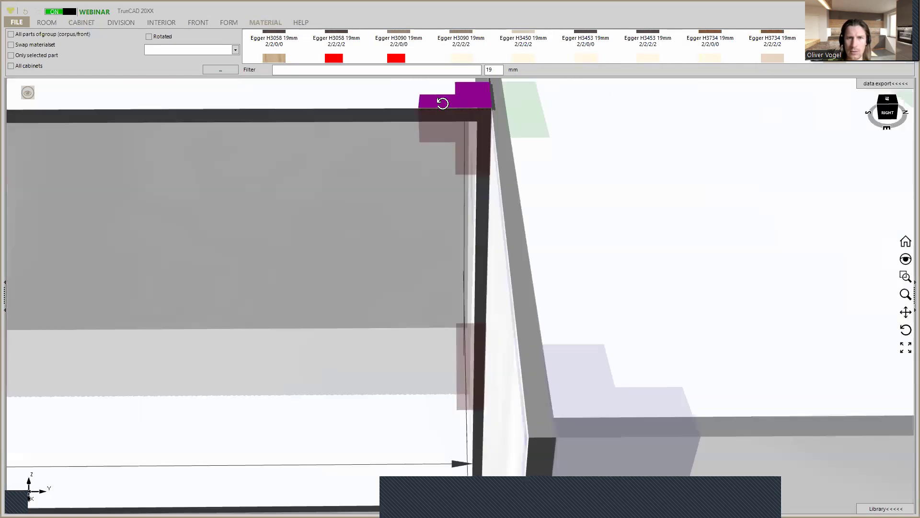
scroll(491, 101, "up", 5)
middle_click_drag(489, 142, 489, 128)
scroll(489, 129, "down", 6)
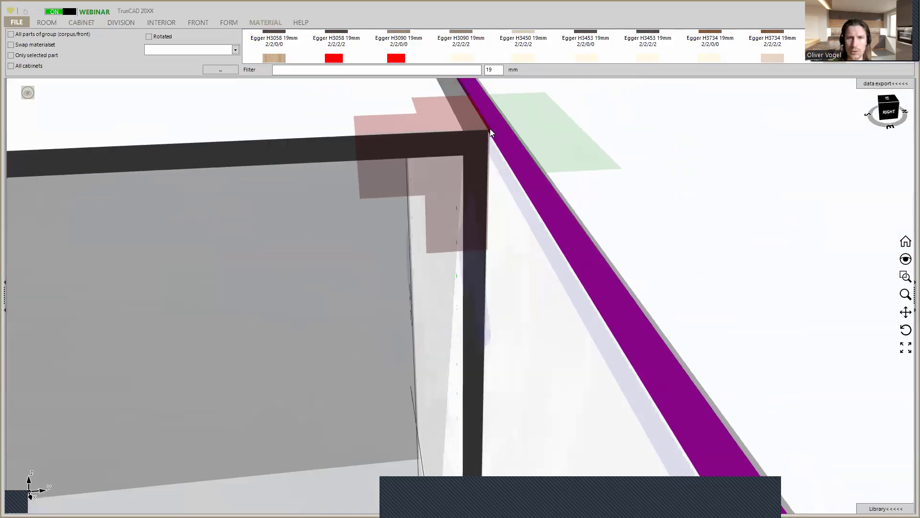
scroll(489, 129, "down", 3)
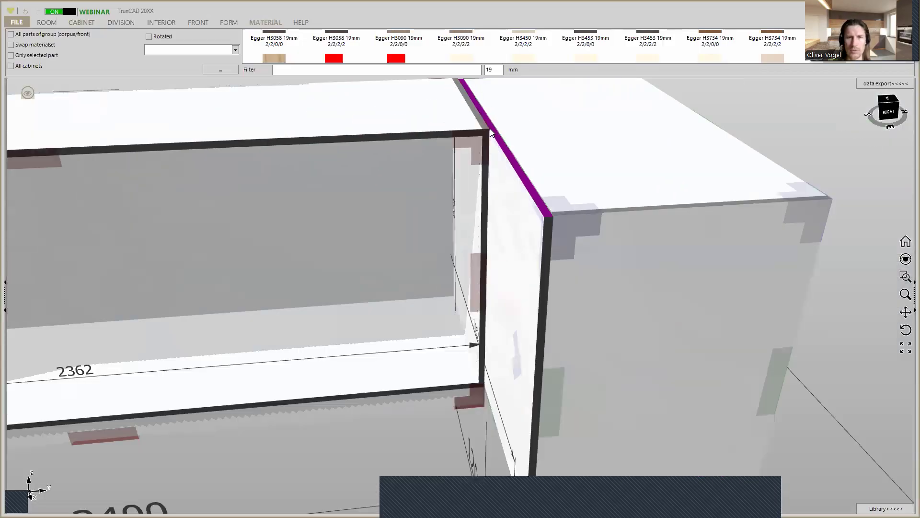
scroll(490, 128, "down", 5)
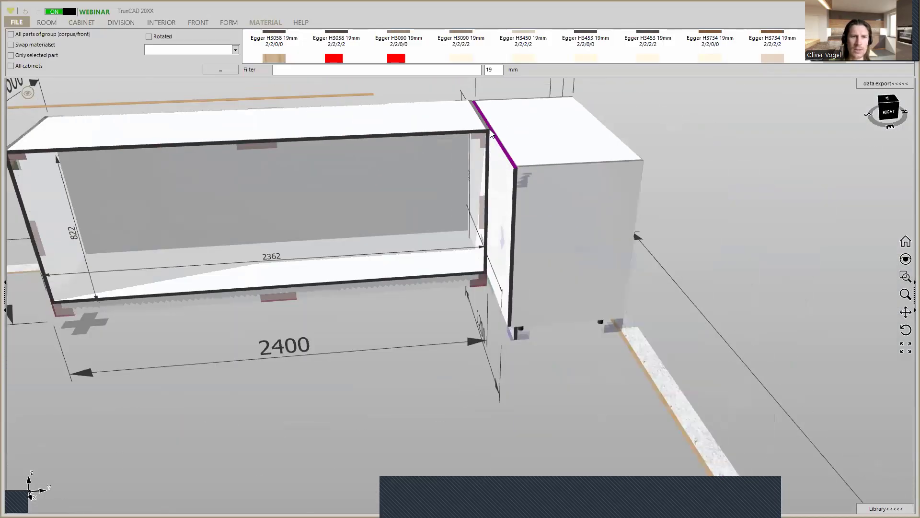
middle_click_drag(497, 136, 586, 183)
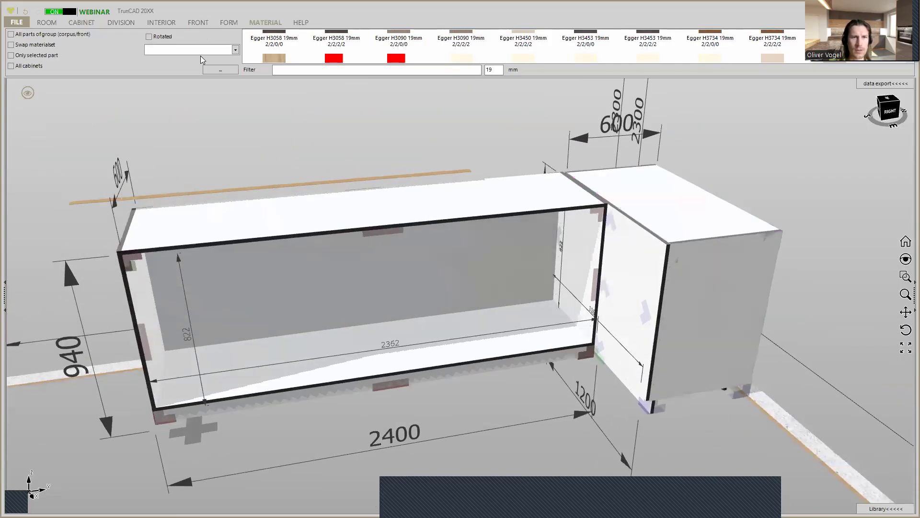
Add a cover panel as a worktop on the 2400 mm cabinet
left_click(80, 22)
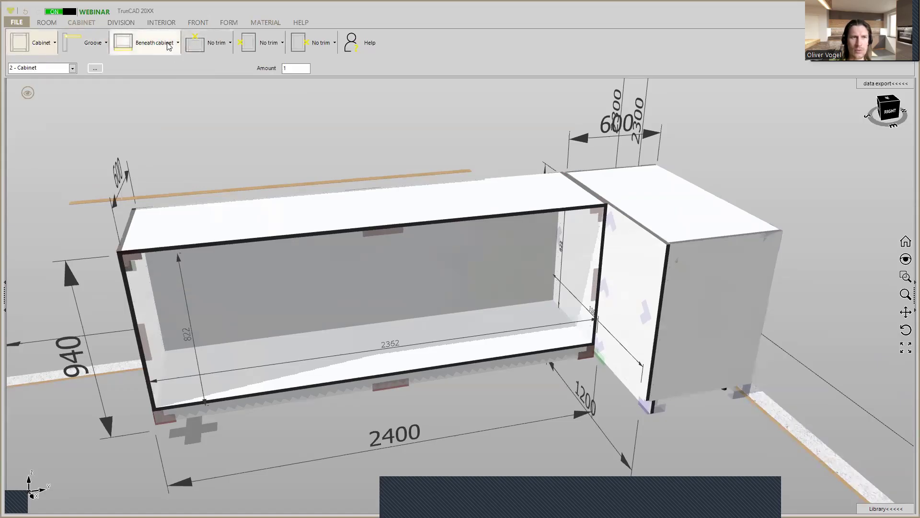
left_click(209, 47)
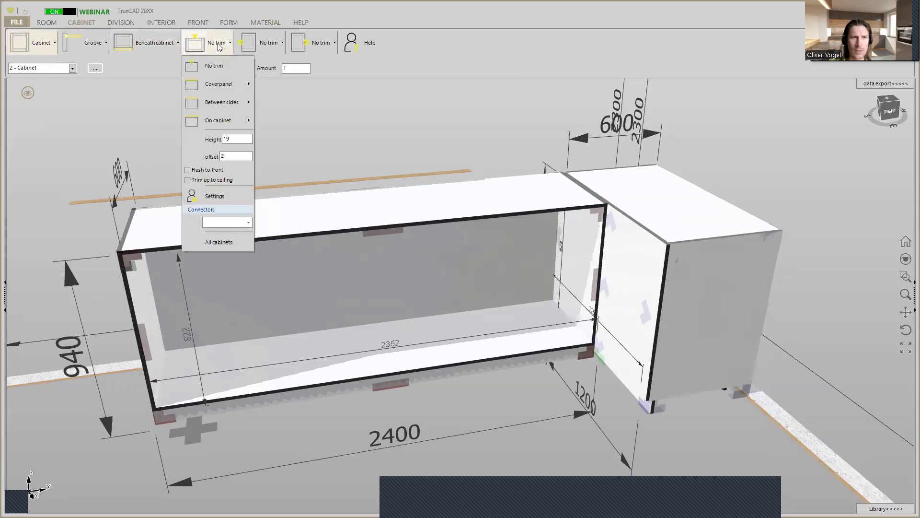
mouse_move(221, 126)
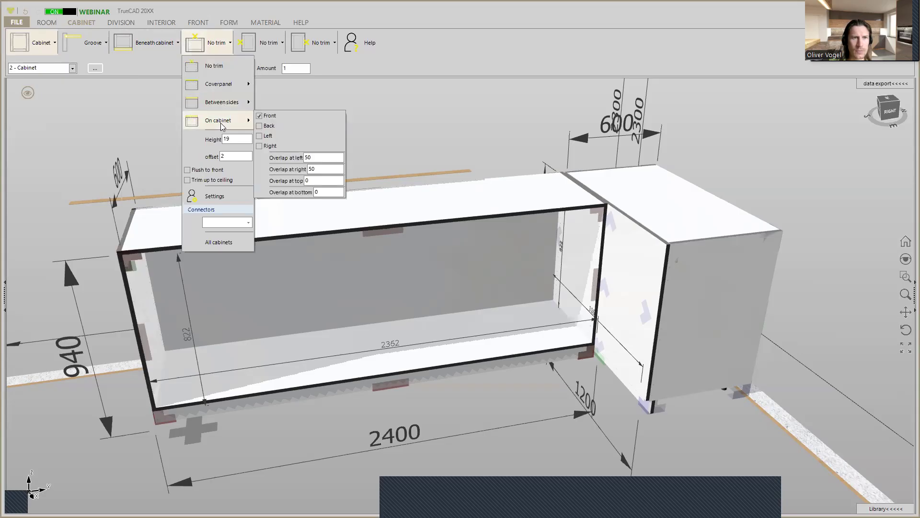
left_click(217, 84)
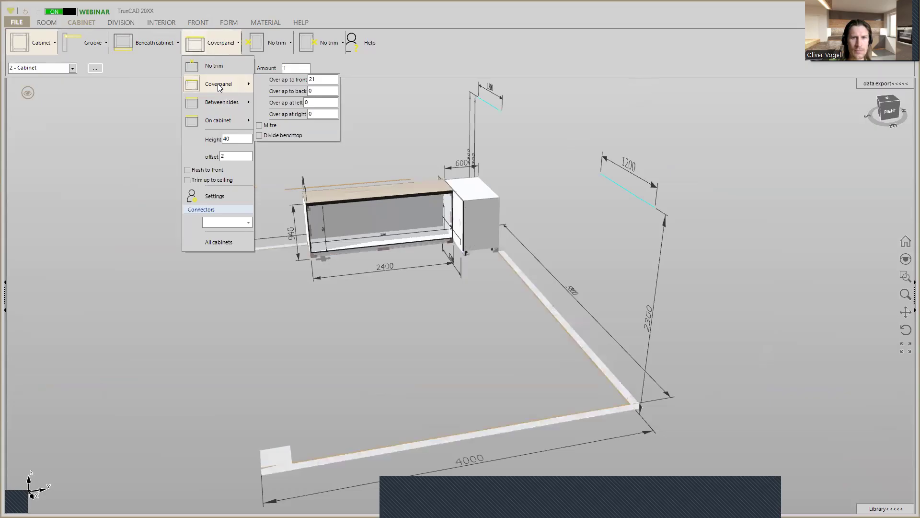
scroll(376, 188, "up", 3)
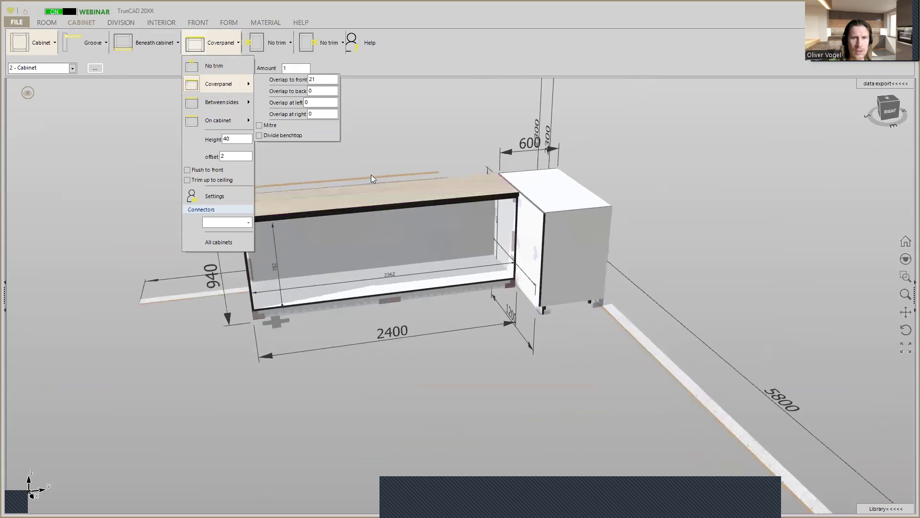
scroll(371, 174, "up", 4)
Try a 210 mm front overlap on the 2400 mm cabinet's worktop, then restore it to 21 mm
left_click(312, 78)
type("1")
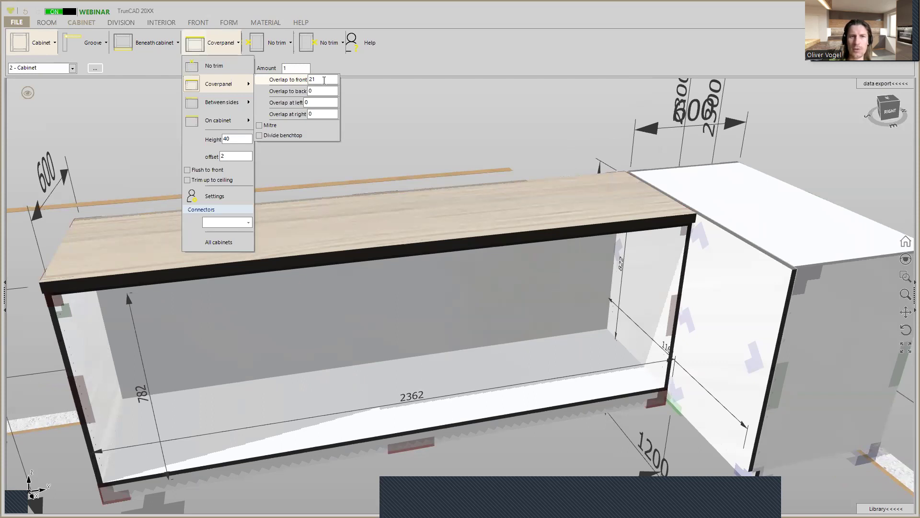
double_click(324, 80)
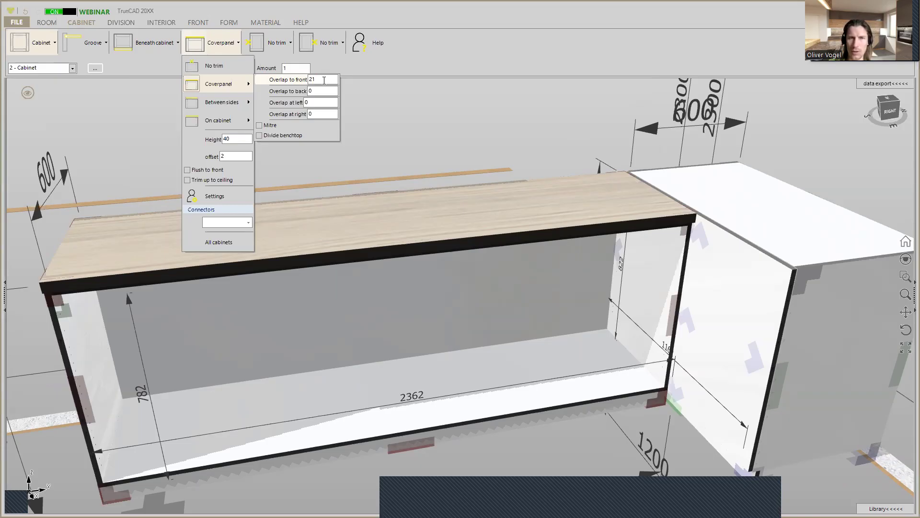
type("0")
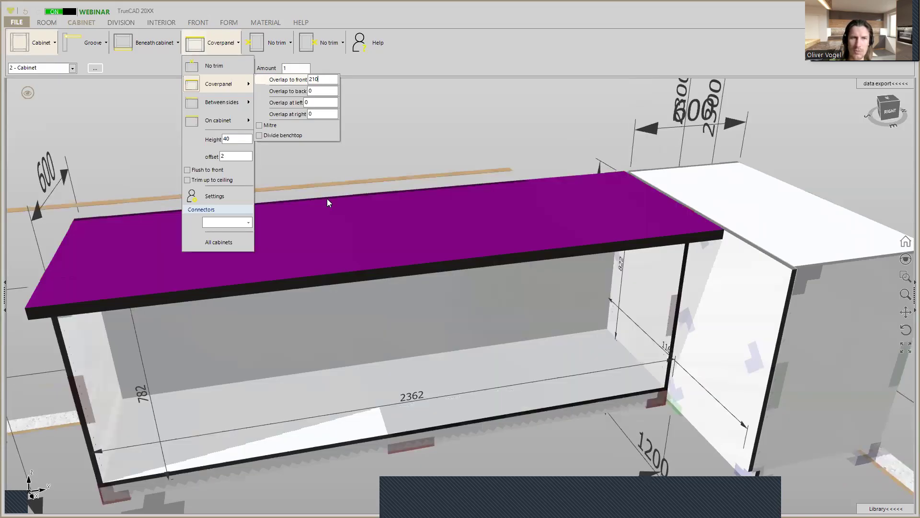
key("BackSpace")
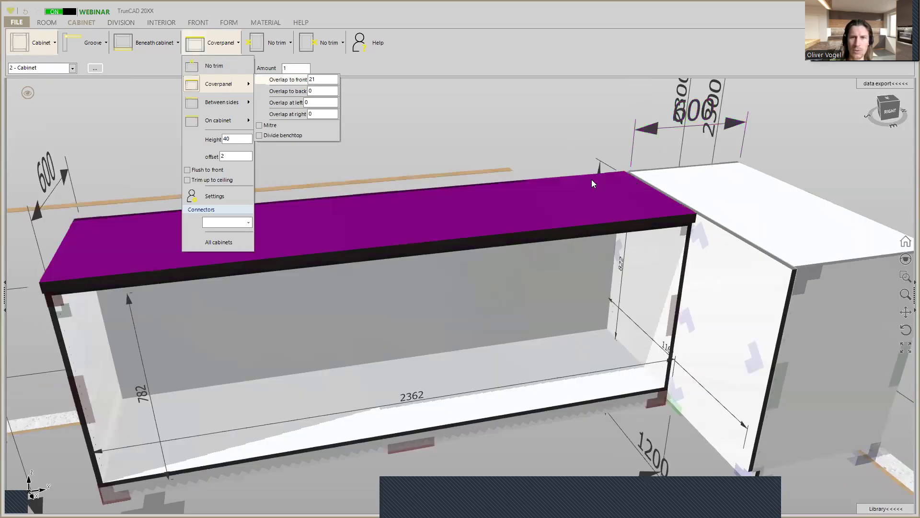
Remove the worktop from the 2400 mm cabinet by setting its top trim to No trim
scroll(589, 177, "down", 2)
mouse_move(590, 177)
middle_mouse_down()
mouse_move(609, 165)
mouse_move(581, 193)
middle_mouse_up()
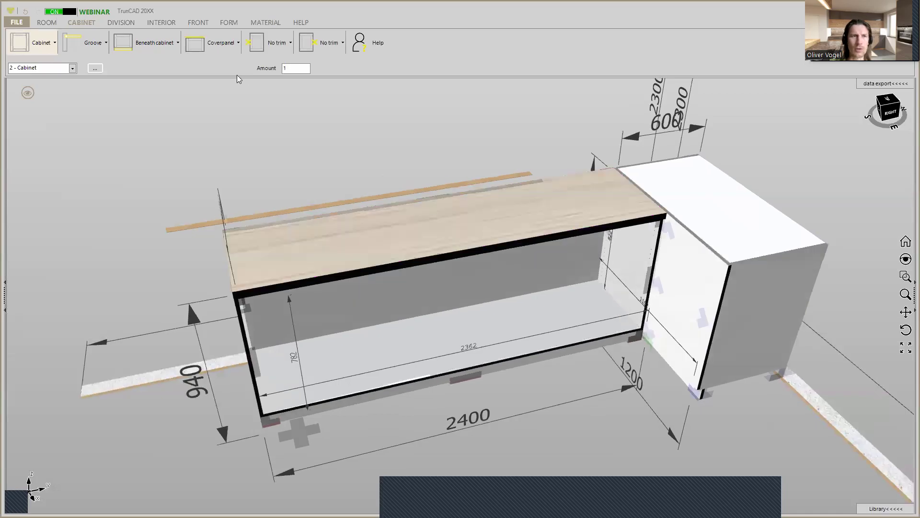
left_click(222, 52)
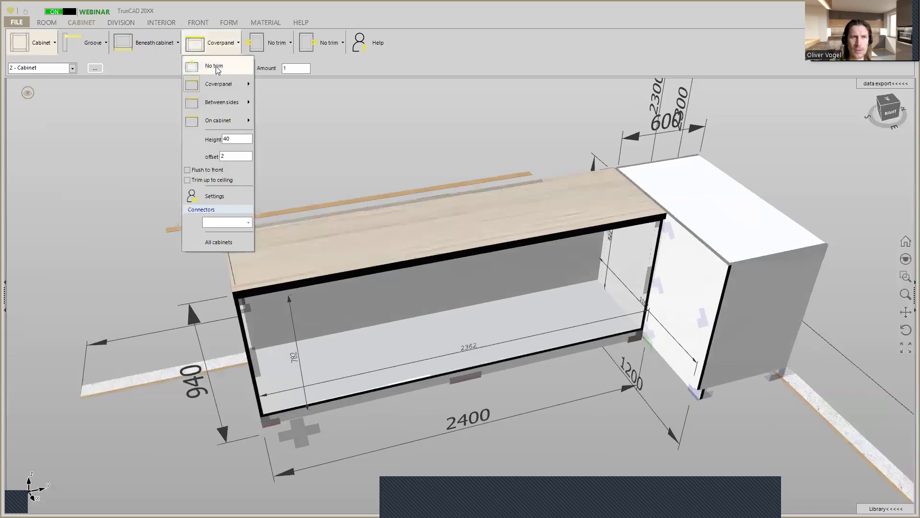
left_click(218, 71)
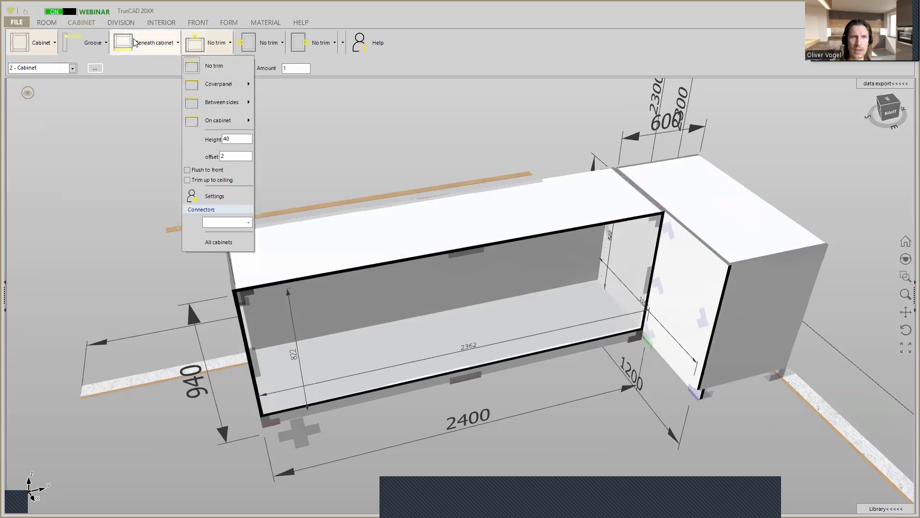
Divide the 2400 mm cabinet into four equal compartments with three vertical partitions
left_click(119, 27)
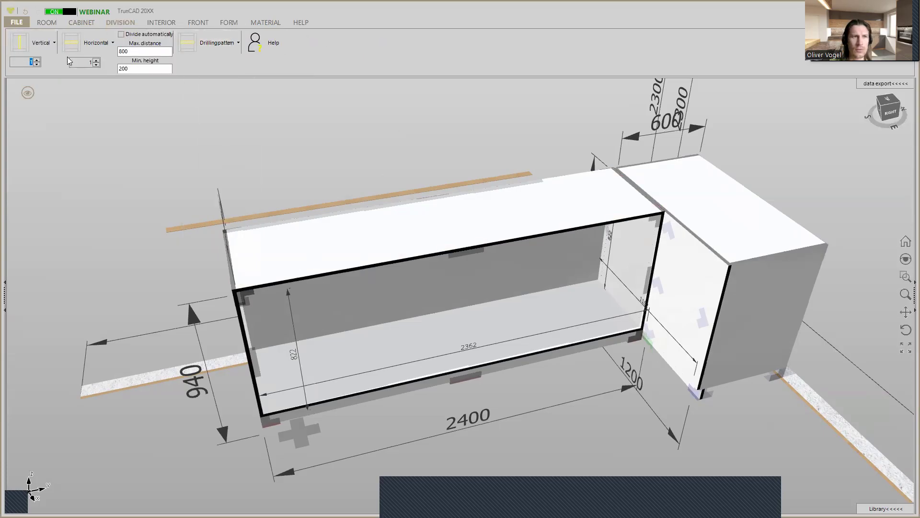
left_click(37, 59)
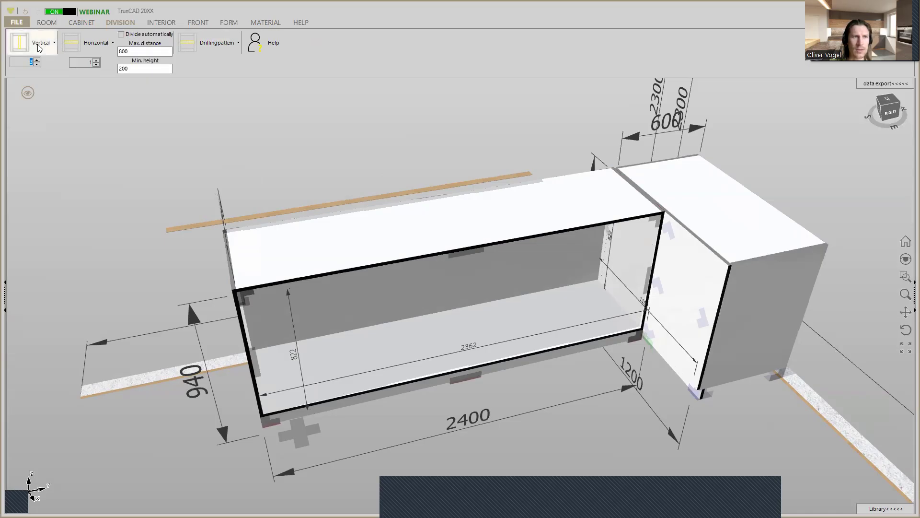
left_click(22, 46)
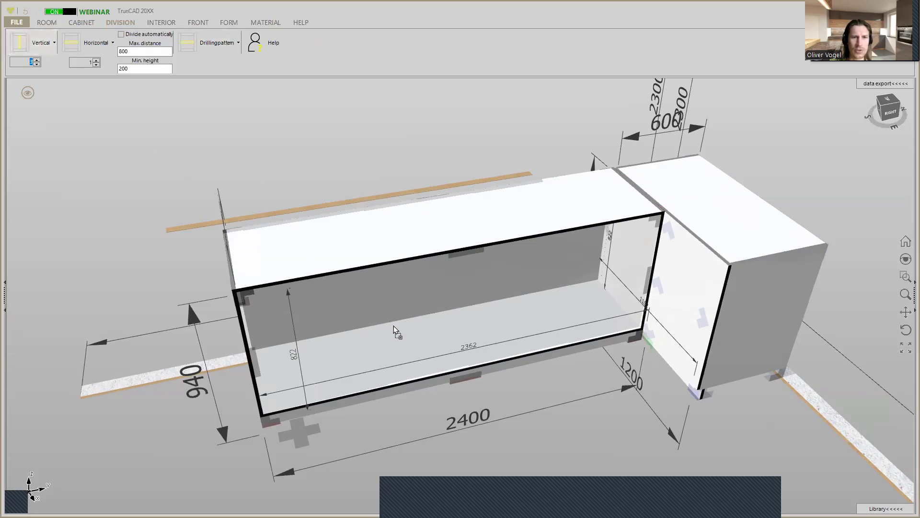
left_click(377, 302)
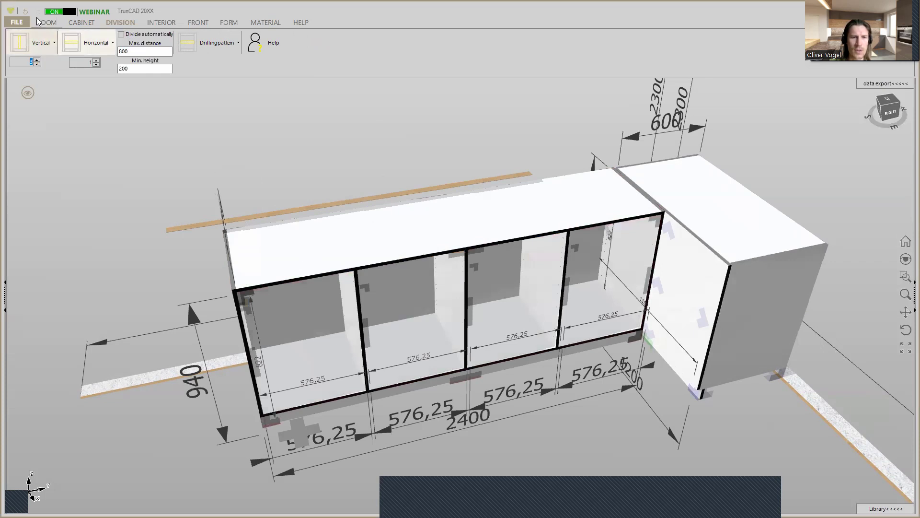
Make the vertical partitions pass through both the top and the bottom of the 2400 mm cabinet
left_click(41, 42)
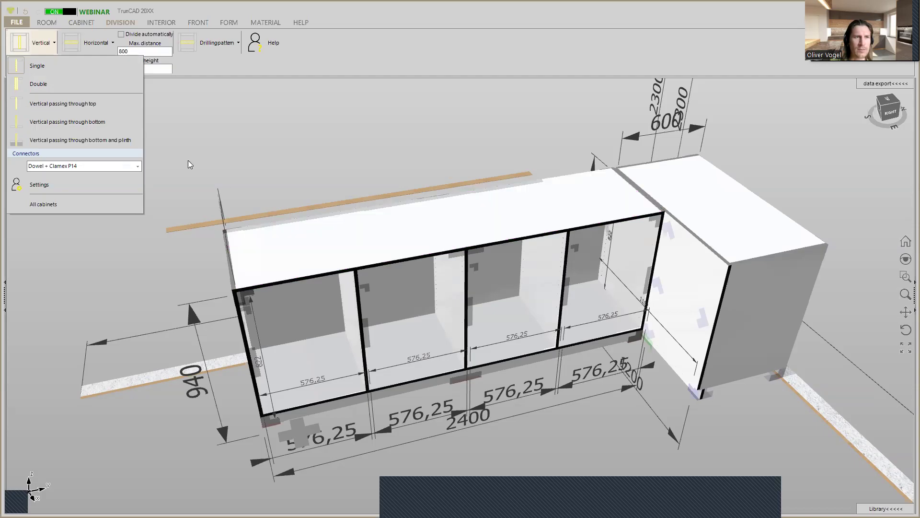
left_click(74, 107)
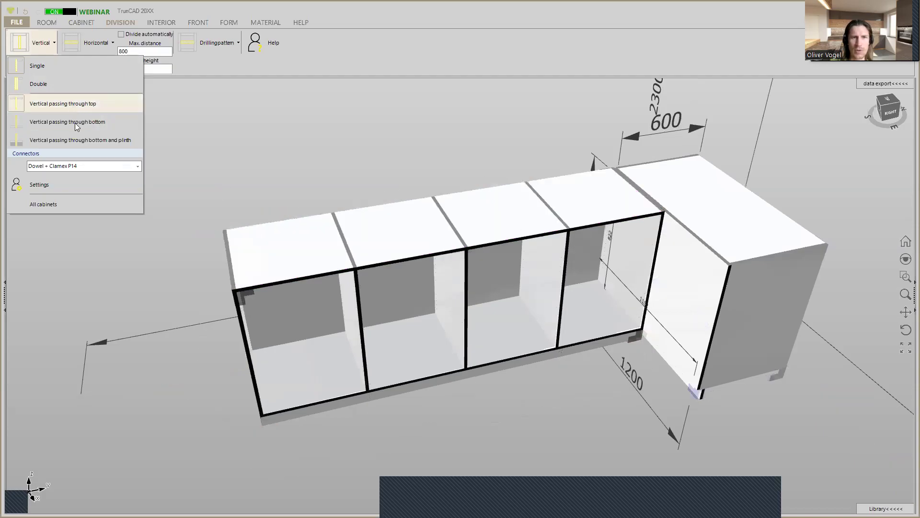
left_click(77, 124)
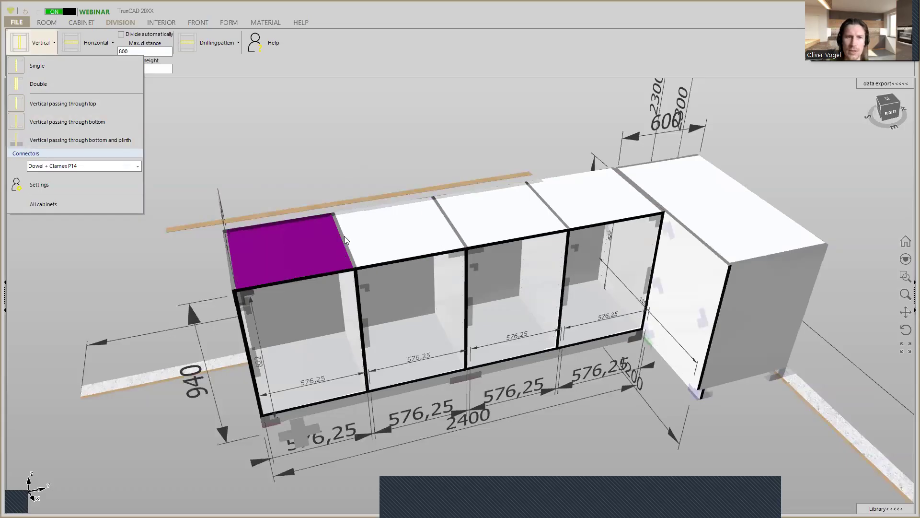
scroll(359, 258, "up", 3)
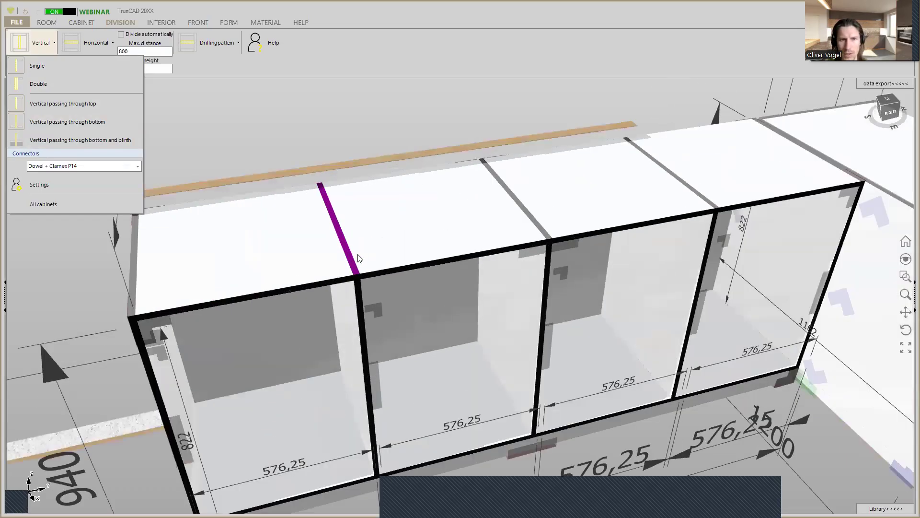
scroll(411, 266, "down", 4)
mouse_move(449, 263)
middle_mouse_down()
mouse_move(446, 253)
mouse_move(458, 253)
middle_mouse_up()
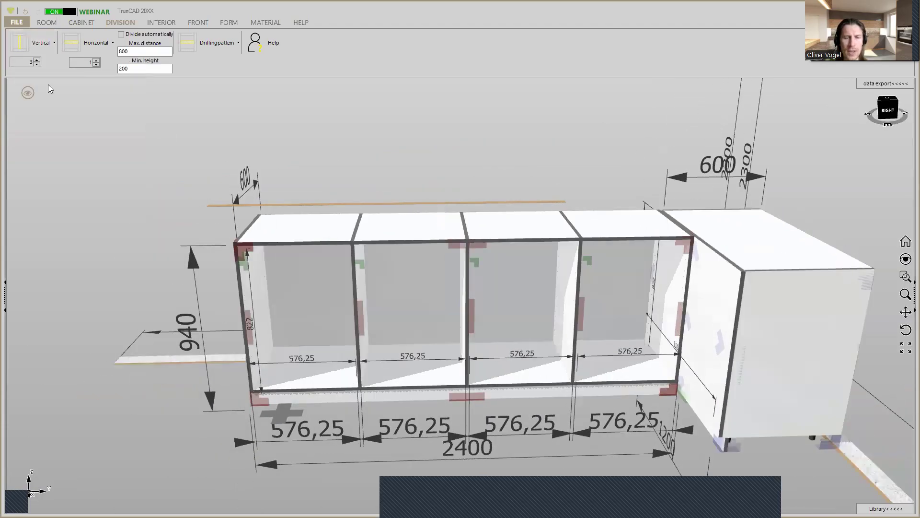
Change the 2400 mm cabinet's vertical partitions to double panels
left_click(53, 46)
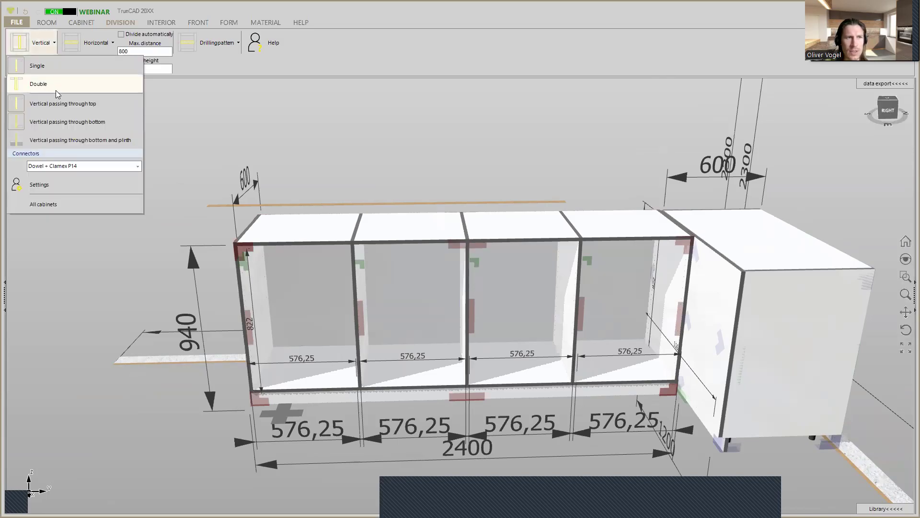
left_click(54, 88)
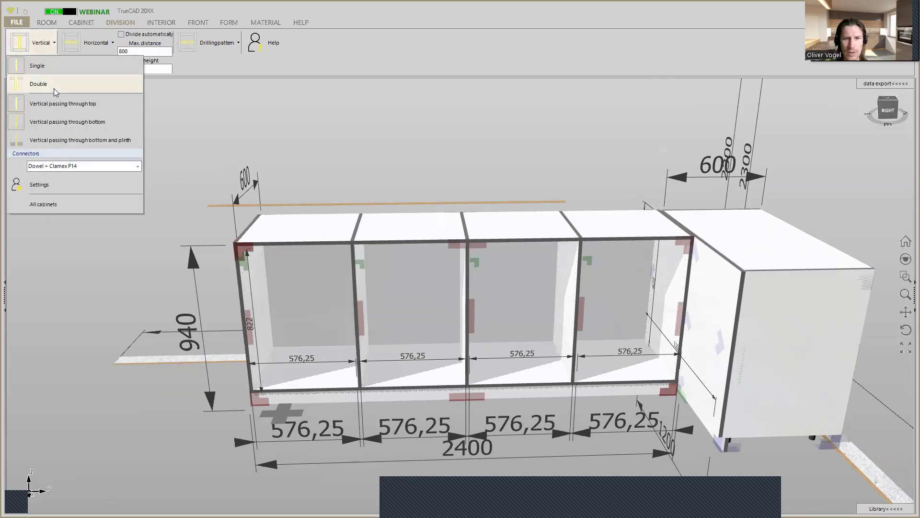
middle_click_drag(470, 320, 467, 313)
middle_click_drag(311, 310, 345, 285)
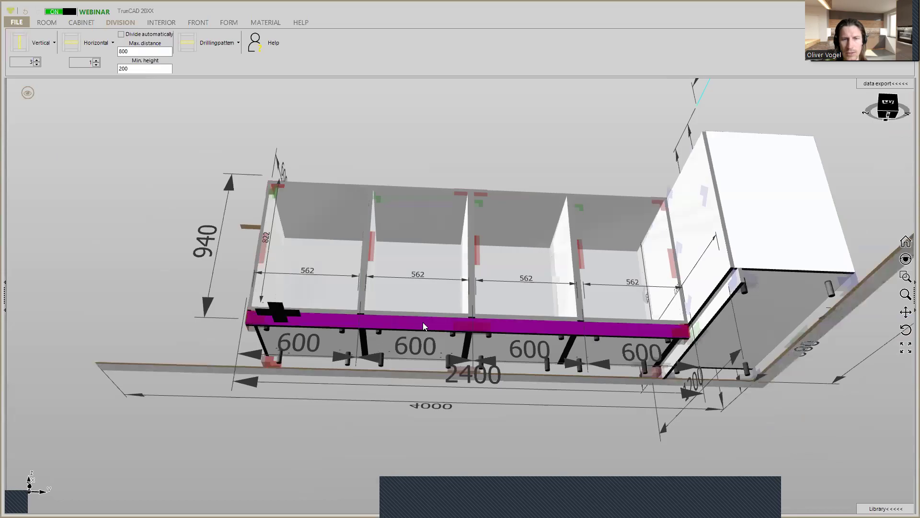
Examine the plinth legs beneath the double partitions from below and review the cabinet's plinth settings
scroll(510, 342, "up", 3)
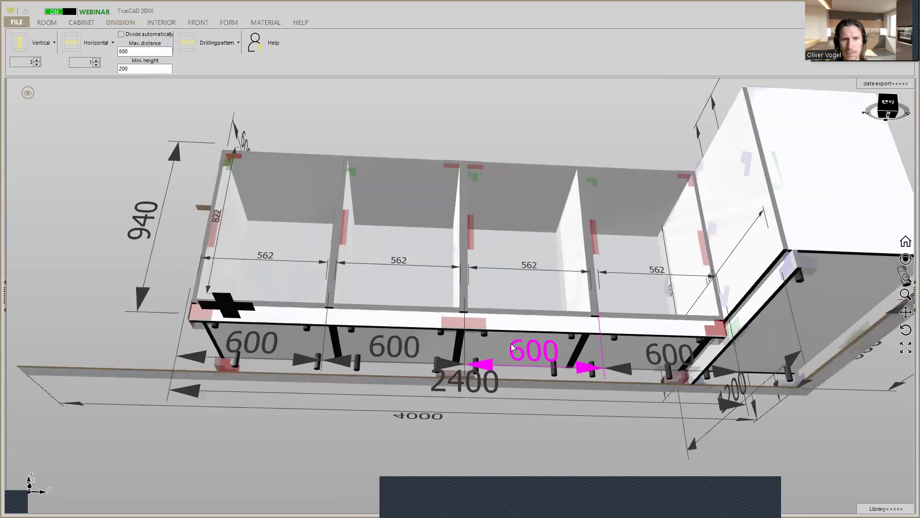
middle_click_drag(510, 342, 519, 413)
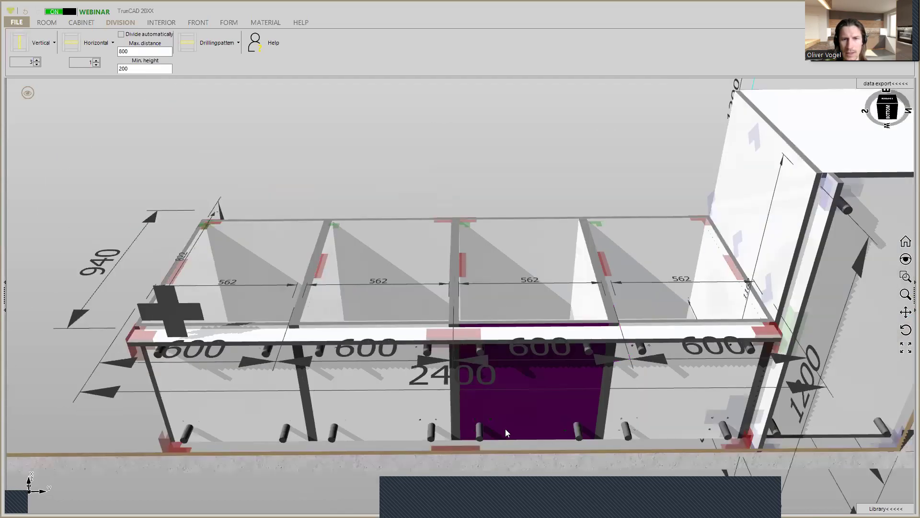
left_click(577, 431)
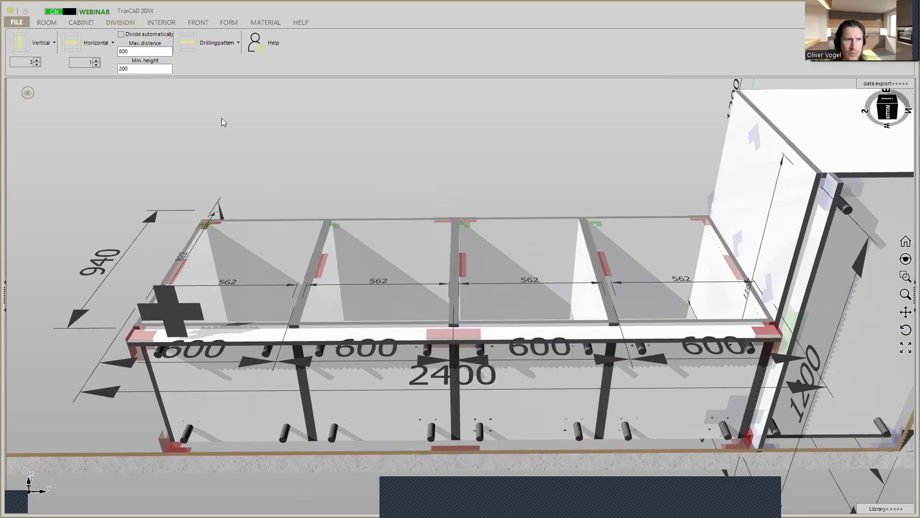
left_click(90, 22)
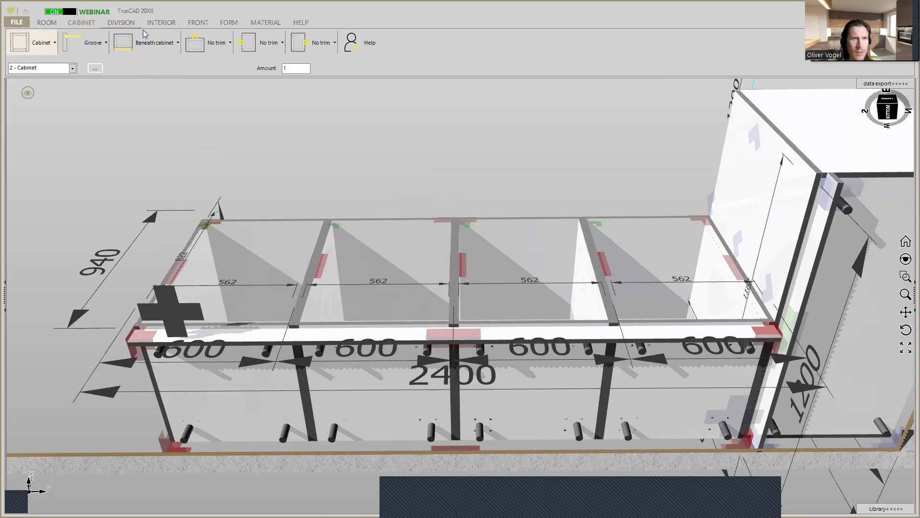
left_click(150, 41)
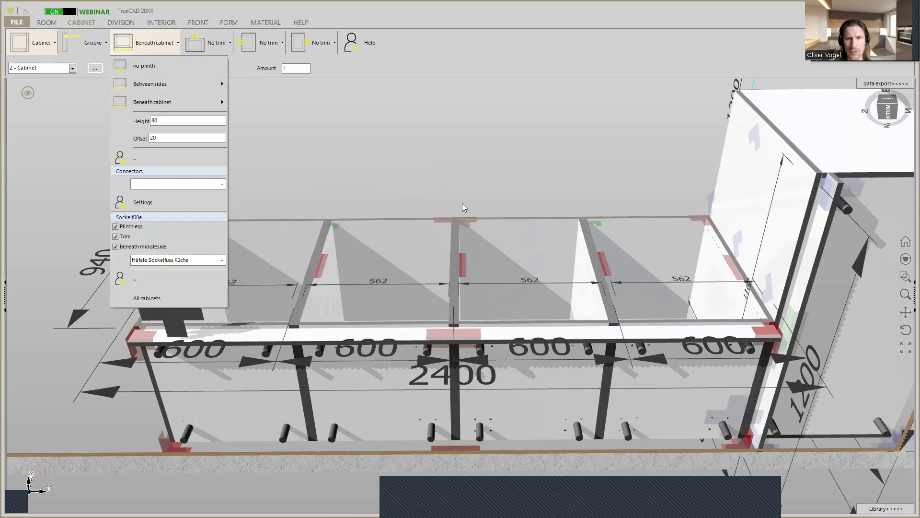
left_click(543, 156)
Put a cover panel back on the divided 2400 mm cabinet as its worktop
middle_click_drag(542, 156, 536, 224)
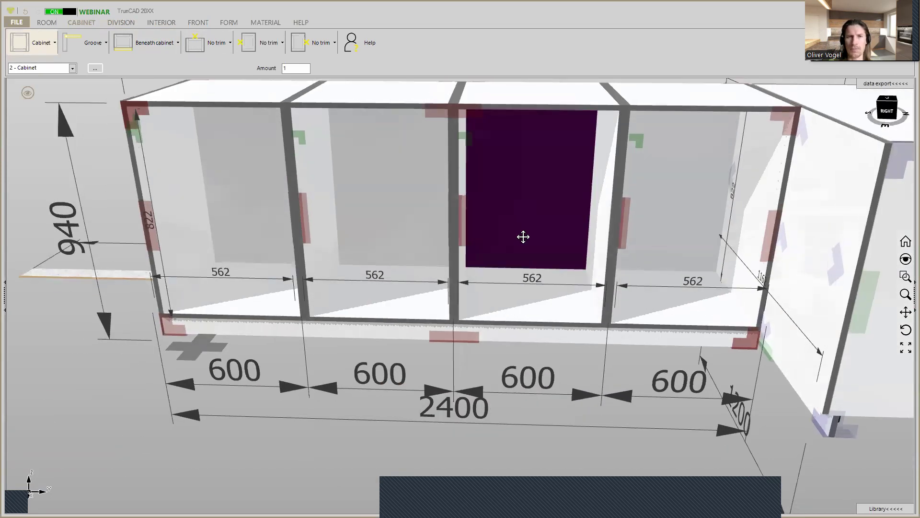
scroll(525, 242, "up", 2)
middle_click_drag(521, 257, 523, 270)
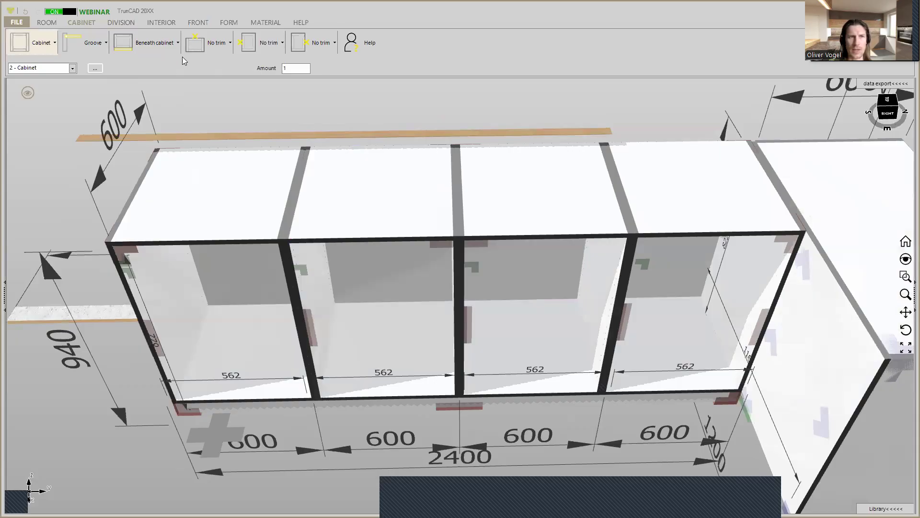
left_click(222, 47)
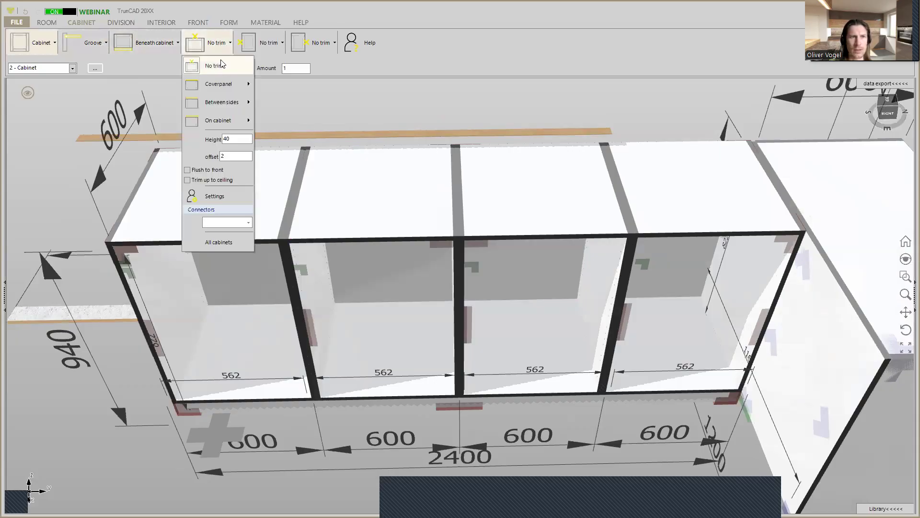
left_click(225, 84)
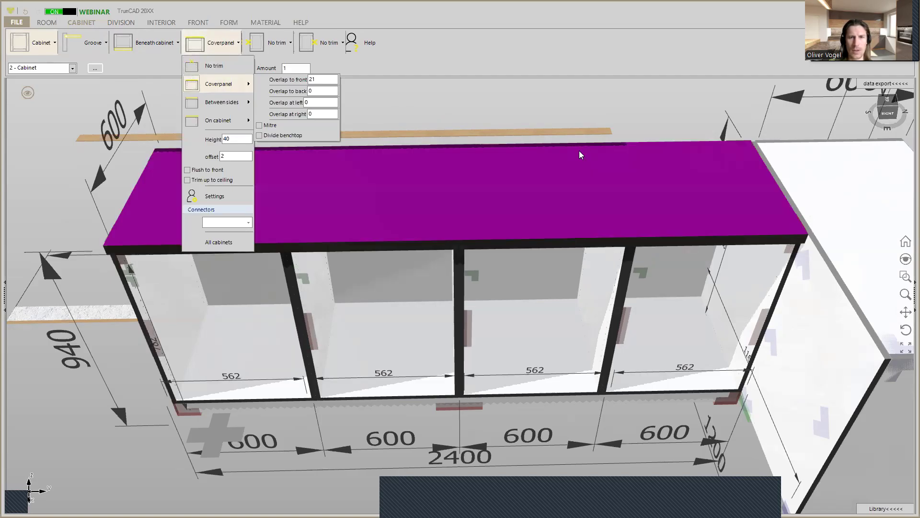
middle_click_drag(576, 202, 581, 171)
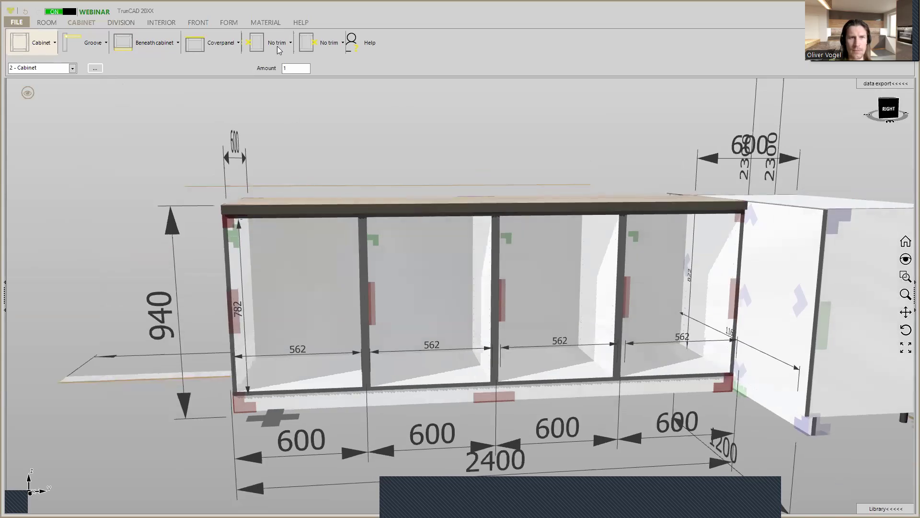
Apply the Egger H3090 19mm material to the worktop of the 2400 mm cabinet
left_click(267, 22)
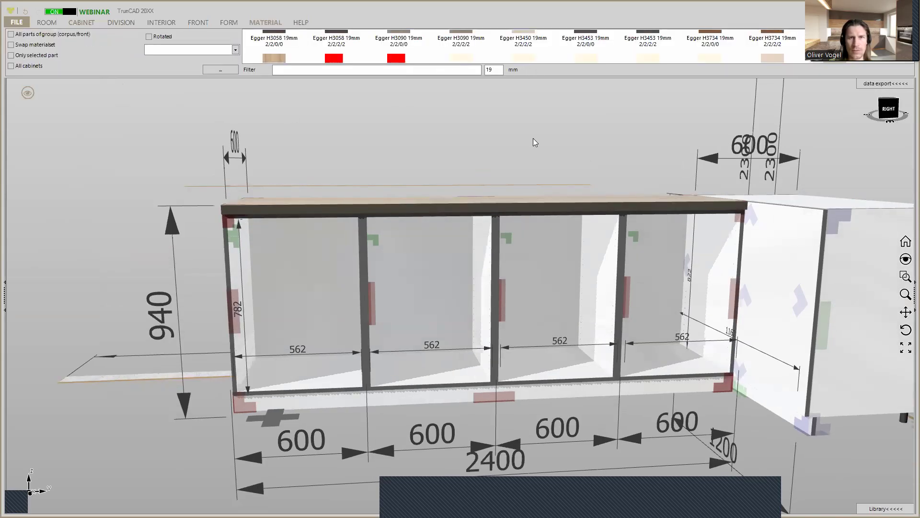
scroll(537, 145, "down", 1)
middle_click_drag(537, 146, 518, 173)
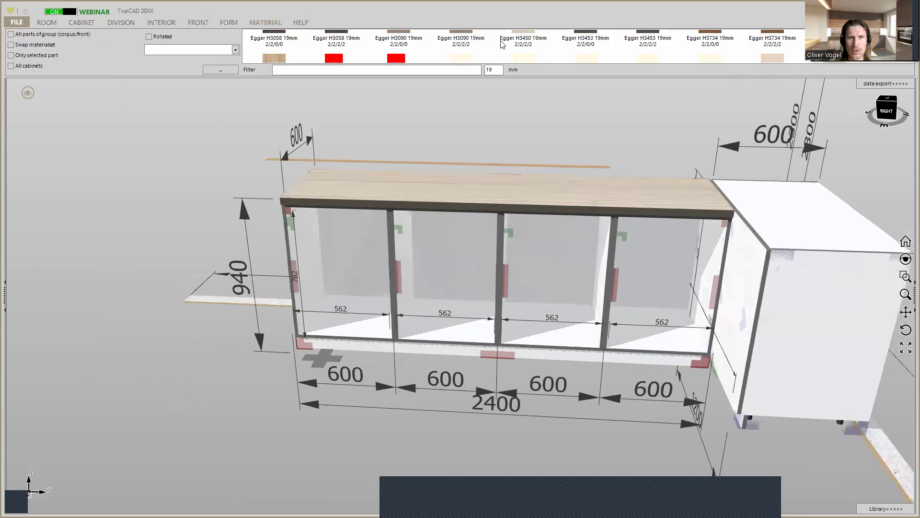
scroll(501, 41, "up", 1)
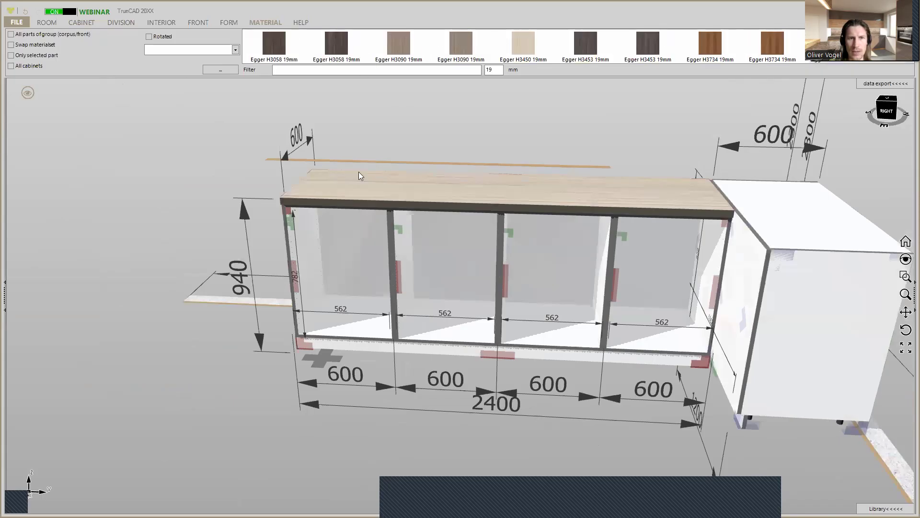
scroll(385, 224, "up", 2)
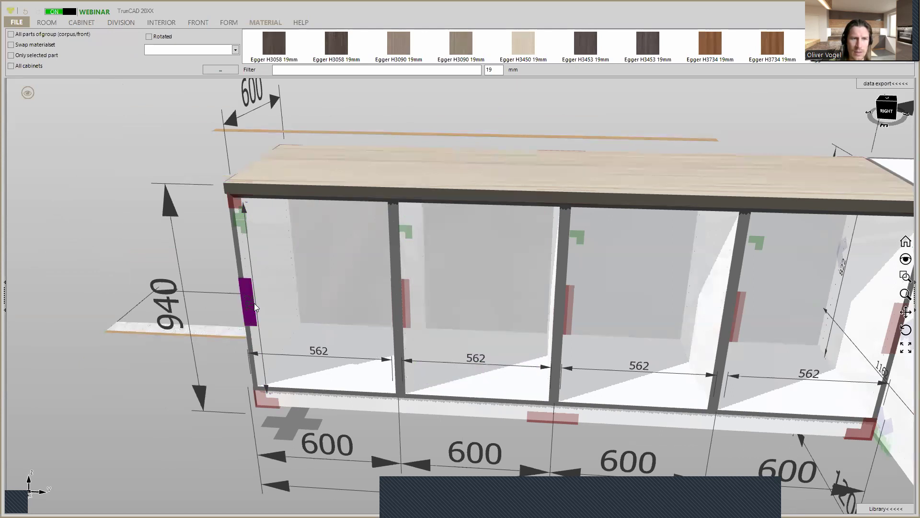
left_click(461, 42)
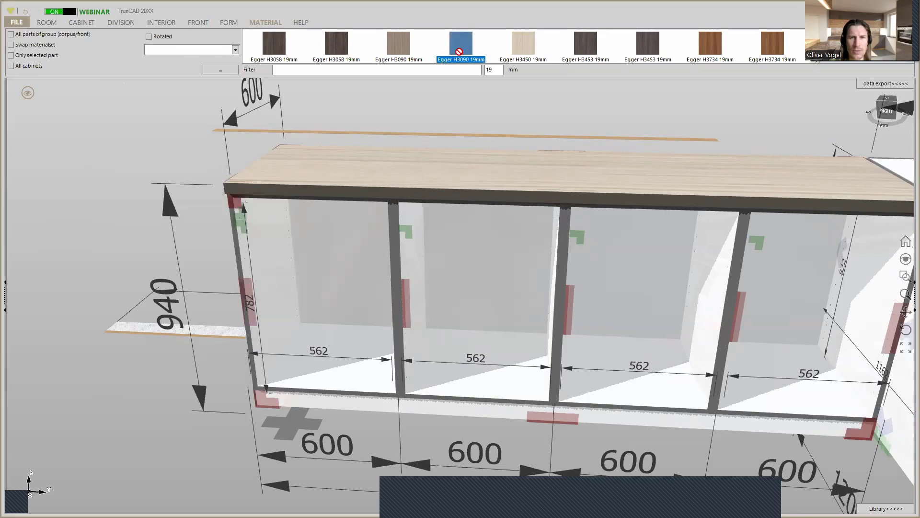
left_click(452, 165)
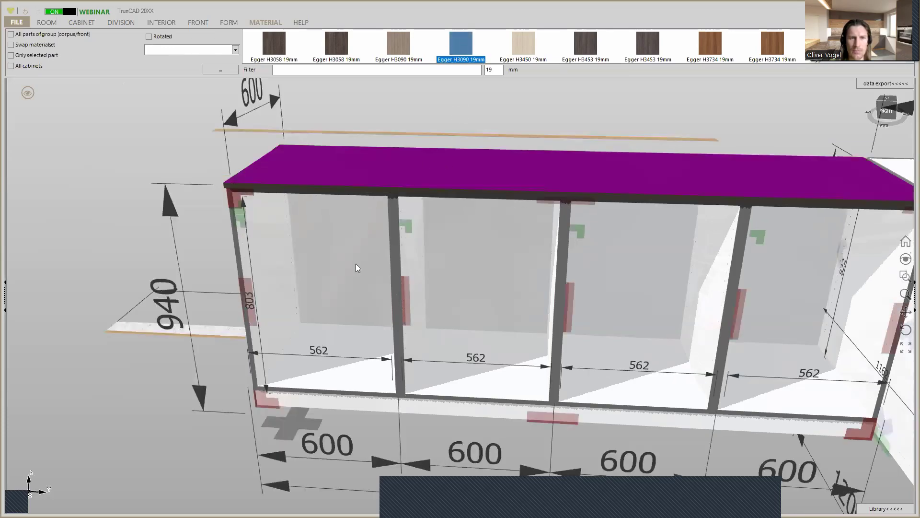
Filter the materials to 40 mm thickness and apply Egger H3450 40mm to the worktop of the 2400 mm cabinet
double_click(495, 71)
type("40")
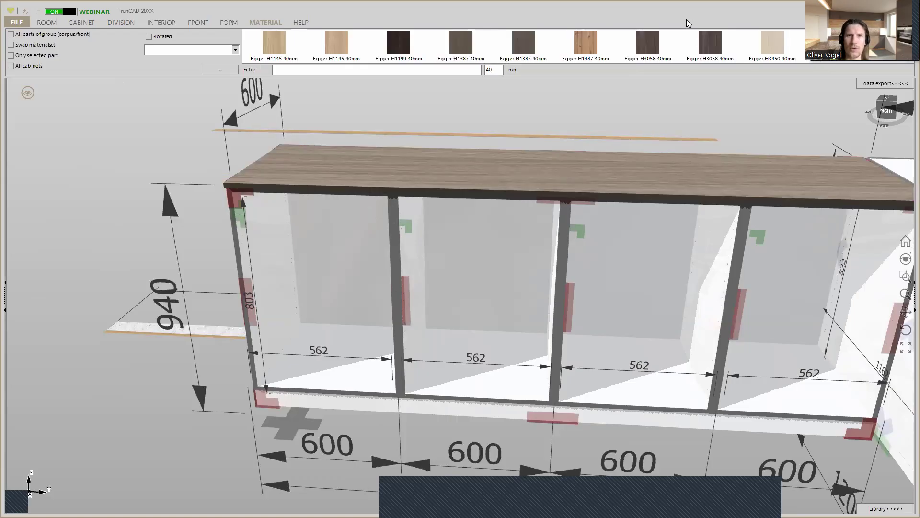
left_click(773, 42)
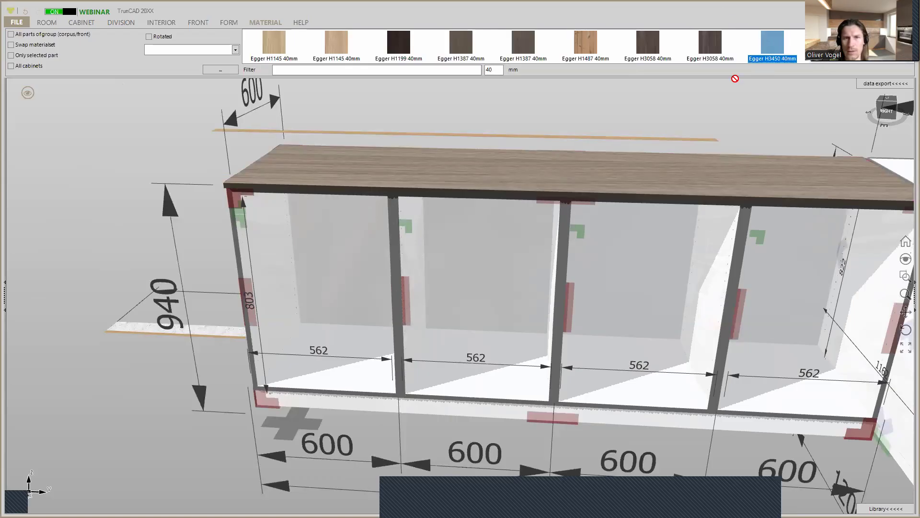
left_click(704, 168)
scroll(576, 153, "down", 3)
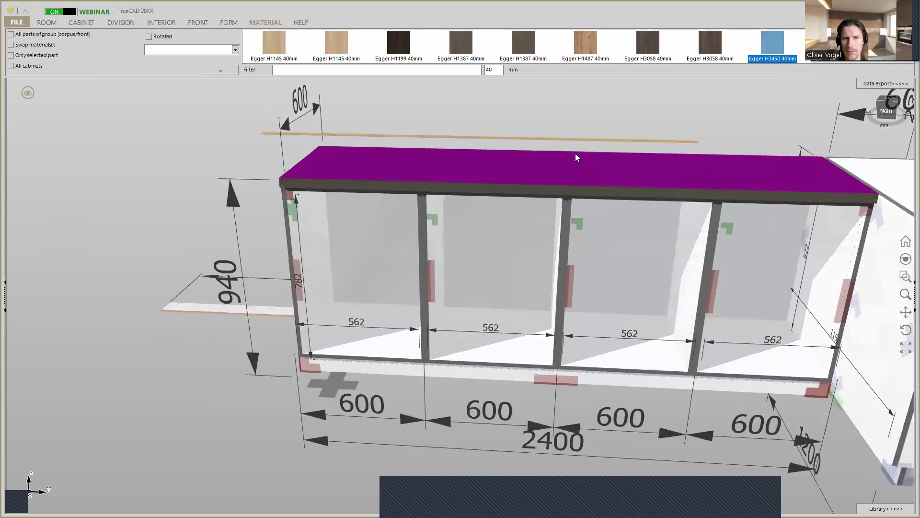
scroll(594, 153, "up", 1)
middle_click_drag(594, 153, 545, 118)
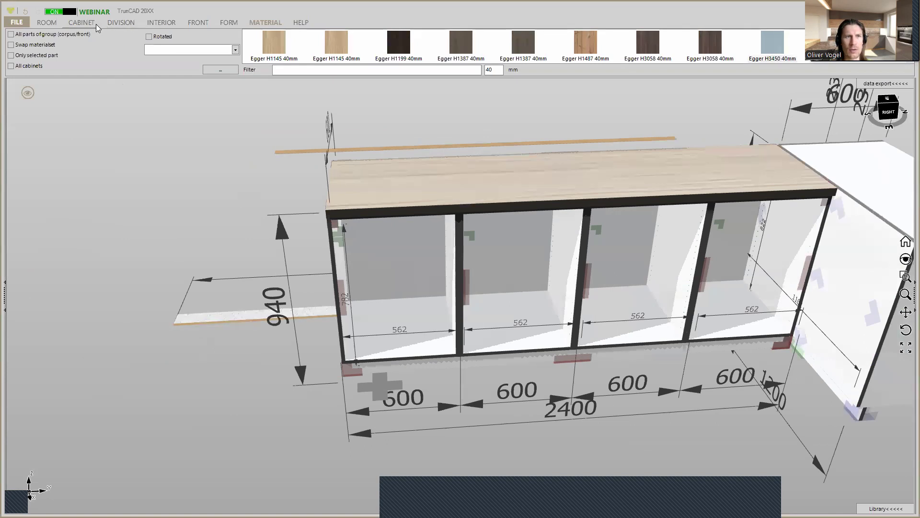
Fit three drawers with Movento_760_766_H hardware in the first compartment of the 2400 mm cabinet
left_click(123, 24)
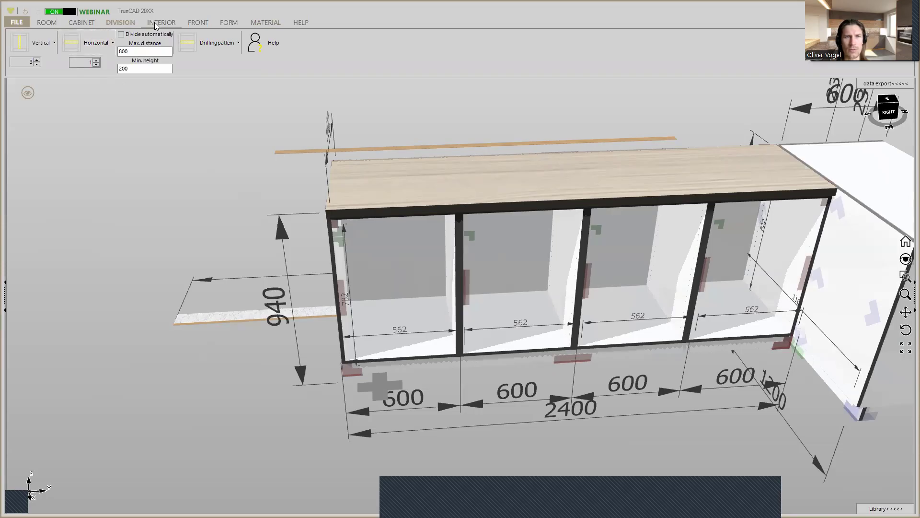
left_click(194, 22)
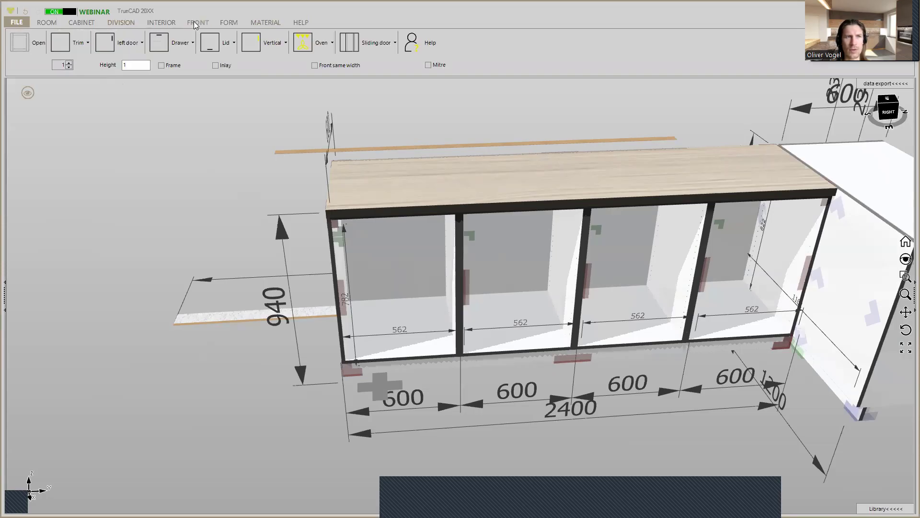
left_click(69, 64)
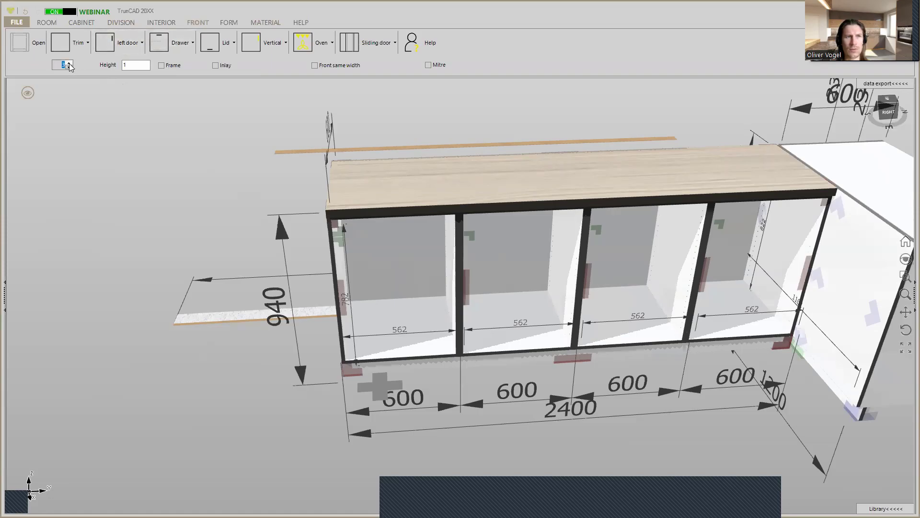
left_click(177, 44)
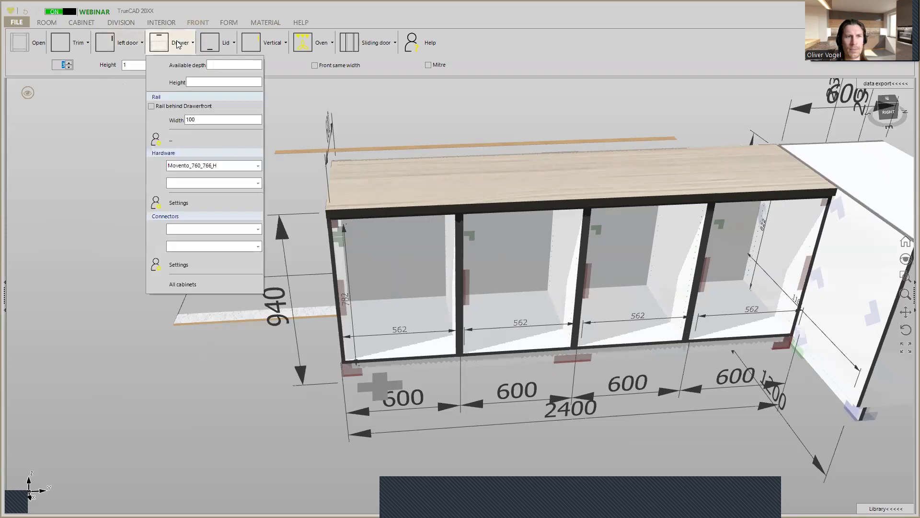
left_click(259, 166)
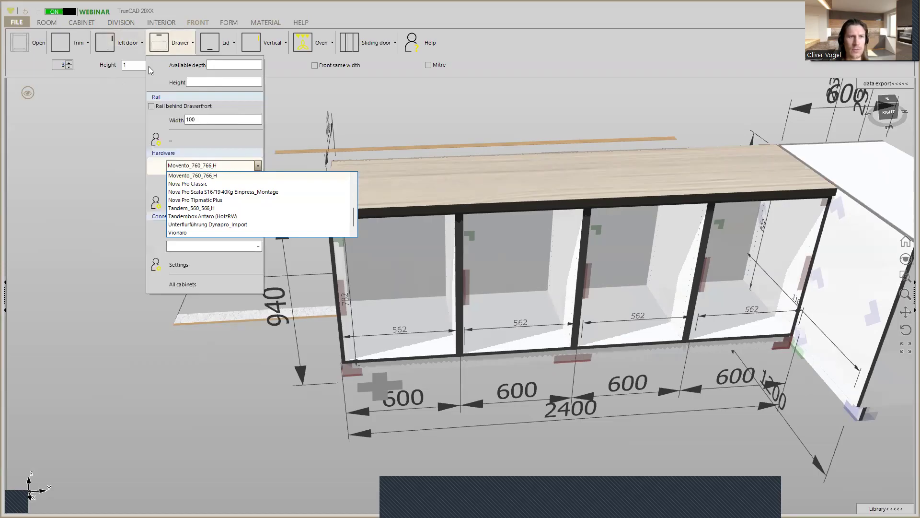
left_click(158, 44)
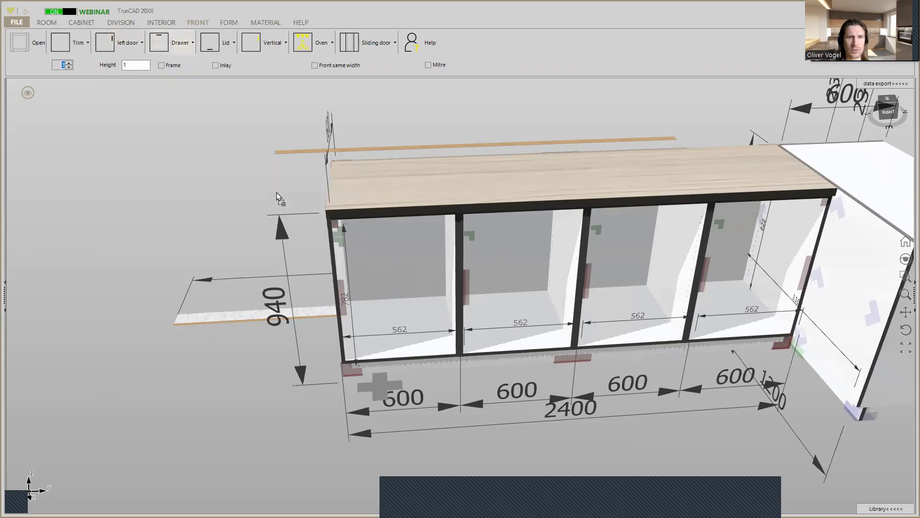
left_click(380, 267)
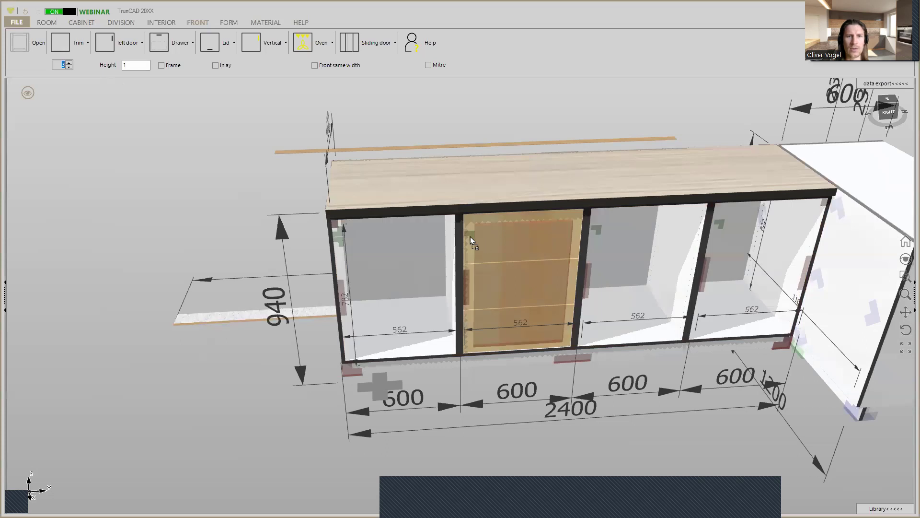
left_click(470, 237)
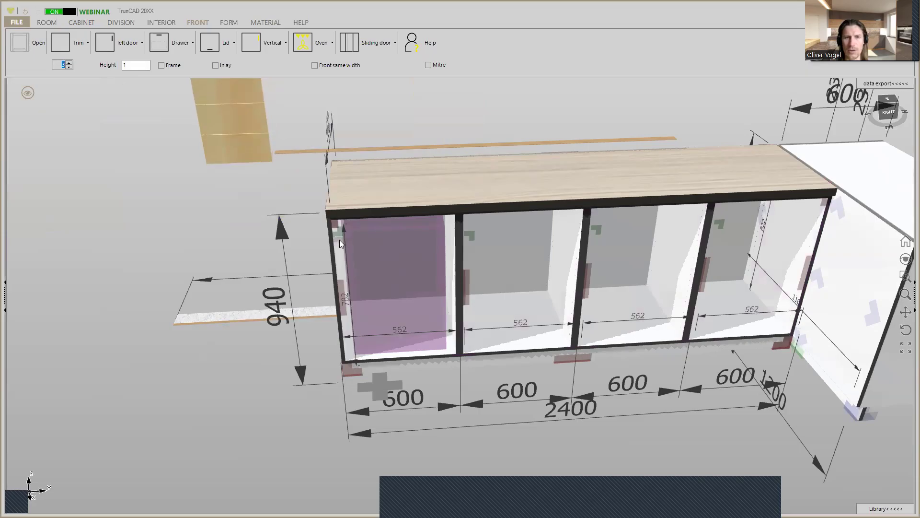
left_click(340, 240)
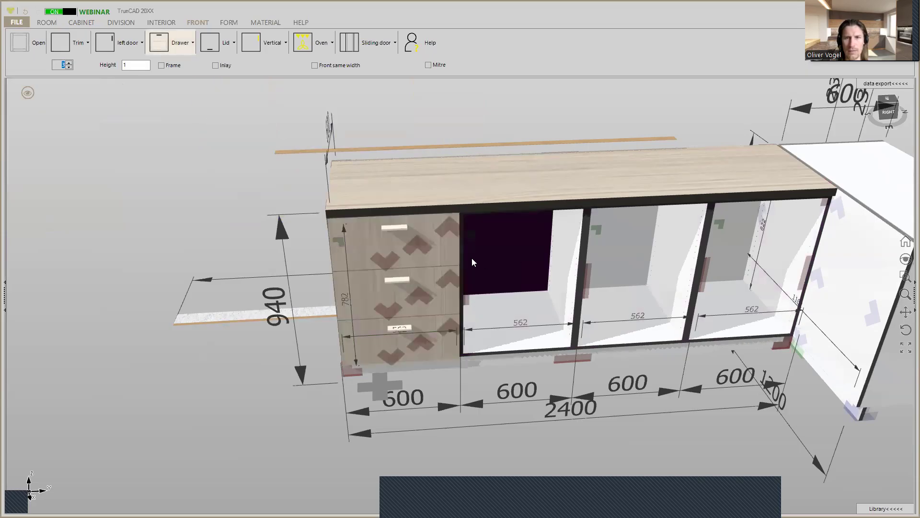
Cover the second compartment, next to the drawers, with a single trim front
scroll(432, 255, "up", 3)
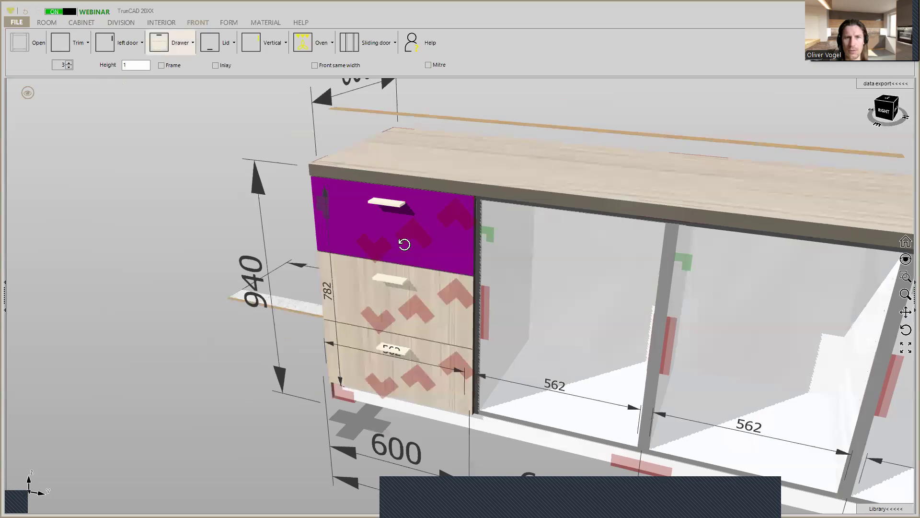
scroll(421, 241, "down", 2)
scroll(421, 240, "up", 2)
middle_click_drag(418, 246, 468, 252)
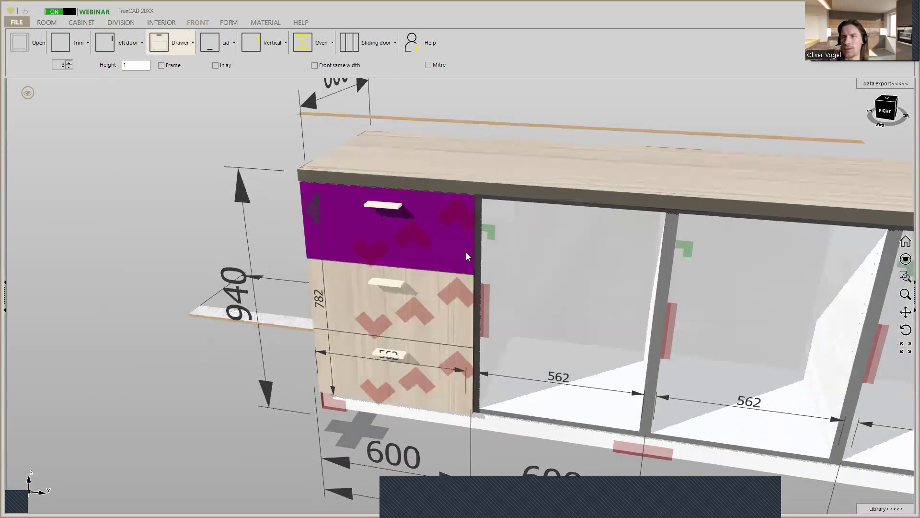
scroll(522, 275, "up", 3)
middle_click_drag(552, 272, 502, 271, "ctrl")
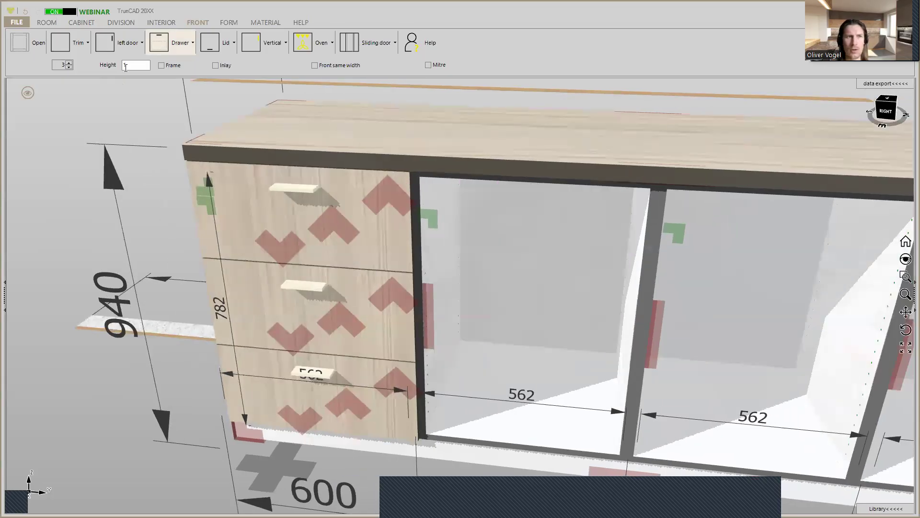
double_click(71, 67)
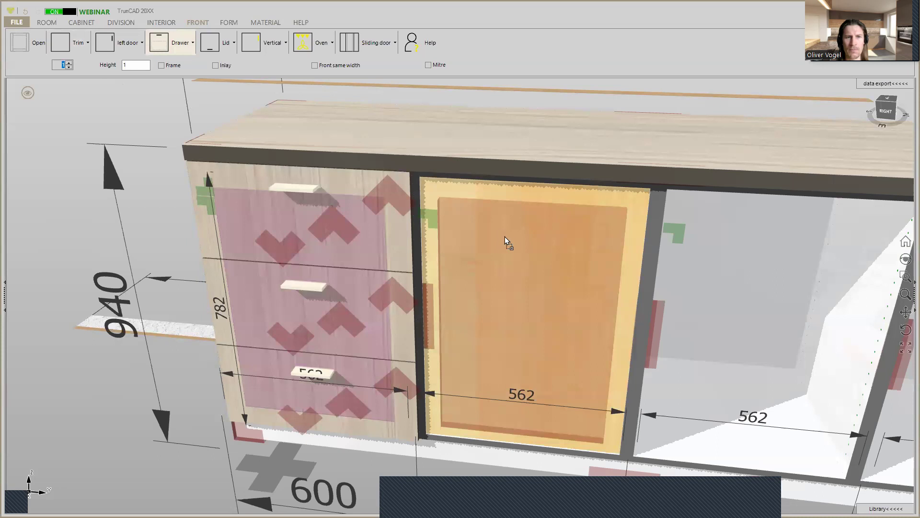
left_click(436, 217)
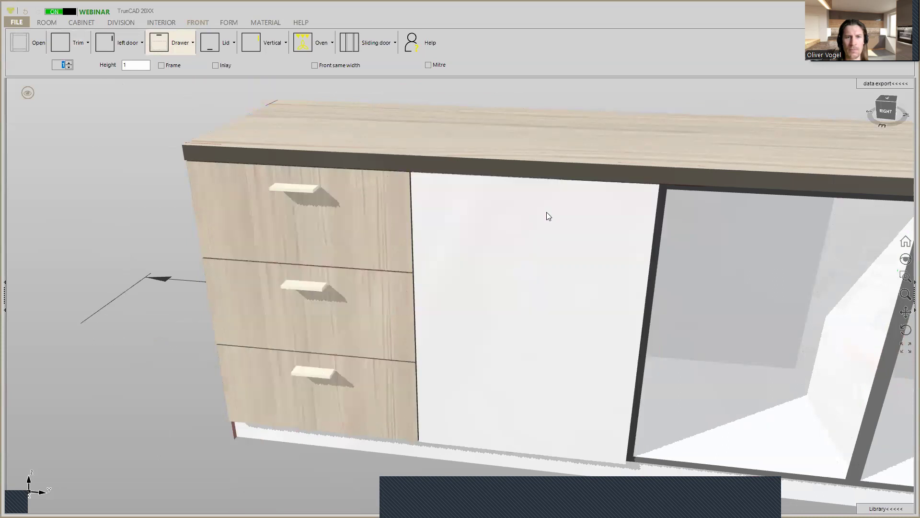
scroll(457, 176, "down", 3)
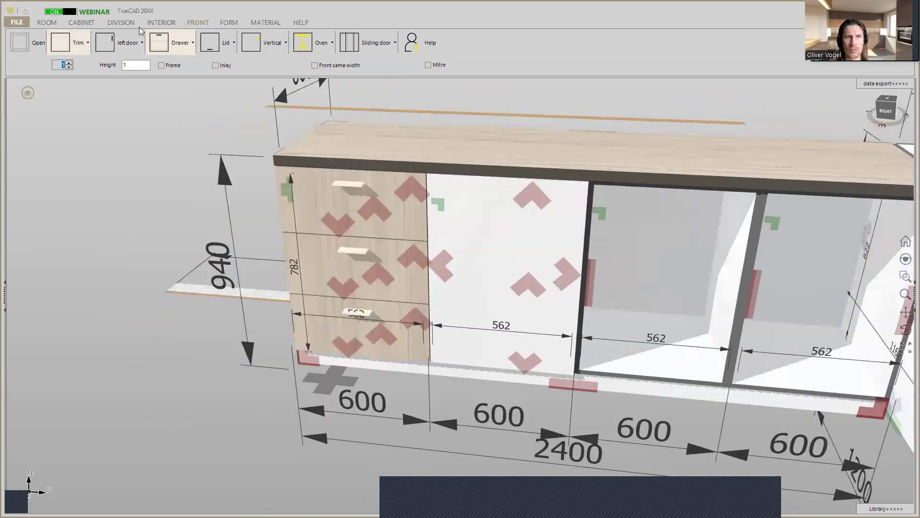
Add a double door with Blum CLIP top INSERTA, 120° hinges below the trim front in the second compartment
left_click(141, 43)
left_click(156, 100)
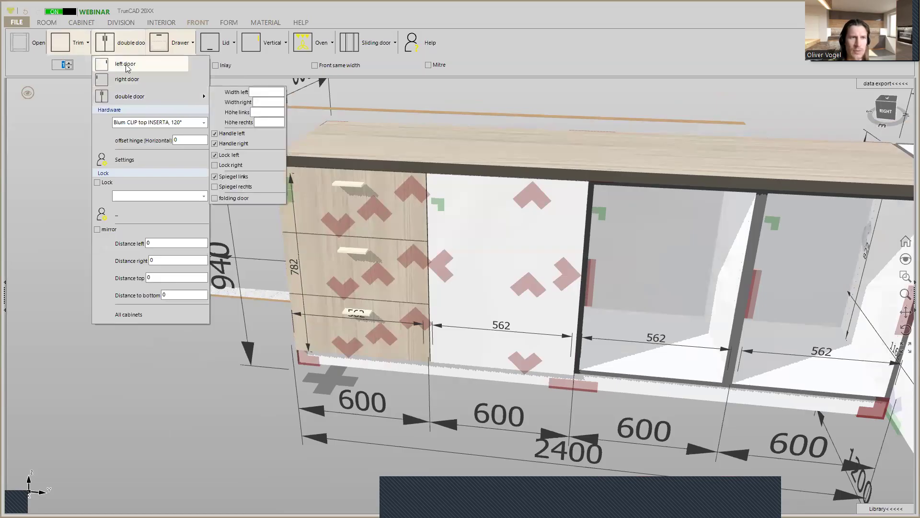
left_click(116, 45)
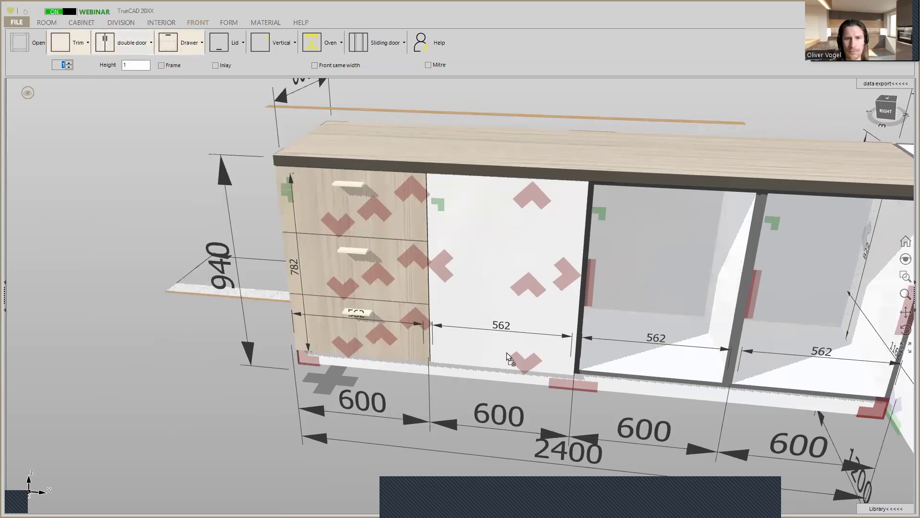
left_click(520, 362)
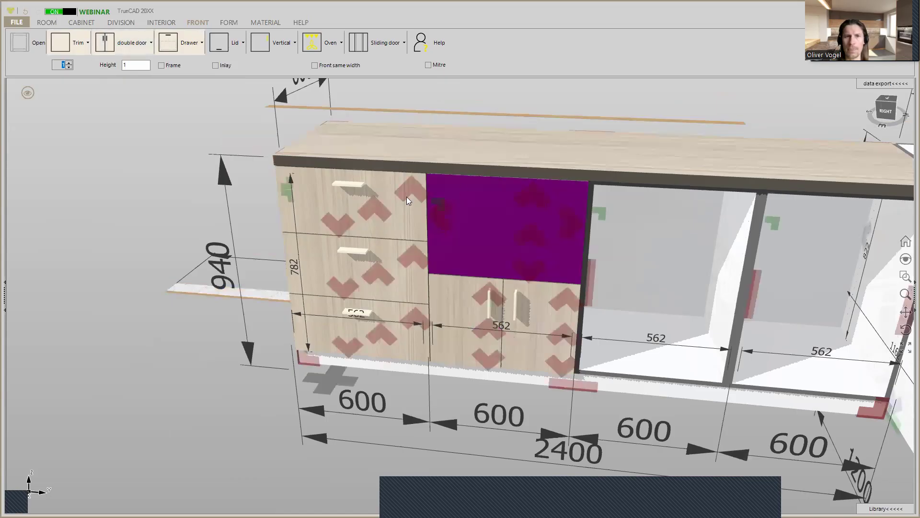
Reduce the heights of the top drawer front and of the trim above the double door
left_click(373, 206)
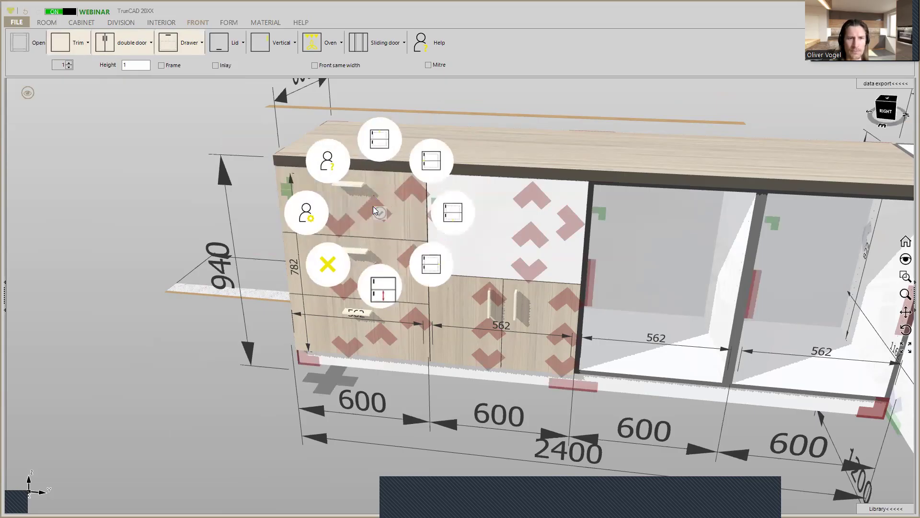
left_click(374, 298)
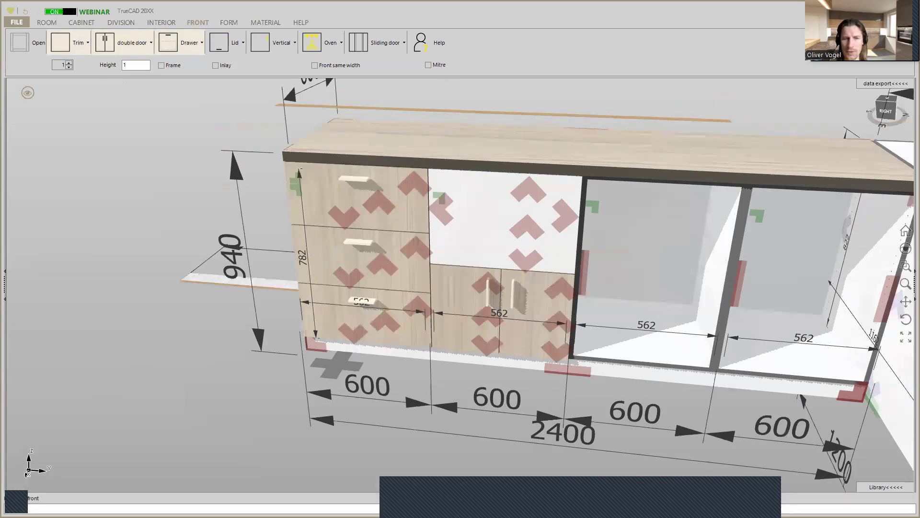
key("Return")
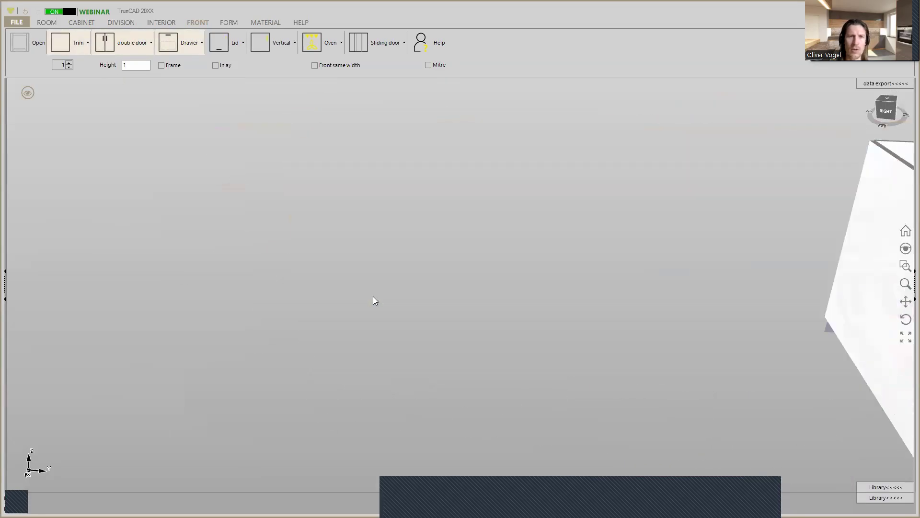
left_click(534, 231)
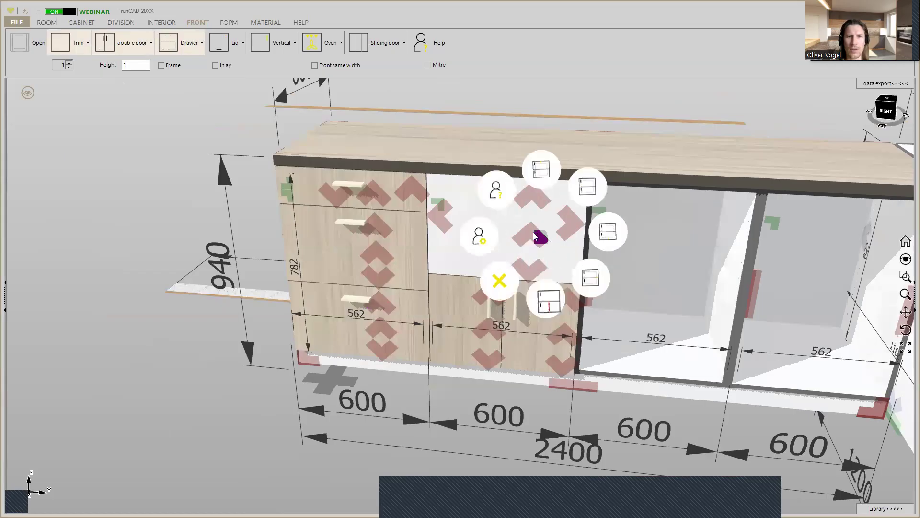
left_click(551, 316)
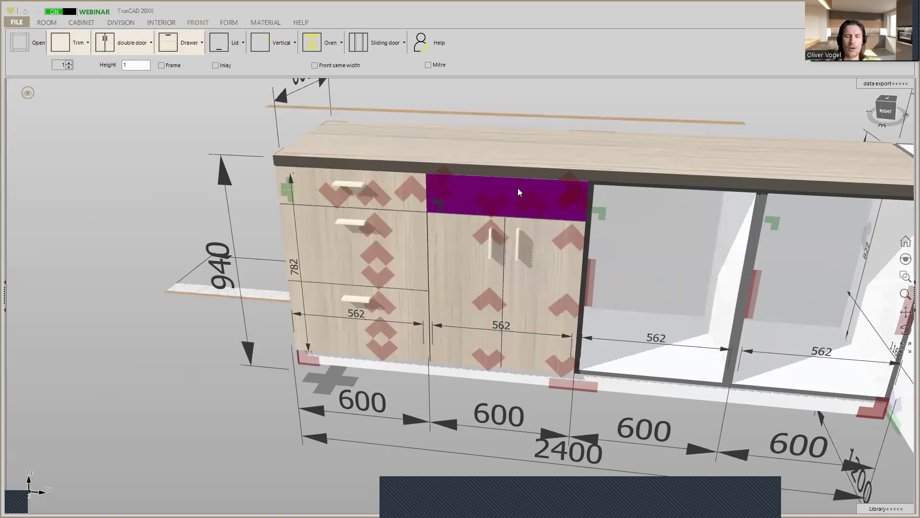
Insert a sink in the second compartment, above the double door
left_click(335, 43)
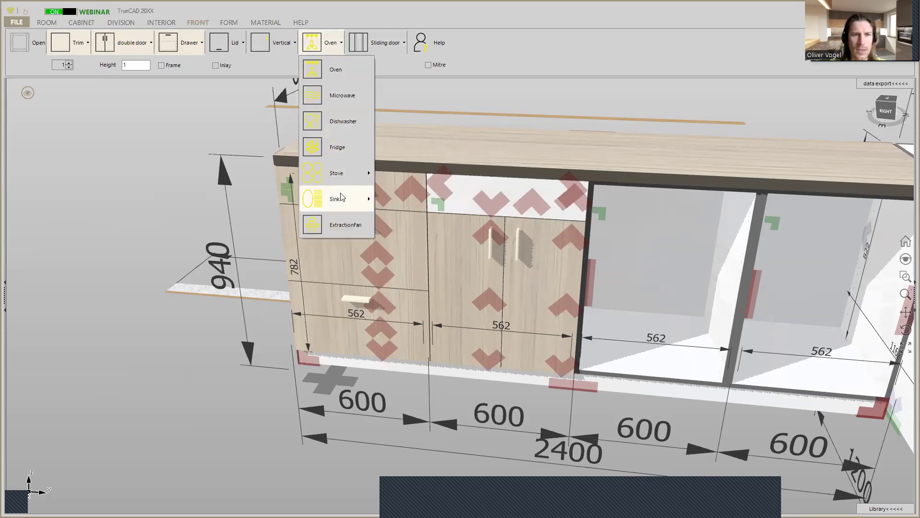
left_click(338, 199)
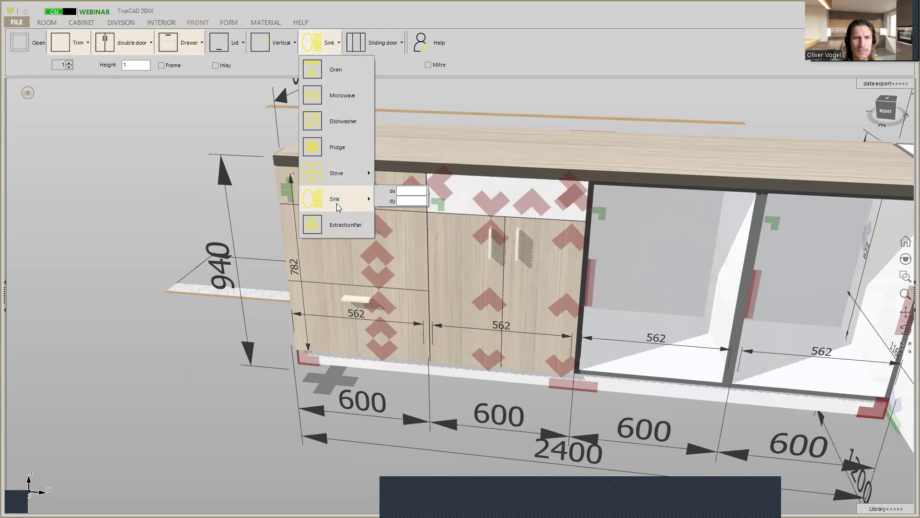
left_click(310, 46)
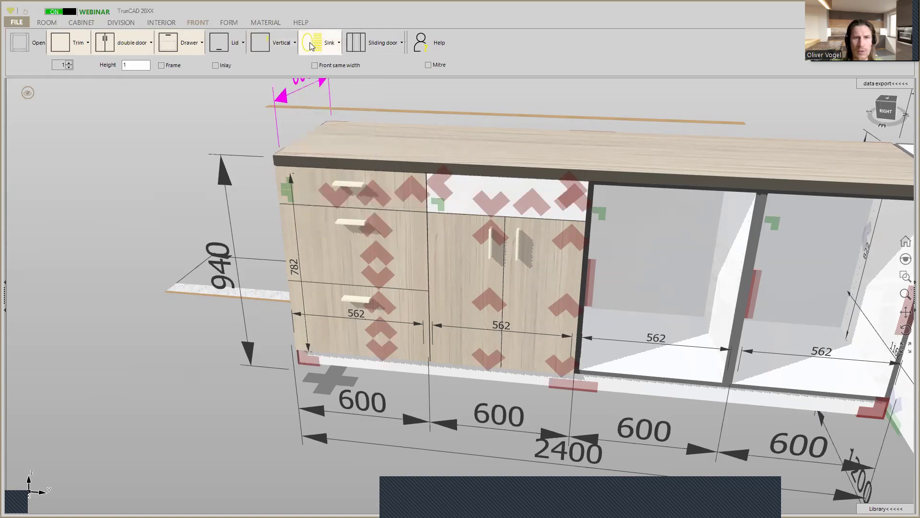
left_click(438, 204)
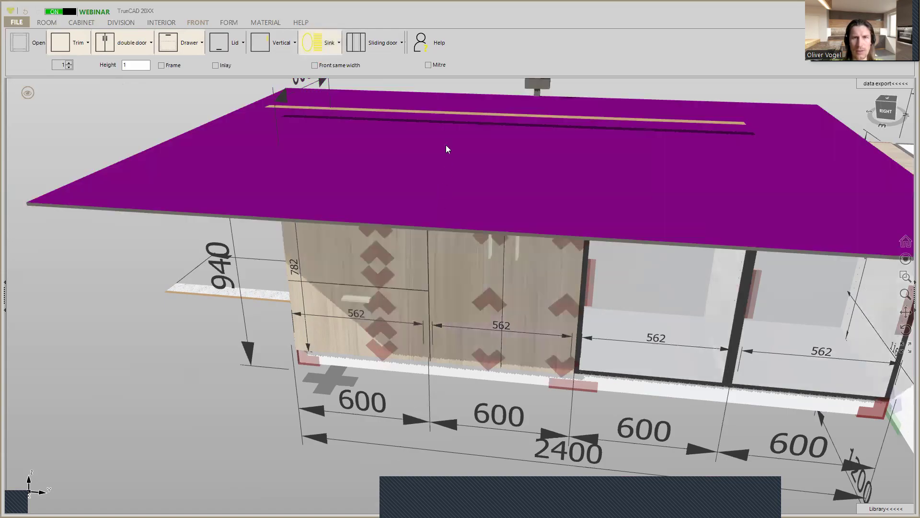
Filter the materials by "kü" and apply the Küche (Spüle) material to the sink in the second compartment's worktop
scroll(452, 132, "down", 2)
middle_click_drag(455, 131, 461, 204)
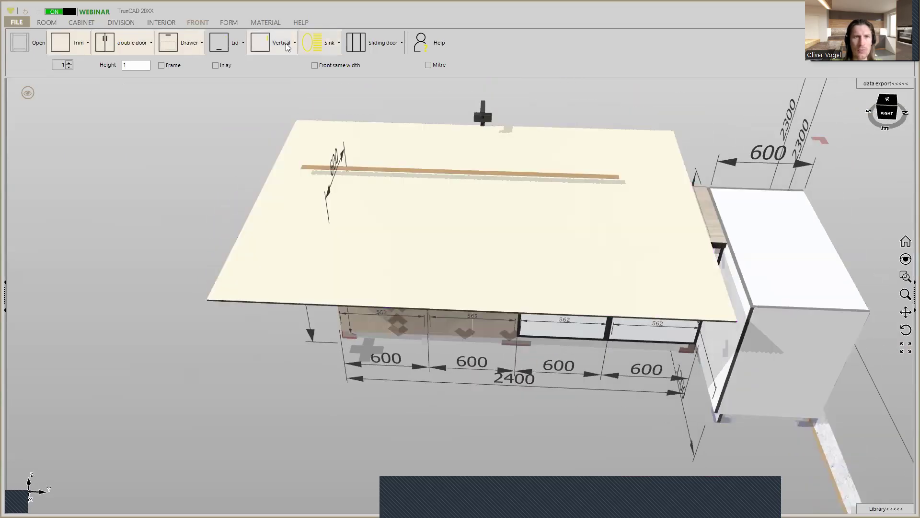
left_click(266, 25)
double_click(492, 70)
key("BackSpace")
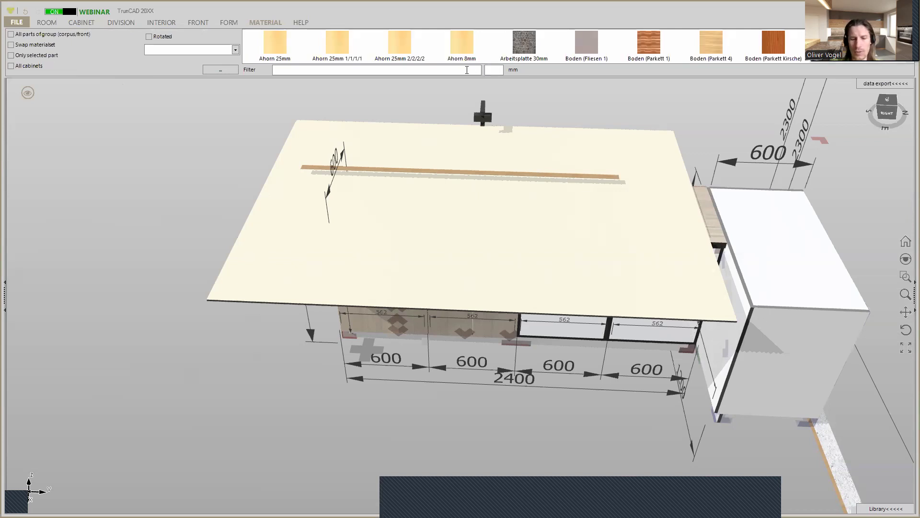
type("k")
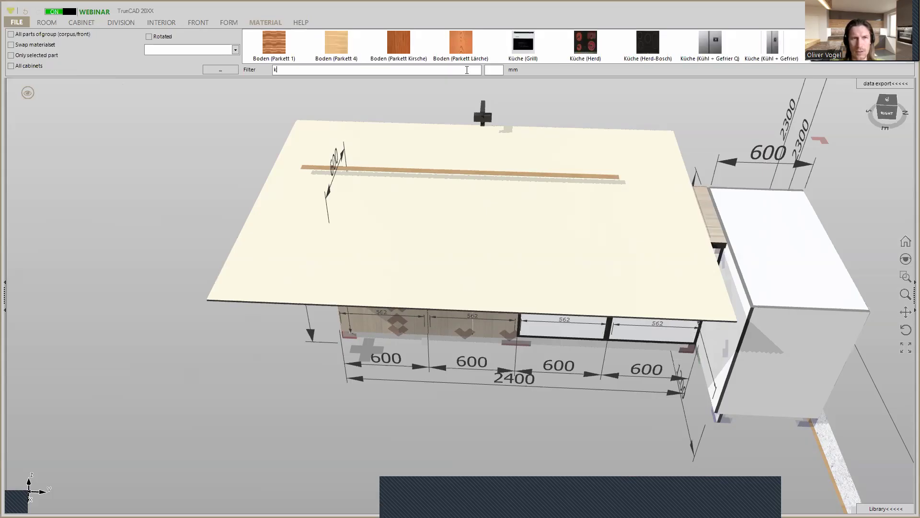
type("i")
key("BackSpace")
type("ü")
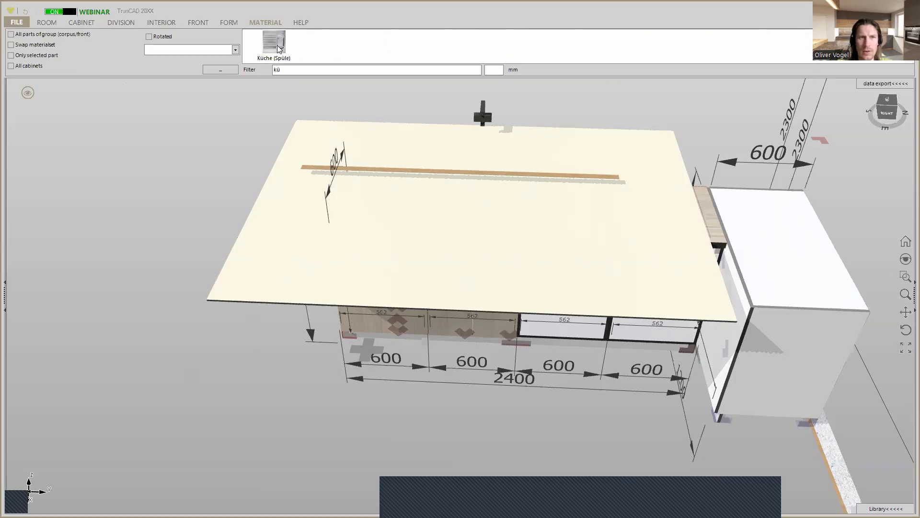
left_click_drag(277, 46, 432, 242)
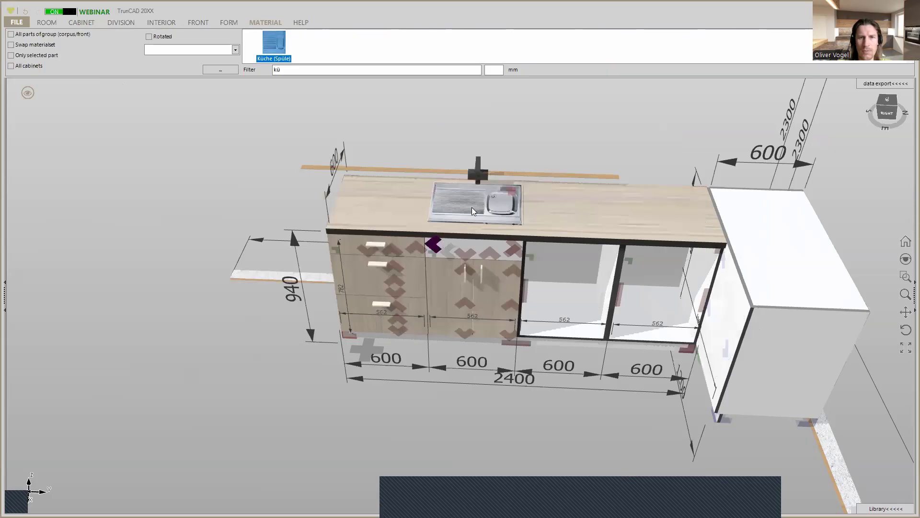
scroll(506, 164, "up", 2)
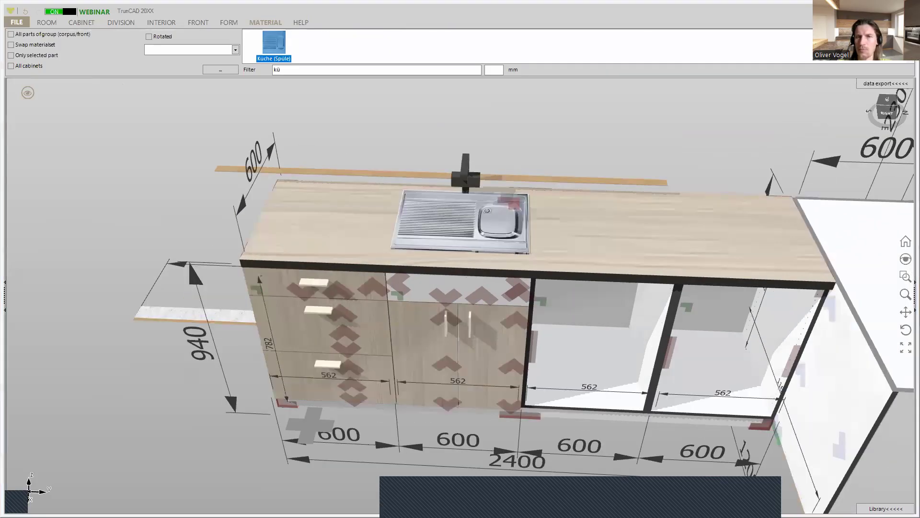
Insert a dishwasher in the third compartment, next to the sink compartment's double door
left_click(567, 328)
left_click(568, 309)
left_click(571, 355)
scroll(575, 350, "up", 2)
middle_click_drag(609, 344, 495, 327)
left_click(119, 95)
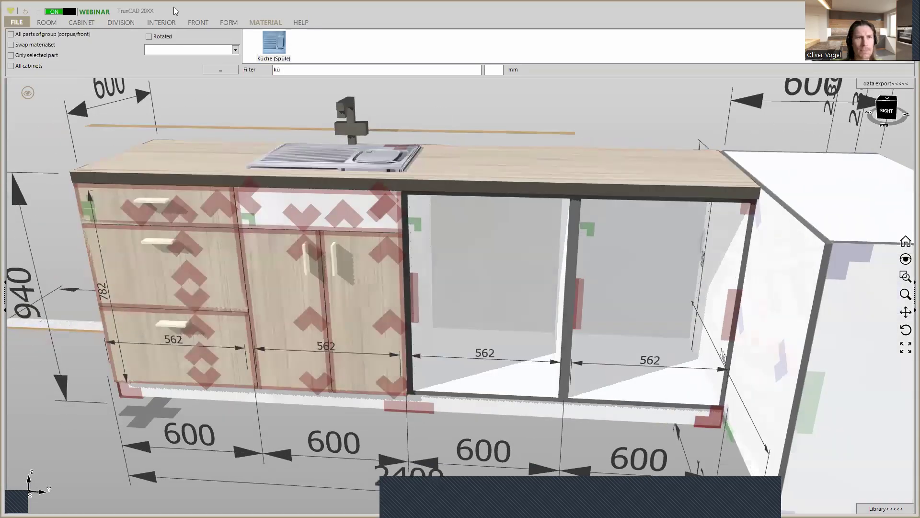
left_click(196, 23)
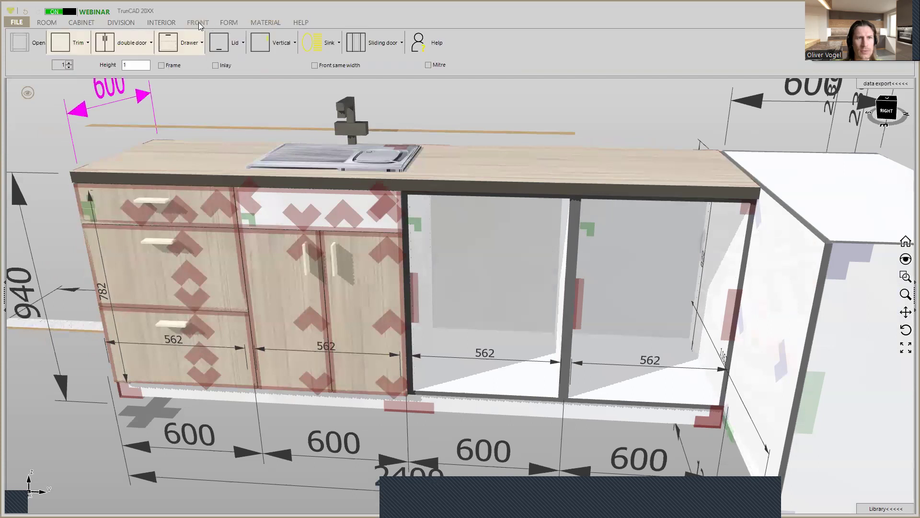
left_click(329, 44)
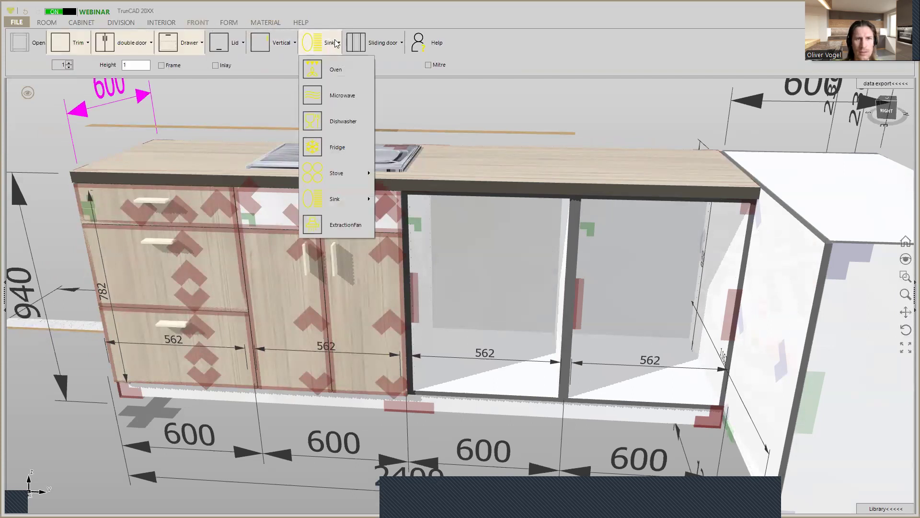
left_click(330, 123)
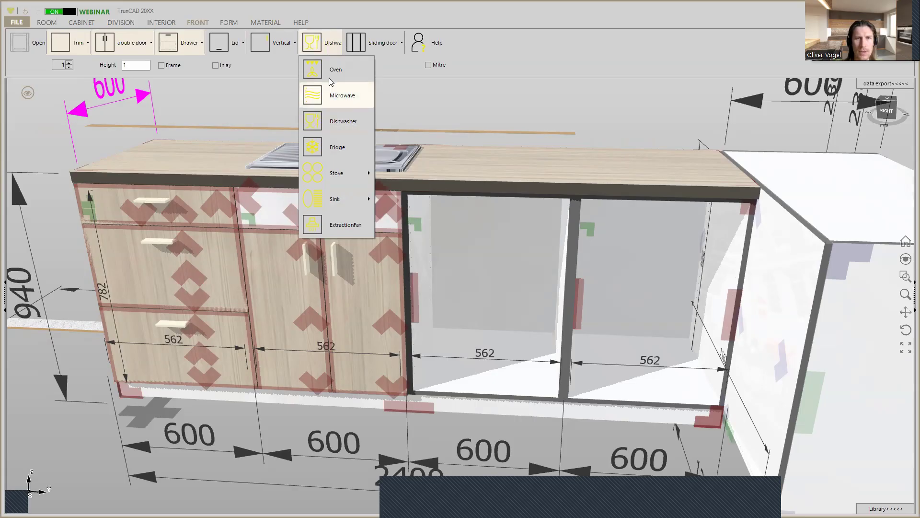
left_click(567, 119)
middle_click_drag(617, 118, 450, 236)
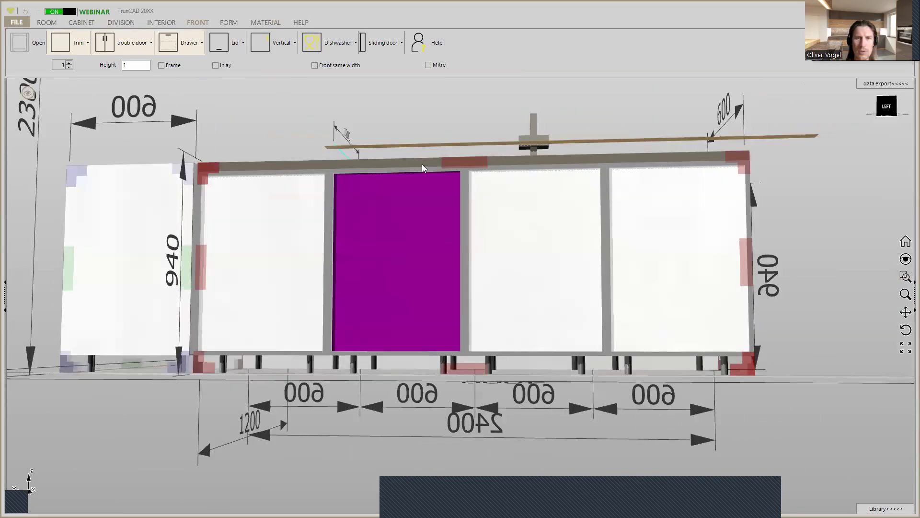
middle_click_drag(331, 188, 507, 201)
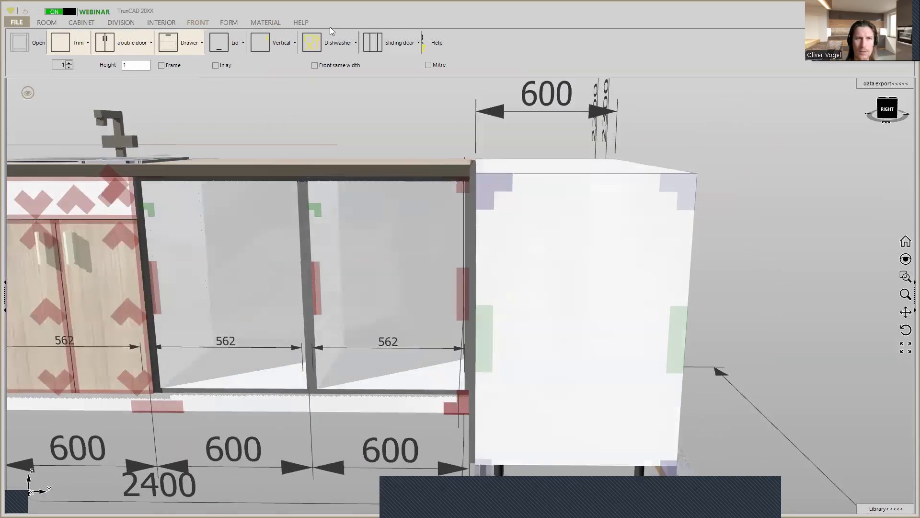
left_click(150, 210)
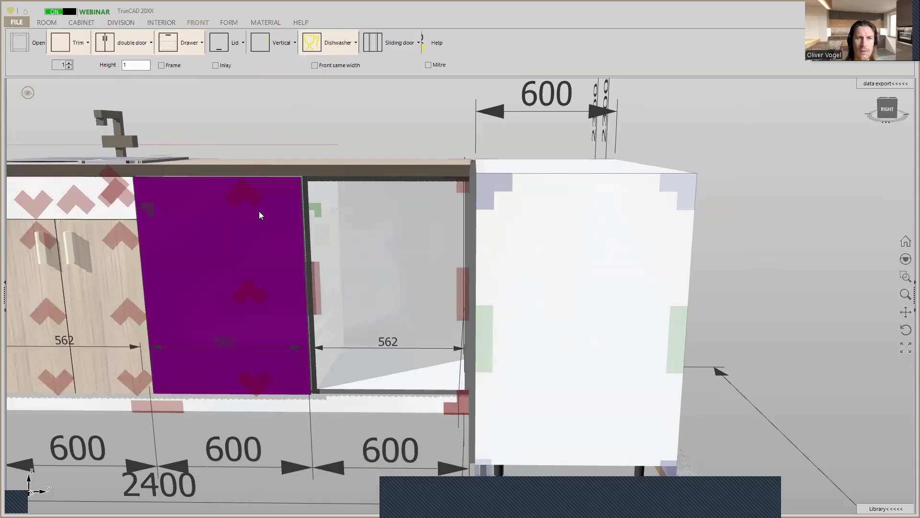
Fit a left door to the fourth compartment, between the dishwasher and the adjoining white cabinet
middle_click_drag(268, 230, 113, 224)
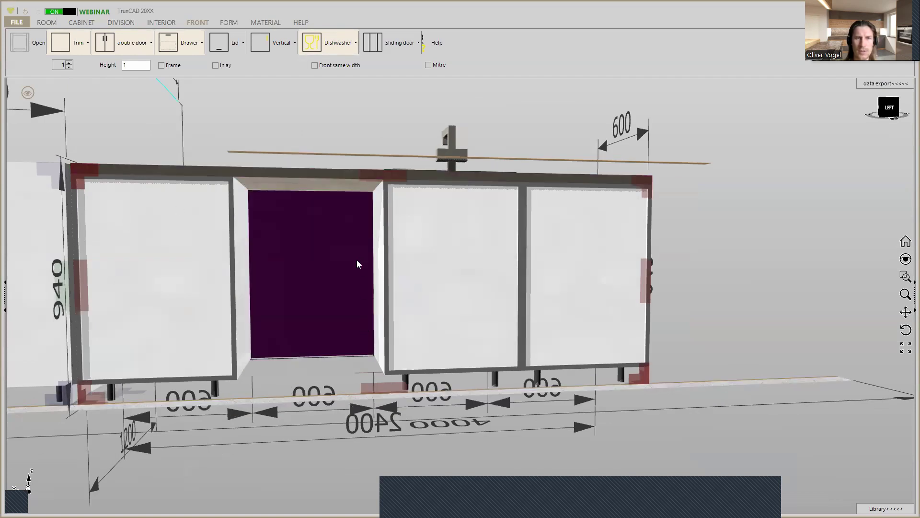
scroll(357, 260, "down", 1)
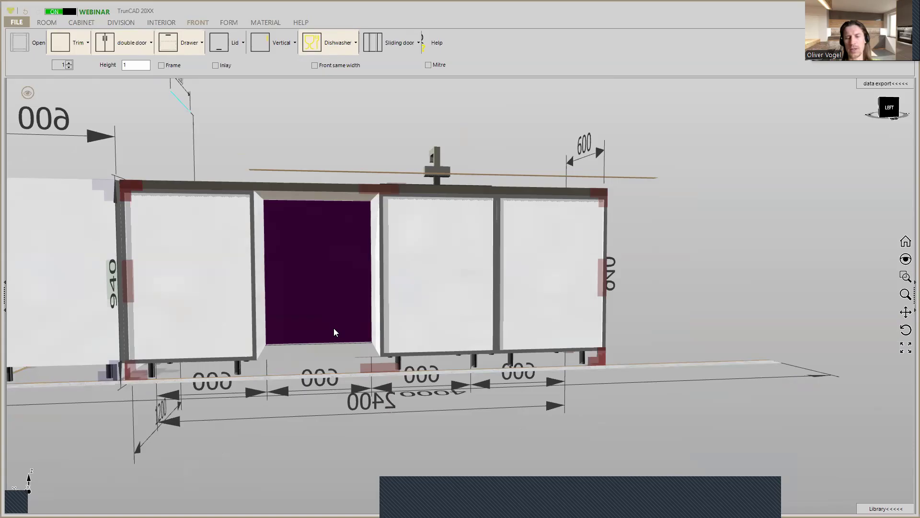
middle_click_drag(323, 321, 478, 333)
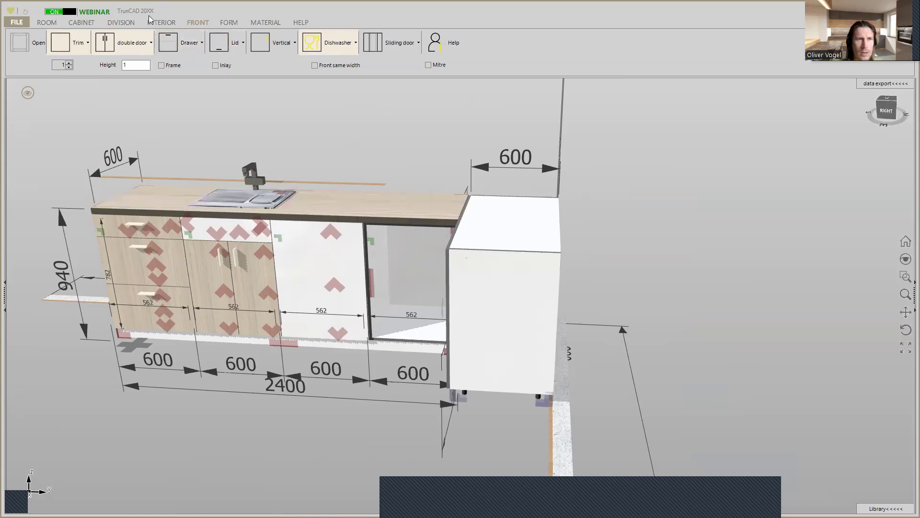
left_click(151, 43)
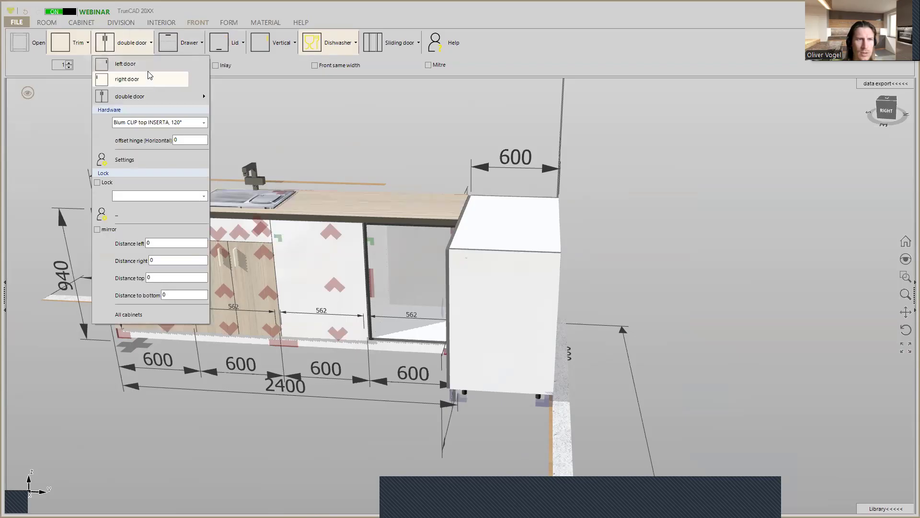
left_click(139, 65)
left_click(116, 43)
middle_click_drag(306, 182, 350, 185)
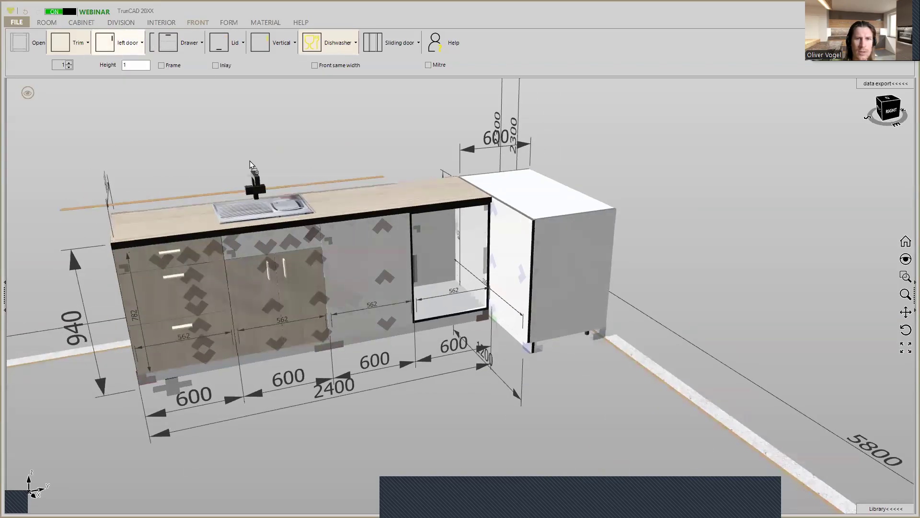
left_click(438, 260)
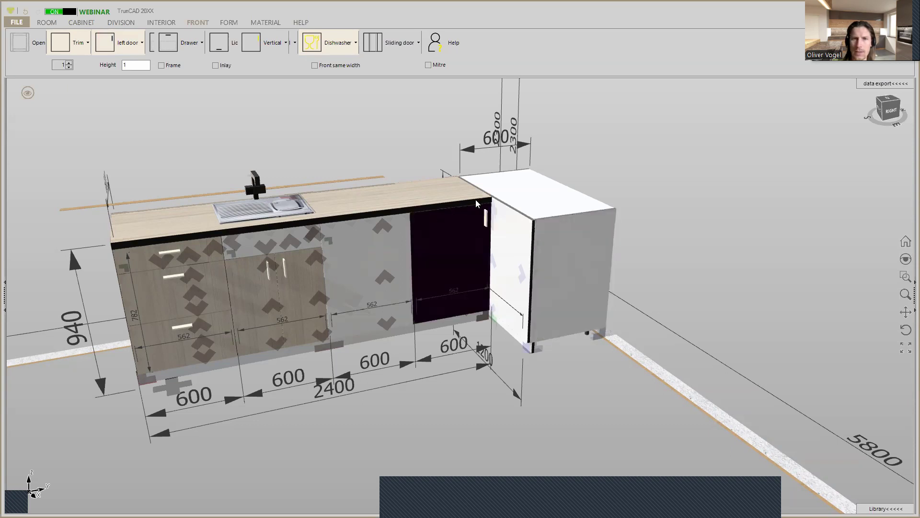
Add a right-side trim 50 mm wide with a 2 mm offset to the 2400 mm base cabinet, beside the adjoining cabinet
scroll(494, 211, "up", 1)
scroll(494, 211, "up", 3)
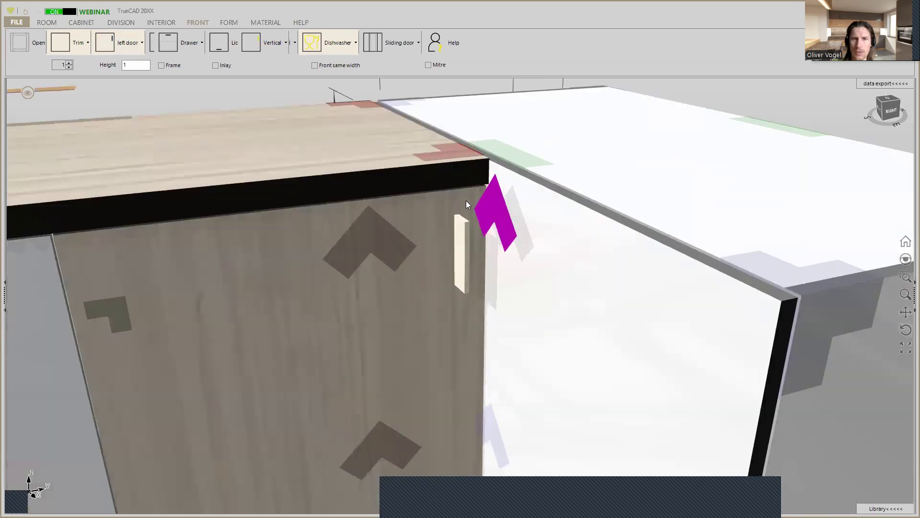
scroll(488, 177, "down", 3)
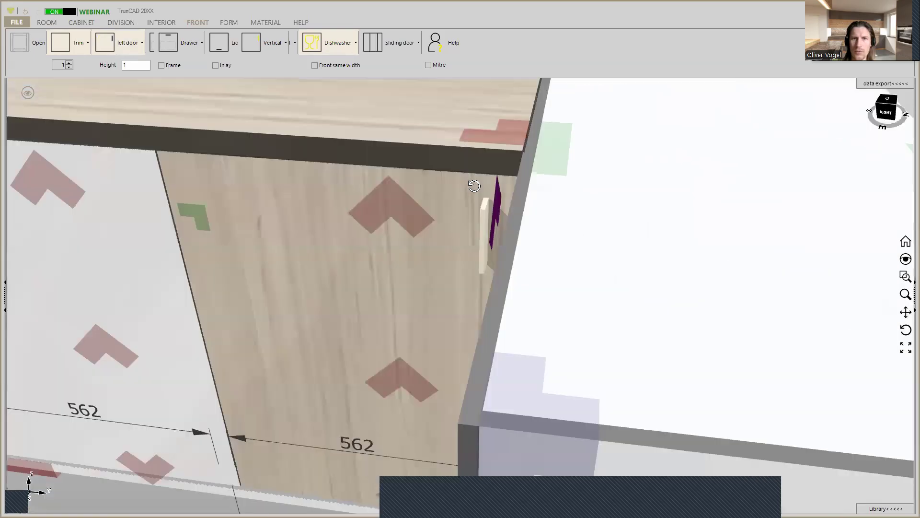
scroll(487, 173, "up", 4)
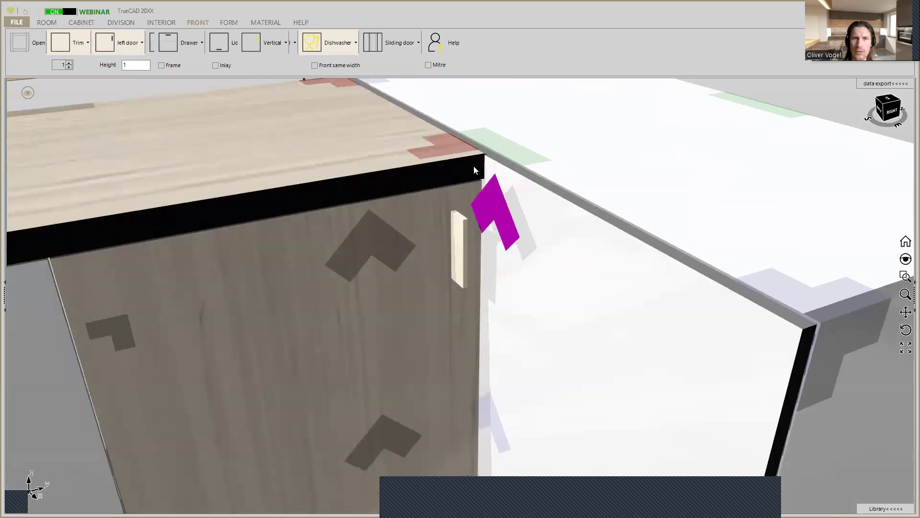
scroll(482, 176, "down", 4)
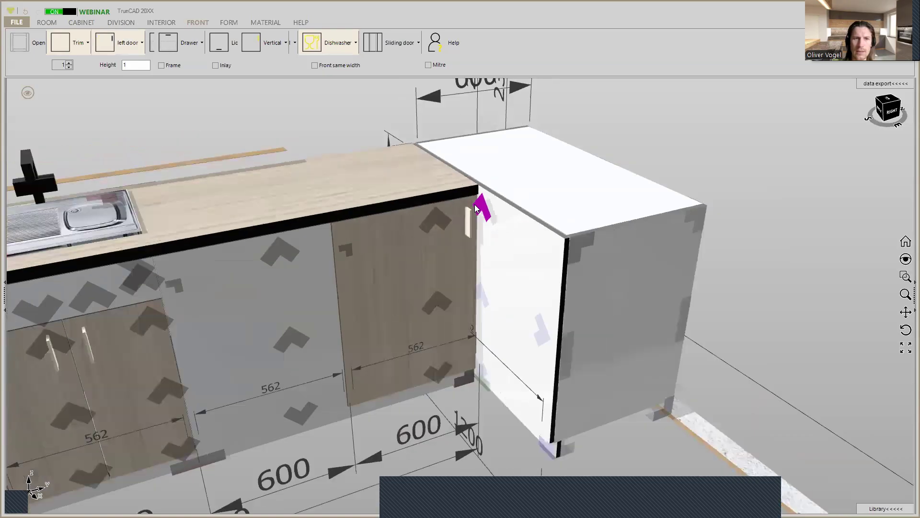
scroll(476, 208, "down", 4)
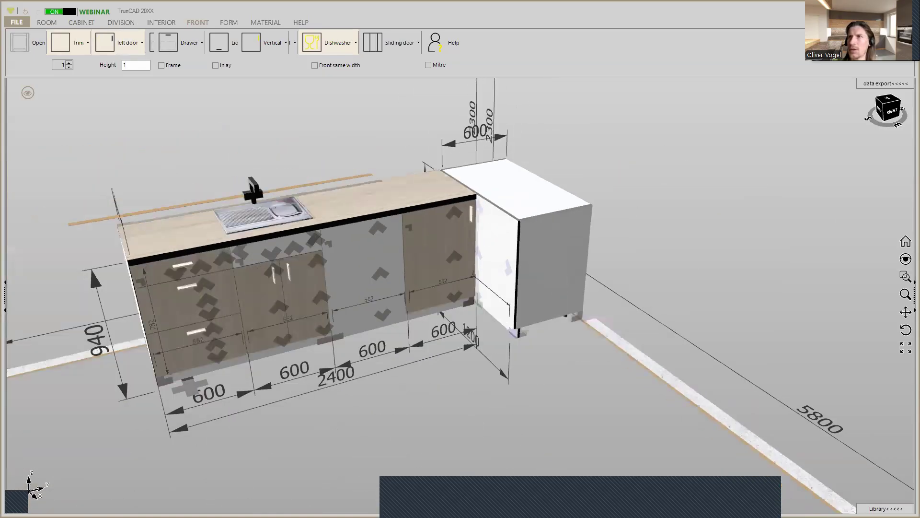
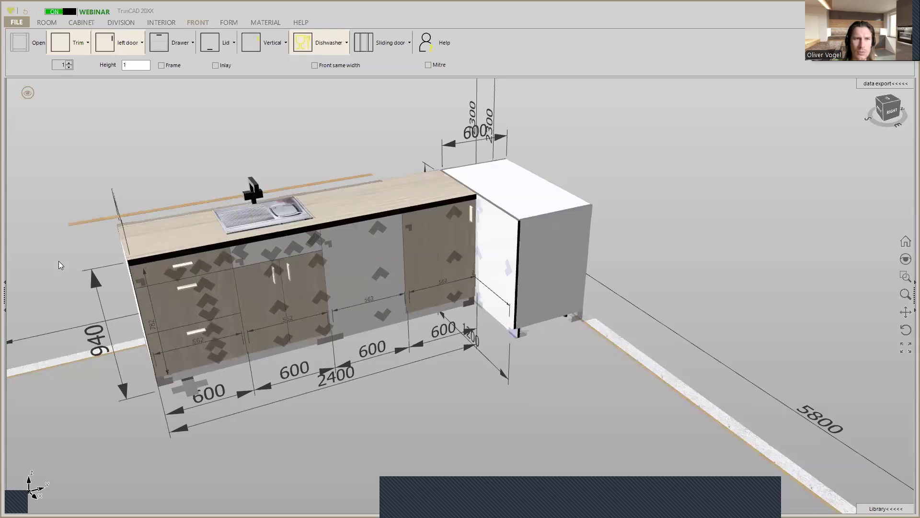
left_click(78, 24)
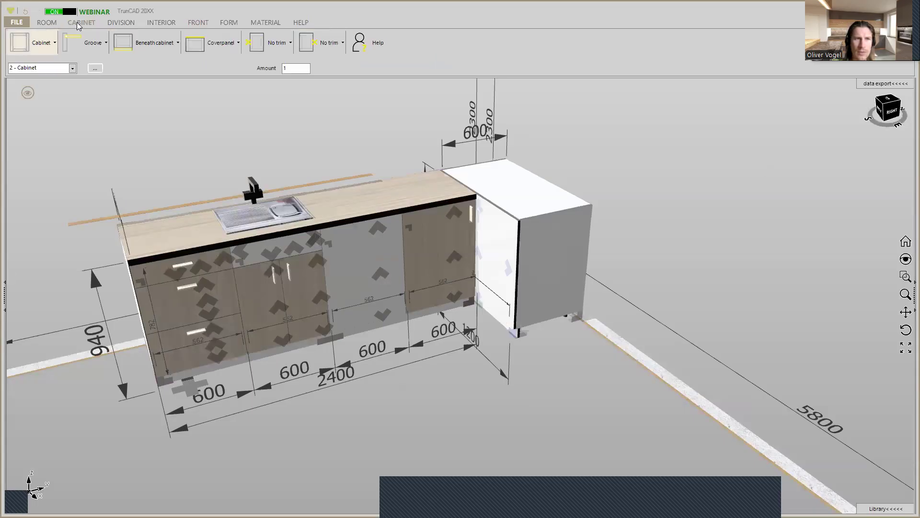
left_click(339, 44)
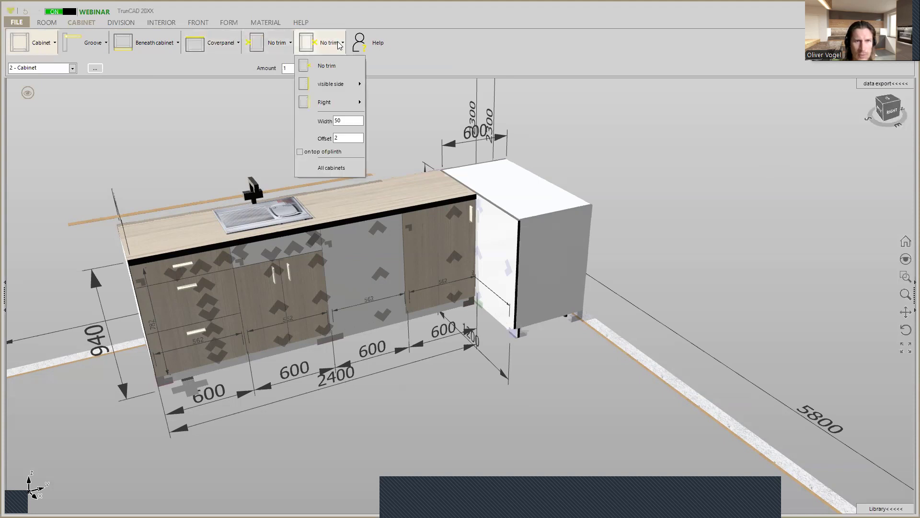
mouse_move(324, 102)
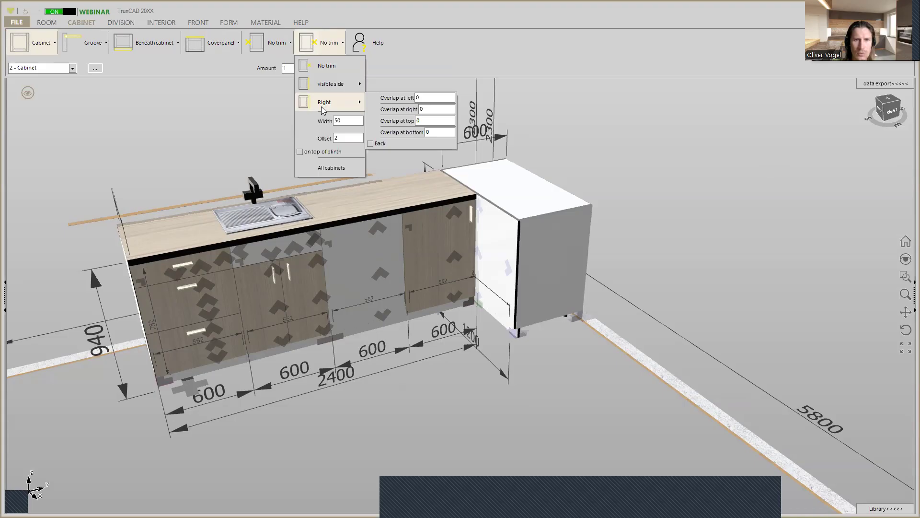
left_click(321, 107)
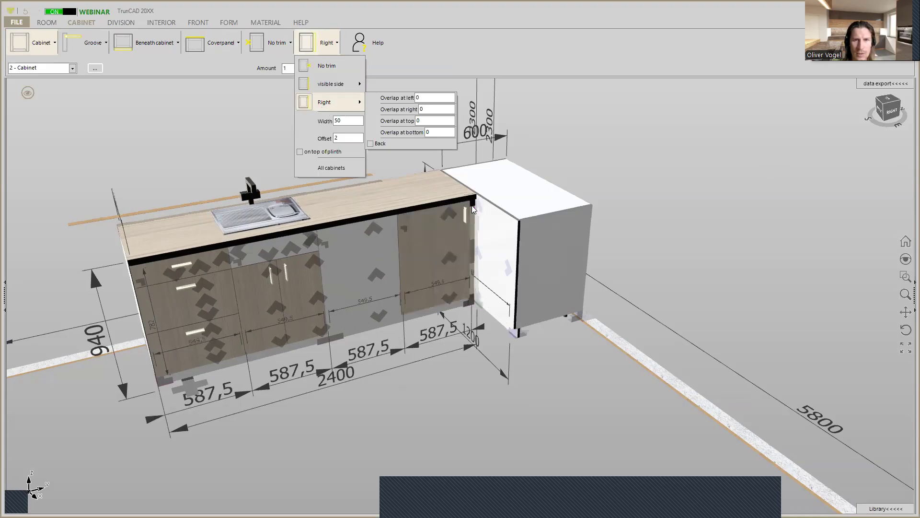
Set the width of the base cabinet's right-side trim to 150 mm
scroll(472, 205, "up", 4)
scroll(471, 211, "up", 1)
mouse_move(473, 223)
middle_mouse_down()
mouse_move(453, 217)
mouse_move(467, 221)
middle_mouse_up()
left_click(316, 48)
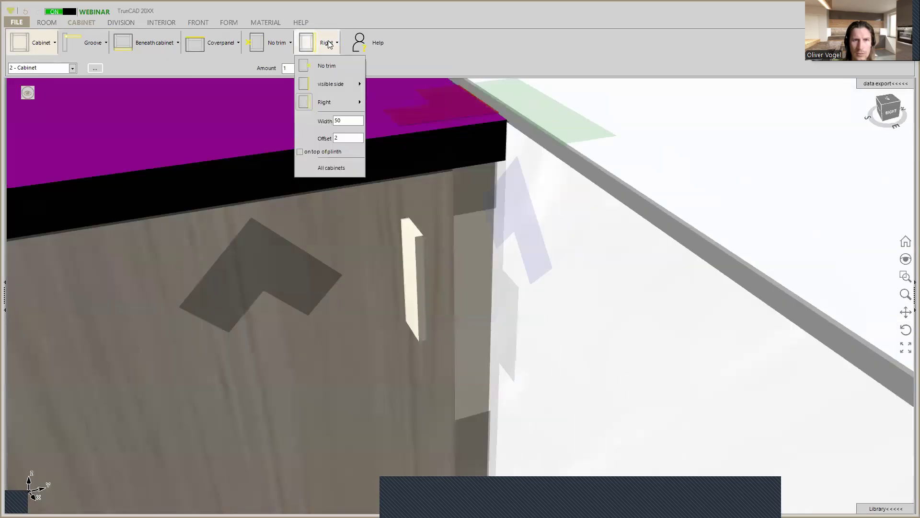
double_click(346, 120)
type("150")
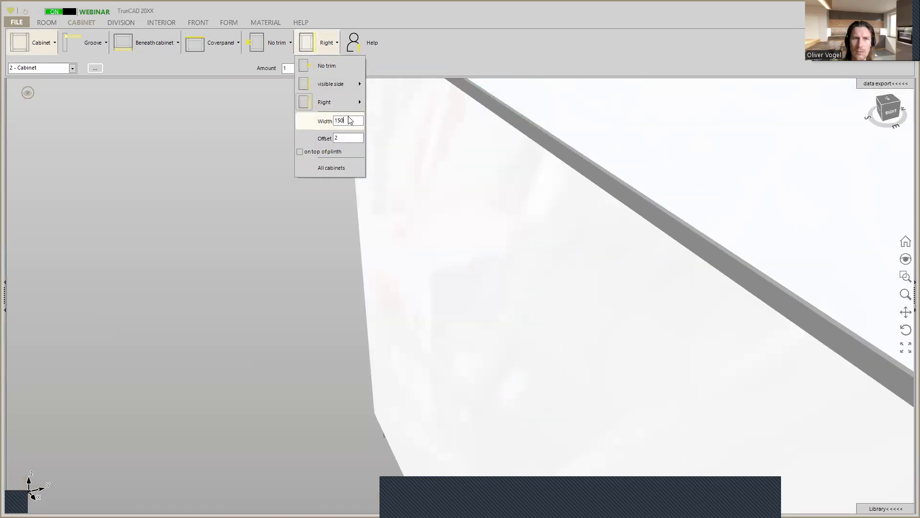
Set the width of the cabinet row's right trim to 30
scroll(389, 151, "down", 5)
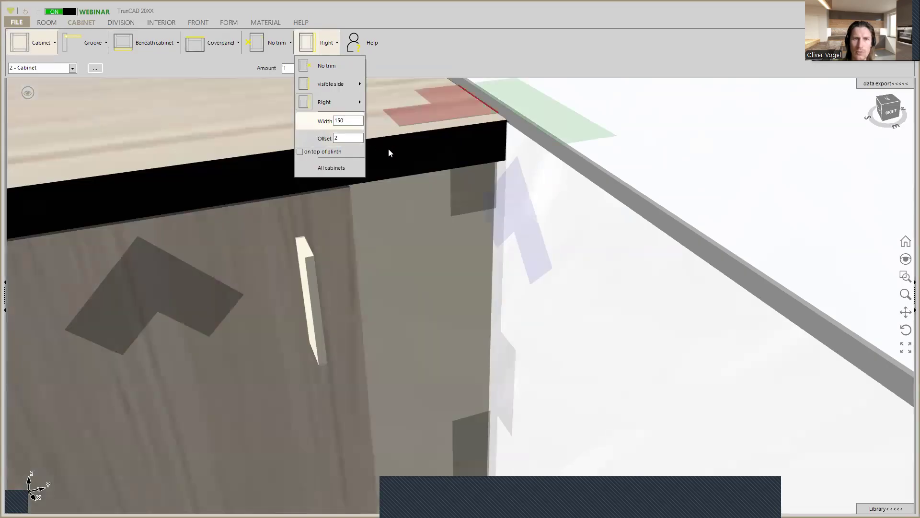
scroll(399, 162, "down", 3)
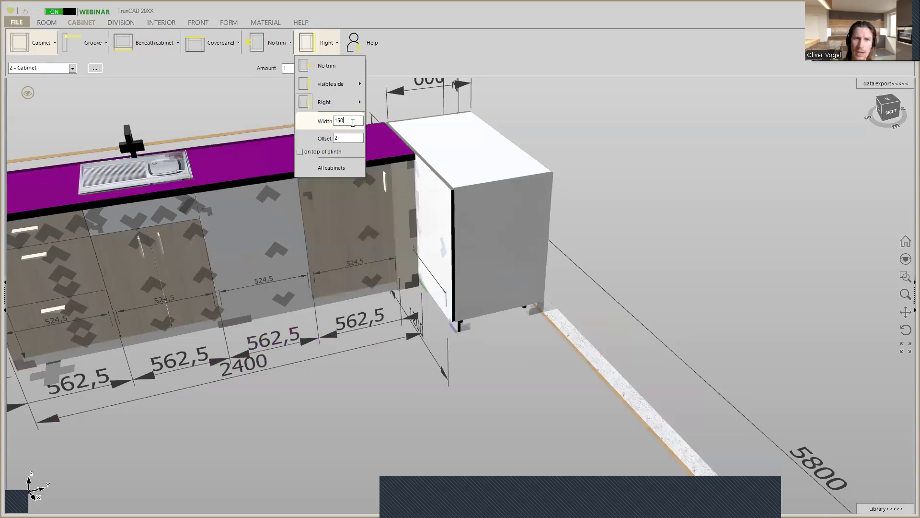
key("BackSpace")
key("BackSpace")
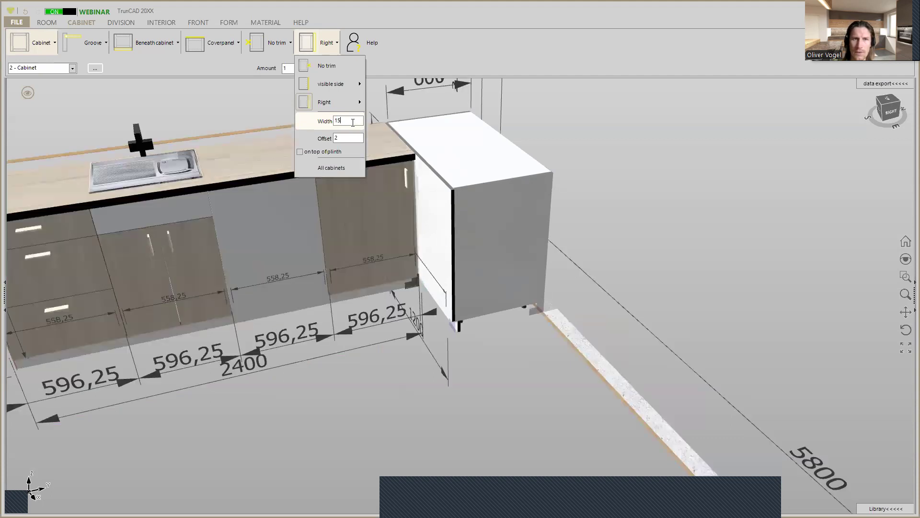
type("30")
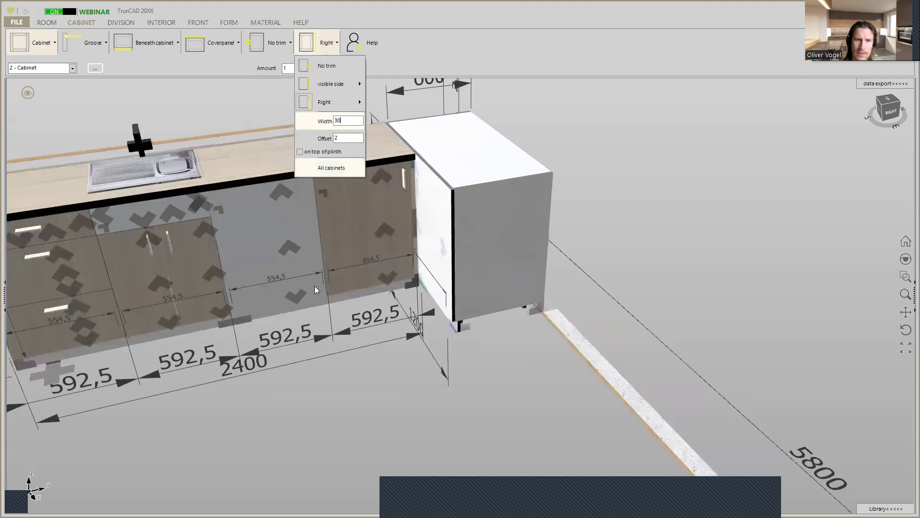
Set the overall length of the base cabinet row to 2430
middle_click_drag(313, 297, 335, 296)
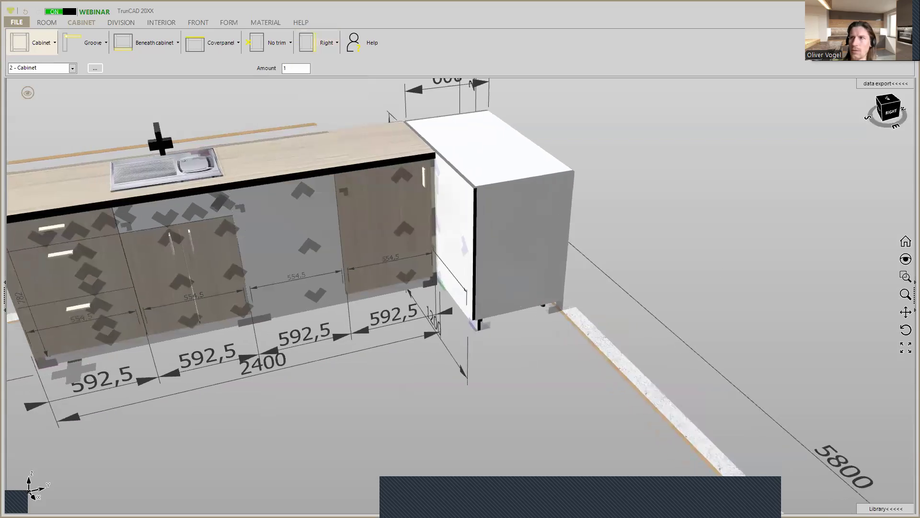
middle_click_drag(54, 397, 122, 387)
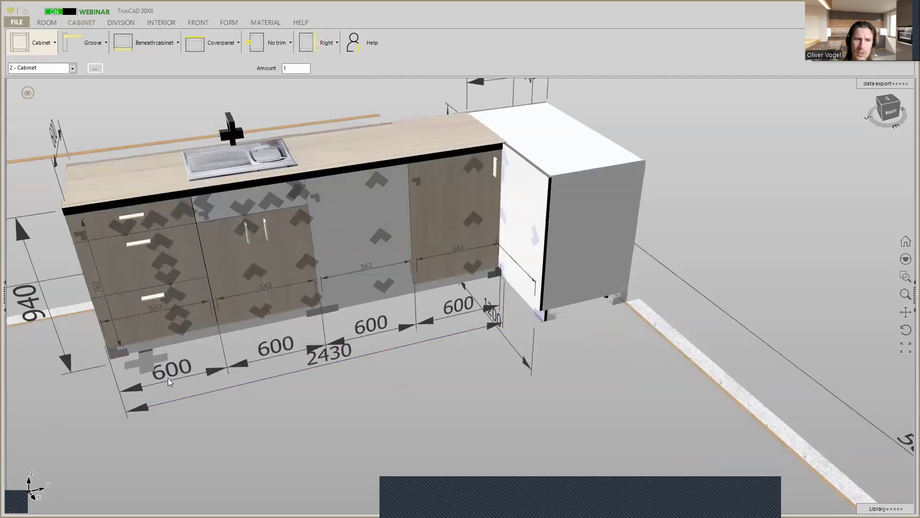
middle_click_drag(237, 350, 250, 332)
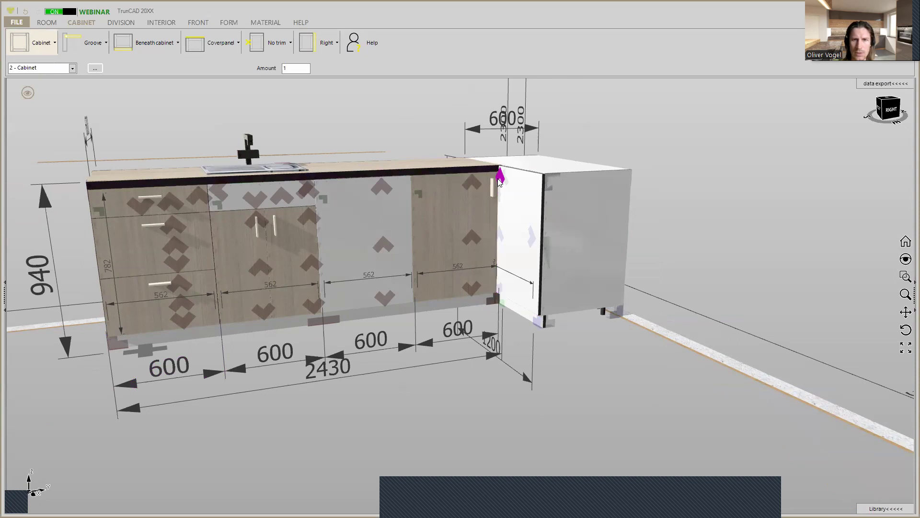
Shift the base cabinet row along its wall, away from the white corner cabinet, by changing its left distance
scroll(498, 179, "up", 4)
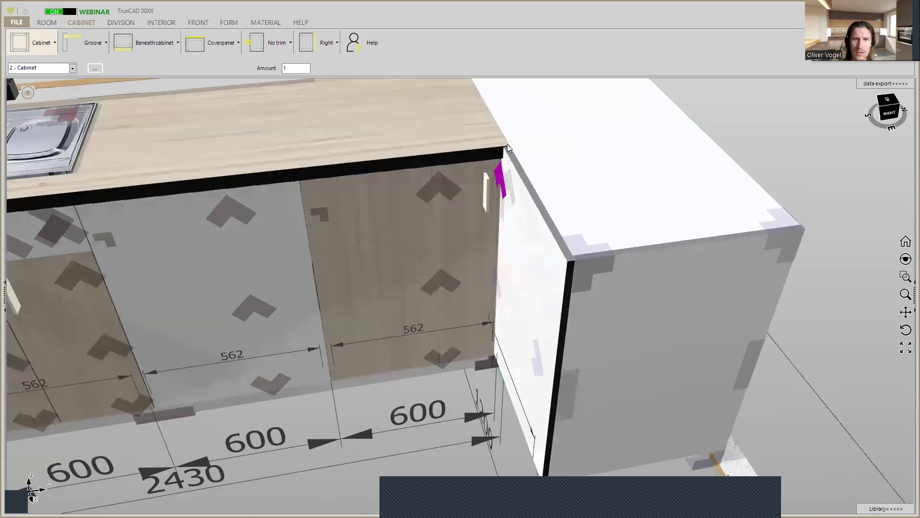
scroll(505, 145, "down", 5)
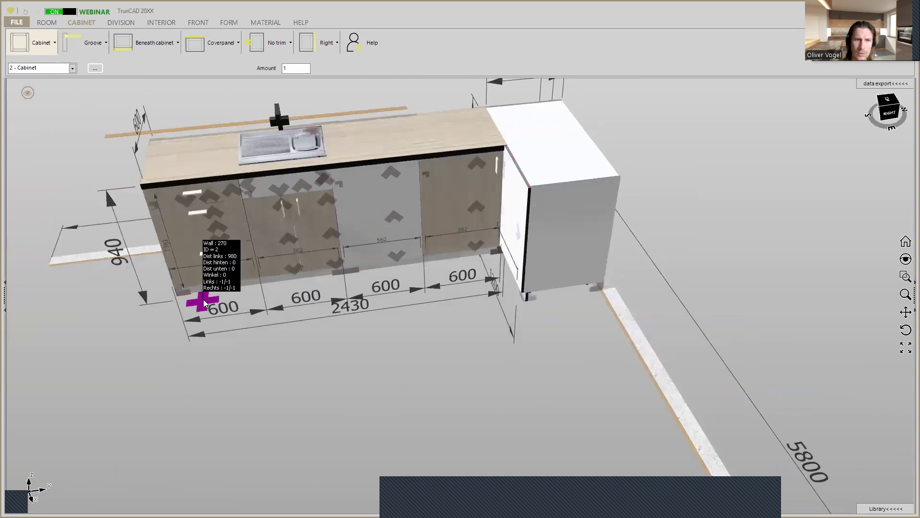
right_click(203, 299)
left_click(245, 239)
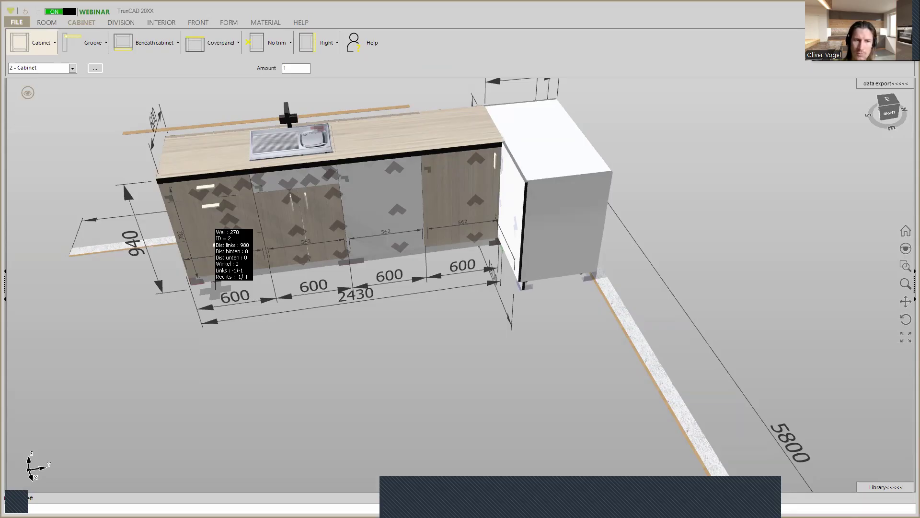
key("Return")
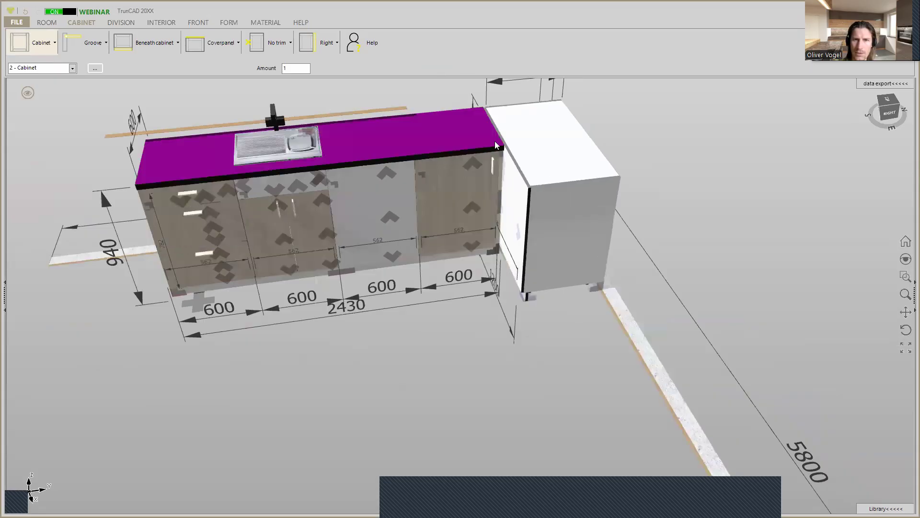
Examine the corner junction between the worktop's end, the right trim and the adjoining white cabinet
scroll(496, 145, "up", 8)
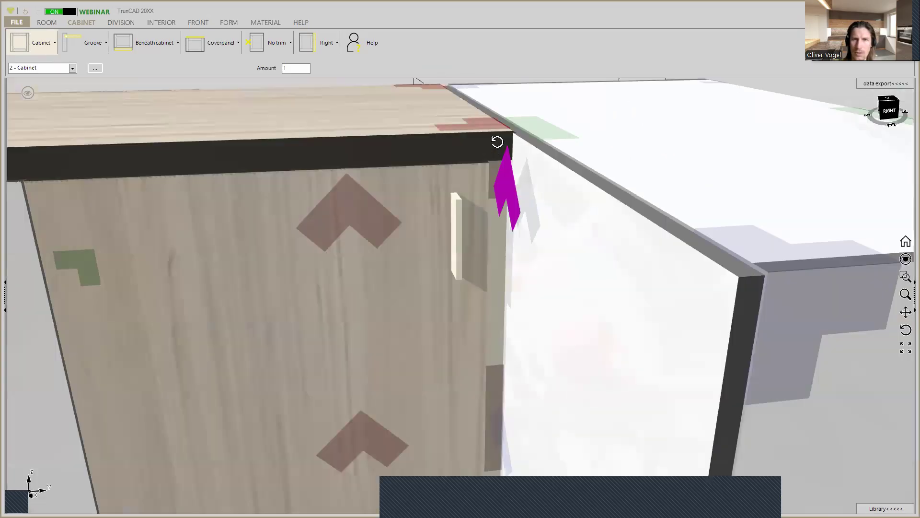
scroll(497, 142, "down", 3)
scroll(494, 160, "down", 2)
middle_click_drag(507, 159, 638, 153)
middle_click_drag(412, 187, 289, 183)
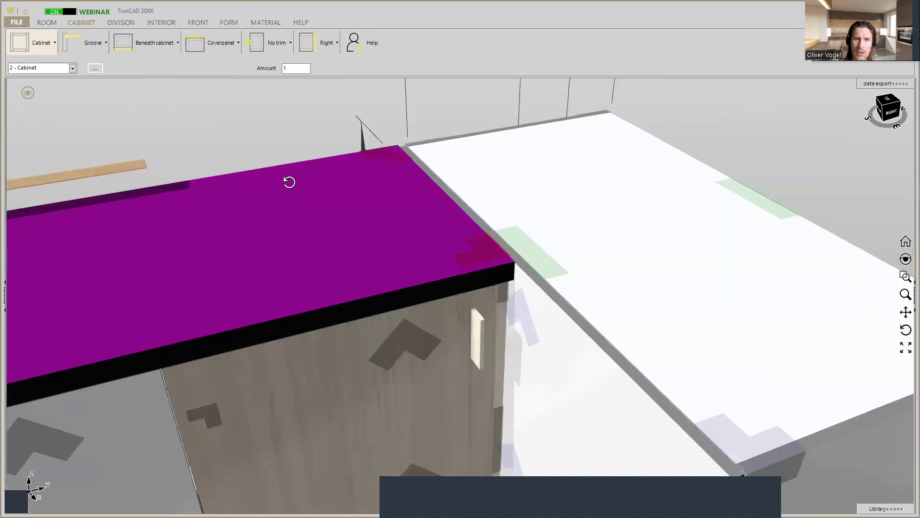
scroll(319, 212, "down", 5)
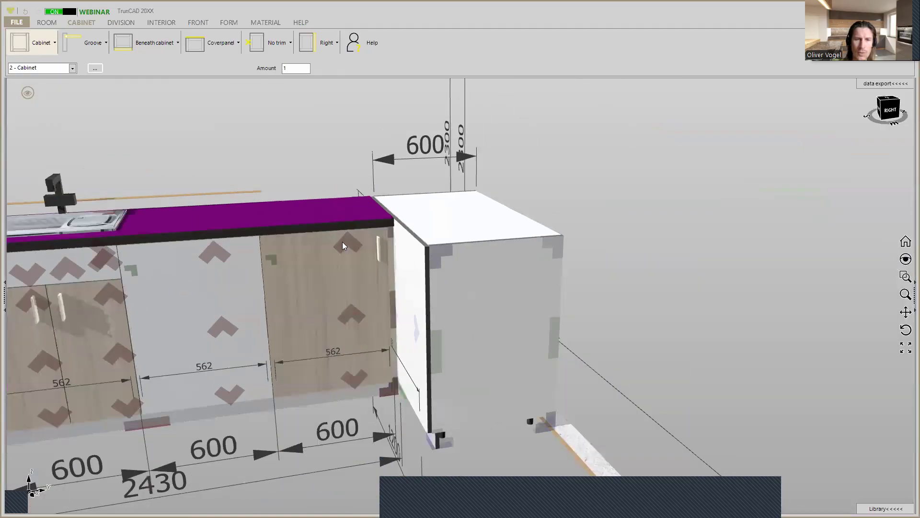
scroll(342, 241, "up", 3)
scroll(351, 246, "up", 1)
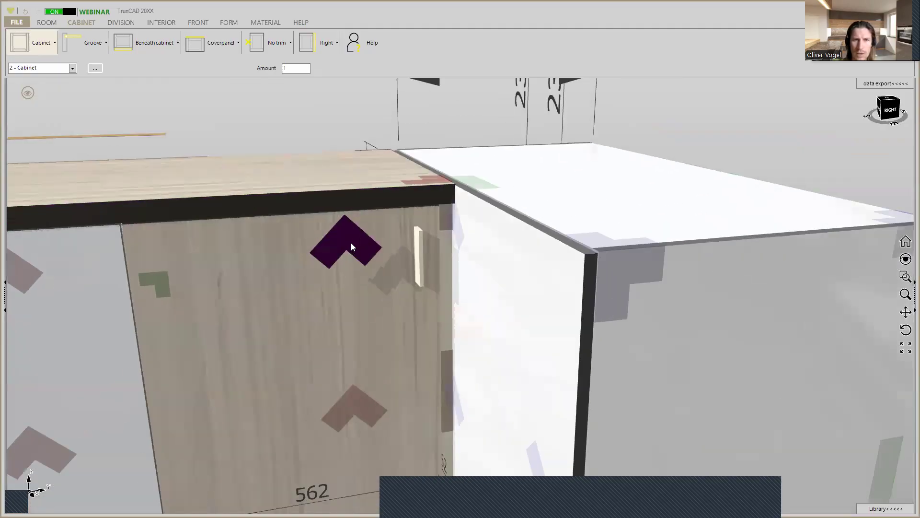
Delete the door front from the base cabinet section nearest the corner
left_click(354, 246)
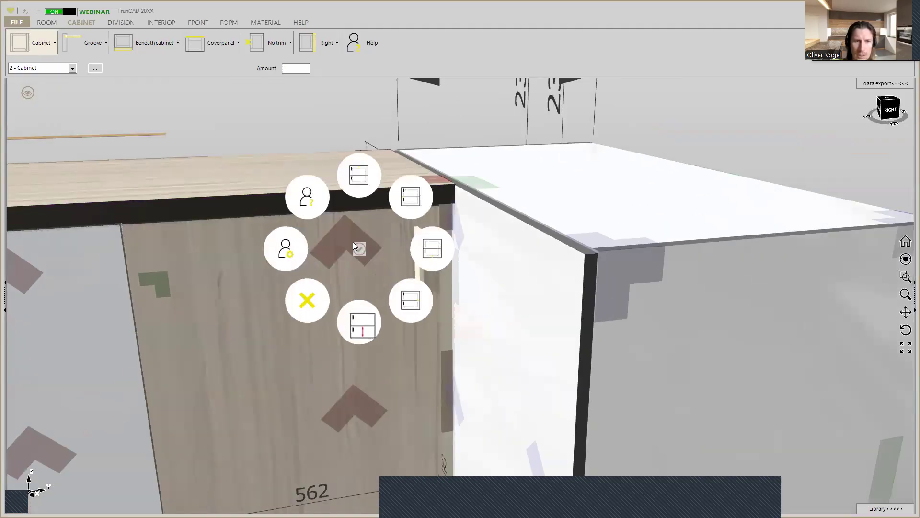
left_click(309, 305)
scroll(315, 293, "down", 3)
middle_click_drag(315, 293, 338, 285)
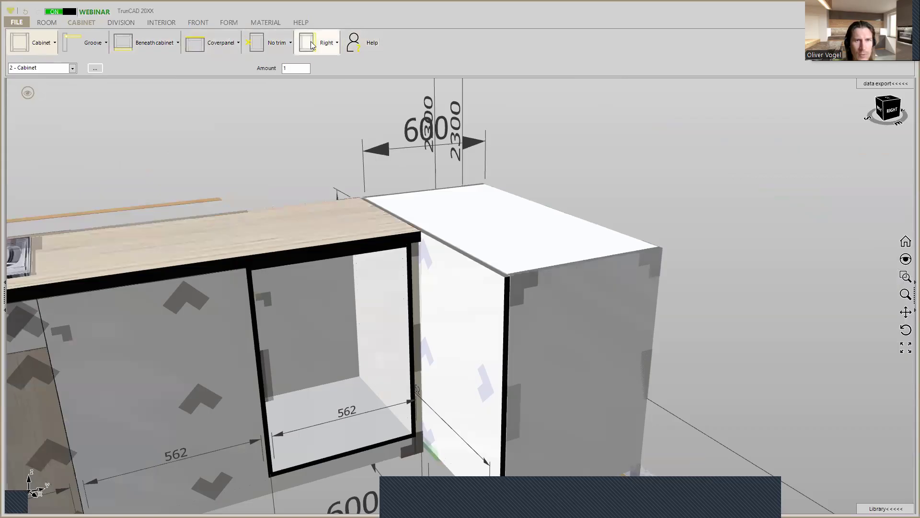
Turn on the Flush to front option for the cabinet row's cover panel
left_click(229, 44)
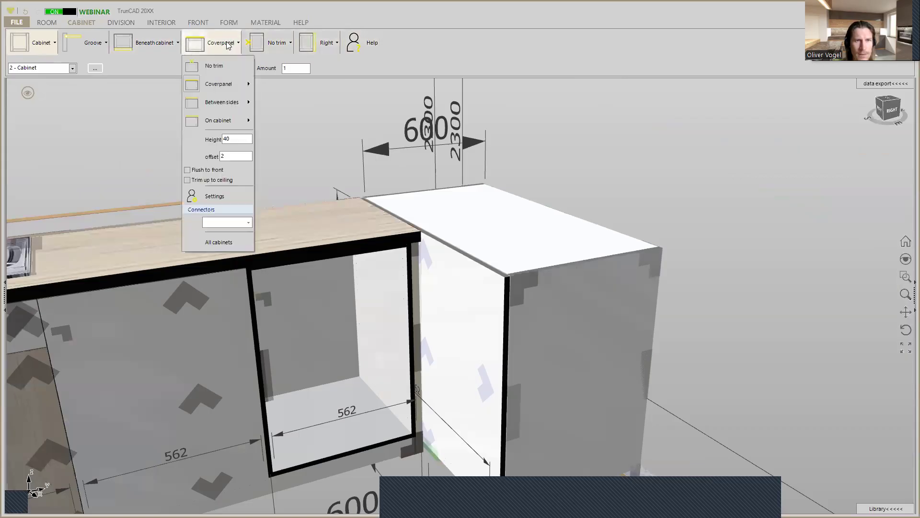
left_click(195, 170)
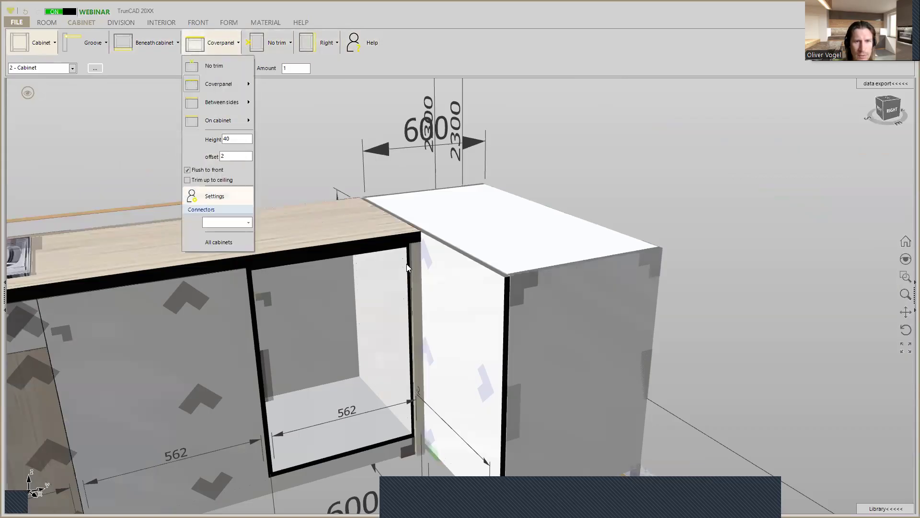
scroll(421, 252, "up", 5)
scroll(415, 251, "down", 5)
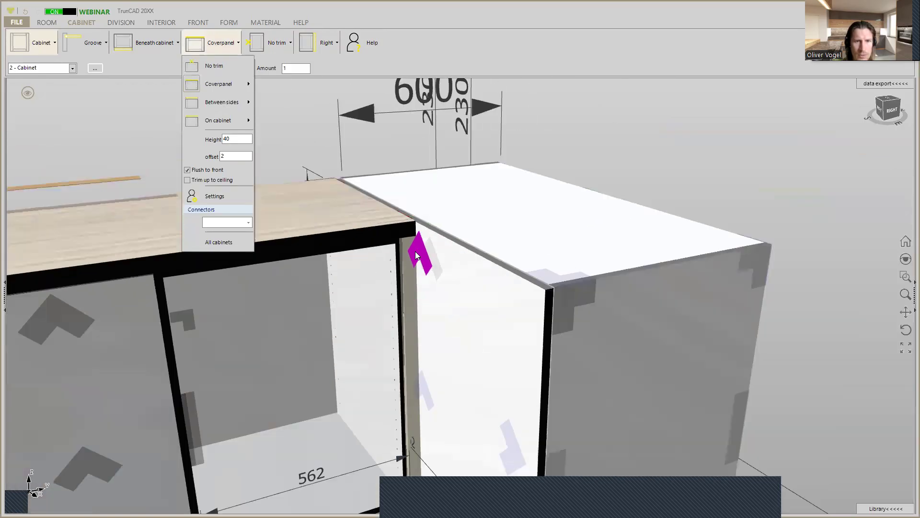
Add a front trim with a width of 40 to the open cabinet section nearest the corner
left_click(231, 22)
left_click(195, 23)
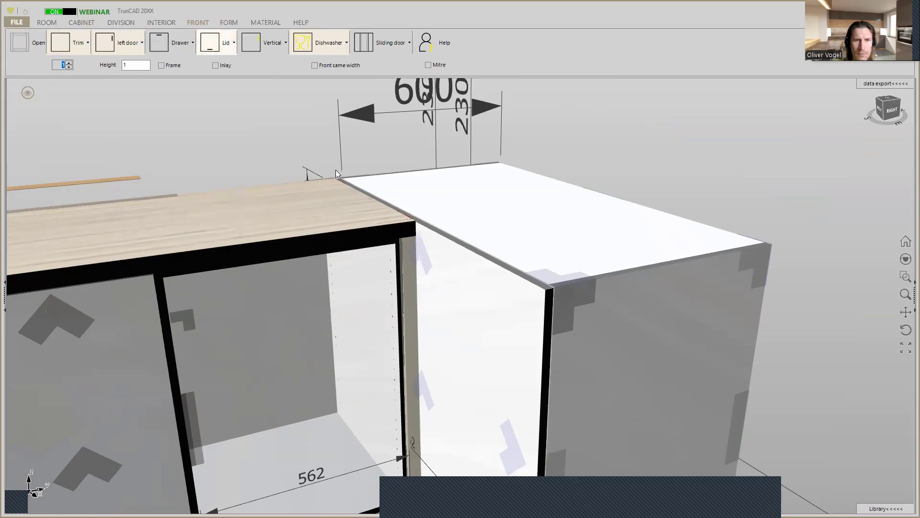
left_click(84, 43)
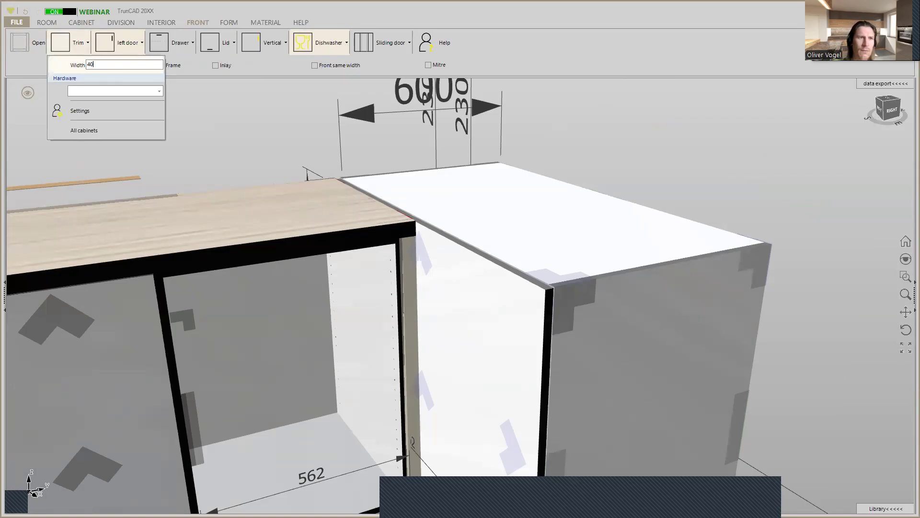
left_click(57, 40)
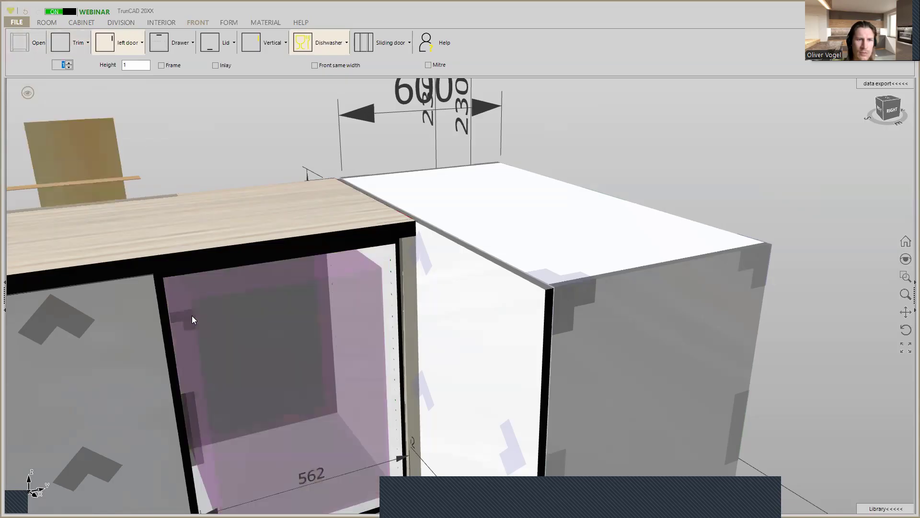
left_click(191, 316)
scroll(336, 273, "down", 3)
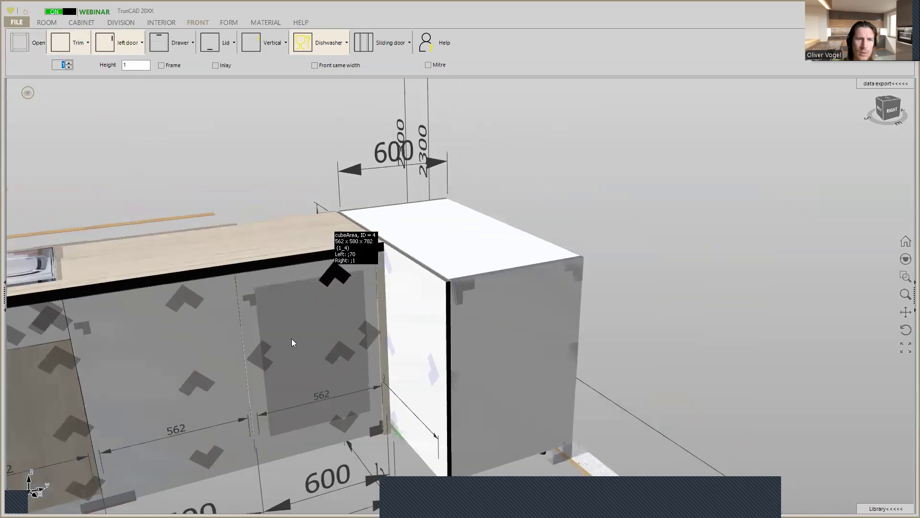
left_click(290, 307)
scroll(290, 307, "down", 3)
middle_click_drag(301, 315, 292, 315)
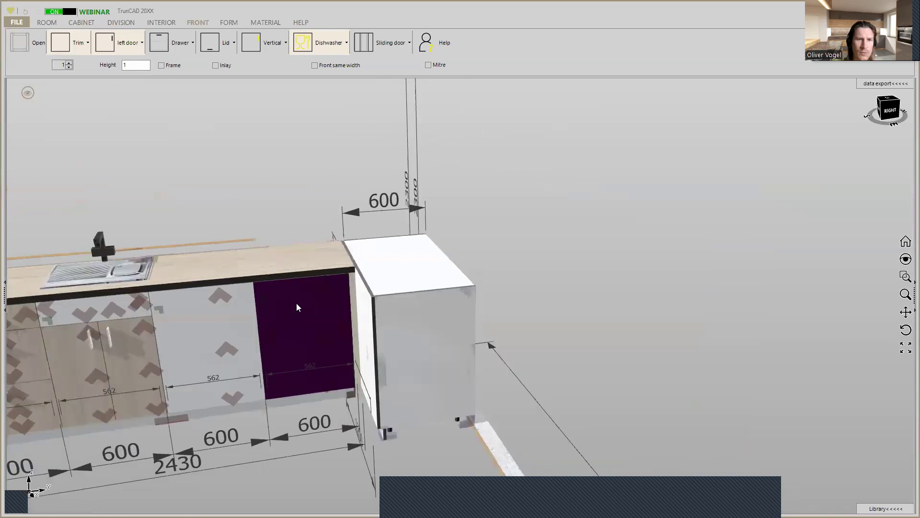
Add a left door to the corner-side cabinet section, beside the new front trim
scroll(297, 283, "up", 3)
left_click(427, 268)
middle_click_drag(427, 267, 437, 263)
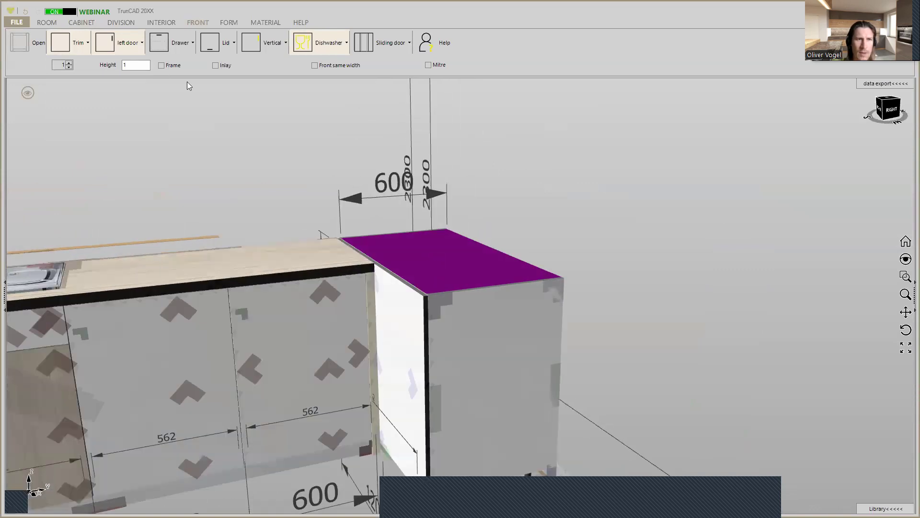
left_click(109, 46)
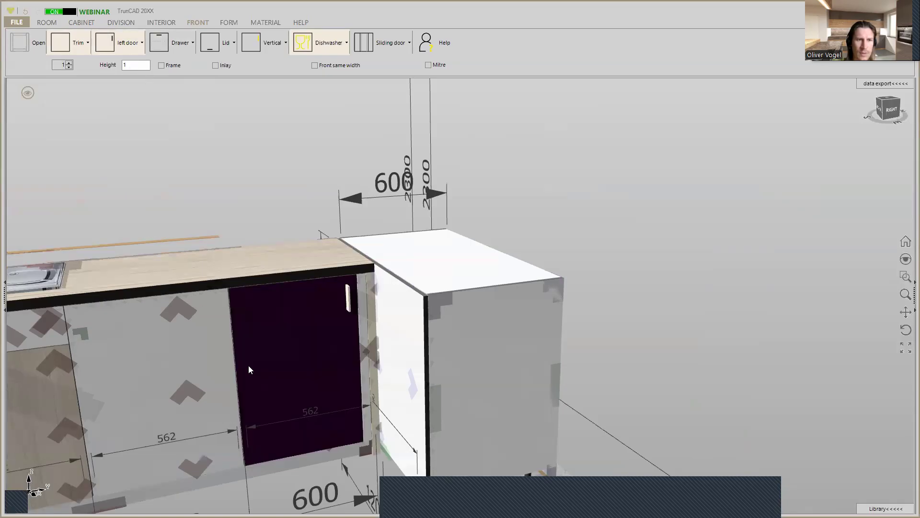
Measure the width of the new front trim along its upper edge
left_click(362, 281)
scroll(363, 282, "up", 3)
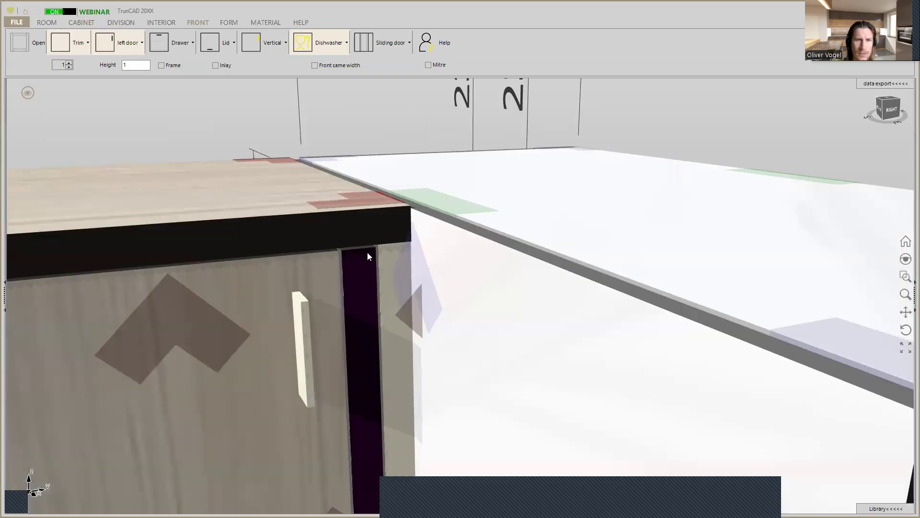
scroll(368, 253, "up", 3)
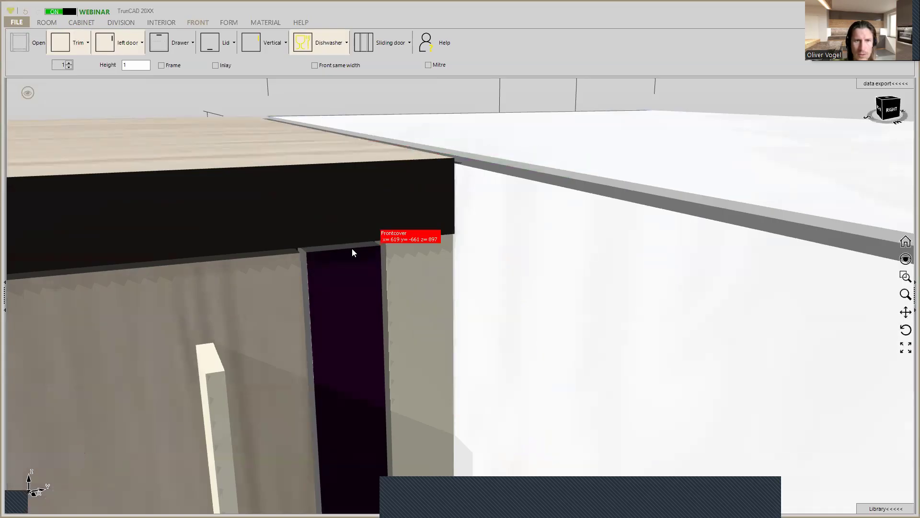
left_click(314, 259)
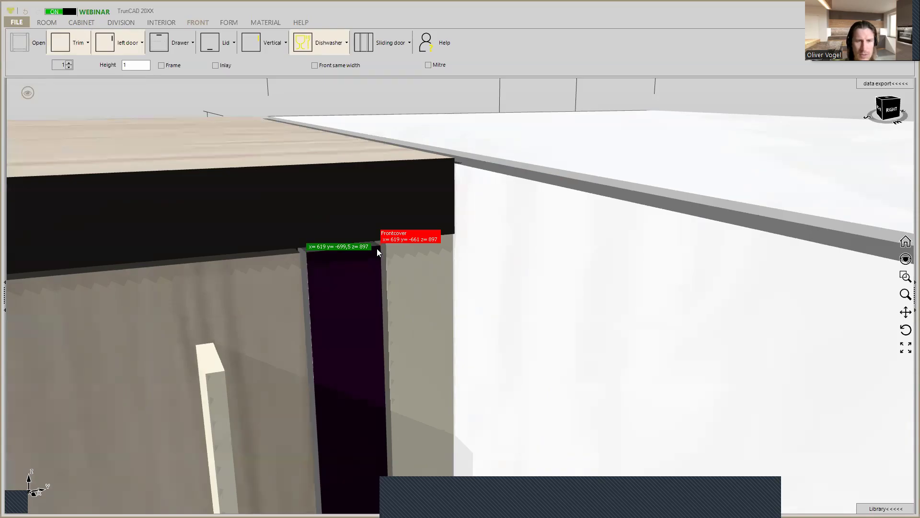
left_click(379, 248)
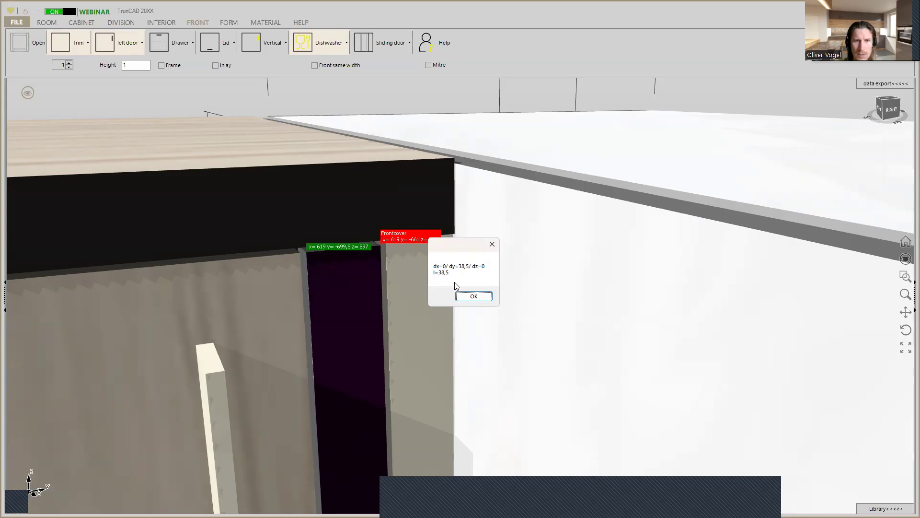
left_click(463, 295)
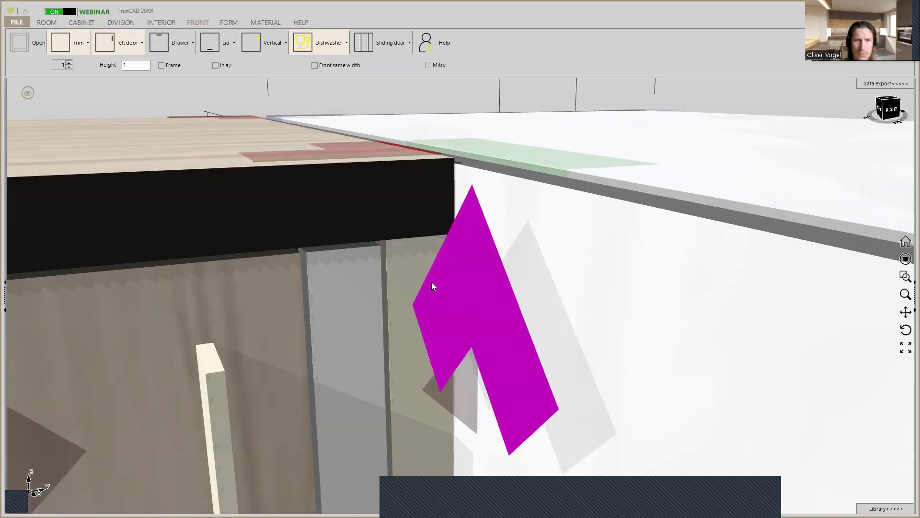
Measure the width of the right trim along its upper edge, between the front trim and the white cabinet
scroll(397, 269, "down", 2)
middle_click_drag(406, 270, 374, 252)
scroll(423, 254, "up", 3)
scroll(373, 256, "up", 3)
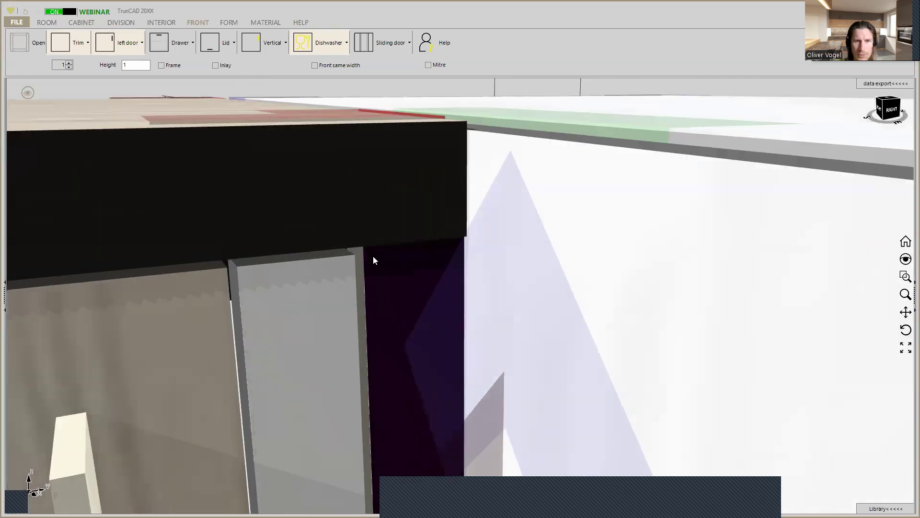
left_click(369, 252)
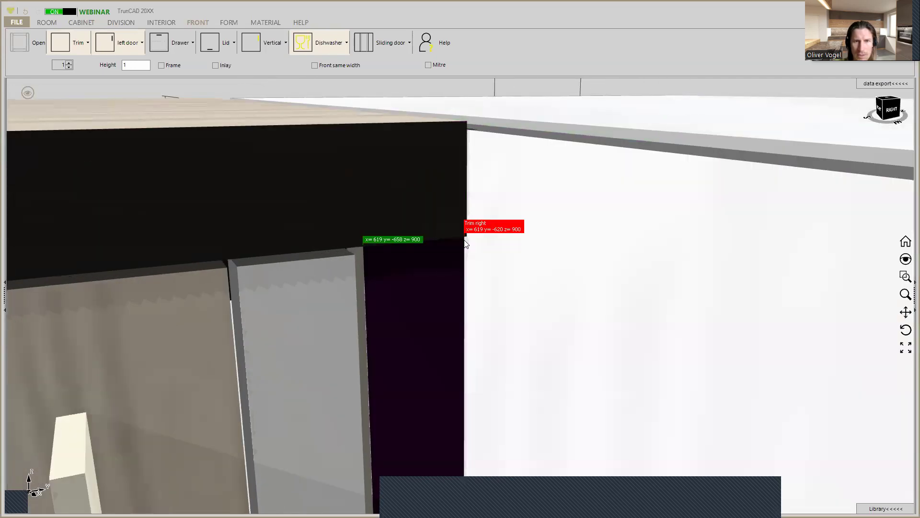
left_click(464, 240)
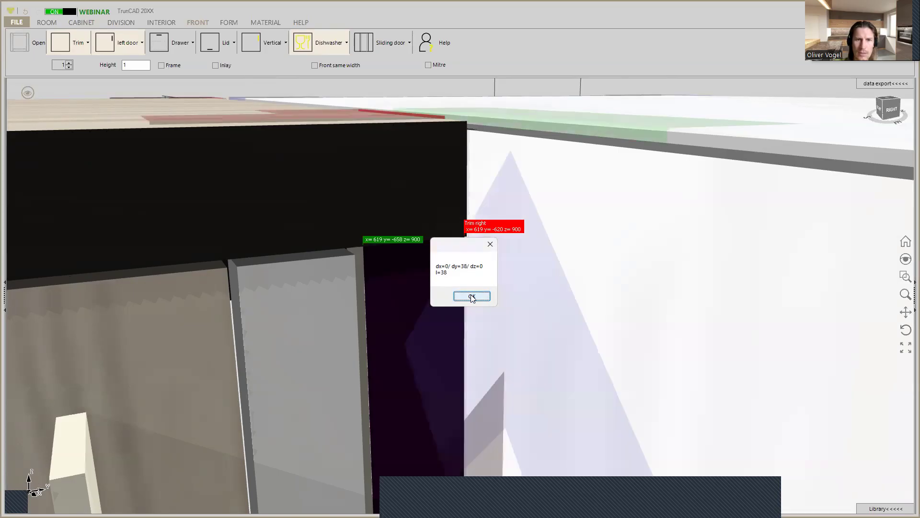
Close the trim measurement and delete the front trim and door from the base cabinet section nearest the corner
left_click(472, 296)
mouse_move(401, 274)
middle_mouse_down()
mouse_move(376, 264)
mouse_move(388, 271)
mouse_move(367, 269)
mouse_move(375, 279)
mouse_move(365, 278)
mouse_move(367, 270)
middle_mouse_up()
scroll(355, 273, "down", 5)
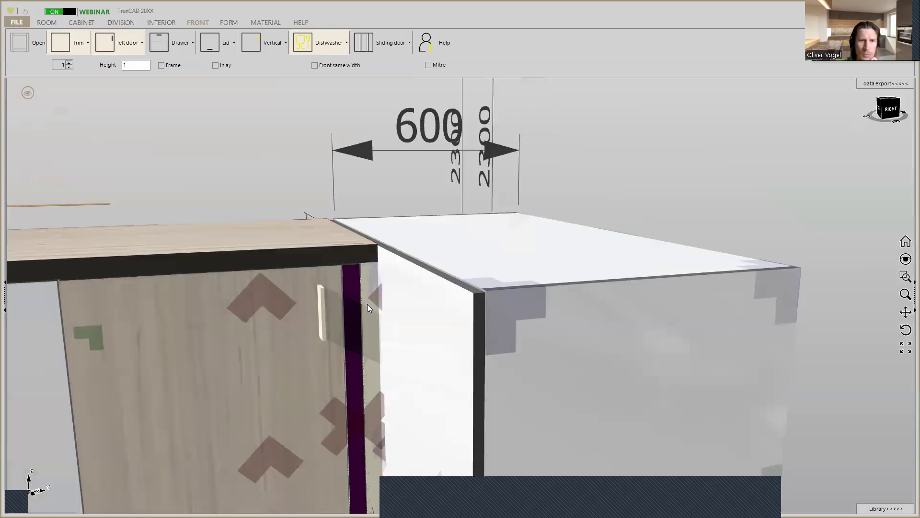
middle_click_drag(369, 305, 370, 300)
scroll(372, 276, "down", 5)
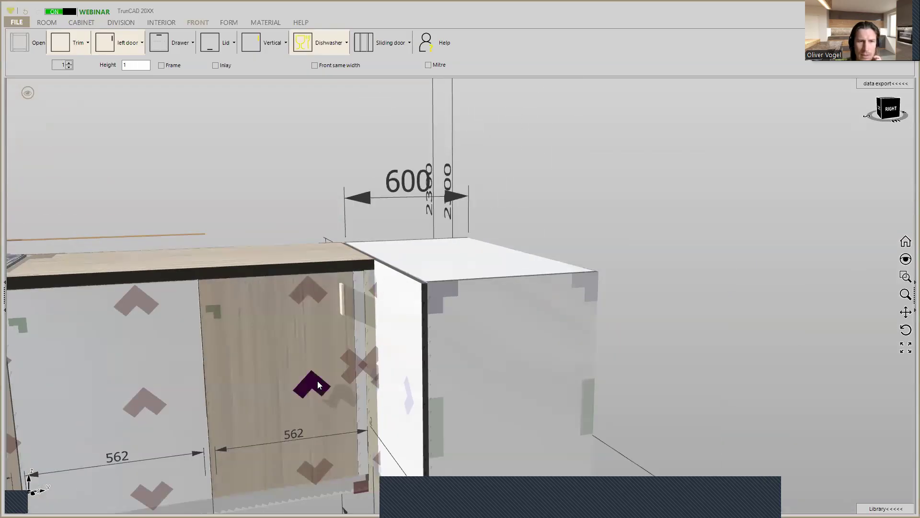
right_click(321, 384)
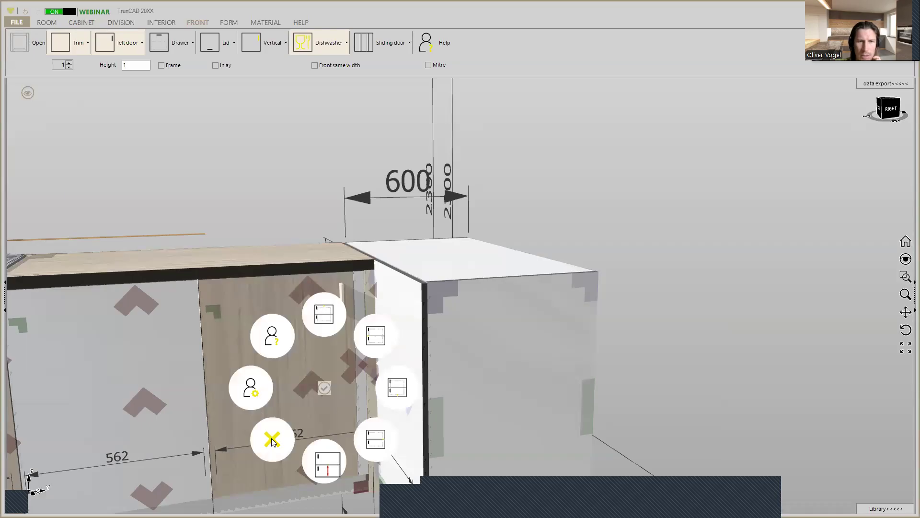
left_click(271, 439)
Add a left door to the emptied base cabinet section nearest the corner
scroll(365, 273, "up", 2)
scroll(365, 274, "up", 1)
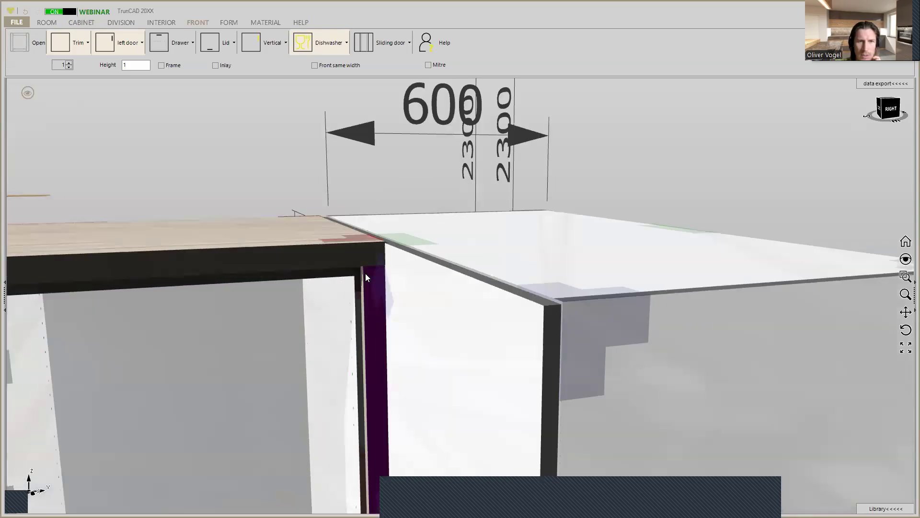
scroll(365, 274, "down", 2)
middle_click_drag(381, 274, 388, 277)
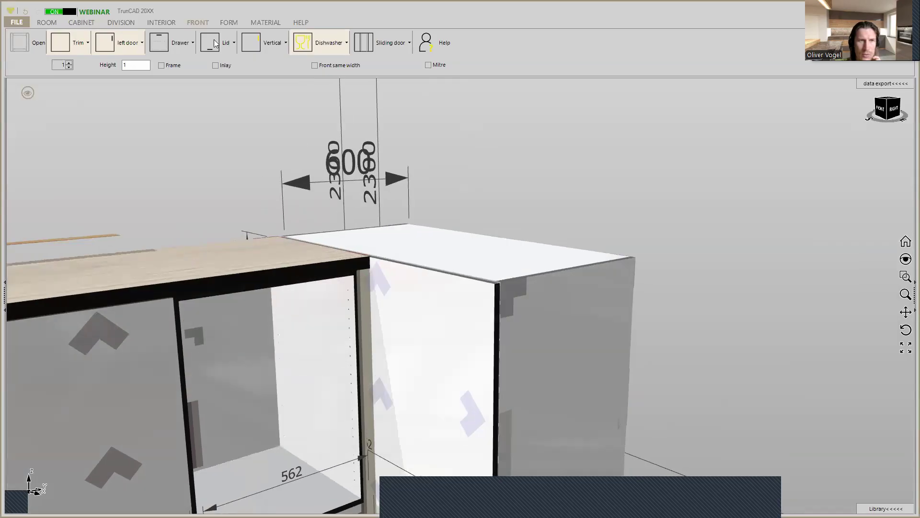
left_click(104, 40)
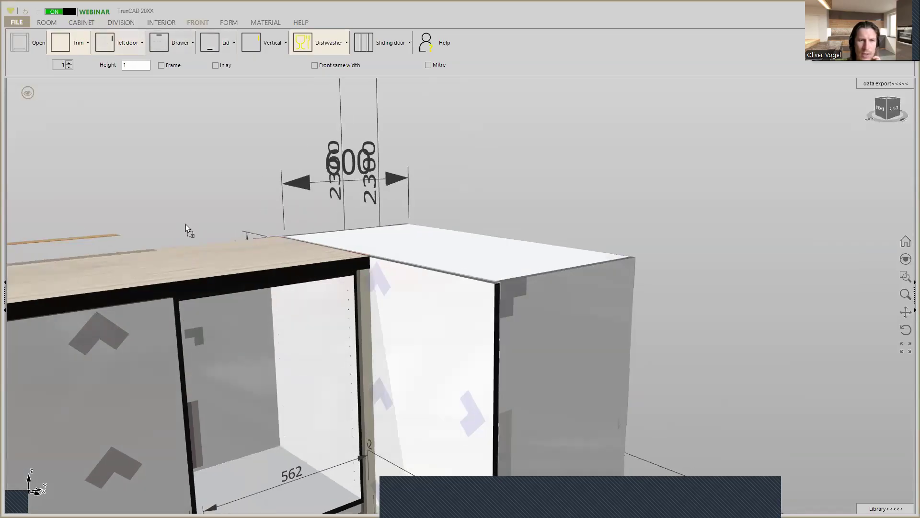
left_click(228, 331)
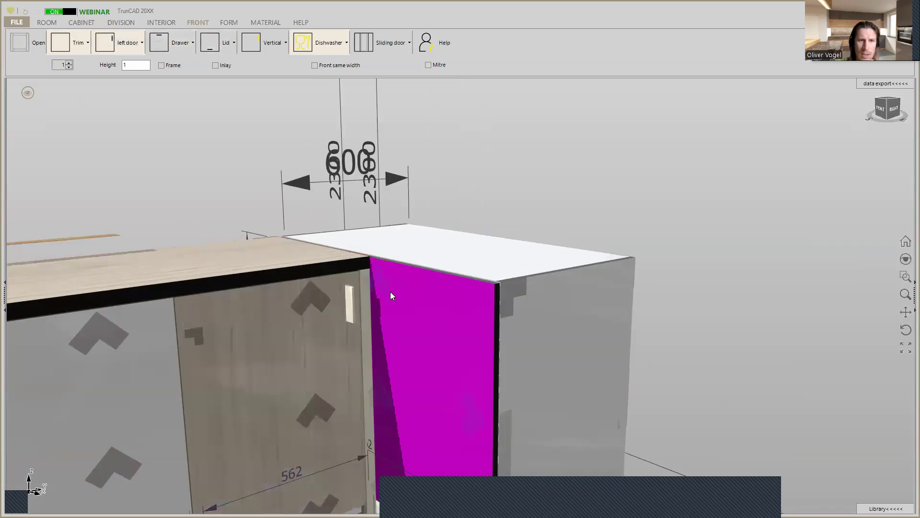
Examine the right trim at the corner between the left door and the white cabinet's front
scroll(402, 283, "up", 1)
middle_click_drag(403, 284, 421, 294)
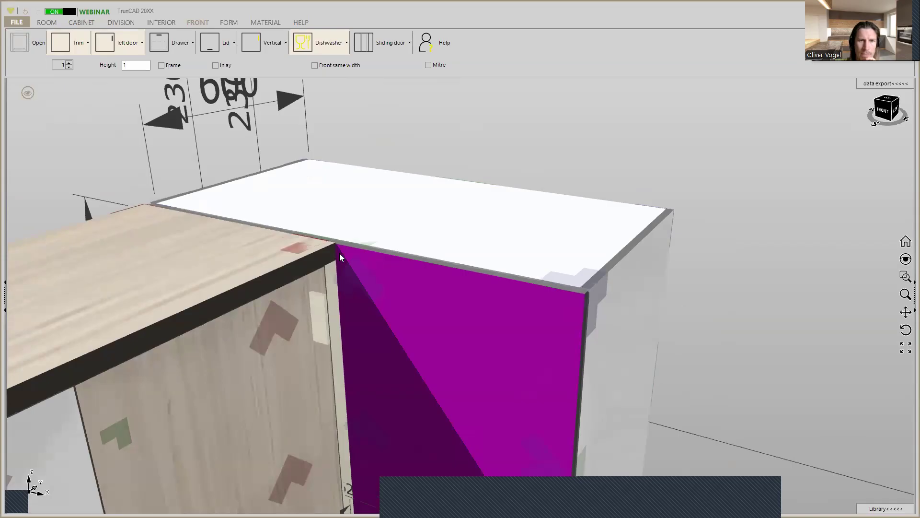
scroll(331, 260, "up", 1)
scroll(330, 259, "up", 3)
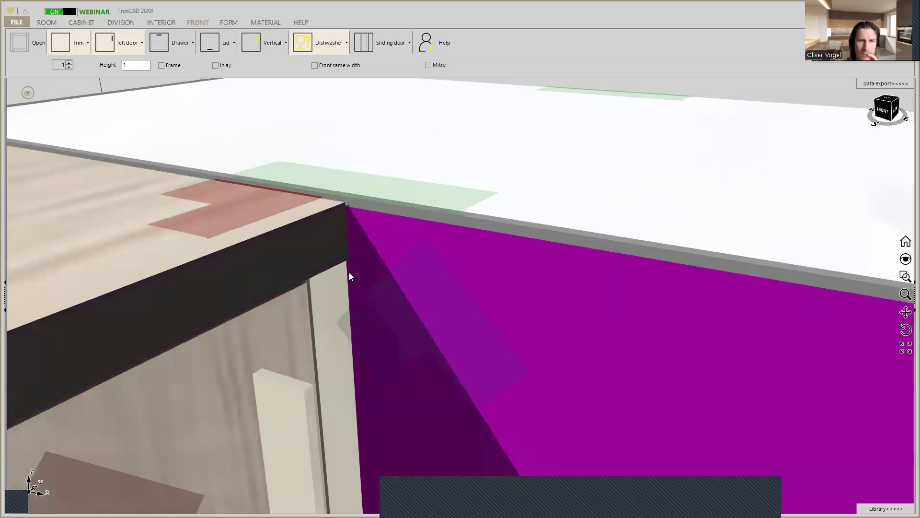
scroll(349, 272, "down", 1)
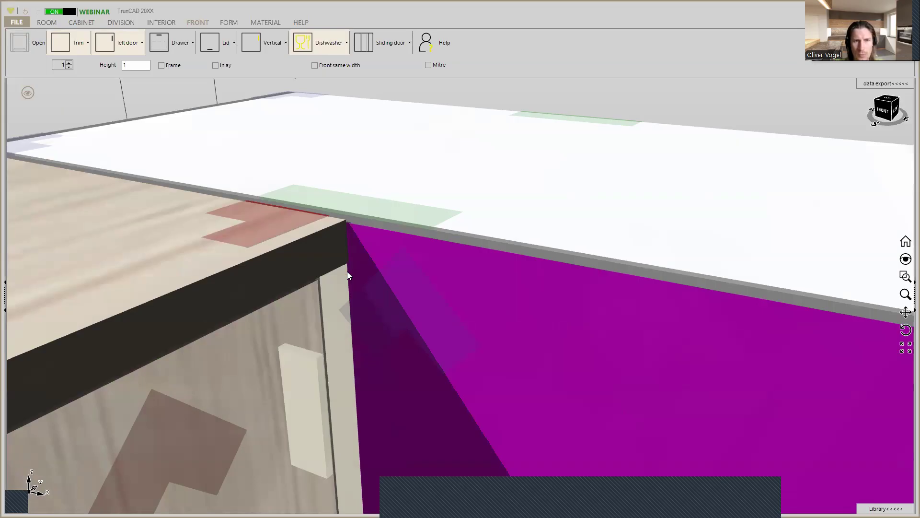
scroll(347, 271, "up", 2)
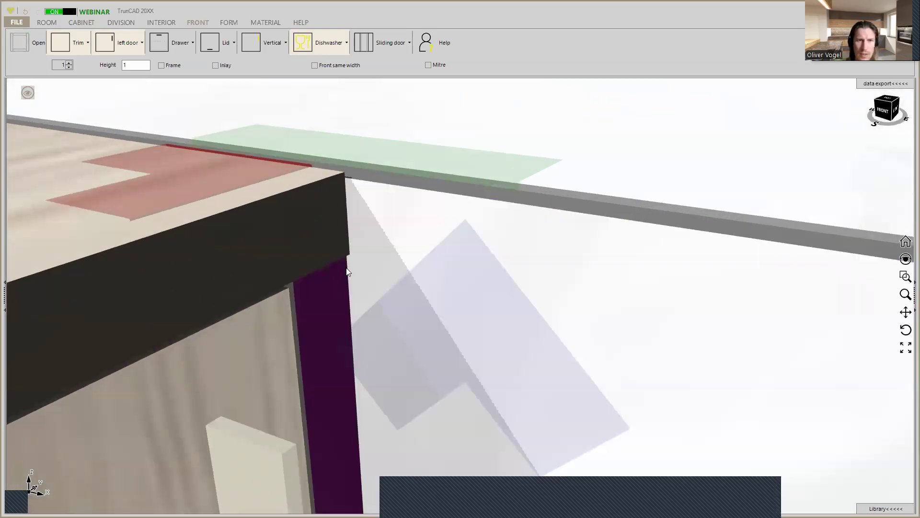
scroll(346, 268, "down", 3)
mouse_move(346, 268)
middle_mouse_down()
mouse_move(340, 253)
mouse_move(339, 264)
middle_mouse_up()
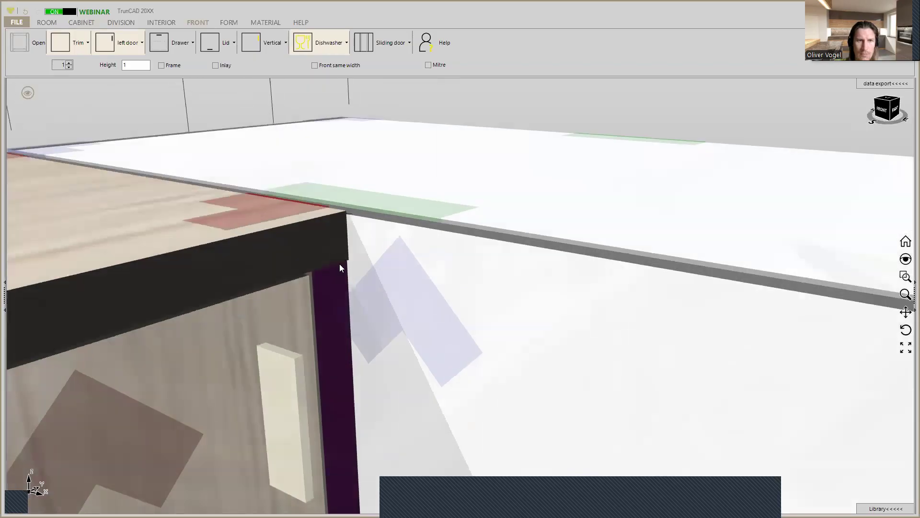
Check the right trim's width and offset settings, and inspect its dimensions in the part drawing
left_click(78, 22)
left_click(326, 43)
mouse_move(332, 102)
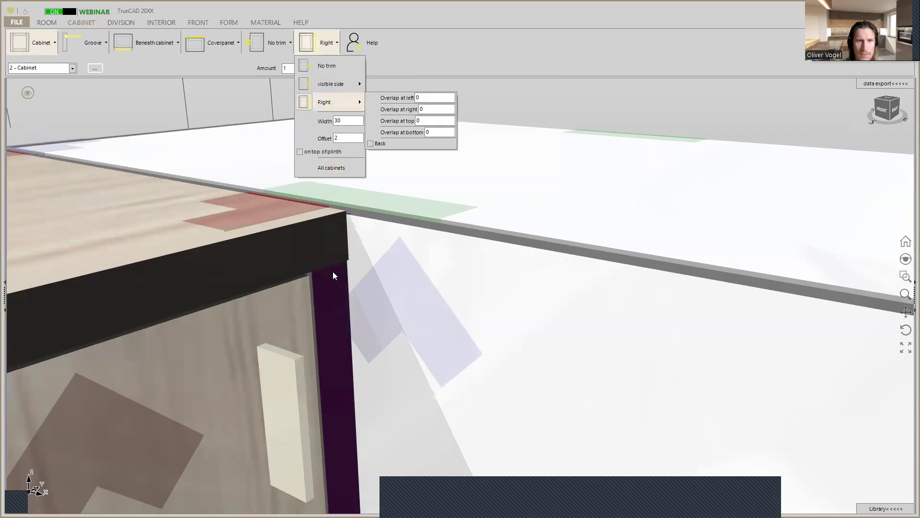
left_click(334, 276)
double_click(333, 272)
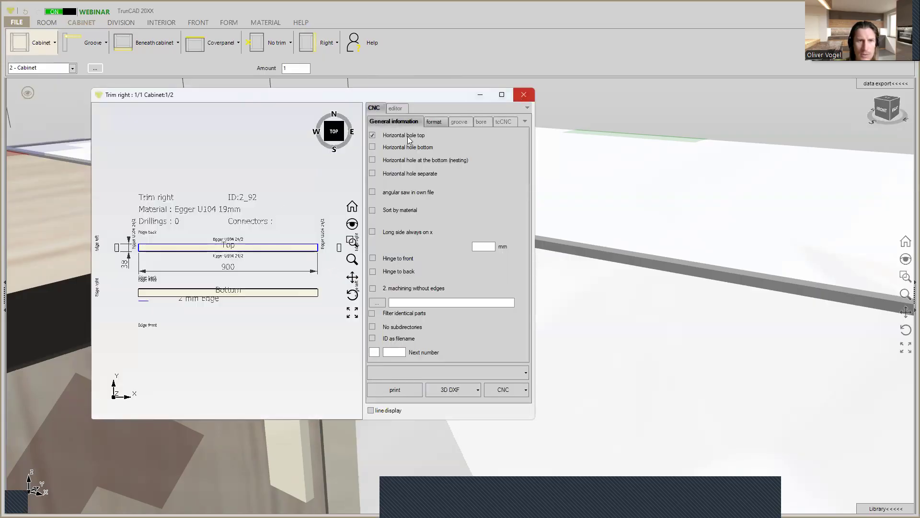
scroll(179, 237, "up", 2)
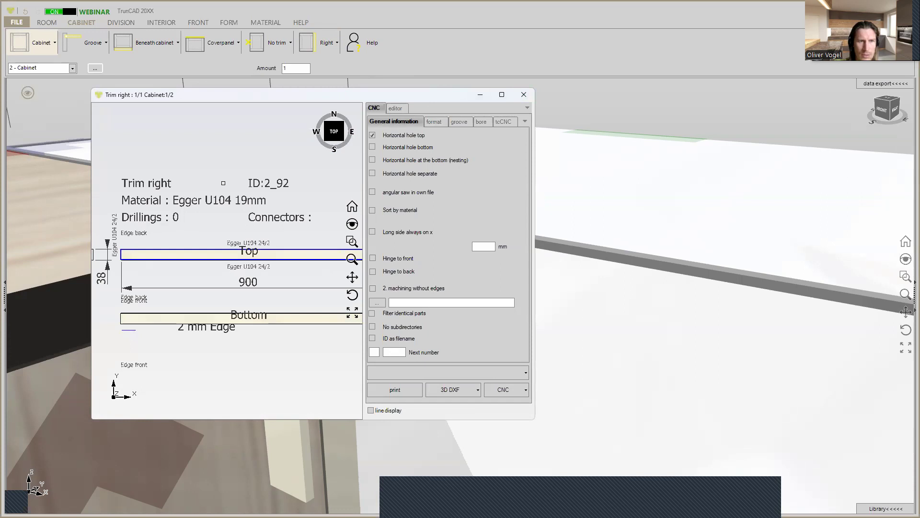
scroll(293, 216, "down", 2)
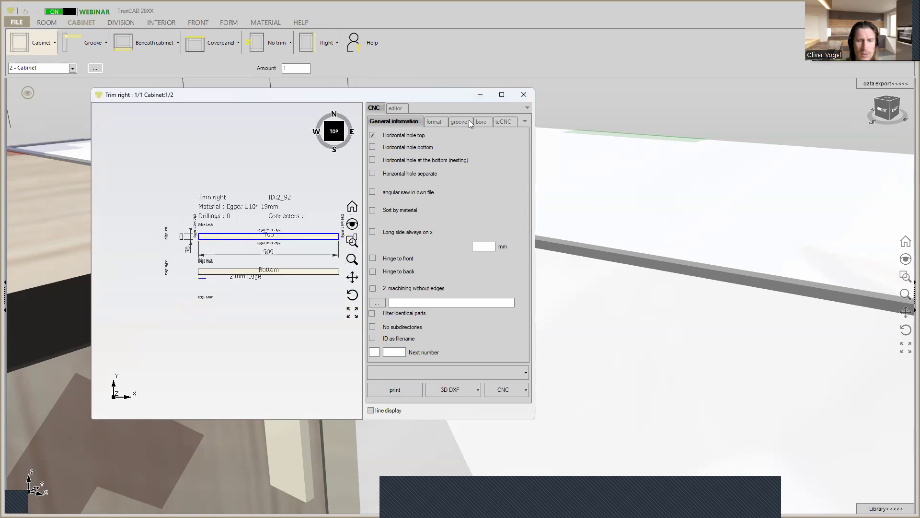
left_click(524, 95)
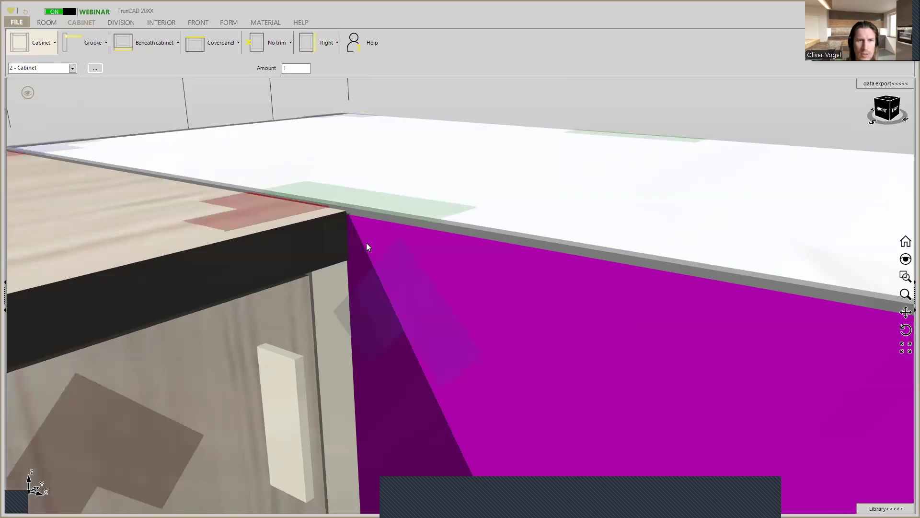
Measure from the right trim's upper front corner to the white cabinet's rear top corner beside the worktop
middle_click_drag(366, 244, 434, 325)
middle_click_drag(393, 249, 354, 292)
middle_click_drag(361, 204, 446, 446)
scroll(200, 192, "up", 5)
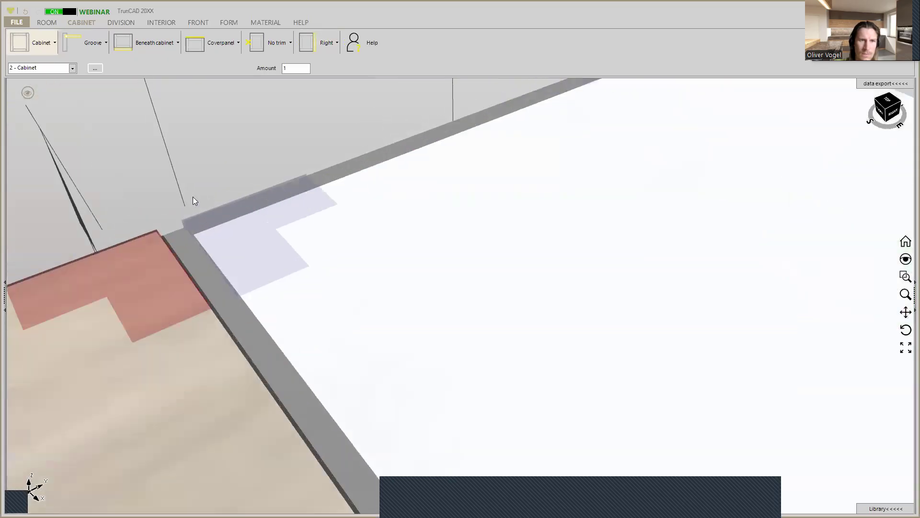
scroll(167, 222, "up", 1)
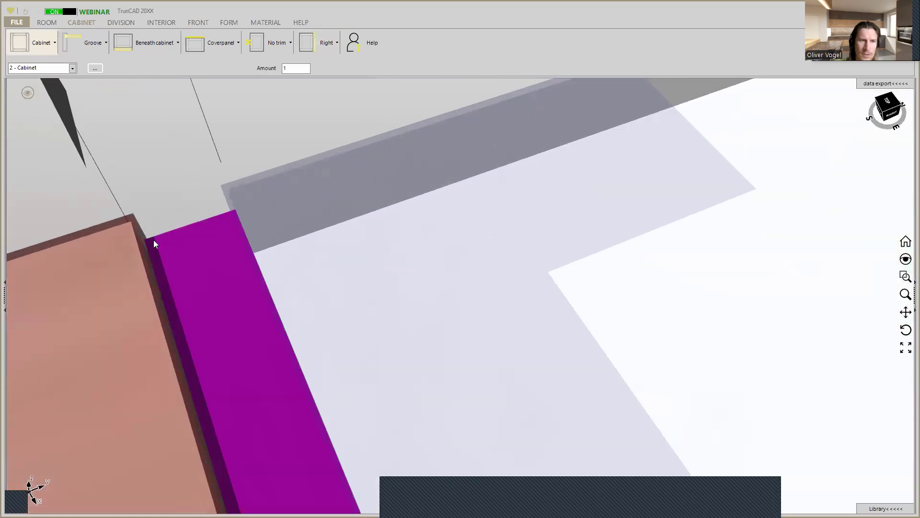
left_click(148, 240)
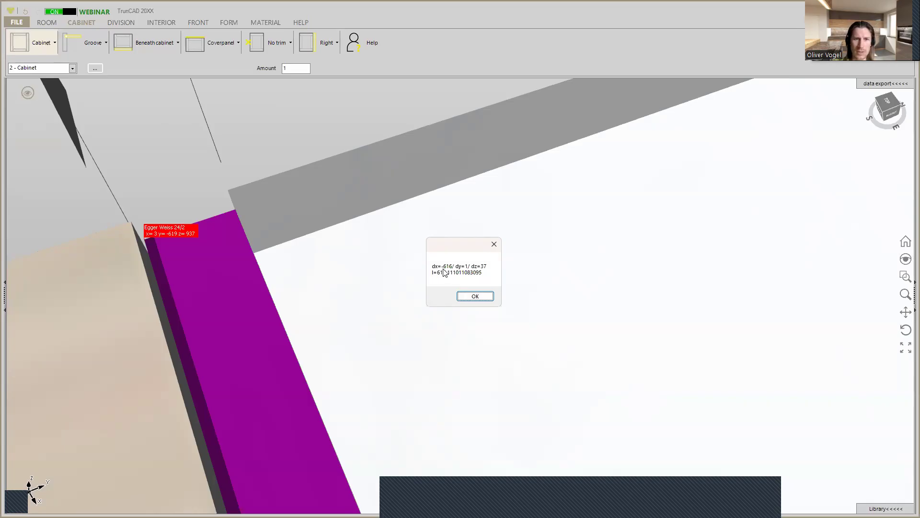
left_click(475, 296)
Replace the white corner cabinet's existing front with a front trim that has a width of 656
scroll(442, 285, "down", 10)
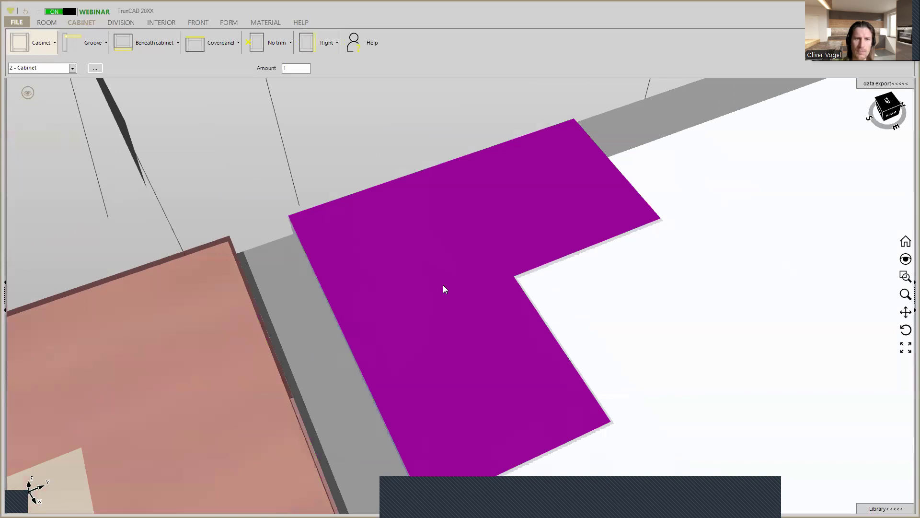
scroll(443, 285, "down", 10)
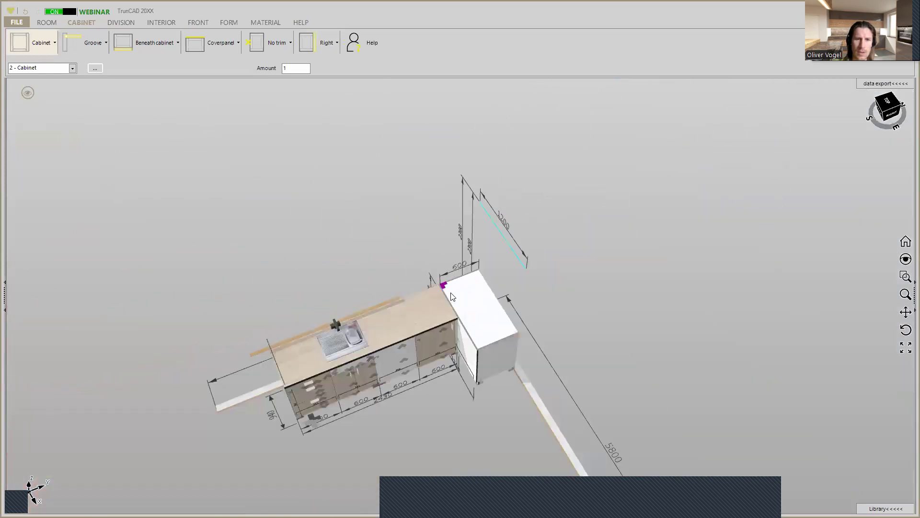
middle_click_drag(449, 292, 459, 265)
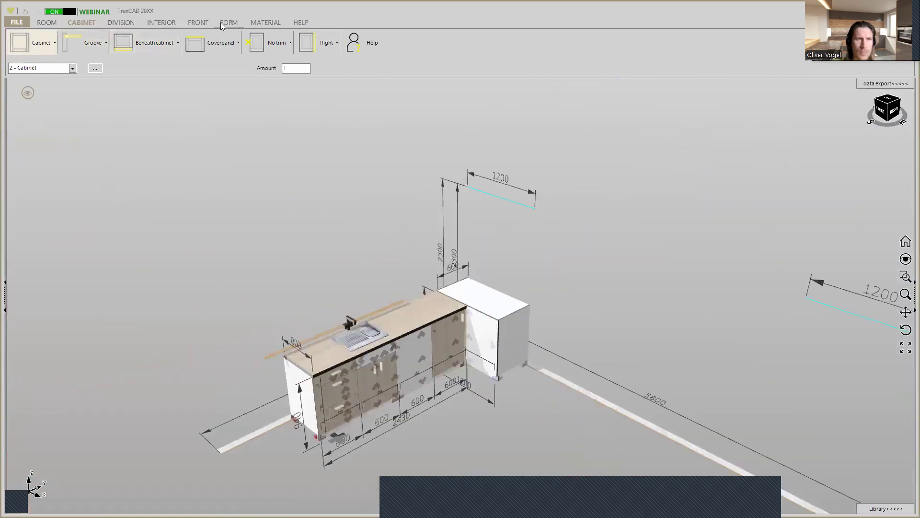
left_click(206, 24)
left_click(88, 43)
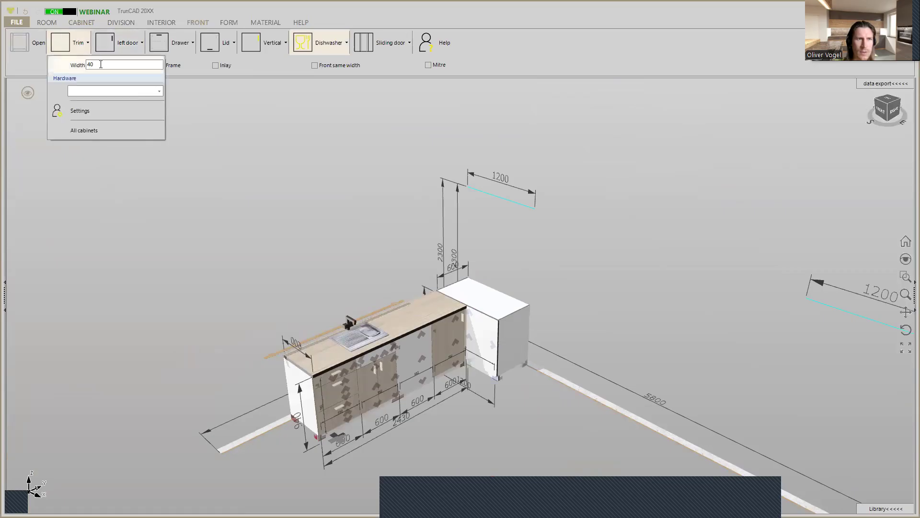
type("656")
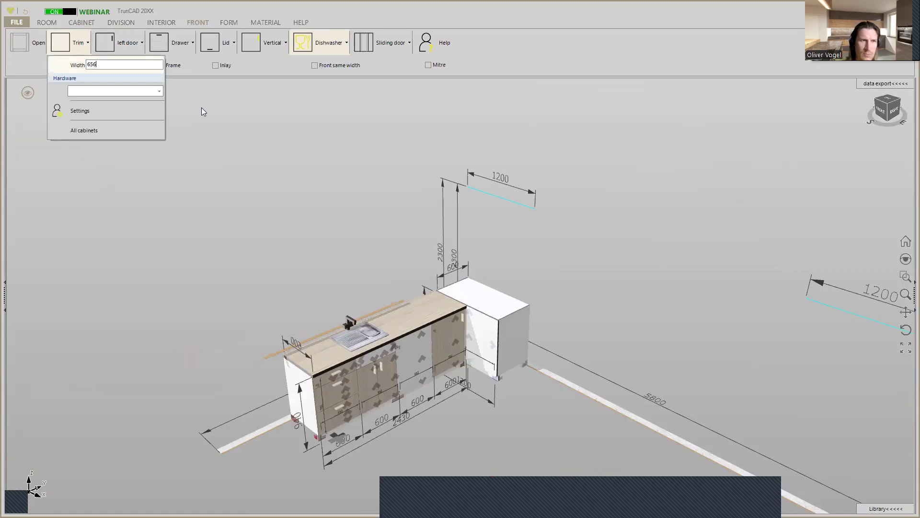
scroll(472, 322, "up", 4)
scroll(519, 339, "up", 3)
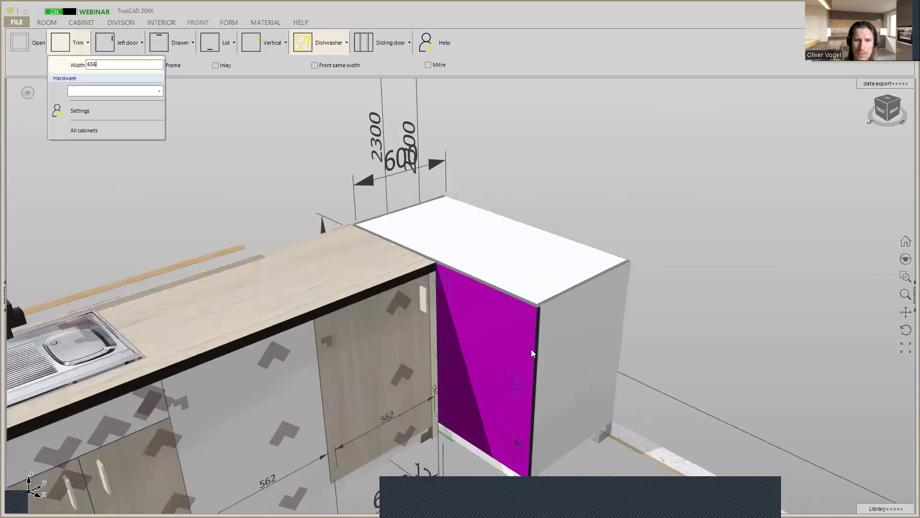
right_click(523, 388)
left_click(477, 444)
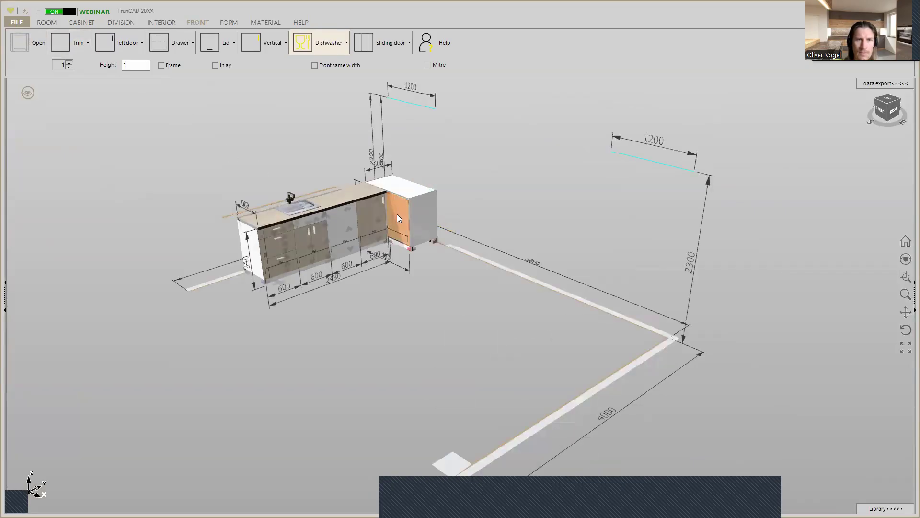
Add a right door to the remaining front opening of the white corner cabinet, beside its front trim
scroll(395, 190, "up", 2)
scroll(402, 206, "up", 3)
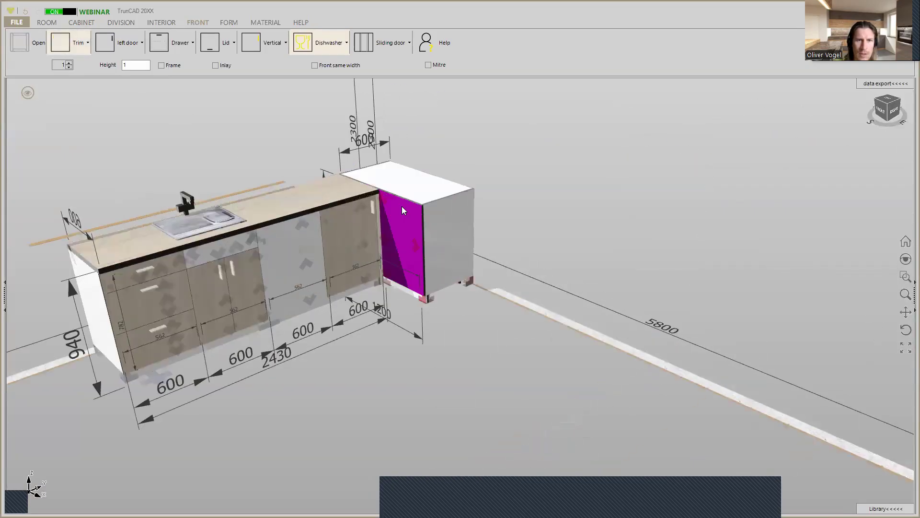
left_click(128, 42)
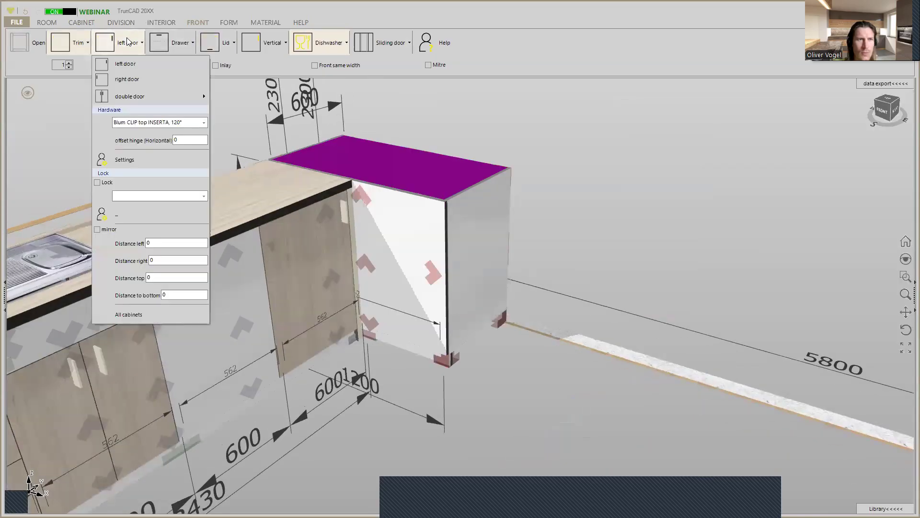
left_click(127, 79)
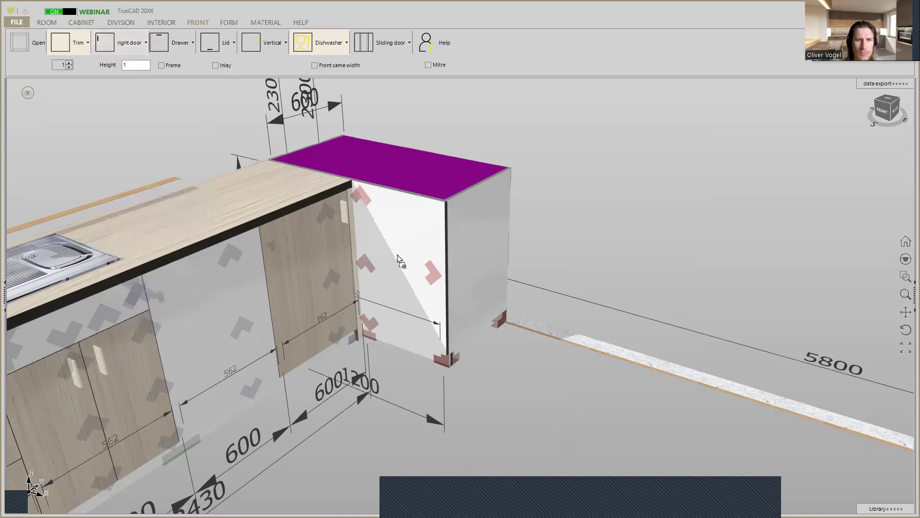
left_click(436, 271)
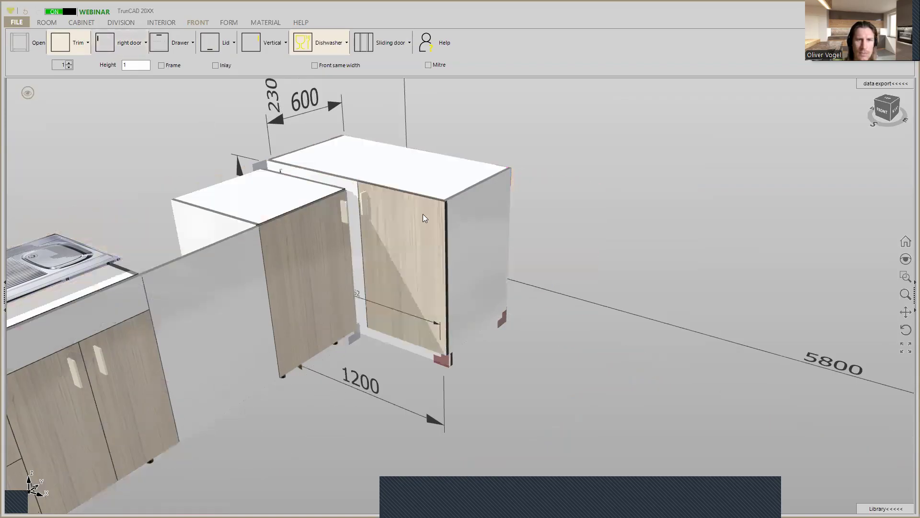
scroll(356, 186, "up", 6)
mouse_move(398, 189)
middle_mouse_down()
mouse_move(409, 181)
mouse_move(398, 203)
middle_mouse_up()
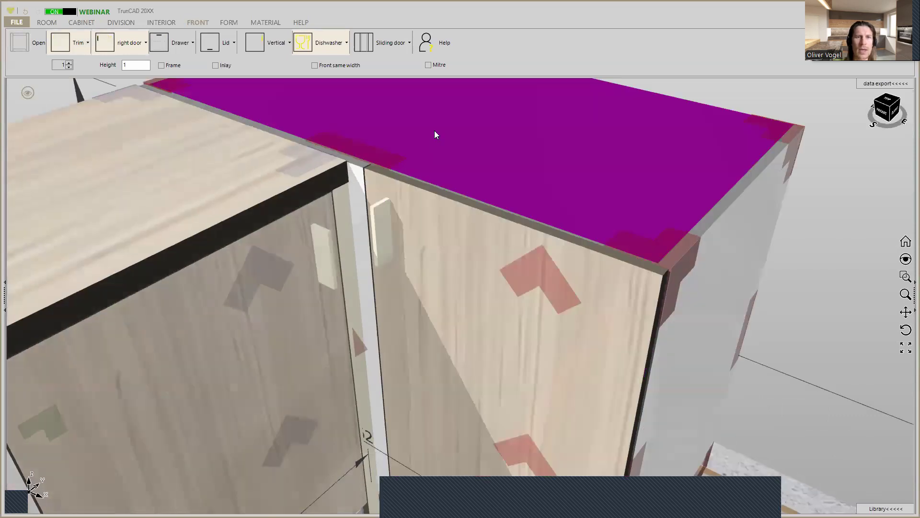
Add a cover panel 40 high with a front overlap of 21 on top of the white corner cabinet
scroll(435, 131, "down", 5)
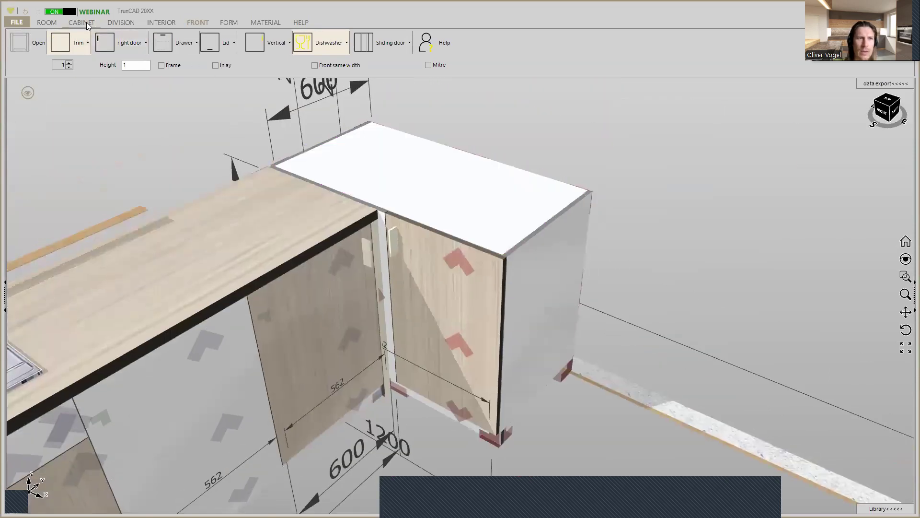
left_click(91, 24)
left_click(213, 46)
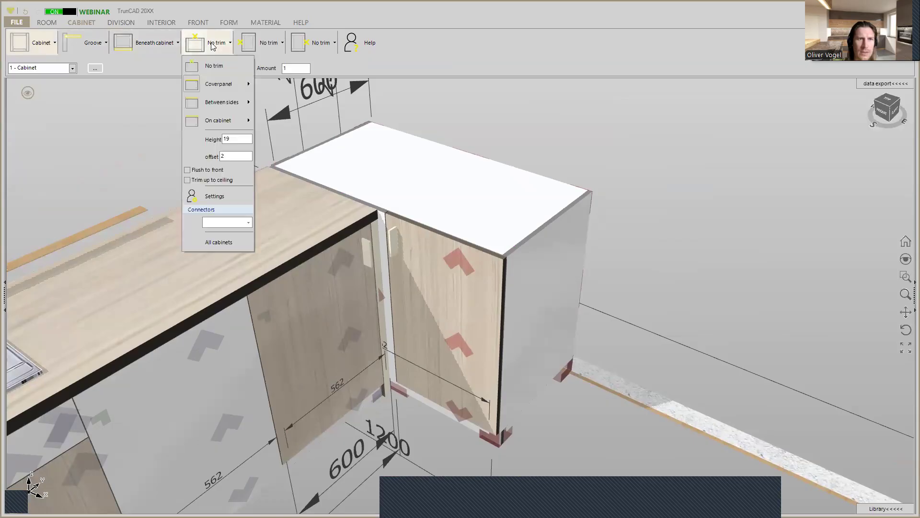
mouse_move(213, 84)
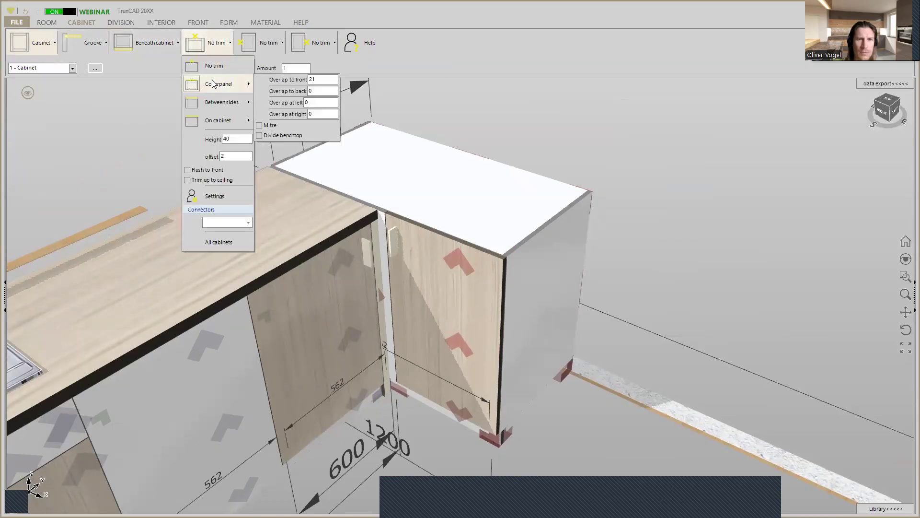
left_click(213, 84)
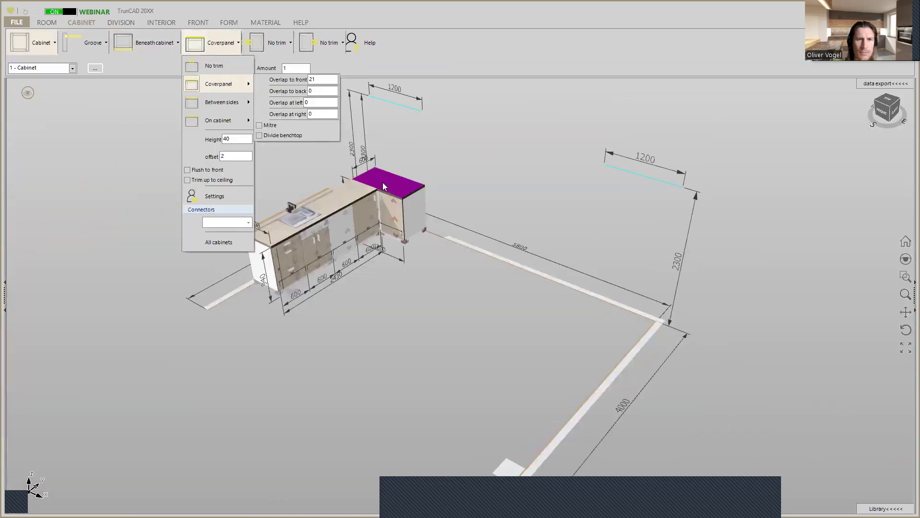
scroll(382, 182, "up", 3)
scroll(382, 182, "up", 5)
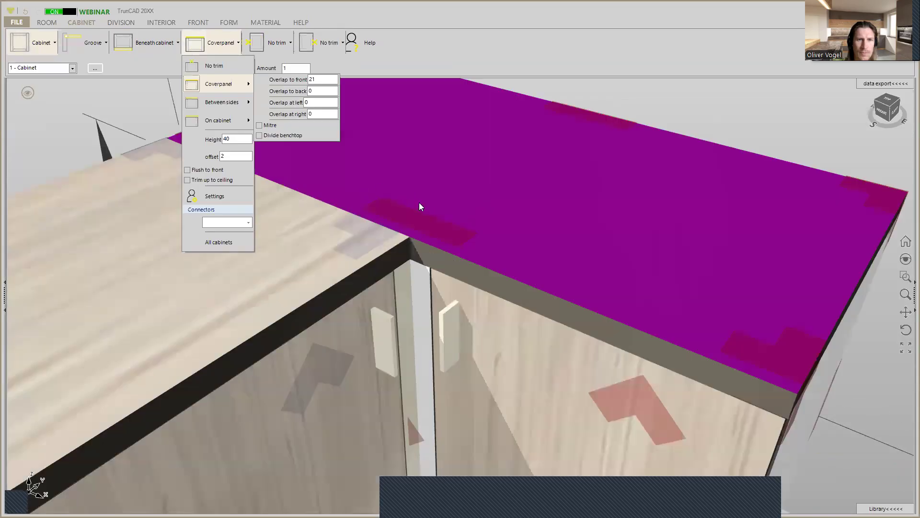
middle_click_drag(422, 202, 411, 198)
mouse_move(422, 185)
middle_mouse_down()
mouse_move(437, 186)
mouse_move(397, 173)
mouse_move(424, 186)
middle_mouse_up()
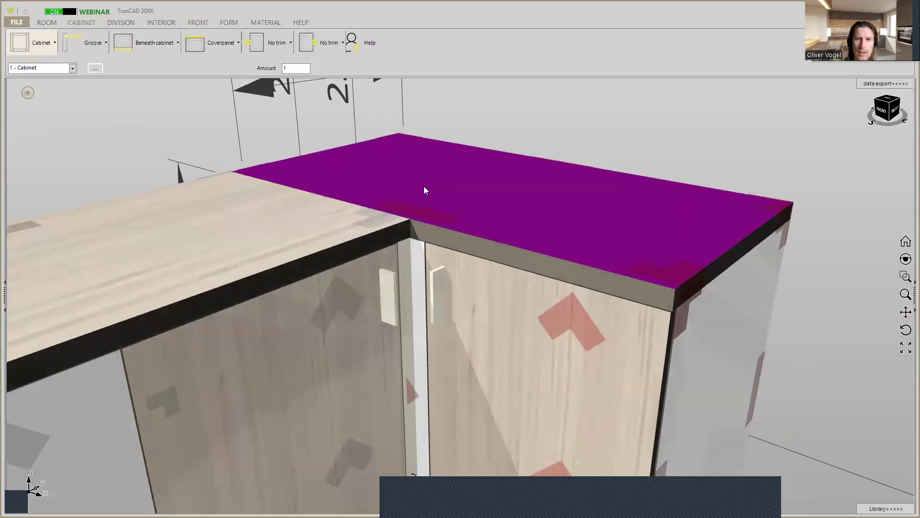
scroll(424, 186, "down", 3)
middle_click_drag(608, 164, 602, 181)
scroll(581, 180, "down", 2)
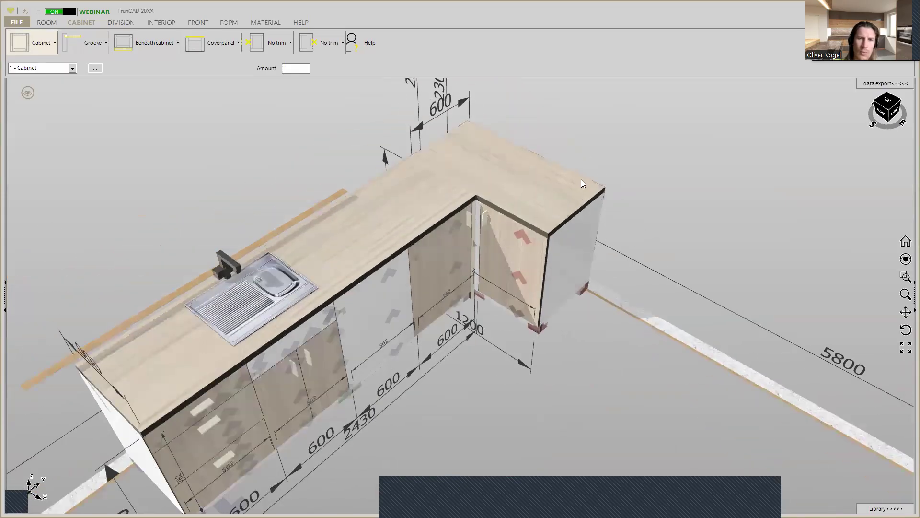
scroll(579, 179, "down", 2)
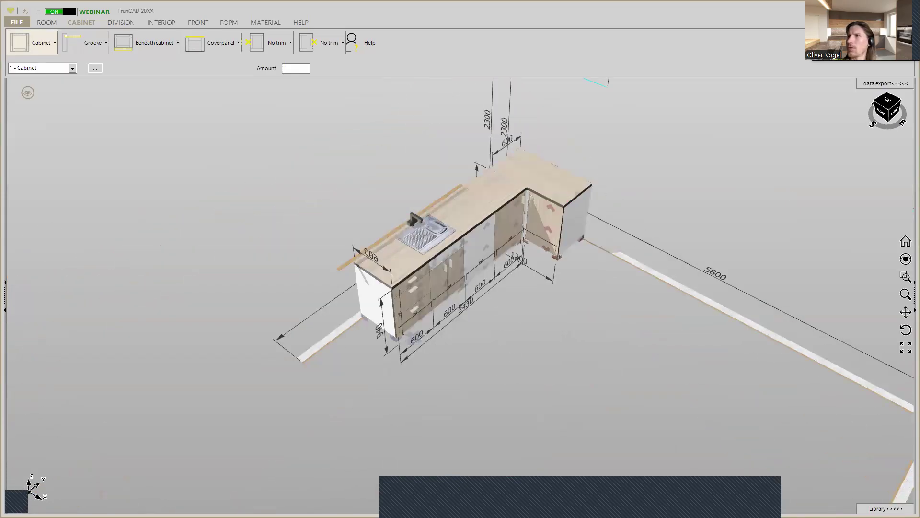
Read the coordinates of the lower rear corner of the left side panel at the cabinet row's free end
middle_click_drag(585, 372, 413, 345)
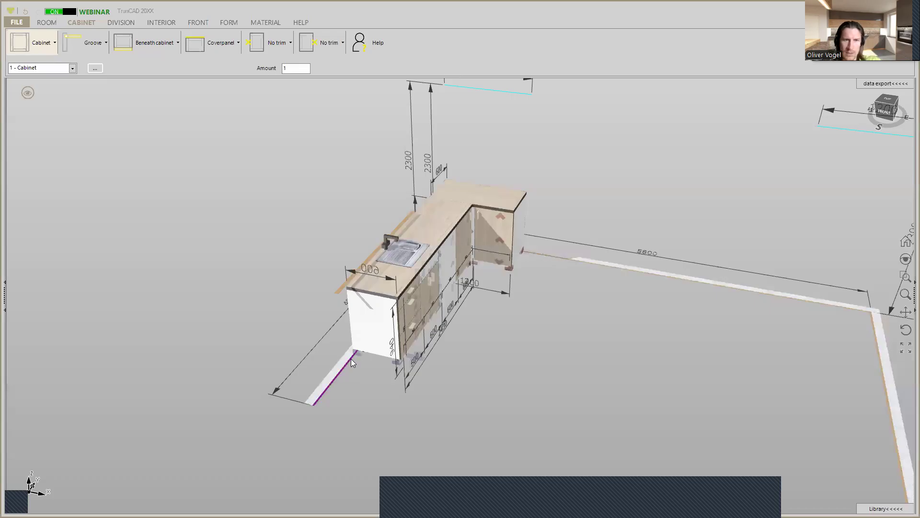
middle_click_drag(371, 298, 358, 295)
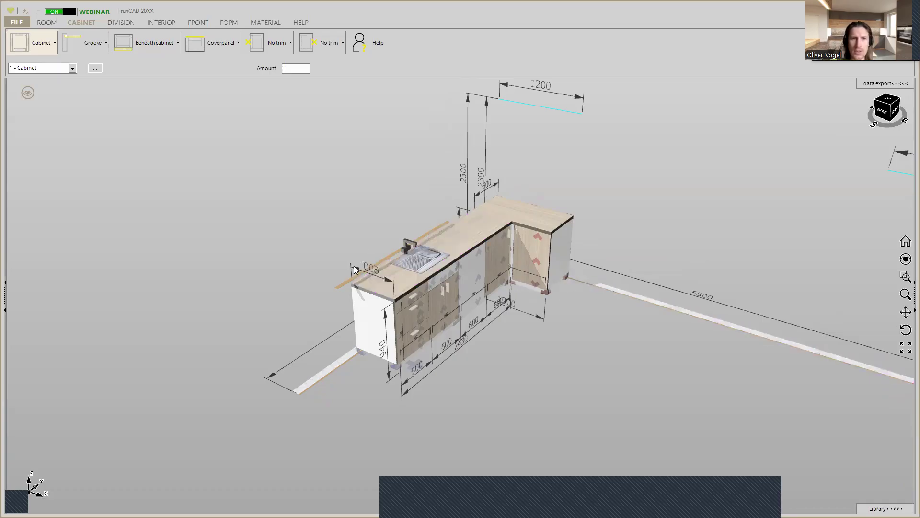
scroll(568, 266, "up", 4)
middle_click_drag(600, 284, 614, 291)
scroll(614, 292, "down", 4)
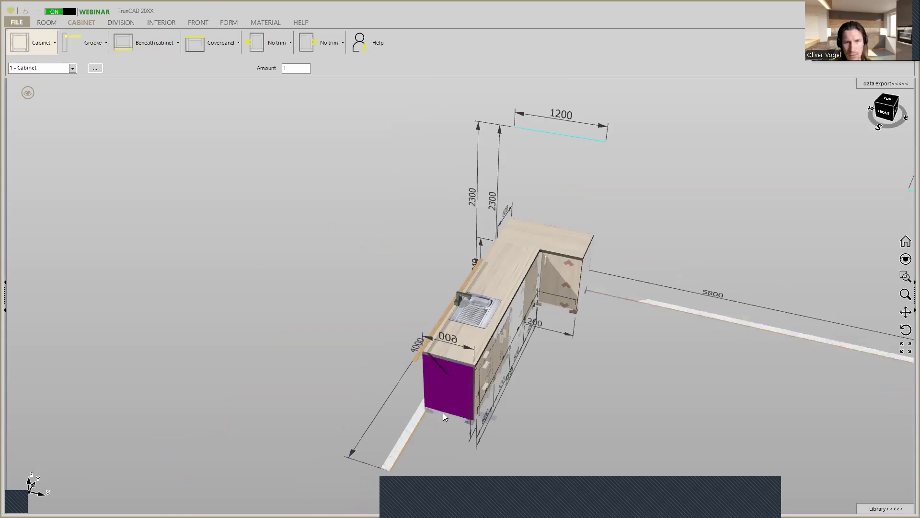
scroll(441, 413, "up", 2)
scroll(439, 410, "up", 5)
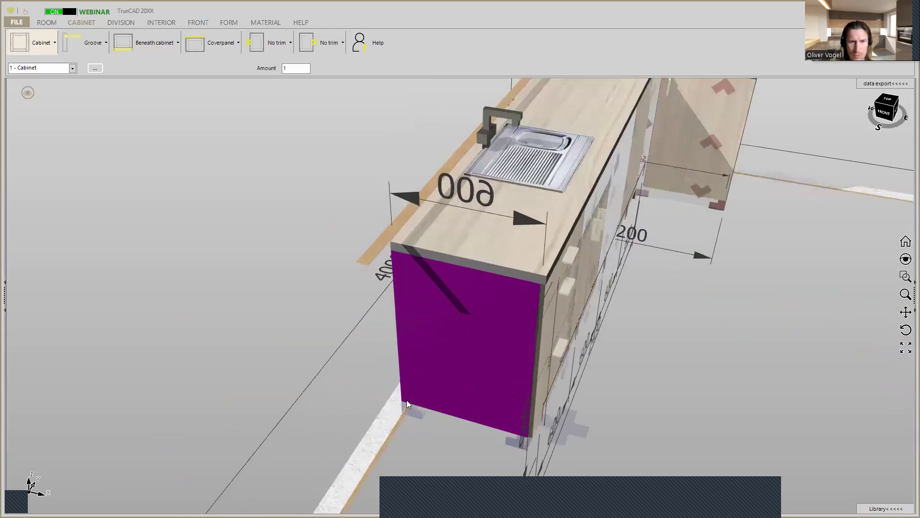
scroll(406, 400, "up", 2)
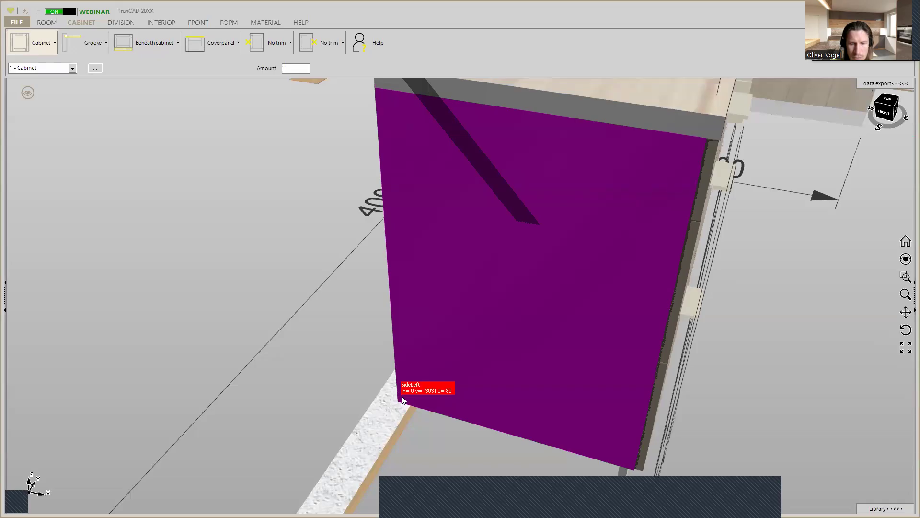
scroll(402, 396, "down", 5)
middle_click_drag(406, 398, 382, 396)
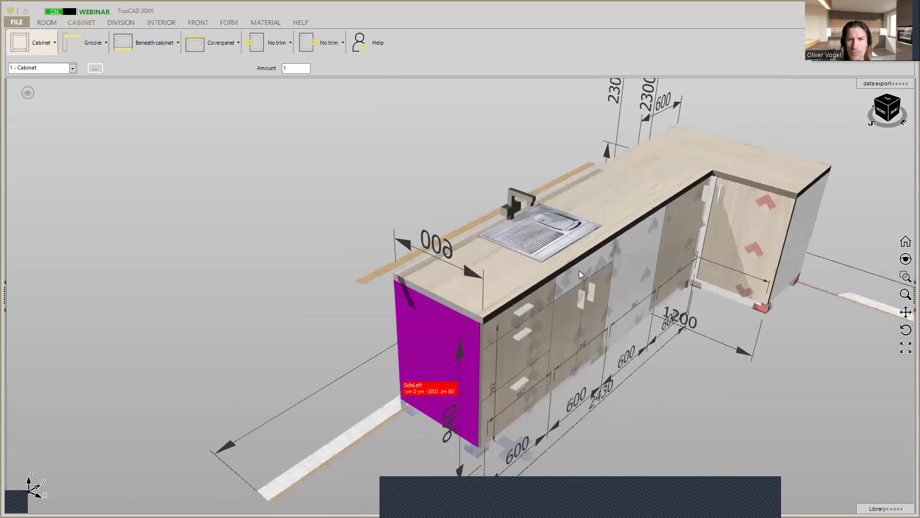
scroll(578, 270, "down", 3)
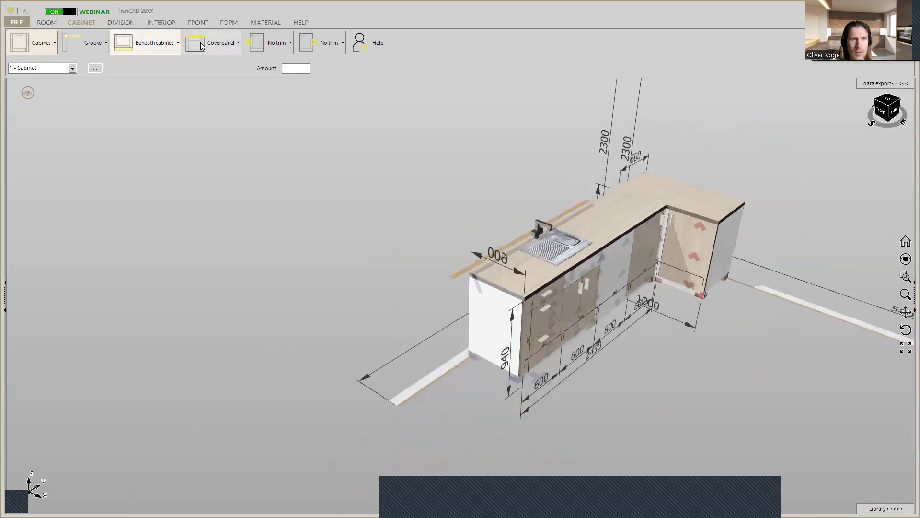
Define the next cabinet with width 621, height 900, distance left 0 and distance to back 3031
left_click(45, 47)
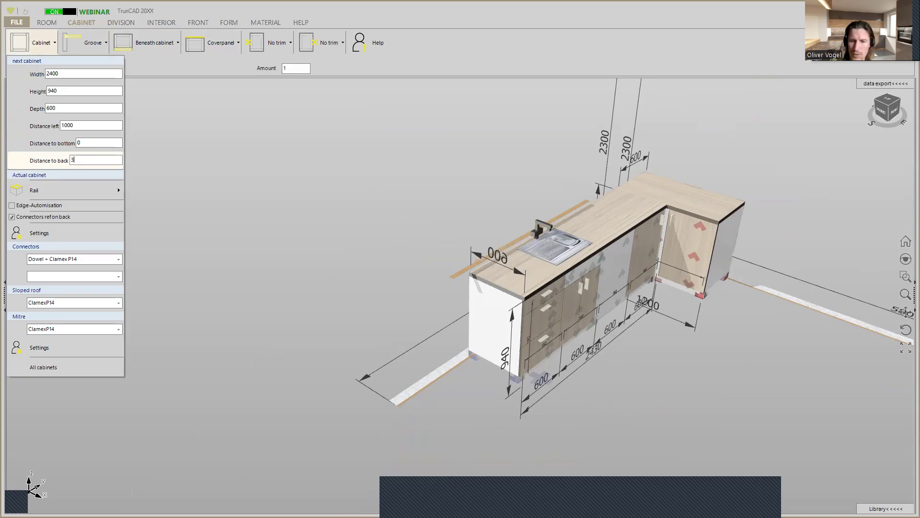
type("1")
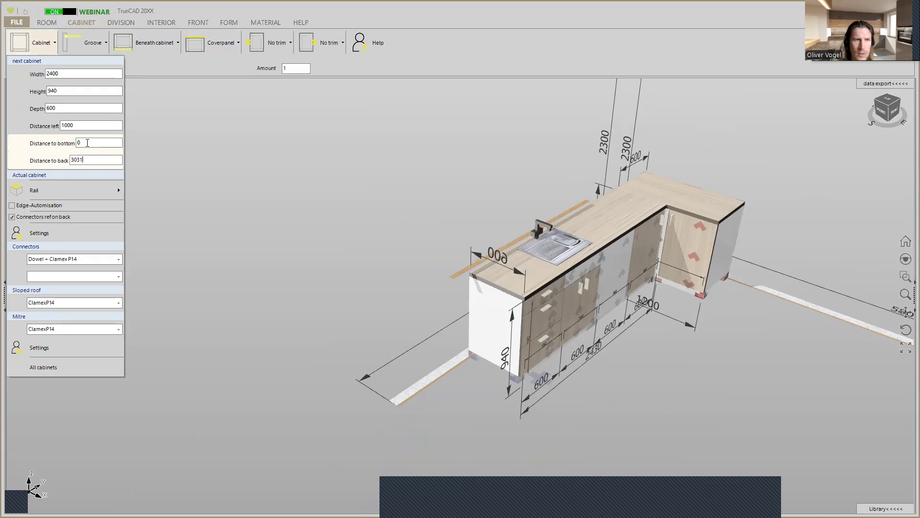
double_click(75, 125)
type("0")
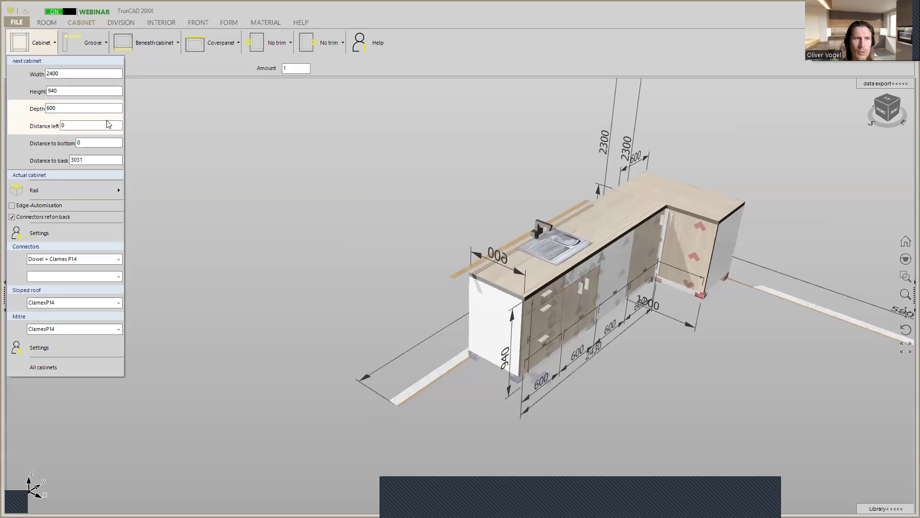
double_click(62, 91)
type("9")
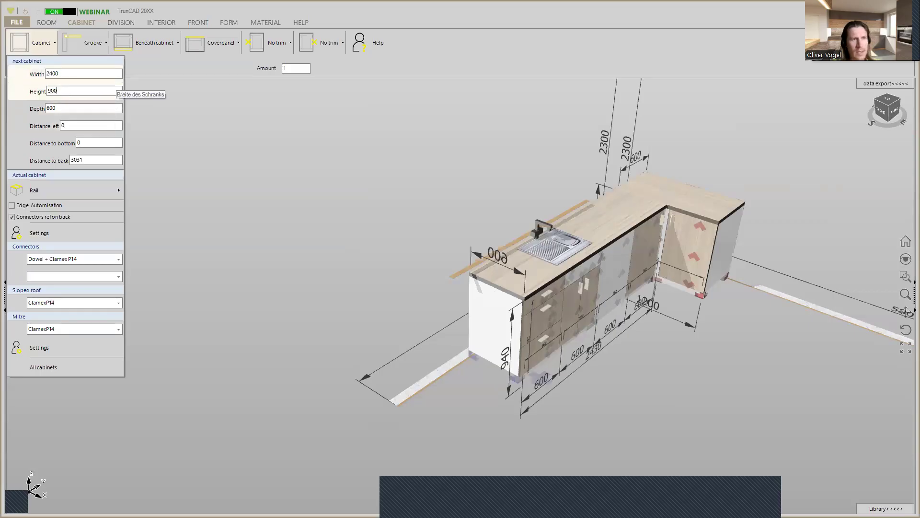
double_click(69, 72)
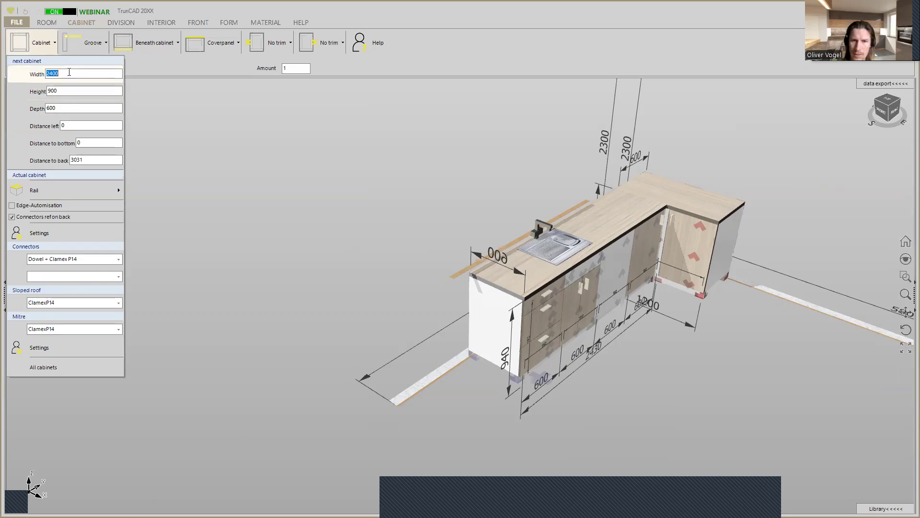
type("621")
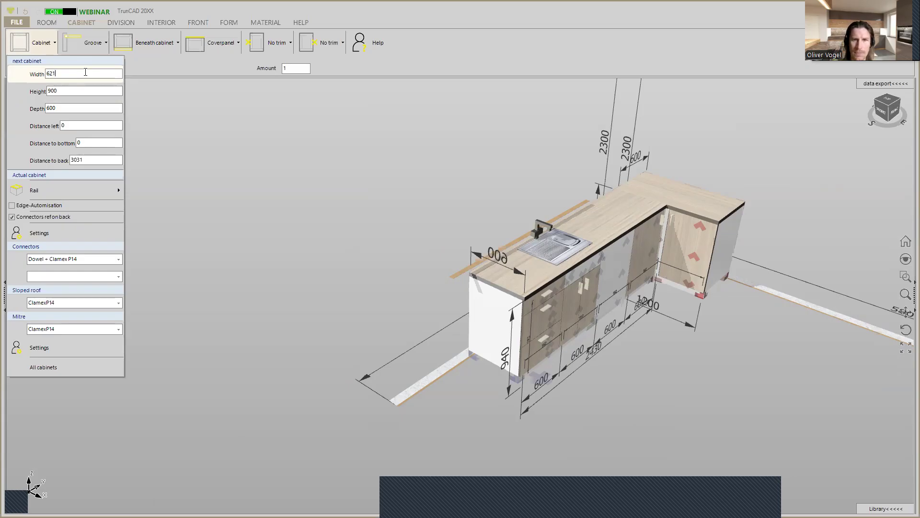
Examine how far the worktop projects past the side panel and drawer fronts at the cabinet row's free end
scroll(533, 293, "up", 3)
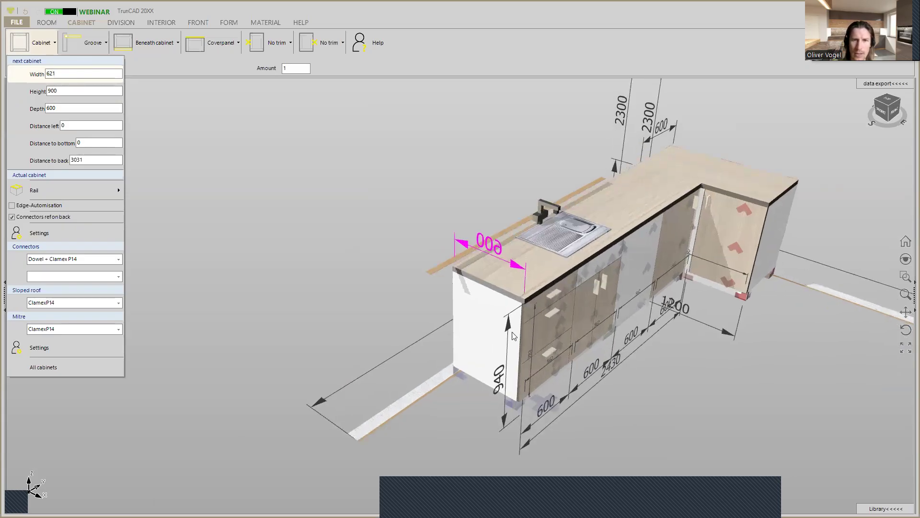
scroll(508, 256, "down", 5)
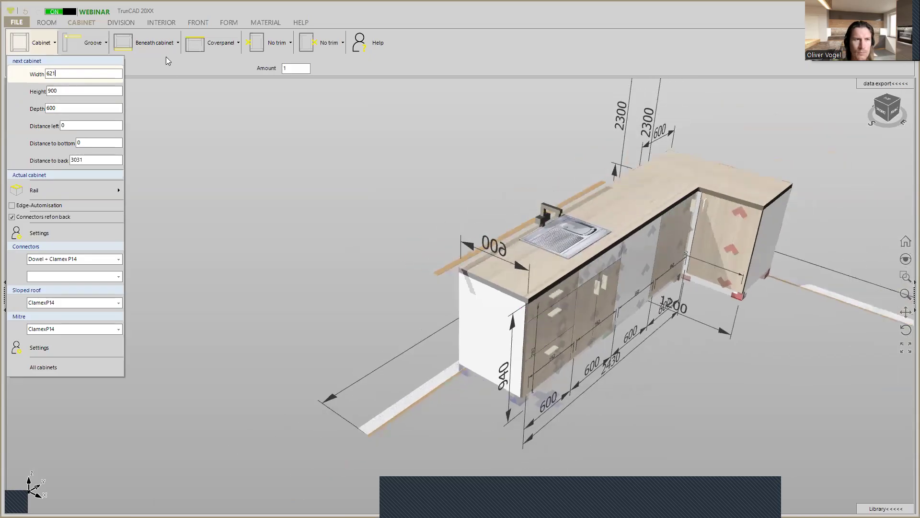
scroll(536, 341, "up", 5)
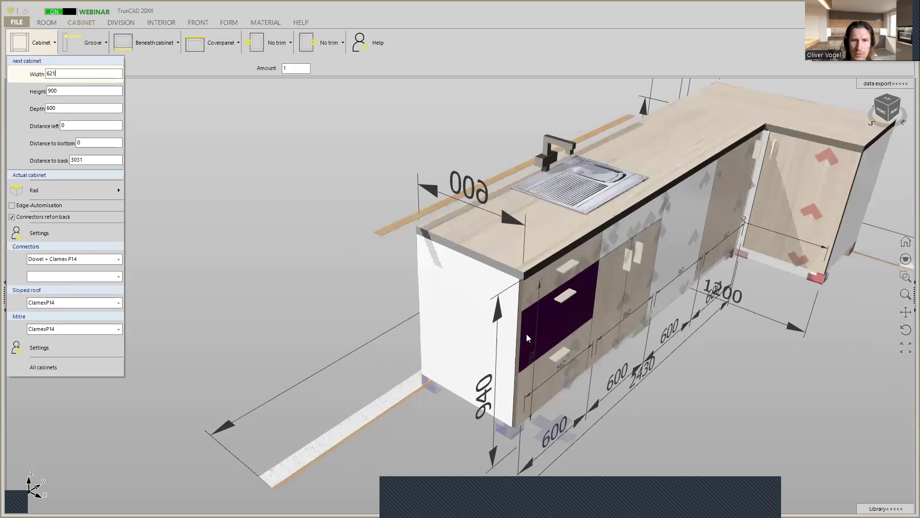
middle_click_drag(509, 204, 522, 250)
scroll(540, 190, "down", 3)
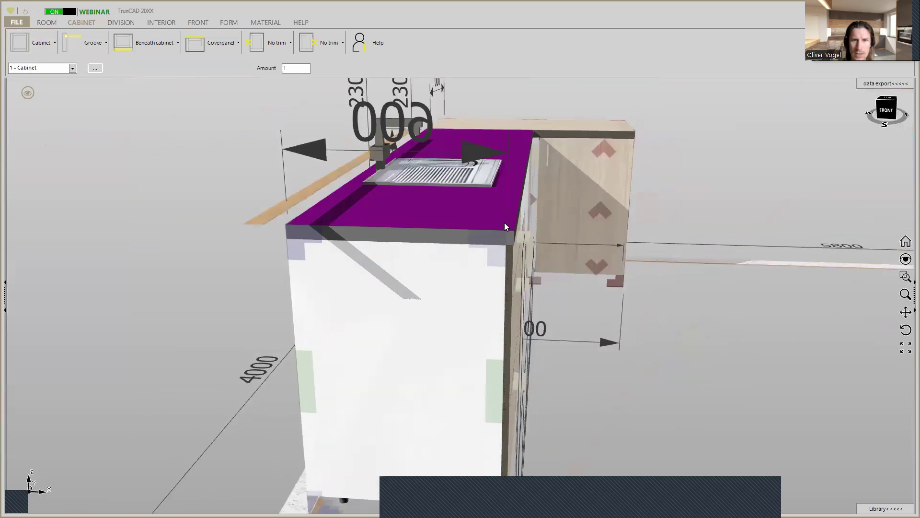
scroll(508, 245, "up", 3)
scroll(507, 245, "down", 3)
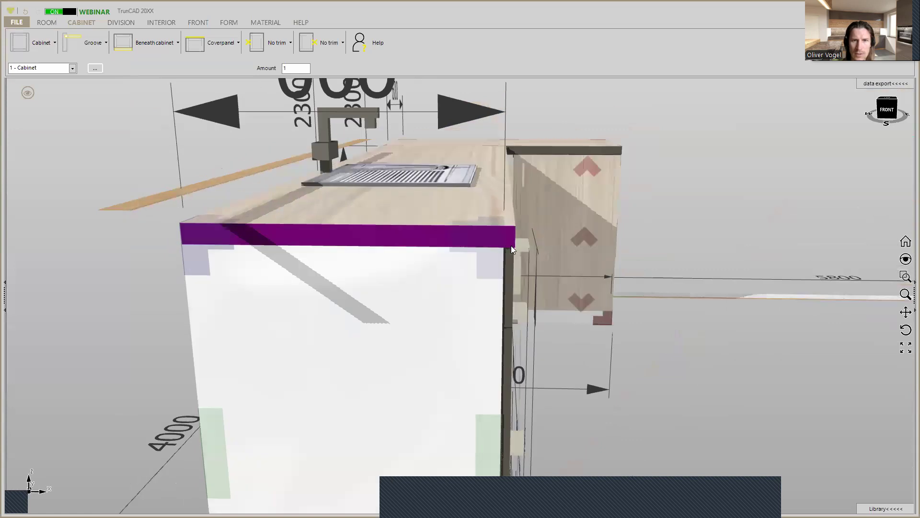
scroll(511, 245, "up", 5)
middle_click_drag(511, 241, 489, 252)
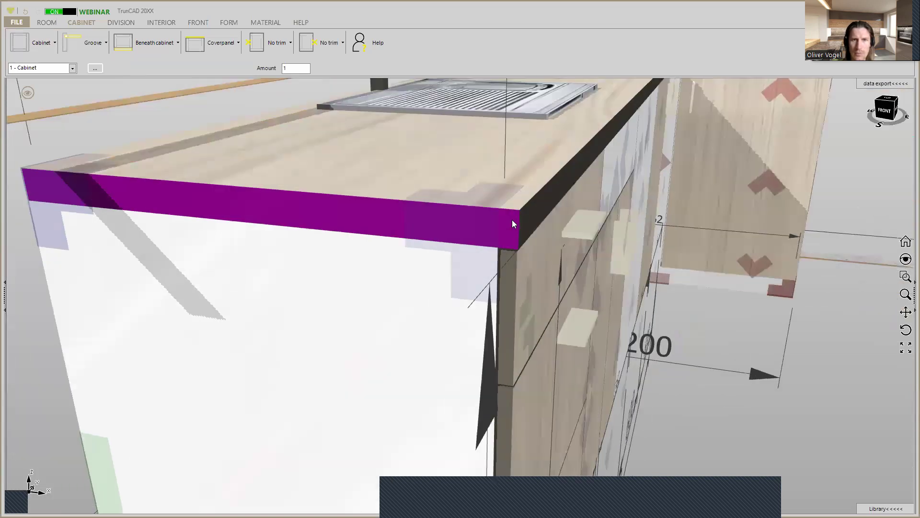
scroll(519, 210, "down", 3)
scroll(518, 211, "down", 2)
scroll(518, 211, "up", 5)
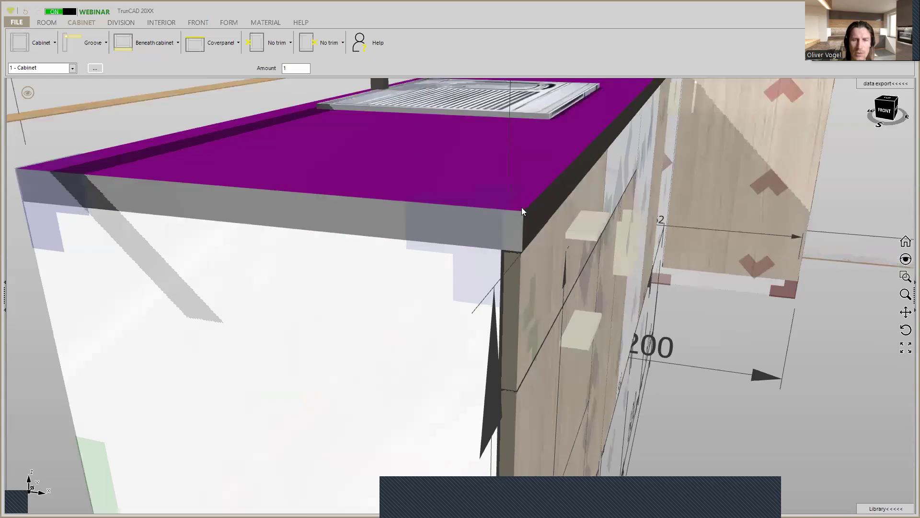
scroll(521, 207, "down", 2)
scroll(518, 207, "down", 2)
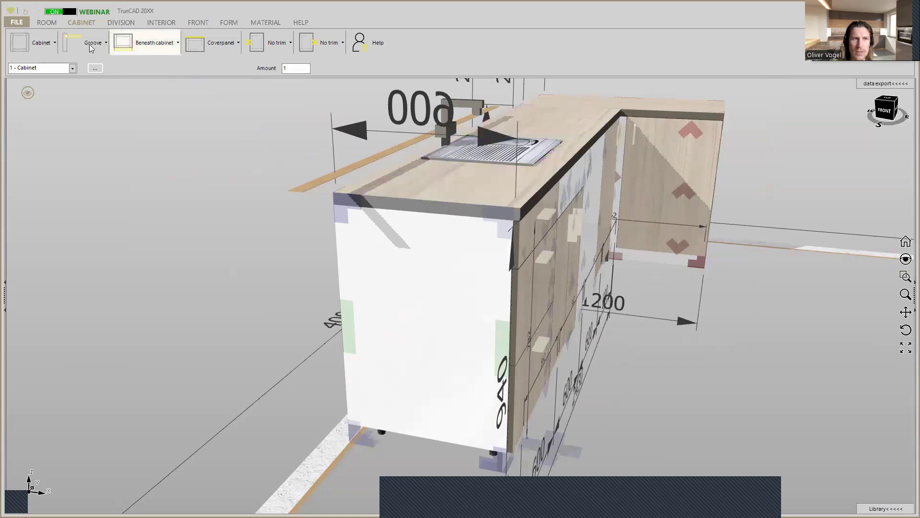
Insert the new 621 wide cabinet against the free end of the cabinet row, referenced to the 5800 wall
left_click(35, 42)
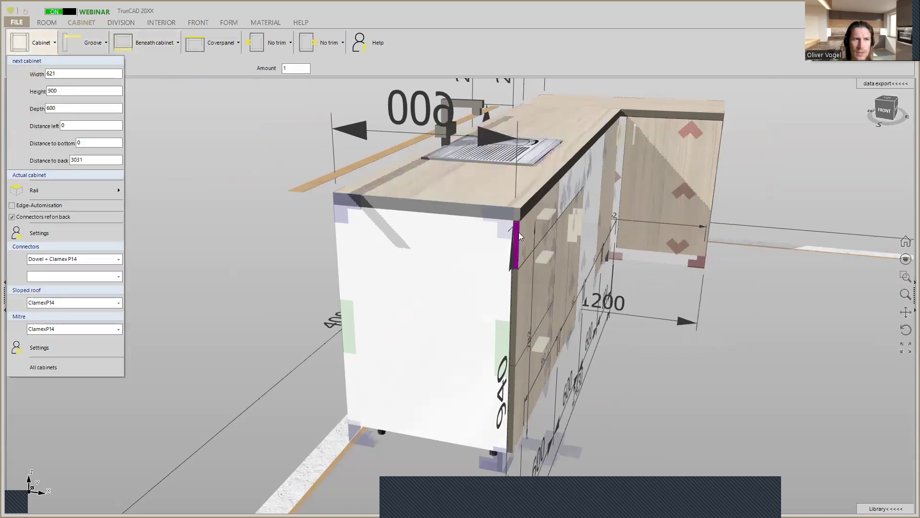
scroll(518, 232, "down", 5)
middle_click_drag(587, 243, 656, 233)
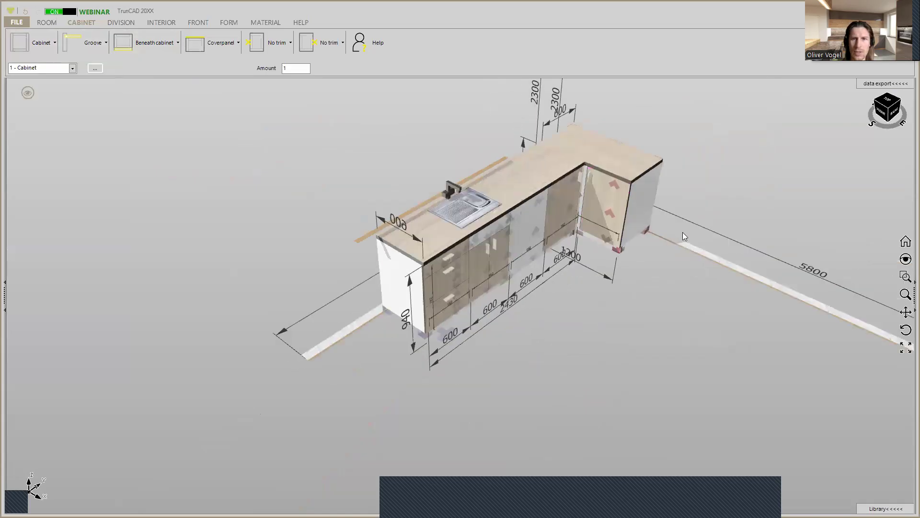
left_click(20, 43)
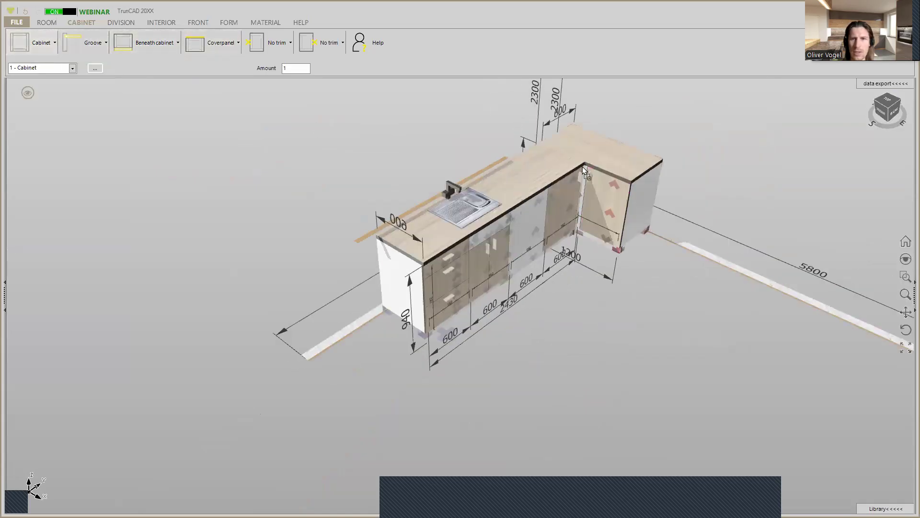
left_click(742, 270)
Examine the joint between the new end cabinet and the existing worktop and drawer cabinet from above and from the front
scroll(262, 237, "up", 3)
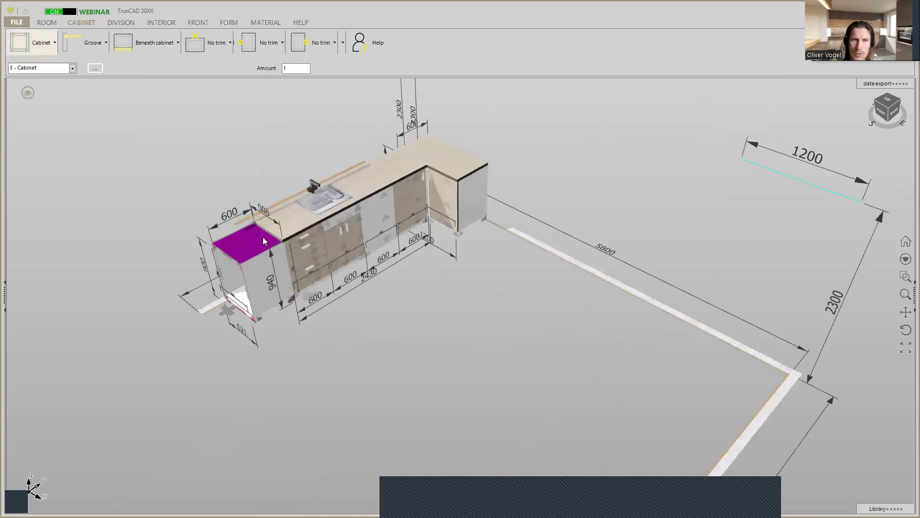
scroll(263, 237, "up", 5)
scroll(302, 291, "up", 3)
middle_click_drag(302, 291, 201, 286)
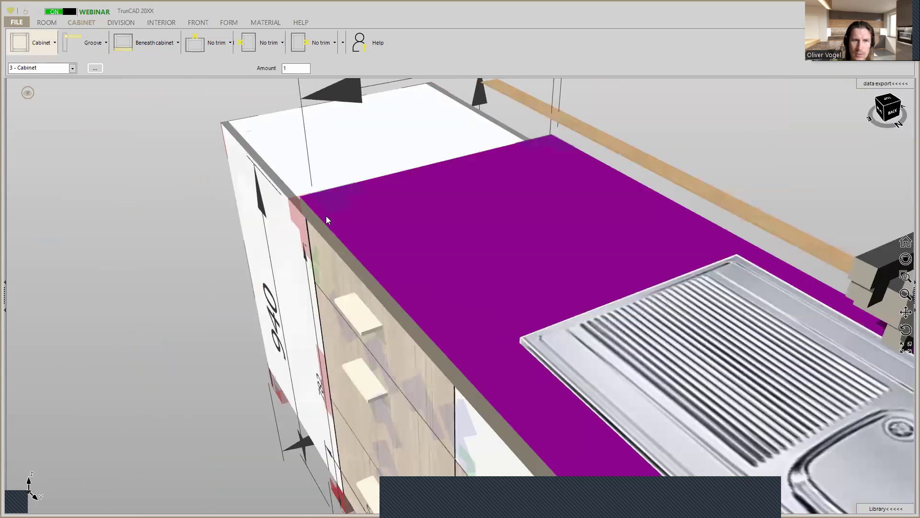
scroll(304, 216, "up", 5)
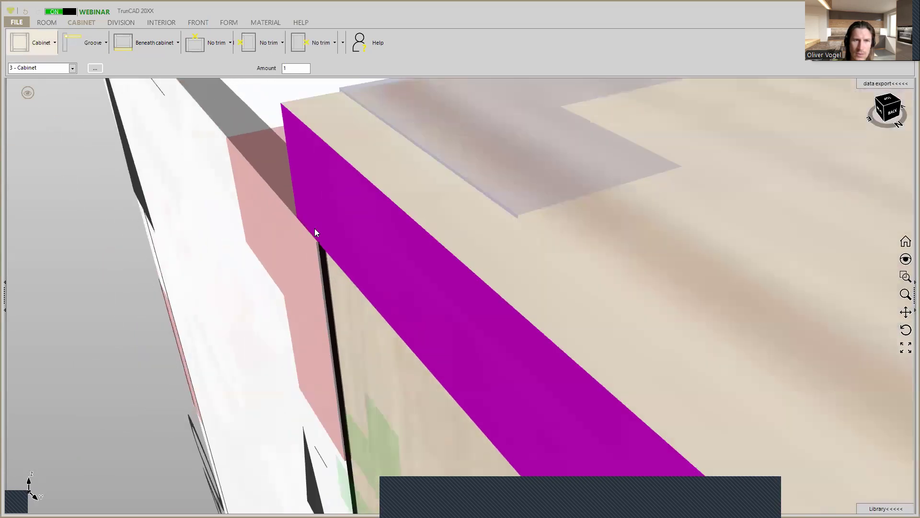
middle_click_drag(315, 229, 386, 211)
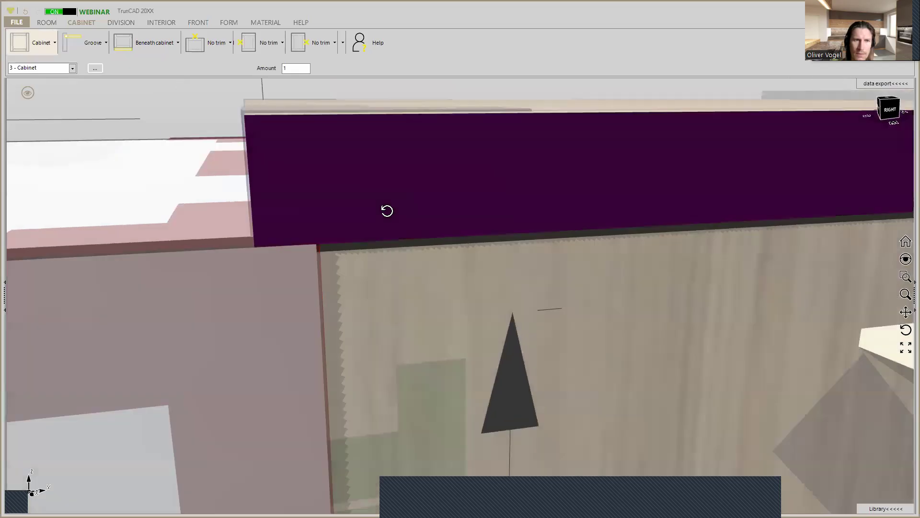
scroll(305, 209, "down", 5)
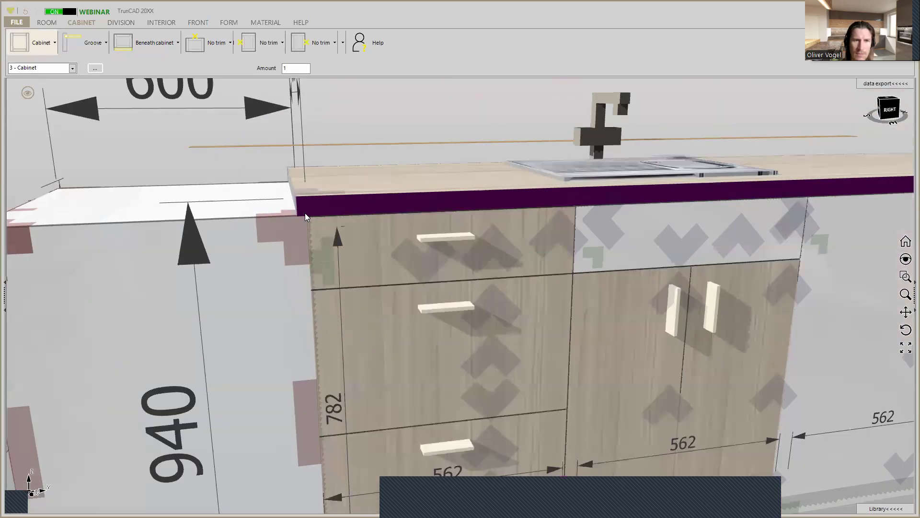
scroll(305, 213, "down", 3)
middle_click_drag(307, 218, 355, 266)
scroll(353, 255, "down", 3)
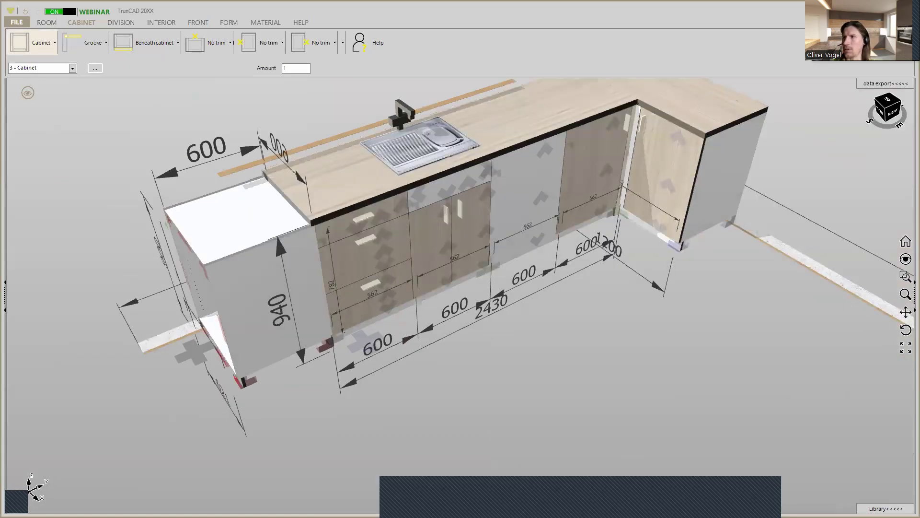
Edit the new end cabinet's distance to back and check its fit against the worktop corner
left_click(198, 356)
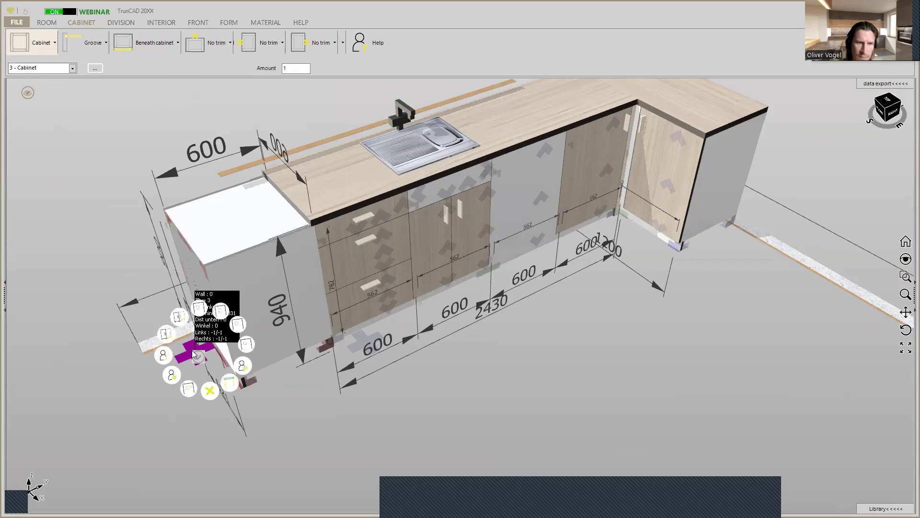
left_click(267, 320)
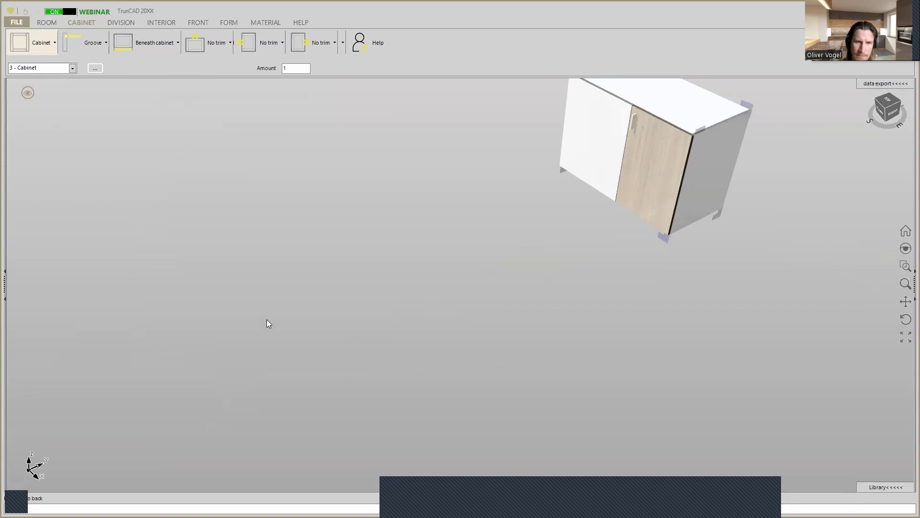
scroll(310, 230, "up", 2)
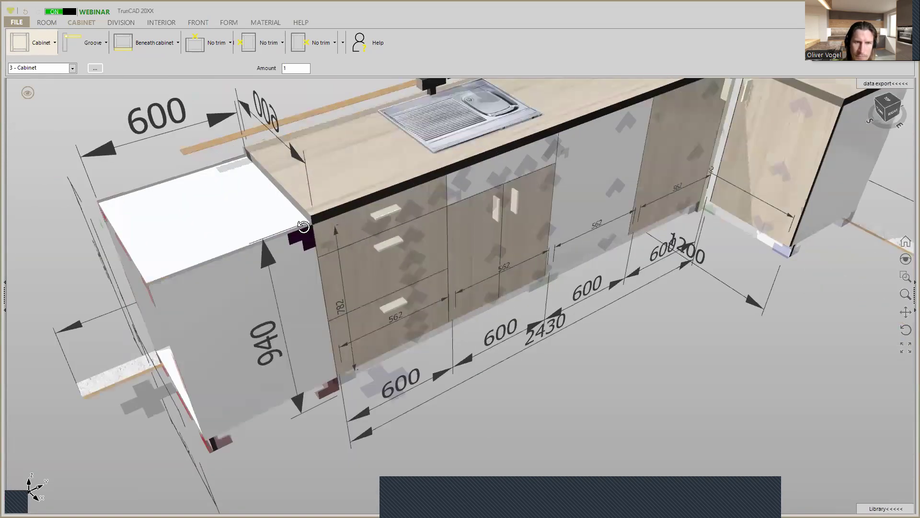
scroll(281, 210, "up", 5)
middle_click_drag(281, 212, 459, 201)
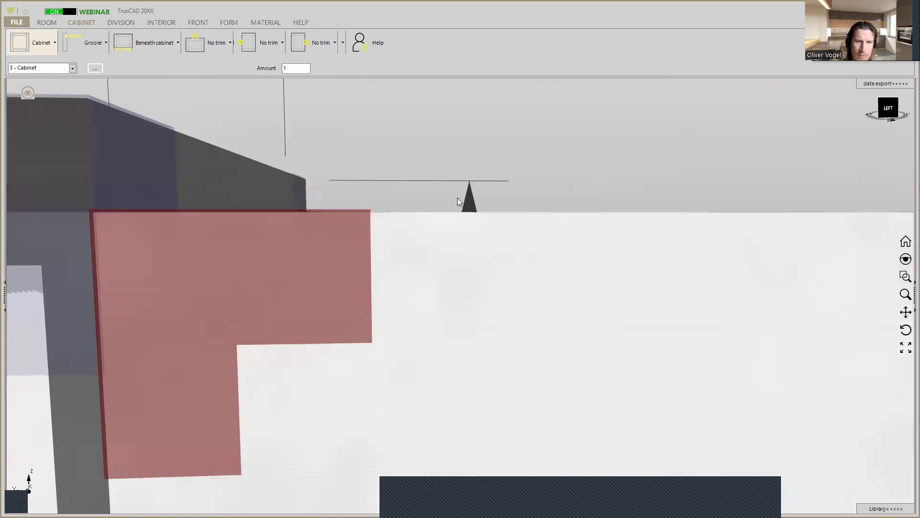
Inspect the end cabinet's open side, long side and plinth area where it meets the drawer cabinet
scroll(454, 205, "down", 5)
scroll(366, 286, "down", 5)
middle_click_drag(366, 286, 386, 248)
scroll(350, 427, "up", 3)
middle_click_drag(351, 427, 290, 469)
scroll(329, 391, "down", 8)
middle_click_drag(367, 336, 356, 355)
scroll(241, 345, "up", 3)
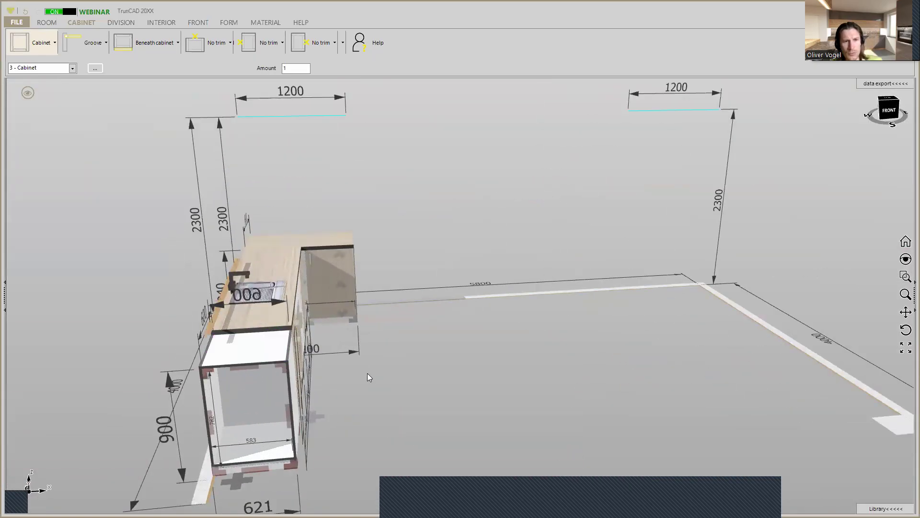
scroll(306, 464, "up", 6)
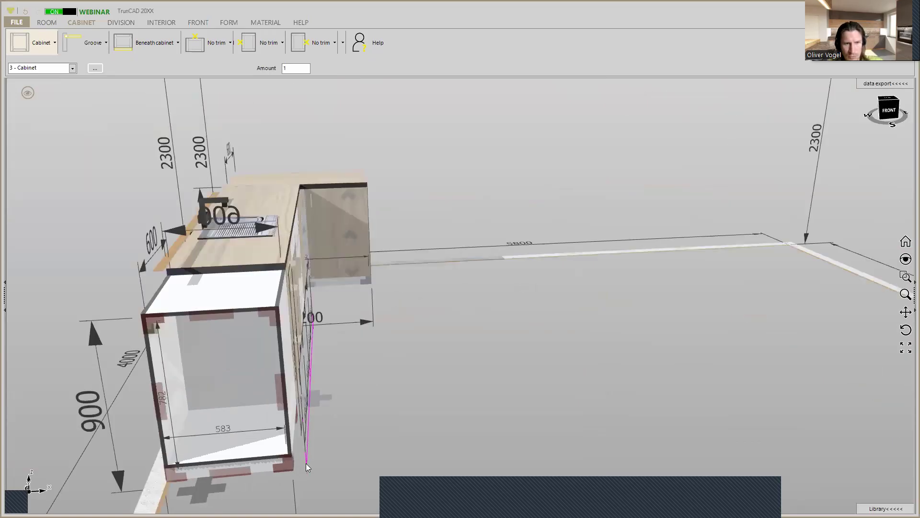
middle_click_drag(315, 463, 284, 386)
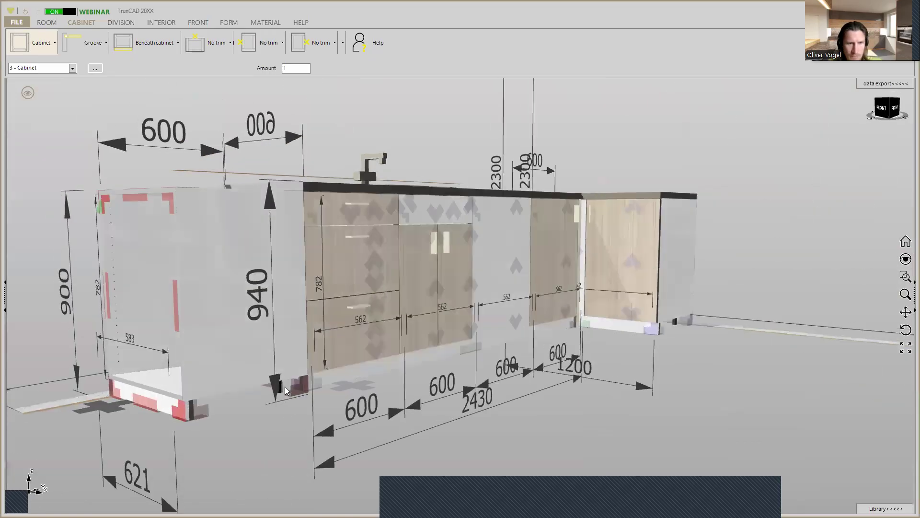
scroll(284, 386, "up", 5)
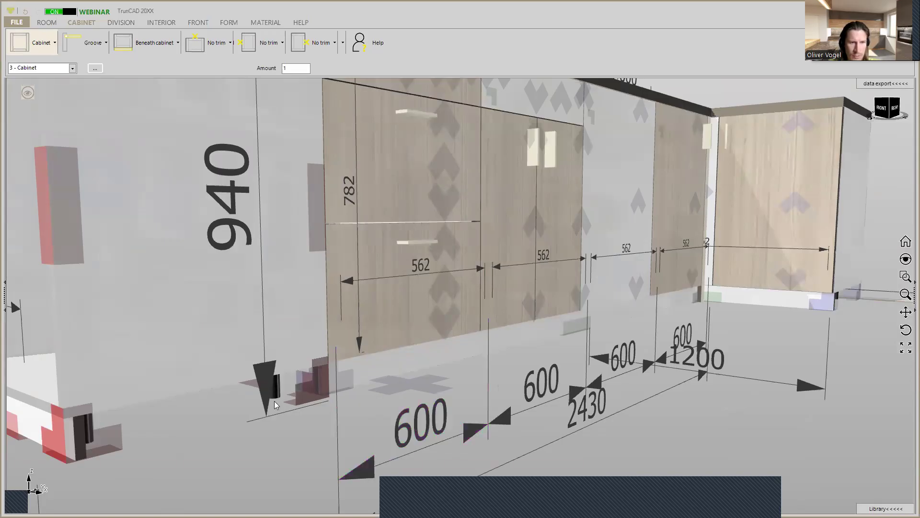
scroll(331, 389, "up", 2)
scroll(331, 389, "down", 4)
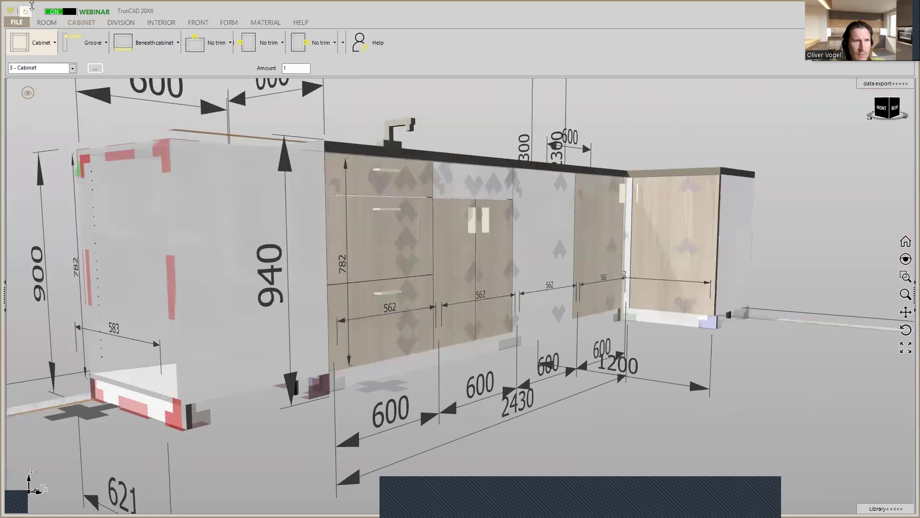
Activate the right part of the end cabinet's plinth by setting it to 1 in the plinth settings
left_click(178, 42)
mouse_move(167, 84)
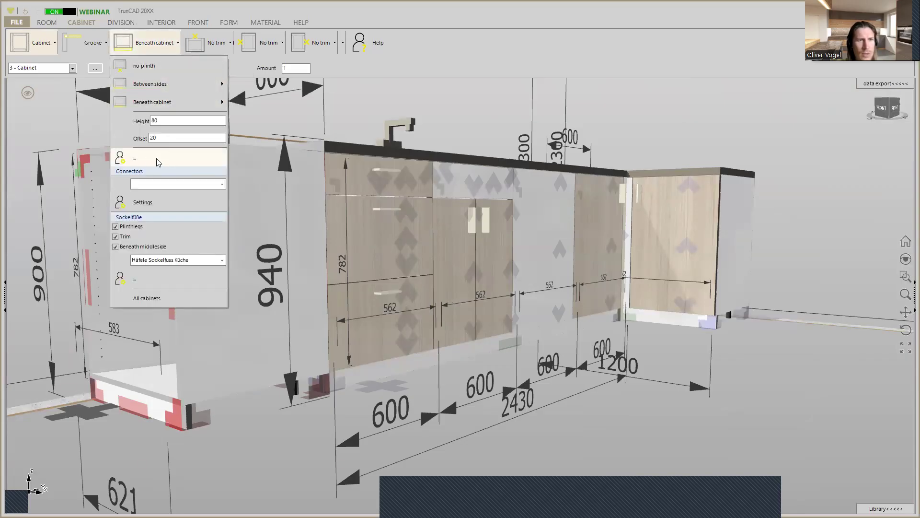
left_click(128, 162)
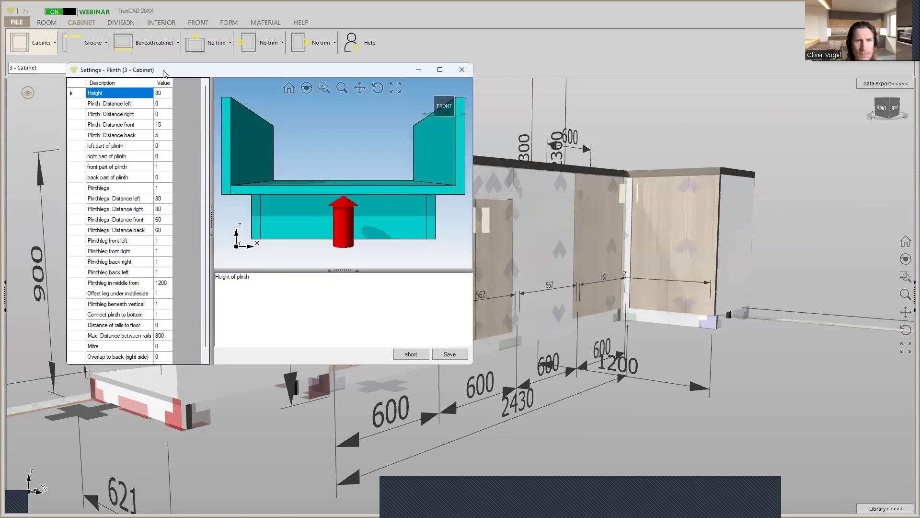
left_click_drag(163, 70, 451, 98)
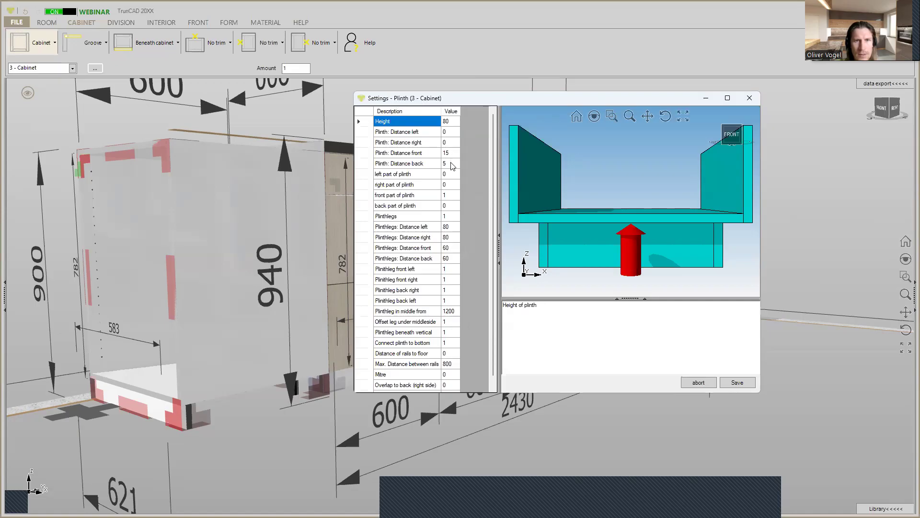
left_click(448, 197)
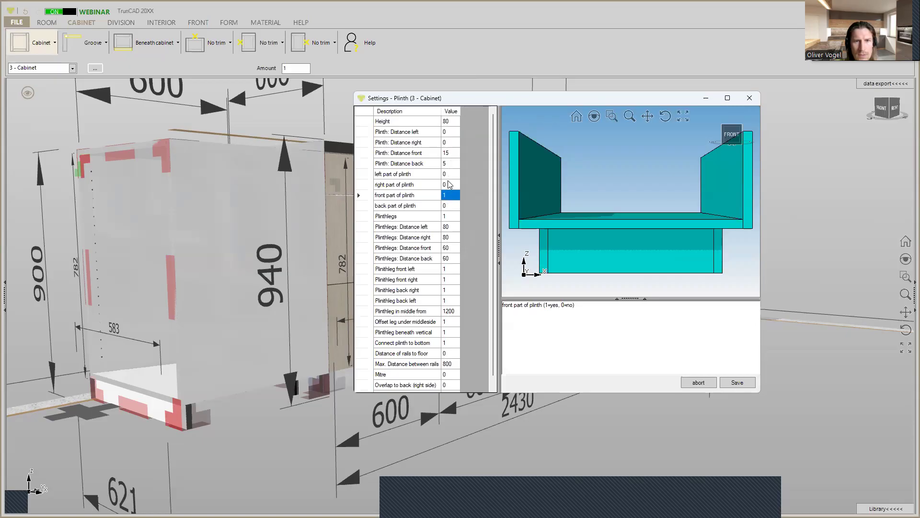
left_click(446, 184)
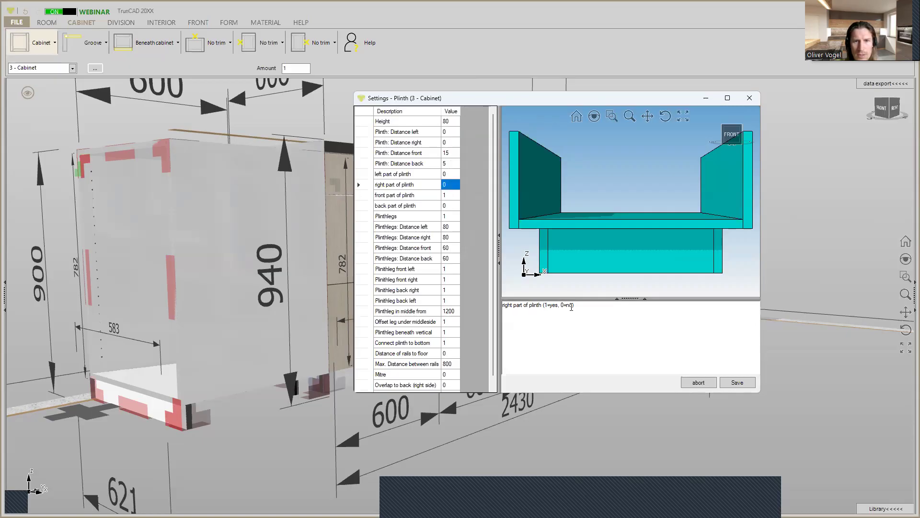
left_click(451, 174)
left_click(454, 185)
left_click(453, 207)
left_click(448, 185)
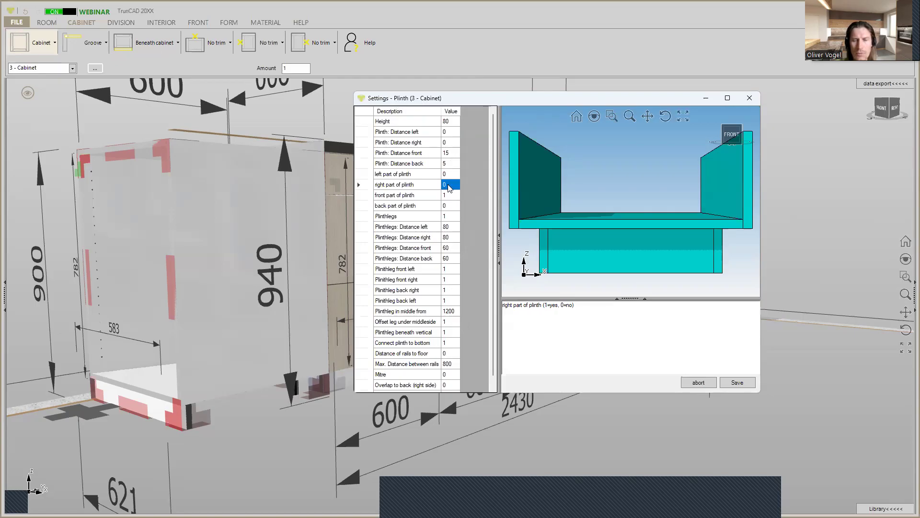
type("1")
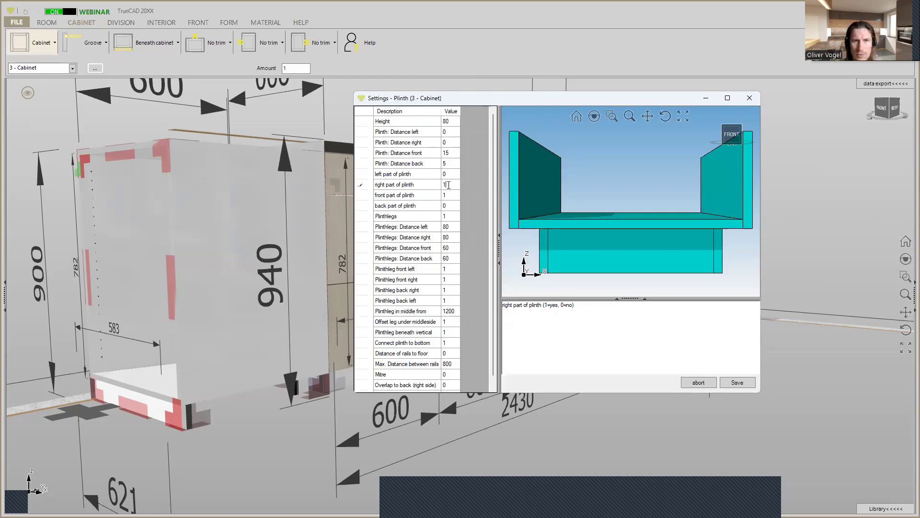
Set the end cabinet's right plinth distance to 36 and save the plinth settings
left_click(447, 143)
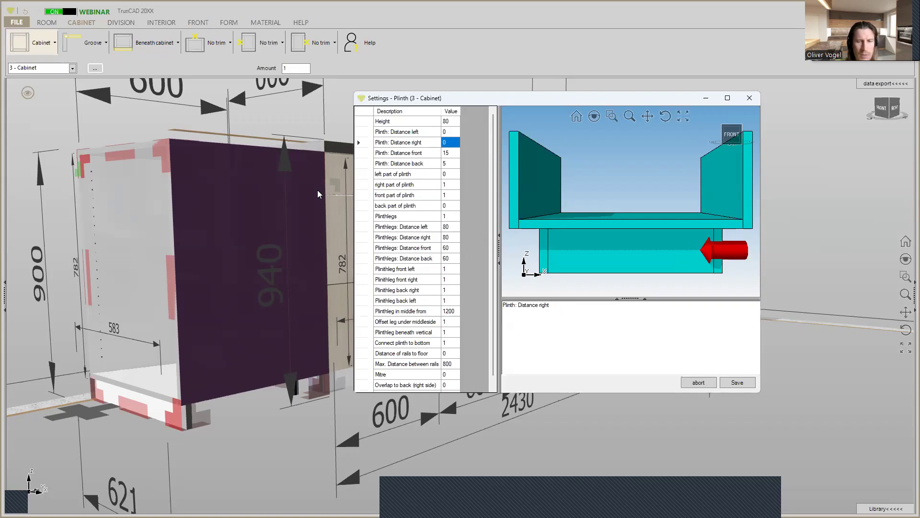
type("36")
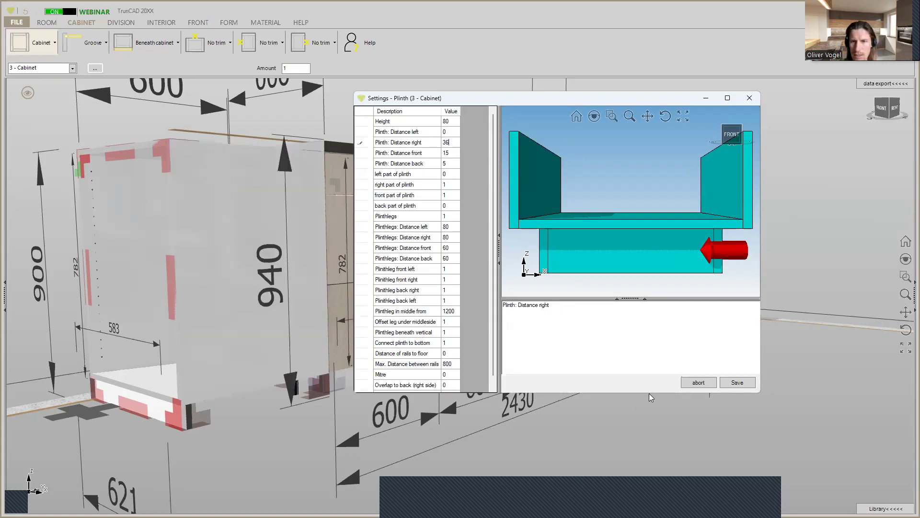
left_click(734, 382)
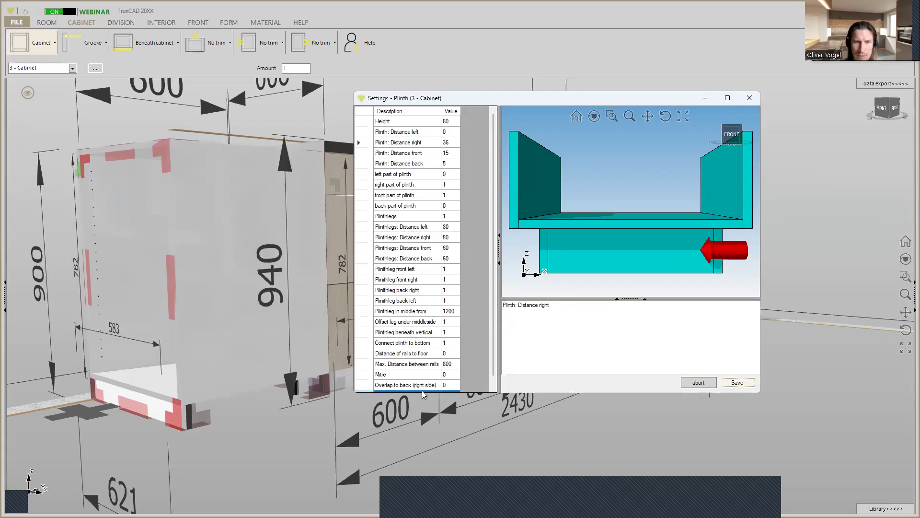
Measure the gap between the end cabinet's new plinth part and the adjoining plinth of the row at their lower corners
scroll(312, 385, "up", 5)
middle_click_drag(356, 385, 381, 427)
scroll(381, 427, "up", 5)
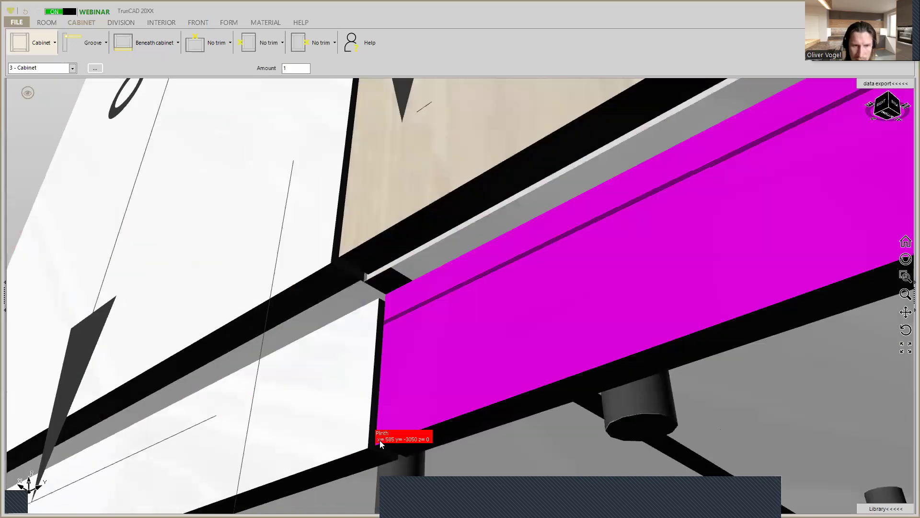
left_click(380, 442)
left_click(368, 445)
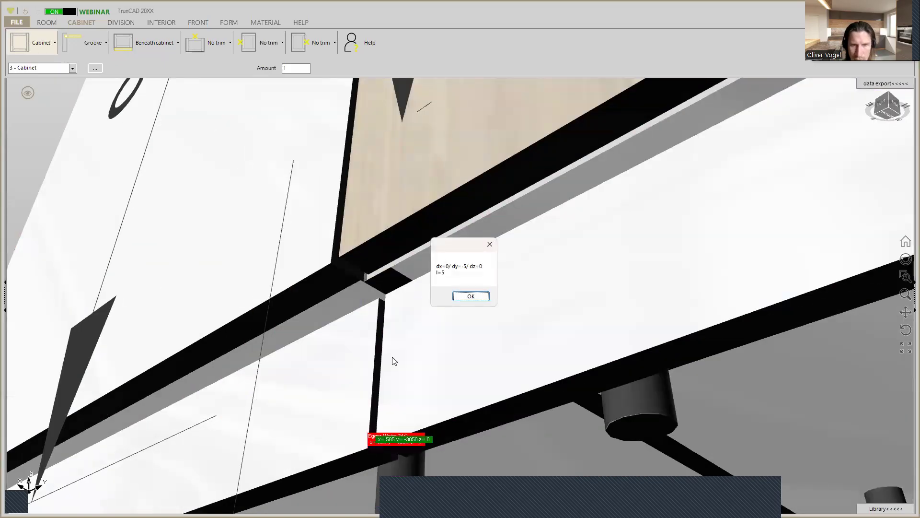
left_click(470, 295)
Set the end cabinet's back plinth distance to 0 and save the plinth settings
scroll(453, 304, "down", 10)
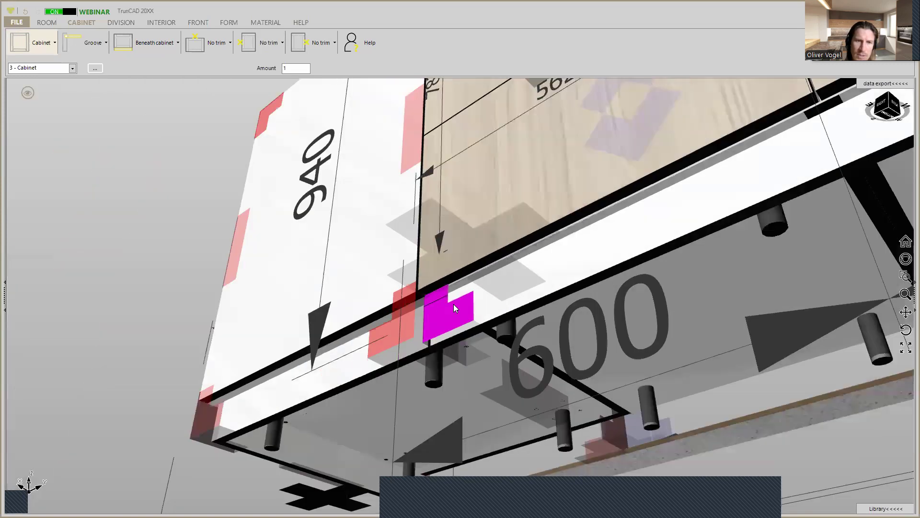
middle_click_drag(556, 323, 608, 330)
middle_click_drag(509, 305, 418, 309)
middle_click_drag(510, 352, 487, 357)
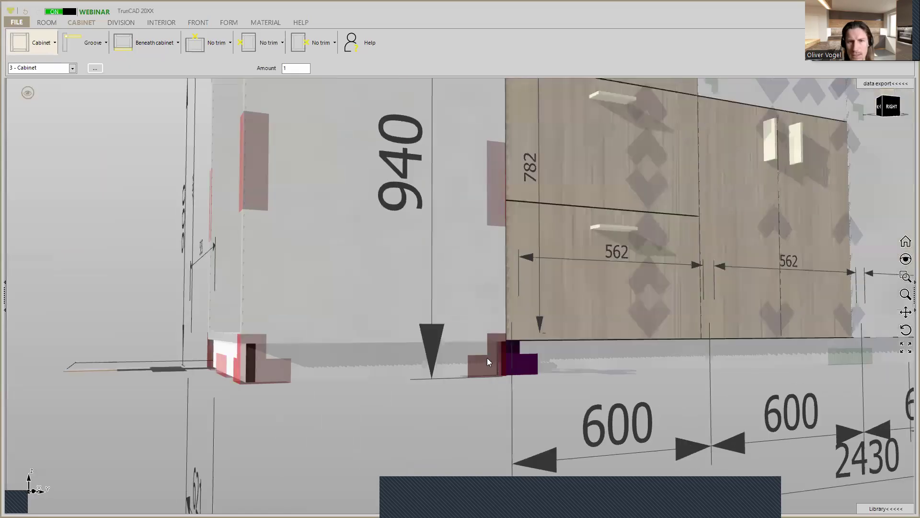
scroll(487, 357, "up", 4)
middle_click_drag(570, 355, 546, 316)
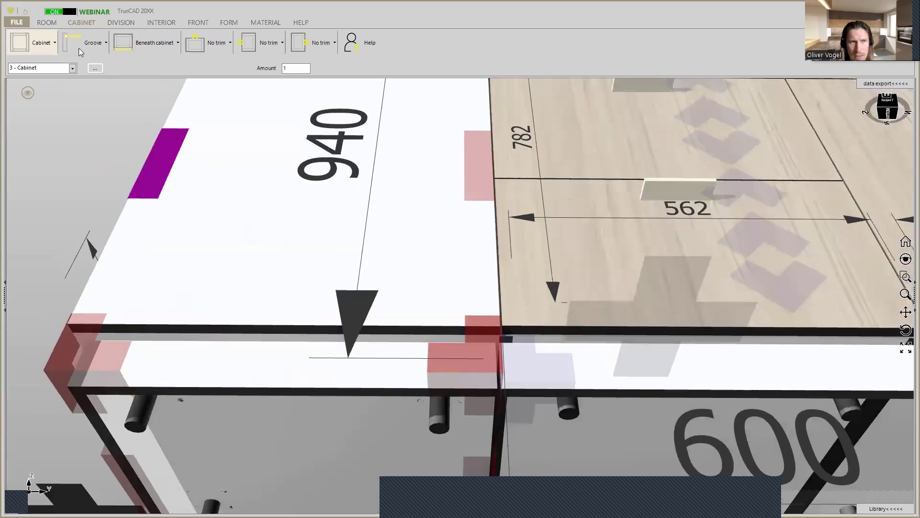
left_click(140, 45)
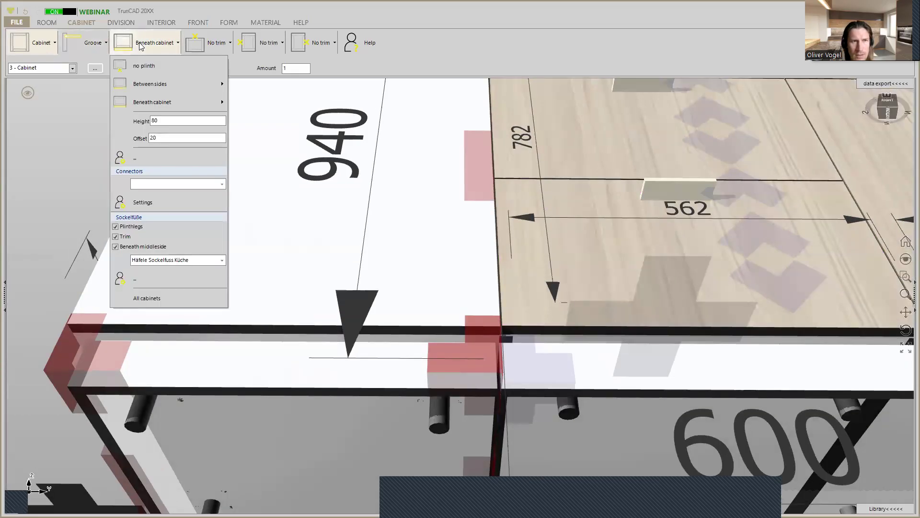
left_click(144, 157)
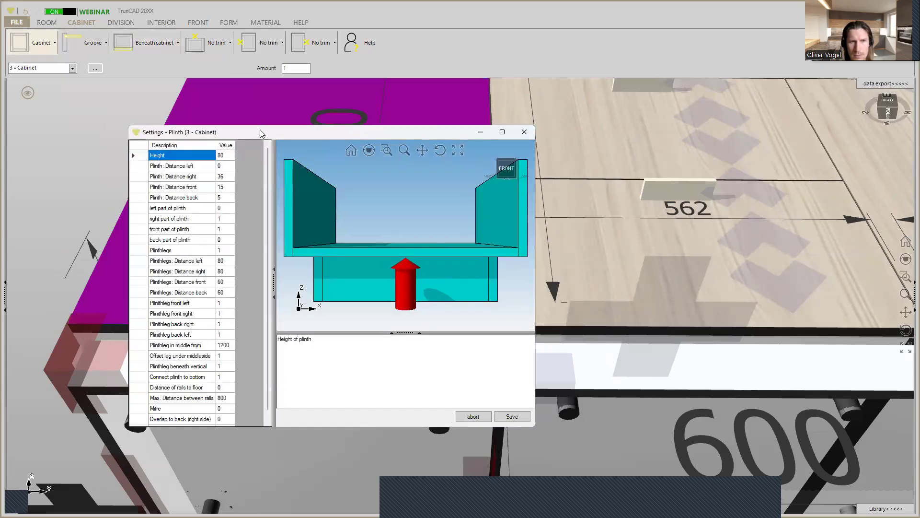
left_click_drag(262, 133, 520, 64)
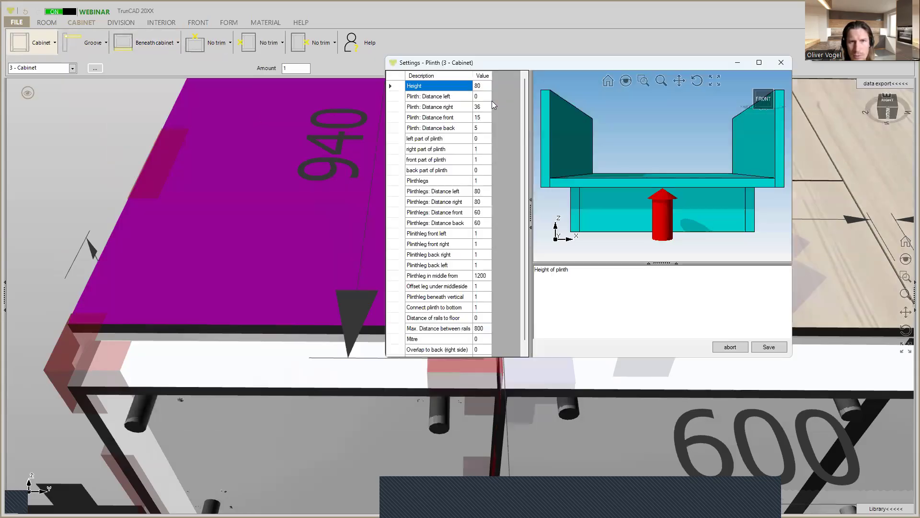
left_click(481, 128)
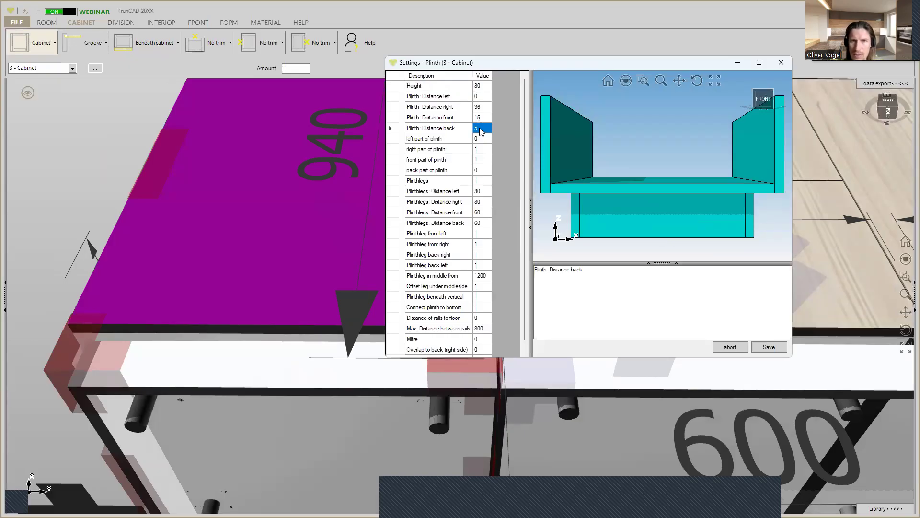
type("00")
left_click(768, 346)
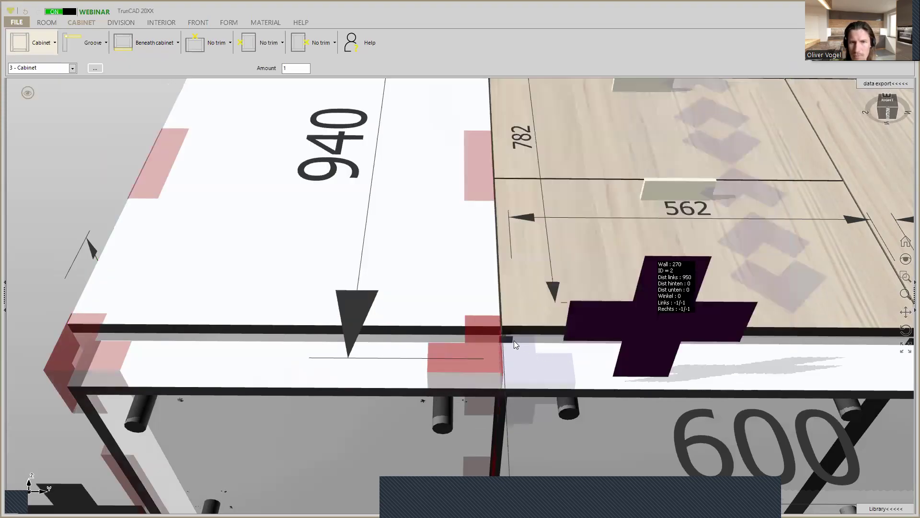
Examine the plinth joint between the end cabinet and the row, and the end cabinet's open side from the front
scroll(512, 340, "up", 10)
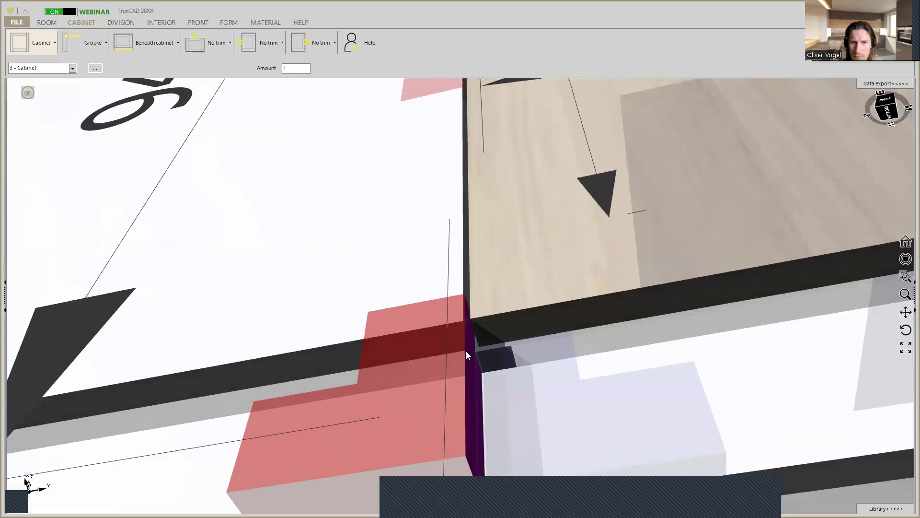
mouse_move(491, 372)
middle_mouse_down()
mouse_move(466, 353)
mouse_move(497, 363)
middle_mouse_up()
middle_click_drag(363, 307, 354, 354)
scroll(411, 368, "up", 2)
scroll(399, 356, "down", 3)
scroll(351, 351, "down", 4)
scroll(316, 407, "up", 4)
scroll(316, 405, "up", 2)
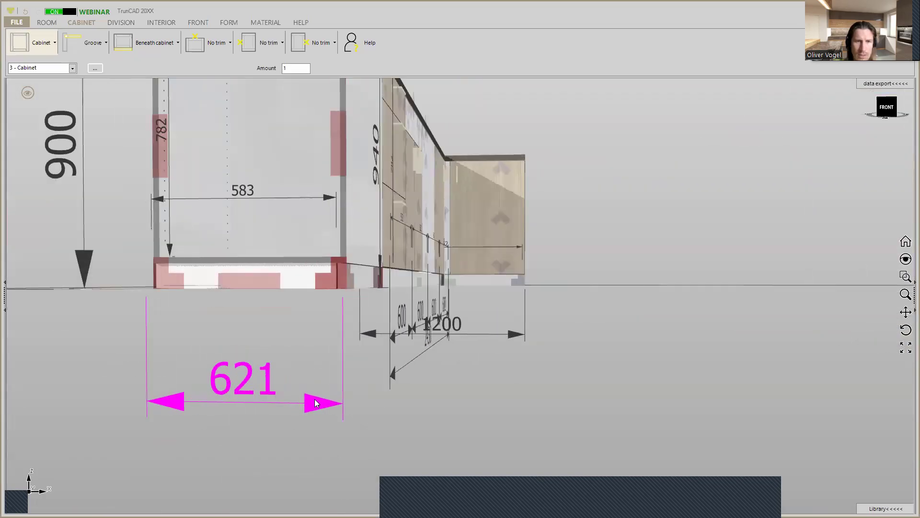
mouse_move(318, 404)
middle_mouse_down()
mouse_move(337, 408)
mouse_move(316, 406)
middle_mouse_up()
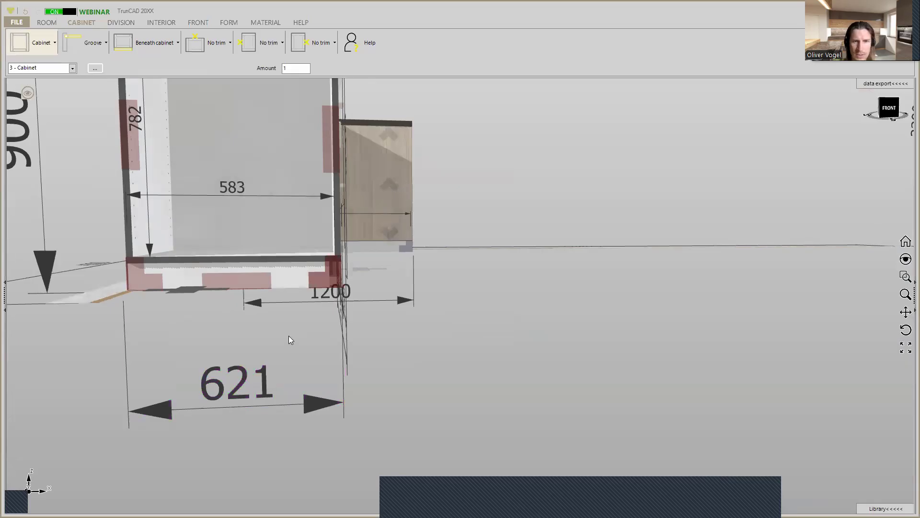
scroll(312, 323, "up", 2)
scroll(312, 323, "down", 3)
middle_click_drag(312, 323, 384, 318)
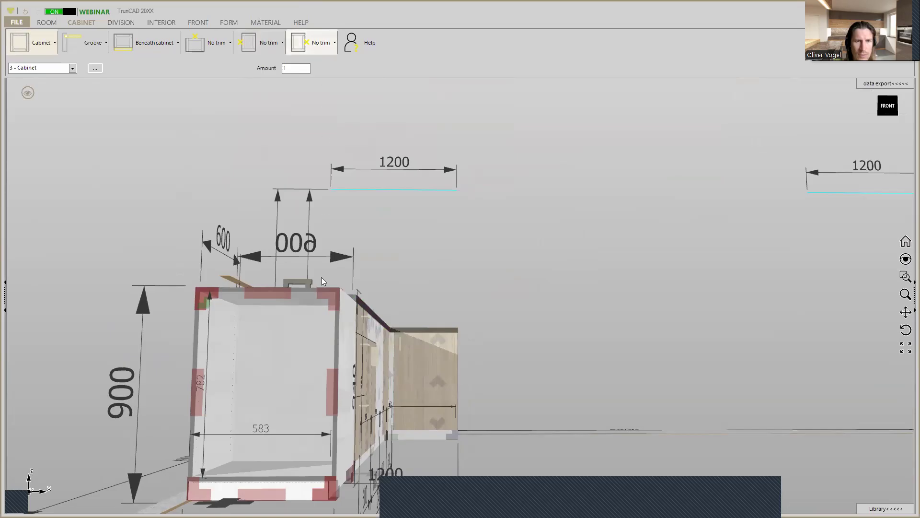
middle_click_drag(329, 348, 320, 365)
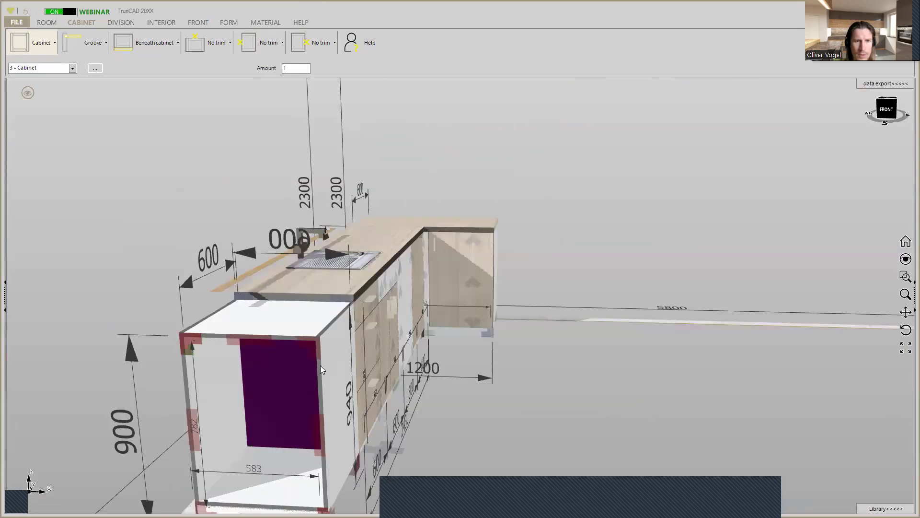
left_click(317, 50)
mouse_move(326, 90)
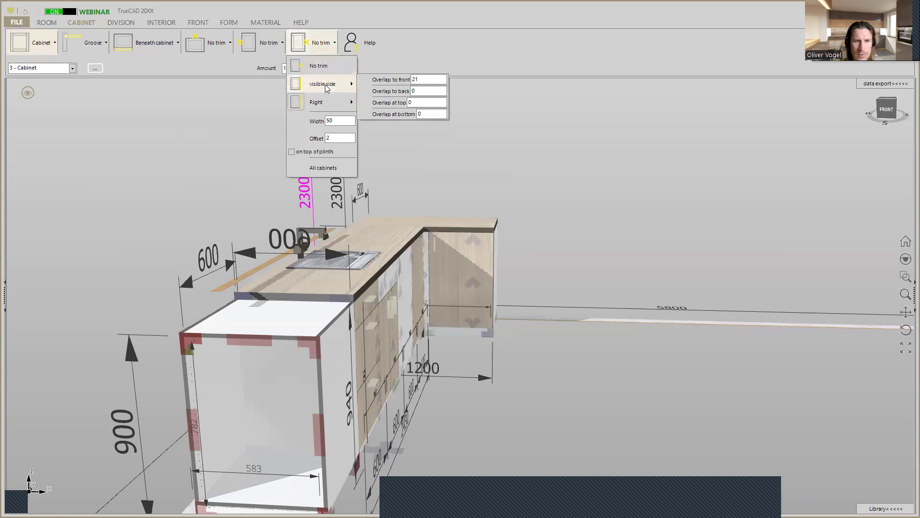
left_click(326, 89)
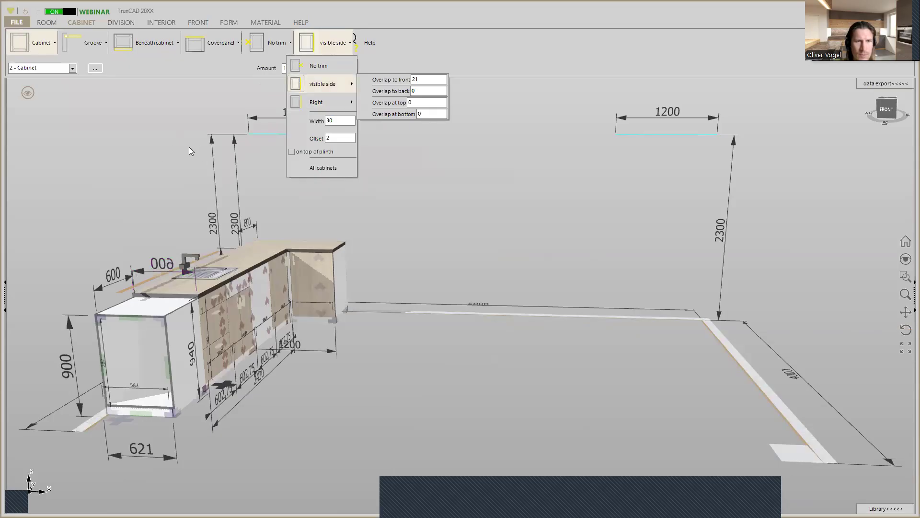
left_click(327, 51)
left_click(331, 53)
left_click(329, 67)
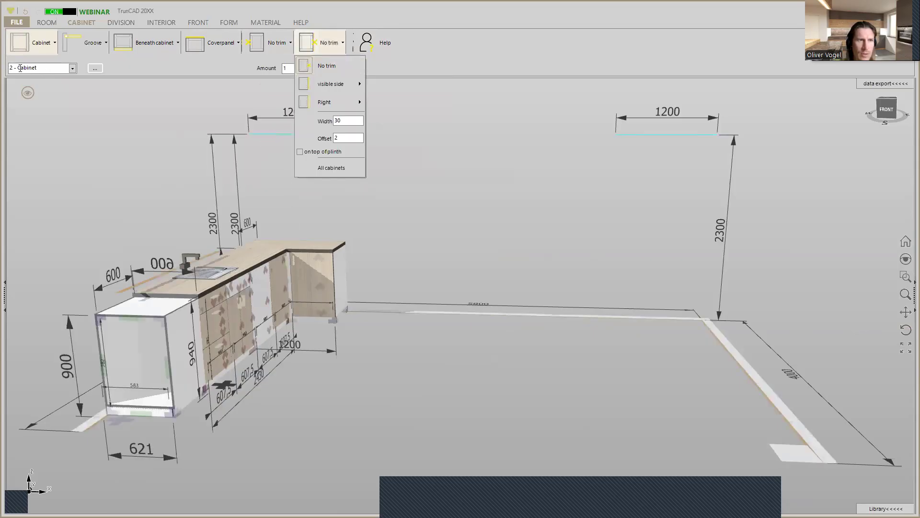
Make cabinet 3 active and give its right side a visible side panel
left_click(74, 68)
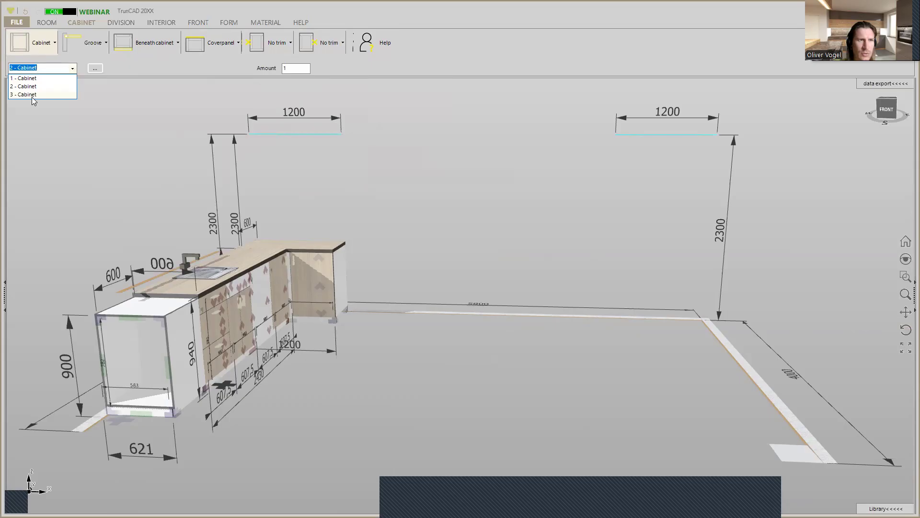
left_click(27, 94)
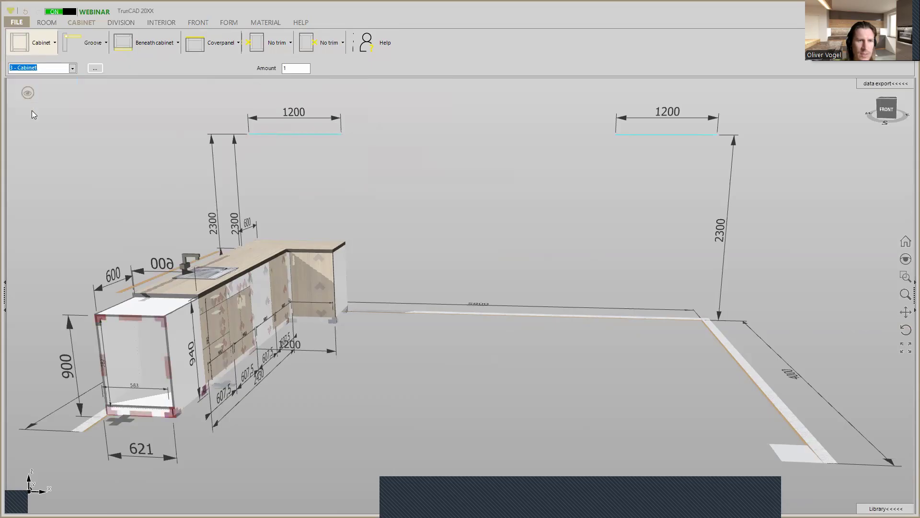
scroll(144, 316, "up", 2)
scroll(144, 317, "up", 1)
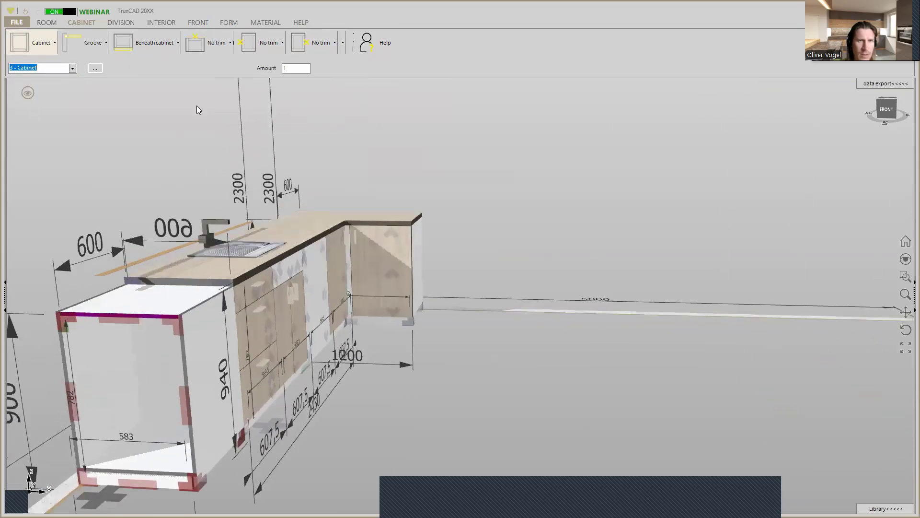
left_click(334, 42)
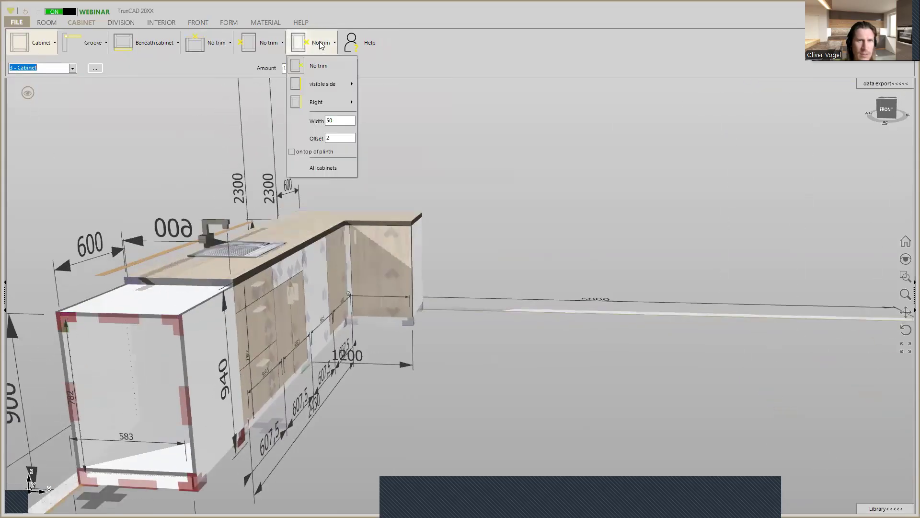
left_click(323, 88)
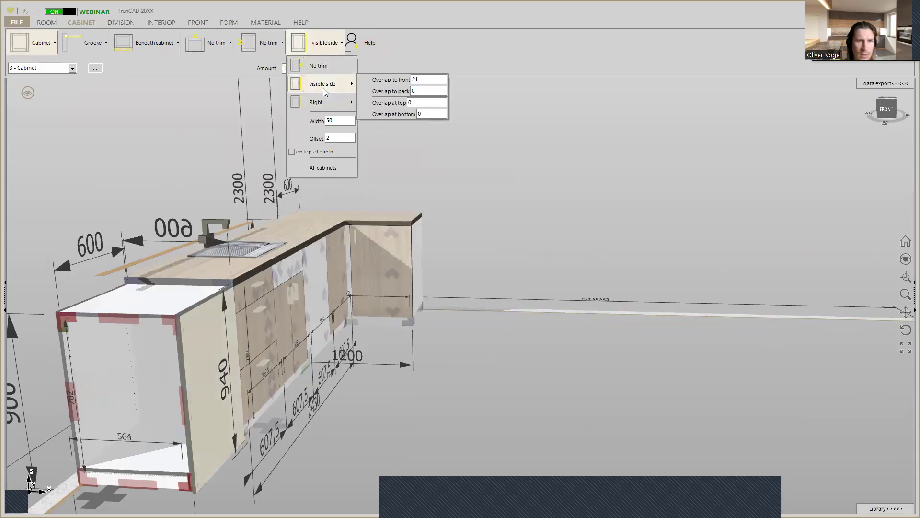
Set the overlap at bottom of the end cabinet's right visible side to -80
scroll(203, 295, "up", 1)
scroll(203, 295, "up", 2)
mouse_move(220, 295)
middle_mouse_down()
mouse_move(152, 290)
mouse_move(204, 288)
mouse_move(209, 299)
middle_mouse_up()
middle_click_drag(247, 384, 249, 318)
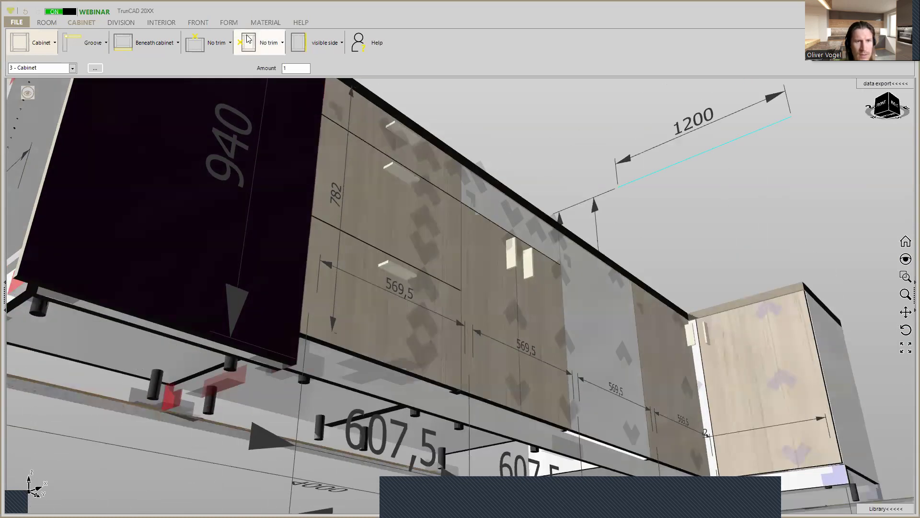
left_click(316, 42)
mouse_move(350, 83)
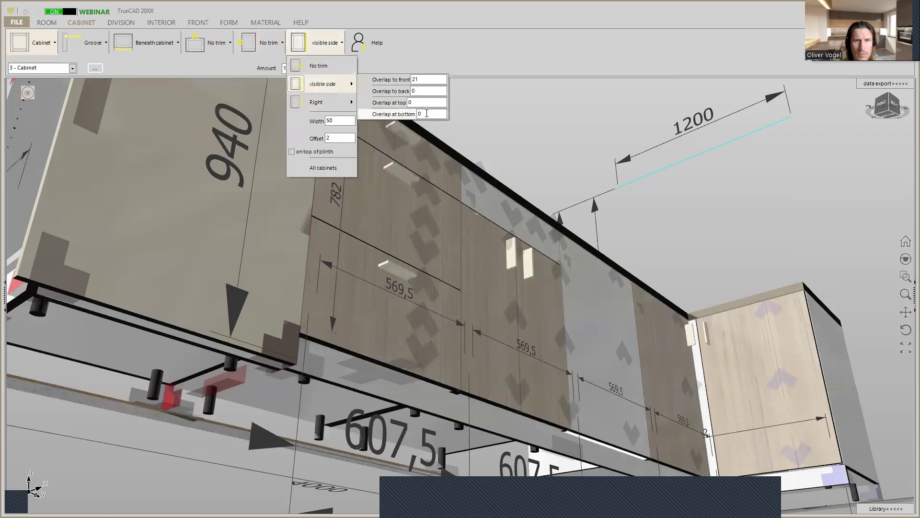
type("-")
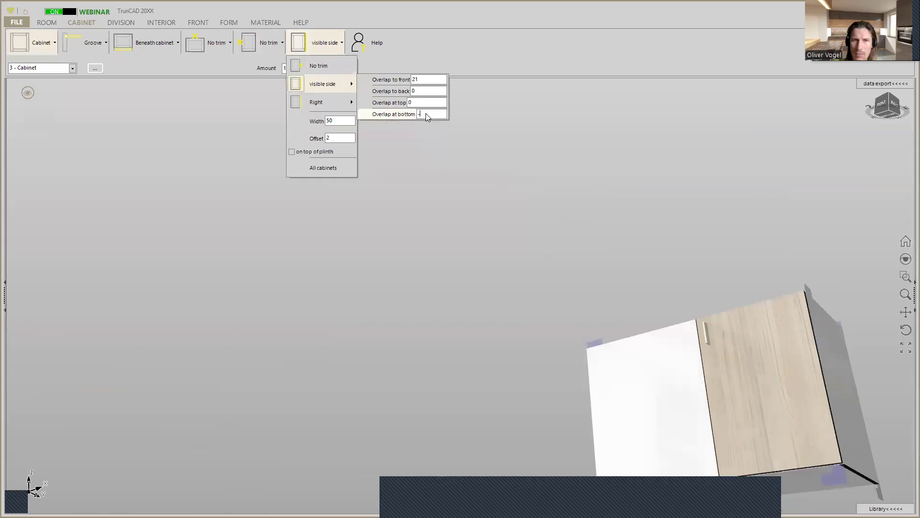
type("80")
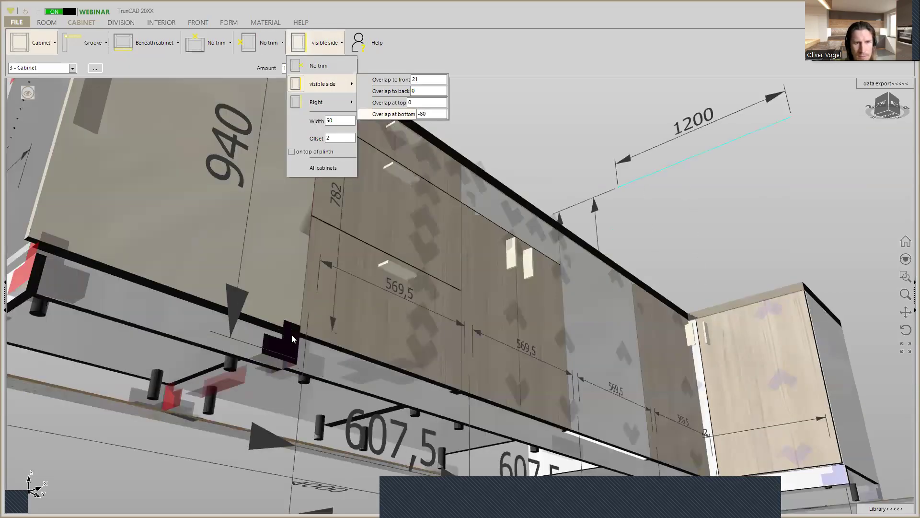
middle_click_drag(269, 320, 319, 391)
scroll(260, 274, "down", 4)
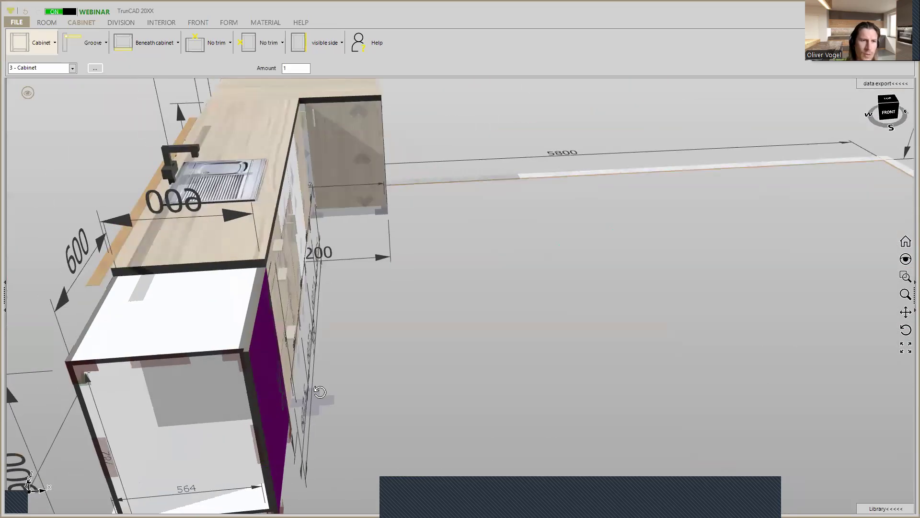
Extend the cover panel of cabinet 2 over the end cabinet by setting its overlap at left to 621
left_click(174, 304)
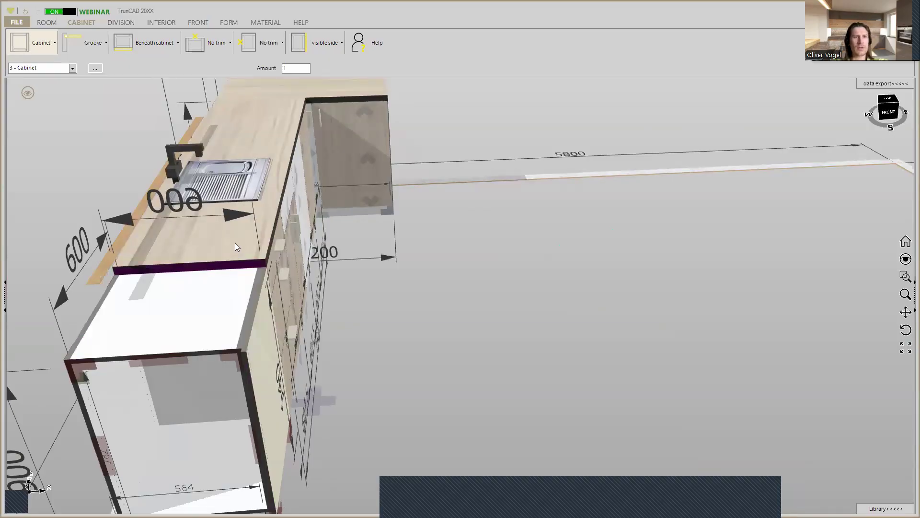
scroll(217, 260, "down", 2)
middle_click_drag(240, 252, 191, 254)
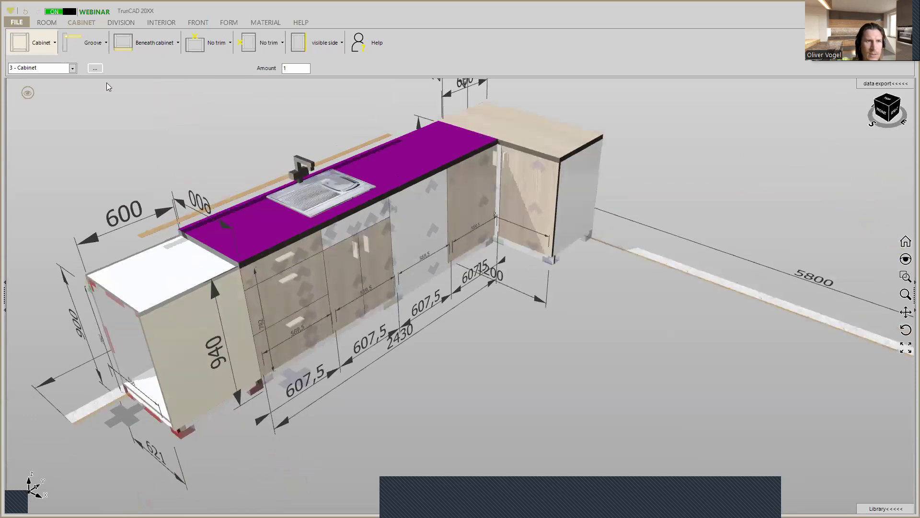
left_click(74, 70)
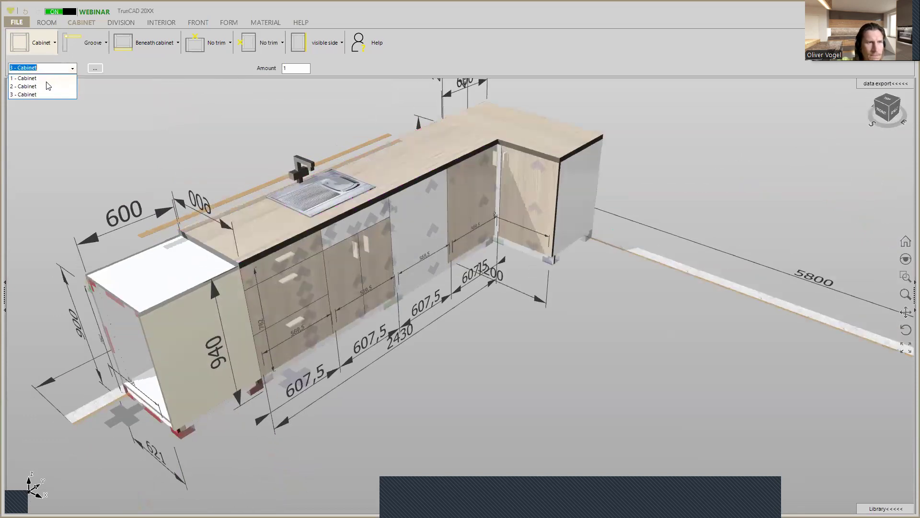
left_click(33, 86)
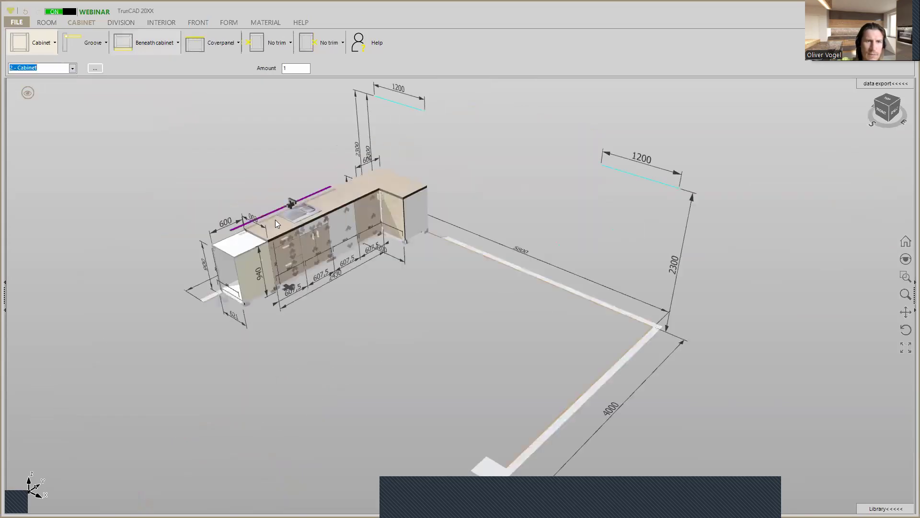
middle_click_drag(276, 220, 256, 222)
scroll(257, 220, "up", 5)
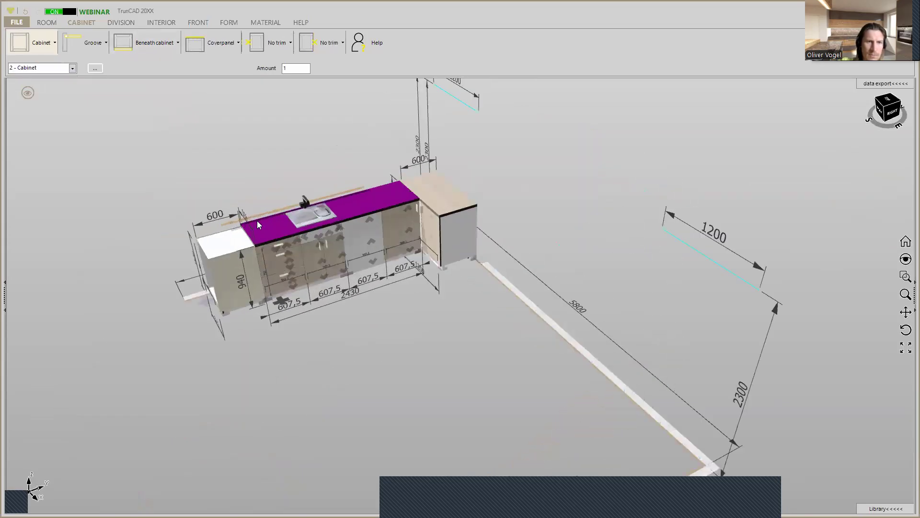
left_click(225, 50)
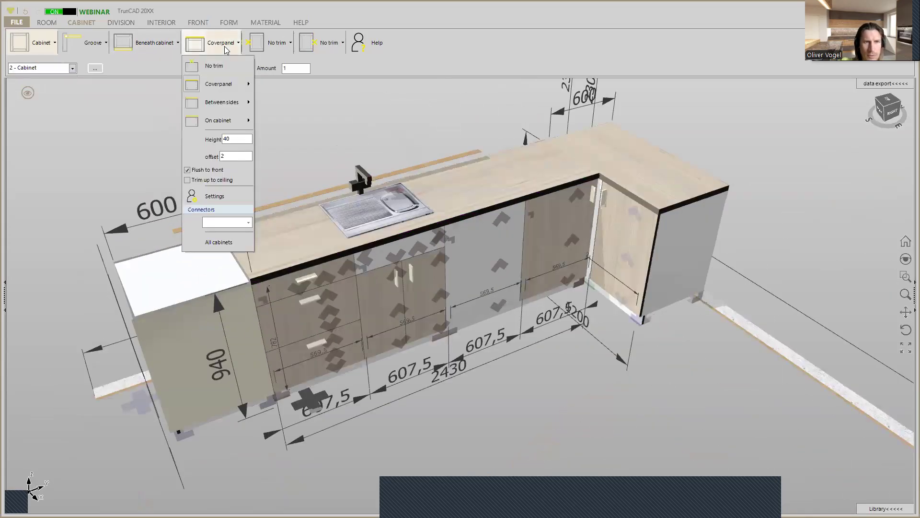
mouse_move(230, 84)
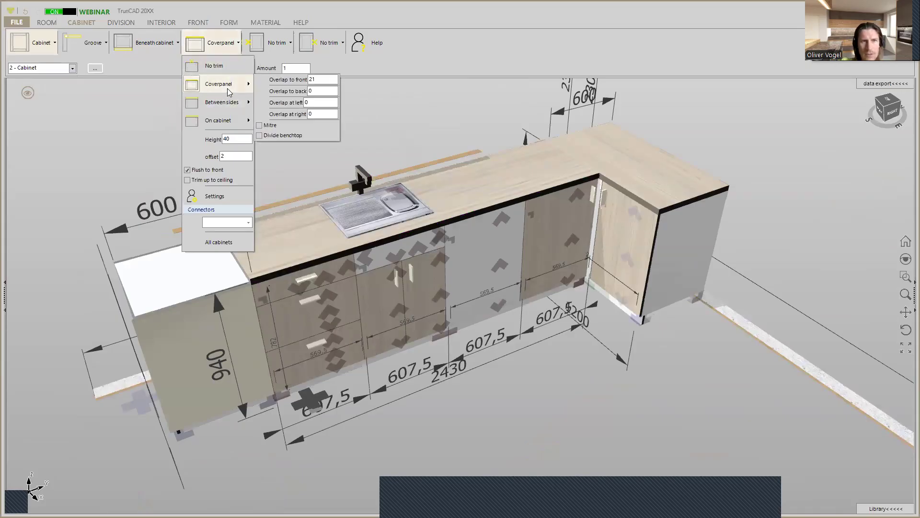
double_click(320, 105)
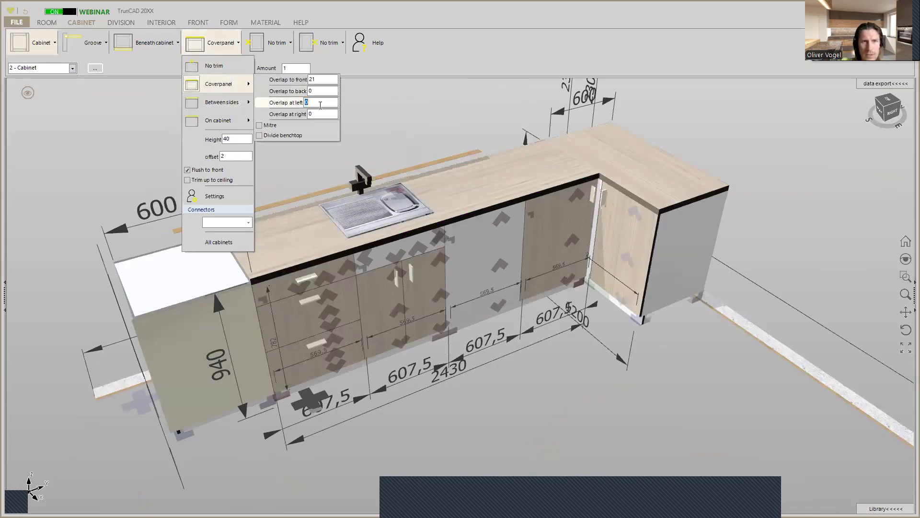
type("6")
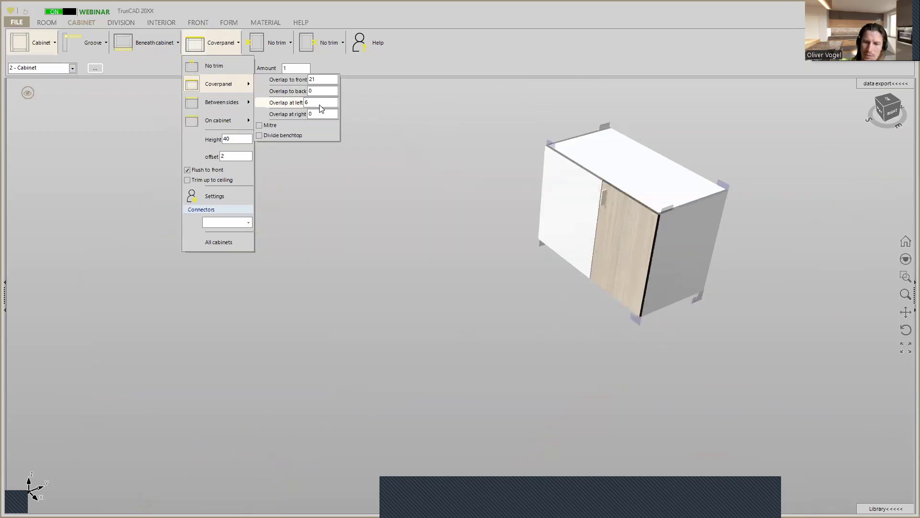
type("21")
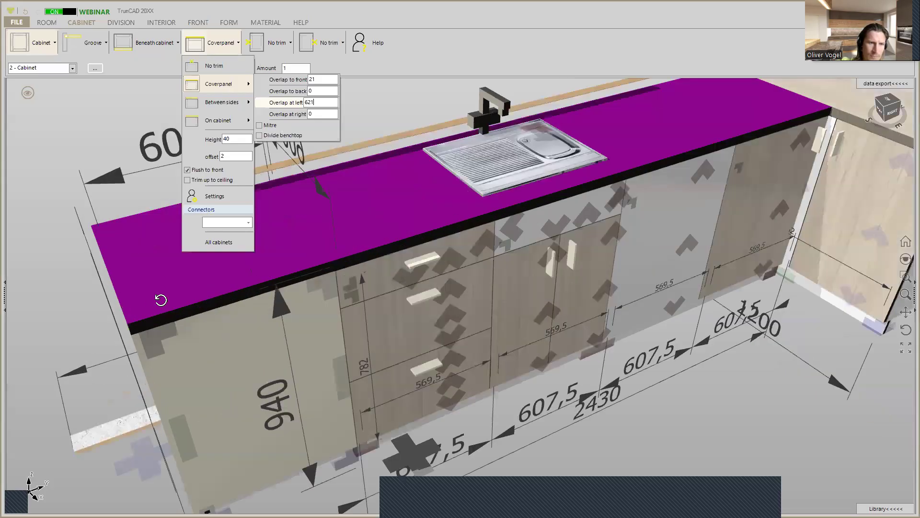
Fit three drawers into the open front of the end cabinet
middle_click_drag(160, 297, 343, 294)
scroll(190, 282, "down", 4)
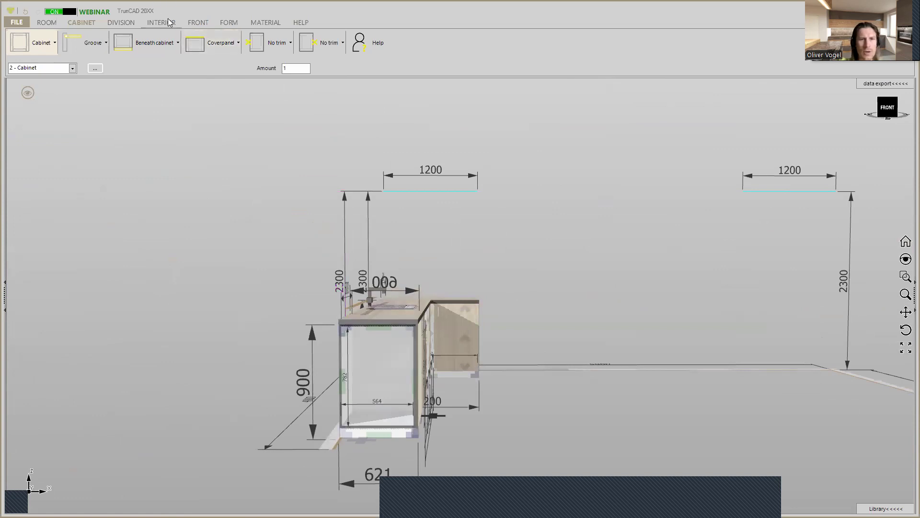
left_click(197, 22)
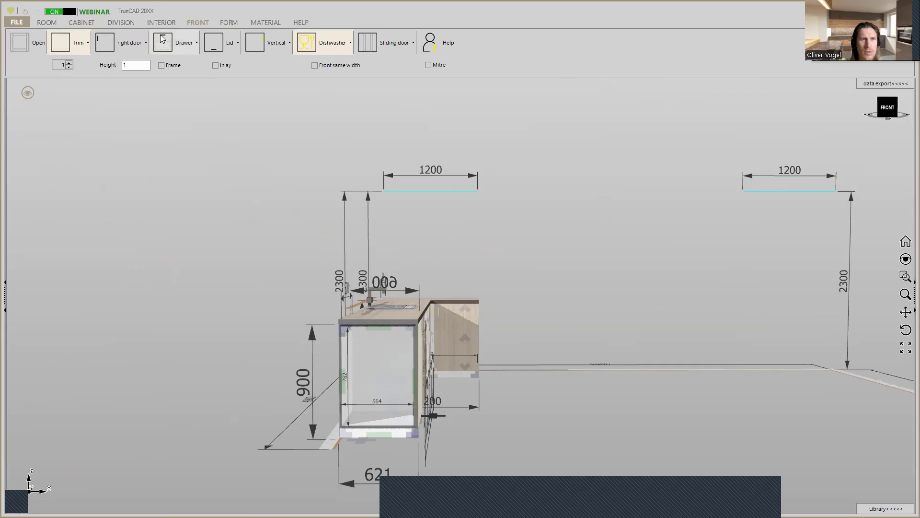
left_click(192, 44)
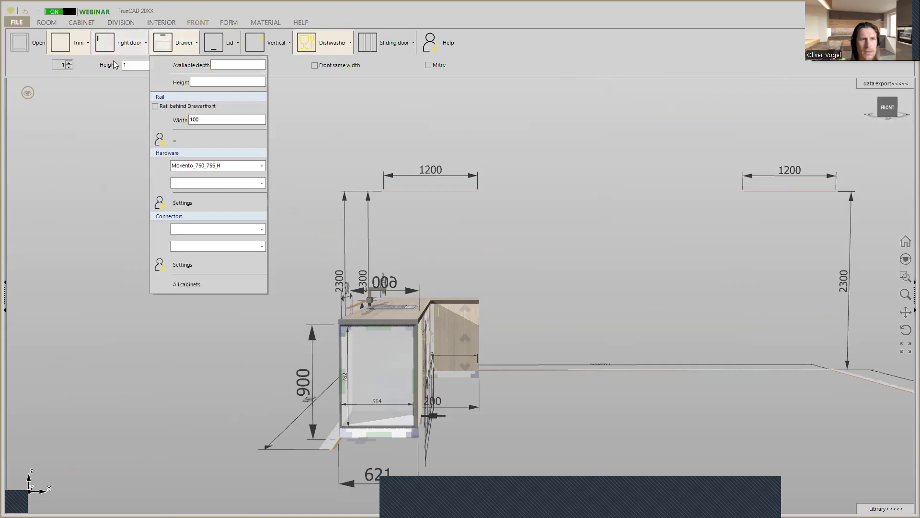
left_click(69, 63)
left_click(69, 63)
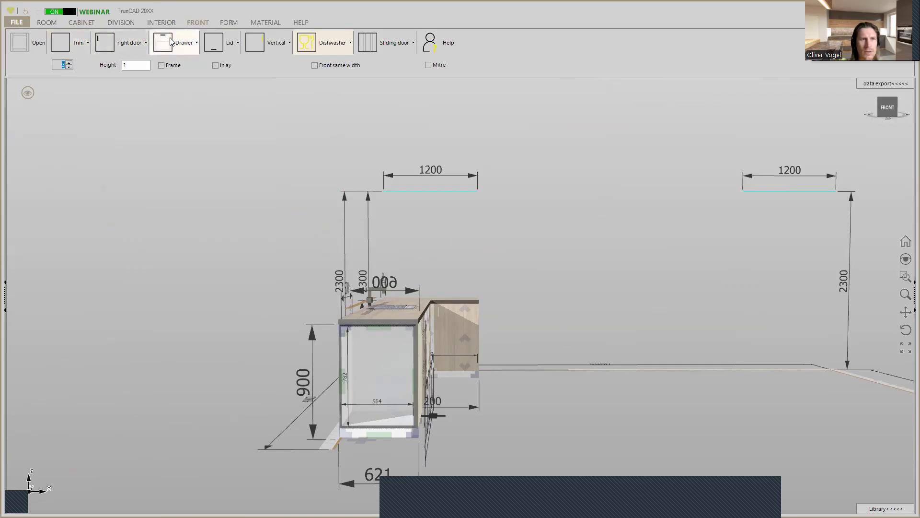
left_click(347, 340)
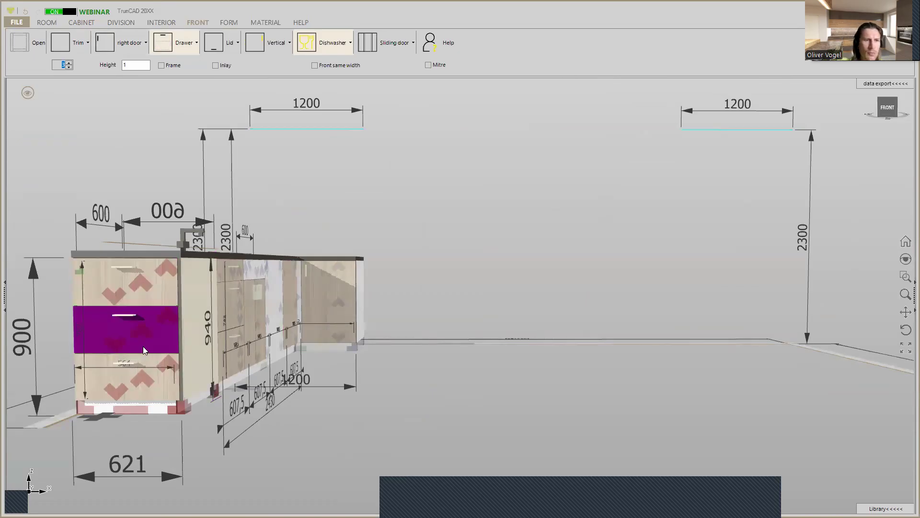
Adjust the end cabinet's three drawer fronts to a shallow top, a medium middle and a tall bottom front
scroll(140, 330, "up", 3)
scroll(140, 329, "down", 3)
middle_click_drag(140, 329, 122, 338)
scroll(122, 338, "up", 2)
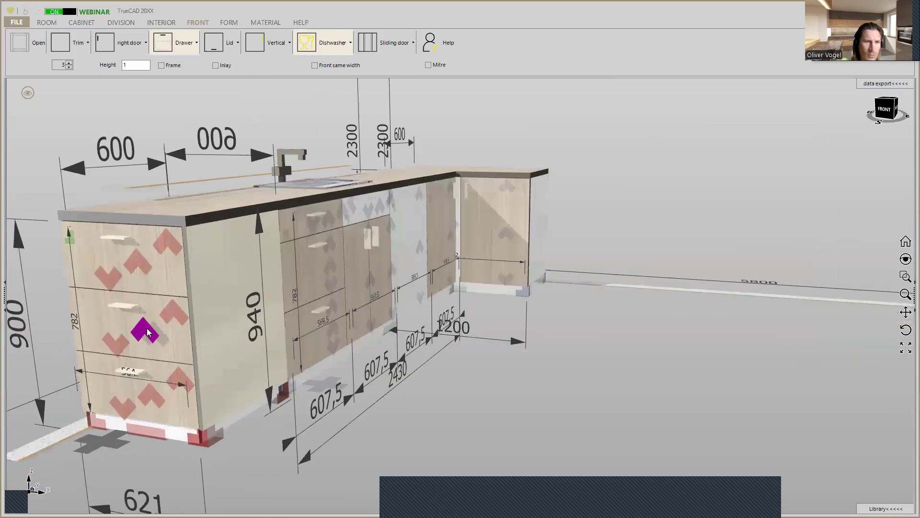
right_click(147, 328)
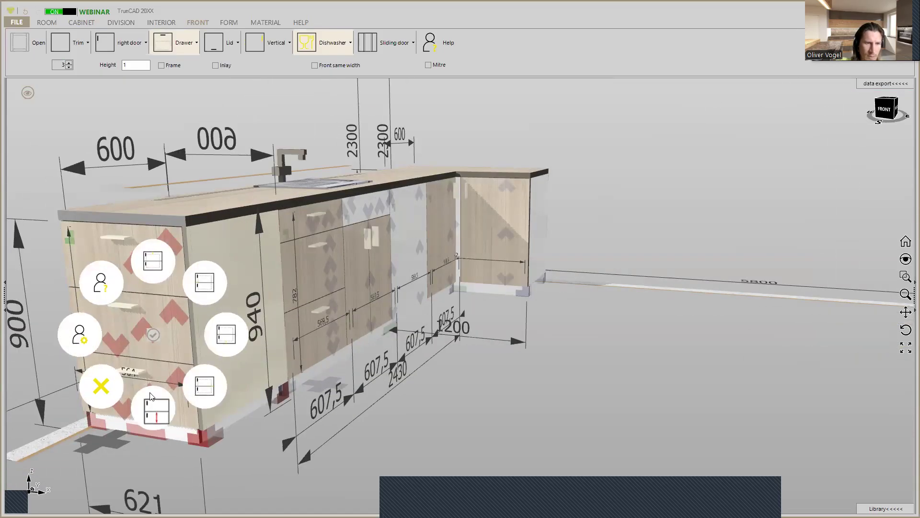
left_click(150, 408)
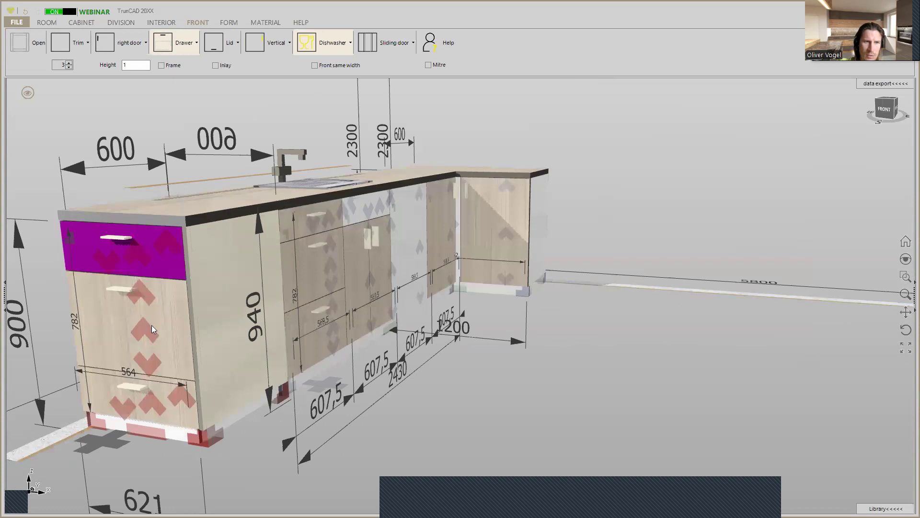
left_click(165, 412)
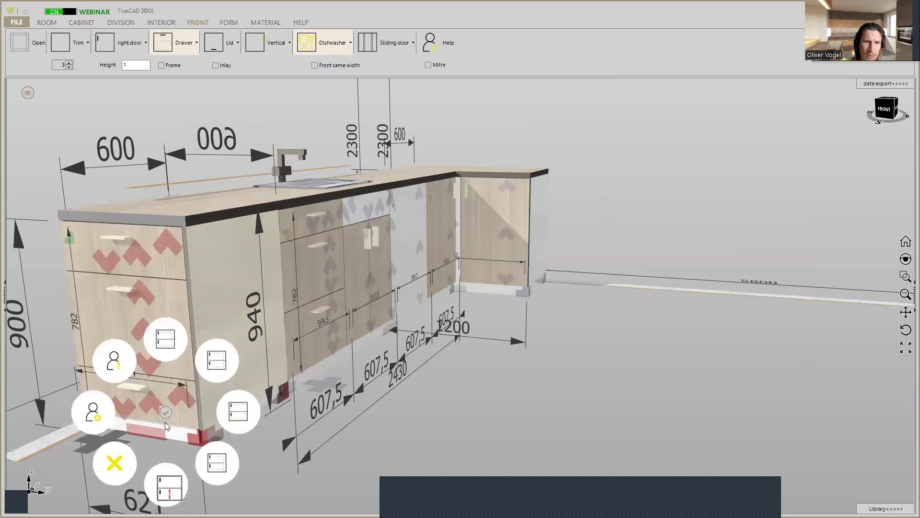
left_click(168, 491)
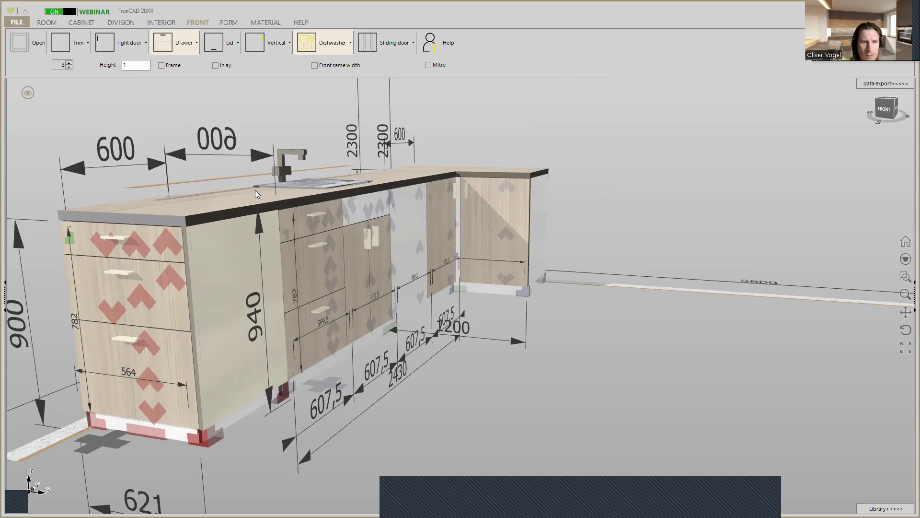
Filter the material library by "we" and a thickness of 19 mm
scroll(302, 228, "down", 3)
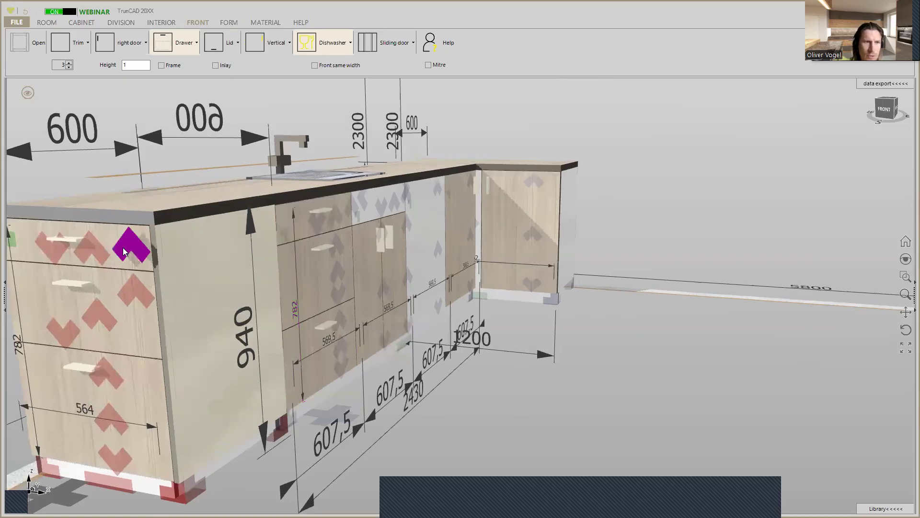
middle_click_drag(123, 247, 197, 265)
mouse_move(324, 220)
middle_mouse_down()
mouse_move(335, 263)
mouse_move(318, 272)
mouse_move(316, 230)
middle_mouse_up()
scroll(316, 230, "down", 3)
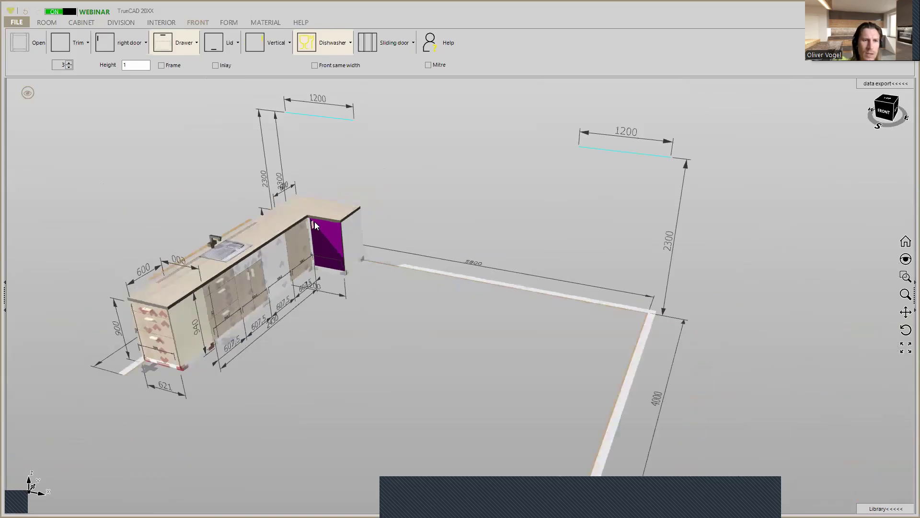
scroll(285, 236, "up", 3)
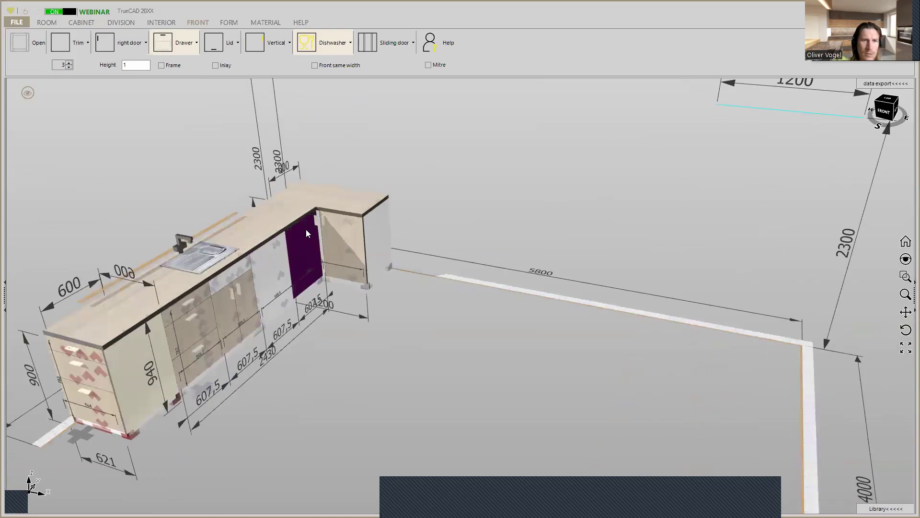
left_click(153, 317)
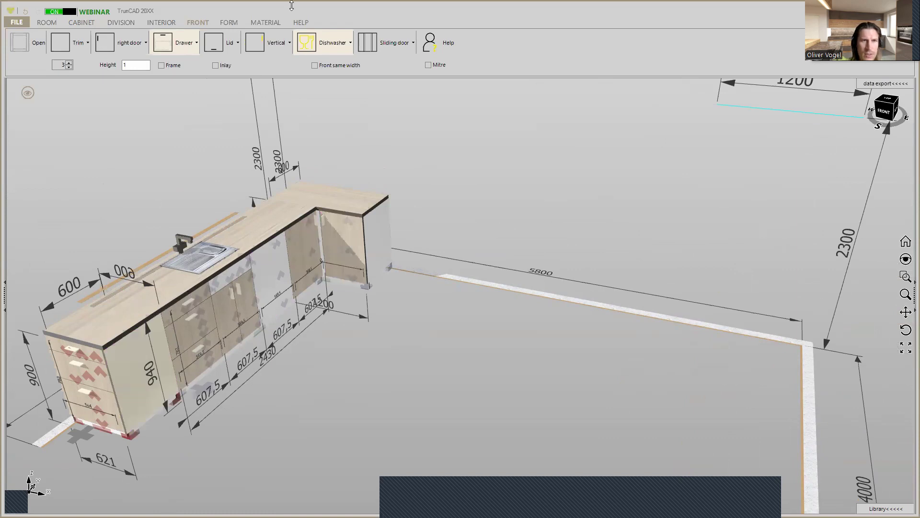
left_click(270, 22)
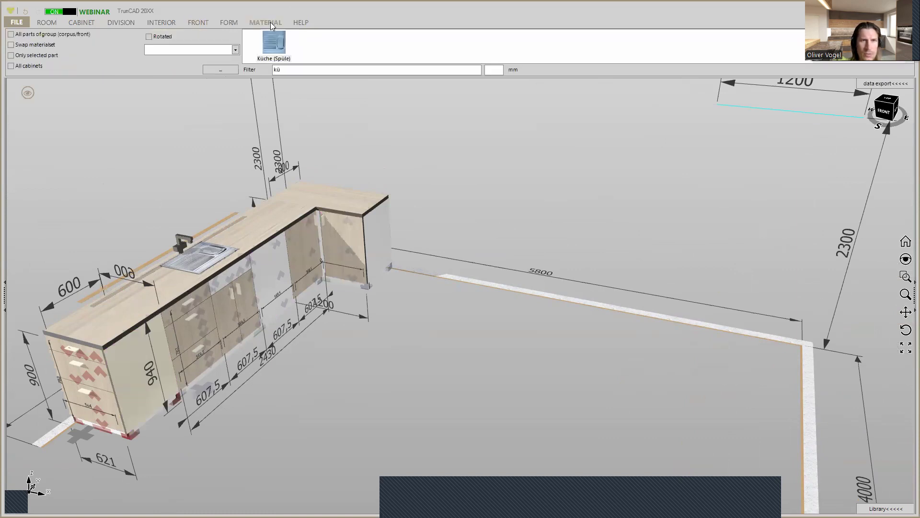
double_click(304, 70)
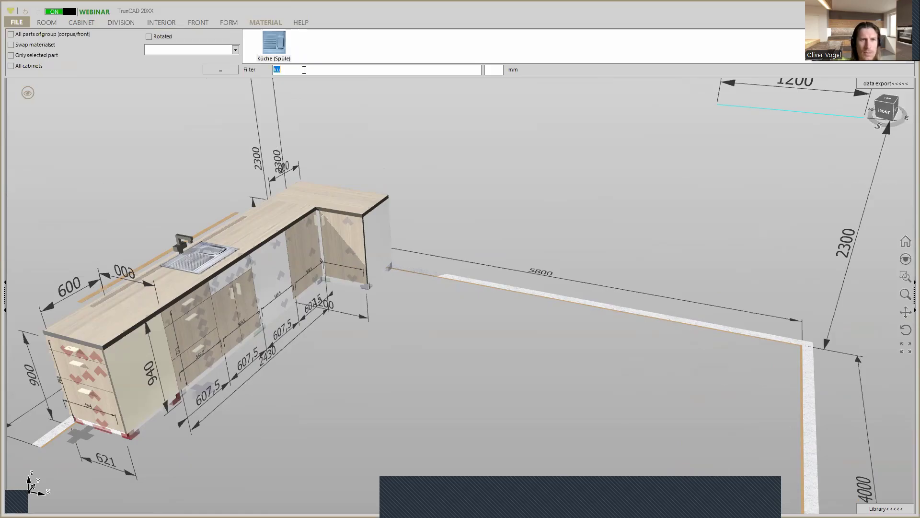
key("BackSpace")
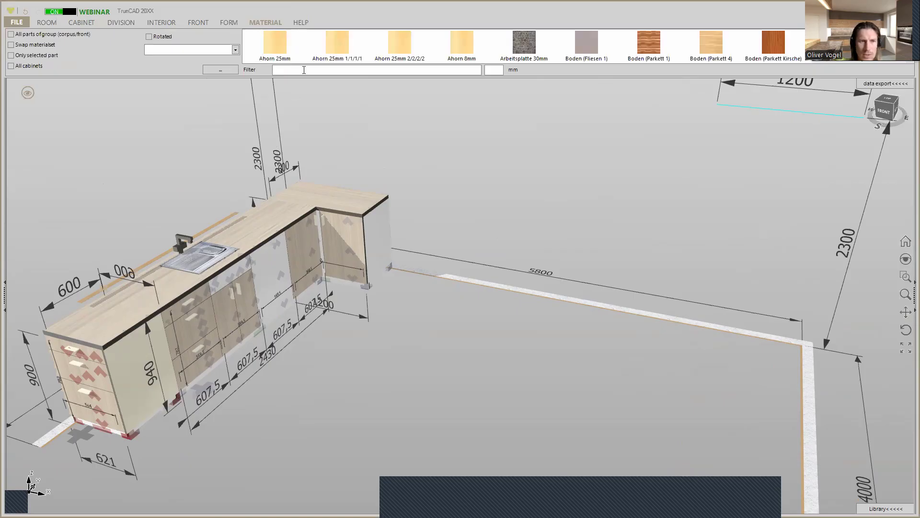
type("we")
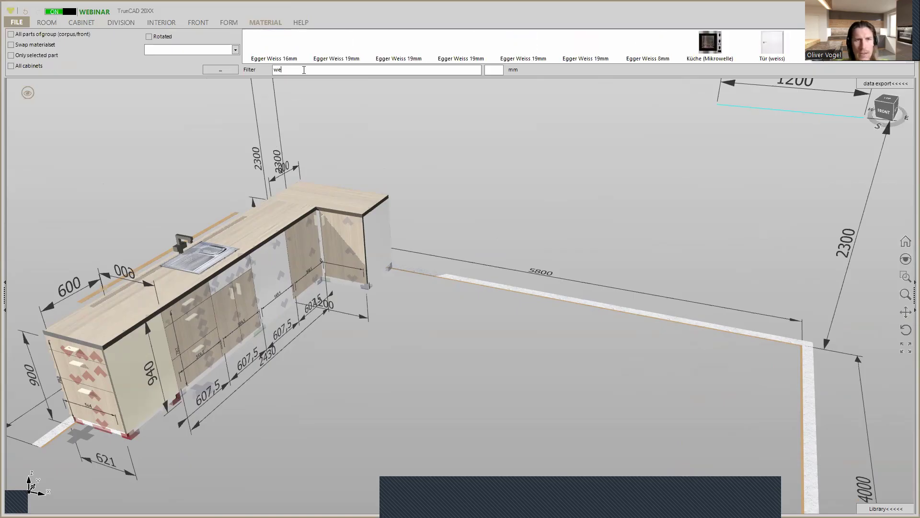
left_click(490, 71)
type("19")
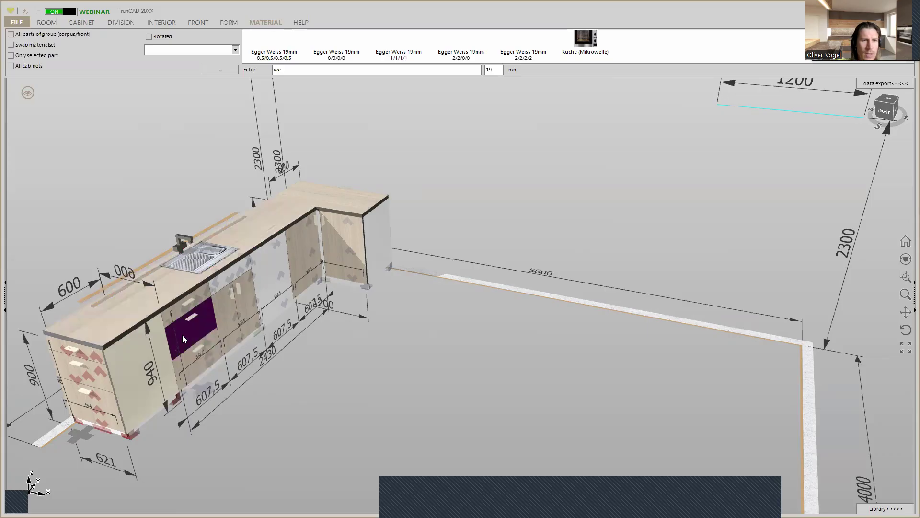
Assign Egger Weiss 19mm 2/2/2/2 to the fronts of all cabinets, including all parts of the group
left_click(11, 34)
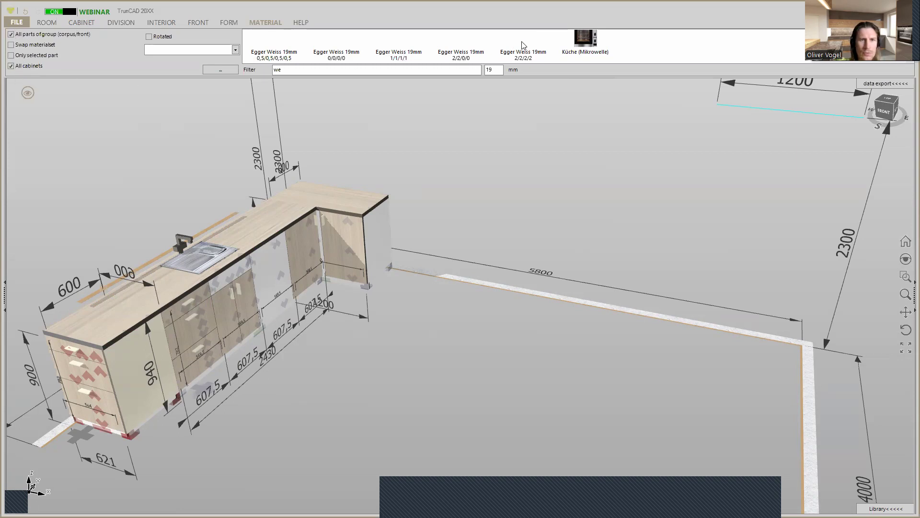
left_click_drag(523, 44, 353, 236)
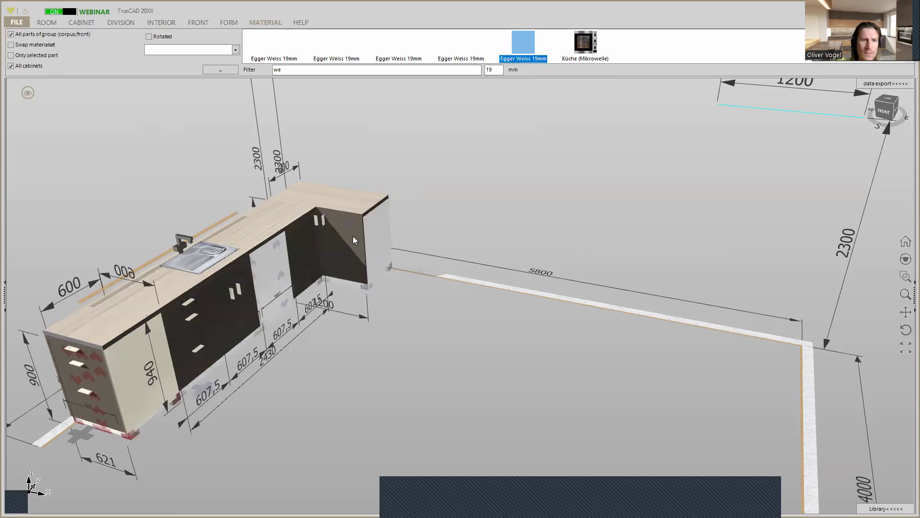
scroll(350, 243, "down", 5)
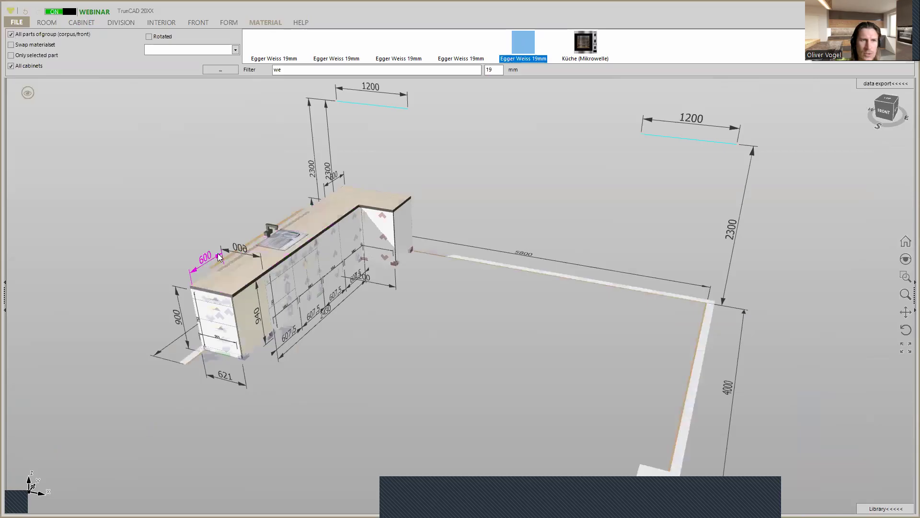
scroll(264, 236, "up", 4)
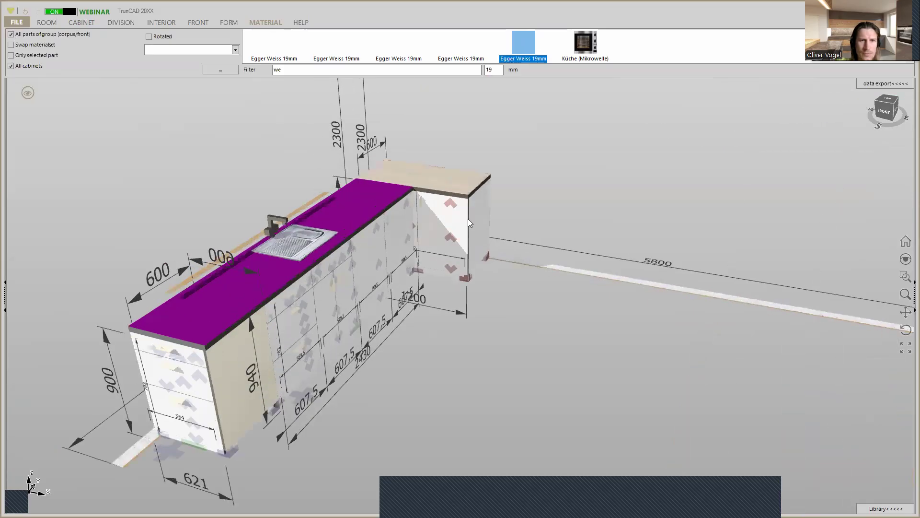
Assign Egger Weiss 19mm only to the end cabinet's right visible side, without all parts of the group or all cabinets
mouse_move(422, 220)
middle_mouse_down()
mouse_move(385, 221)
mouse_move(419, 221)
middle_mouse_up()
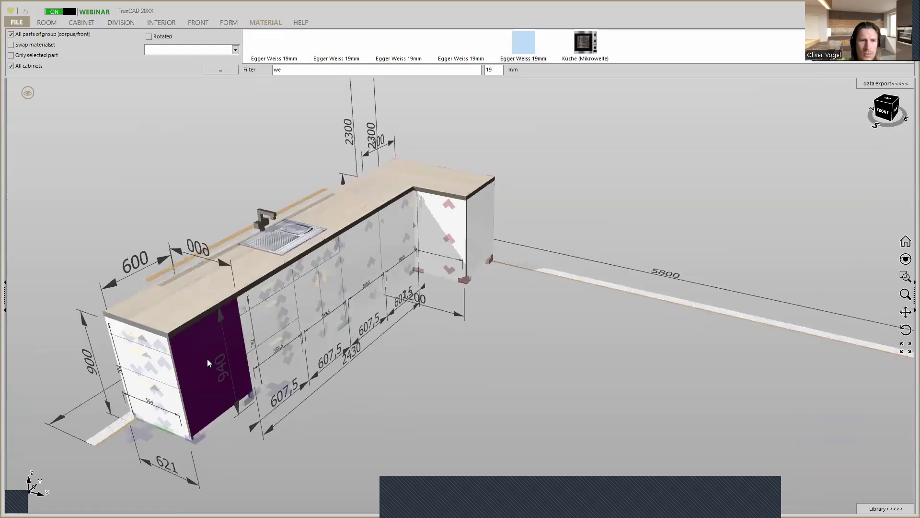
scroll(207, 359, "up", 2)
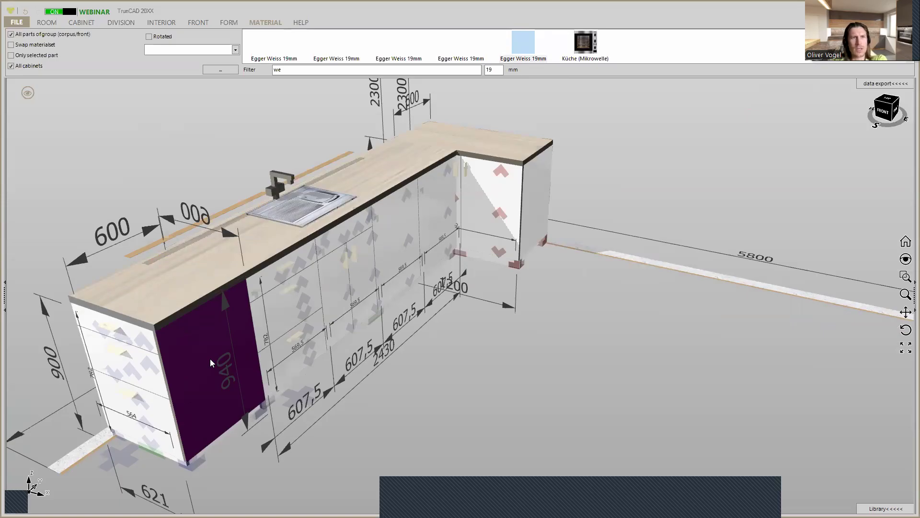
left_click(11, 66)
left_click(11, 34)
left_click(525, 41)
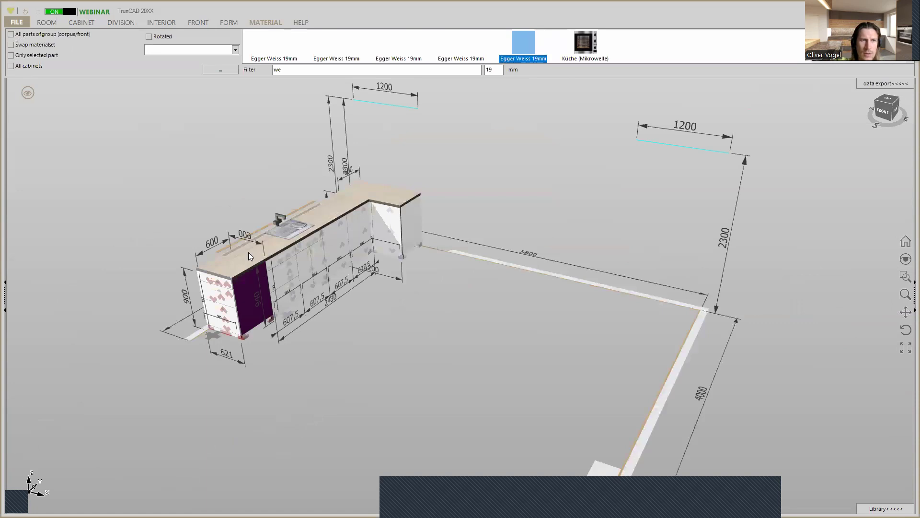
scroll(270, 248, "up", 3)
left_click(366, 259)
mouse_move(365, 259)
middle_mouse_down()
mouse_move(360, 207)
mouse_move(497, 227)
mouse_move(430, 267)
mouse_move(360, 260)
middle_mouse_up()
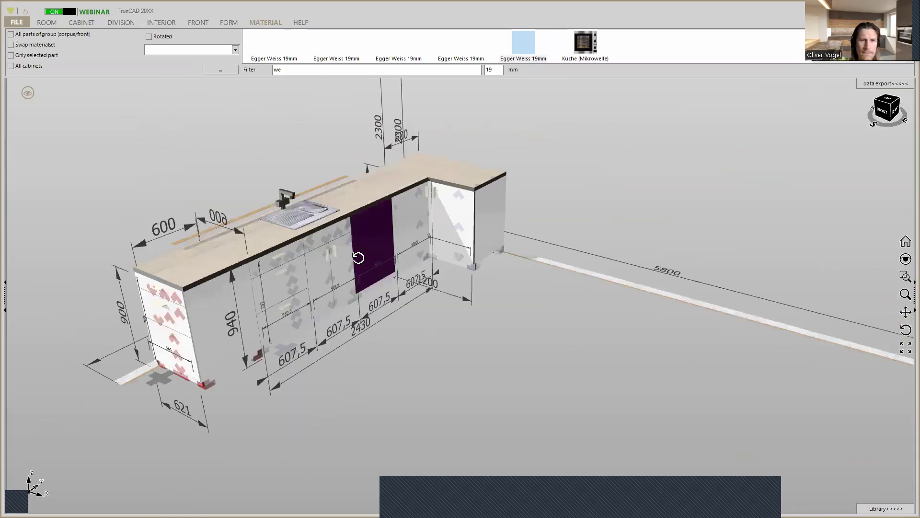
Examine the lower edge of the cabinet row up close and the whole kitchen from a lower viewing angle
left_click(83, 22)
left_click(73, 69)
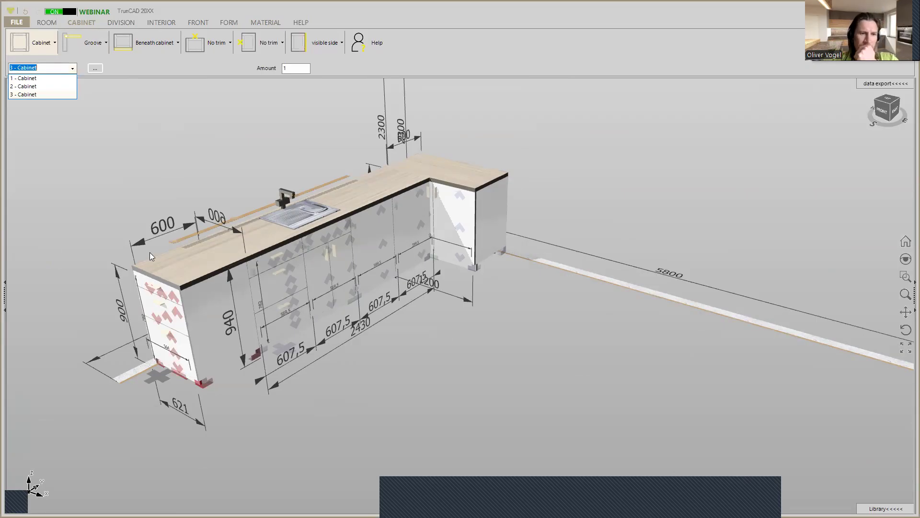
scroll(225, 384, "up", 3)
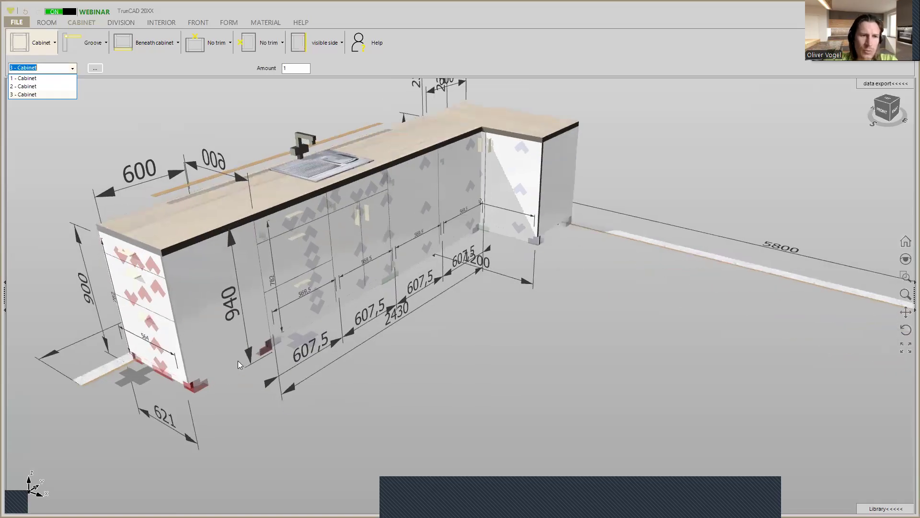
scroll(238, 361, "up", 3)
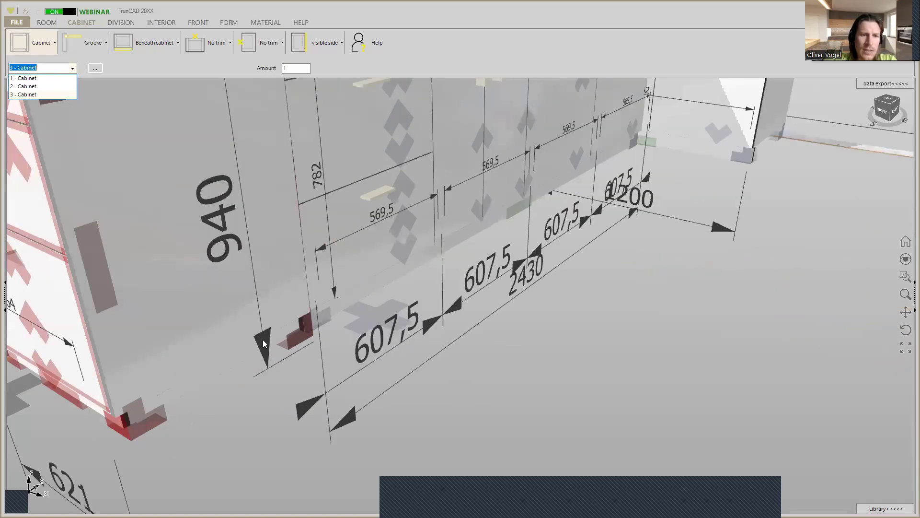
scroll(264, 340, "down", 3)
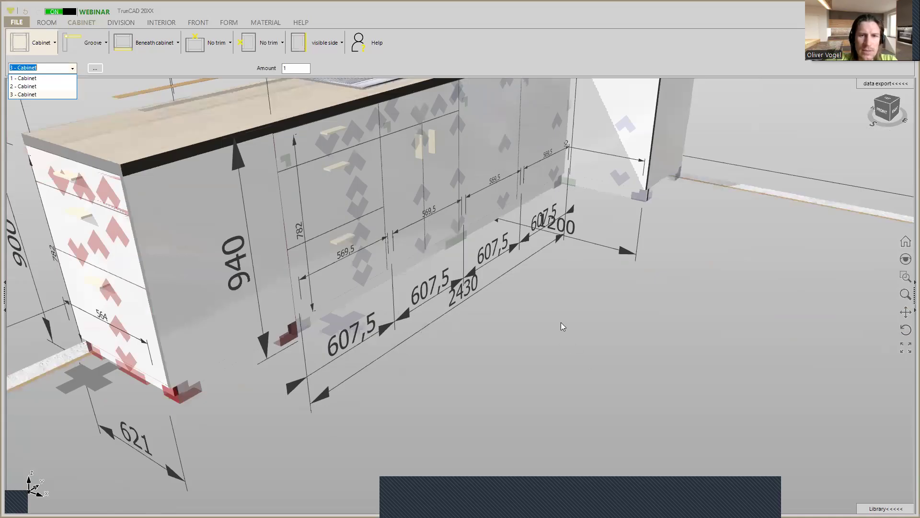
scroll(561, 323, "down", 5)
scroll(532, 287, "down", 3)
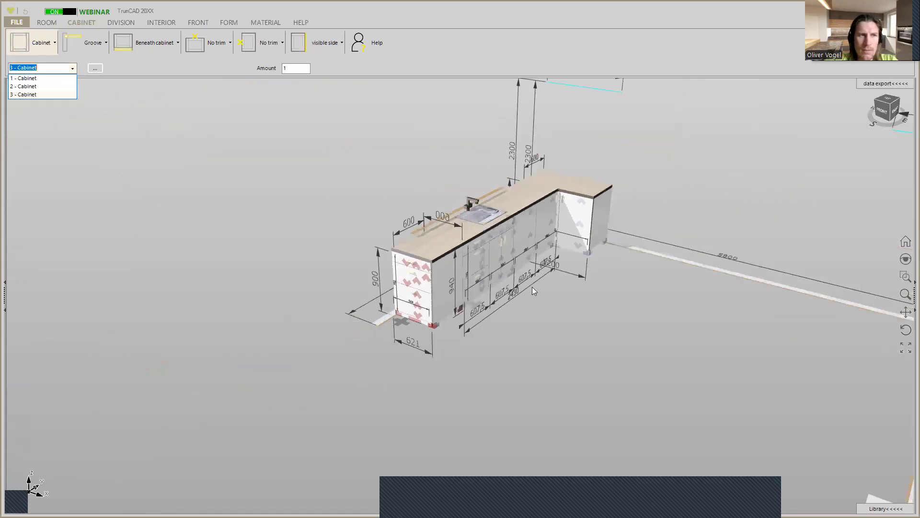
left_click(117, 221)
middle_click_drag(562, 372, 337, 269)
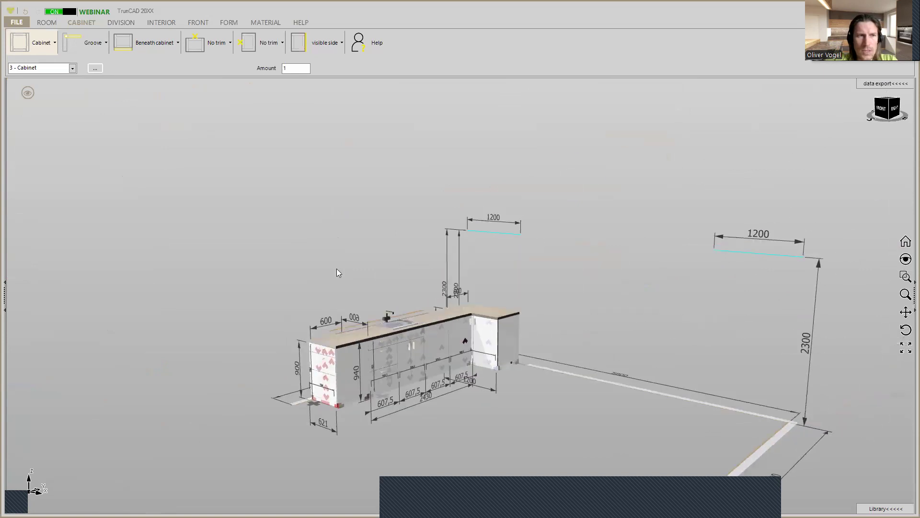
Open the table of all cabinets and rename cabinet 1 as "Corner middle WL"
left_click(90, 71)
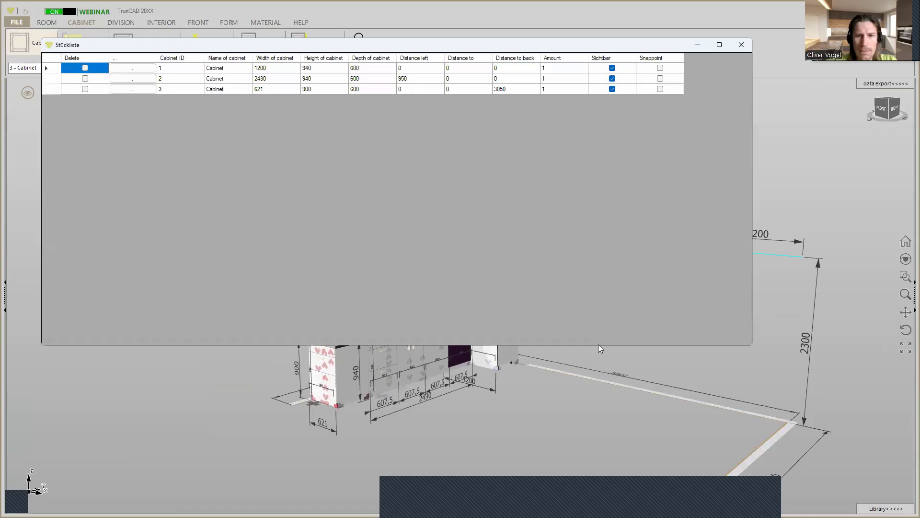
left_click_drag(598, 344, 588, 225)
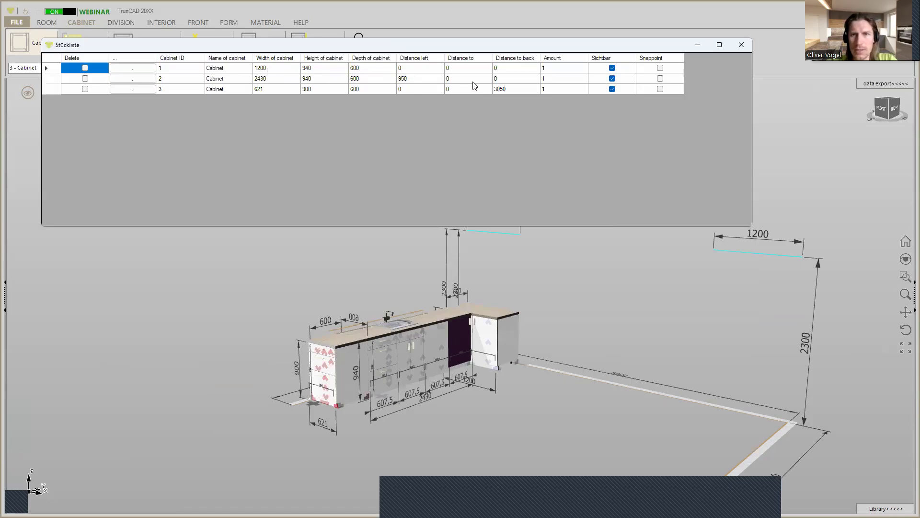
left_click(225, 71)
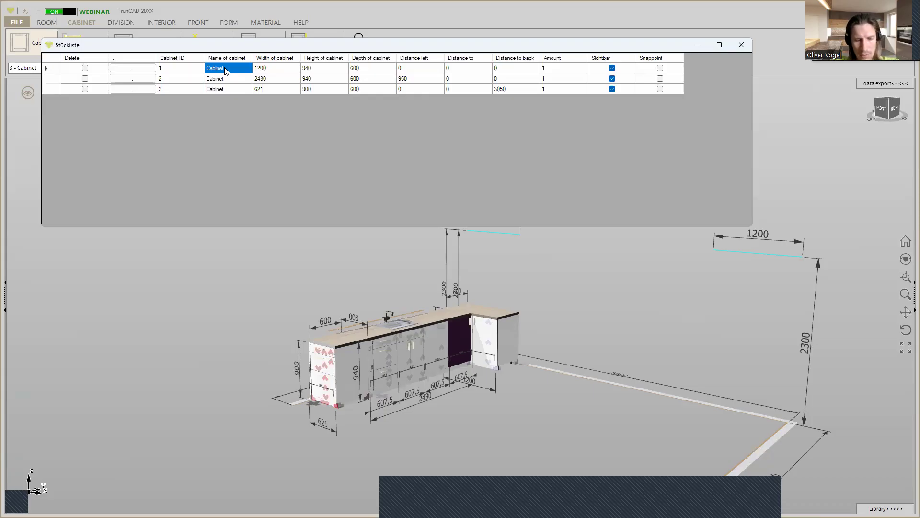
type("Corner")
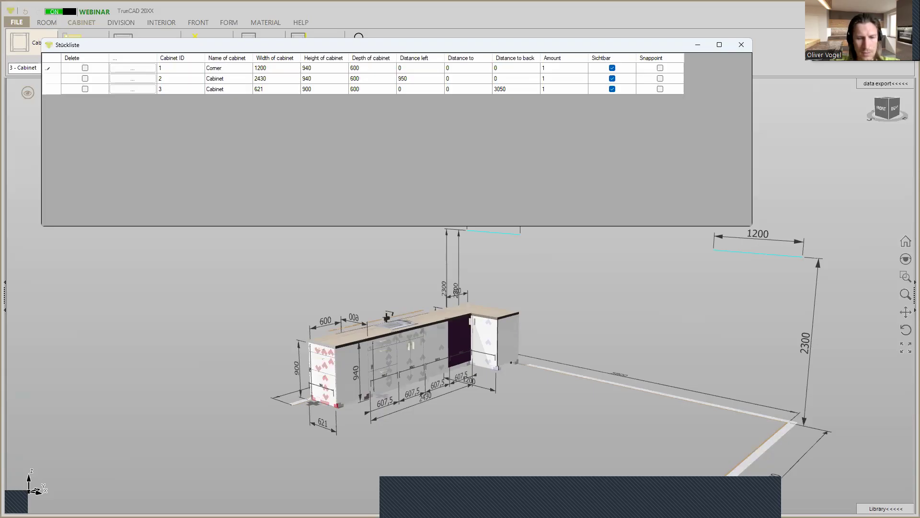
type("dle")
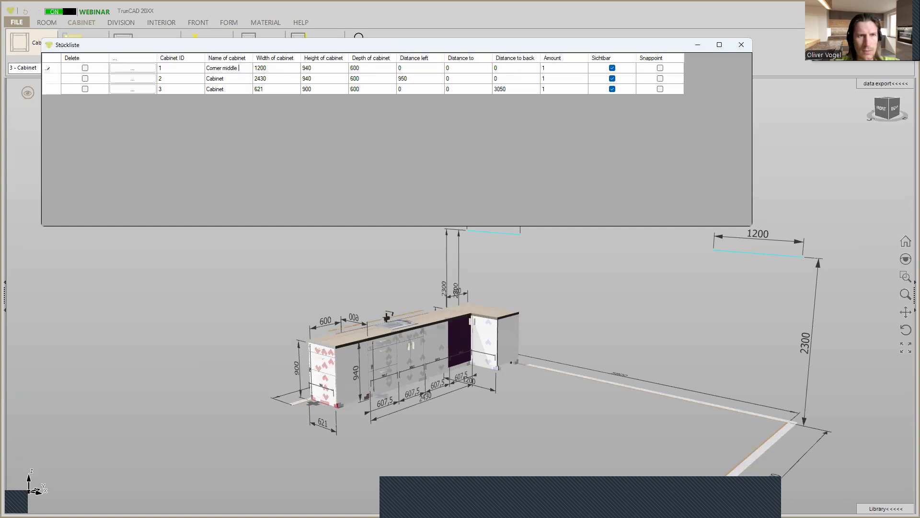
type("WL")
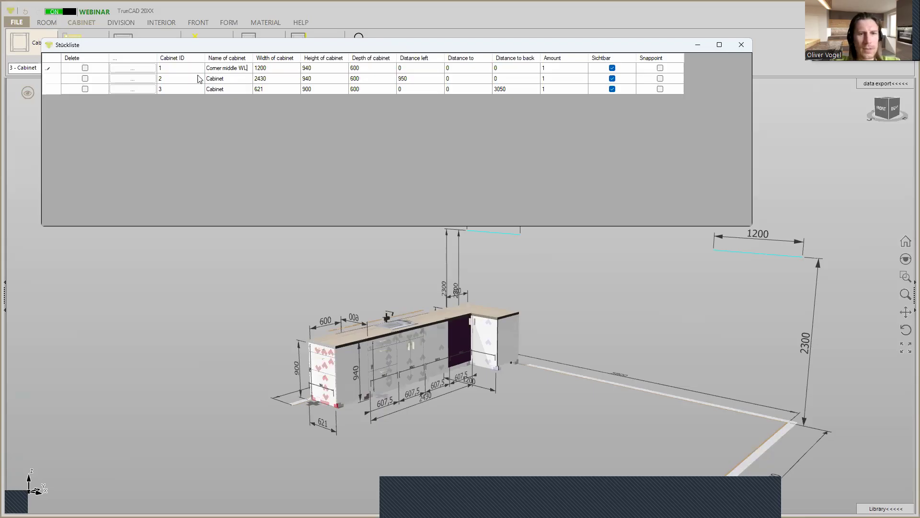
Rename cabinet 2 as "Sink cabinet" and cabinet 3 as "room drawers", and close the cabinet table
left_click(229, 80)
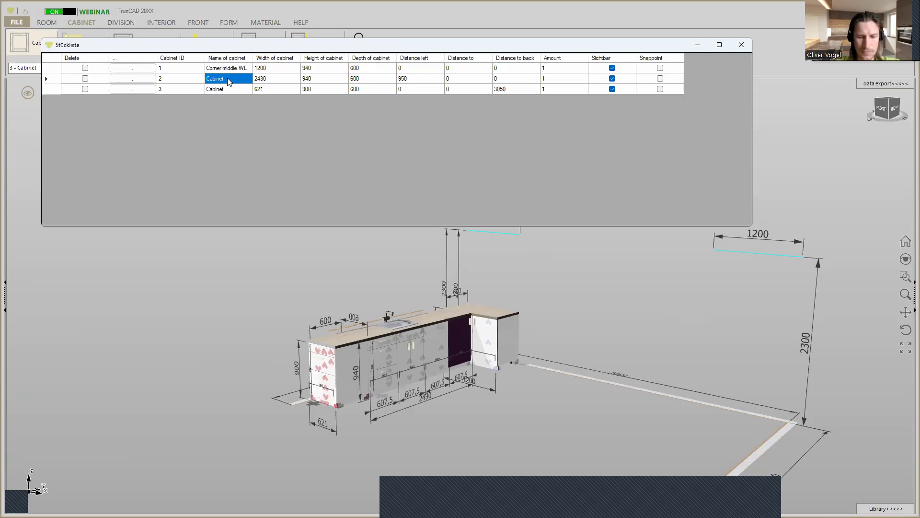
type("Sink")
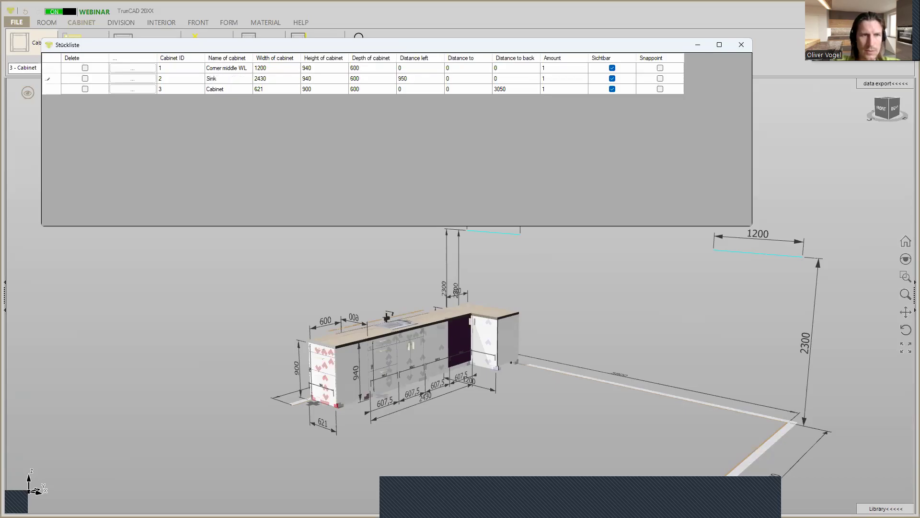
type(" cabinaet")
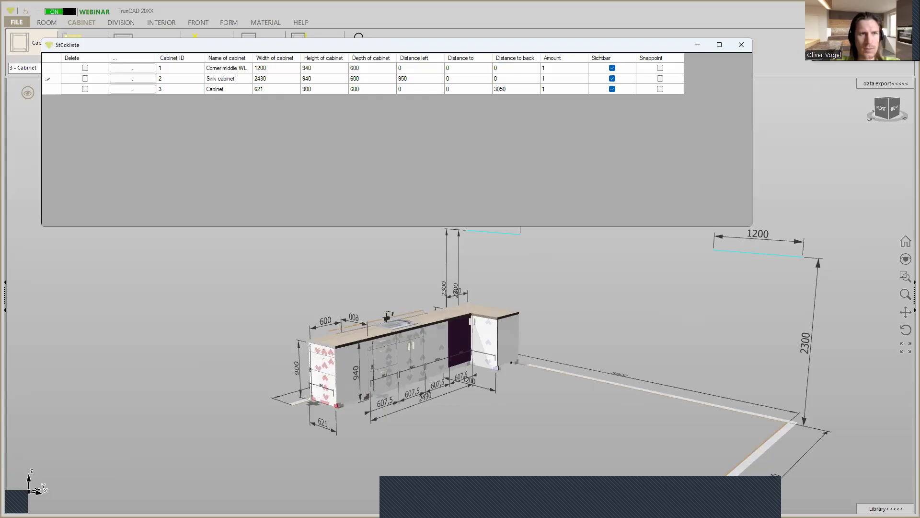
left_click(220, 89)
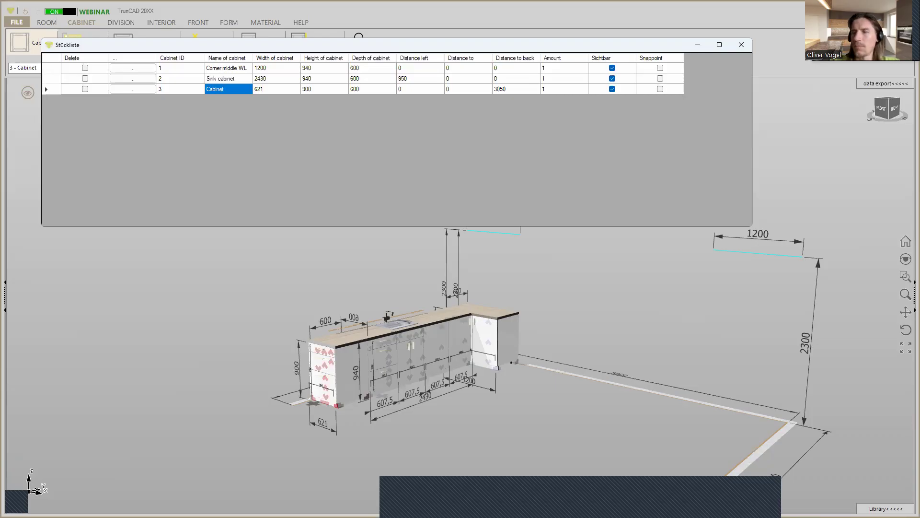
type("room ")
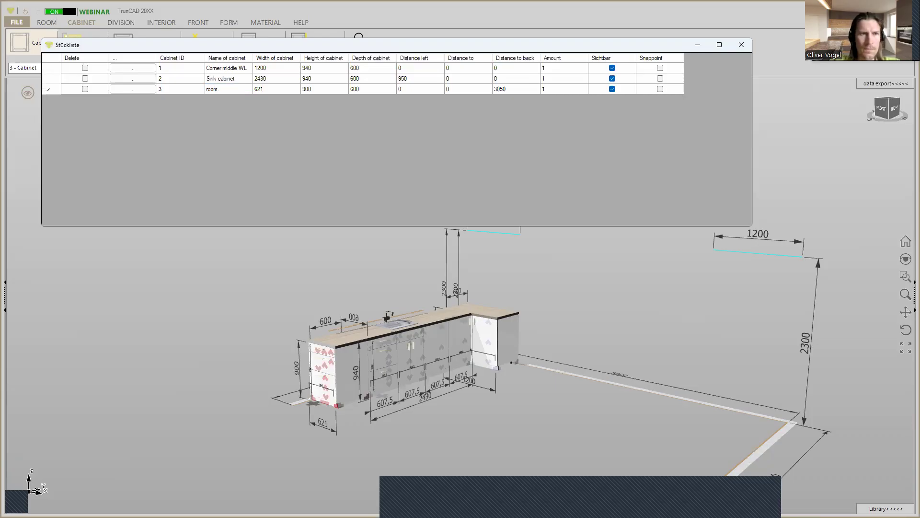
type("drawers")
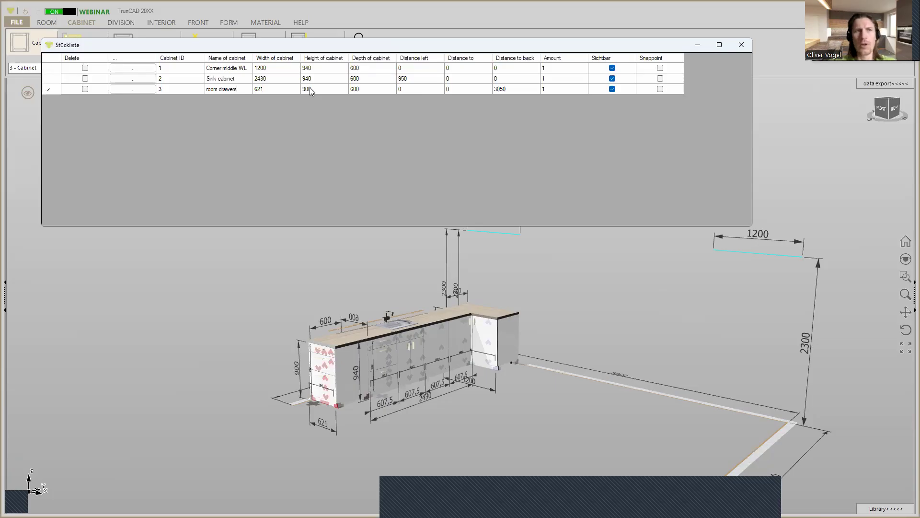
left_click(740, 45)
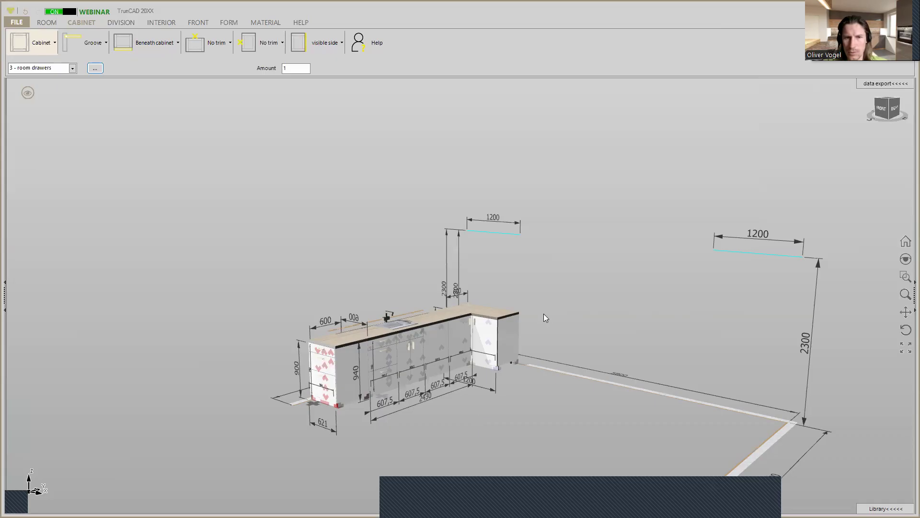
Insert a cabinet 1800 mm wide and 9400 mm high with 0 distance to back at the corner cabinet's lower rear outer corner
middle_click_drag(543, 314, 557, 325)
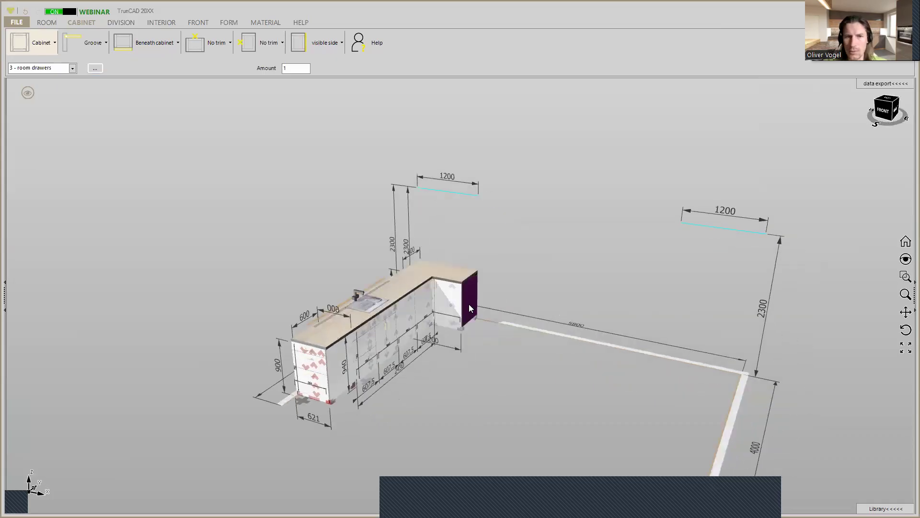
scroll(469, 304, "up", 5)
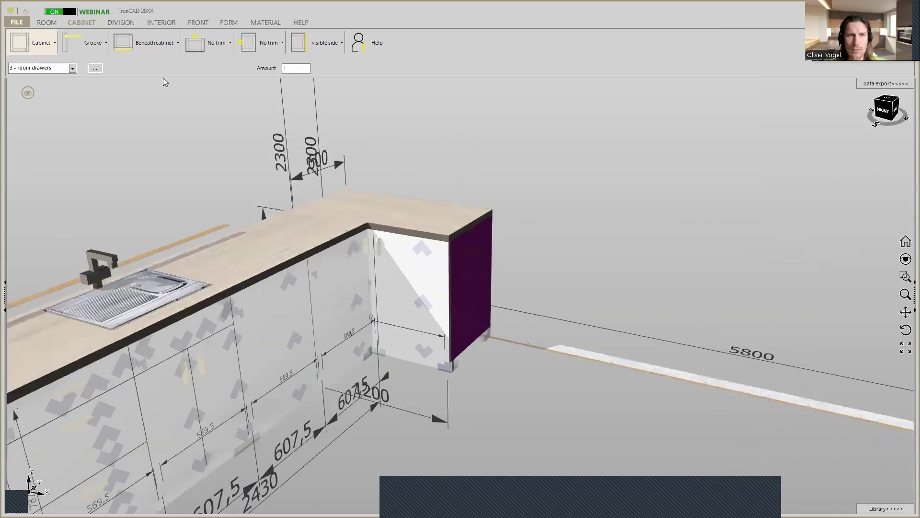
scroll(489, 302, "down", 5)
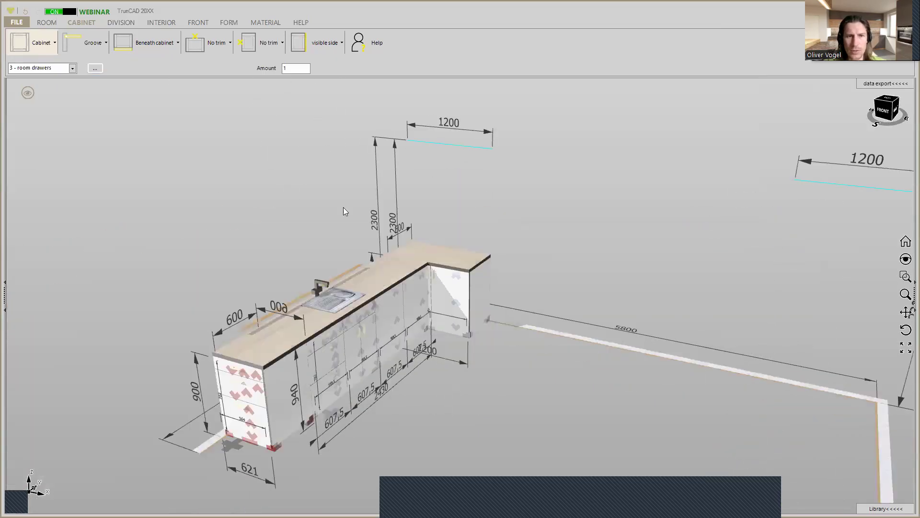
left_click(518, 322)
scroll(509, 307, "up", 3)
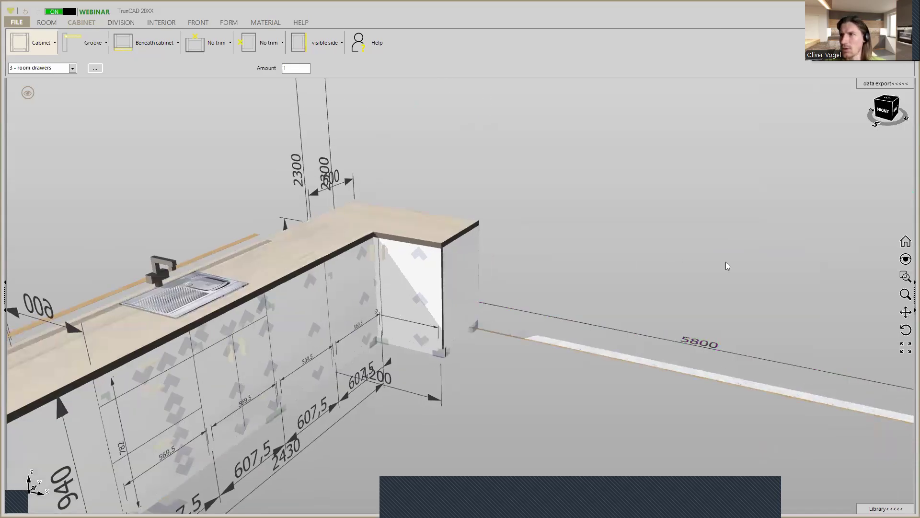
scroll(476, 330, "up", 6)
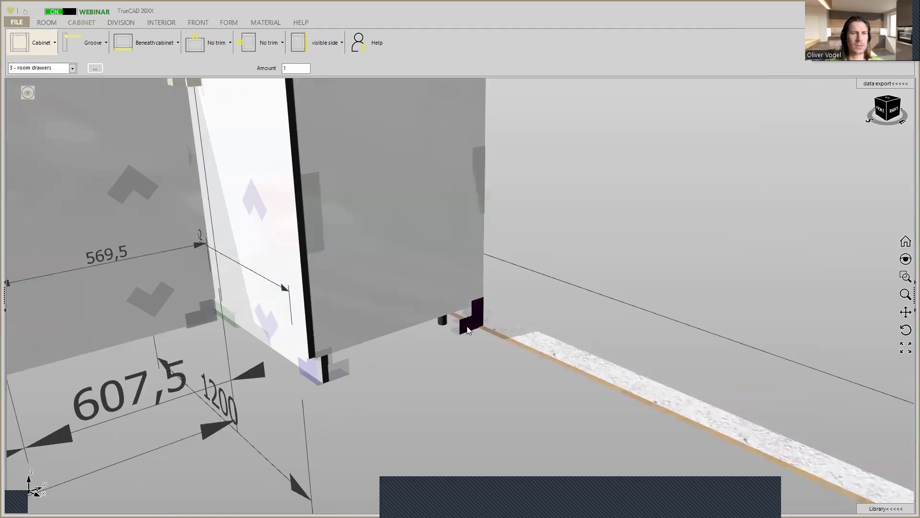
left_click(41, 45)
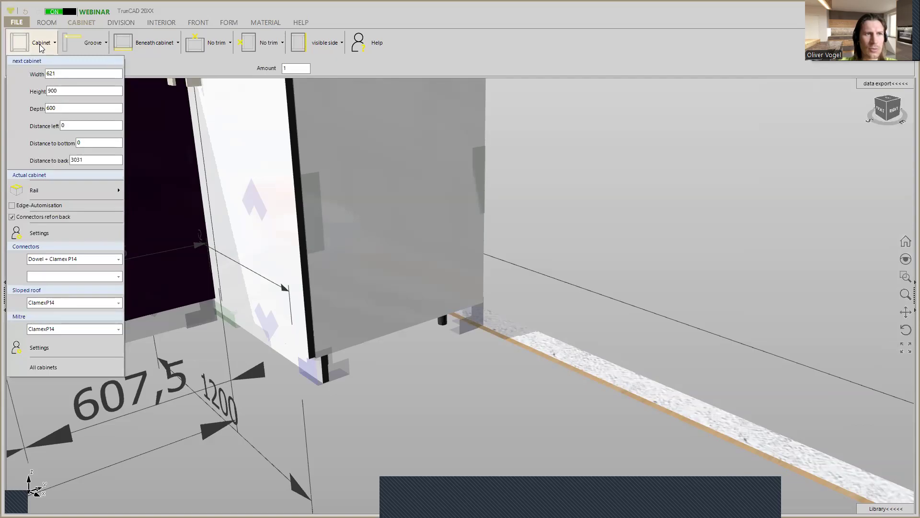
double_click(70, 72)
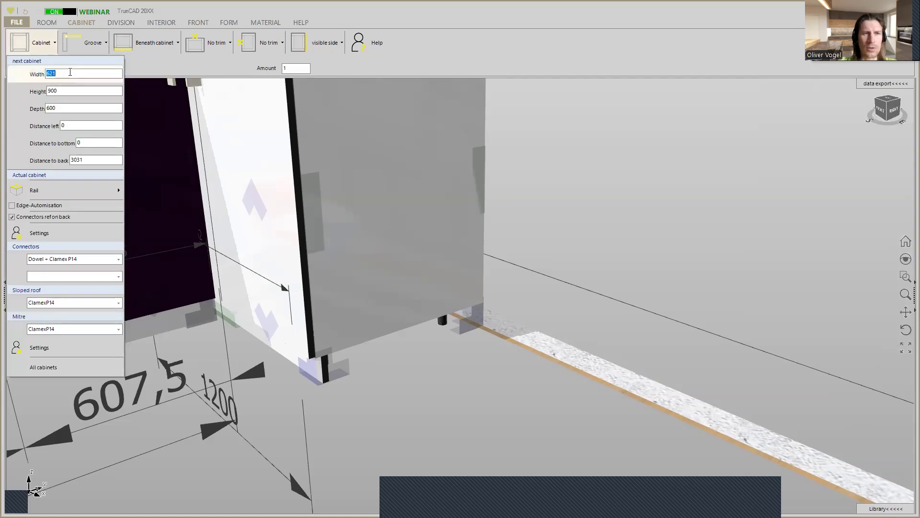
type("1800")
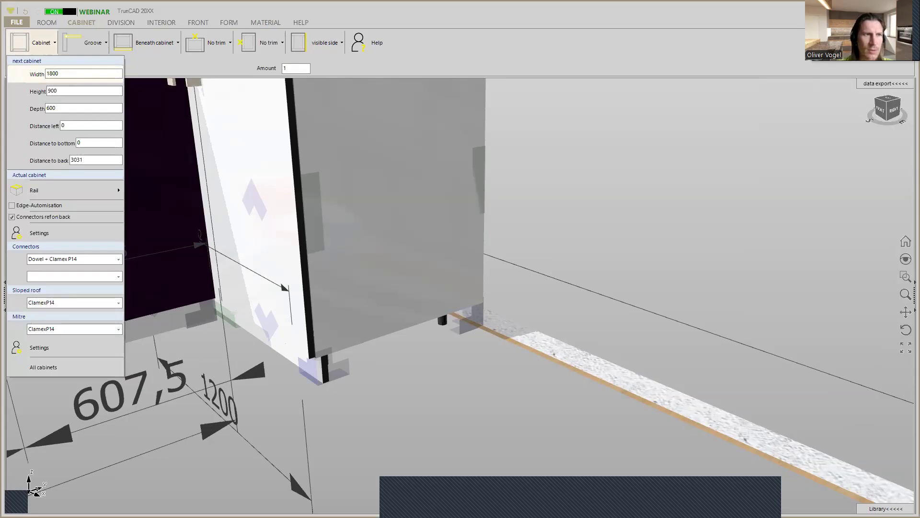
double_click(58, 91)
type("9400")
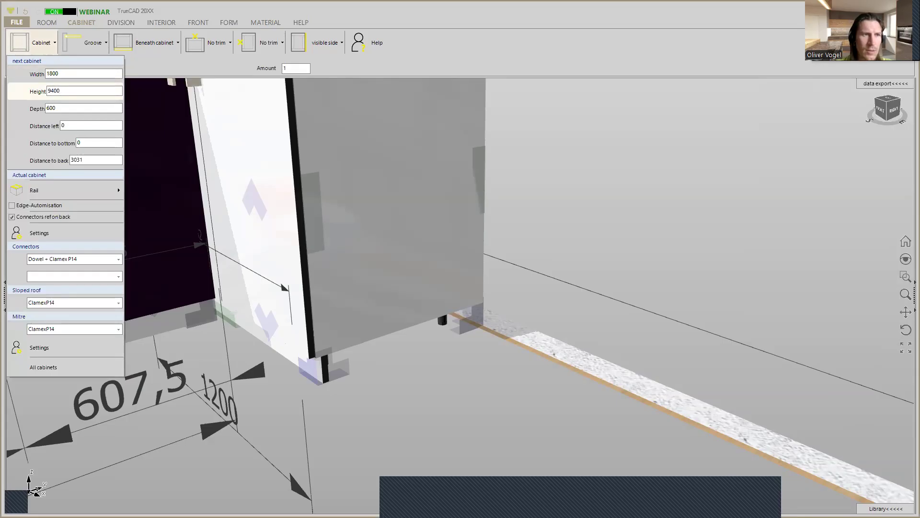
double_click(93, 158)
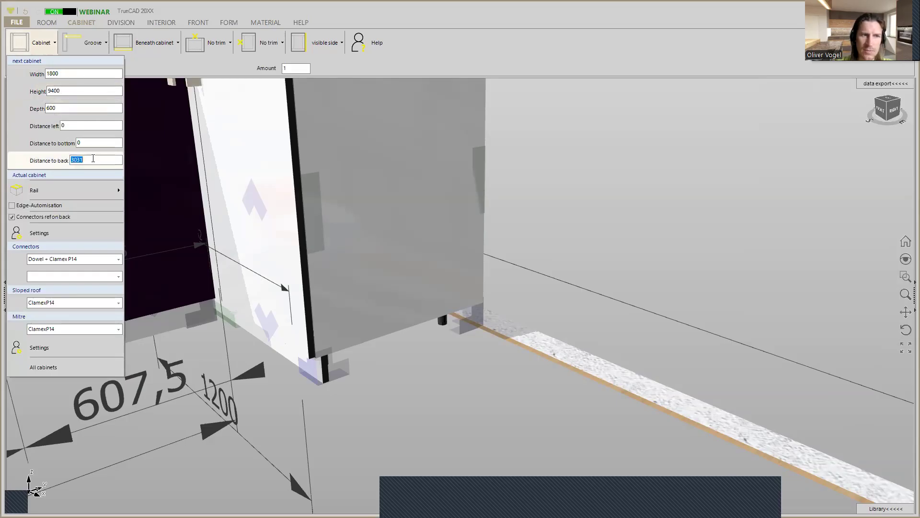
type("0")
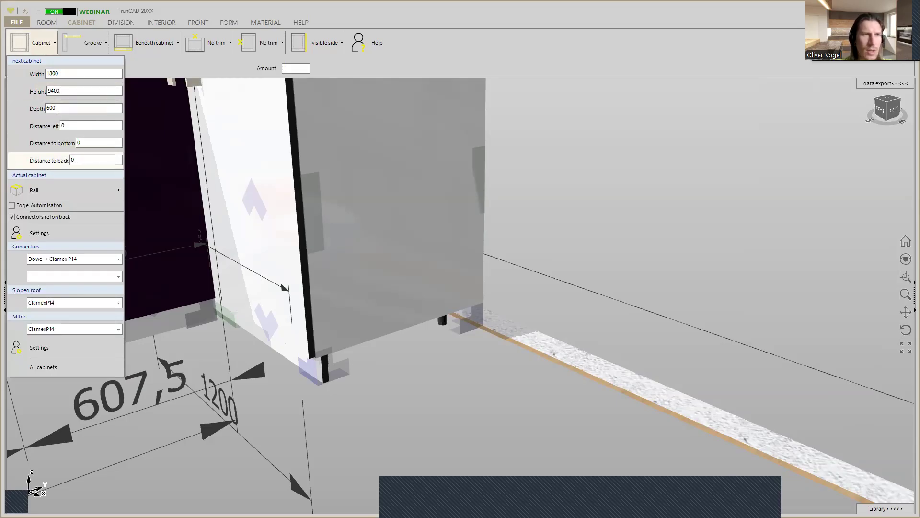
left_click(24, 40)
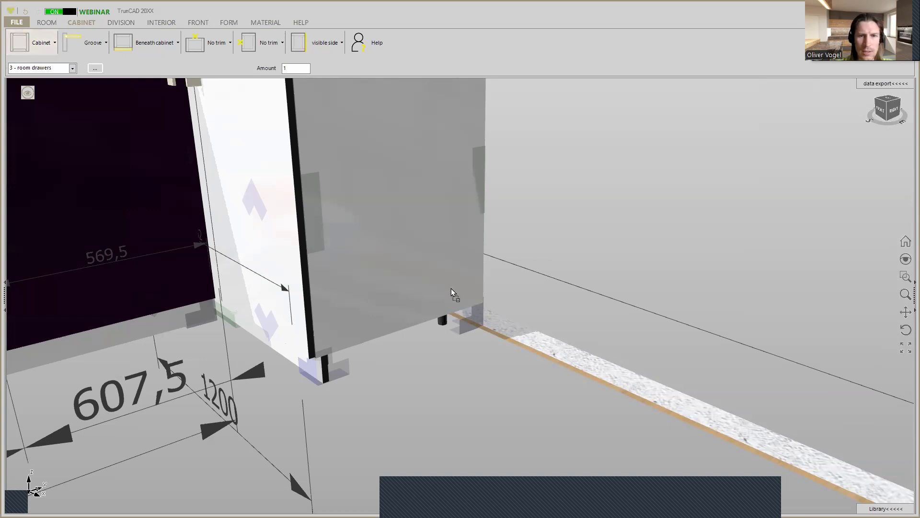
left_click(469, 323)
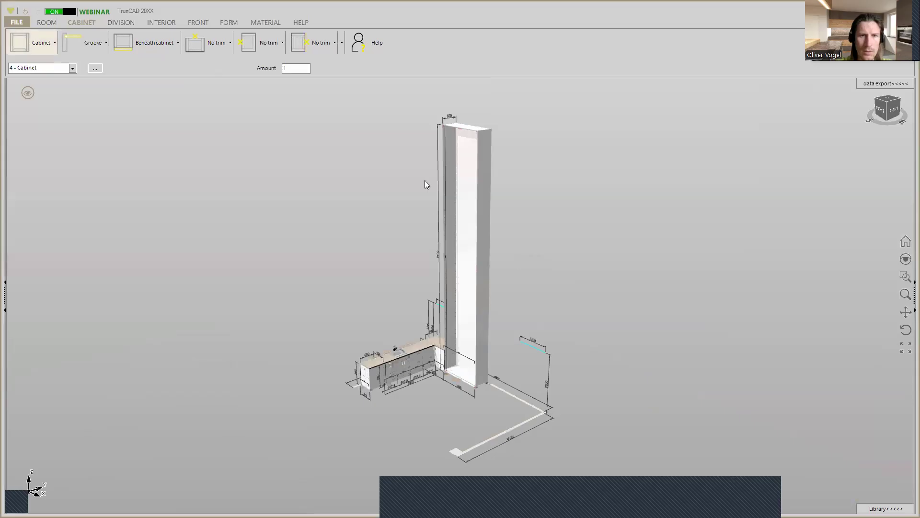
Set the new cabinet's height to 940 mm
middle_click_drag(424, 180, 460, 178)
scroll(405, 137, "up", 4)
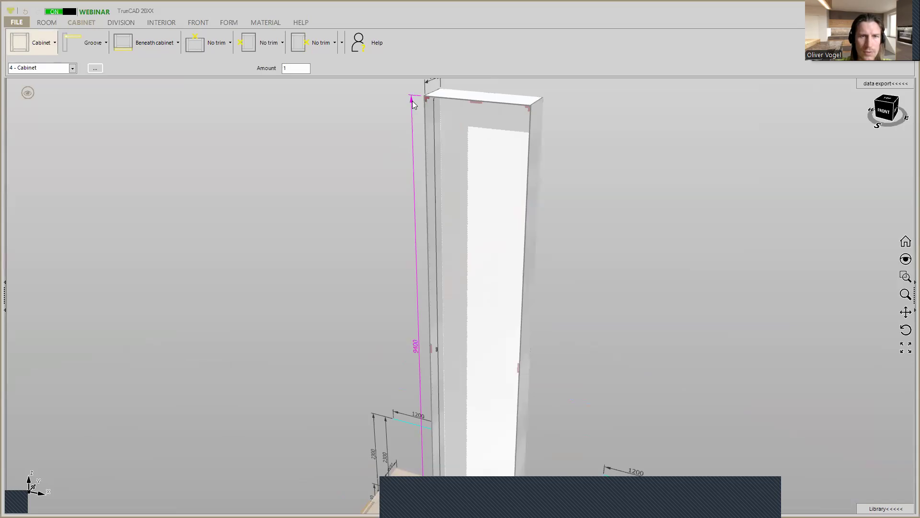
scroll(426, 140, "down", 3)
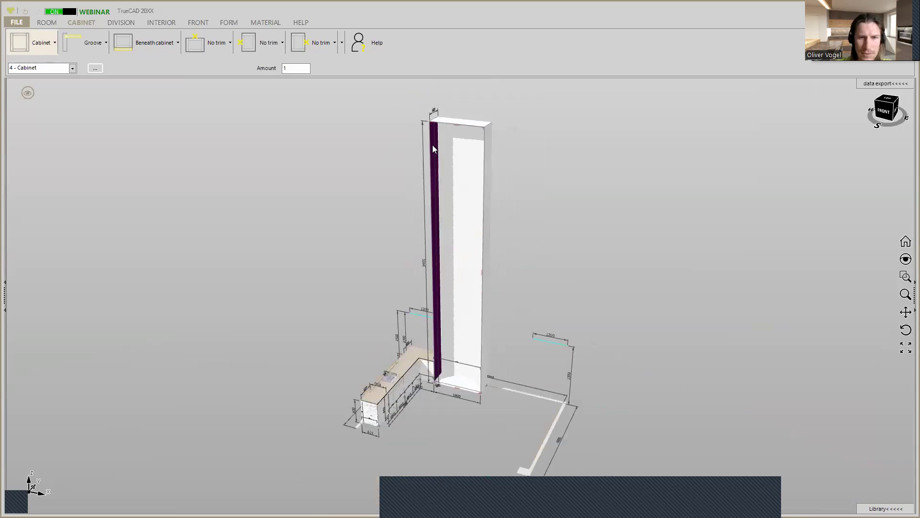
left_click(421, 118)
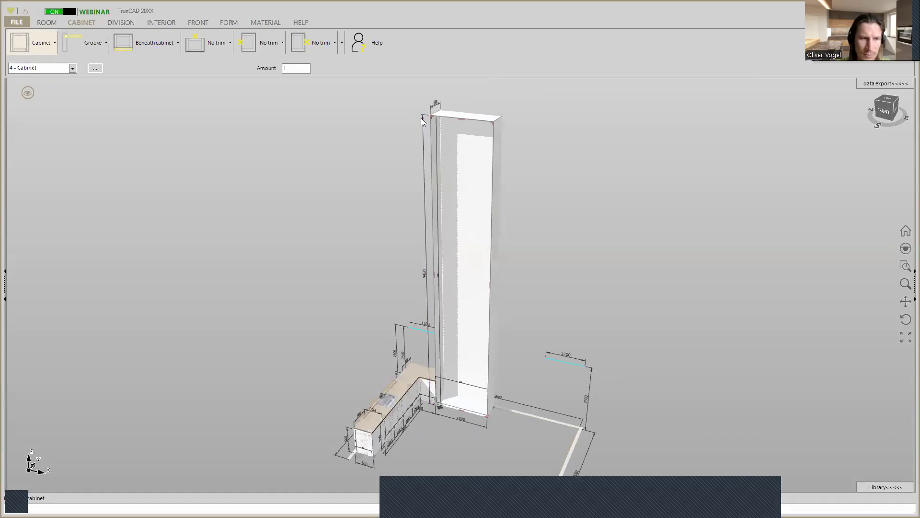
key("Return")
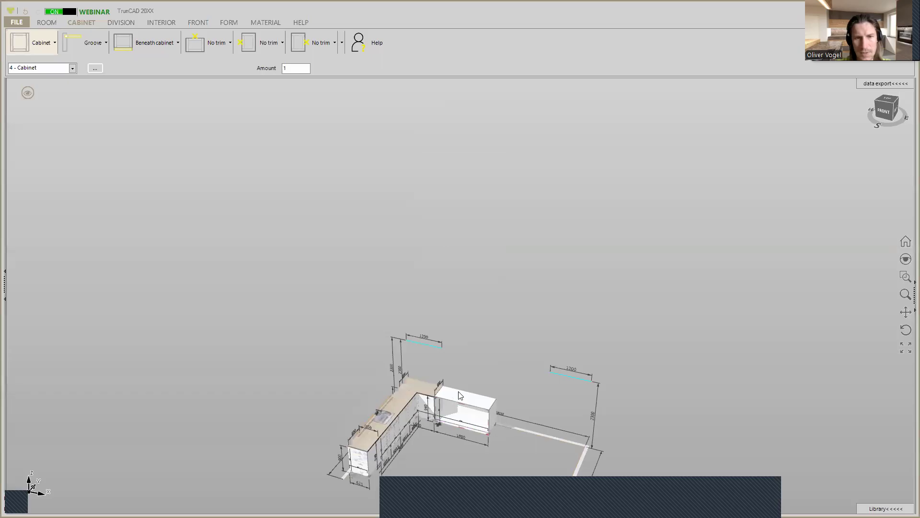
Divide the 1800 mm cabinet with one single vertical divider passing through top and bottom, making the section beside the corner cabinet 600 mm wide
scroll(449, 402, "up", 5)
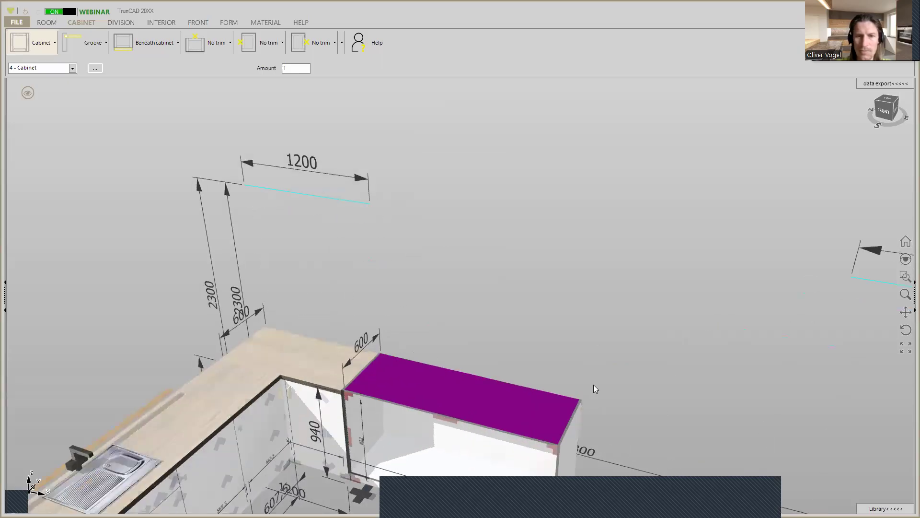
middle_click_drag(505, 342, 514, 164)
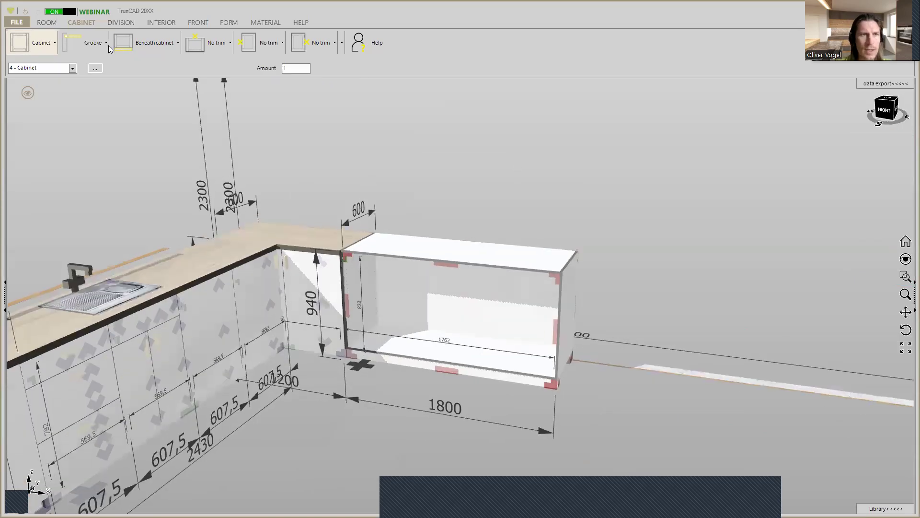
left_click(120, 22)
left_click(39, 44)
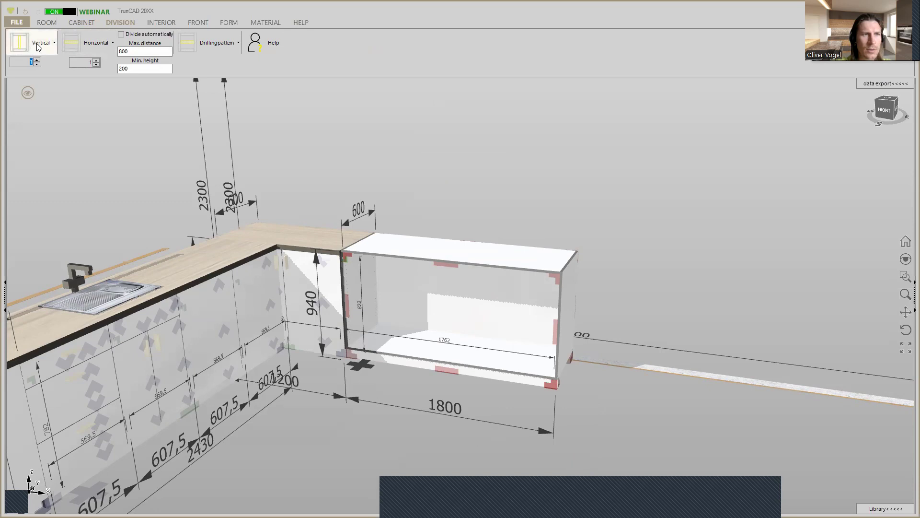
left_click(39, 44)
left_click(47, 123)
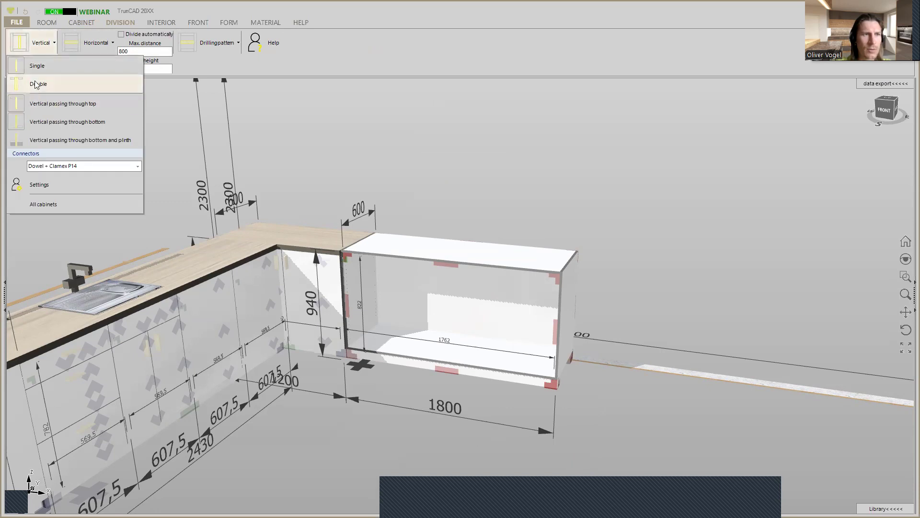
left_click(20, 48)
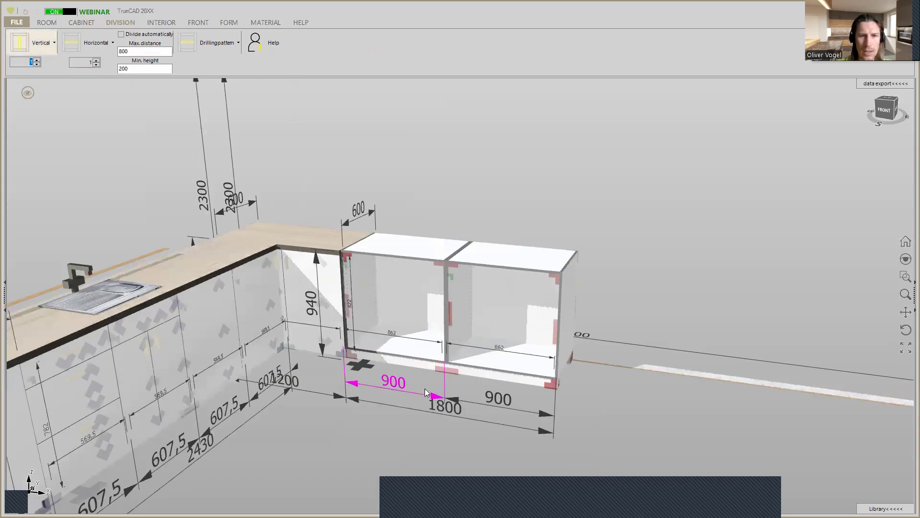
scroll(425, 387, "up", 3)
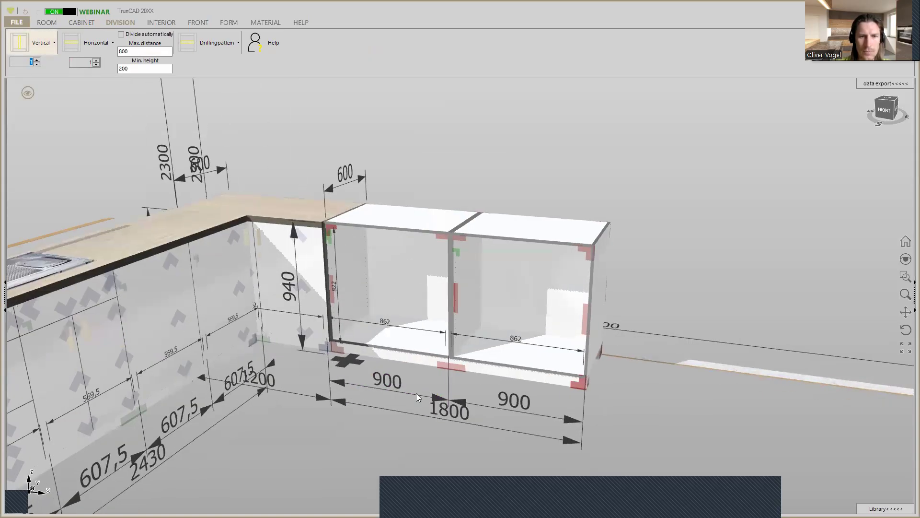
left_click(417, 394)
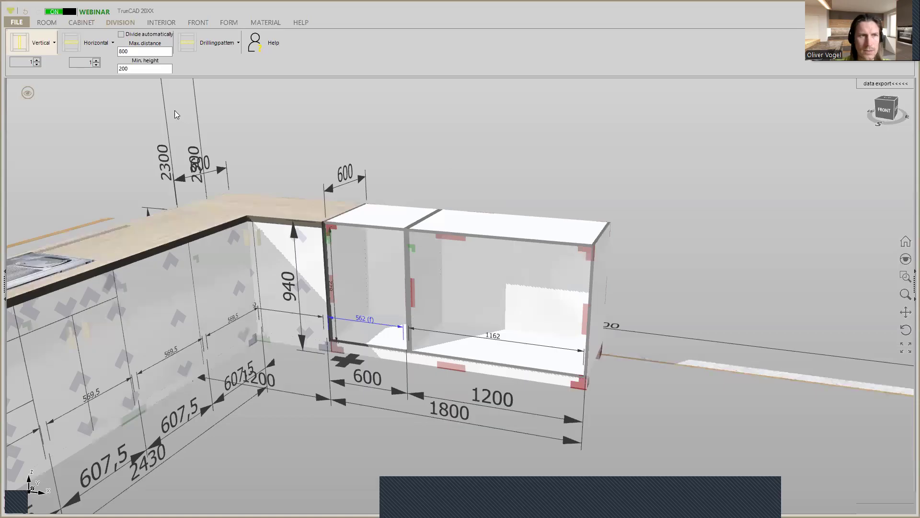
Add a 40 mm high cover panel as top trim to the 1800 mm cabinet
left_click(82, 23)
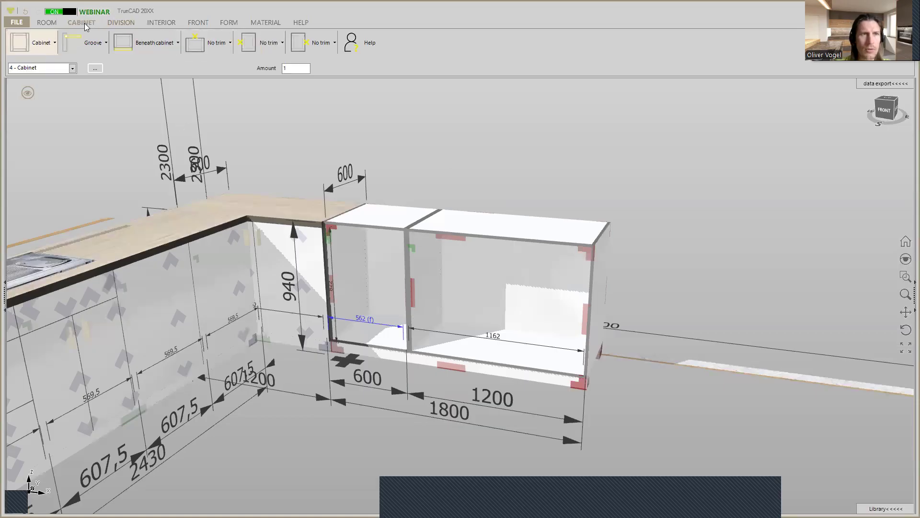
left_click(191, 45)
mouse_move(216, 85)
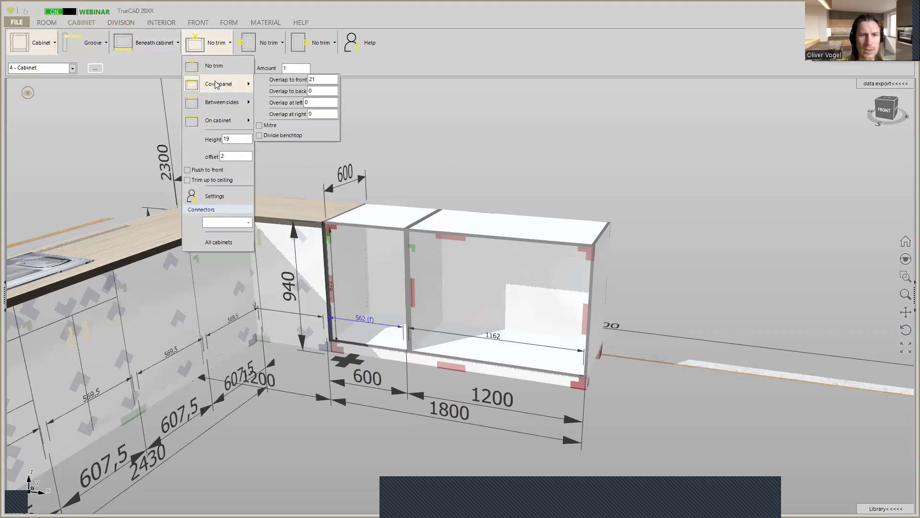
left_click(217, 84)
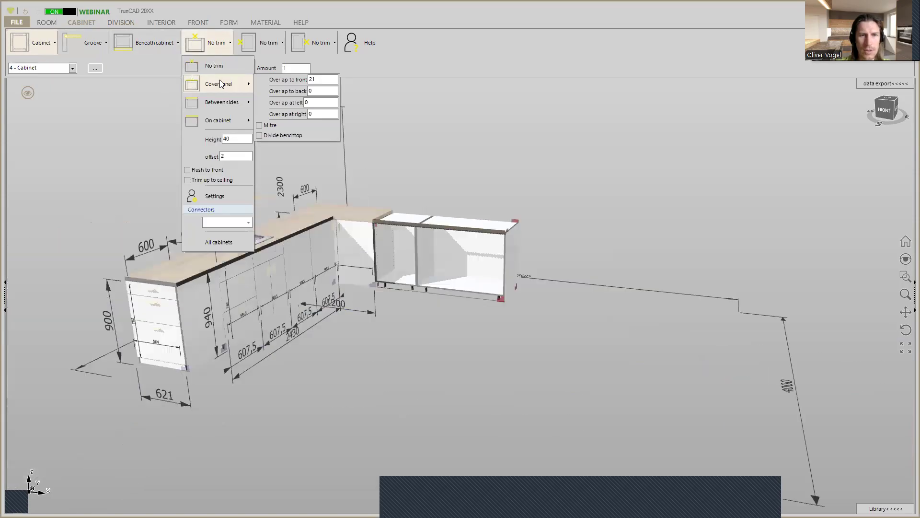
scroll(475, 179, "up", 3)
middle_click_drag(476, 179, 443, 214)
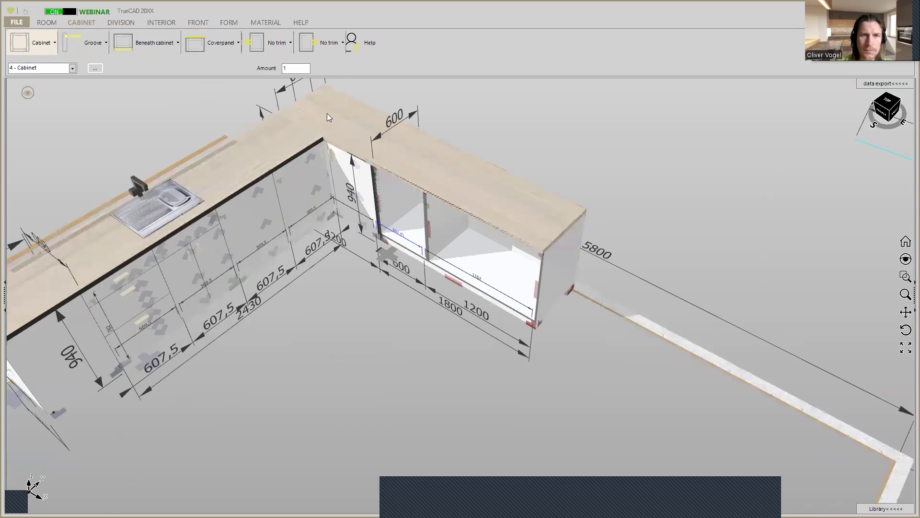
Examine the cover panel over the corner and 1800 mm cabinets and the connection between both cabinets from front and rear
left_click(327, 113)
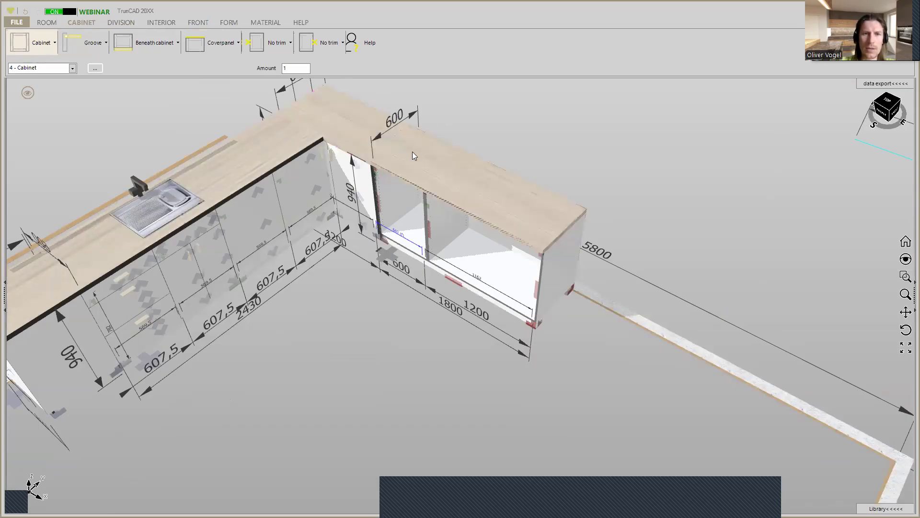
scroll(397, 158, "up", 4)
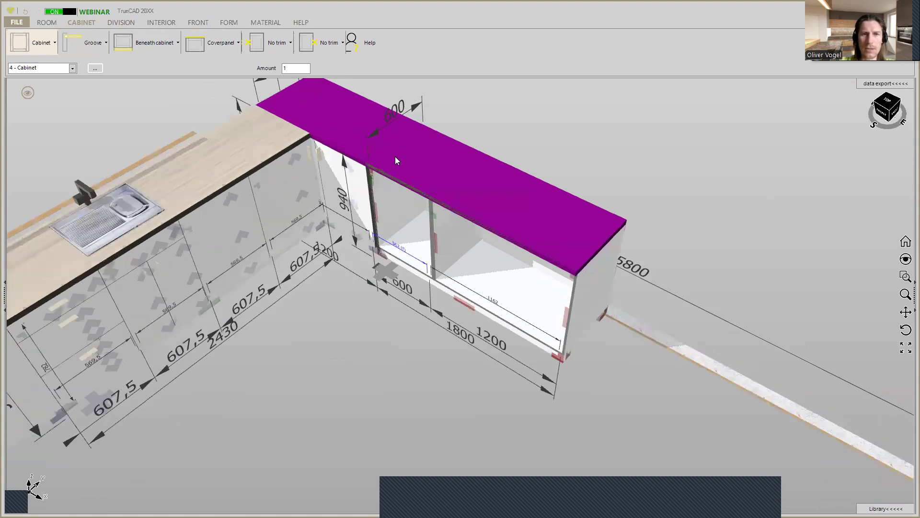
scroll(391, 152, "down", 3)
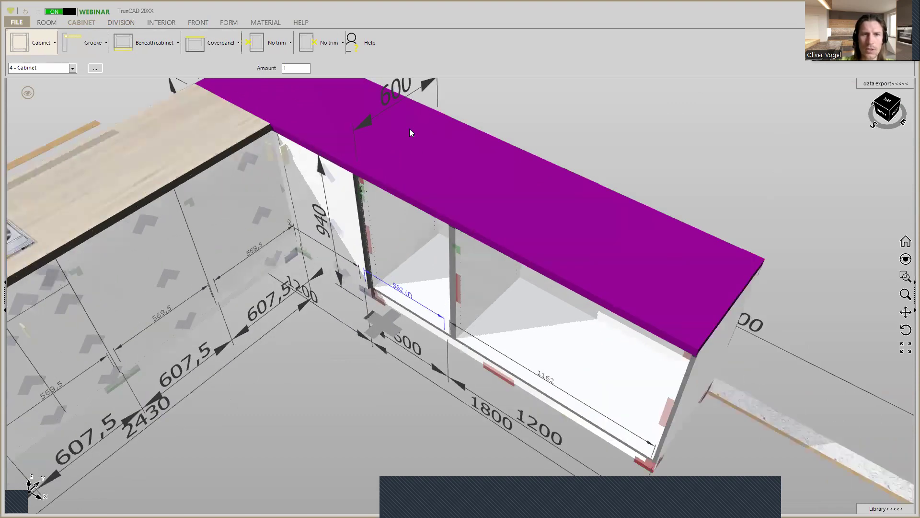
middle_click_drag(423, 147, 437, 138)
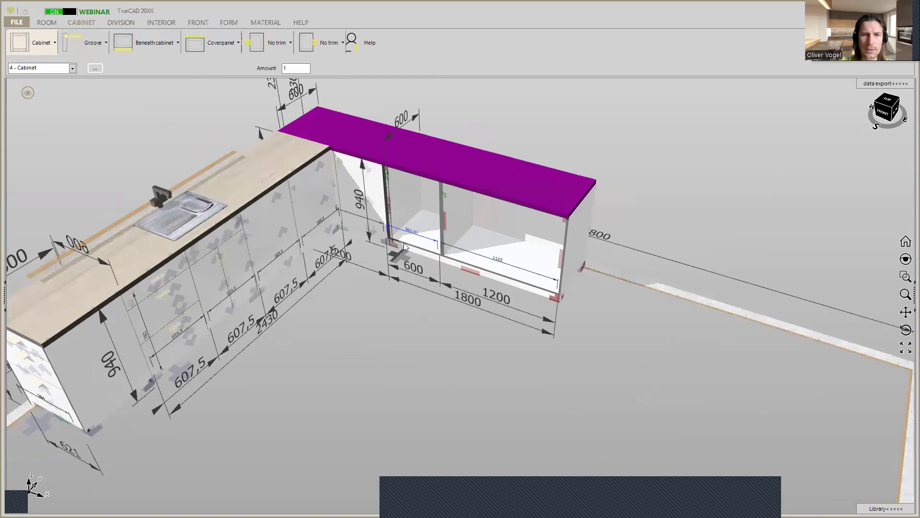
scroll(405, 246, "up", 2)
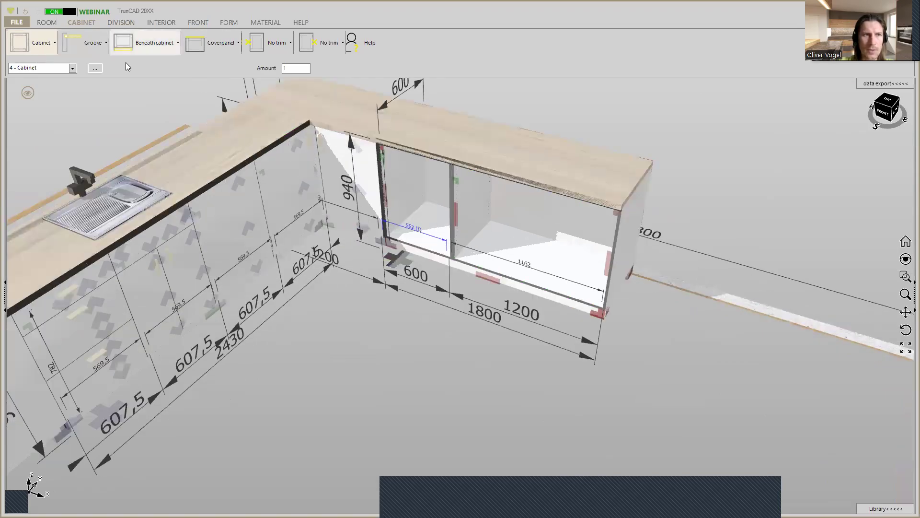
left_click(95, 68)
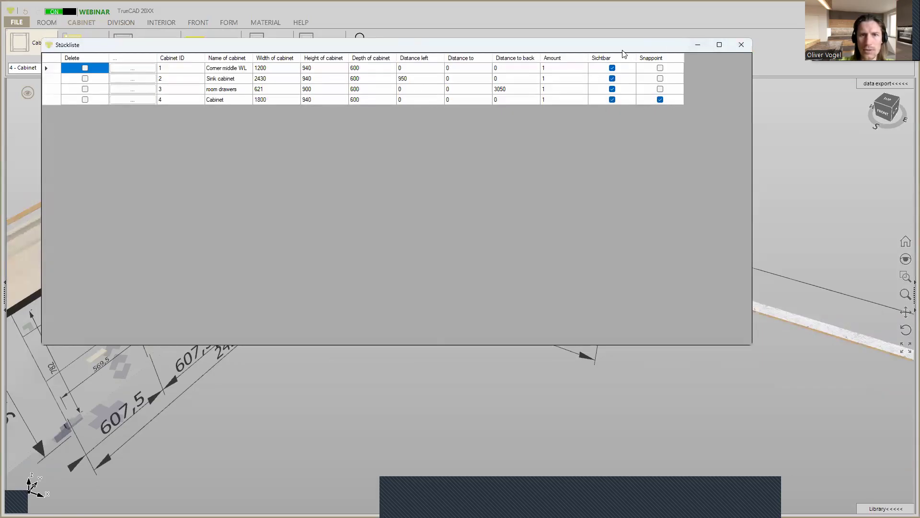
left_click_drag(624, 53, 604, 282)
middle_click_drag(629, 127, 482, 96)
scroll(651, 396, "up", 2)
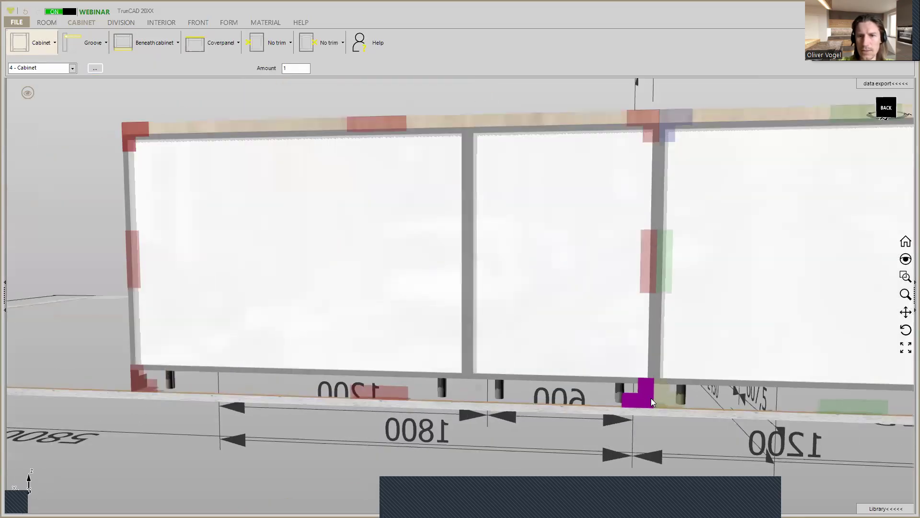
scroll(658, 390, "down", 4)
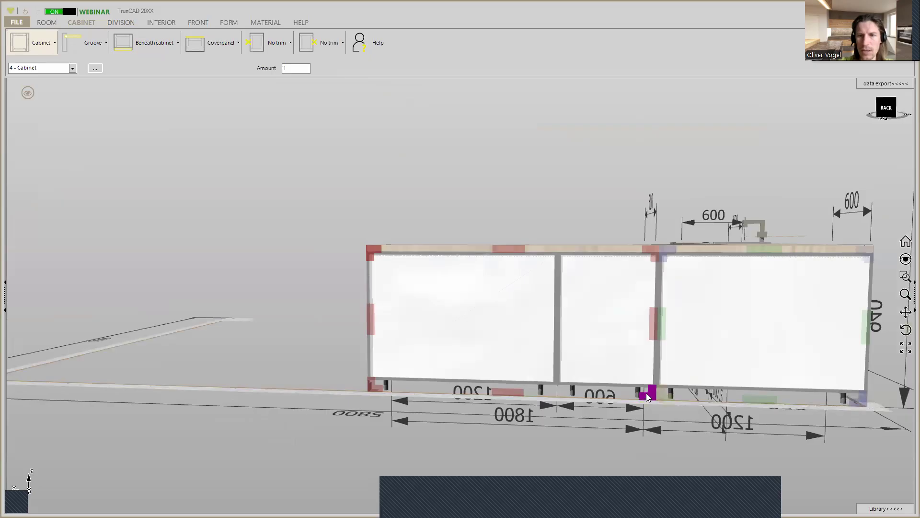
scroll(653, 387, "down", 3)
middle_click_drag(652, 388, 804, 390)
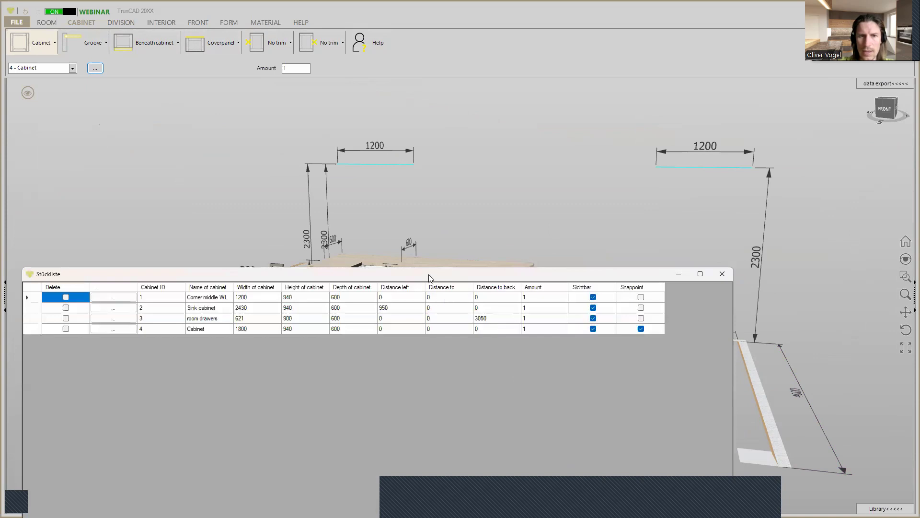
Set the 1800 mm cabinet's distance left to 0.1 in the cabinet list
left_click_drag(430, 277, 486, 218)
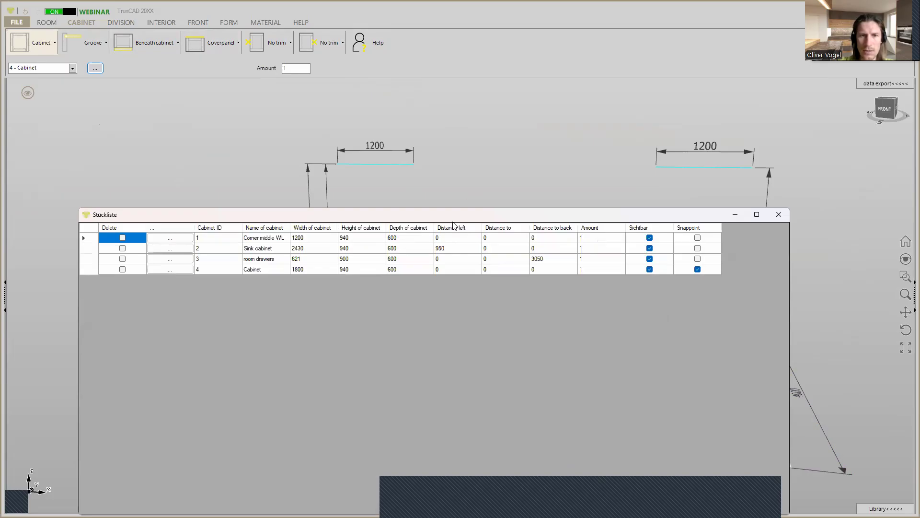
left_click_drag(454, 222, 455, 369)
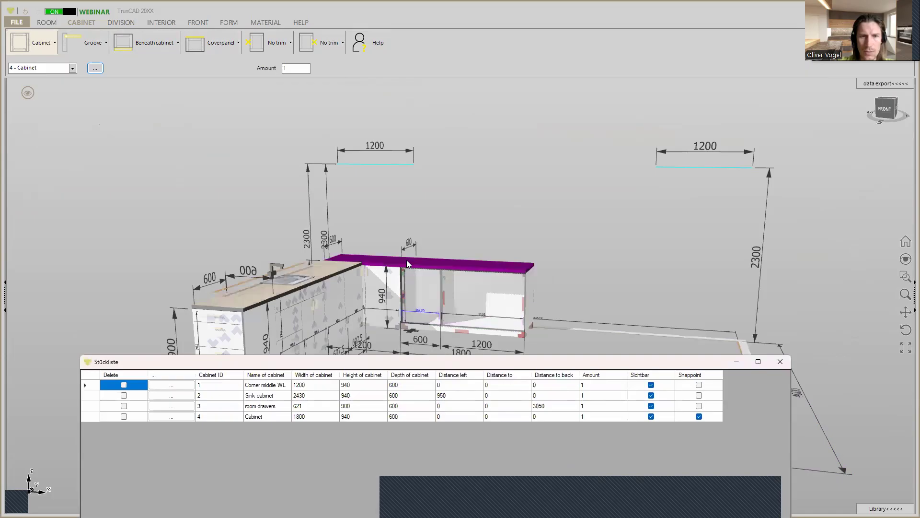
left_click(446, 416)
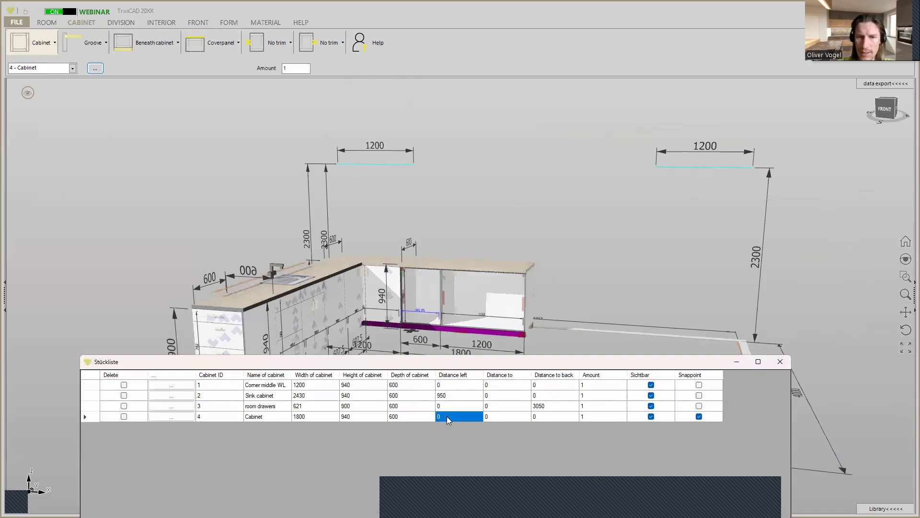
left_click(447, 416)
type(".1")
key("Return")
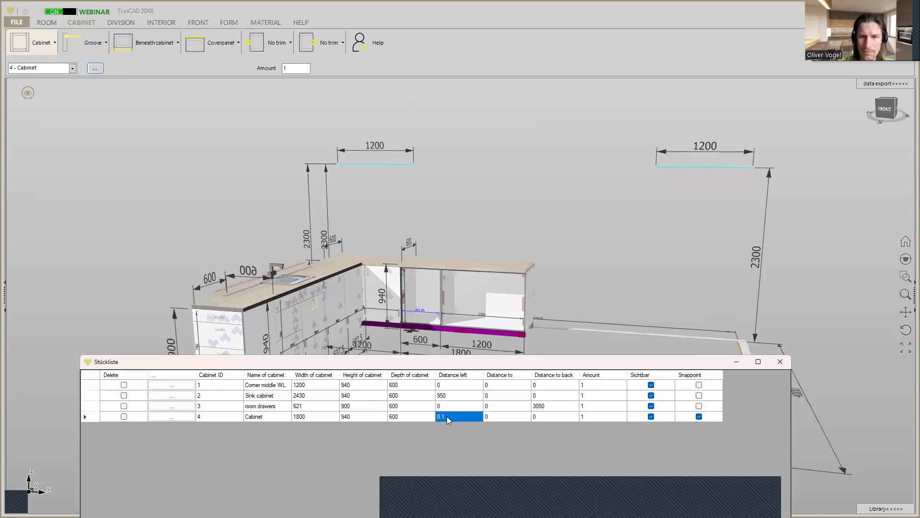
left_click(780, 365)
Examine the joint between the corner cabinet and the 1800 mm cabinet from above and from the rear
scroll(404, 254, "up", 3)
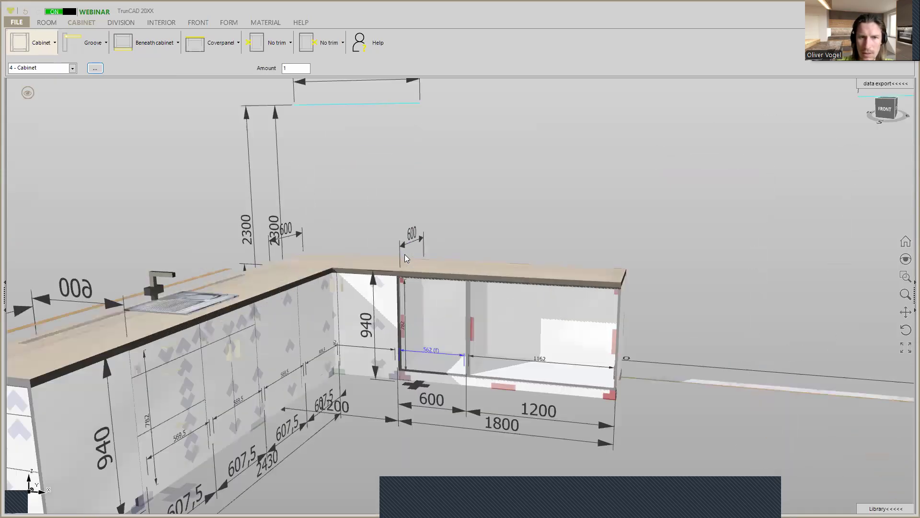
scroll(421, 270, "up", 1)
middle_click_drag(424, 268, 407, 298)
scroll(400, 263, "up", 1)
scroll(406, 308, "up", 4)
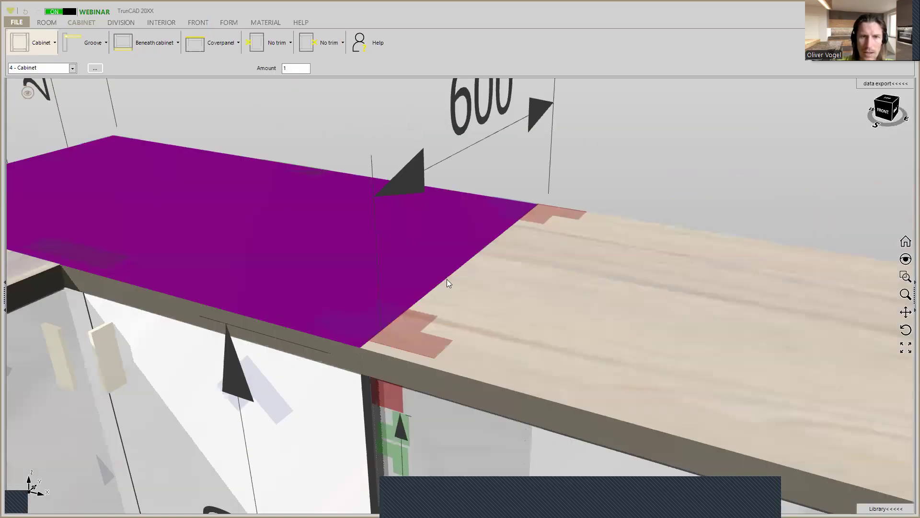
scroll(447, 278, "down", 5)
middle_click_drag(479, 276, 338, 249)
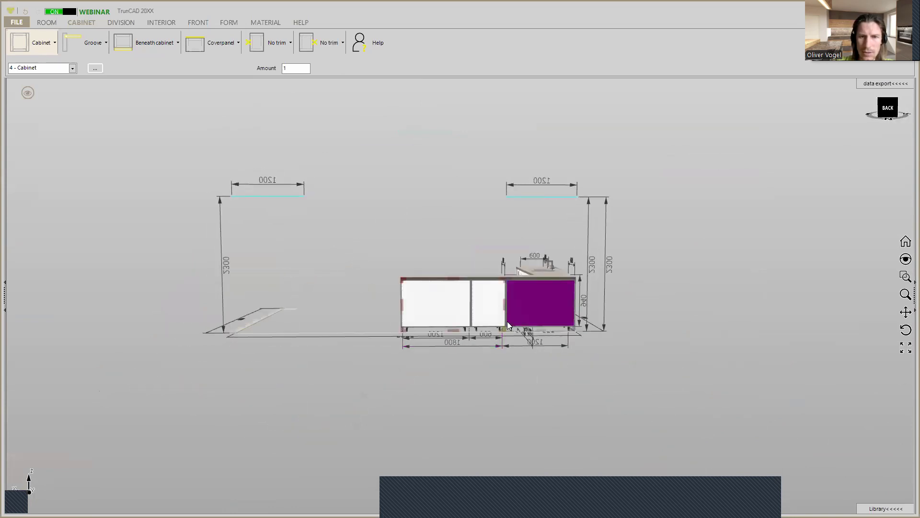
scroll(507, 322, "up", 5)
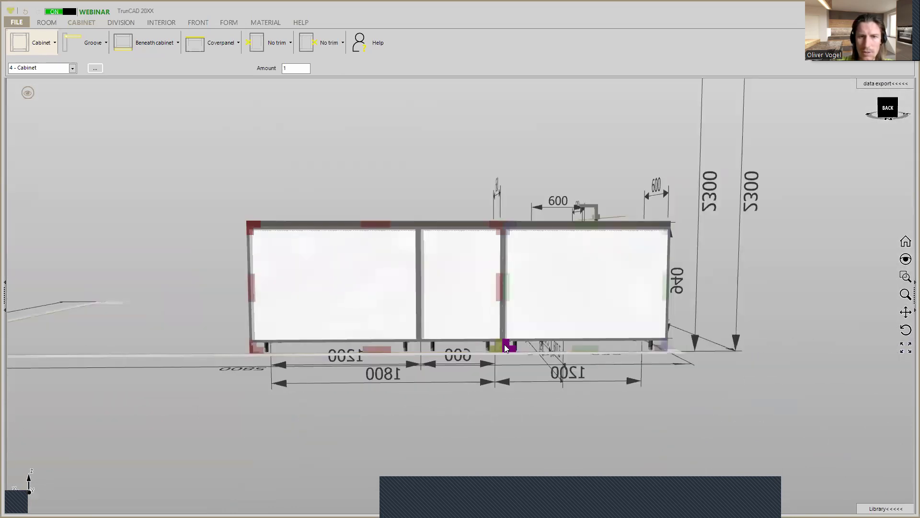
scroll(504, 344, "down", 4)
middle_click_drag(504, 341, 653, 357)
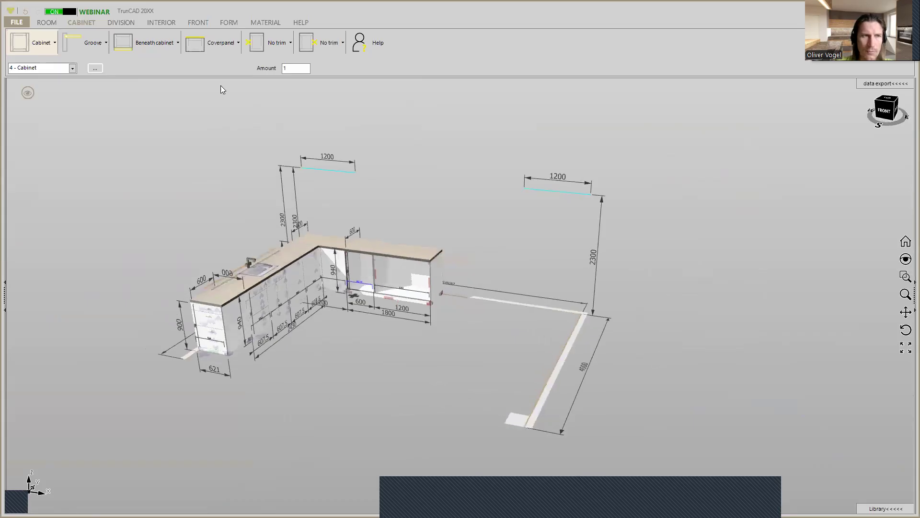
Set the 1800 mm cabinet's distance left back to 0 in the cabinet list
left_click(95, 67)
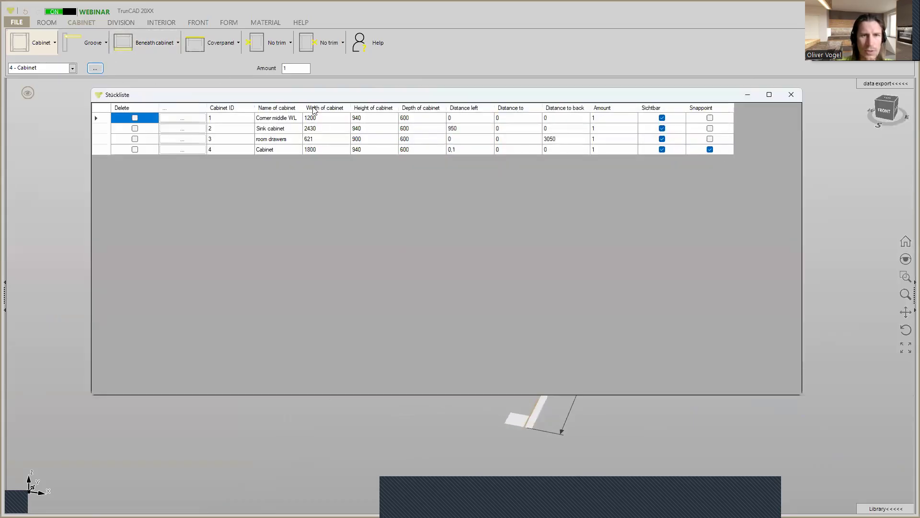
left_click(468, 150)
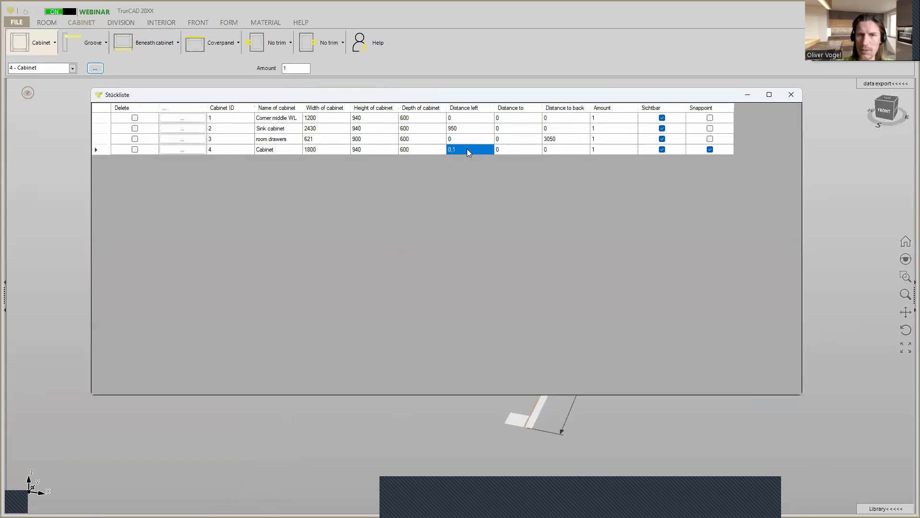
type("0")
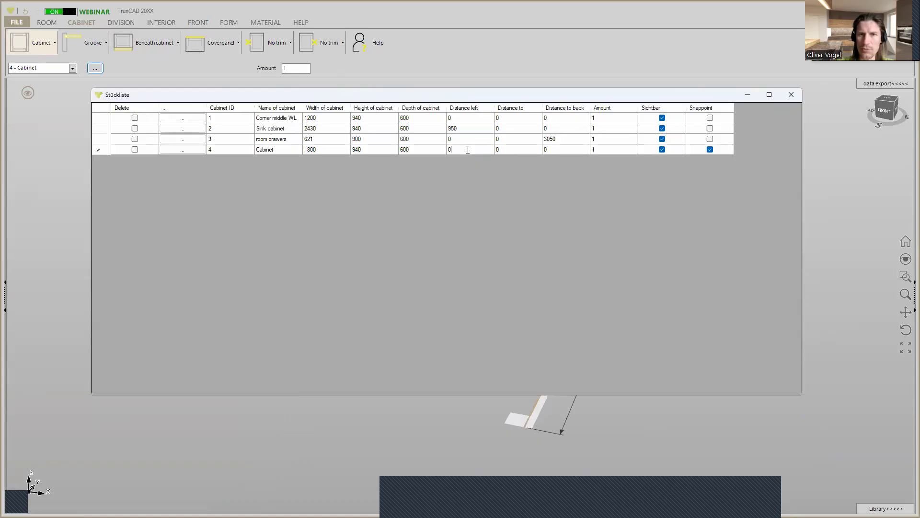
key("Return")
left_click(786, 95)
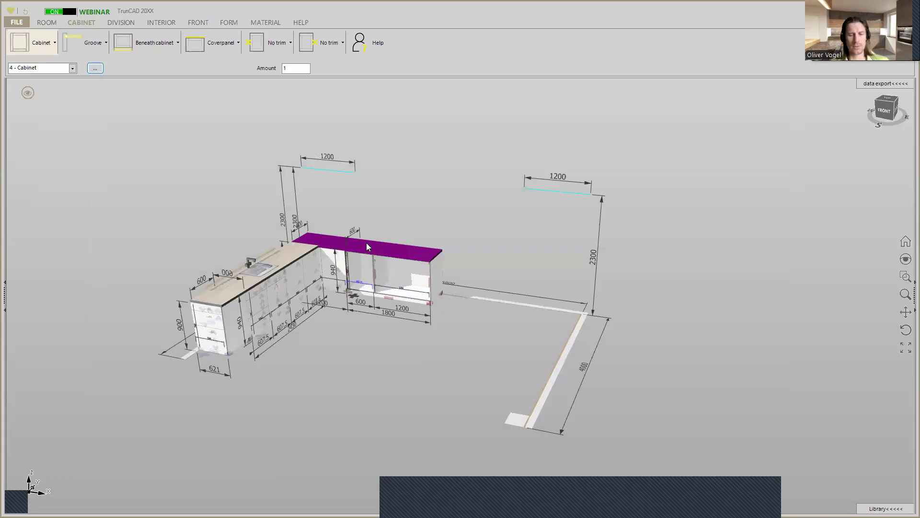
Examine the continuous cover panel and the plinth area of the 1800 mm cabinet from above and below
scroll(371, 244, "up", 5)
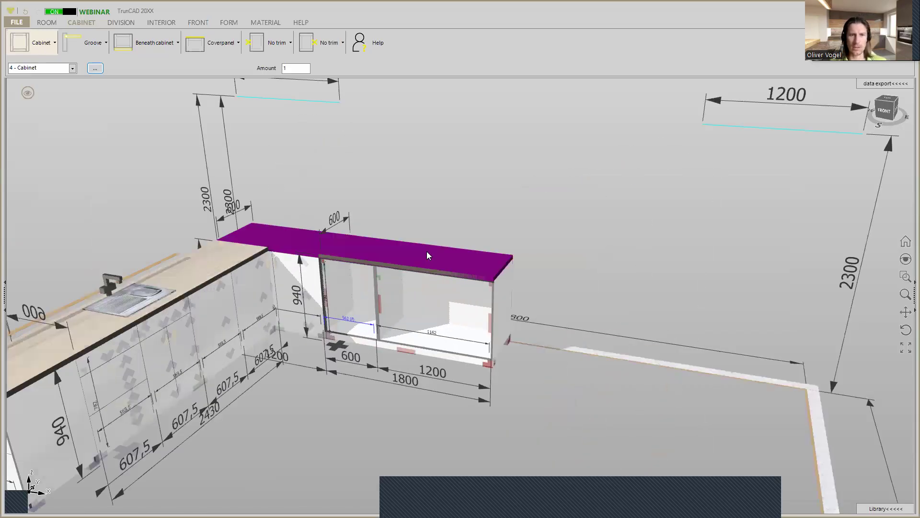
middle_click_drag(445, 357, 436, 314)
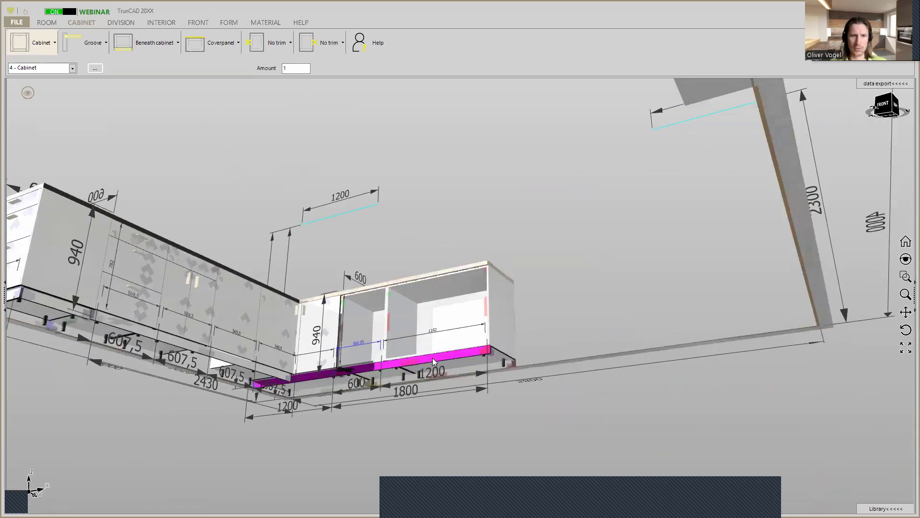
scroll(429, 358, "up", 3)
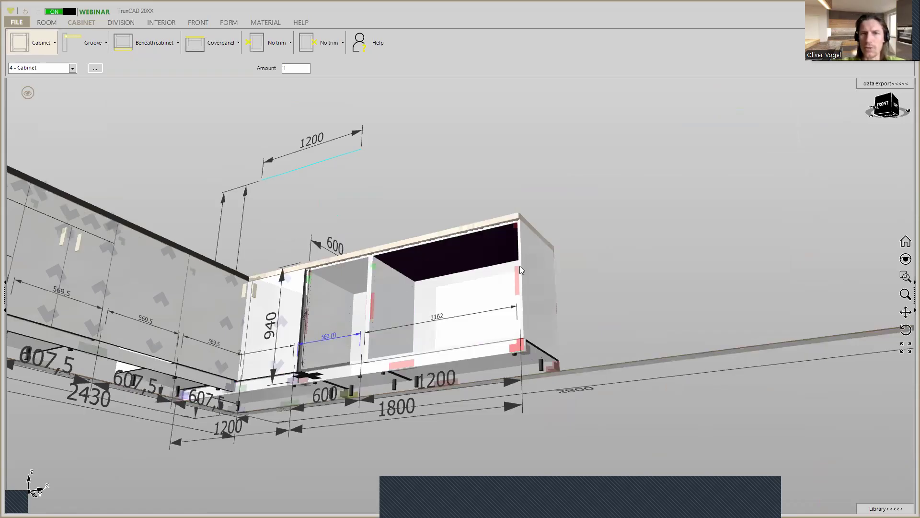
middle_click_drag(529, 265, 450, 193)
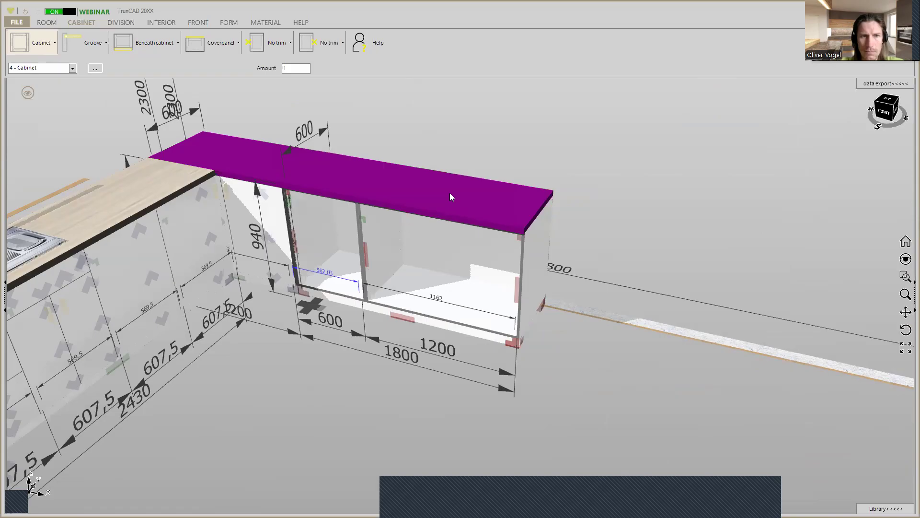
middle_click_drag(449, 193, 437, 302)
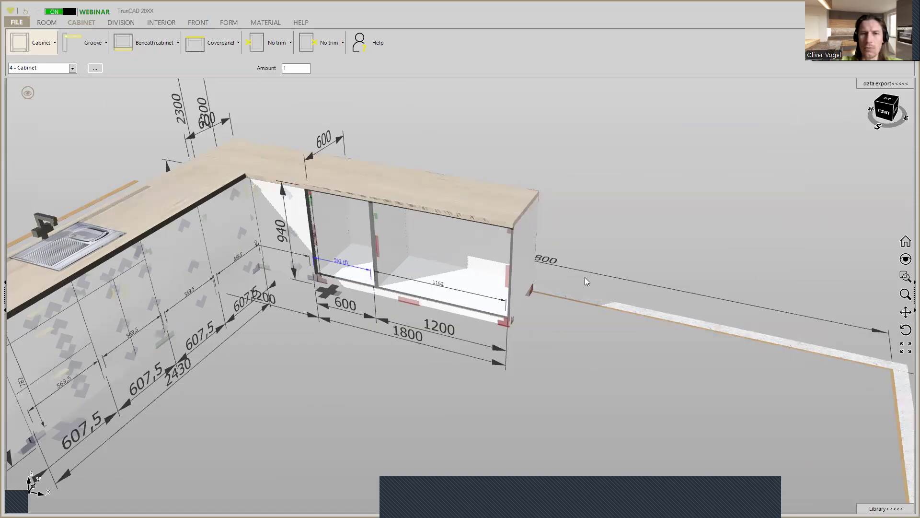
scroll(587, 276, "up", 1)
middle_click_drag(688, 185, 841, 186)
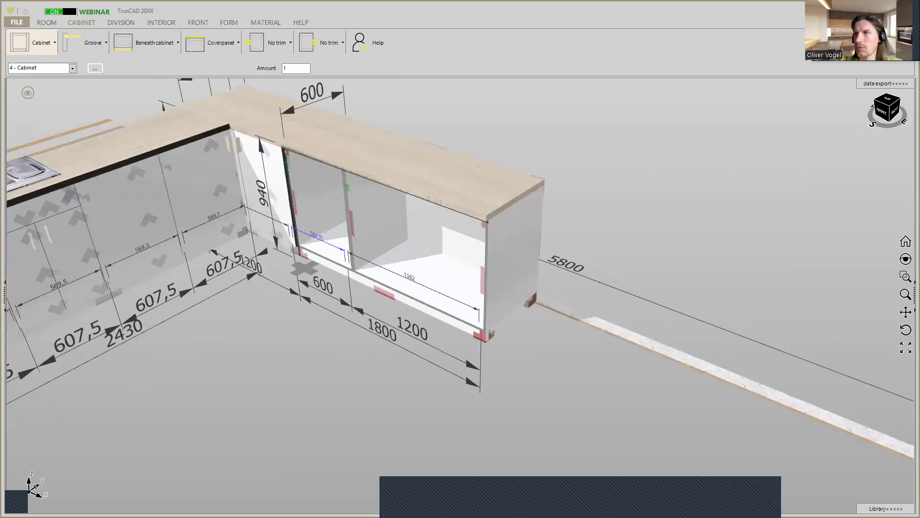
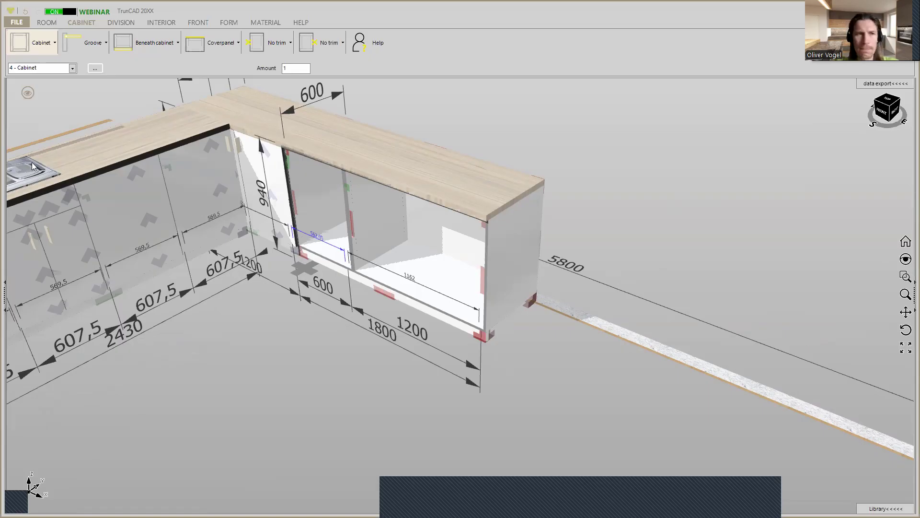
Set the width of the next cabinet to 600 mm
left_click(45, 48)
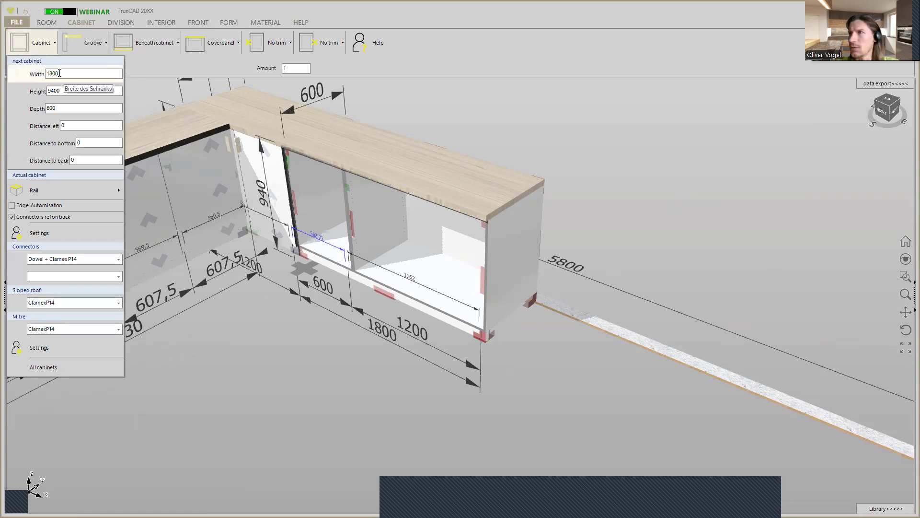
double_click(59, 73)
type("60")
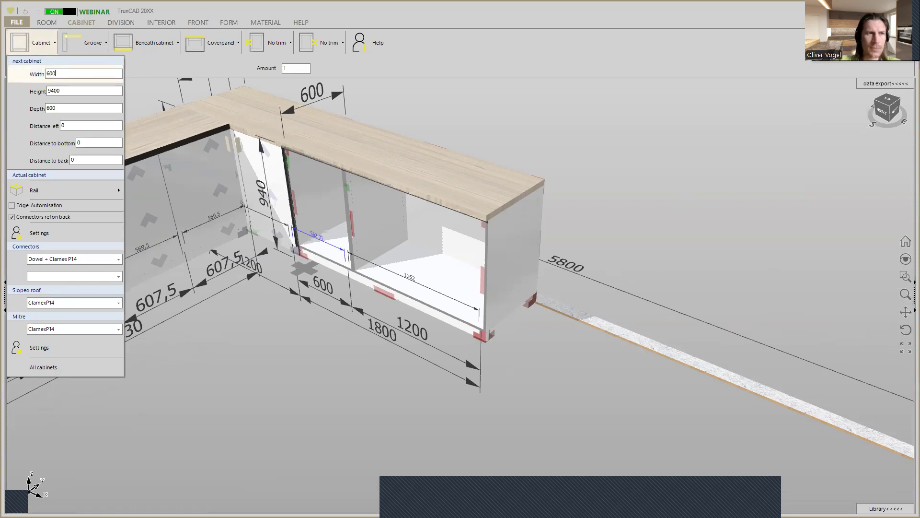
Set the new cabinet's height to 2200 mm and place it against the free end of the 1800 mm wide base cabinet
double_click(66, 91)
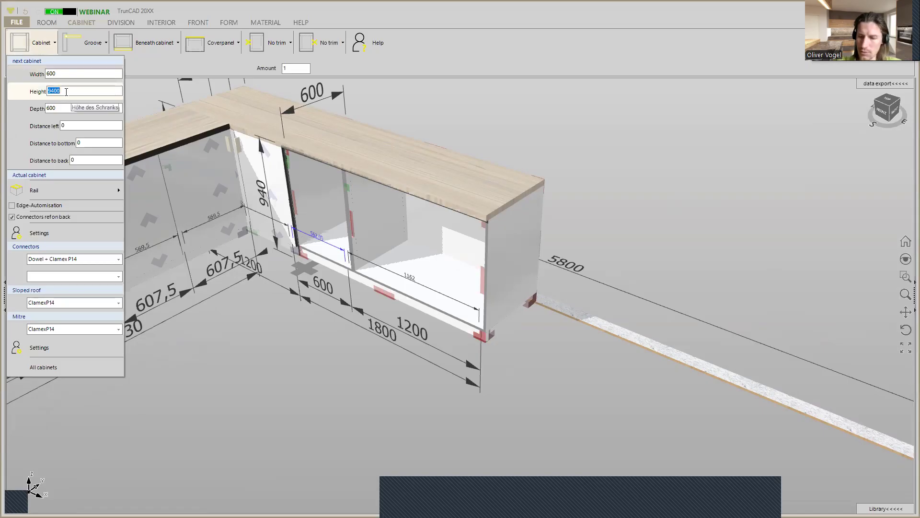
type("22")
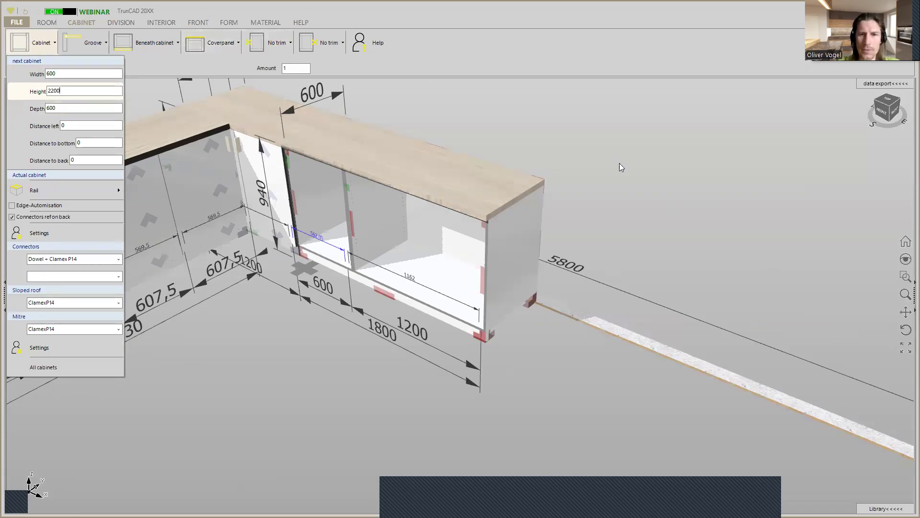
left_click(652, 255)
middle_click_drag(611, 313, 565, 301)
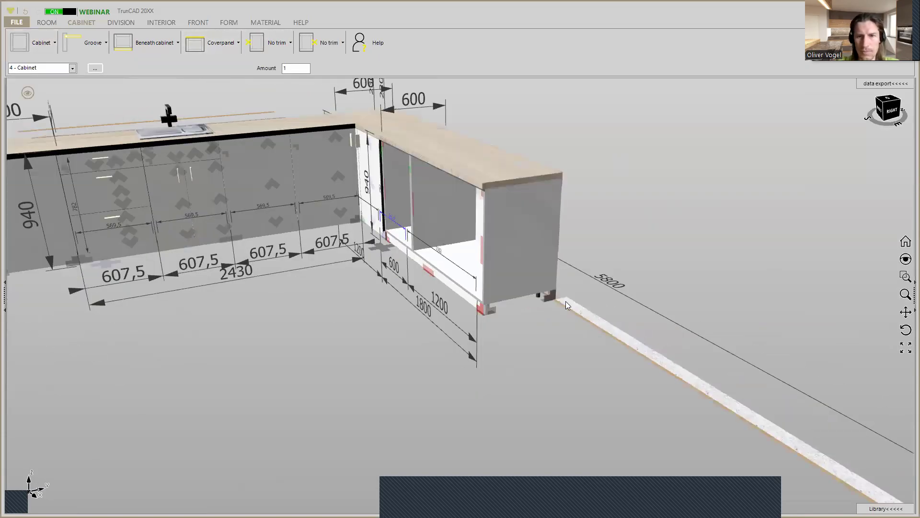
scroll(566, 300, "up", 3)
left_click_drag(33, 49, 530, 296)
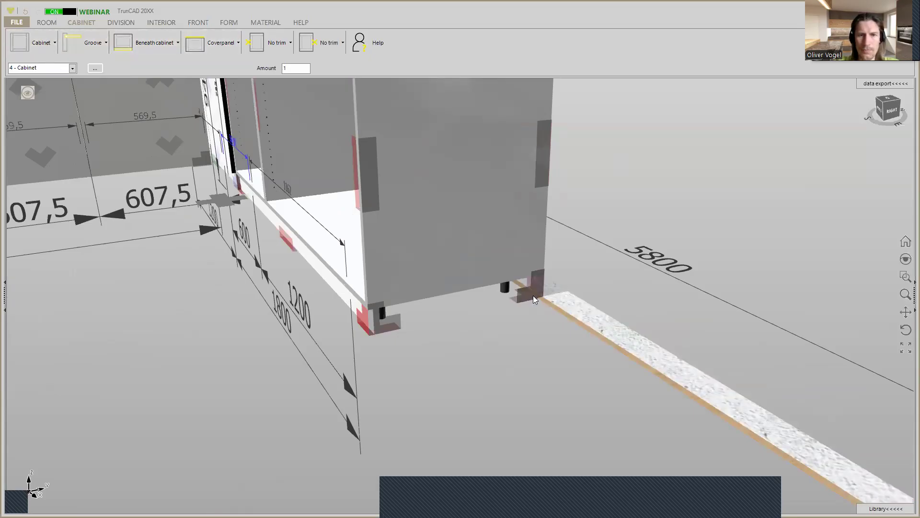
left_click_drag(533, 295, 533, 295)
Divide the interior of the tall cabinet into three compartments with two horizontal shelves
middle_click_drag(542, 220, 522, 208)
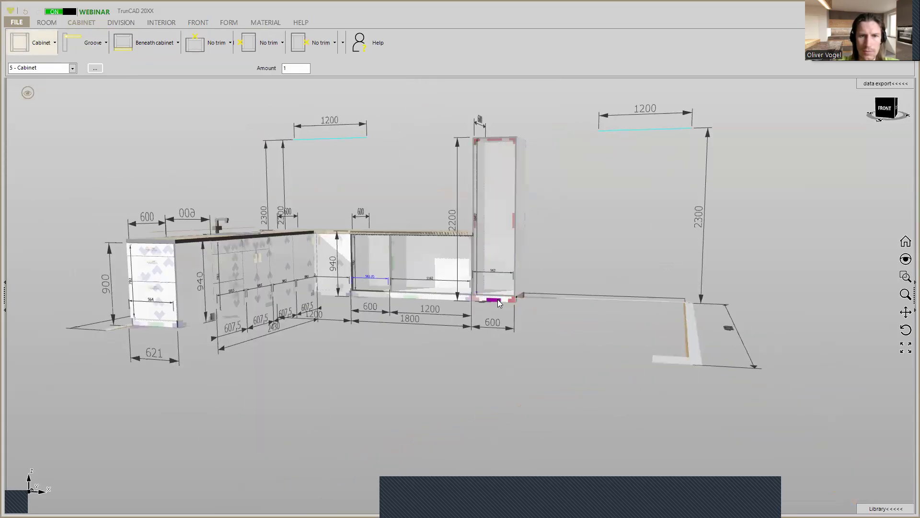
scroll(510, 293, "up", 4)
middle_click_drag(511, 293, 481, 269)
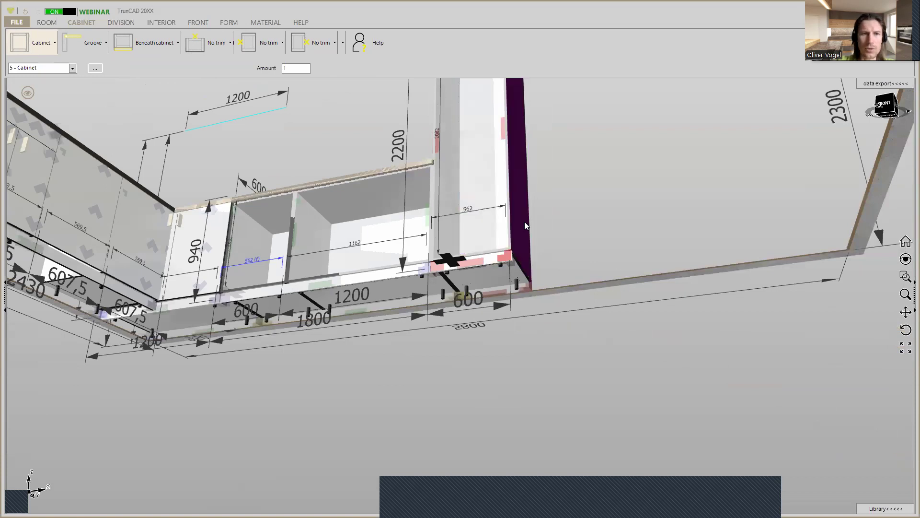
middle_click_drag(524, 222, 542, 209)
middle_click_drag(549, 293, 550, 312)
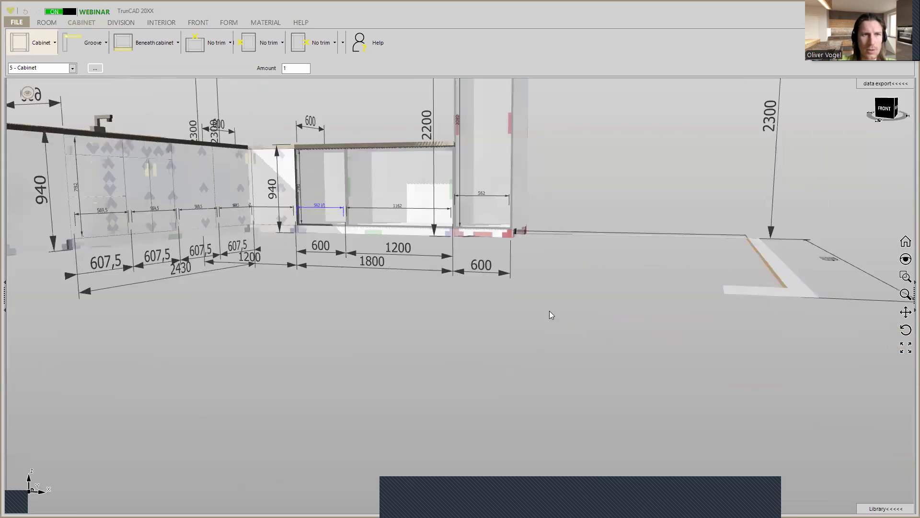
middle_click_drag(569, 176, 500, 273)
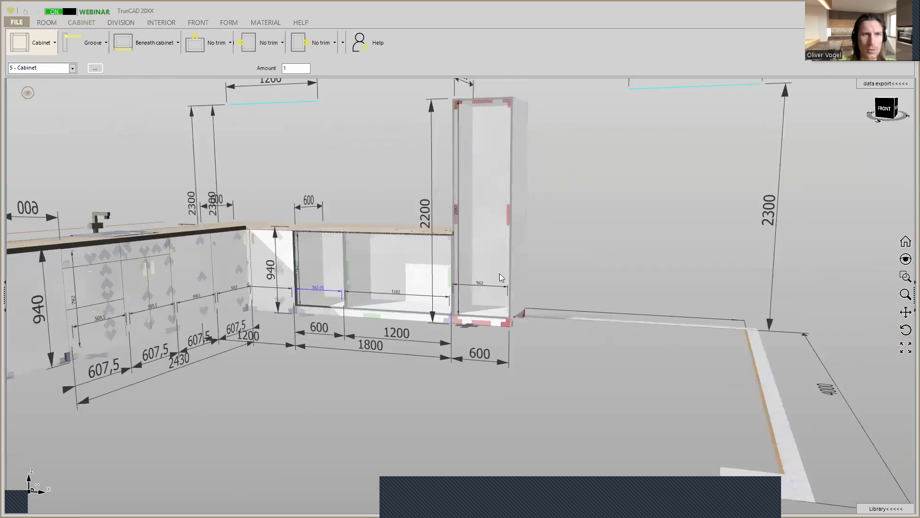
left_click(120, 23)
left_click(97, 61)
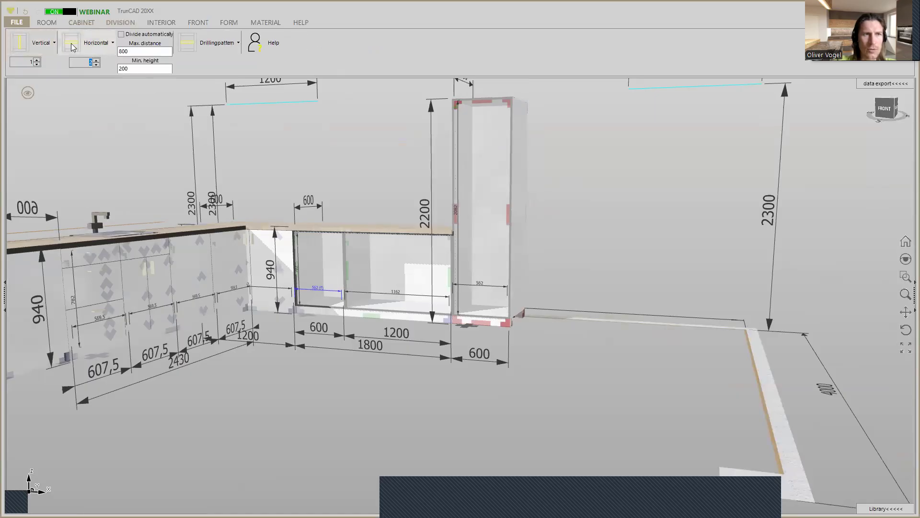
left_click(470, 238)
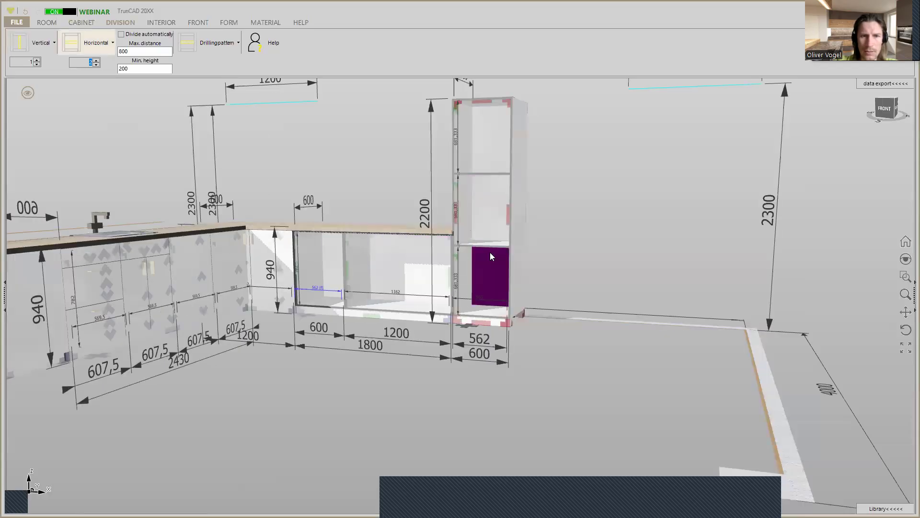
Fix the height of the tall cabinet's lowest compartment at 782 mm
scroll(462, 249, "up", 4)
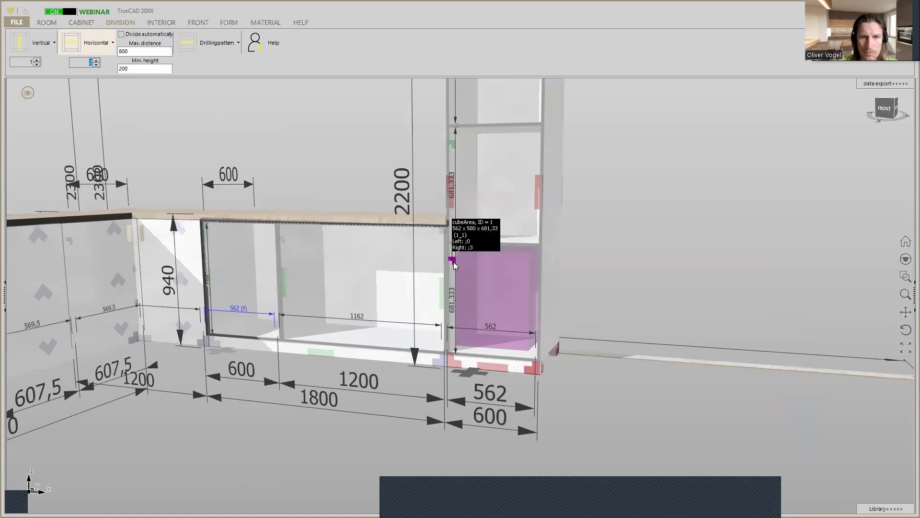
scroll(454, 261, "up", 3)
scroll(453, 262, "down", 2)
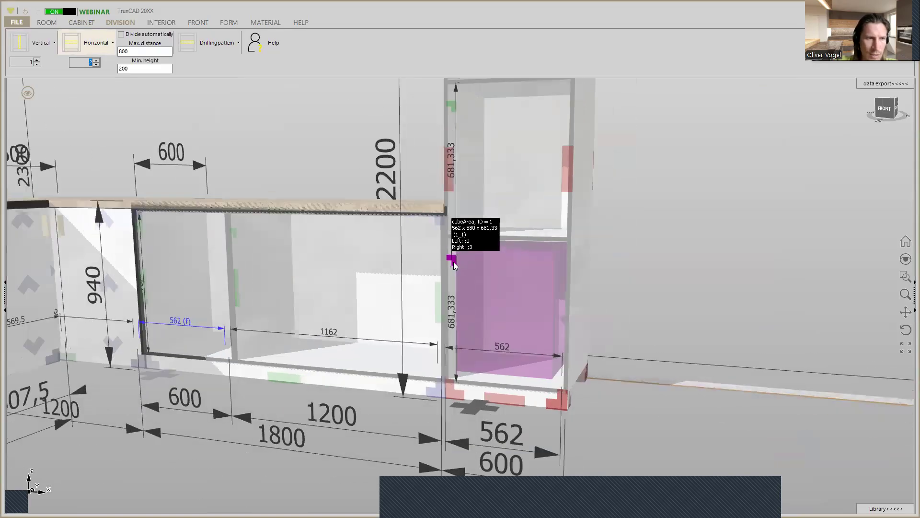
mouse_move(133, 221)
middle_mouse_down()
mouse_move(154, 225)
mouse_move(145, 213)
middle_mouse_up()
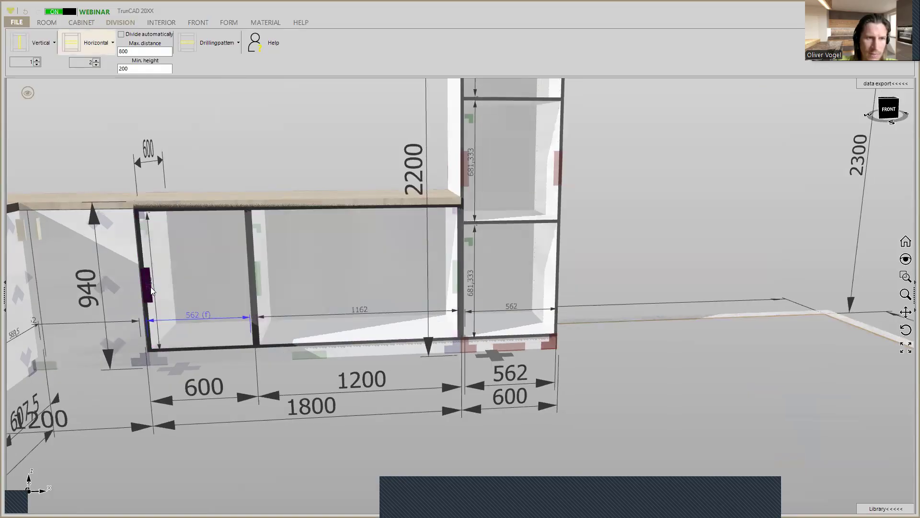
middle_click_drag(526, 254, 450, 236)
scroll(449, 236, "up", 3)
left_click(399, 231)
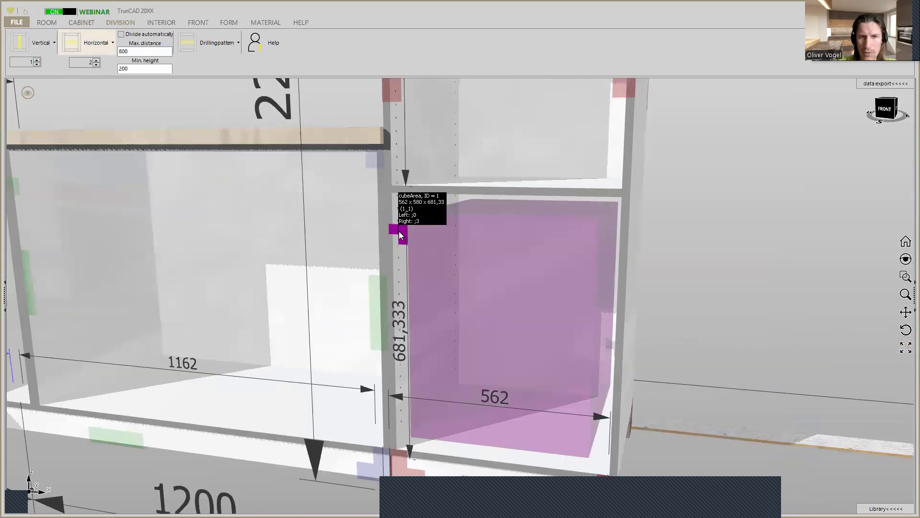
scroll(399, 231, "down", 2)
right_click(399, 231)
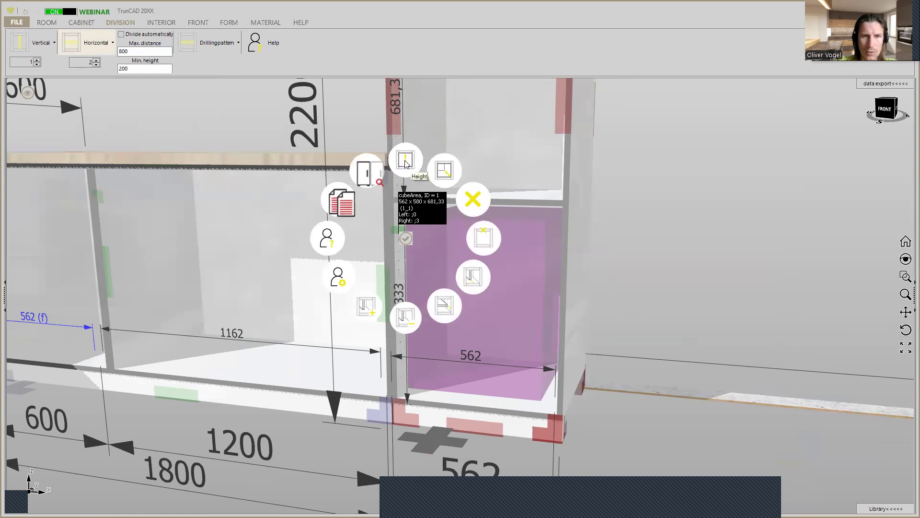
left_click(405, 163)
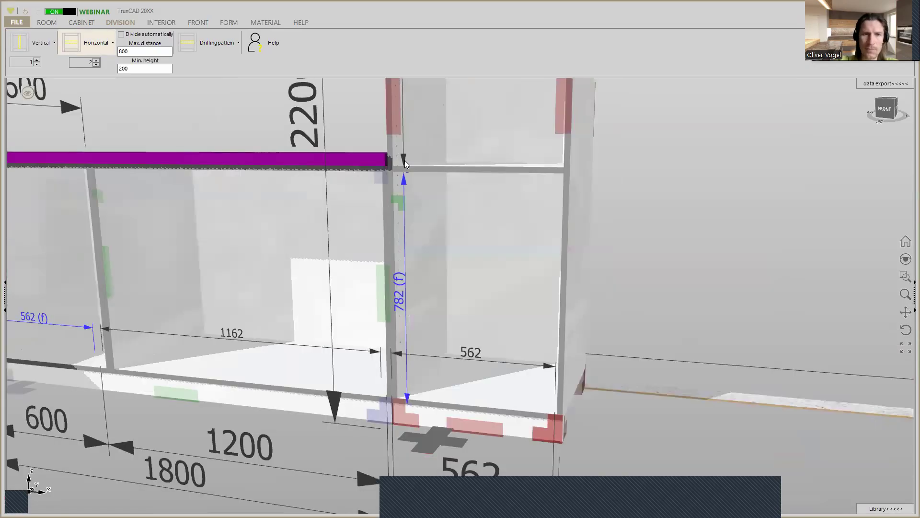
Examine how the tall cabinet's lower shelf lines up with the top of the adjoining base cabinet
scroll(385, 160, "up", 3)
mouse_move(439, 167)
middle_mouse_down()
mouse_move(432, 157)
mouse_move(430, 172)
middle_mouse_up()
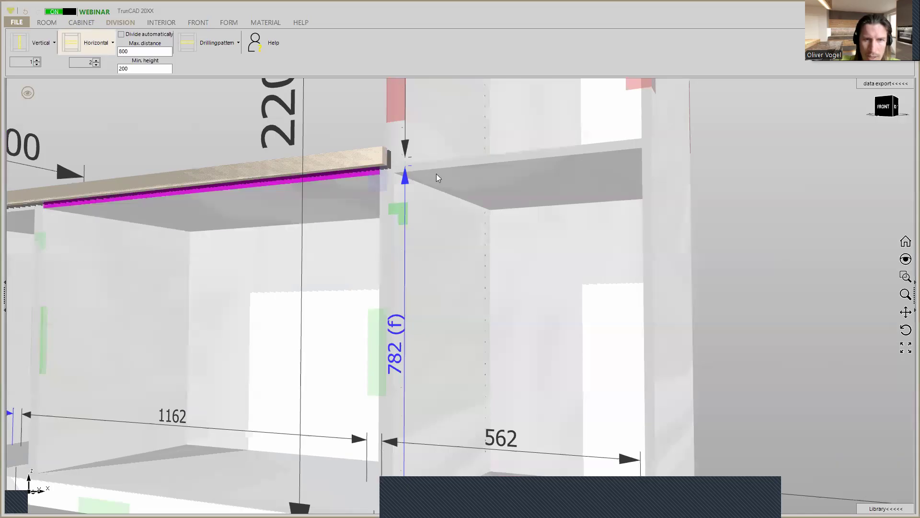
scroll(436, 174, "down", 2)
scroll(436, 173, "up", 1)
scroll(436, 173, "down", 3)
middle_click_drag(436, 174, 455, 189)
scroll(456, 189, "down", 3)
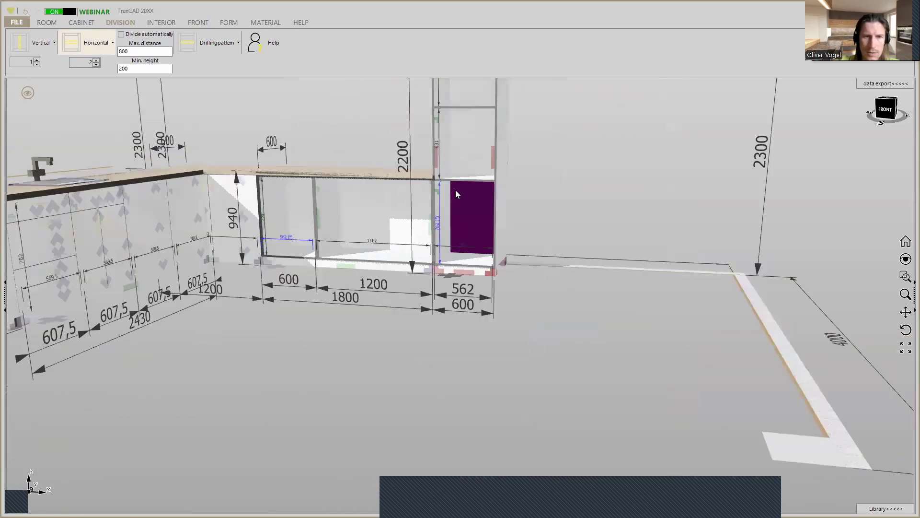
middle_click_drag(483, 171, 484, 250, "ctrl")
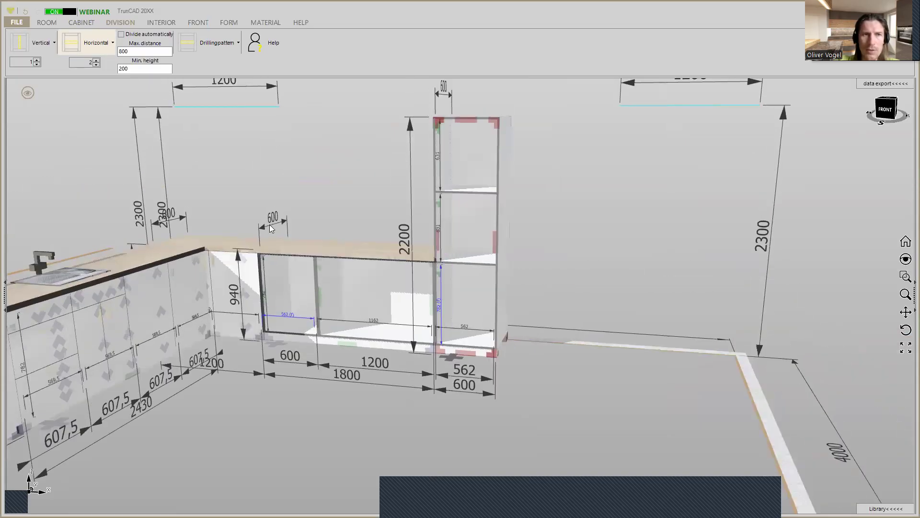
Fit three drawers to the base cabinet's 1200 mm section, with a shallower top front above two equal taller fronts
left_click(198, 23)
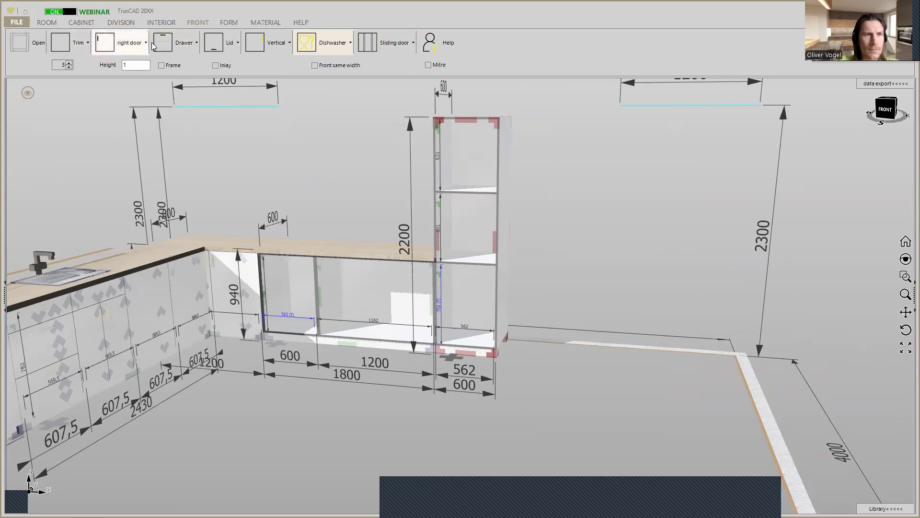
left_click(343, 284)
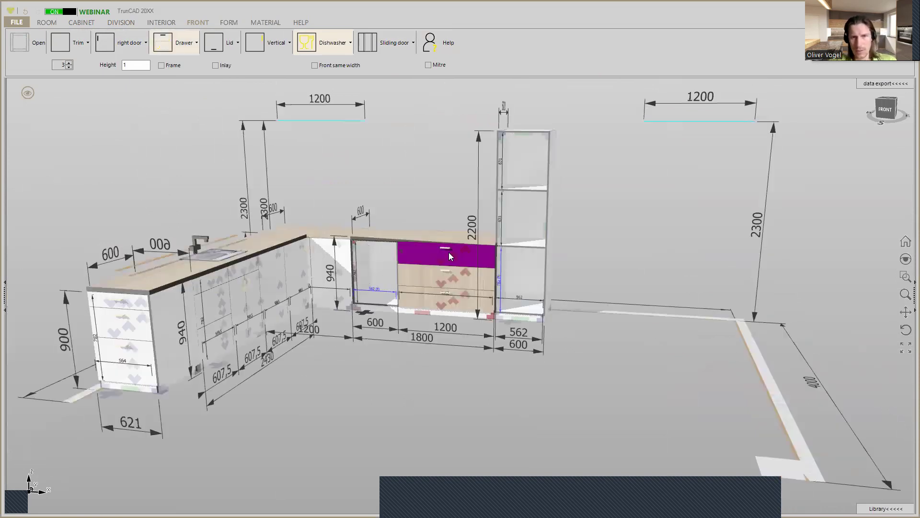
scroll(448, 257, "up", 5)
left_click(464, 259)
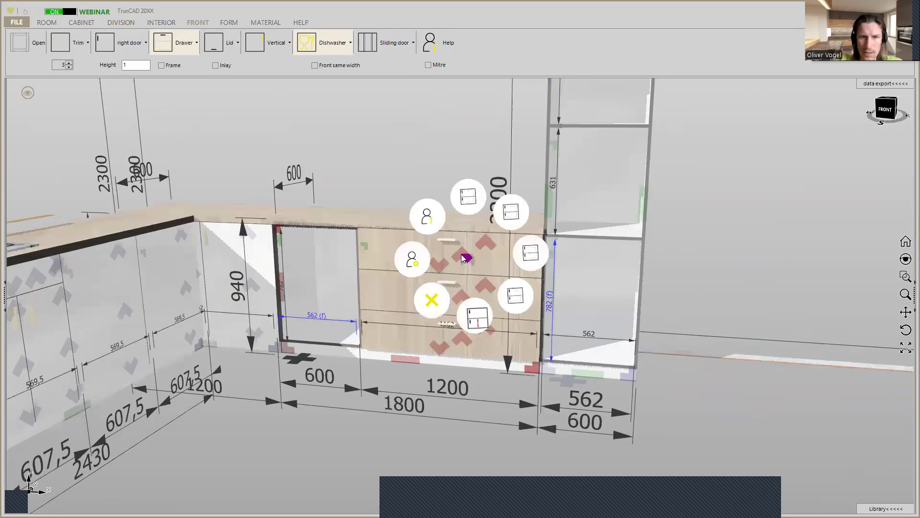
left_click(468, 342)
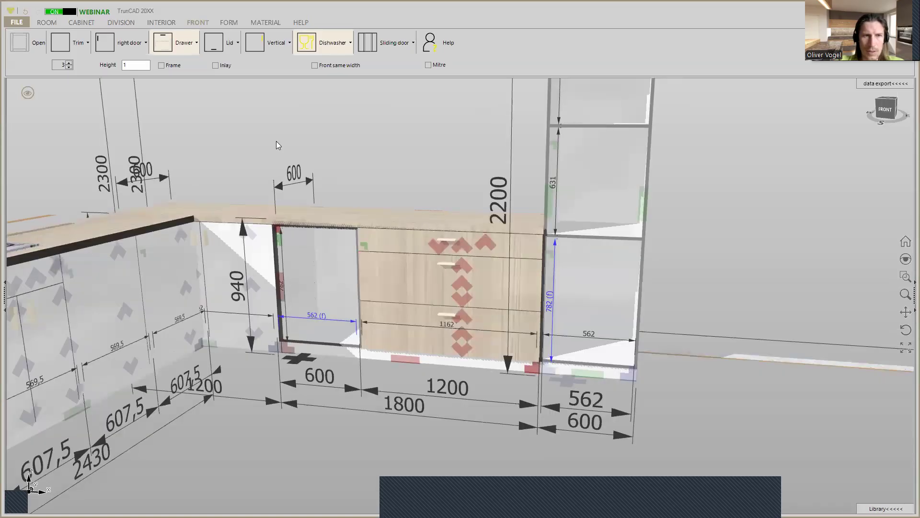
Set the number of fronts to 1 and choose the left door type
left_click(70, 67)
left_click(127, 50)
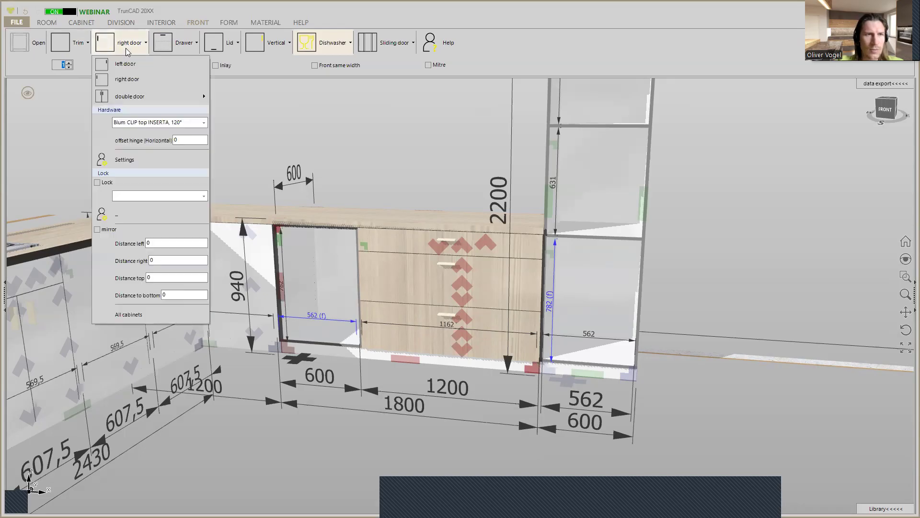
left_click(125, 64)
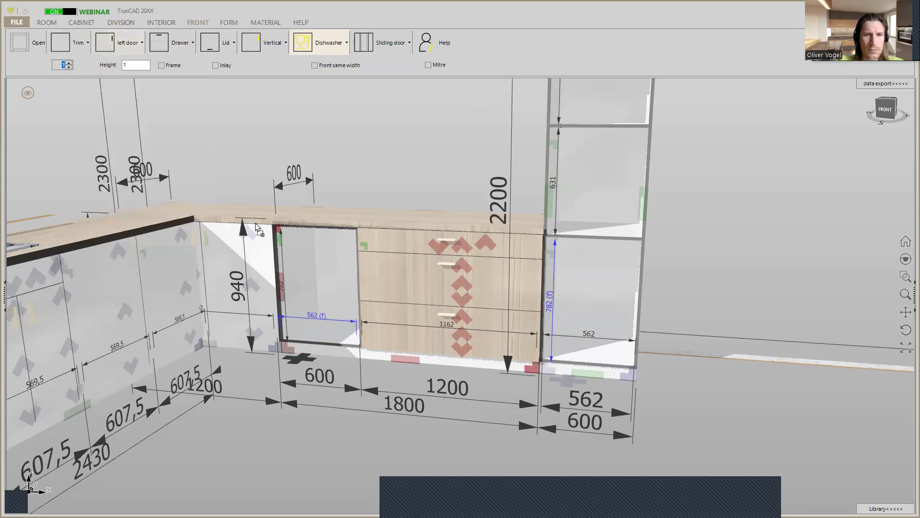
Try to fit the left door to the base cabinet's 600 mm compartment beside the drawers
left_click(293, 261)
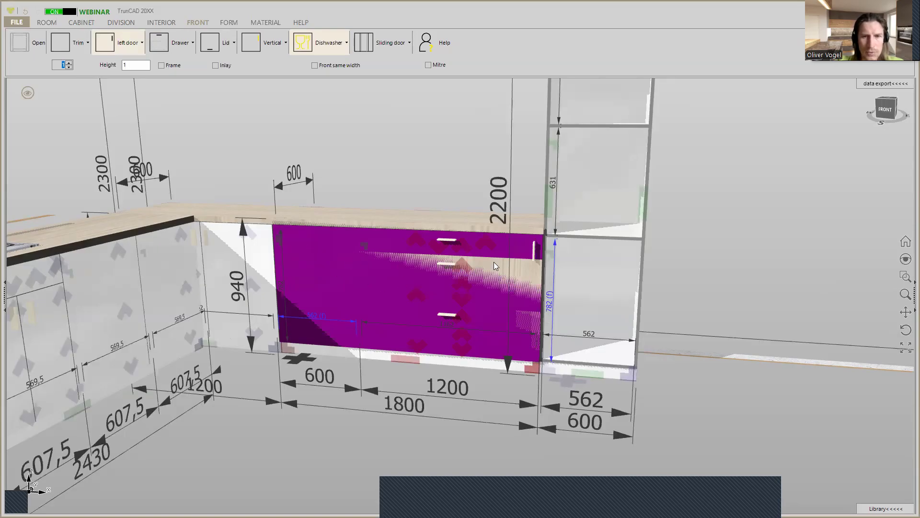
middle_click_drag(477, 267, 485, 261)
middle_click_drag(466, 281, 480, 280)
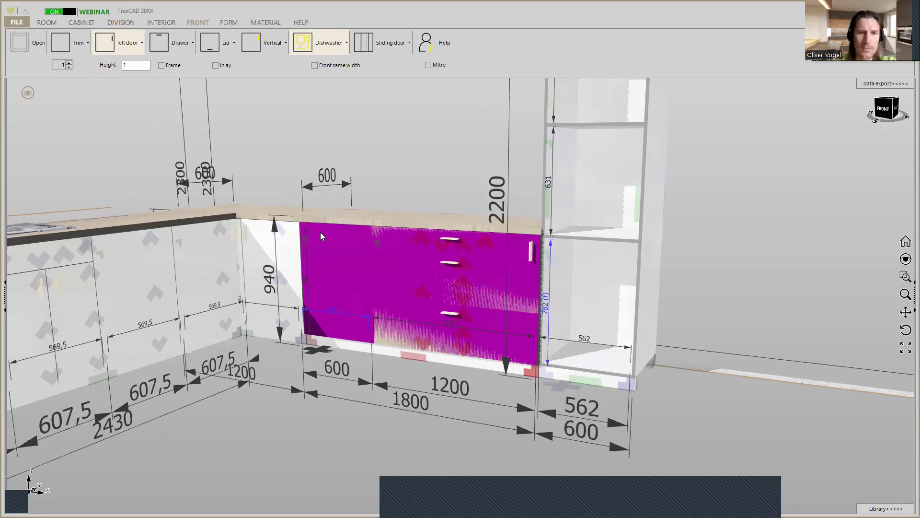
middle_click_drag(468, 296, 324, 243)
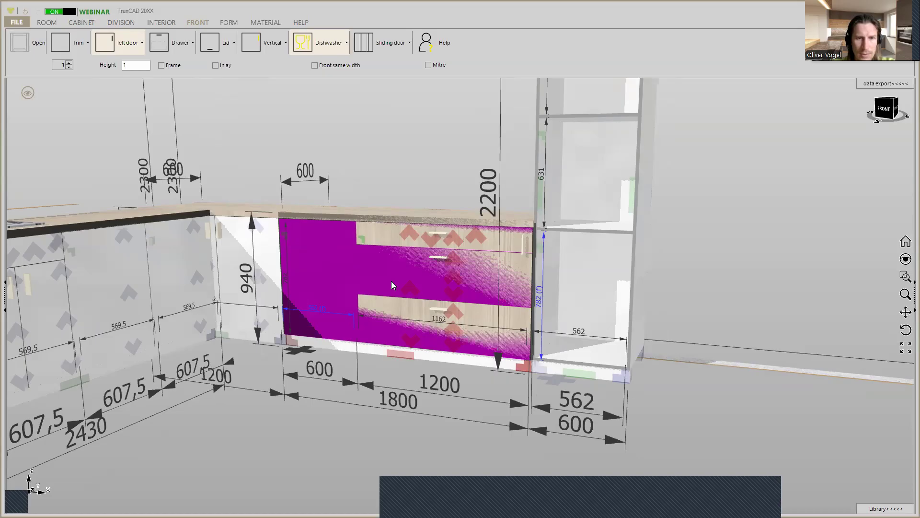
middle_click_drag(410, 289, 401, 286)
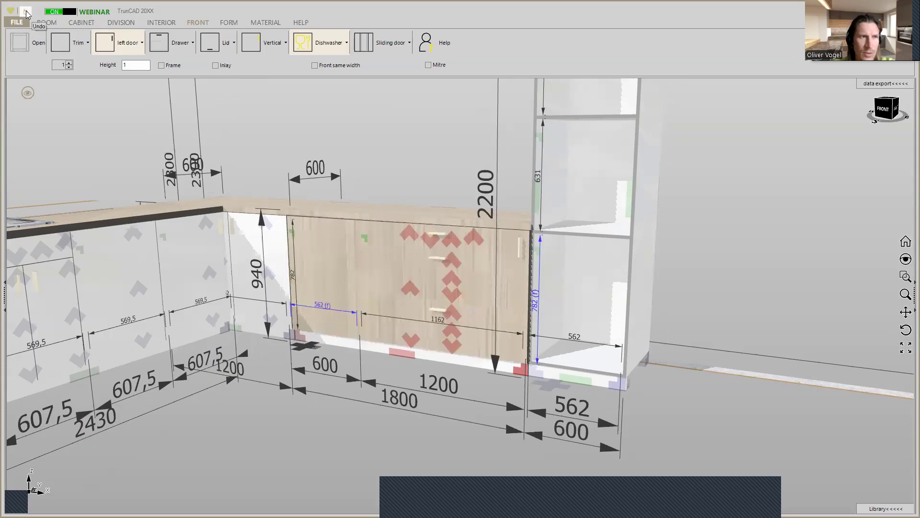
Delete the door front that spans the whole 1800 mm base cabinet
right_click(414, 293)
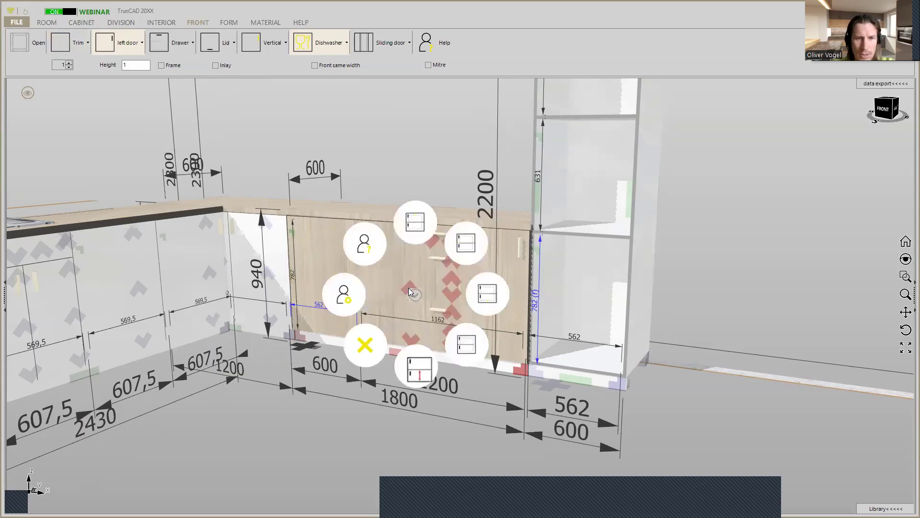
left_click(363, 345)
right_click_drag(421, 260, 404, 272)
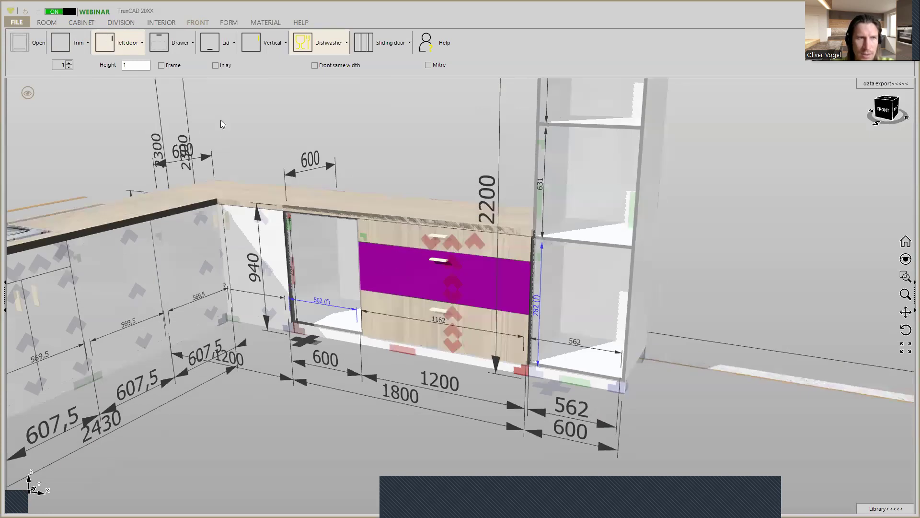
Fit a left door to only the 600 mm compartment beside the drawers
left_click(105, 44)
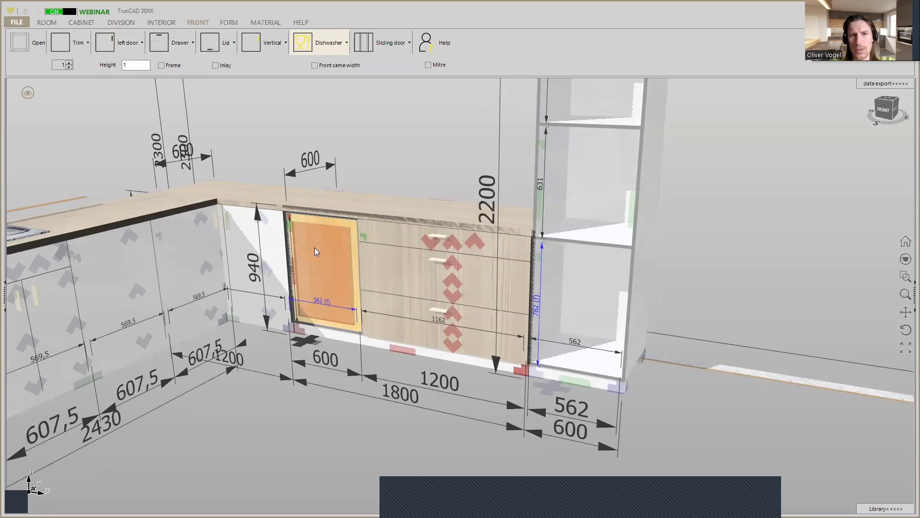
left_click(346, 251)
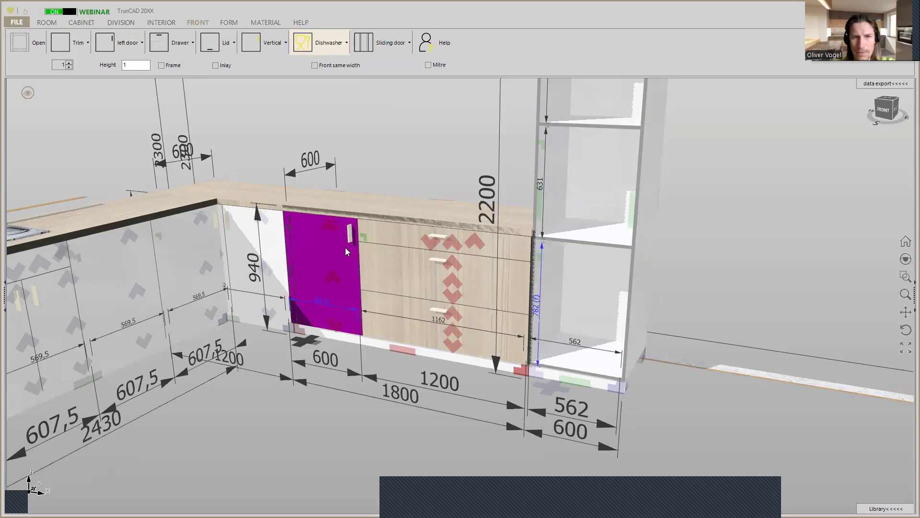
scroll(319, 258, "up", 2)
middle_click_drag(362, 230, 398, 191)
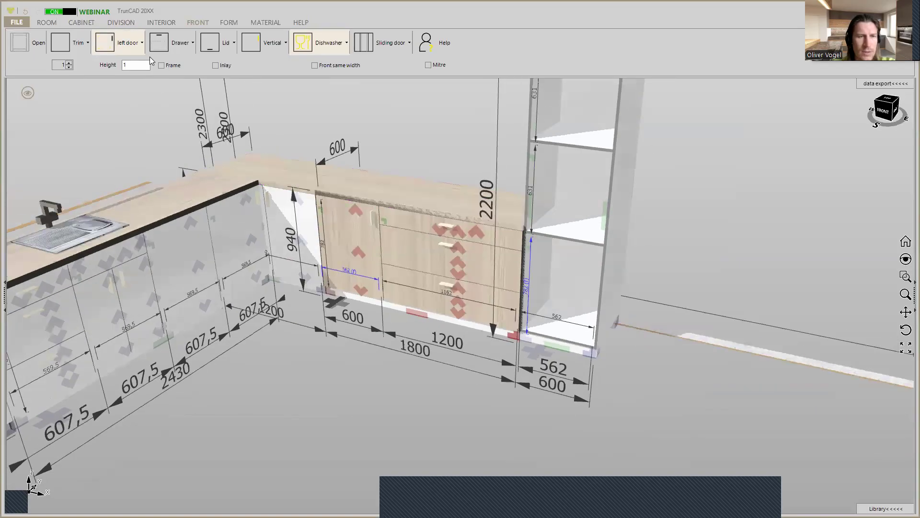
Isolate the 1800 mm base cabinet and examine its top, fronts, underside and feet
left_click(29, 96)
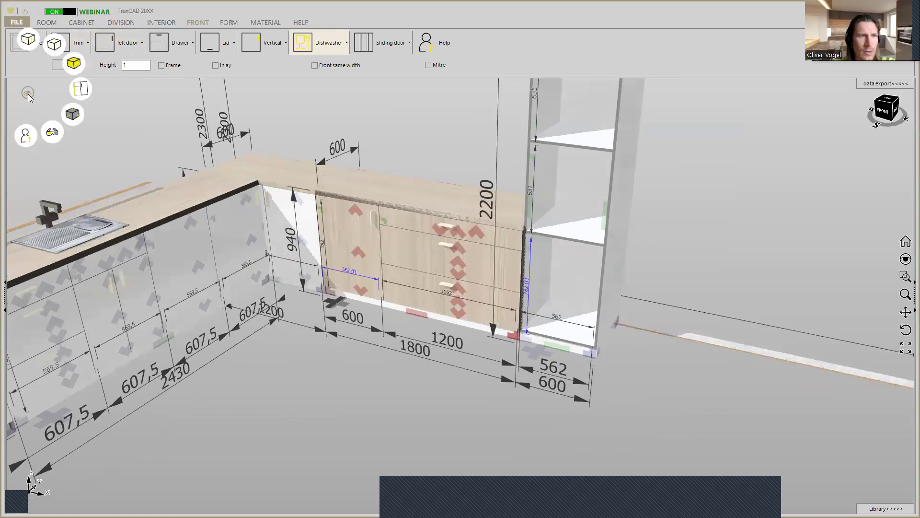
left_click(31, 32)
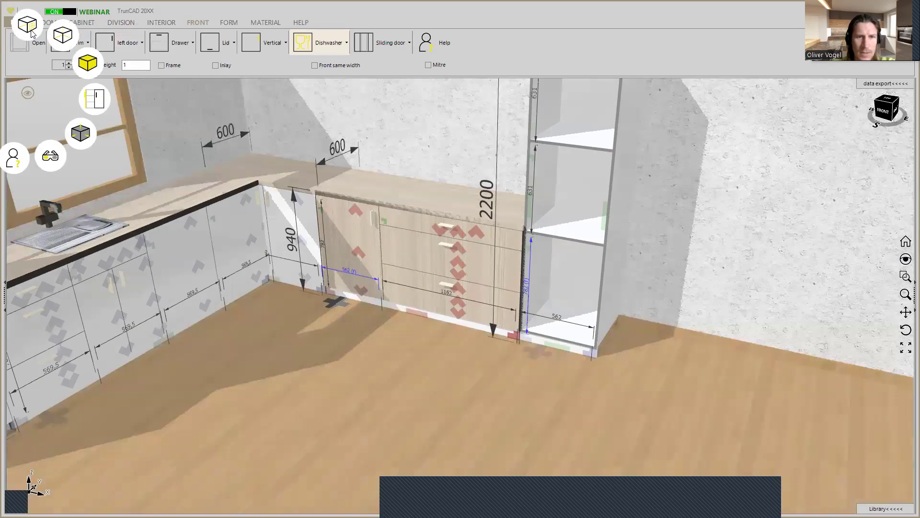
left_click(31, 33)
scroll(478, 219, "up", 5)
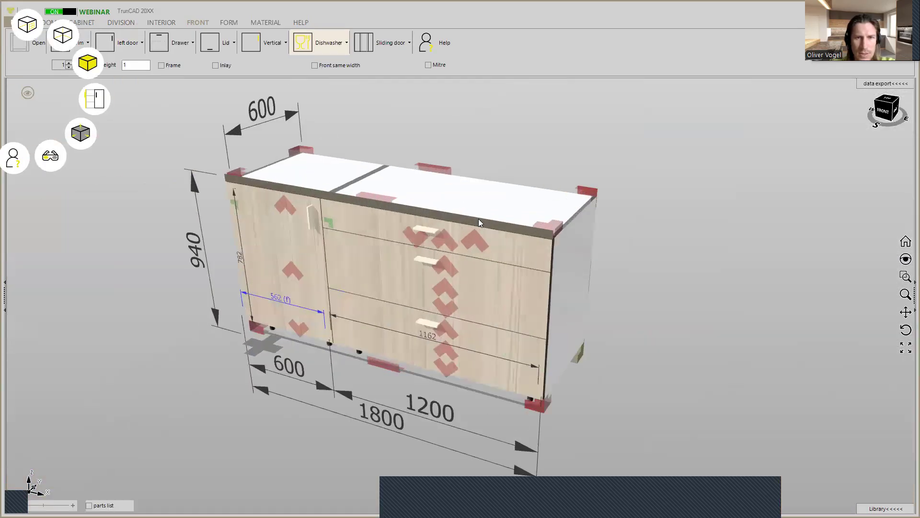
middle_click_drag(487, 220, 457, 174)
scroll(495, 212, "down", 4)
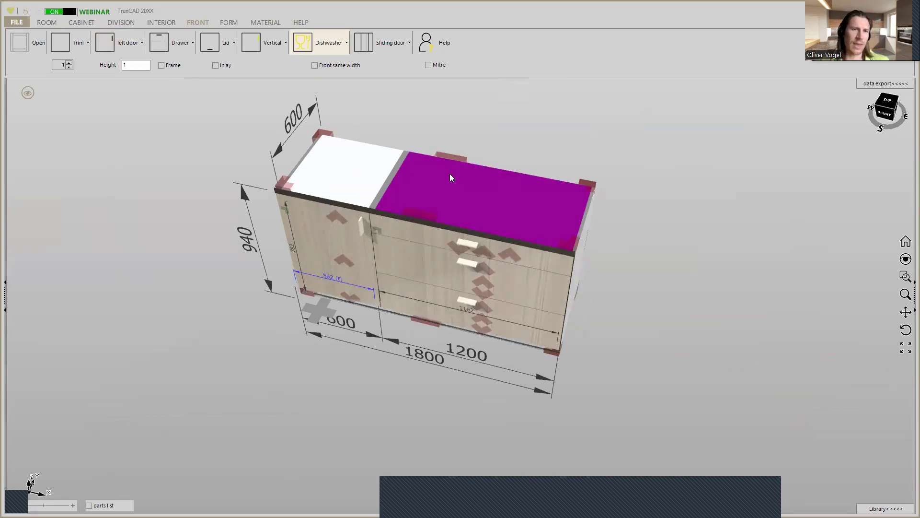
middle_click_drag(432, 440, 506, 335)
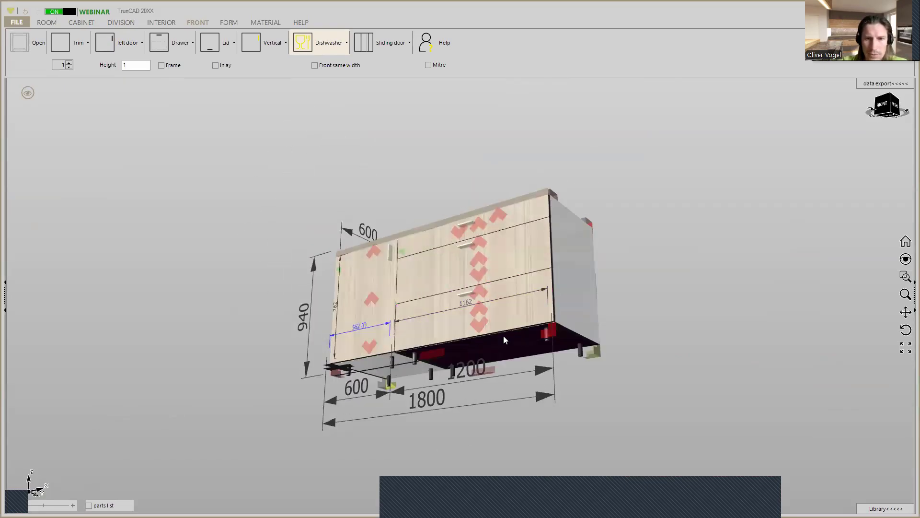
scroll(503, 335, "up", 2)
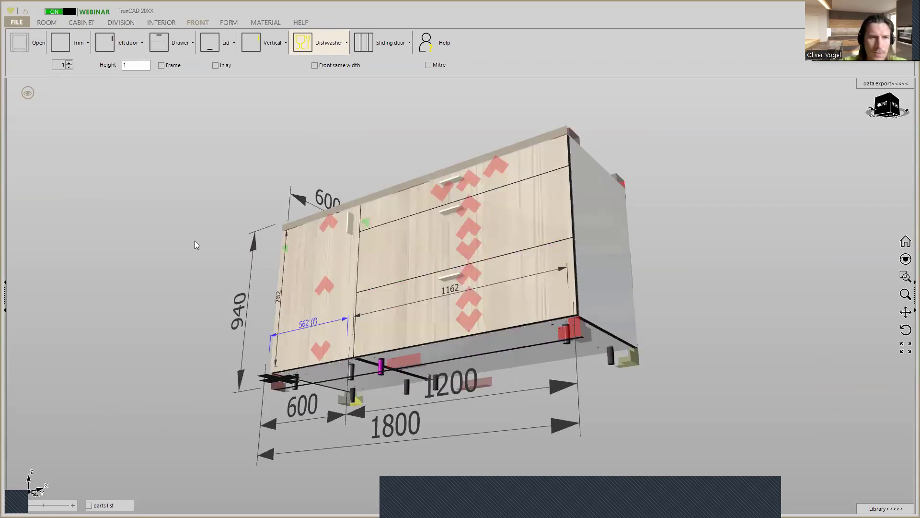
scroll(128, 99, "down", 3)
middle_click_drag(220, 149, 245, 206)
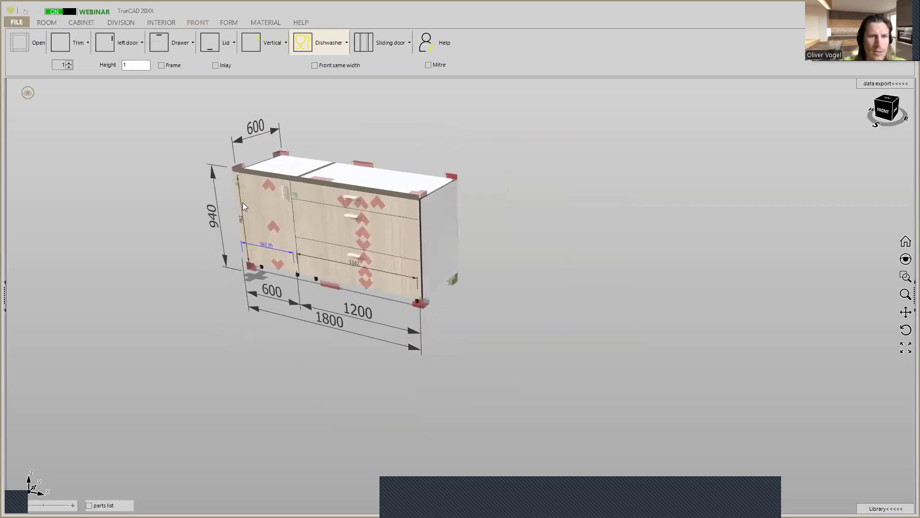
Switch to the cabinet "1 - Corner middle WL" and examine its long worktop and plinth from several angles
left_click(81, 23)
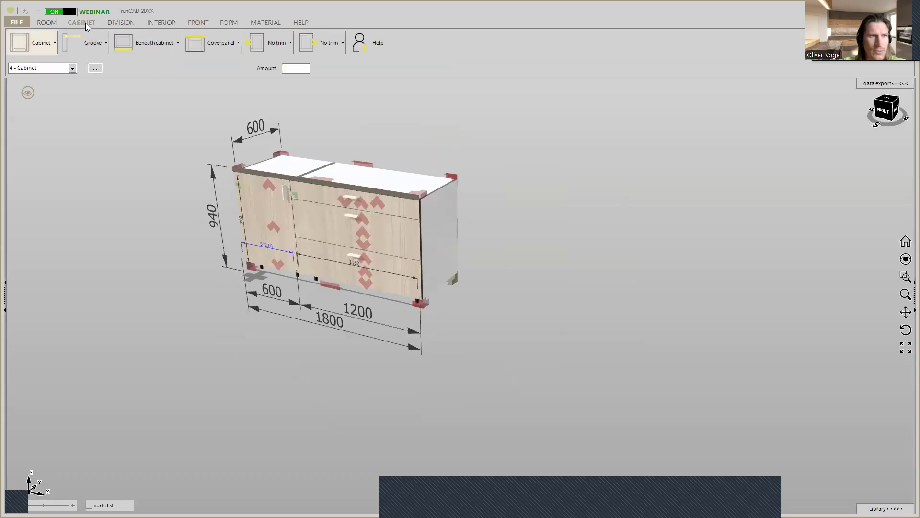
left_click(72, 68)
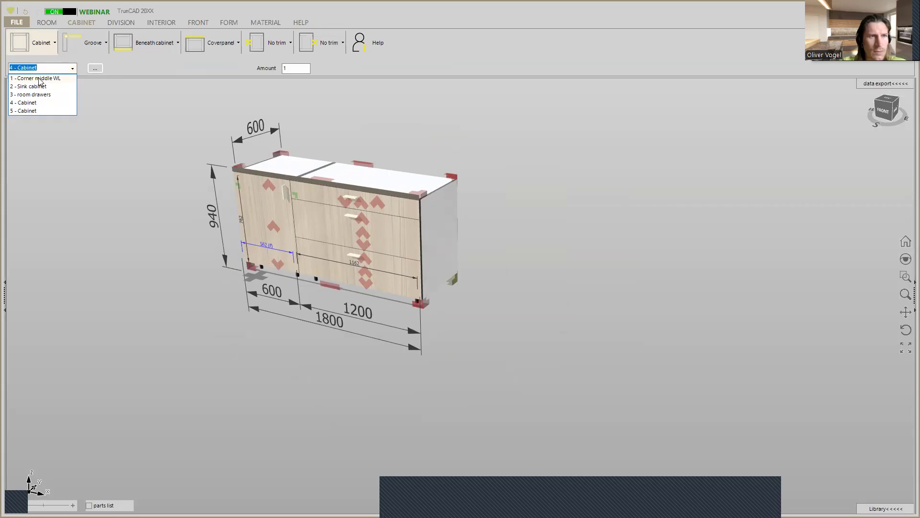
left_click(39, 78)
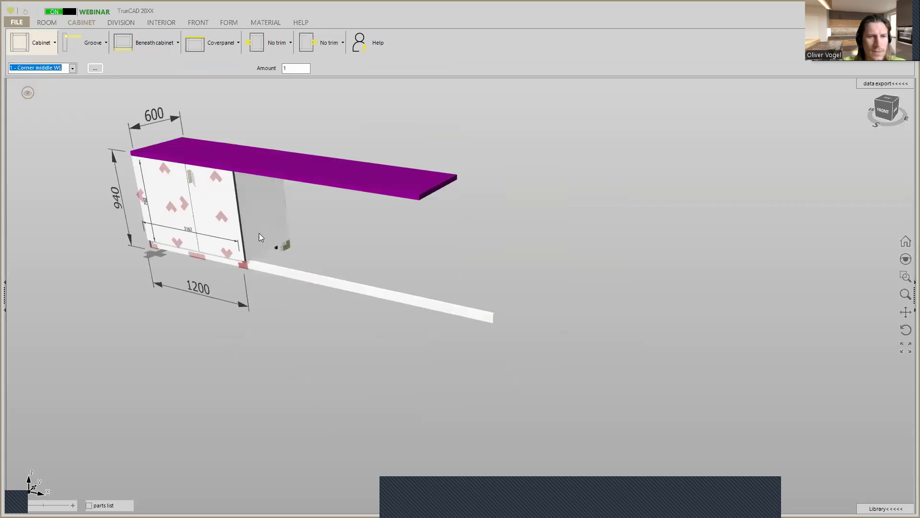
middle_click_drag(375, 199, 377, 179)
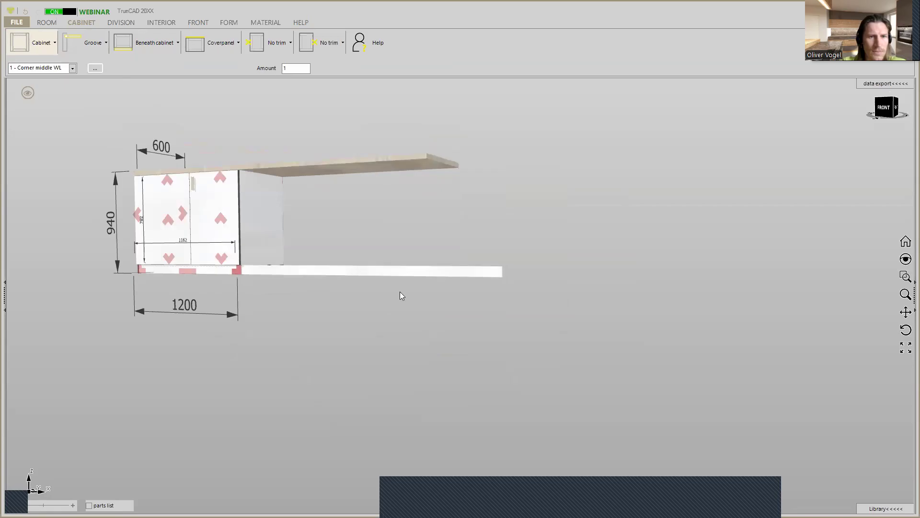
middle_click_drag(395, 271, 396, 152)
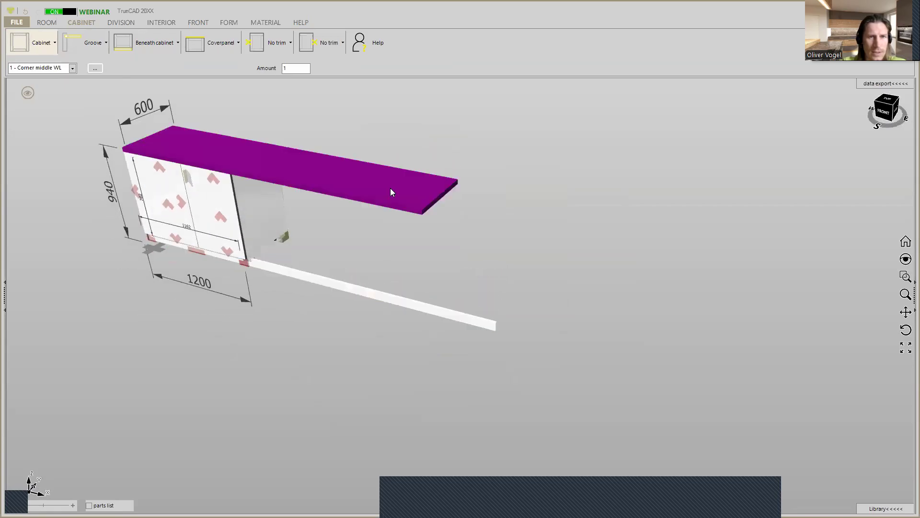
mouse_move(355, 185)
middle_mouse_down()
mouse_move(288, 158)
mouse_move(358, 170)
mouse_move(367, 186)
middle_mouse_up()
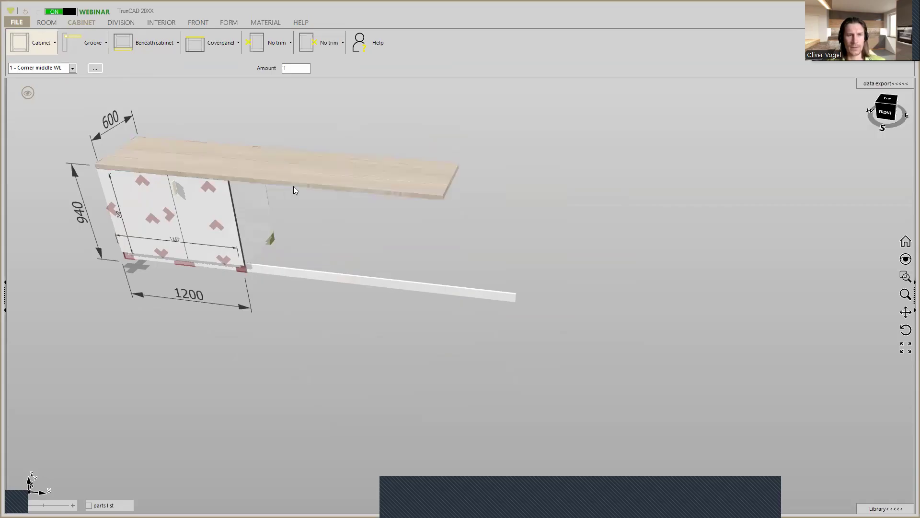
middle_click_drag(418, 171, 415, 184)
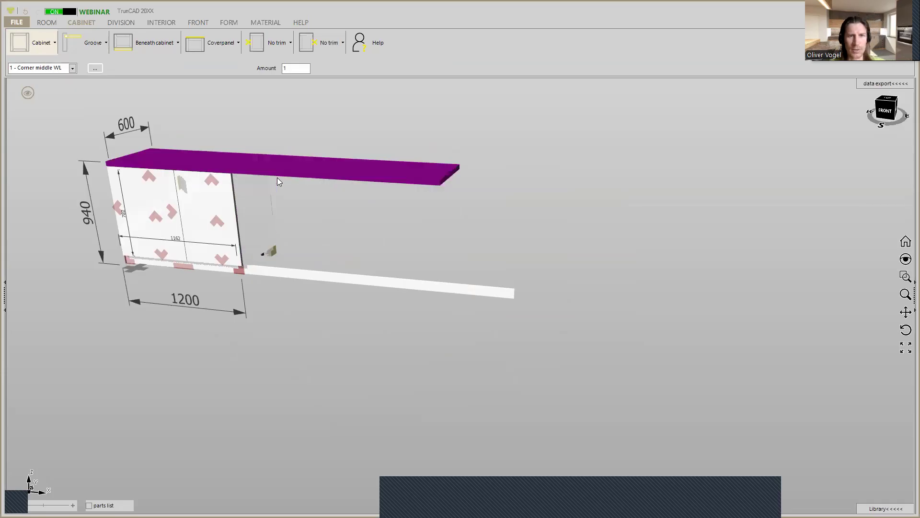
scroll(427, 182, "up", 5)
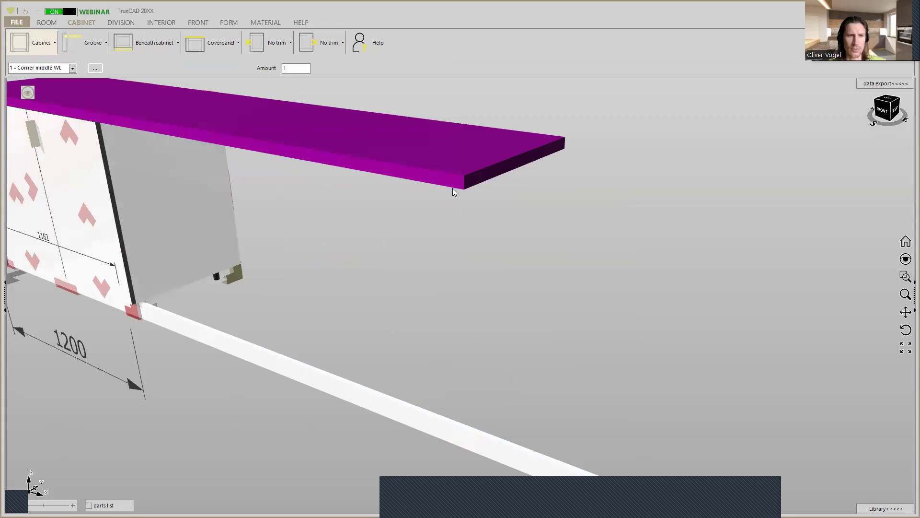
scroll(453, 191, "down", 5)
Show the whole kitchen again with all cabinets
left_click(28, 93)
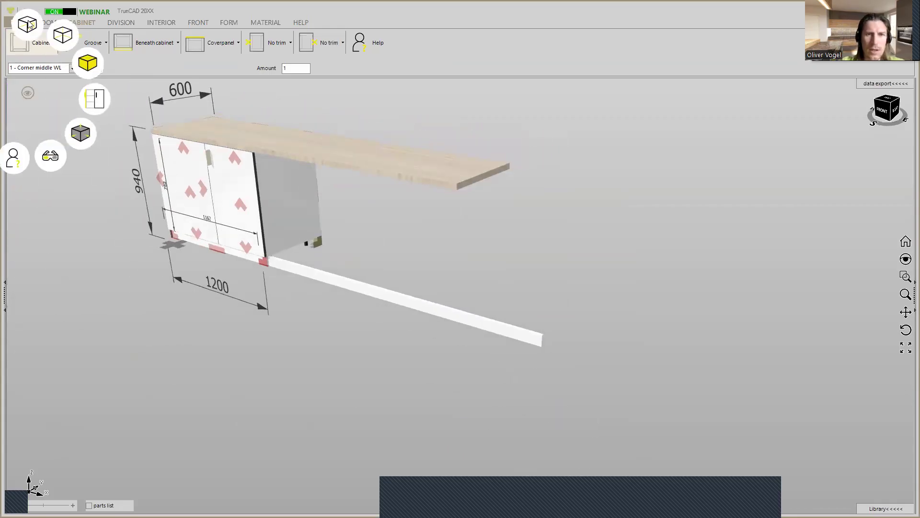
left_click(28, 24)
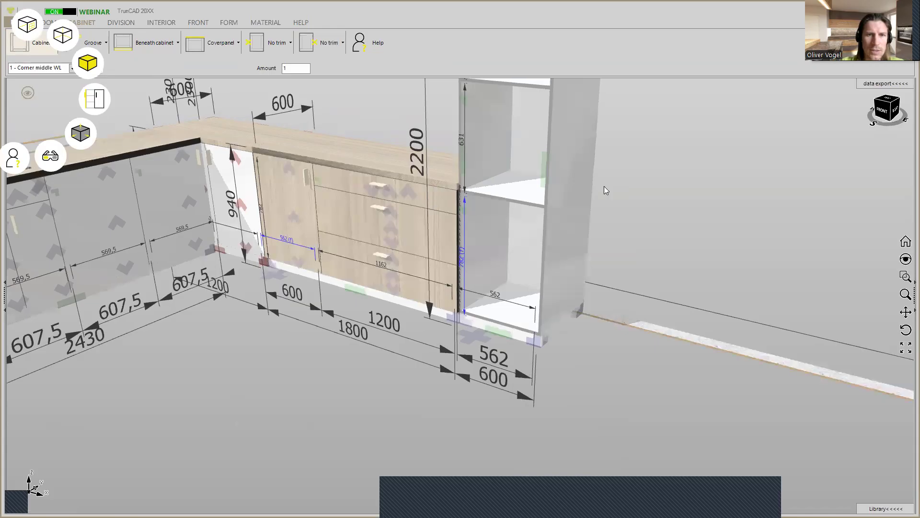
scroll(604, 187, "down", 5)
middle_click_drag(592, 233, 591, 249)
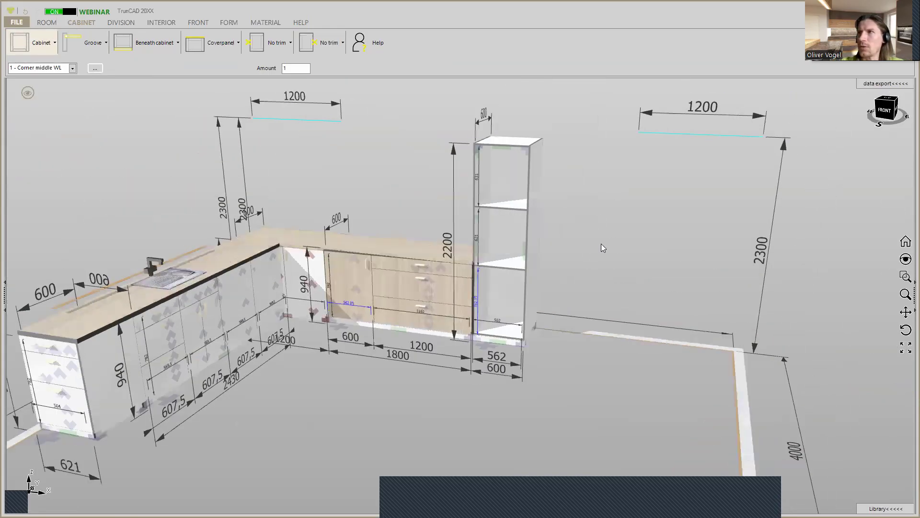
scroll(542, 245, "down", 3)
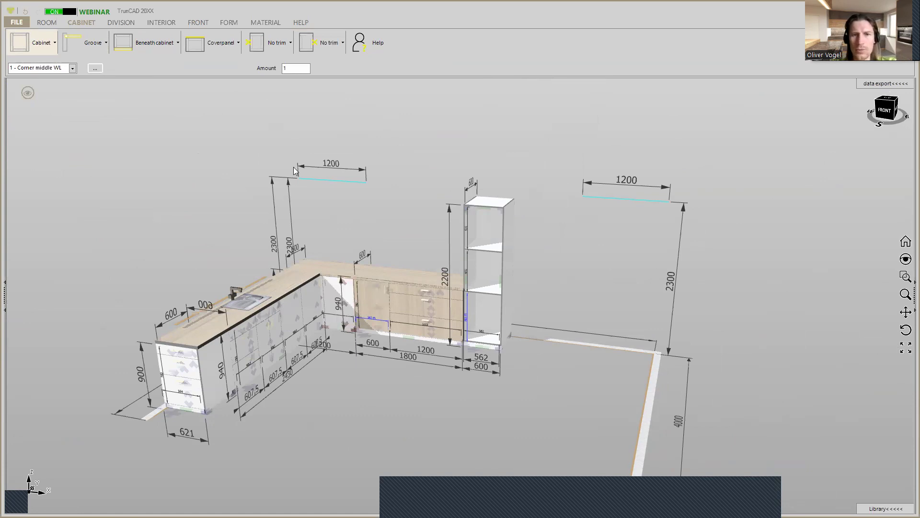
Fit a right door to the lowest compartment of the 2200 mm tall cabinet
left_click(191, 23)
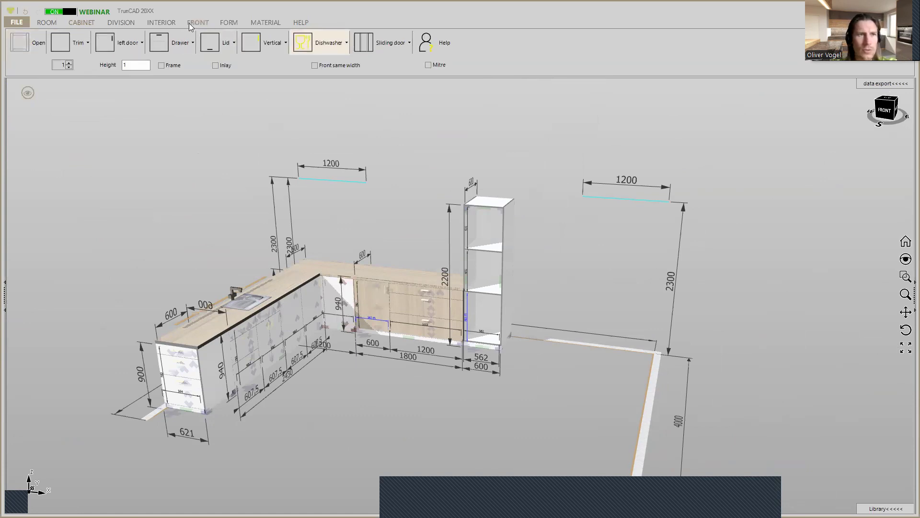
scroll(482, 307, "up", 3)
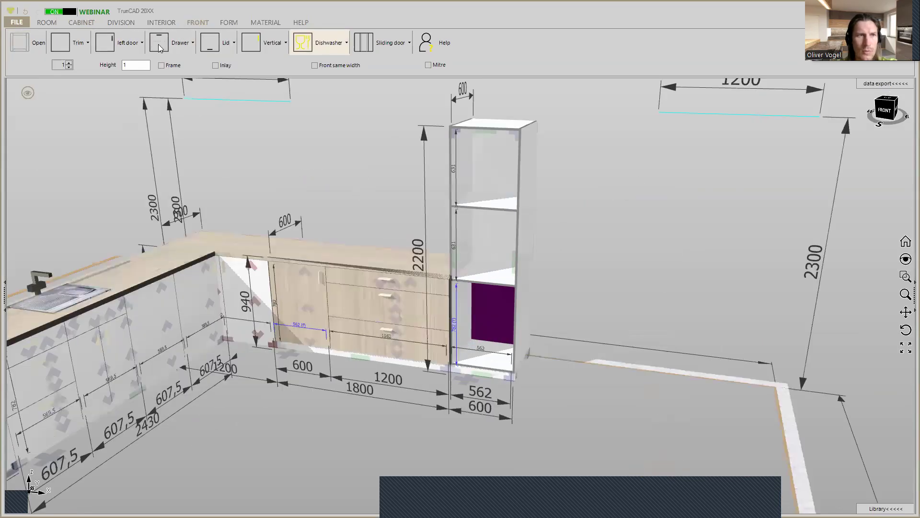
left_click(136, 45)
left_click(115, 78)
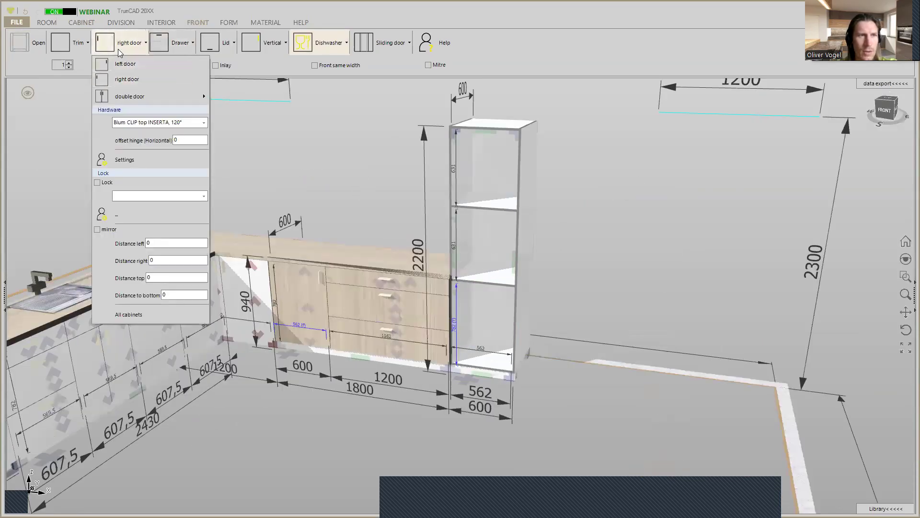
left_click(110, 45)
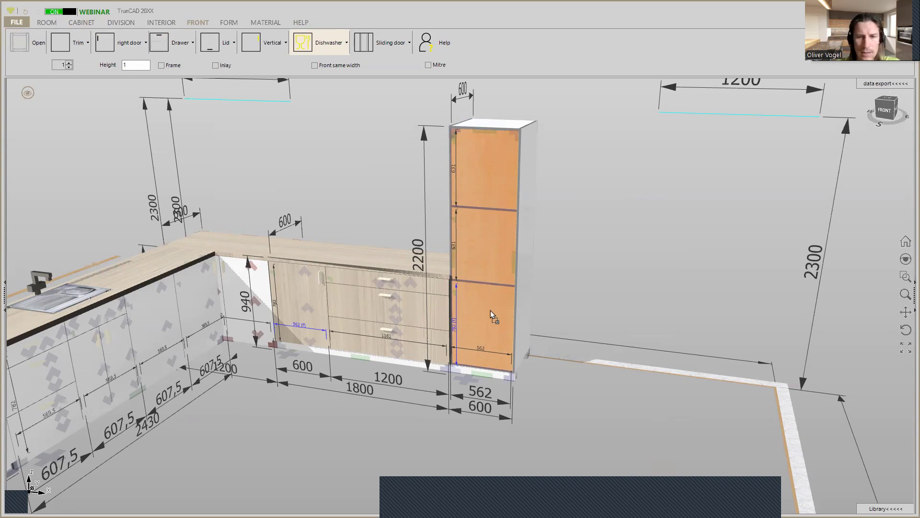
left_click(458, 293)
Examine how the tall cabinet's door lines up with the adjoining drawer fronts and worktop
scroll(459, 293, "down", 2)
scroll(459, 292, "up", 1)
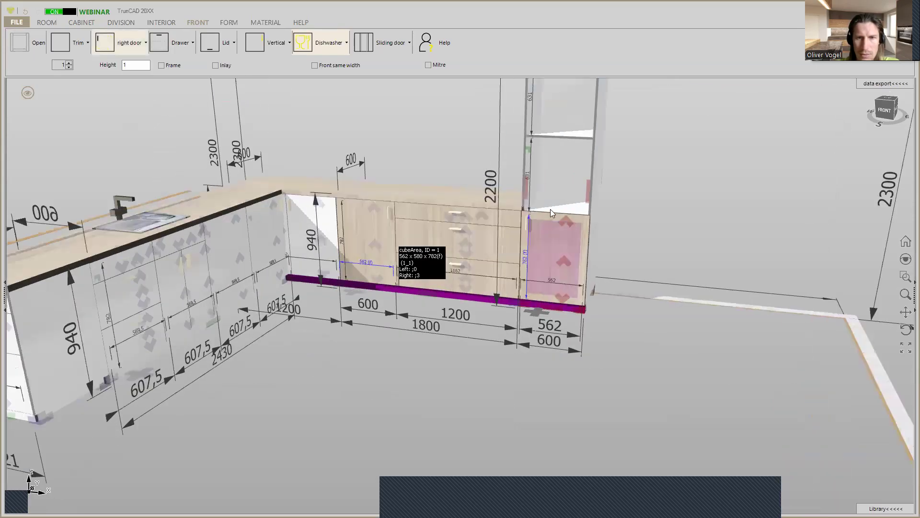
scroll(541, 223, "up", 2)
middle_click_drag(545, 233, 534, 235)
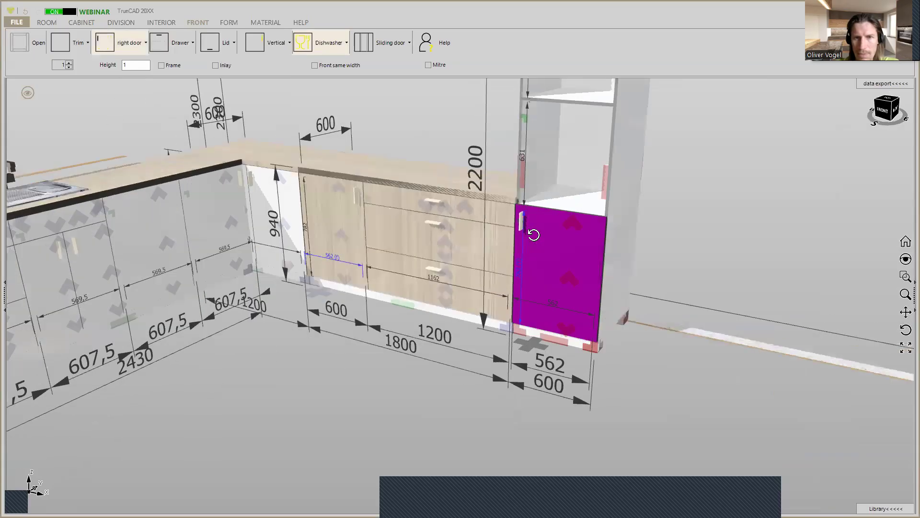
scroll(514, 206, "up", 3)
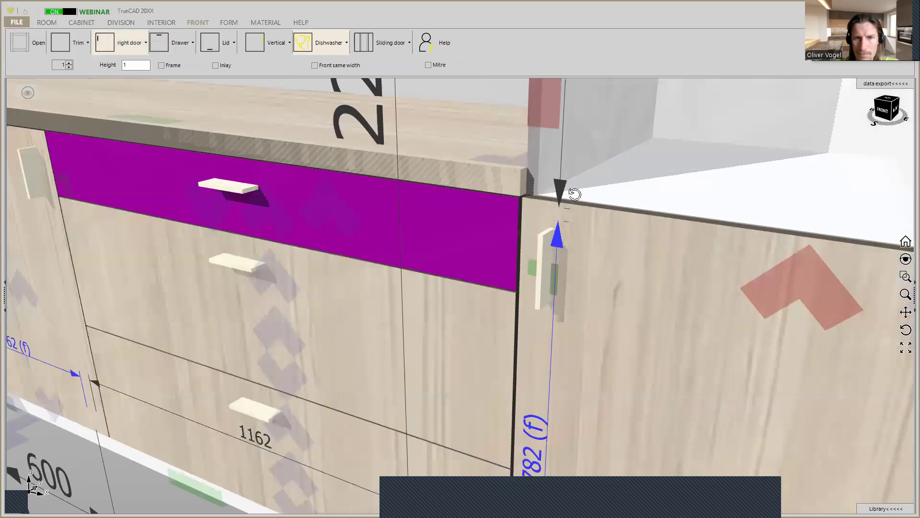
scroll(580, 194, "up", 2)
mouse_move(580, 194)
middle_mouse_down()
mouse_move(537, 203)
mouse_move(563, 204)
mouse_move(535, 200)
mouse_move(581, 198)
middle_mouse_up()
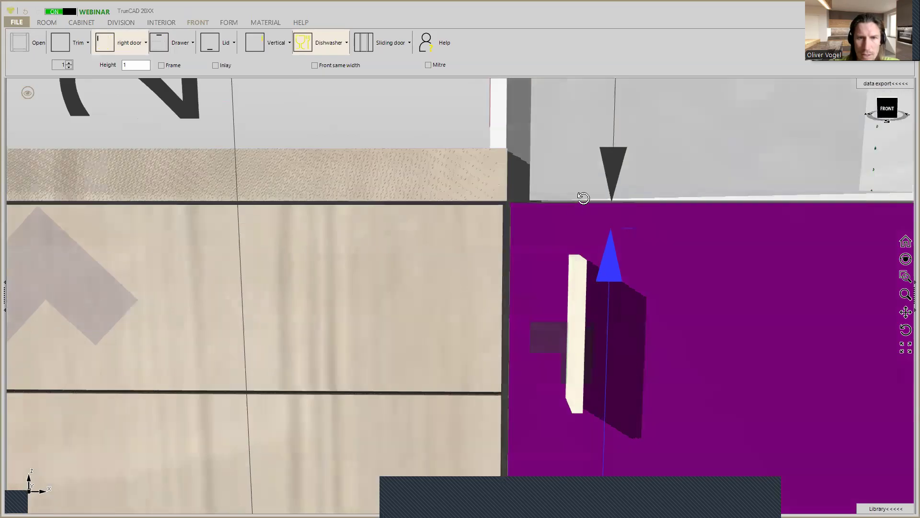
scroll(561, 218, "down", 10)
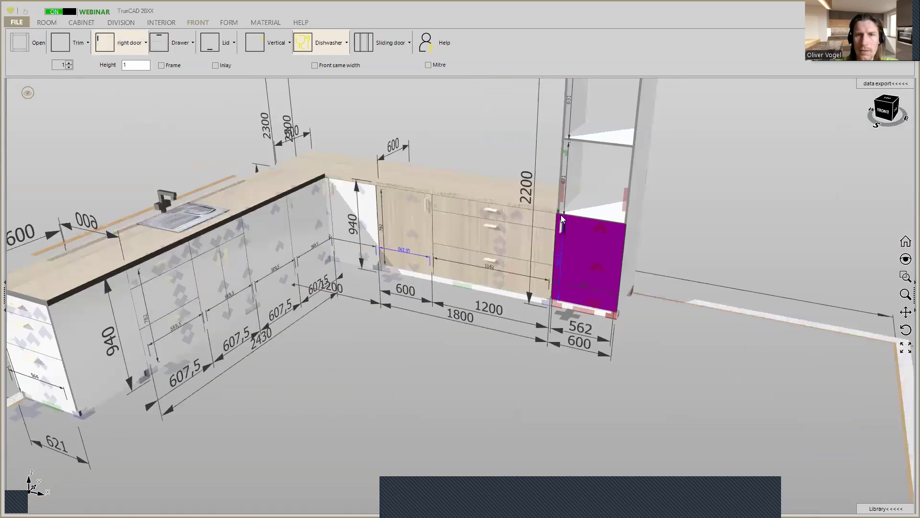
Place an oven in the middle compartment of the tall cabinet, directly above the door
left_click(561, 218)
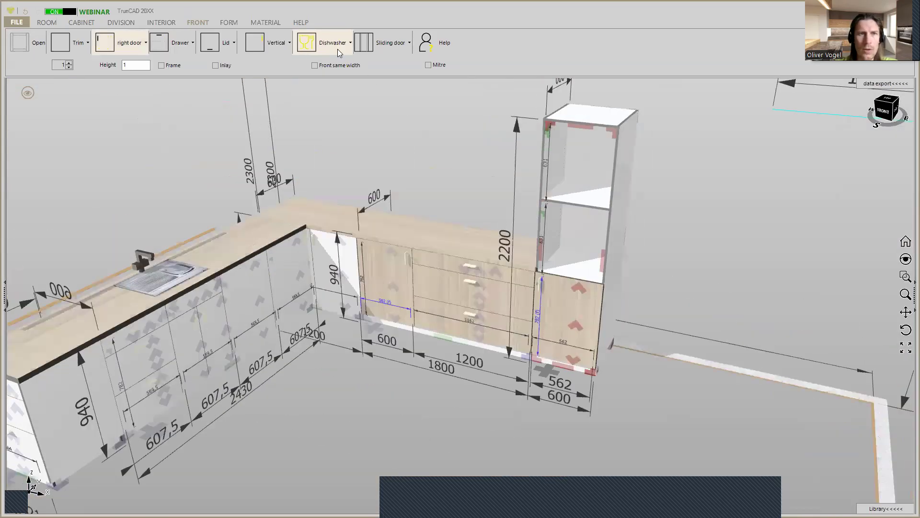
left_click(338, 48)
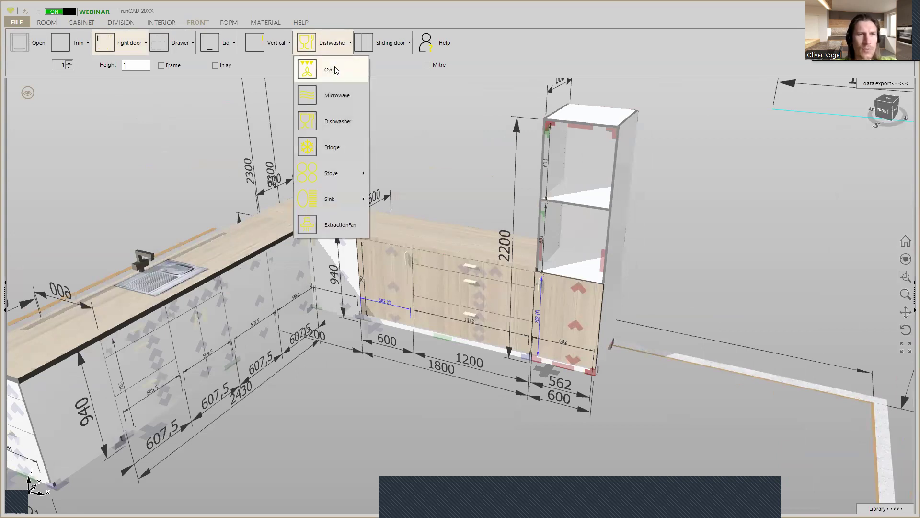
left_click(335, 70)
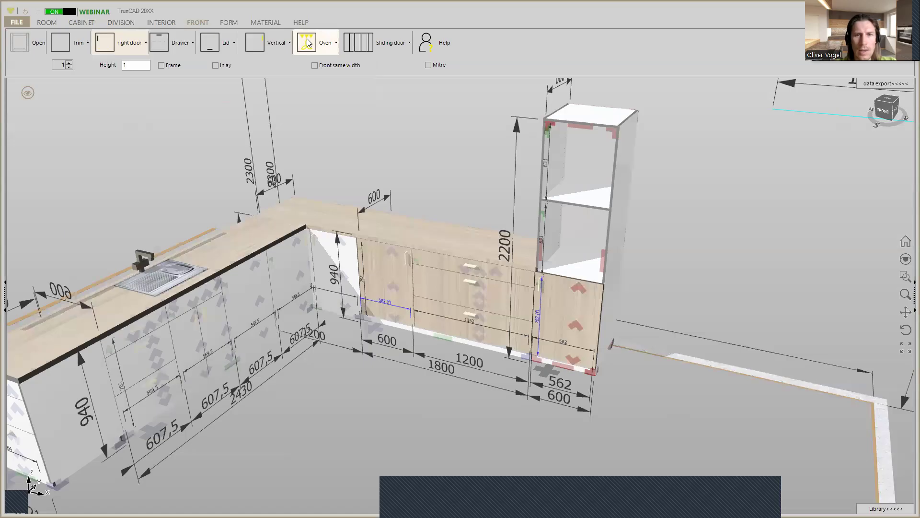
left_click(567, 223)
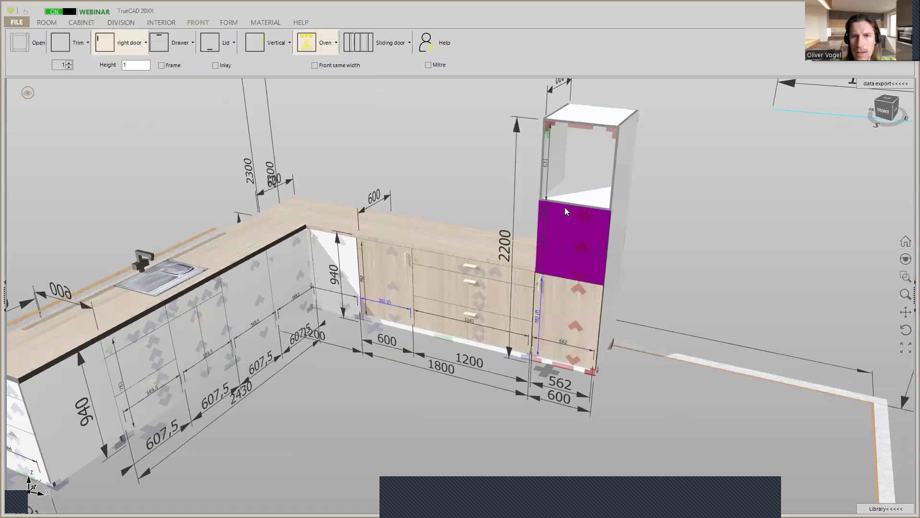
scroll(672, 227, "up", 5)
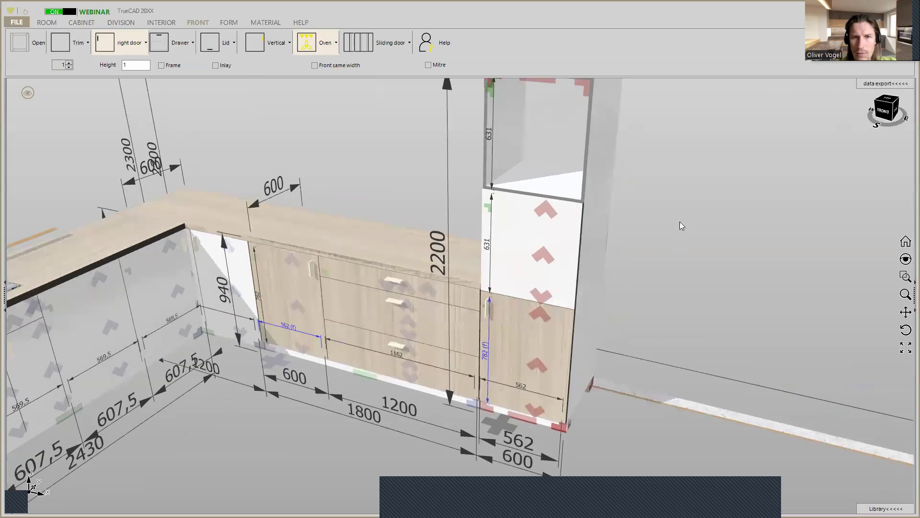
Fix the height of the tall cabinet's oven compartment at 600 mm
right_click(488, 203)
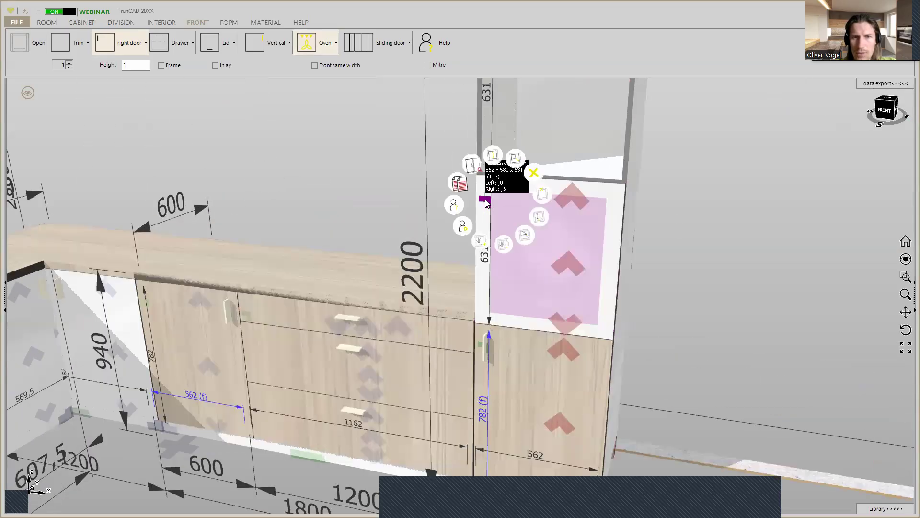
left_click(493, 127)
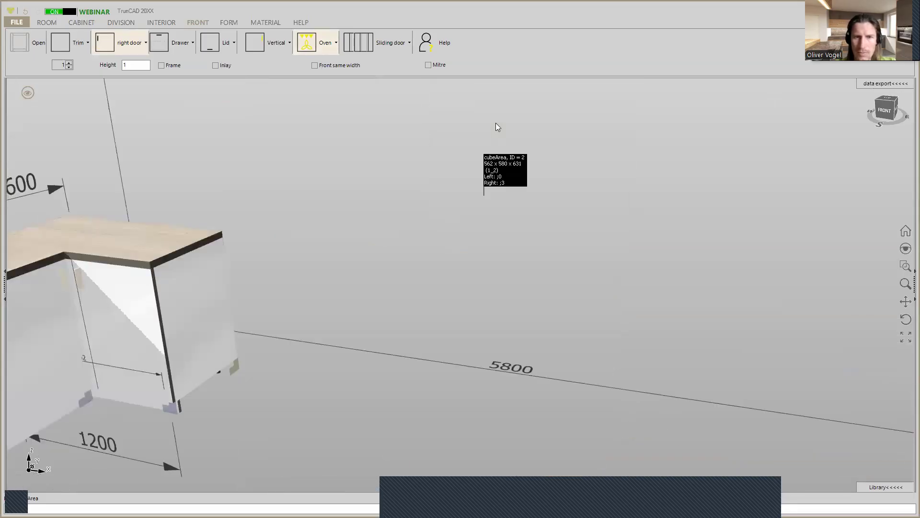
scroll(564, 208, "down", 3)
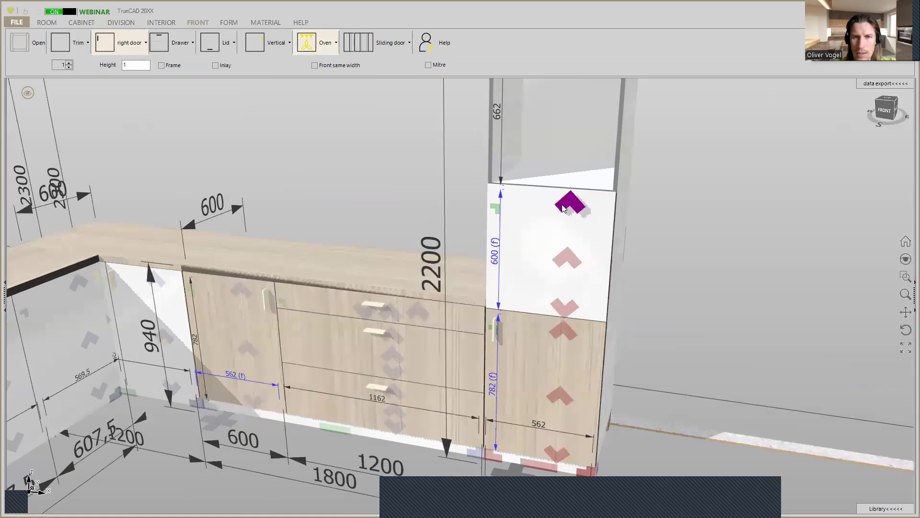
Filter the materials by "kü" without a thickness limit and look through the kitchen appliance materials
left_click(262, 23)
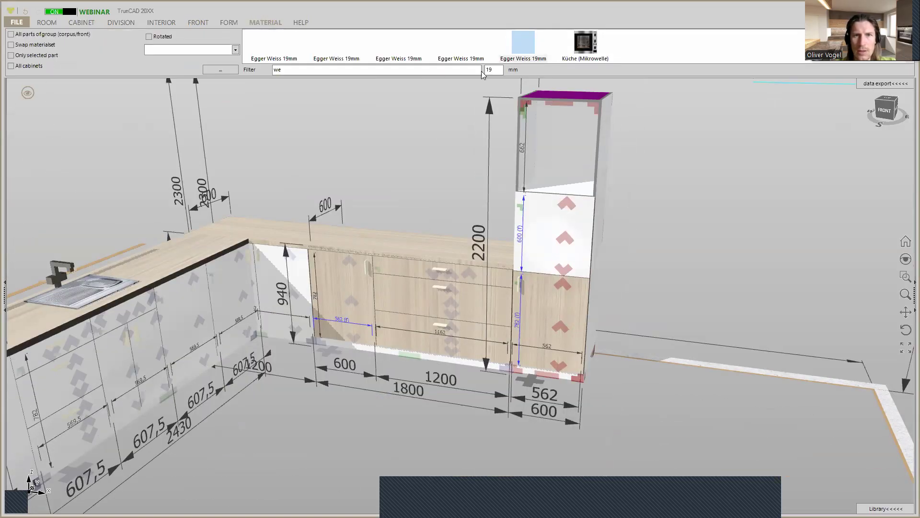
double_click(495, 72)
key("BackSpace")
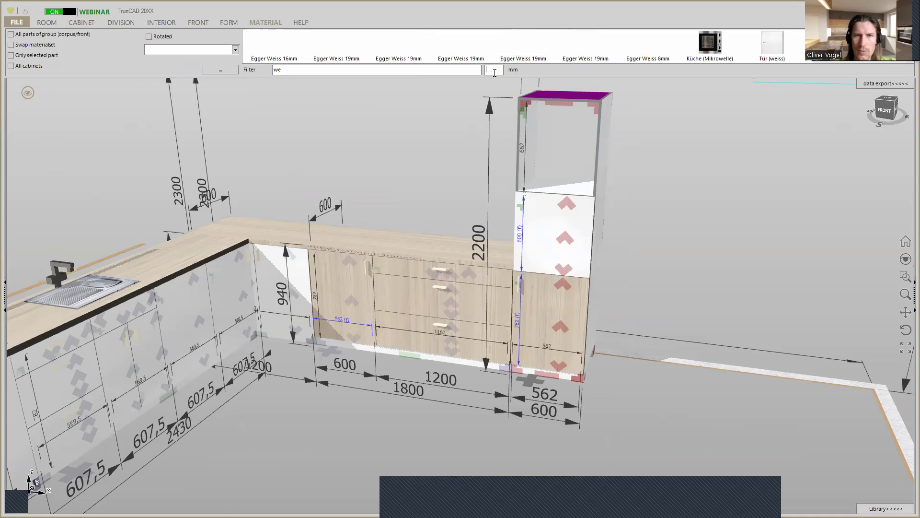
double_click(474, 71)
type("k")
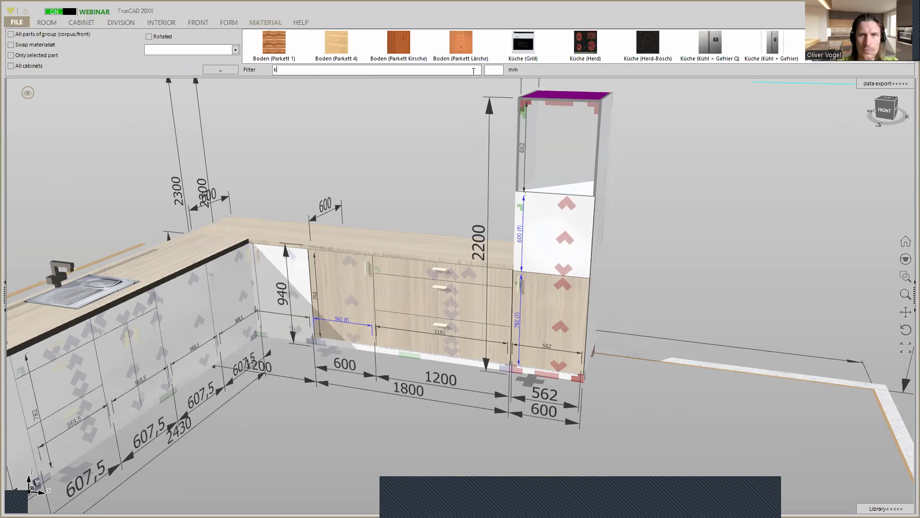
type("ü")
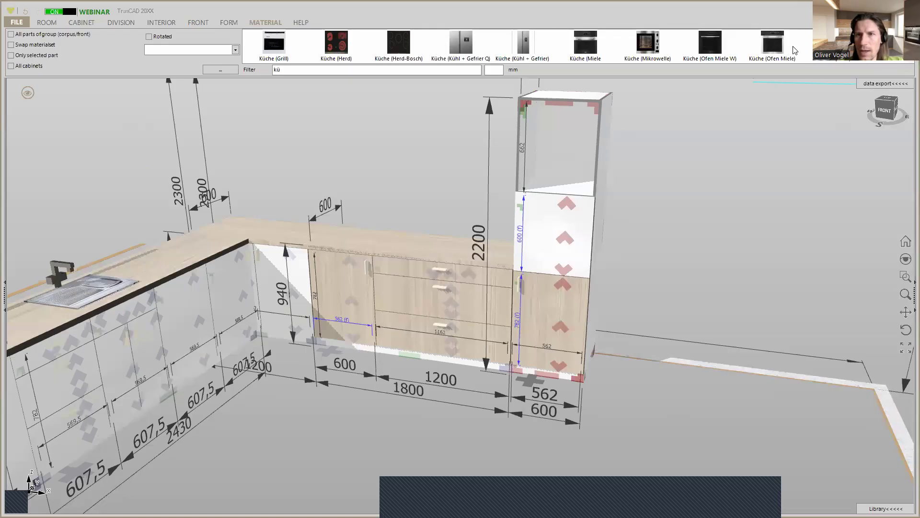
scroll(764, 50, "down", 1)
scroll(763, 50, "down", 1)
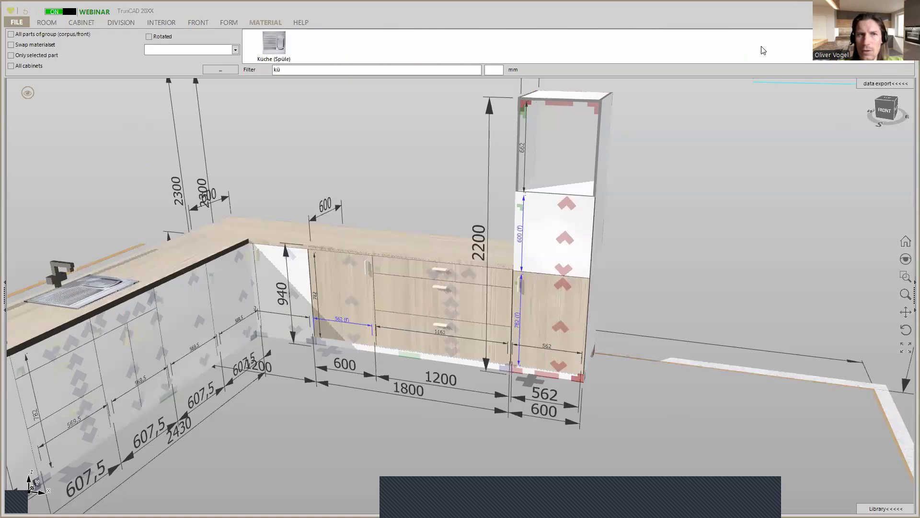
scroll(764, 51, "up", 1)
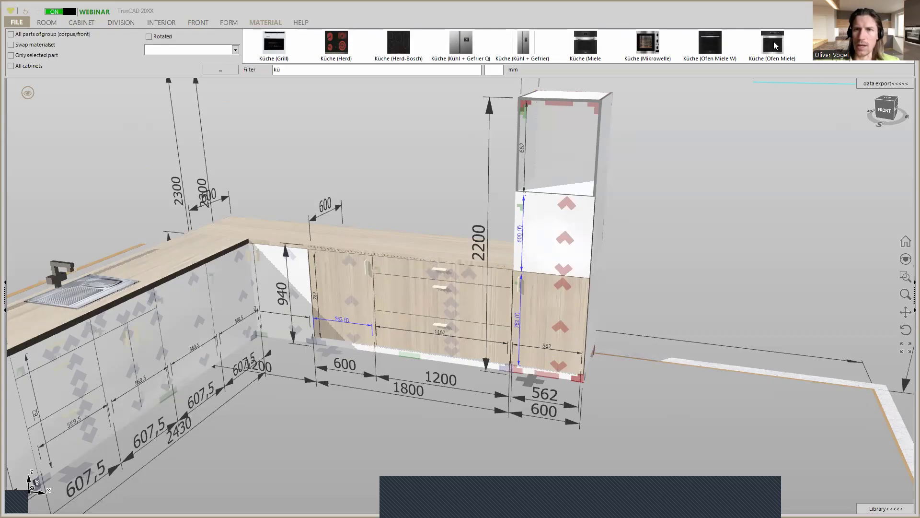
Open the material set Küche (Ofen Miele W) and the article details of its material
left_click(716, 48)
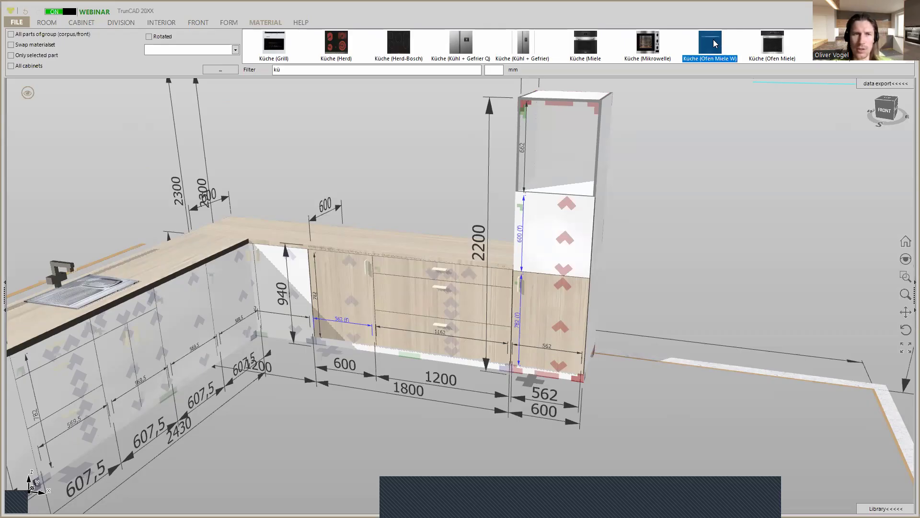
left_click(234, 72)
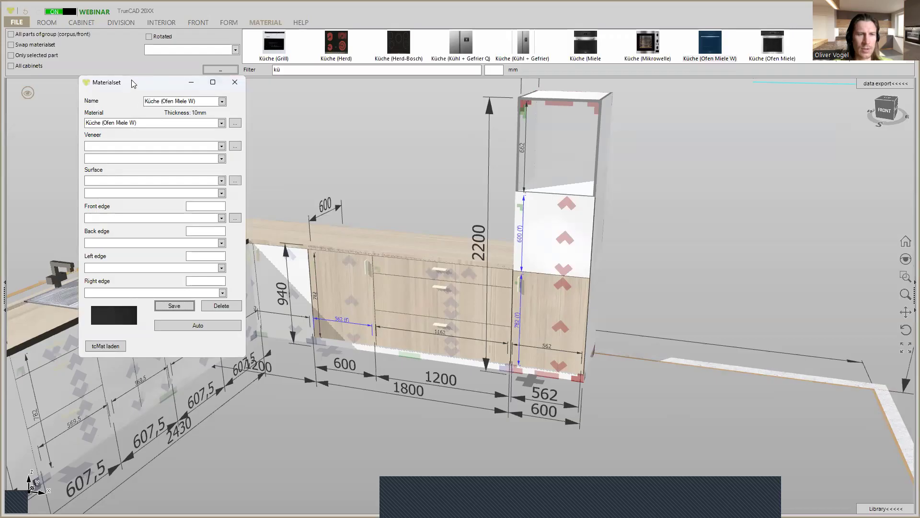
left_click(237, 125)
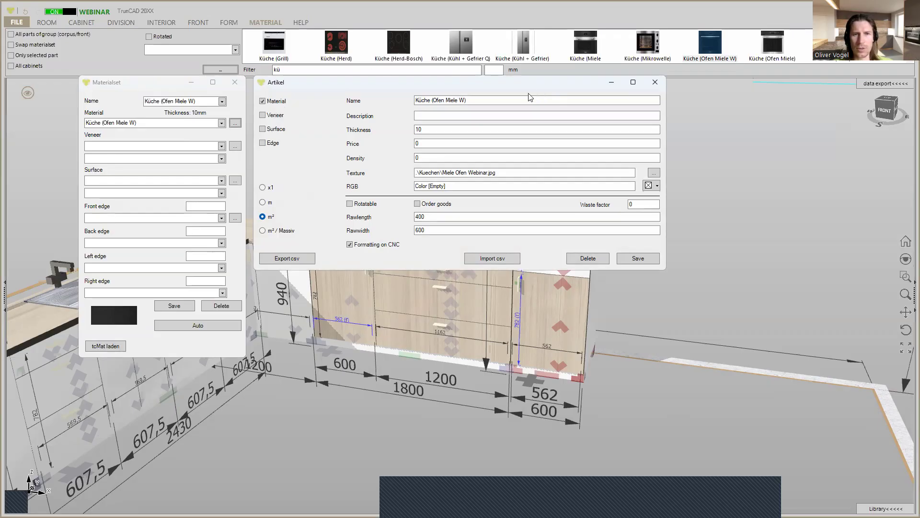
Browse the Kuechen texture folder for the oven images and leave it without choosing another texture
left_click(653, 173)
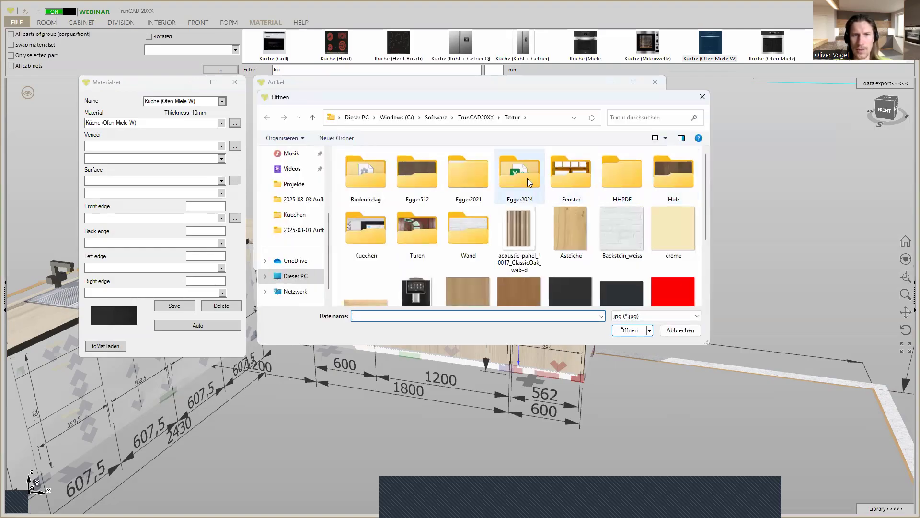
scroll(527, 179, "down", 2)
scroll(527, 178, "up", 2)
double_click(366, 225)
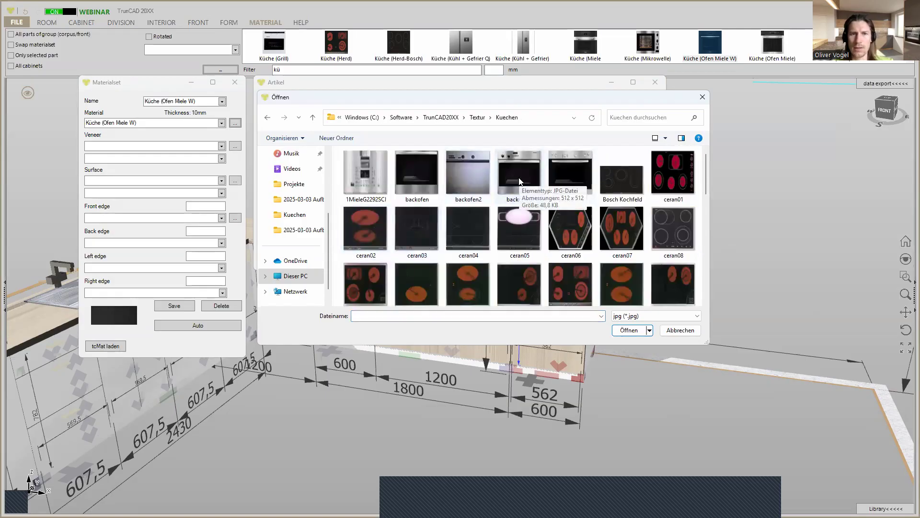
scroll(520, 180, "down", 4)
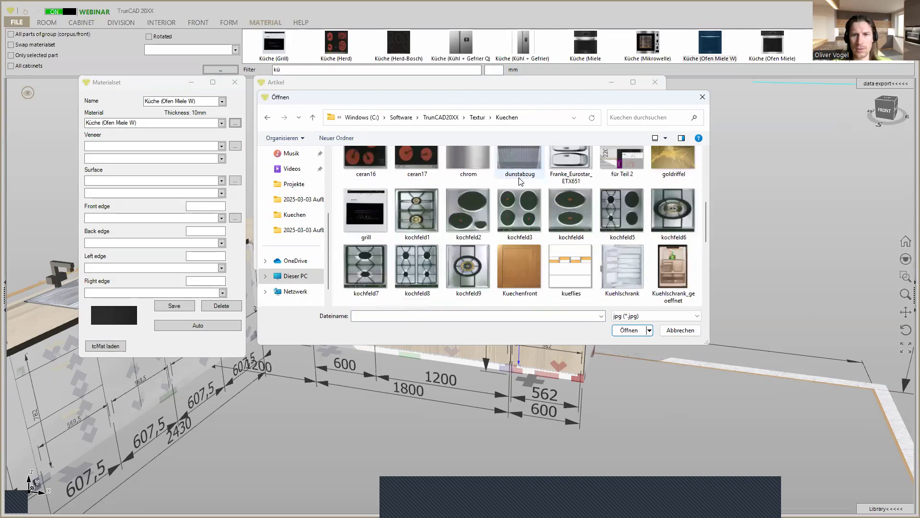
scroll(520, 181, "down", 3)
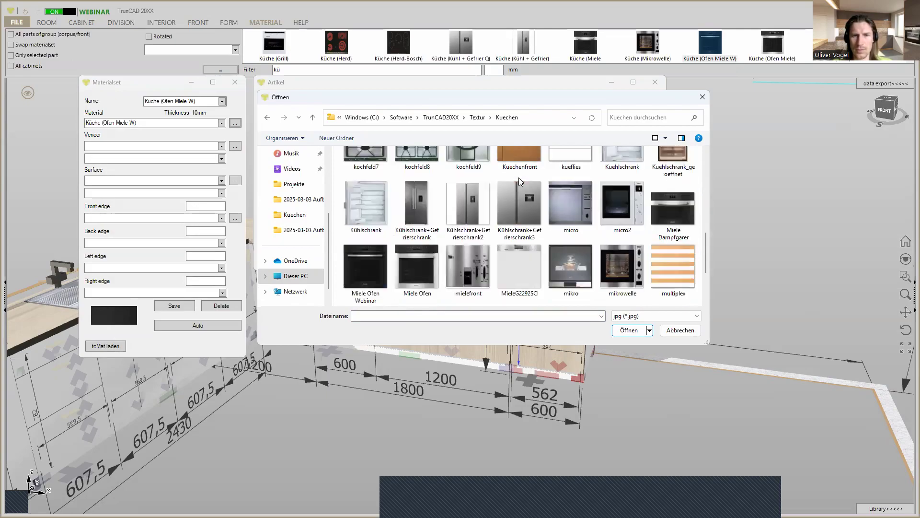
scroll(519, 177, "down", 1)
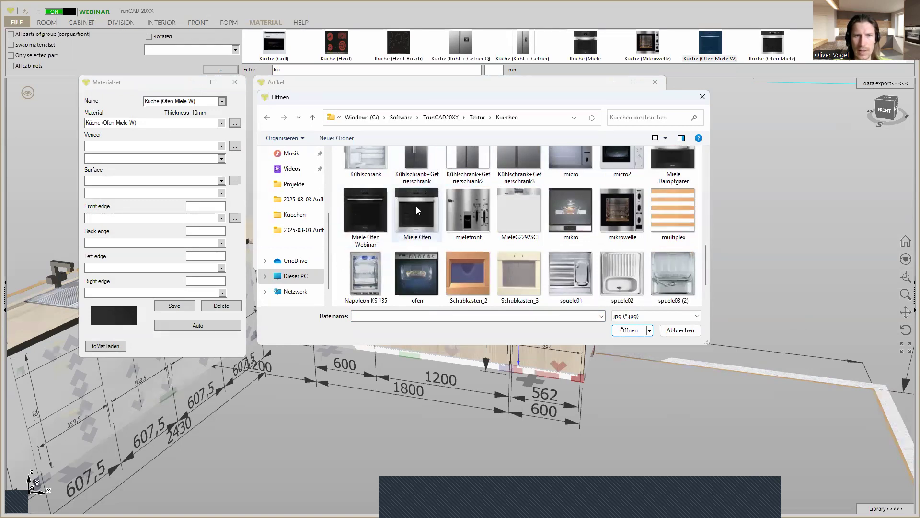
scroll(406, 201, "up", 1)
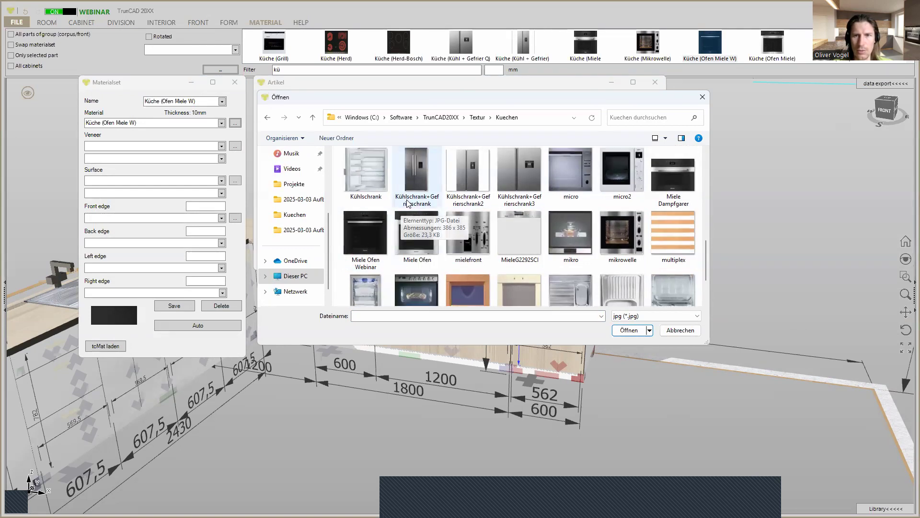
scroll(408, 200, "down", 1)
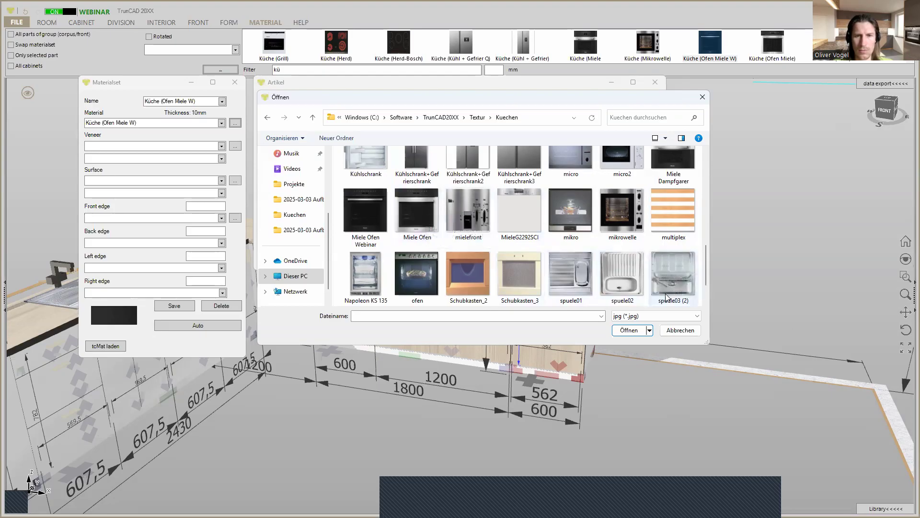
left_click(680, 330)
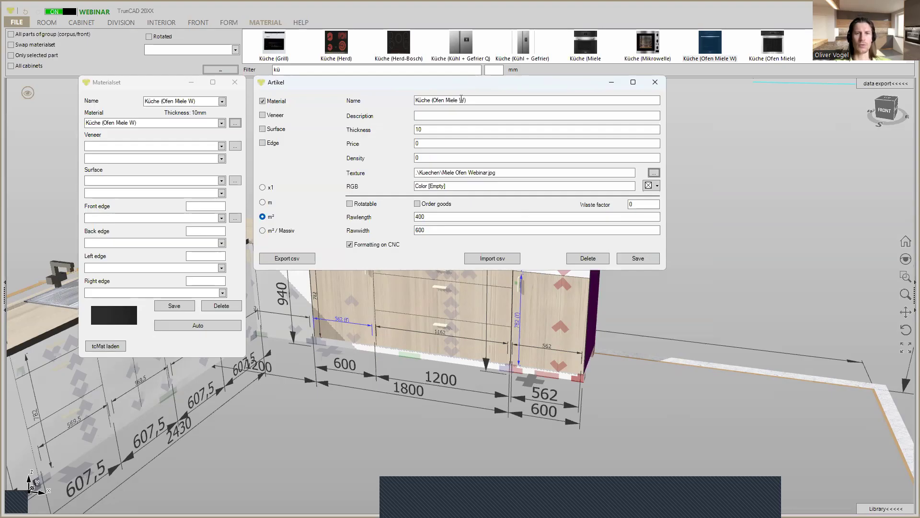
Save the Küche (Ofen Miele W) article and its material set, and close the material set editor
left_click(641, 256)
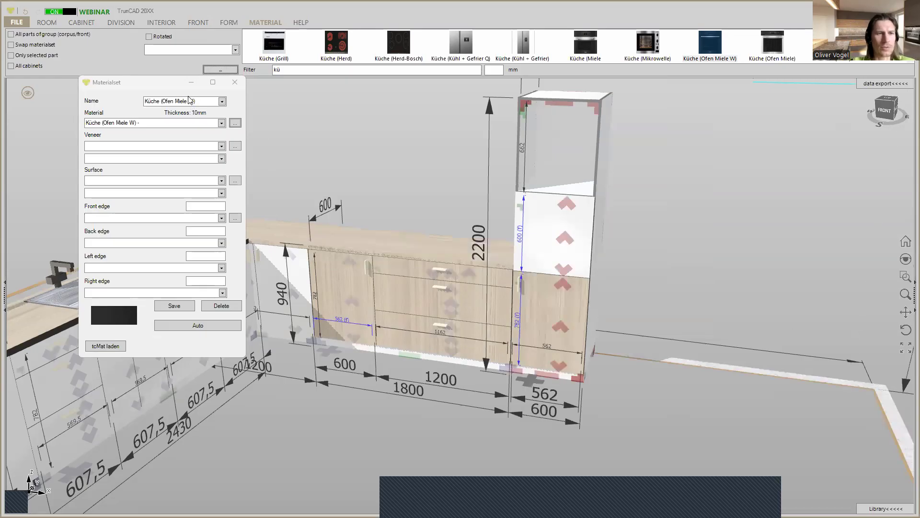
left_click(180, 306)
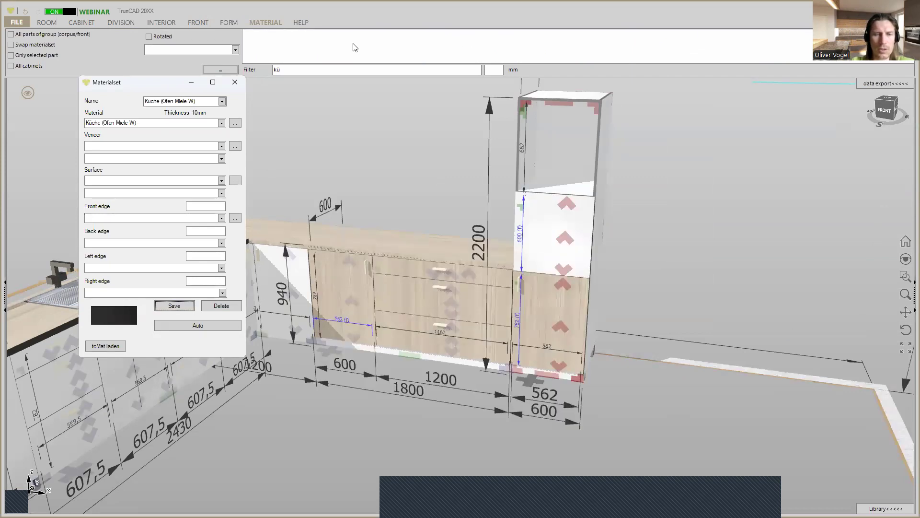
left_click(234, 82)
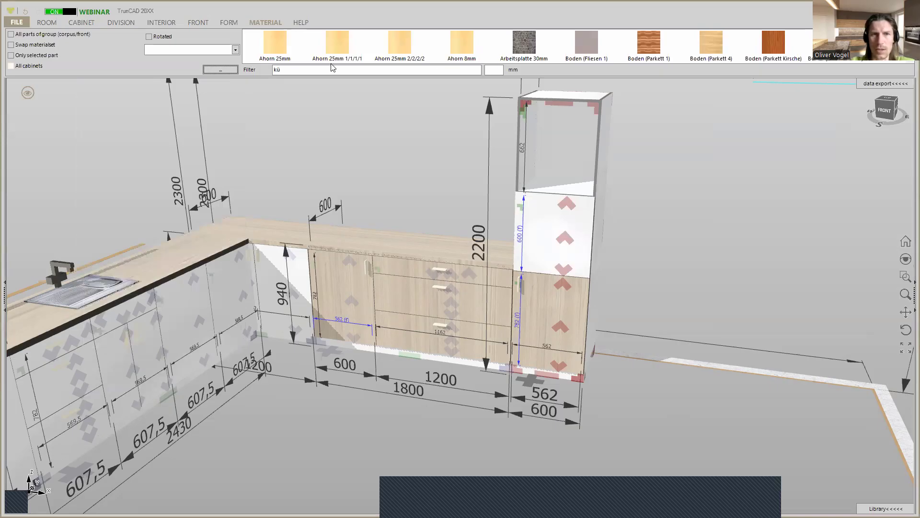
Filter the materials by "küc" and apply Küche (Ofen Miele) to the tall cabinet's oven front, with All cabinets disabled
double_click(318, 70)
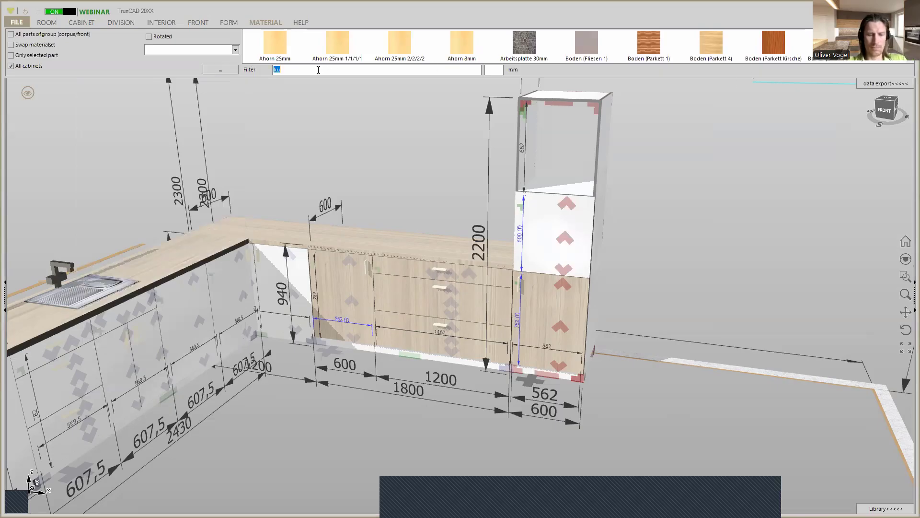
type("küc")
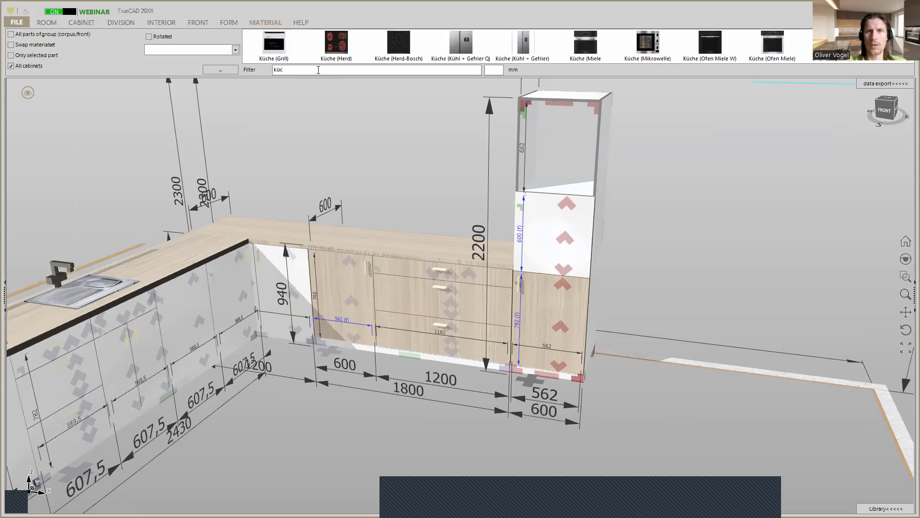
left_click(776, 45)
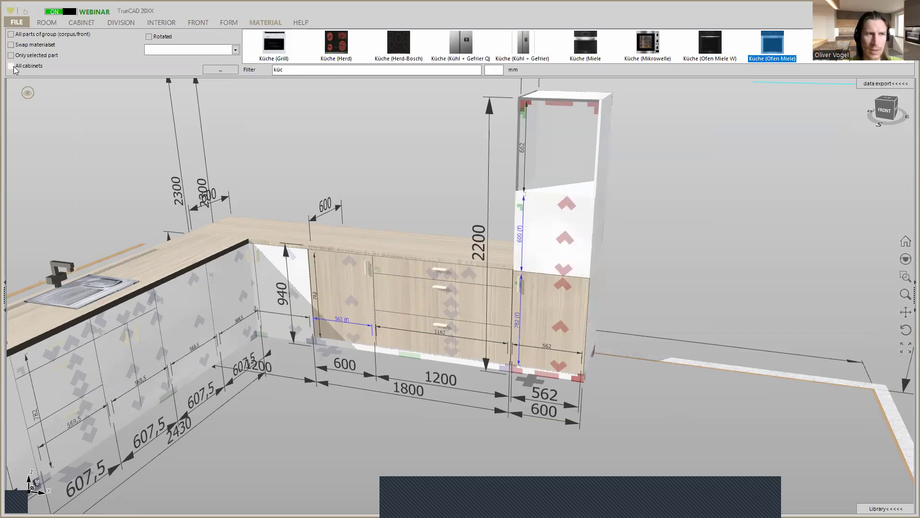
left_click_drag(589, 182, 536, 203)
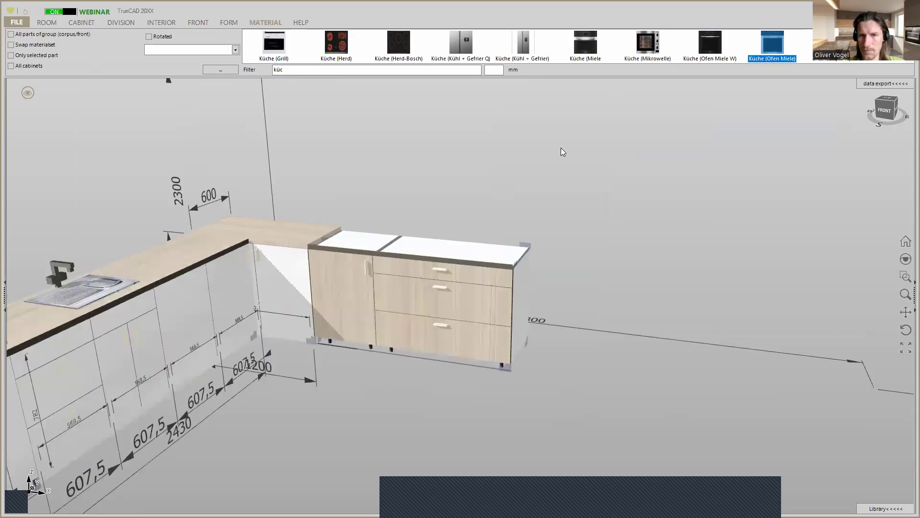
scroll(564, 209, "up", 2)
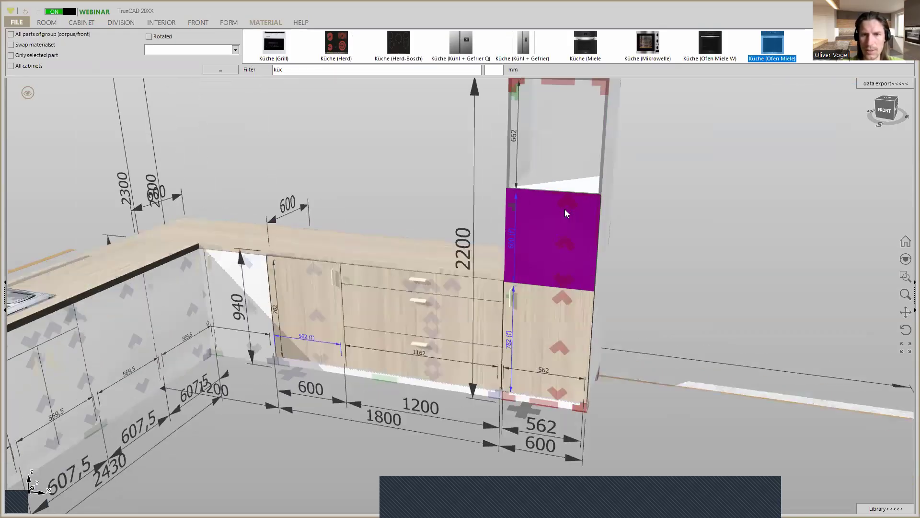
Fit a Lid top front with Blum Aventos HF Faltklappe hardware to the compartment above the oven
left_click(196, 23)
left_click(237, 42)
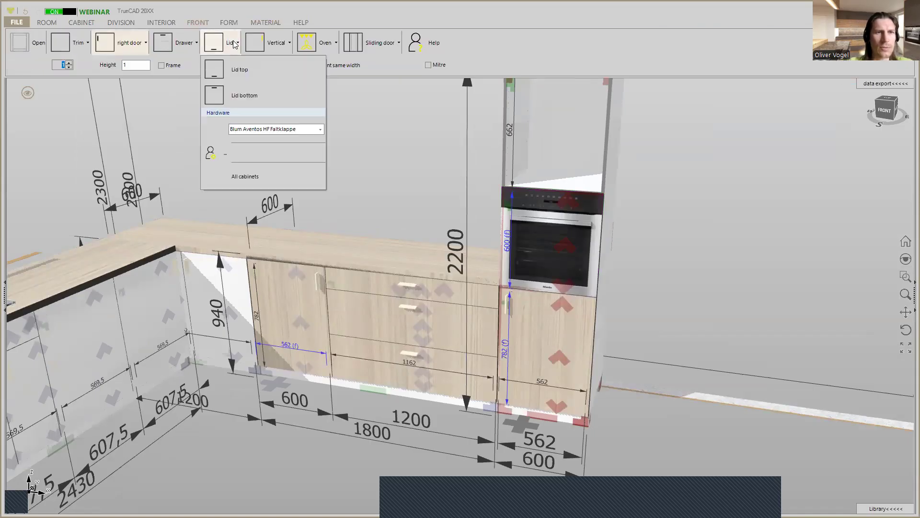
left_click(247, 76)
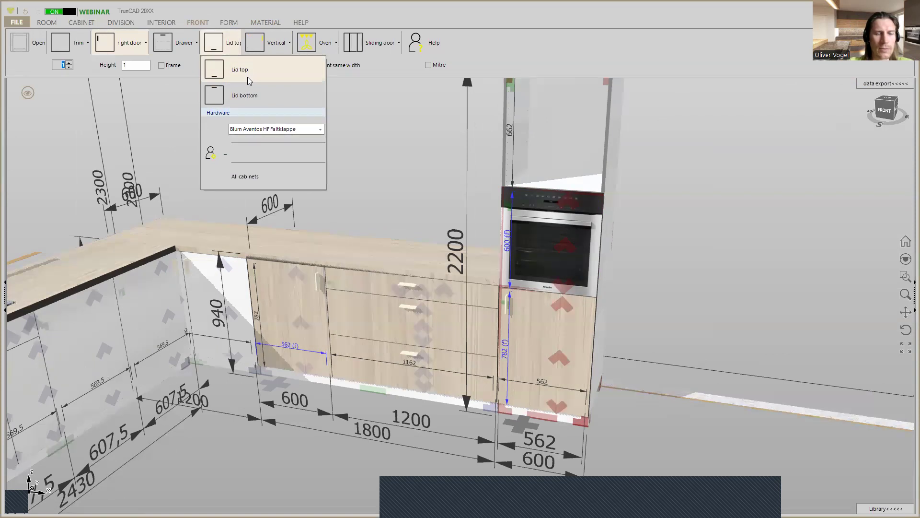
left_click(214, 50)
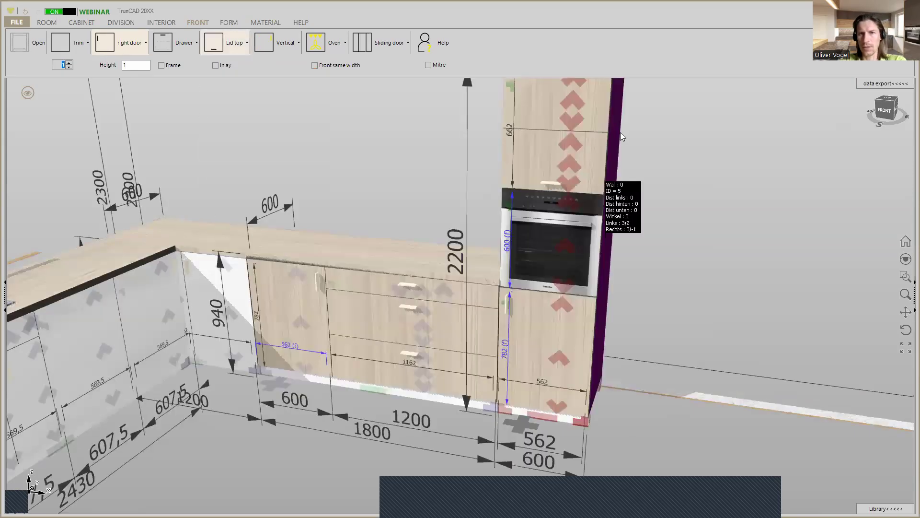
mouse_move(634, 152)
middle_mouse_down()
mouse_move(620, 148)
mouse_move(633, 153)
middle_mouse_up()
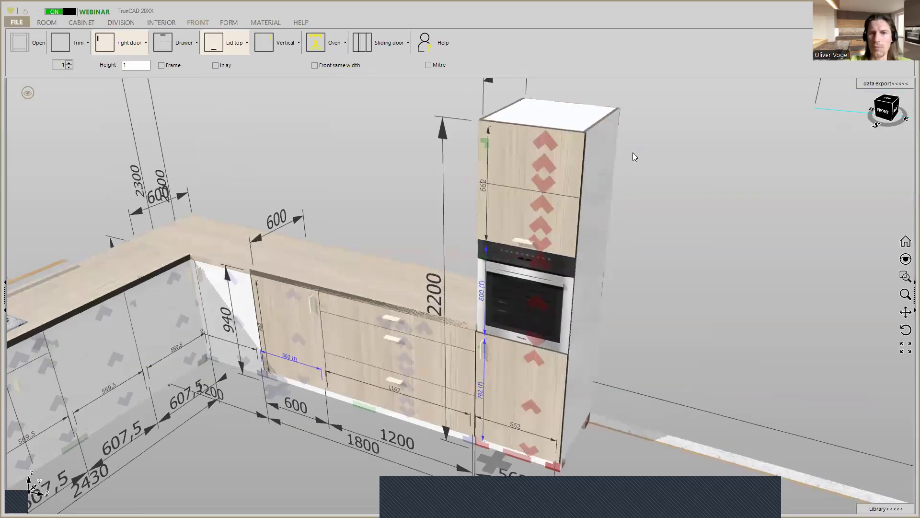
scroll(634, 152, "down", 3)
mouse_move(677, 299)
middle_mouse_down()
mouse_move(666, 292)
mouse_move(680, 295)
middle_mouse_up()
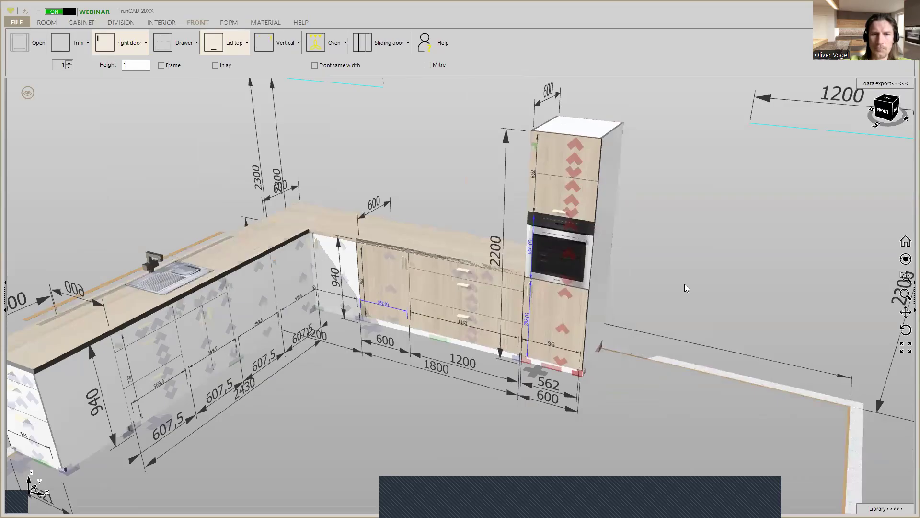
Open the cabinet list and rename cabinet 5 to "Oven cabinet"
left_click(85, 24)
left_click(92, 68)
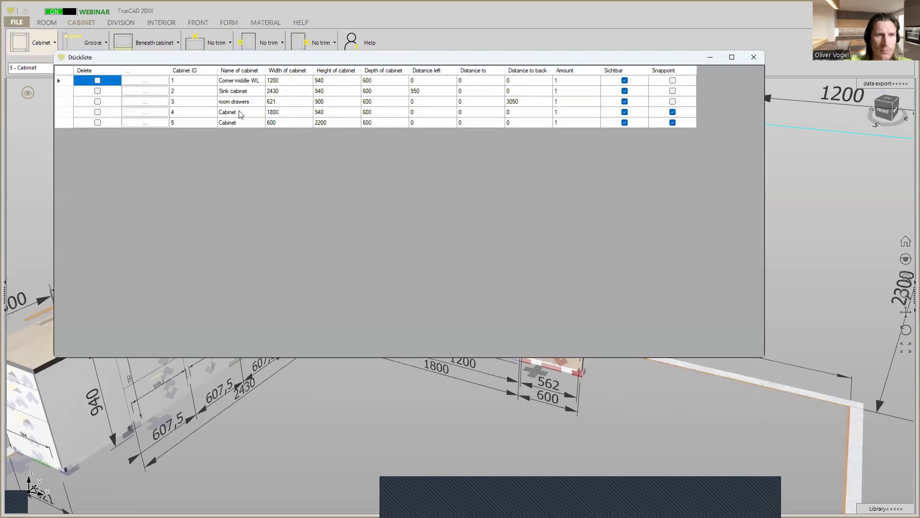
left_click(236, 124)
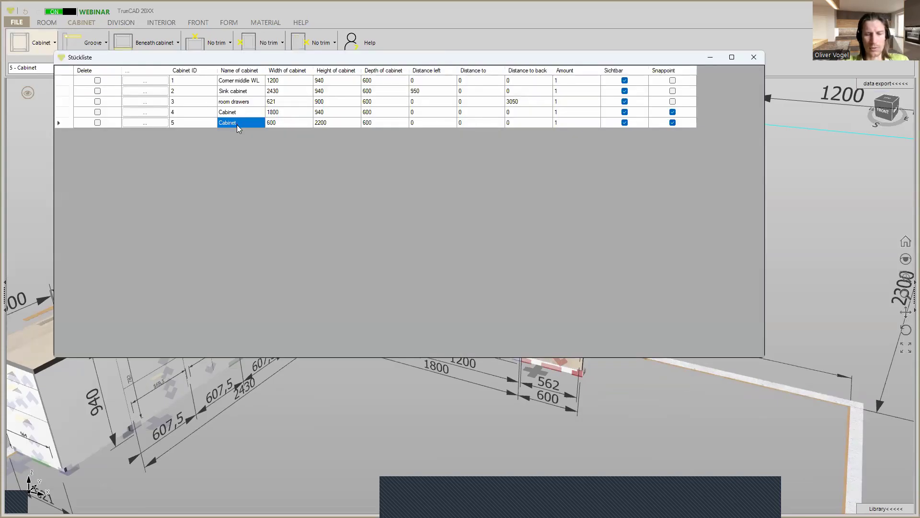
type("Oven ")
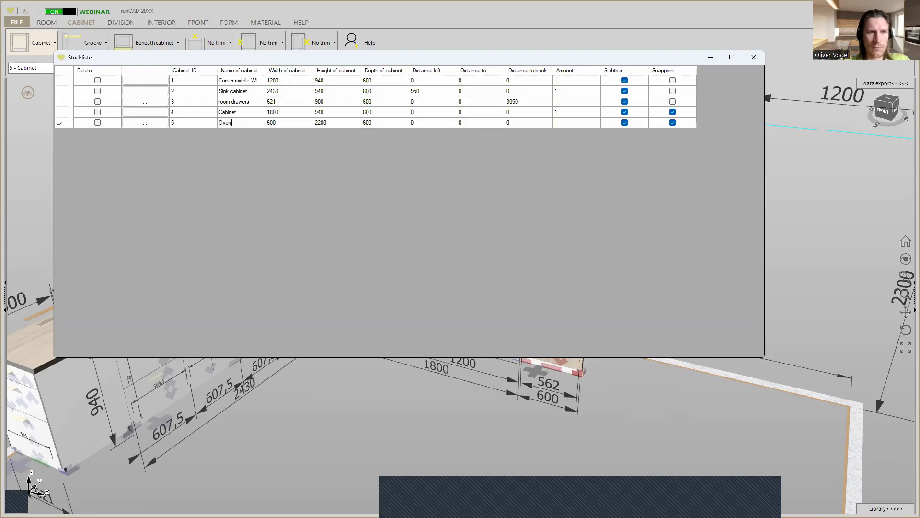
type("cabinet")
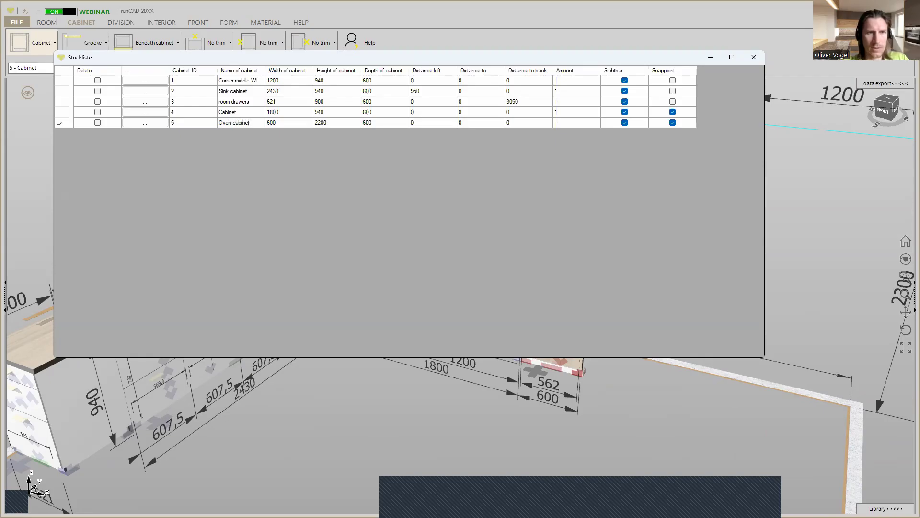
Rename cabinet 4 to "Middle W part" and close the cabinet list
left_click(243, 113)
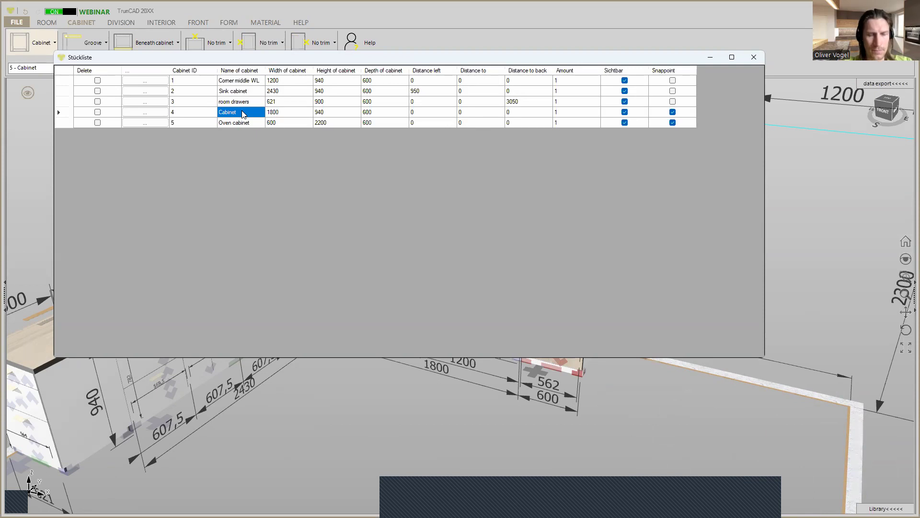
type("Midd")
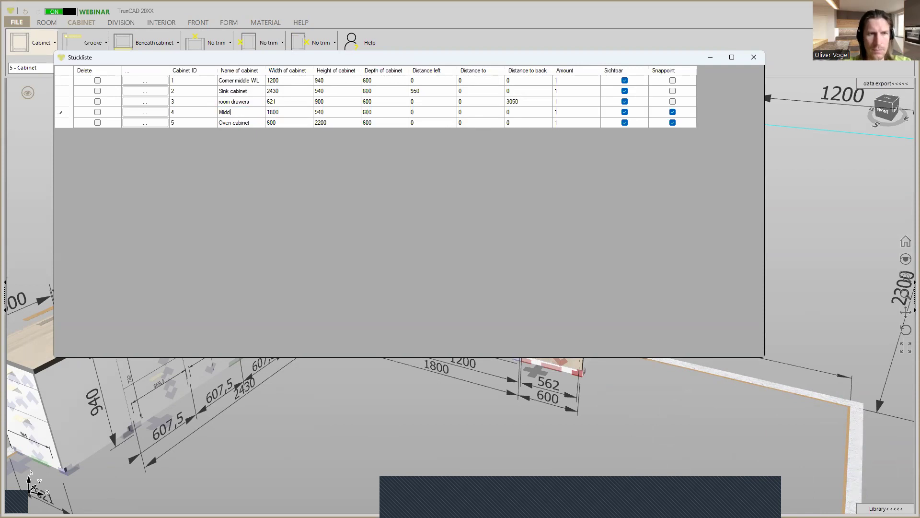
type("le W")
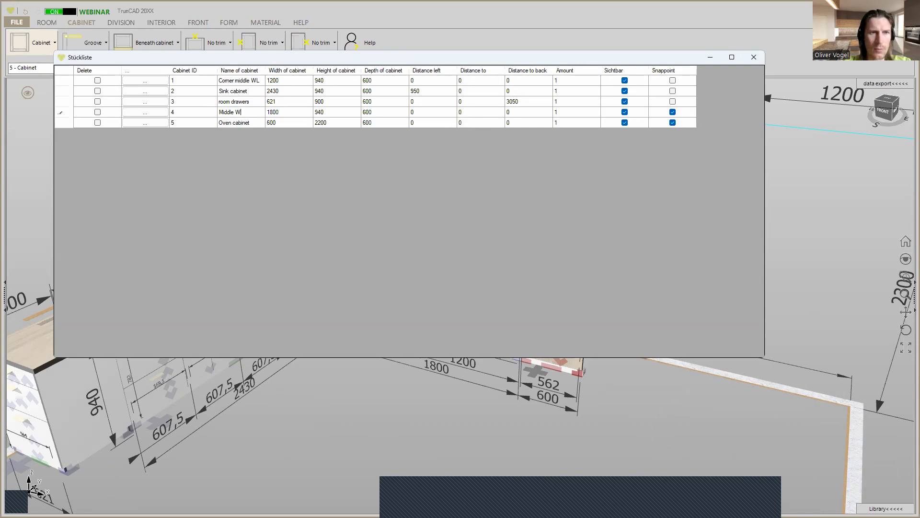
type(" part")
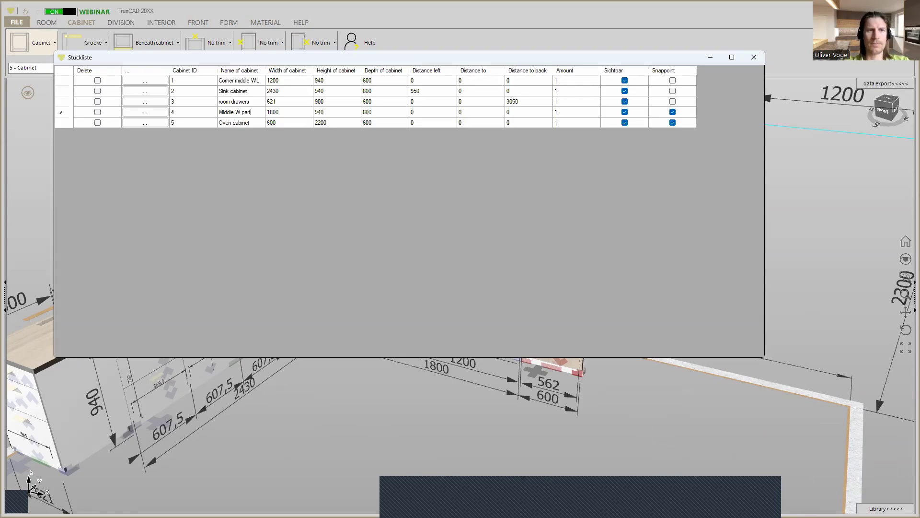
left_click(754, 58)
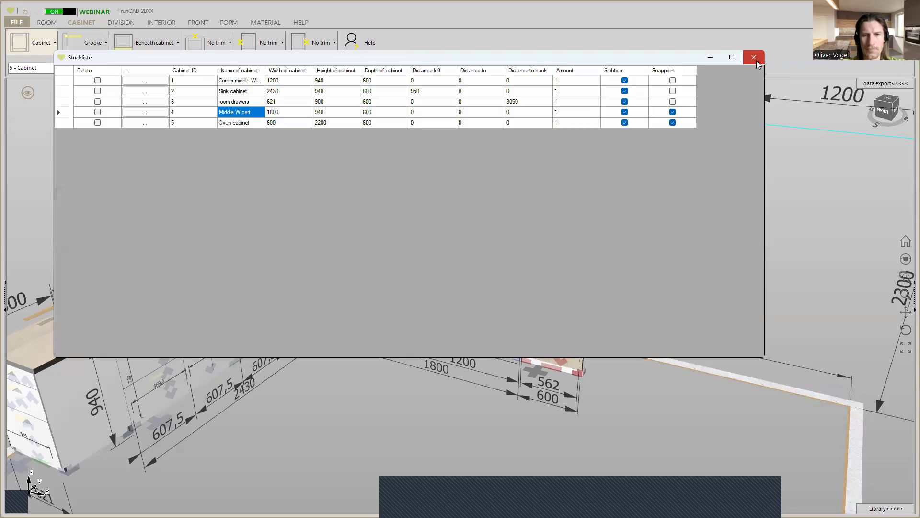
left_click(756, 60)
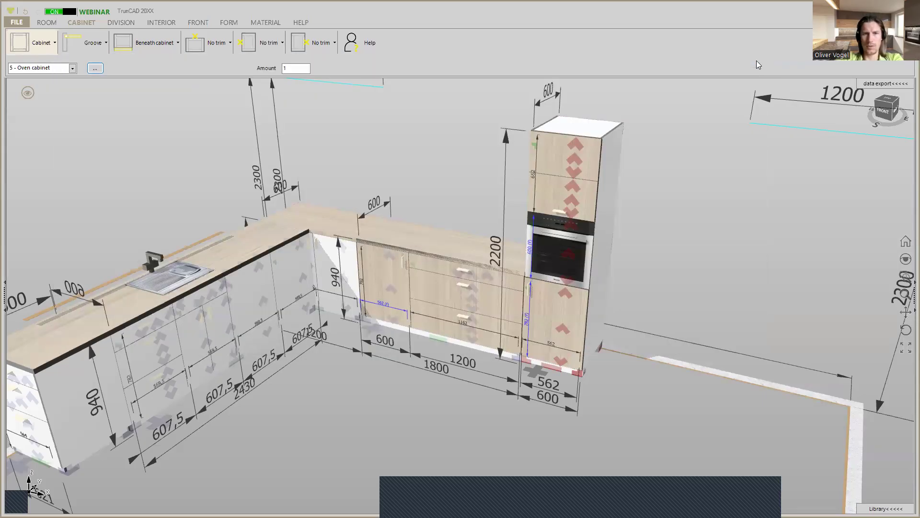
Set the width of the next cabinet to 400
mouse_move(676, 232)
middle_mouse_down()
mouse_move(665, 230)
mouse_move(672, 220)
mouse_move(668, 233)
middle_mouse_up()
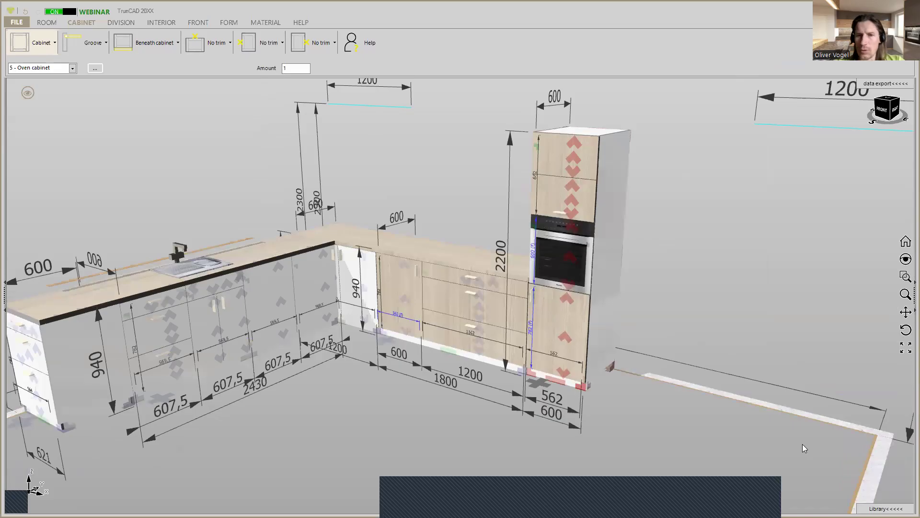
middle_click_drag(662, 305, 521, 313, "ctrl")
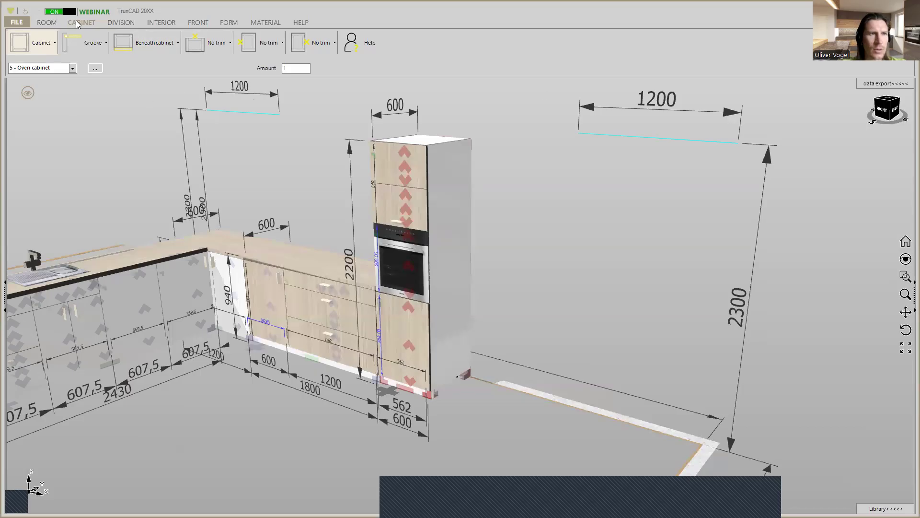
left_click(39, 40)
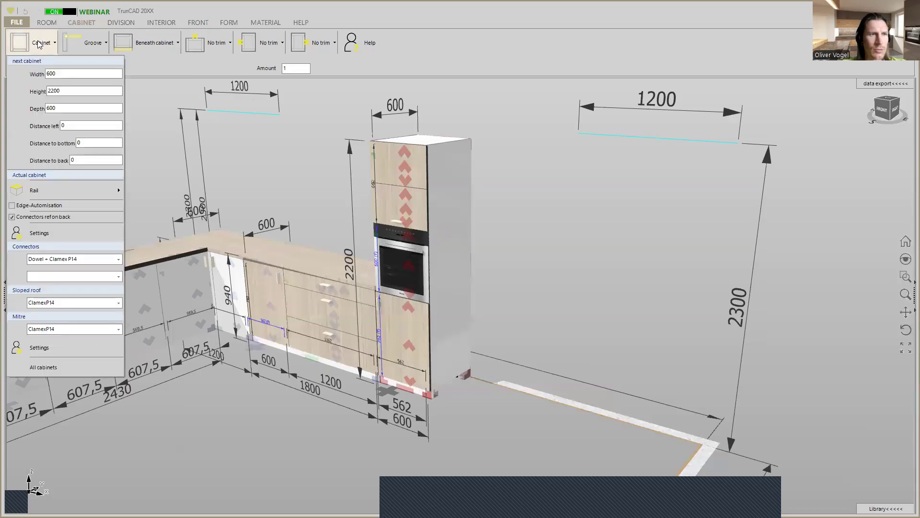
double_click(63, 74)
type("400")
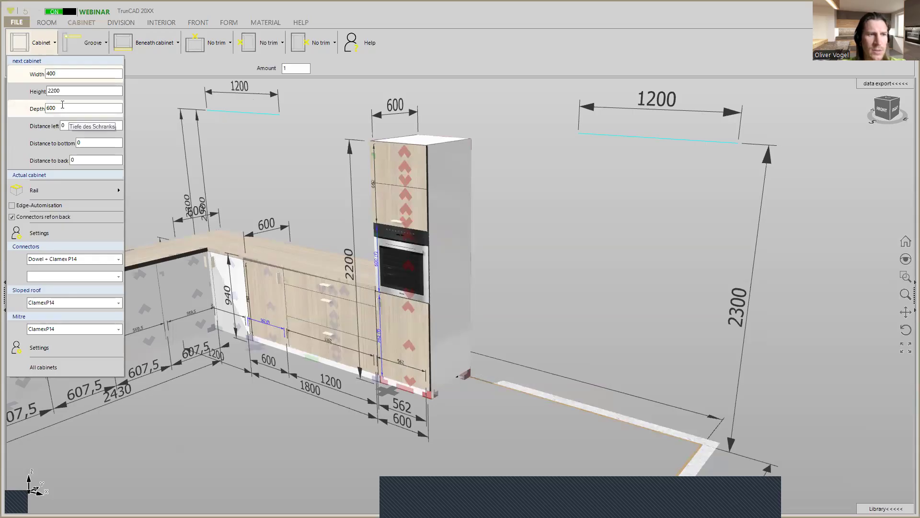
left_click(27, 47)
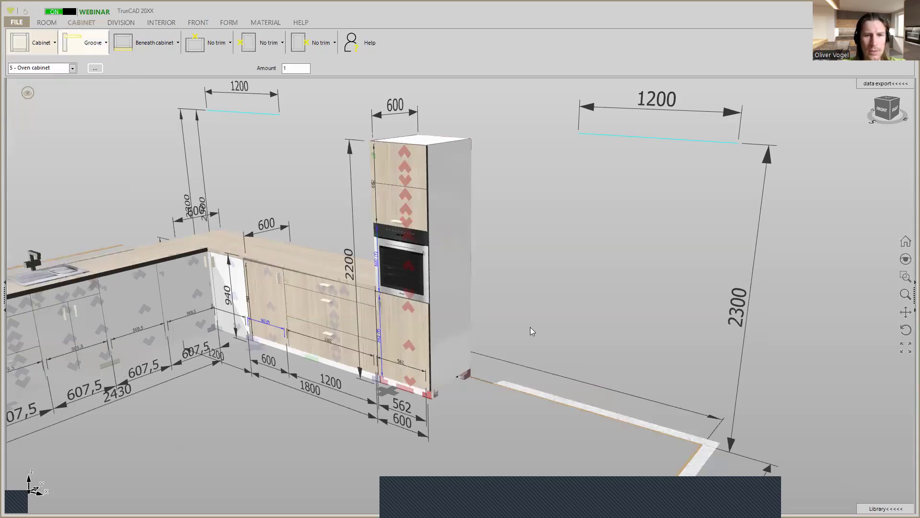
Set the next cabinet's depth to 621 and place it directly beside the oven cabinet, at the rear floor snap point
middle_click_drag(563, 305, 513, 346)
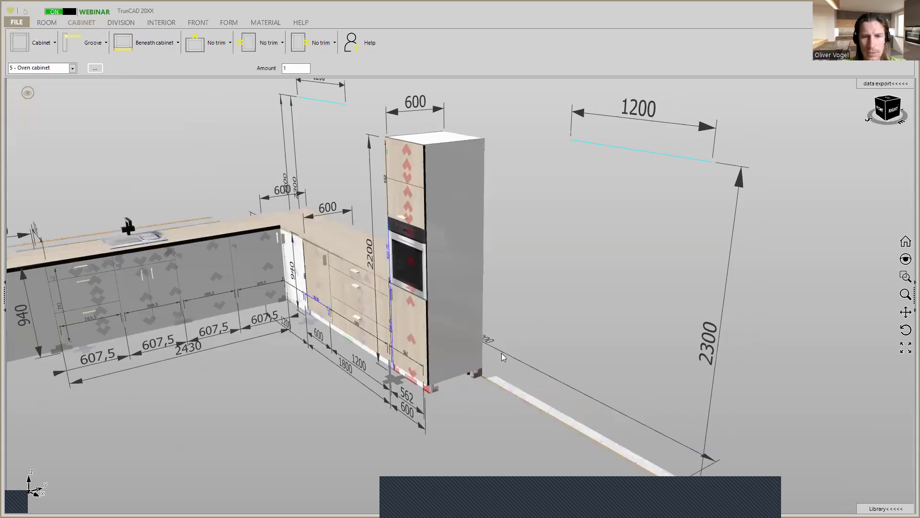
scroll(501, 353, "up", 2)
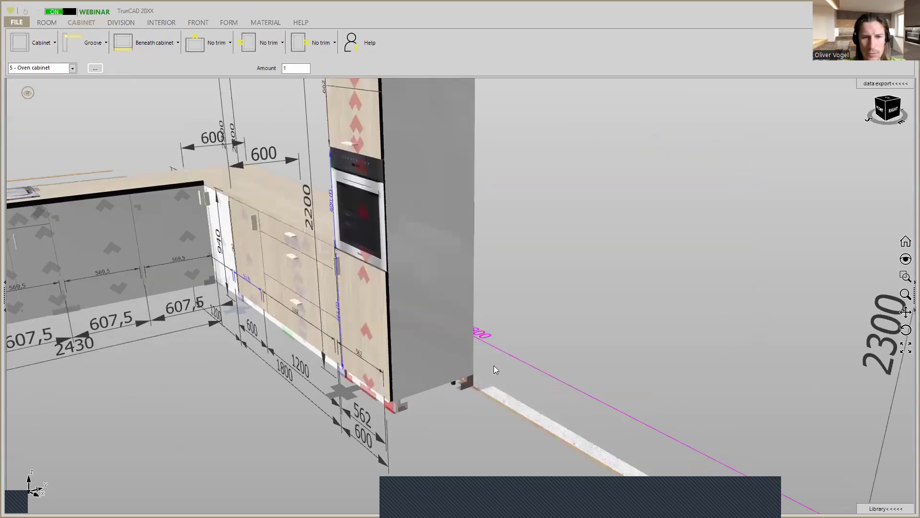
left_click(45, 51)
double_click(66, 105)
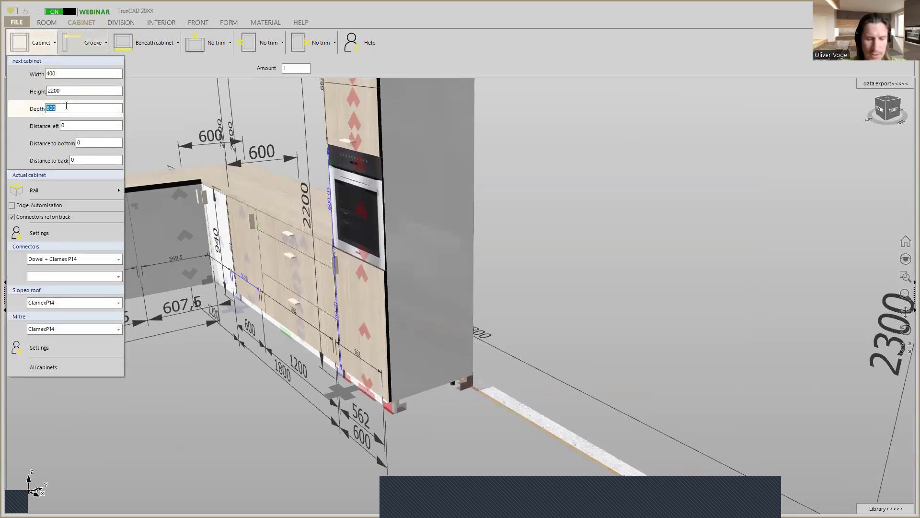
type("6")
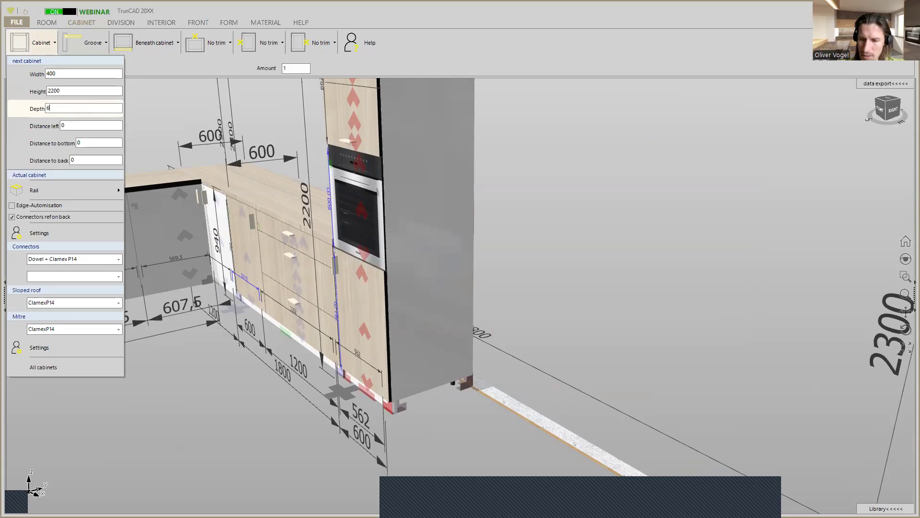
type("21")
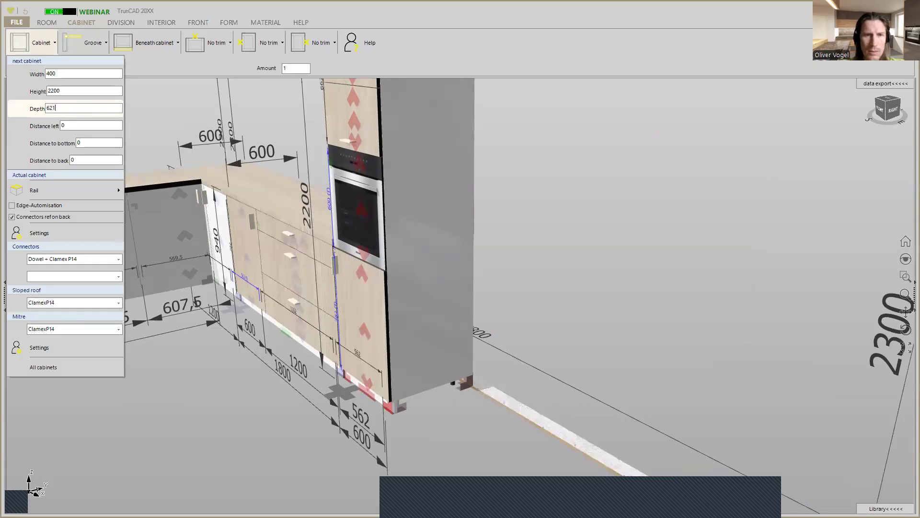
left_click(20, 44)
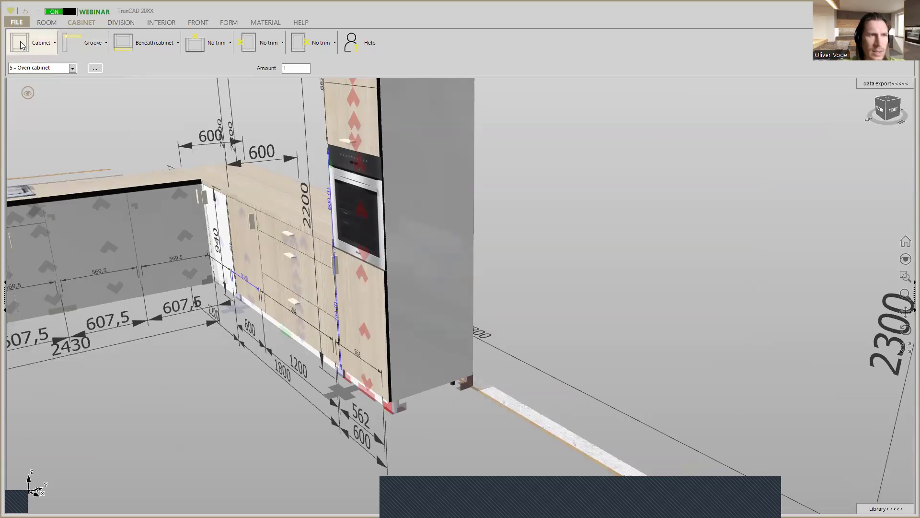
left_click_drag(464, 388, 466, 389)
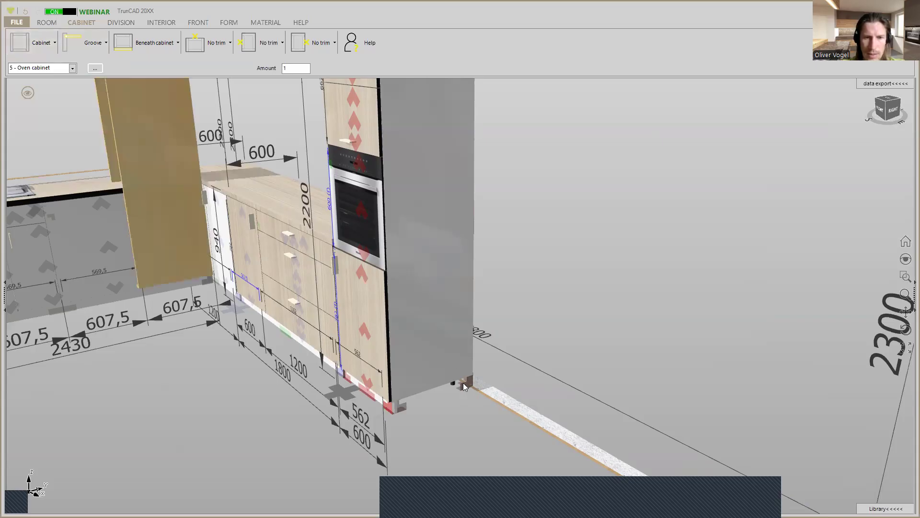
left_click(464, 388)
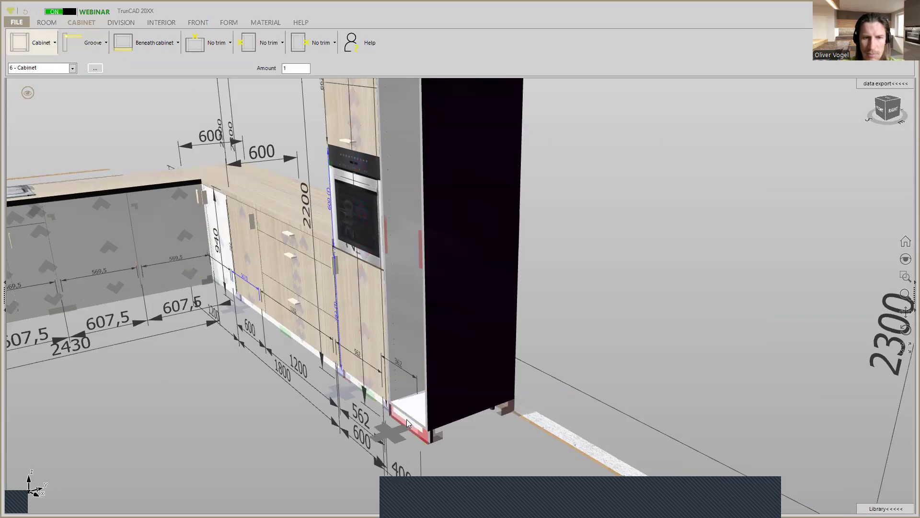
Set the front distance of the new 400 wide cabinet's plinth to 36 and save the plinth settings
scroll(395, 414, "up", 6)
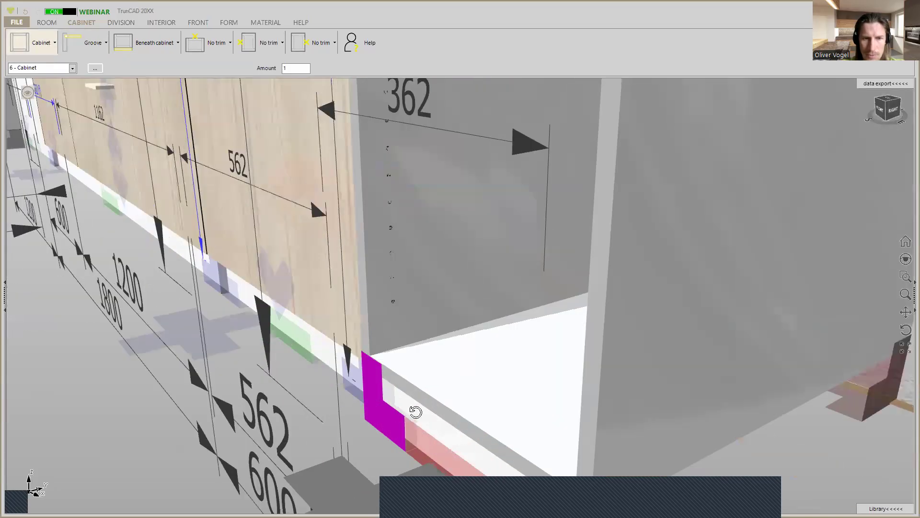
middle_click_drag(416, 412, 443, 325)
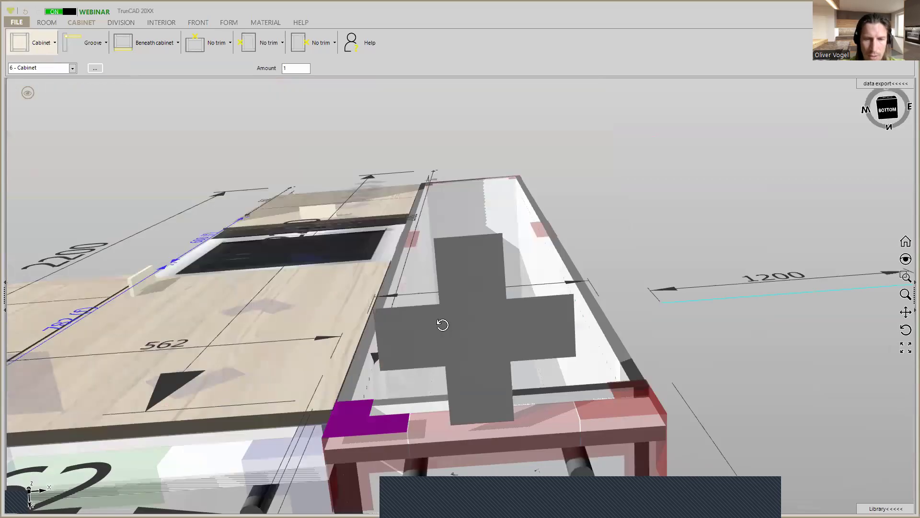
scroll(520, 338, "down", 5)
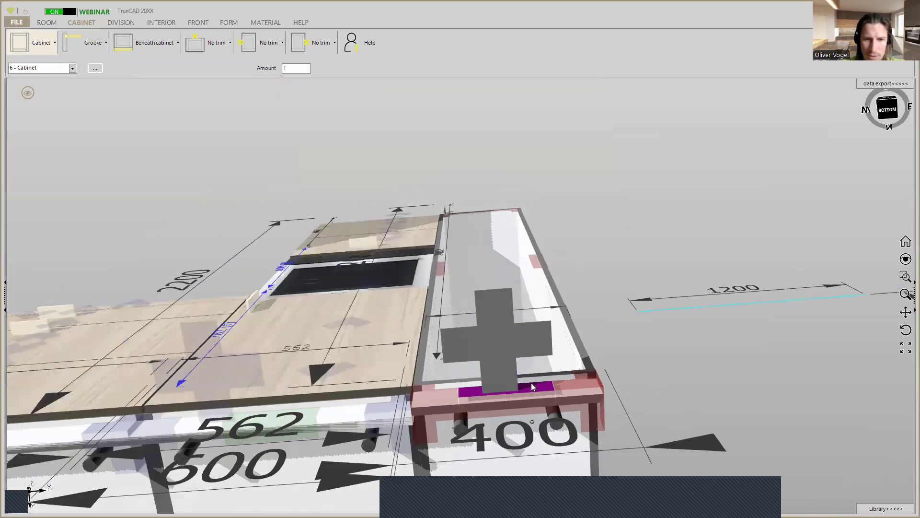
scroll(531, 382, "down", 2)
middle_click_drag(456, 408, 379, 393)
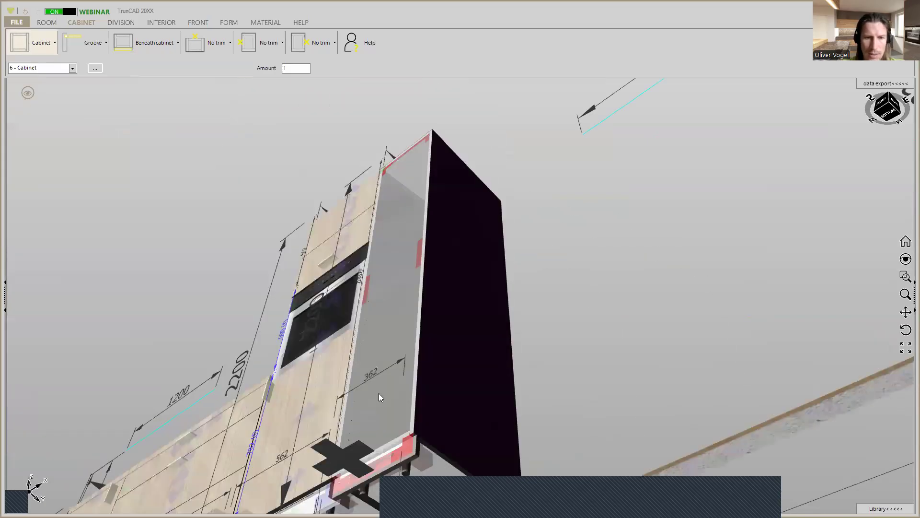
left_click(142, 42)
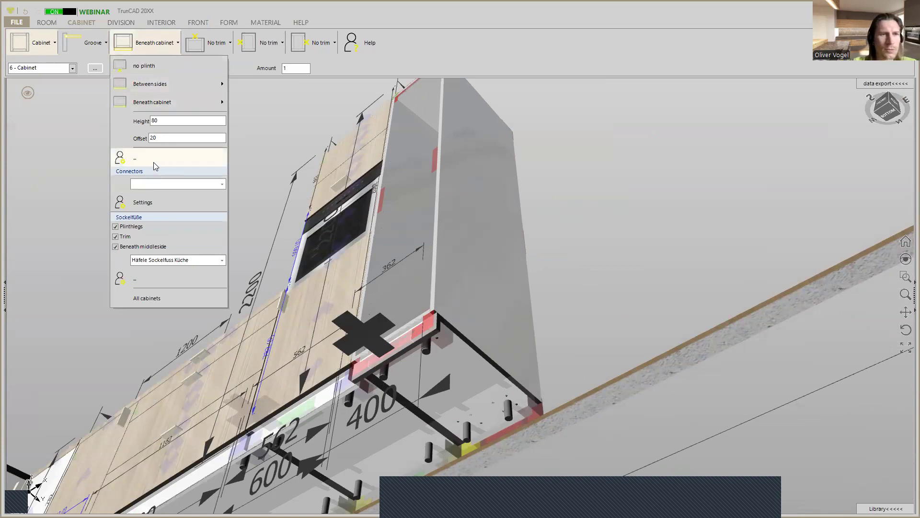
left_click(127, 158)
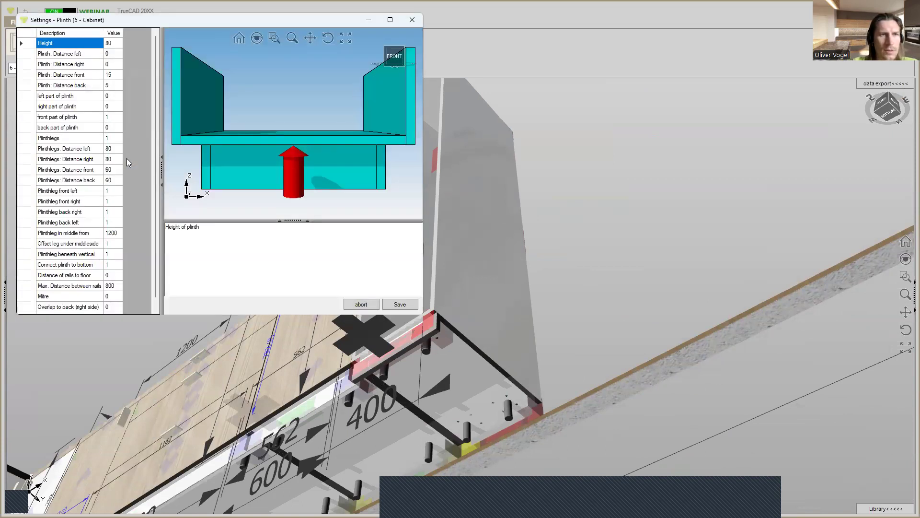
left_click(114, 75)
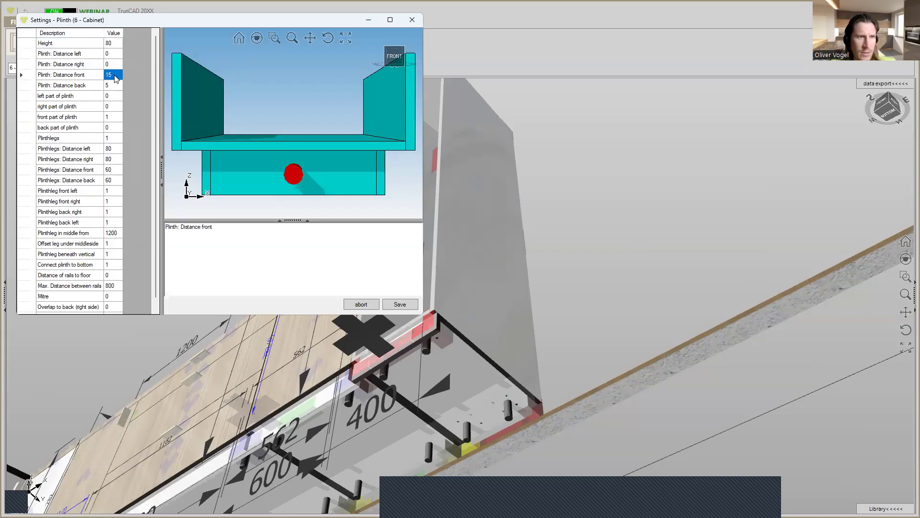
type("36")
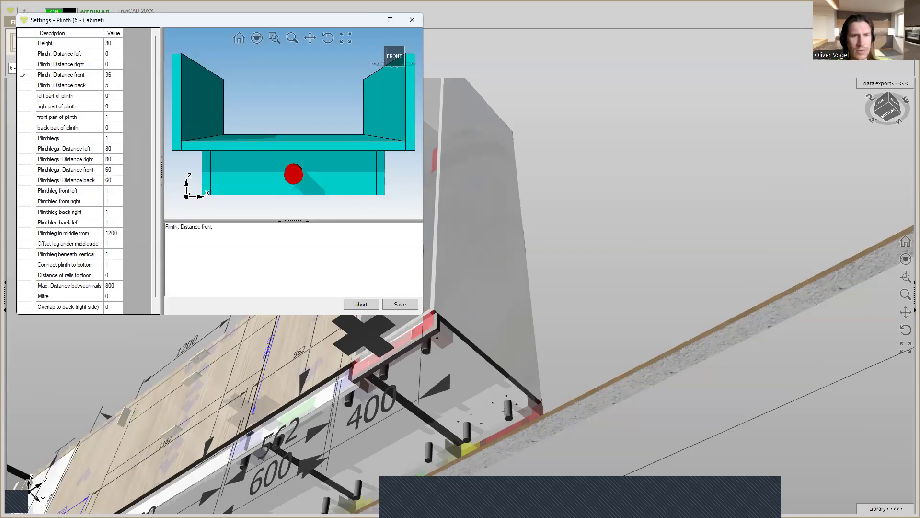
left_click(412, 304)
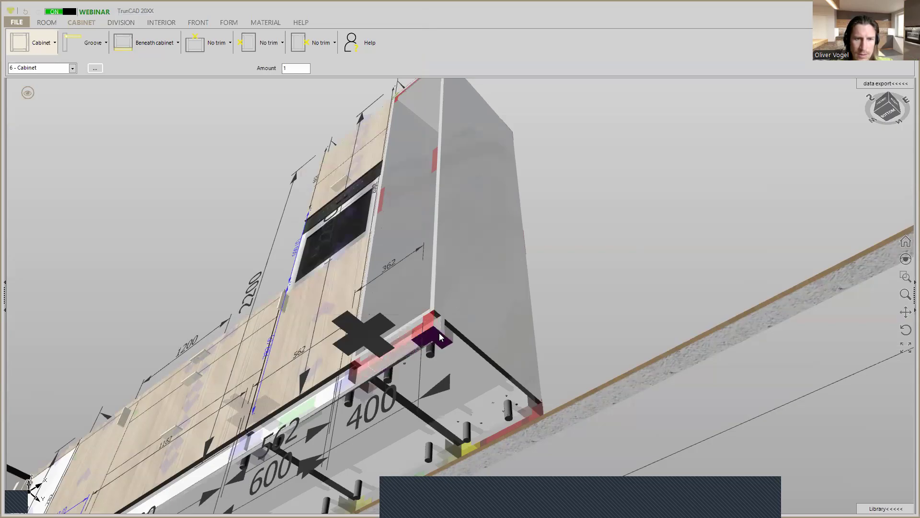
Clear the material filter and check the material of a drawer front on the 1200 wide cabinet in its part details
middle_click_drag(424, 333, 440, 350)
middle_click_drag(302, 335, 299, 382)
scroll(294, 342, "down", 1)
scroll(522, 222, "down", 3)
middle_click_drag(523, 222, 519, 356)
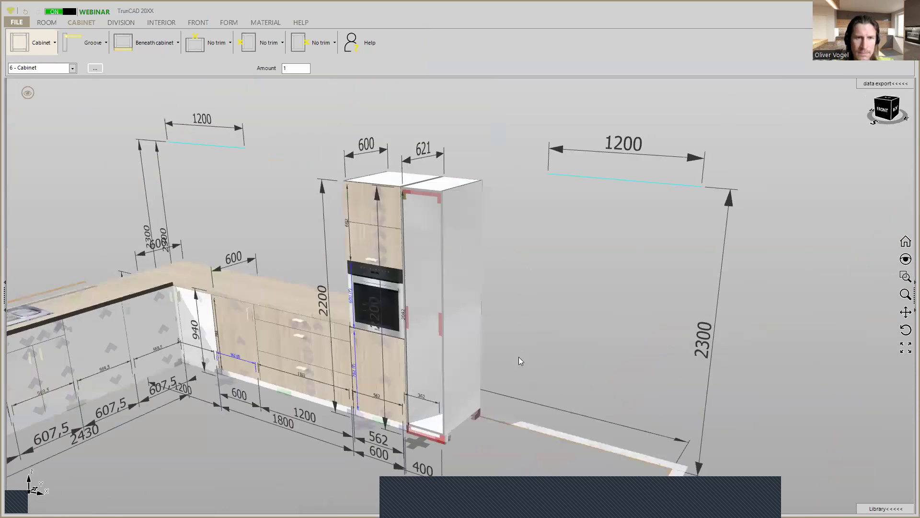
left_click(267, 28)
double_click(360, 72)
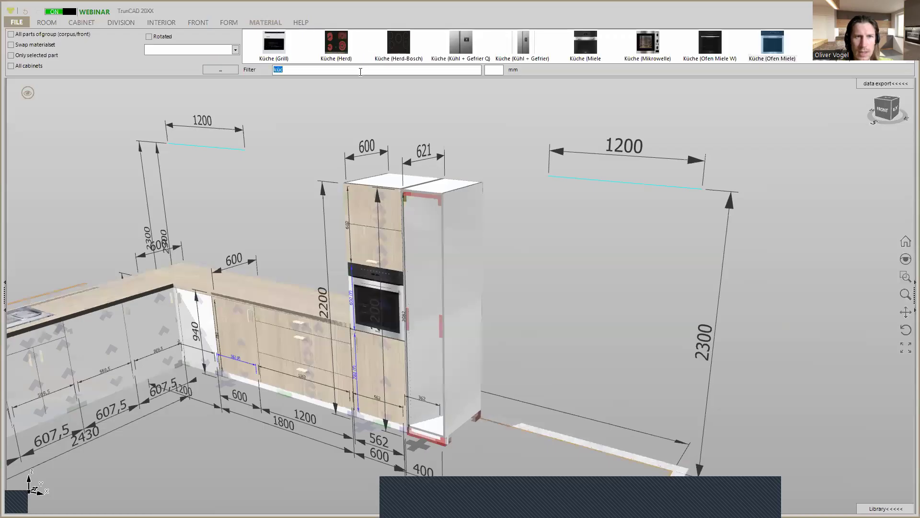
key("BackSpace")
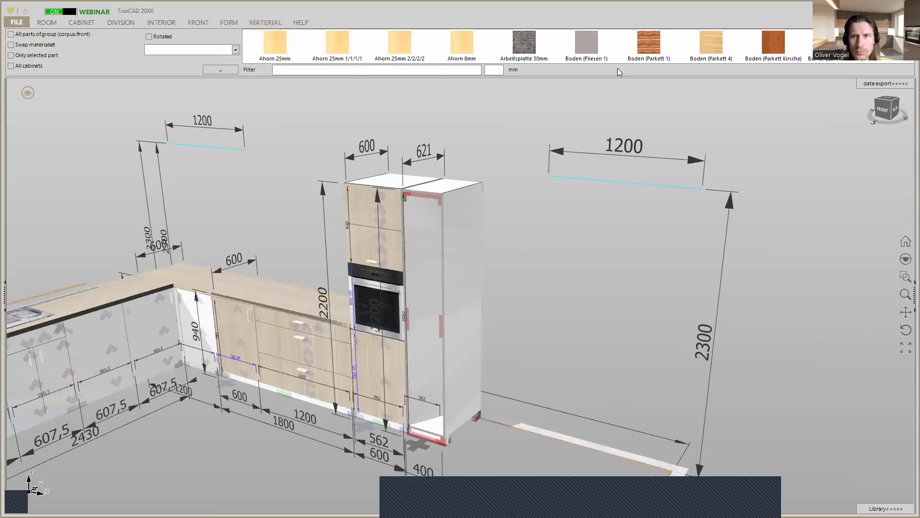
scroll(628, 54, "down", 1)
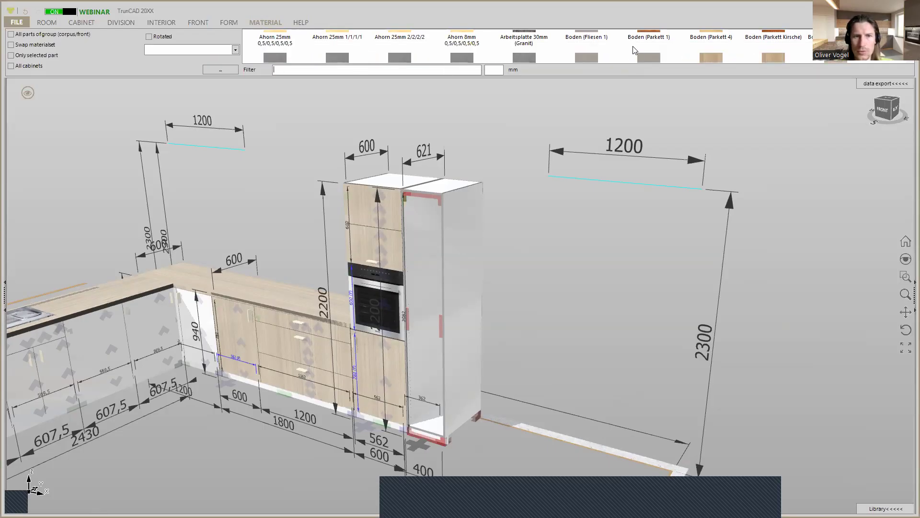
scroll(632, 53, "down", 1)
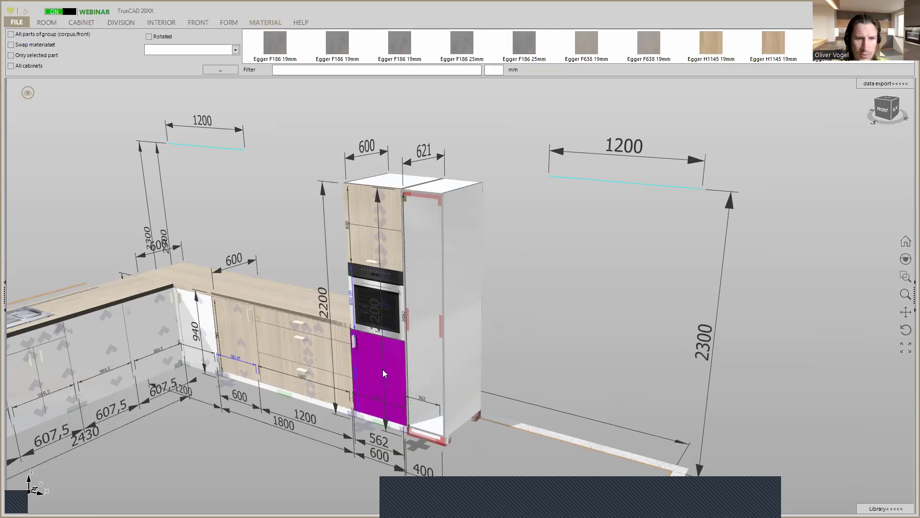
double_click(327, 352)
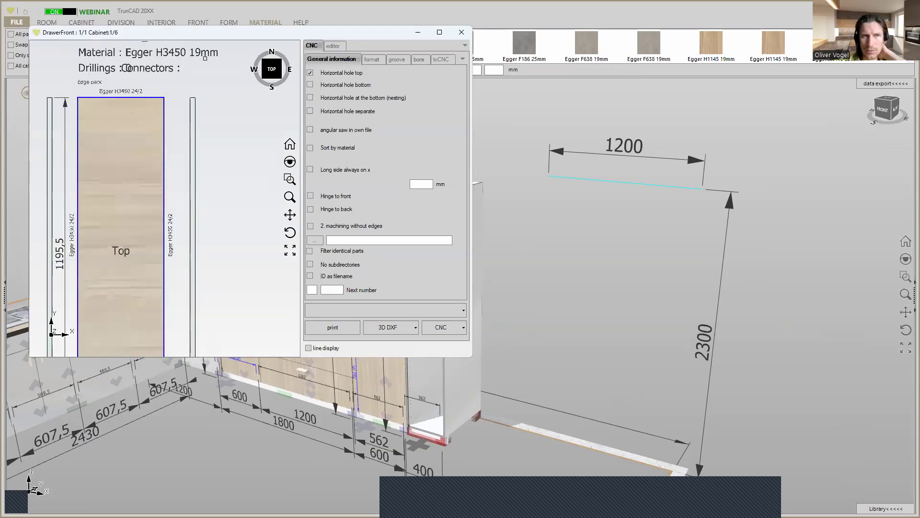
left_click(460, 33)
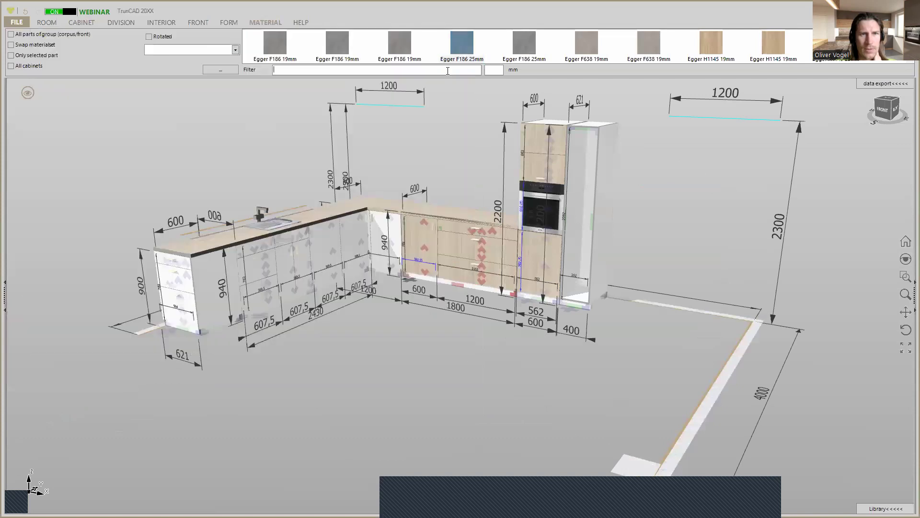
Filter the materials by 3450 and apply Egger H3450 19mm to the side panel of the 400 wide cabinet
left_click(448, 71)
type("3450")
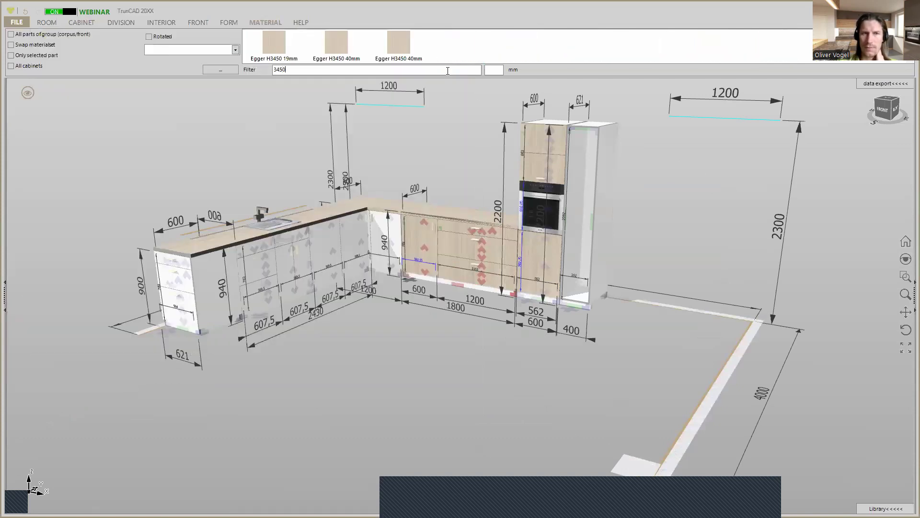
scroll(614, 131, "down", 1)
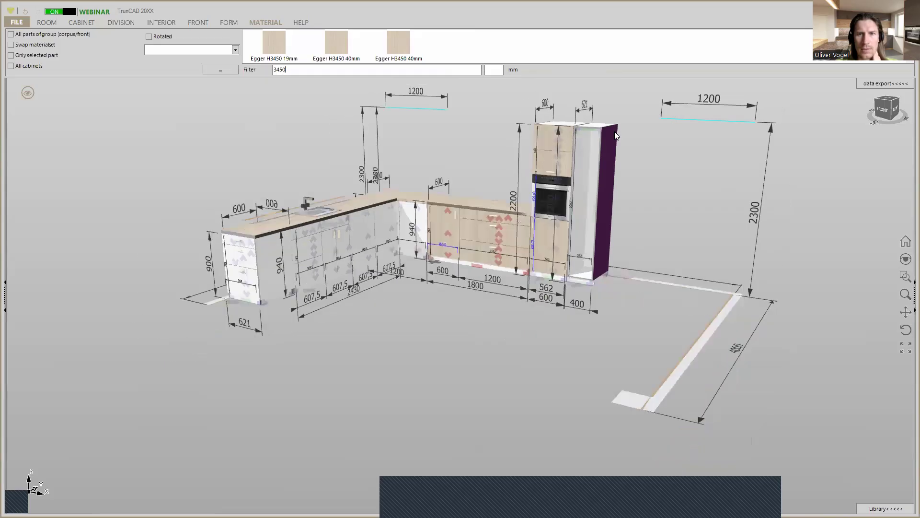
middle_click_drag(629, 131, 621, 151)
scroll(627, 110, "up", 3)
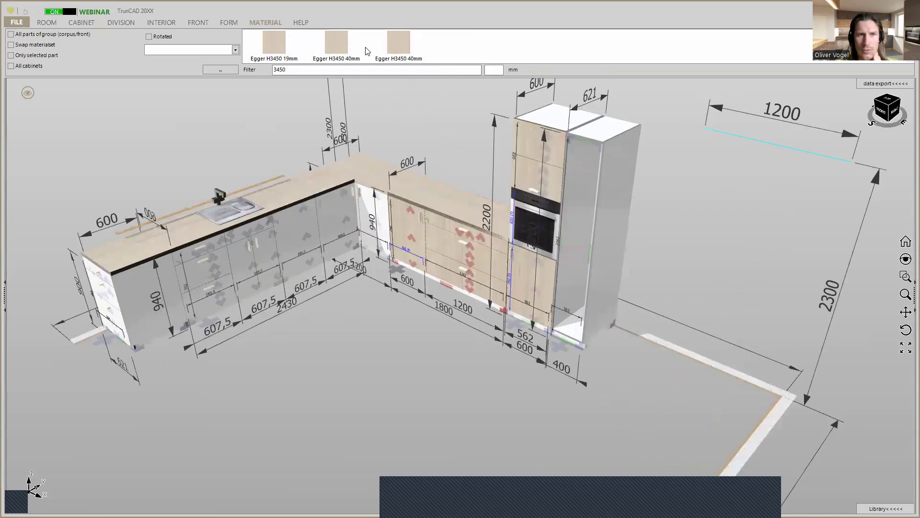
left_click(274, 44)
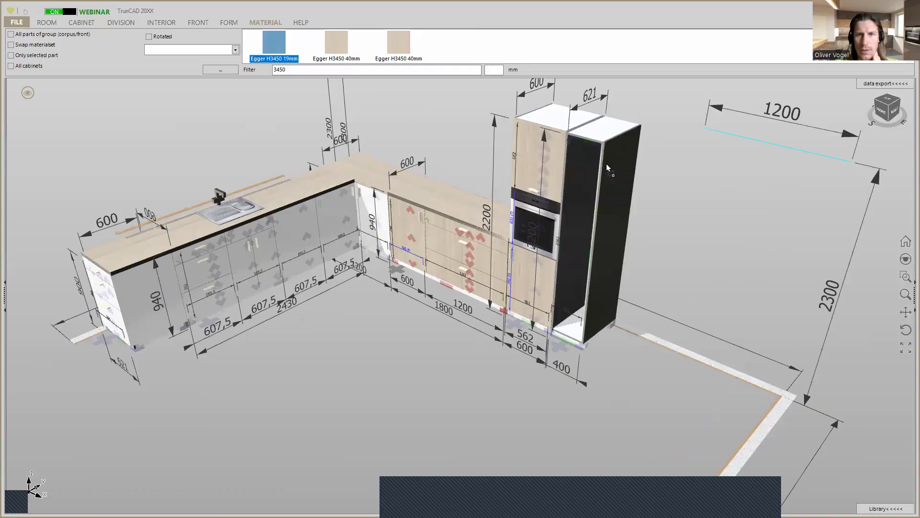
left_click(611, 164)
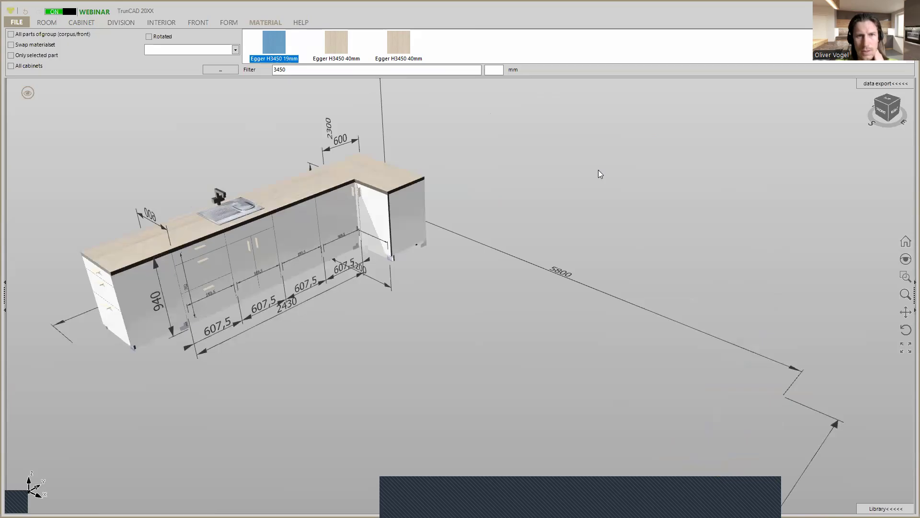
scroll(550, 166, "up", 5)
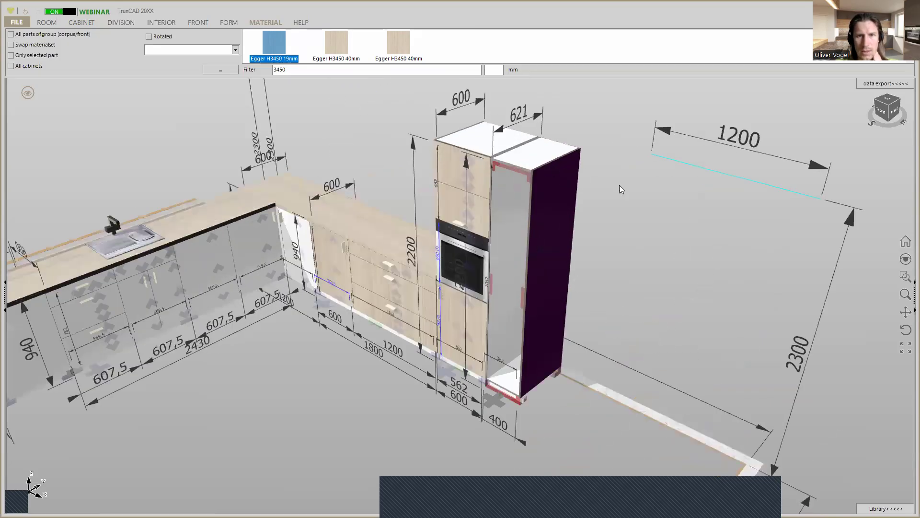
mouse_move(630, 189)
middle_mouse_down()
mouse_move(700, 177)
mouse_move(630, 185)
middle_mouse_up()
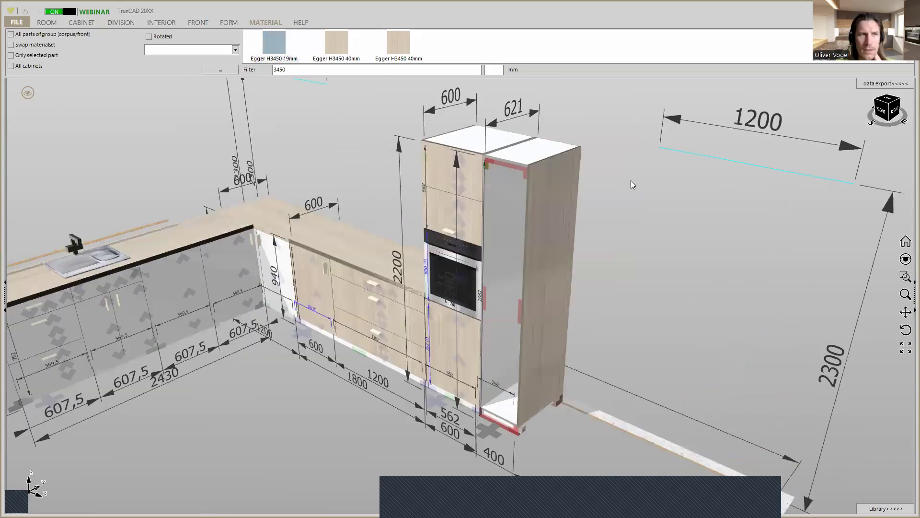
Apply Egger H3450 19mm to all carcass parts of the 400 wide cabinet, using the all parts of group option
left_click(484, 171)
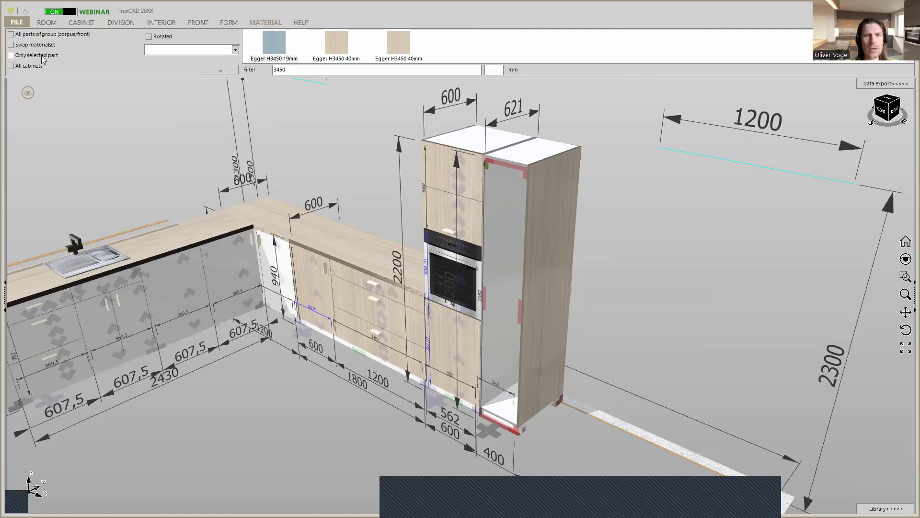
scroll(548, 186, "up", 1)
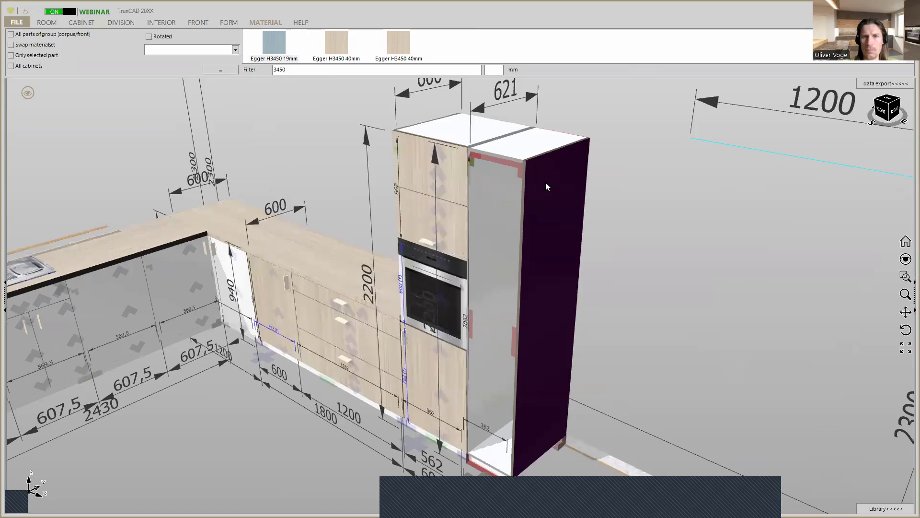
scroll(546, 184, "down", 1)
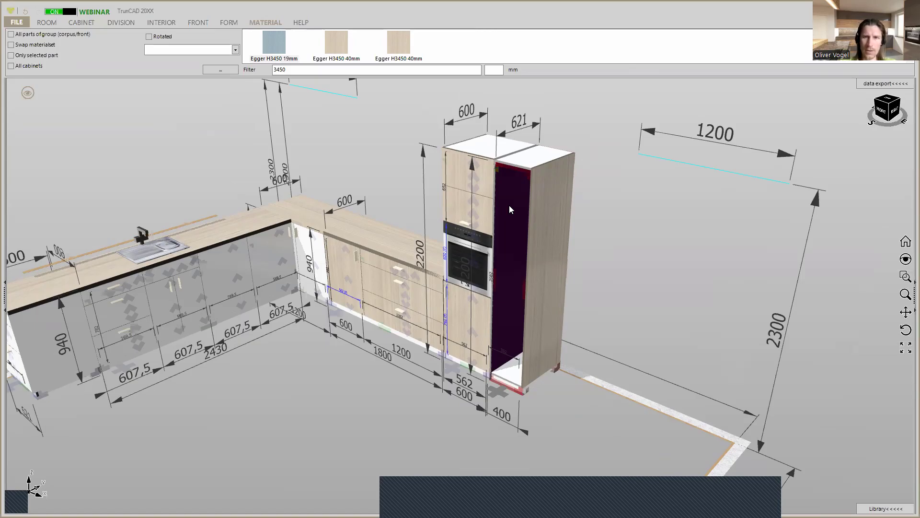
scroll(514, 168, "up", 1)
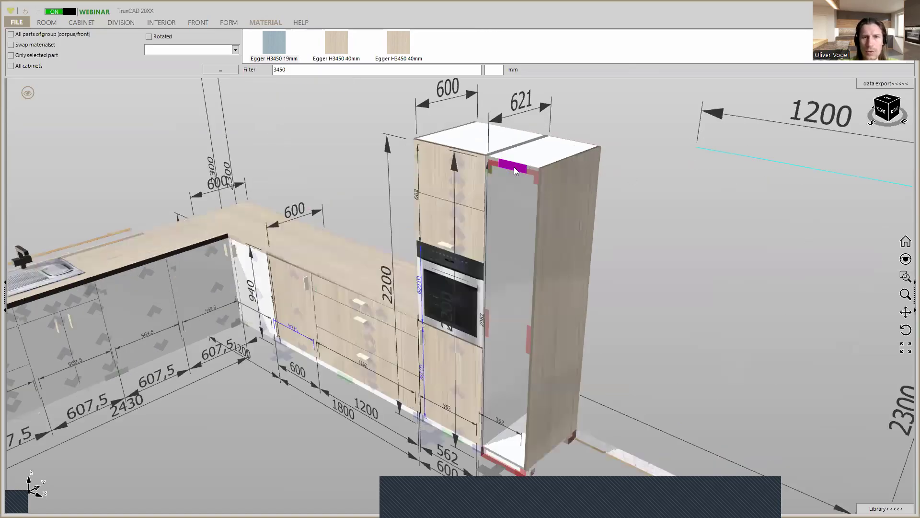
scroll(540, 148, "down", 2)
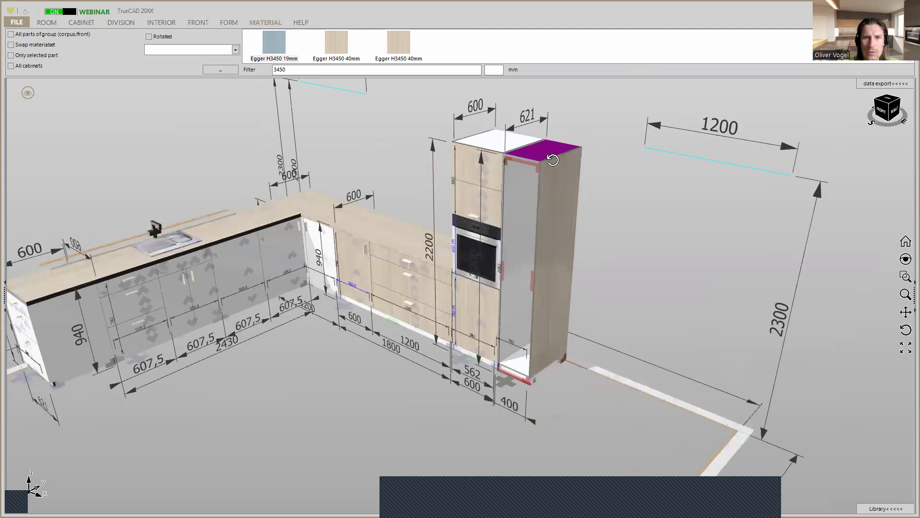
scroll(547, 153, "up", 1)
scroll(545, 151, "down", 1)
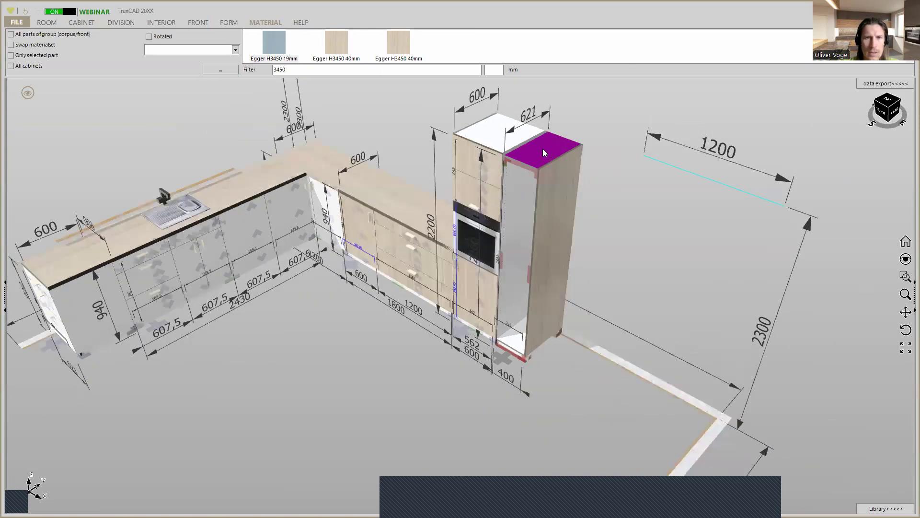
left_click(11, 35)
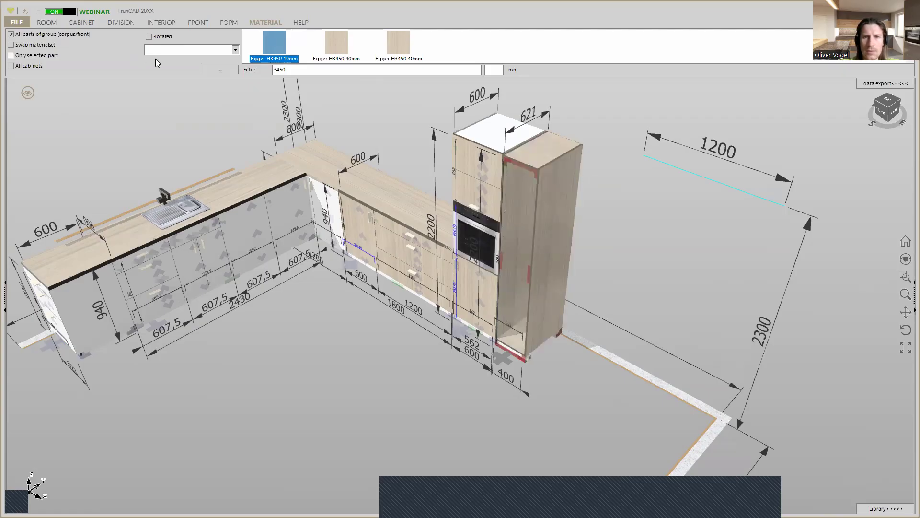
Divide the 400 wide cabinet horizontally with one fixed shelf
left_click(123, 25)
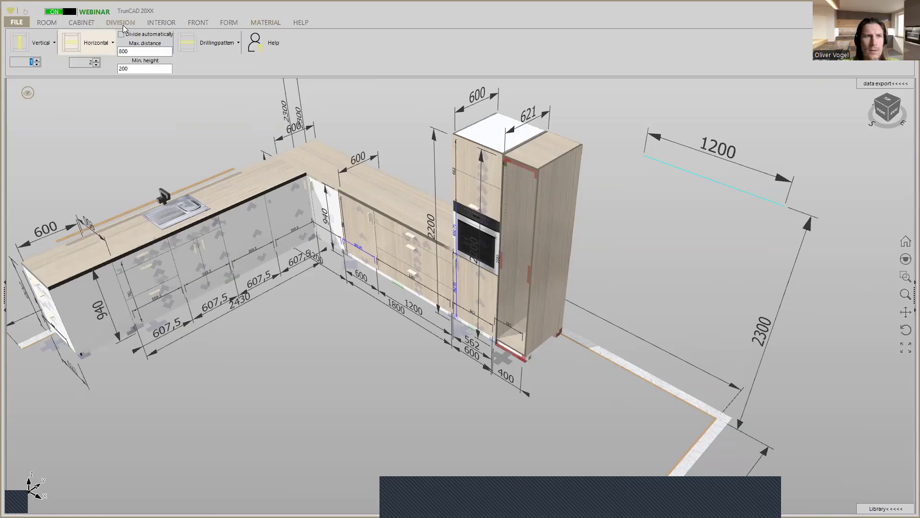
left_click(97, 64)
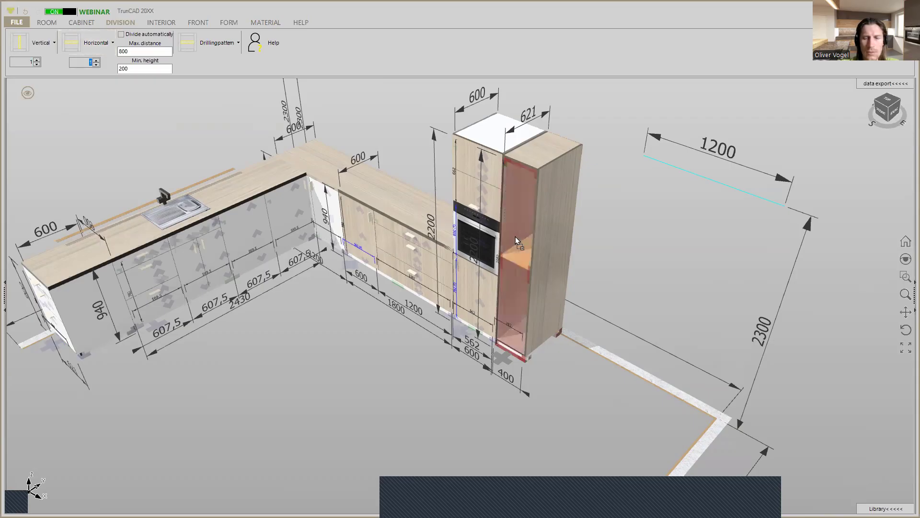
left_click(660, 207)
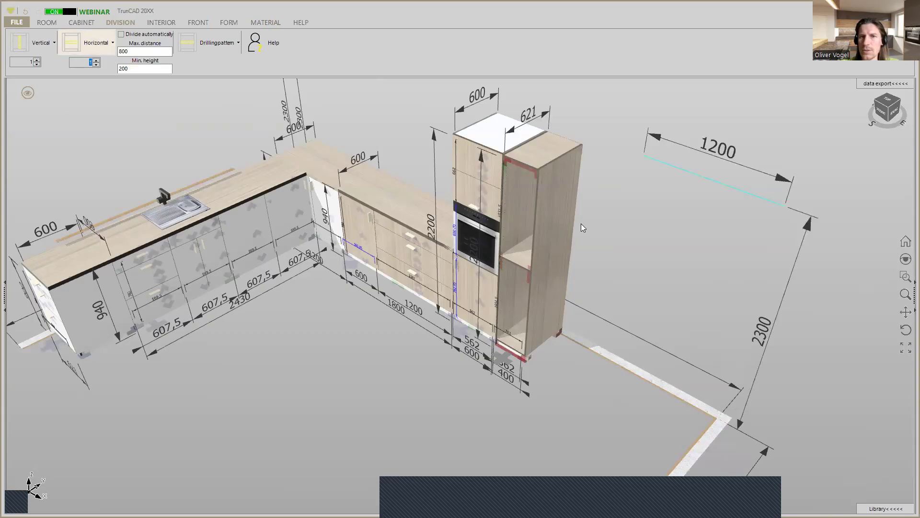
middle_click_drag(593, 223, 610, 220)
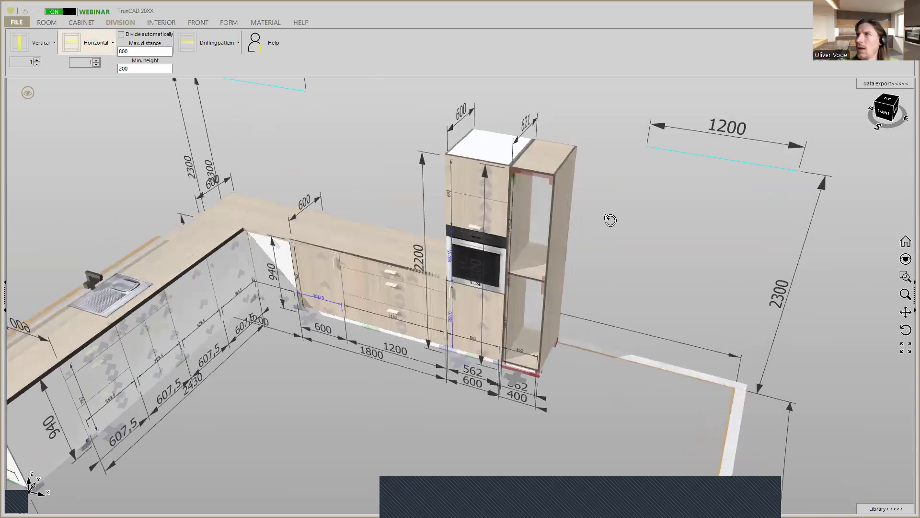
Add two adjustable shelves to both the upper and the lower compartment of the 400 wide cabinet
left_click(158, 23)
left_click(36, 60)
left_click(23, 47)
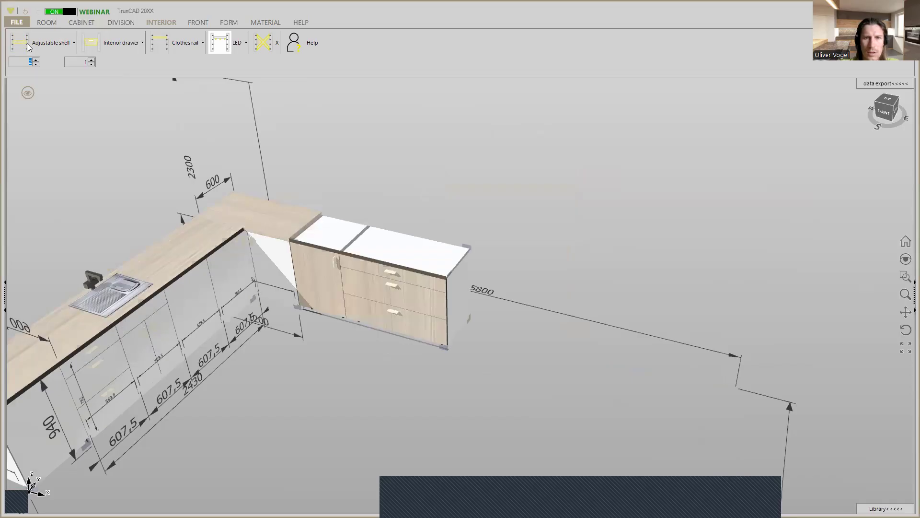
left_click_drag(27, 43, 516, 325)
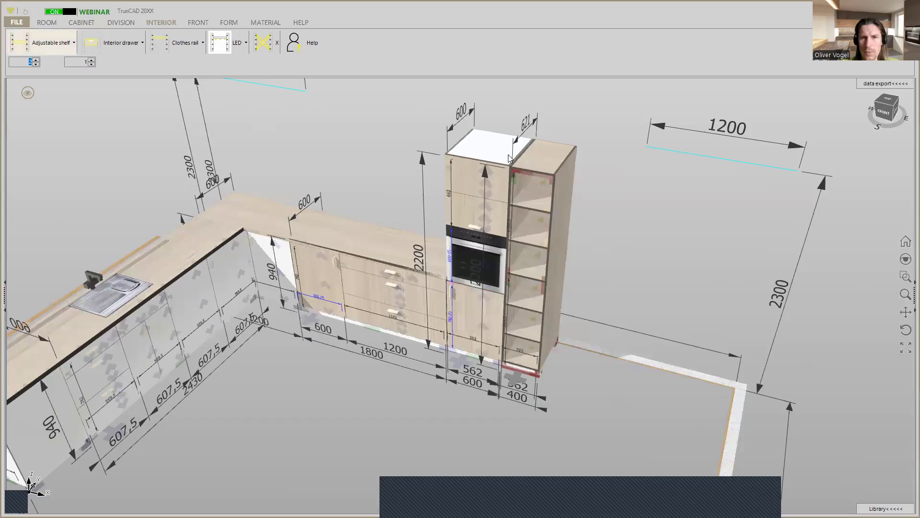
Examine the upper front corner where the oven cabinet meets the 400 wide shelf cabinet
scroll(509, 154, "up", 2)
scroll(513, 132, "up", 3)
middle_click_drag(516, 130, 462, 209)
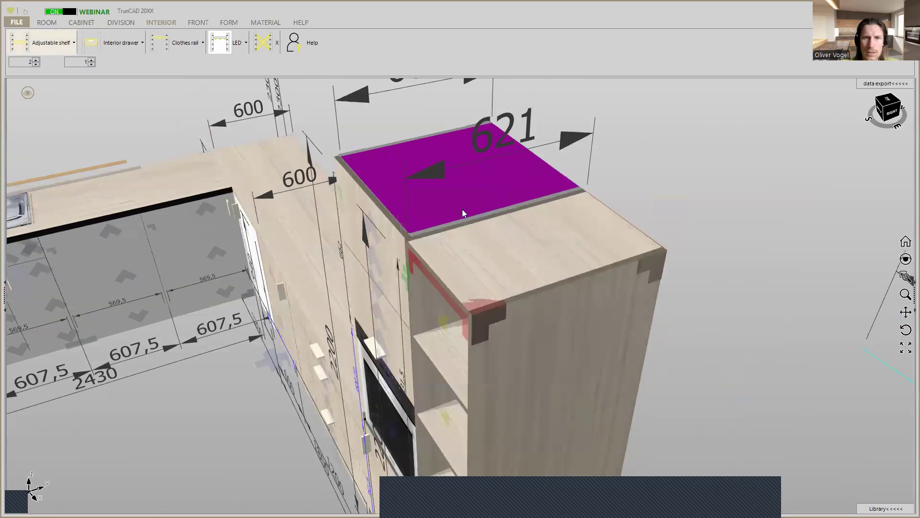
scroll(411, 243, "up", 5)
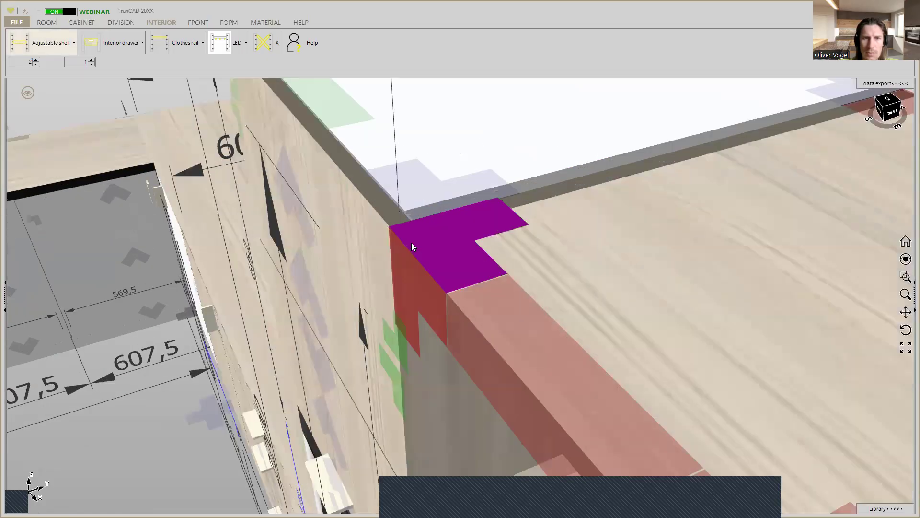
scroll(413, 243, "down", 3)
scroll(413, 244, "down", 2)
mouse_move(413, 243)
middle_mouse_down()
mouse_move(472, 230)
mouse_move(422, 242)
middle_mouse_up()
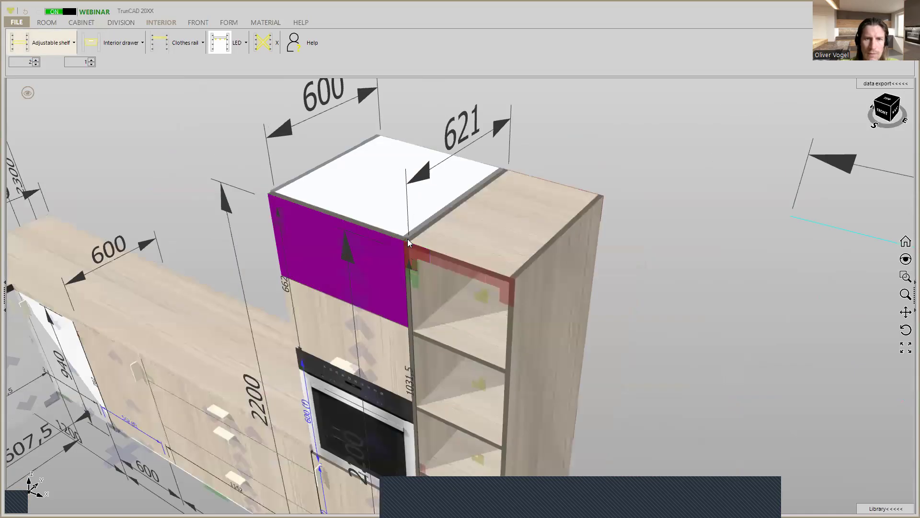
scroll(407, 239, "up", 5)
middle_click_drag(393, 244, 436, 264)
scroll(430, 221, "down", 5)
scroll(429, 221, "down", 3)
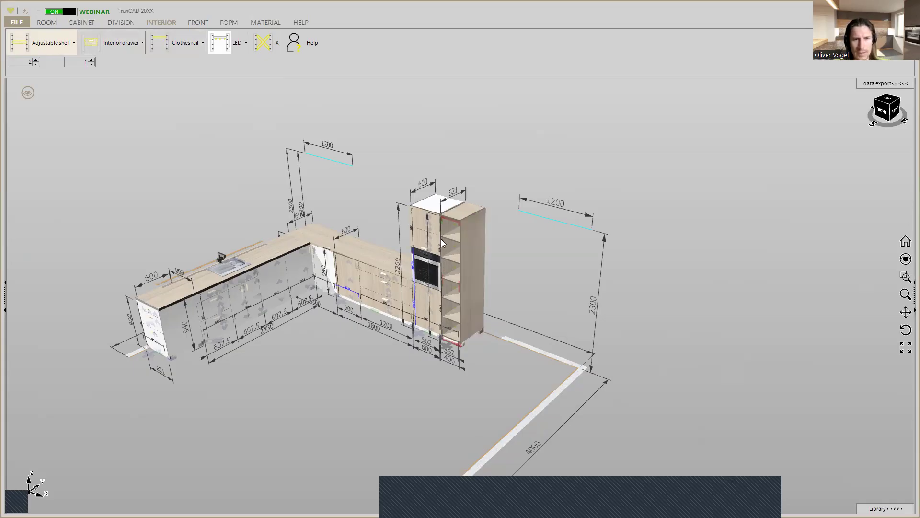
scroll(440, 238, "up", 4)
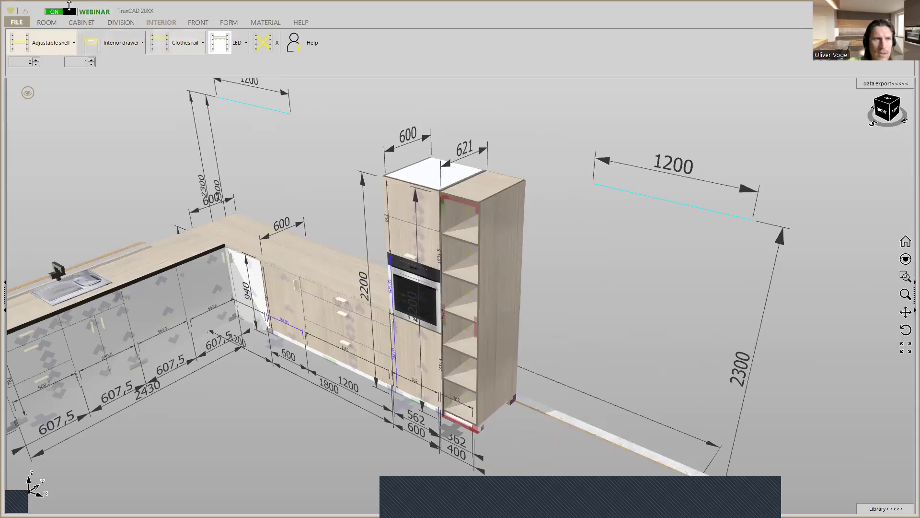
Activate the existing oven cabinet and place a copy of it at the free side of the 400 wide shelf cabinet
left_click(79, 23)
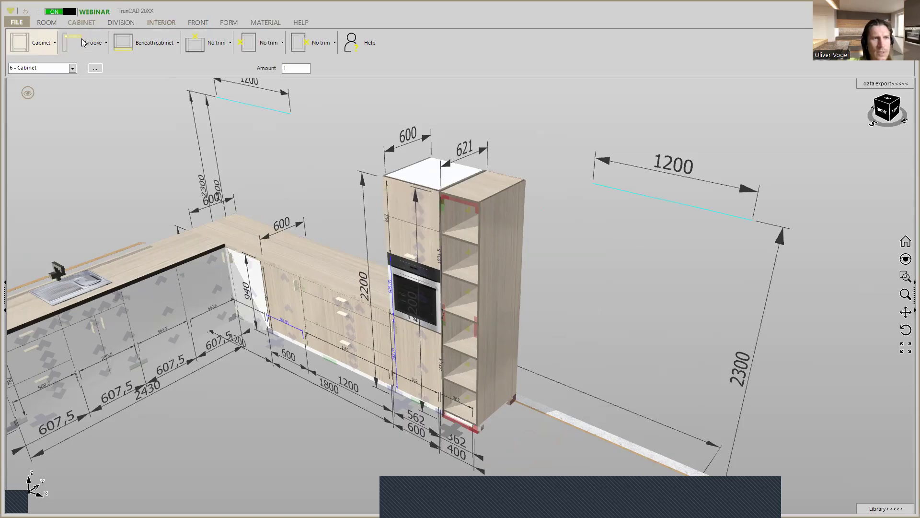
left_click(74, 68)
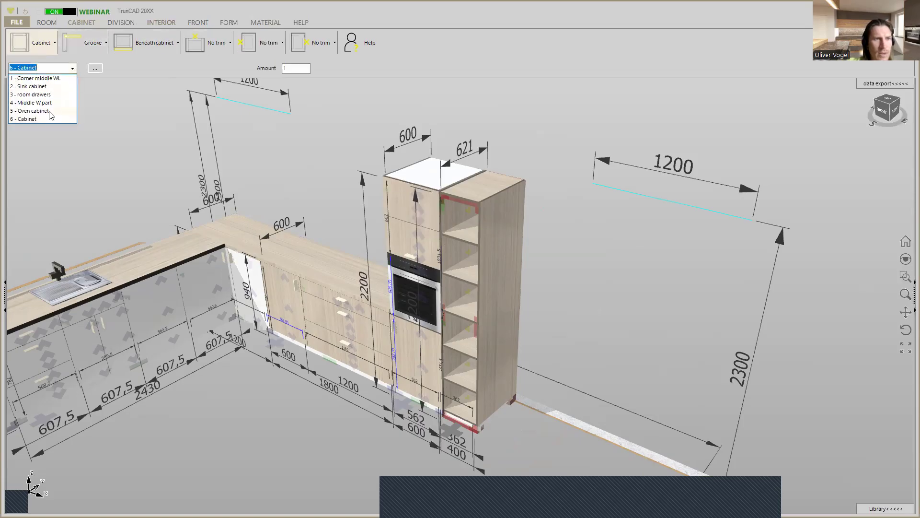
left_click(48, 111)
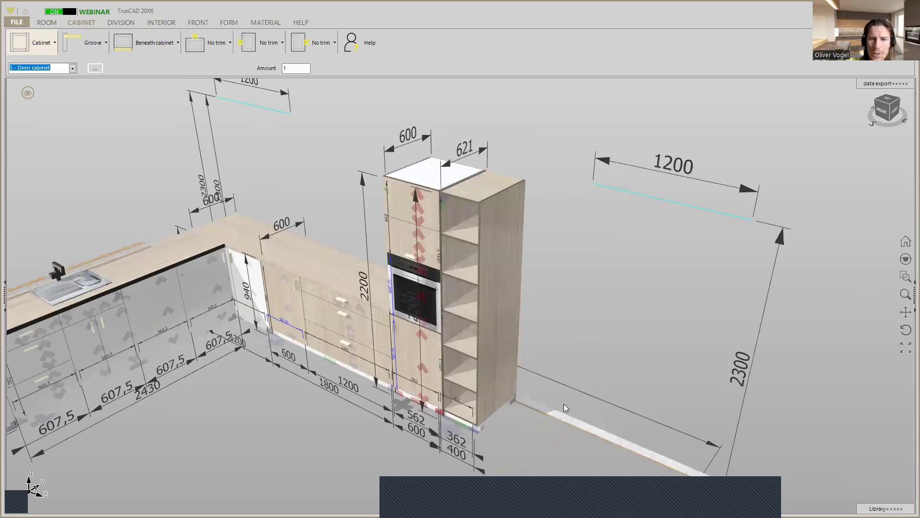
middle_click_drag(565, 404, 552, 397)
scroll(548, 377, "up", 5)
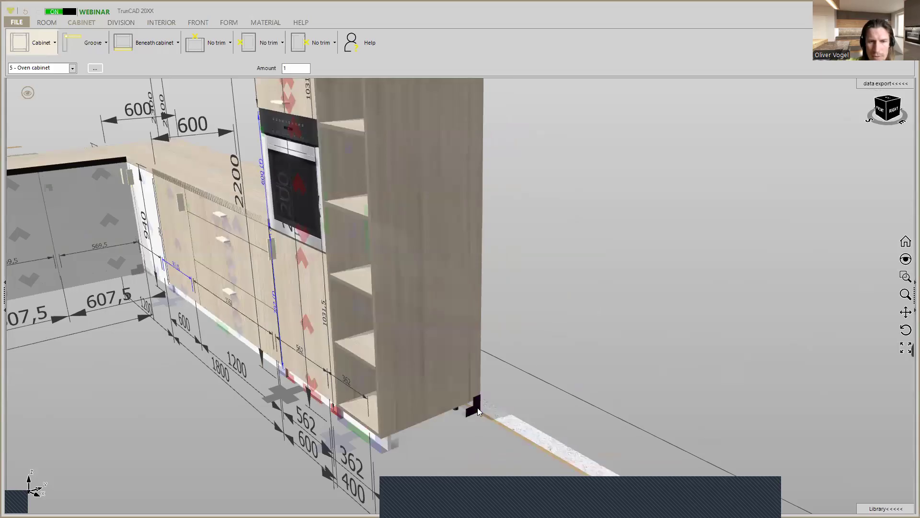
right_click(477, 407)
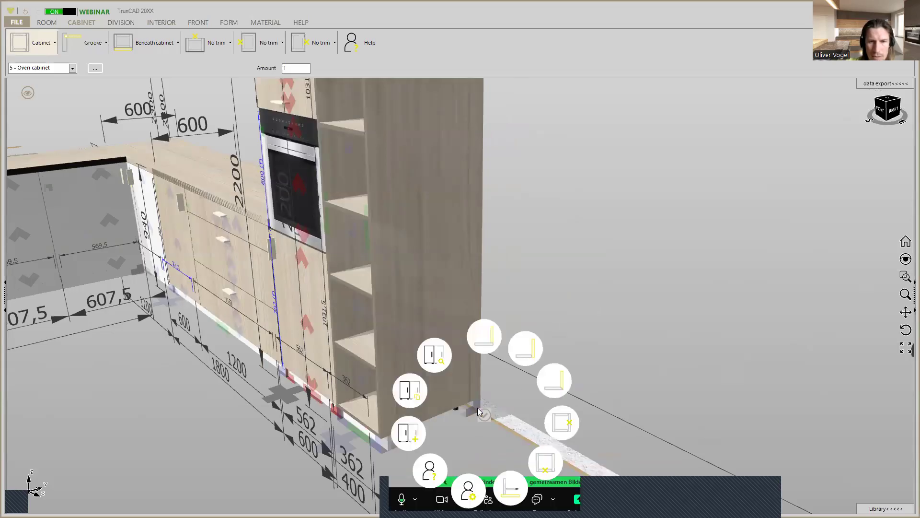
left_click(410, 390)
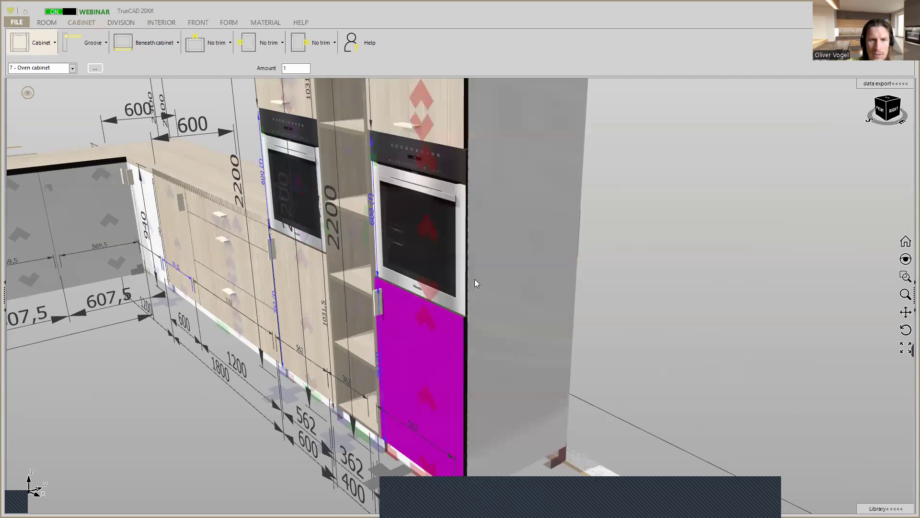
scroll(475, 278, "down", 4)
middle_click_drag(476, 280, 497, 293)
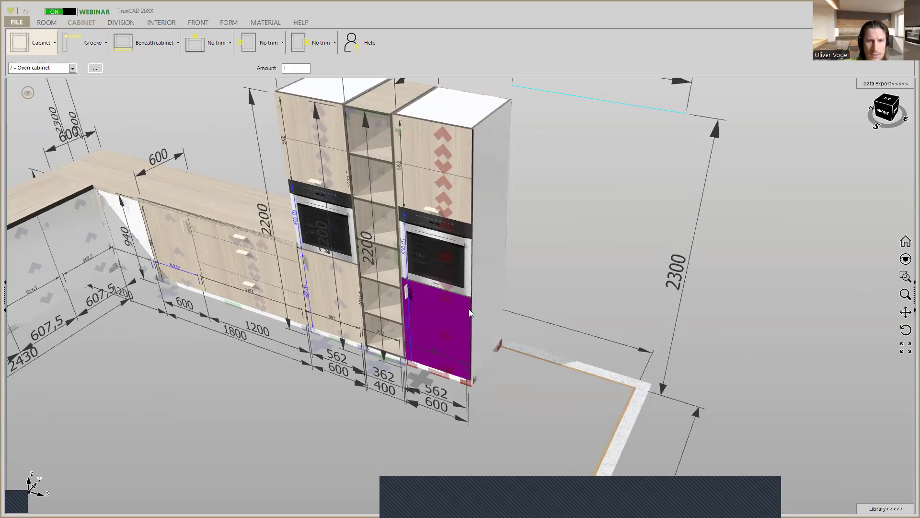
Mirror the copied oven cabinet so its lower door handle switches to the opposite side
left_click(424, 381)
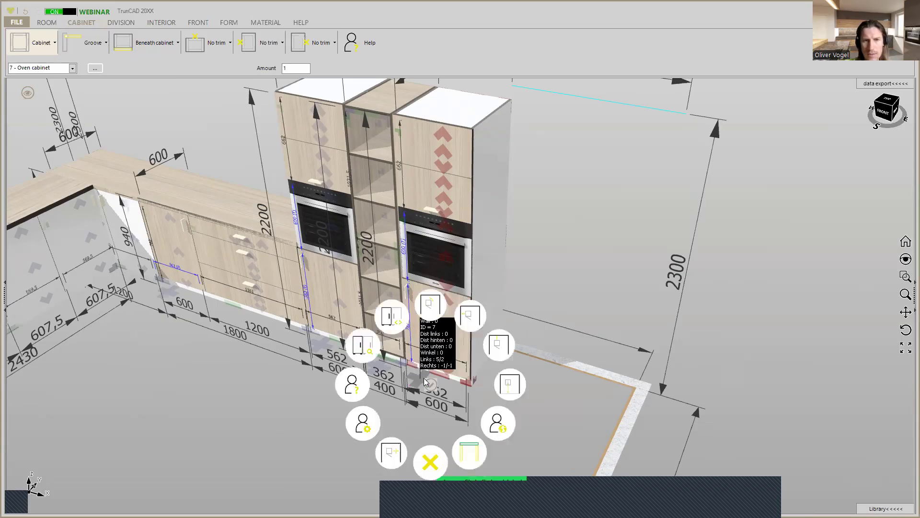
left_click(390, 317)
middle_click_drag(556, 215, 541, 259)
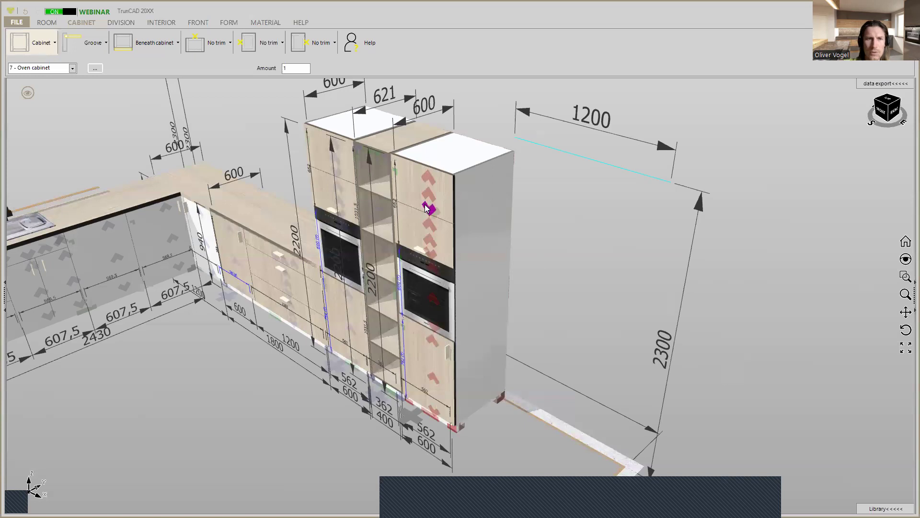
scroll(433, 210, "down", 1)
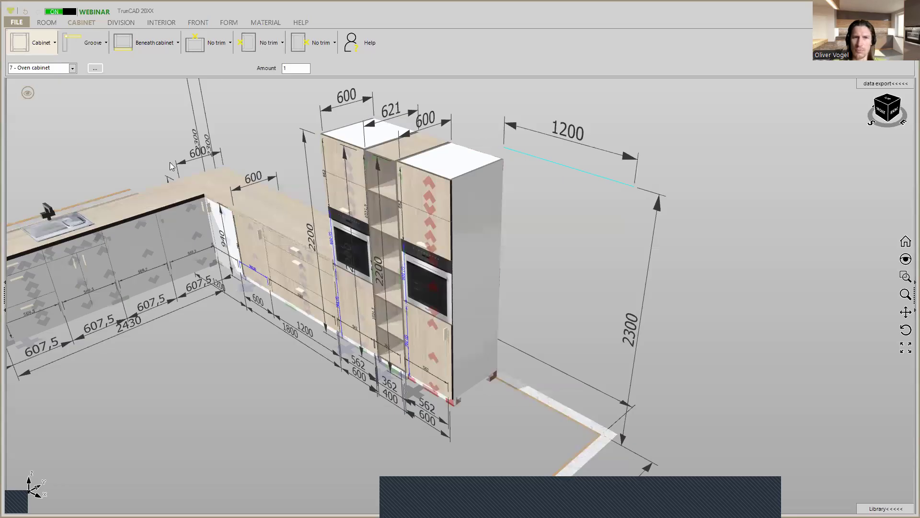
Examine the worktop's rear edge above the joint between the corner cabinet and the 1800 wide base cabinet
middle_click_drag(272, 182, 224, 187)
scroll(223, 187, "up", 3)
scroll(221, 189, "up", 3)
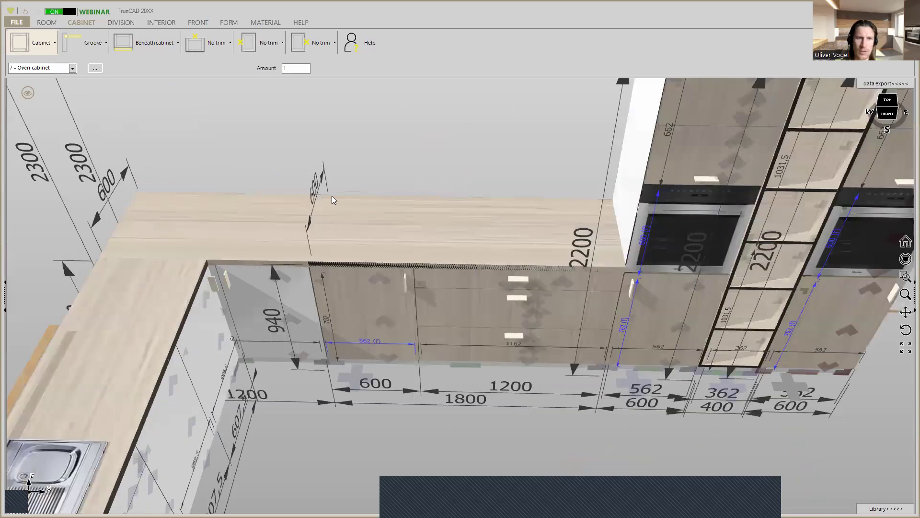
scroll(332, 200, "up", 1)
middle_click_drag(333, 201, 407, 192)
middle_click_drag(343, 179, 332, 184)
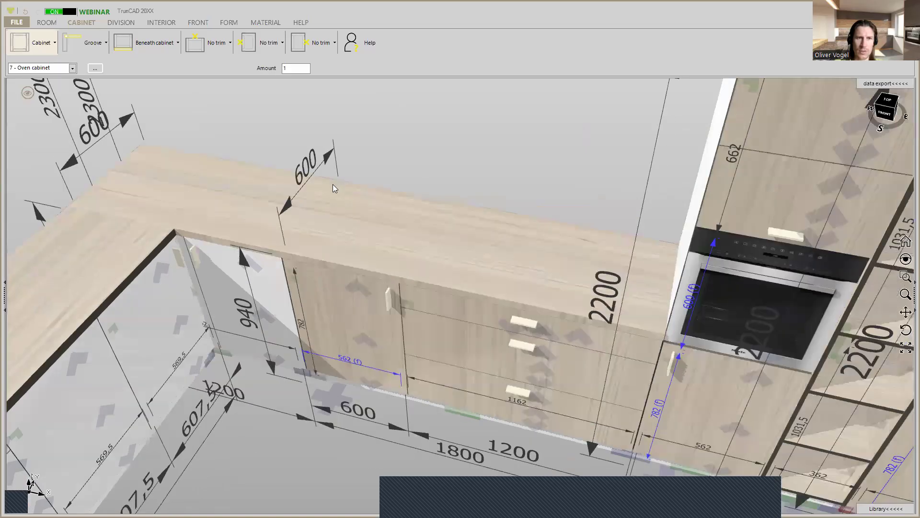
scroll(332, 184, "up", 3)
scroll(332, 184, "down", 4)
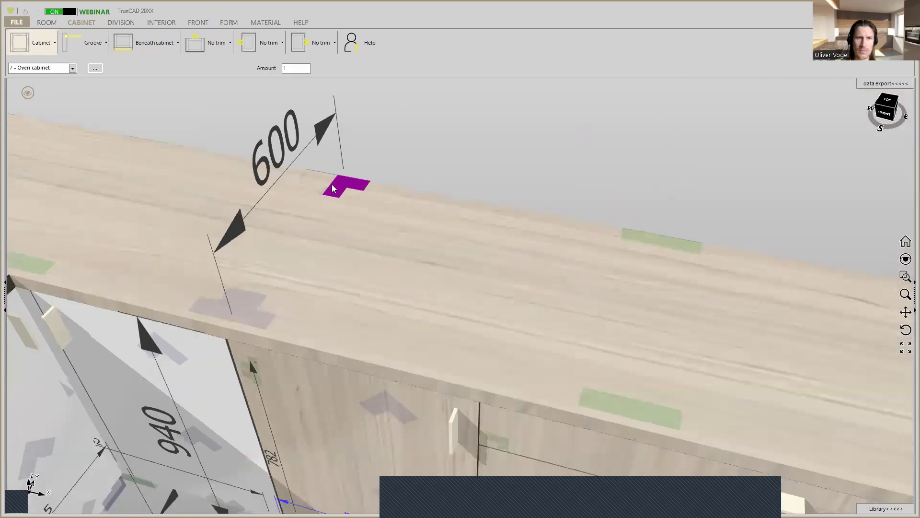
scroll(149, 140, "up", 4)
scroll(346, 182, "down", 5)
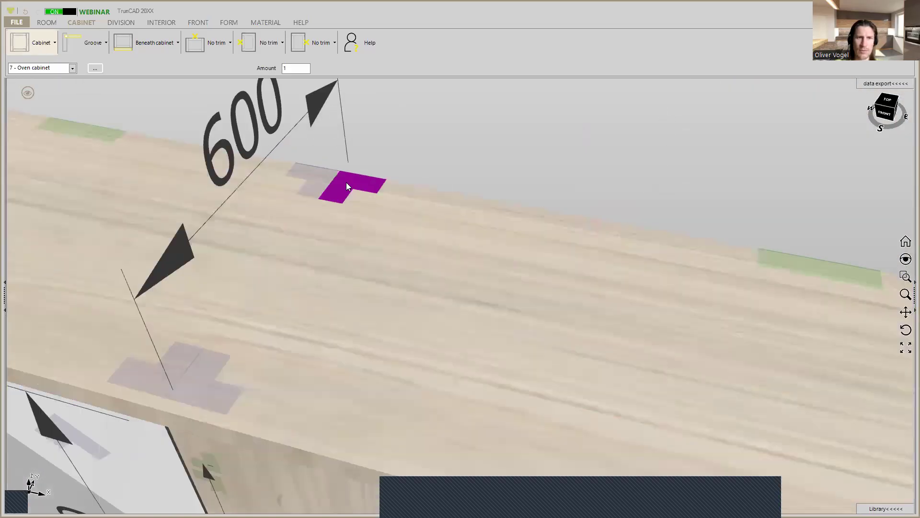
Set the next cabinet's dimensions to width 2400, height 660 and depth 350
left_click(44, 46)
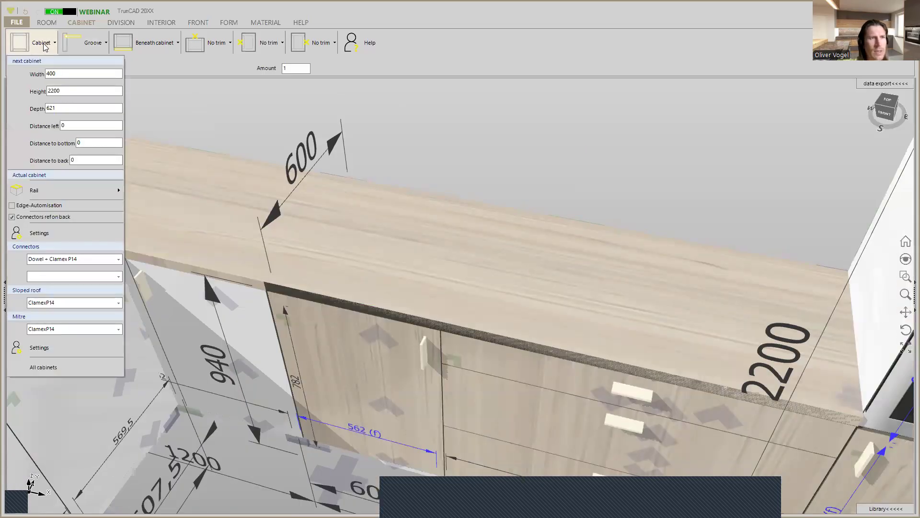
left_click(82, 72)
type("2400")
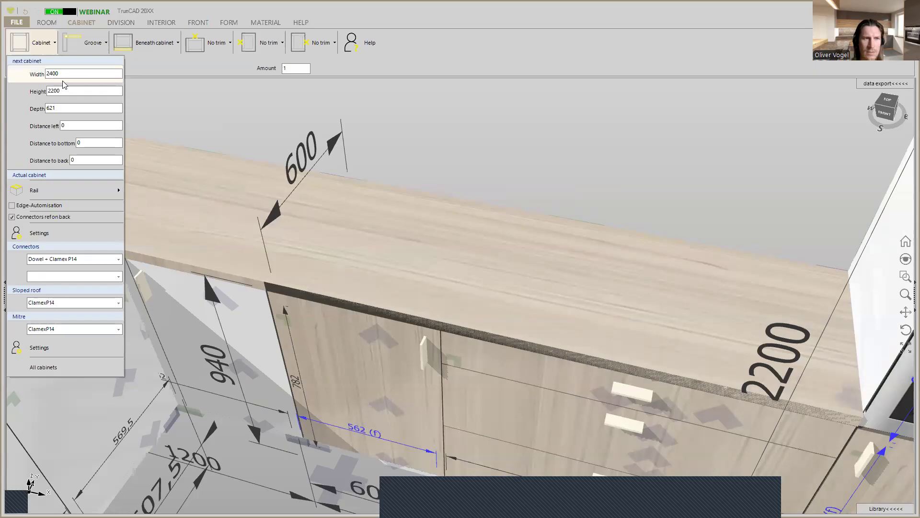
double_click(77, 90)
type("660")
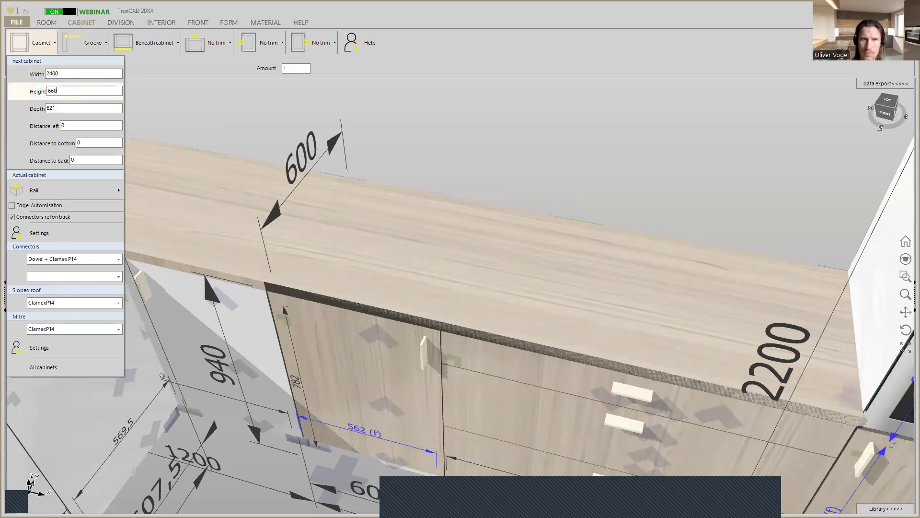
double_click(80, 108)
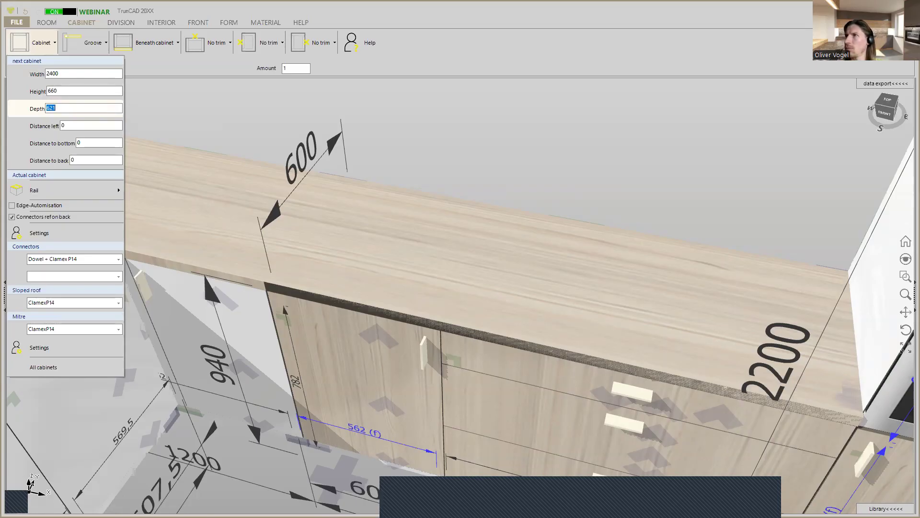
key("Escape")
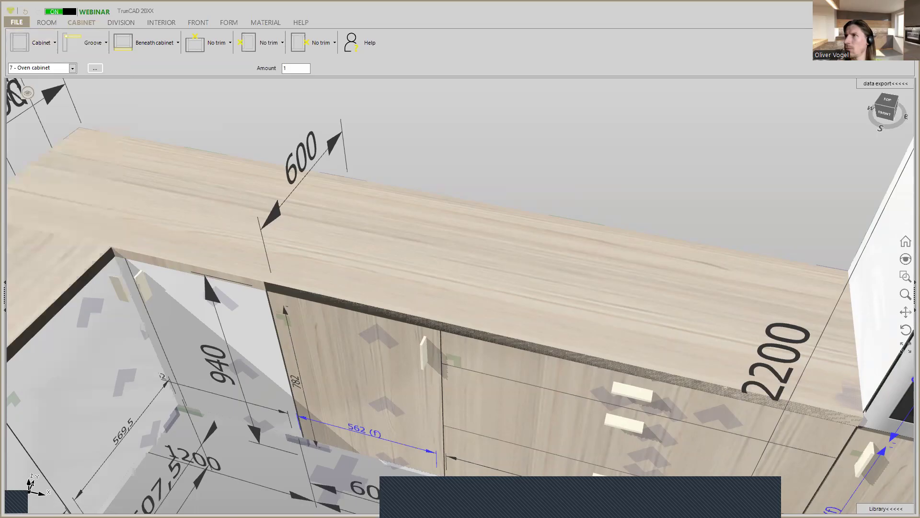
left_click(47, 43)
double_click(73, 106)
type("350")
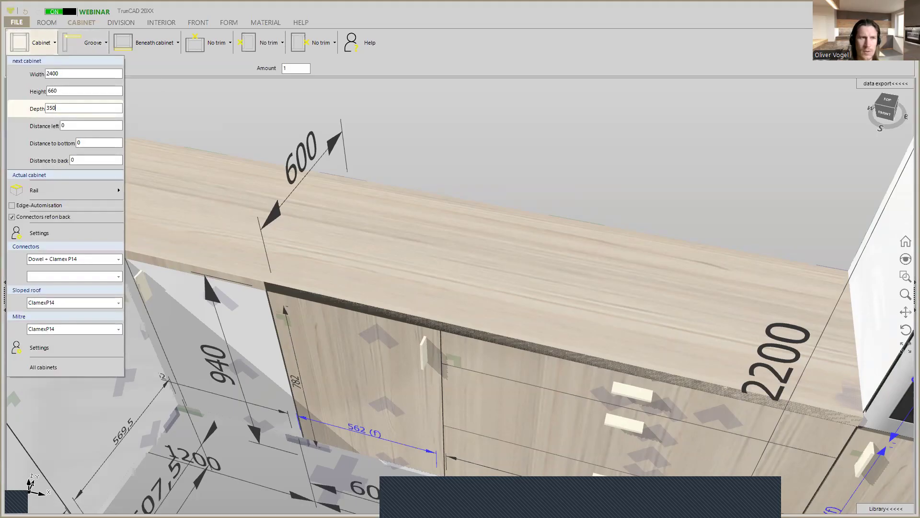
Place the 2400 wide cabinet on the worktop at its rear edge, starting at the joint with the corner cabinet
left_click(484, 153)
scroll(343, 183, "up", 4)
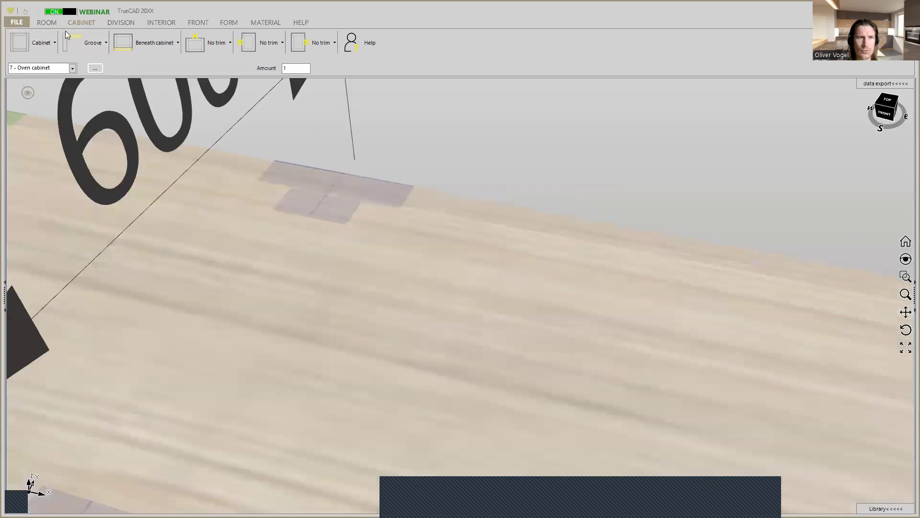
left_click(356, 191)
scroll(356, 191, "down", 5)
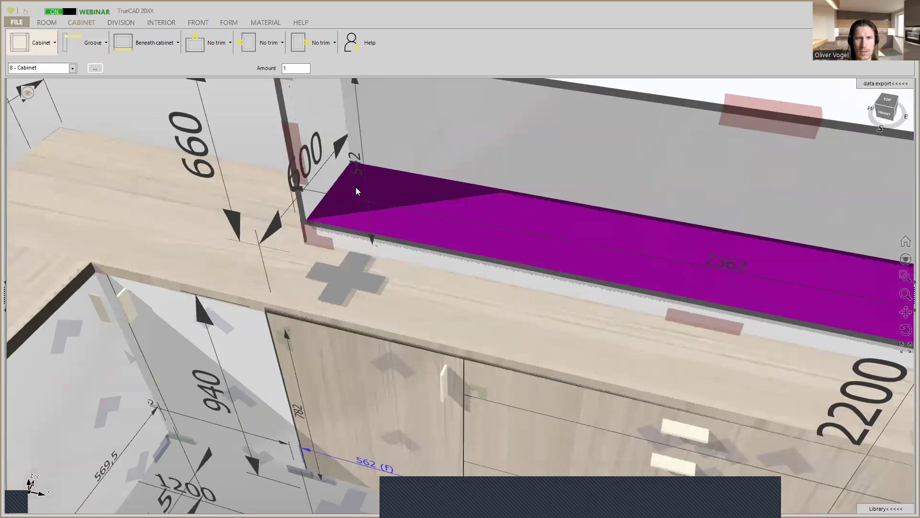
scroll(356, 191, "down", 4)
middle_click_drag(355, 191, 252, 256)
Isolate the 2400 wide cabinet in the view, hiding the room and all other cabinets
right_click(31, 91)
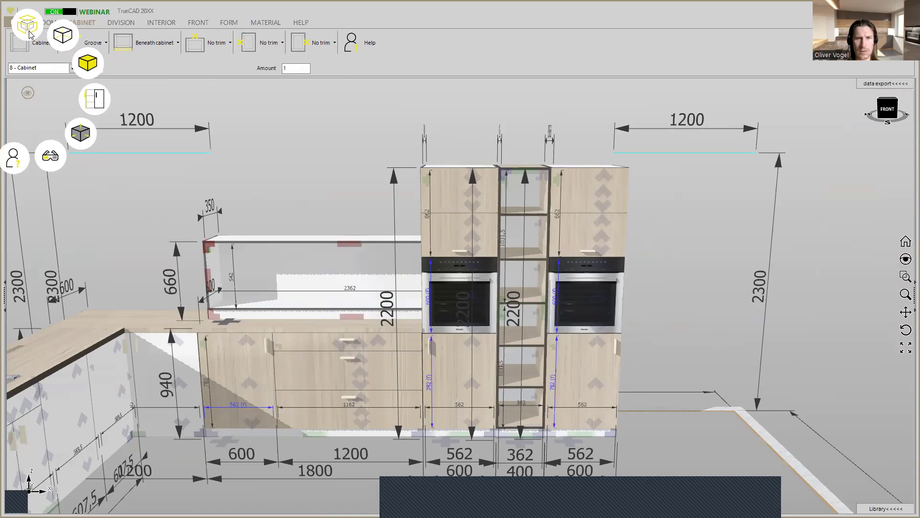
left_click(30, 34)
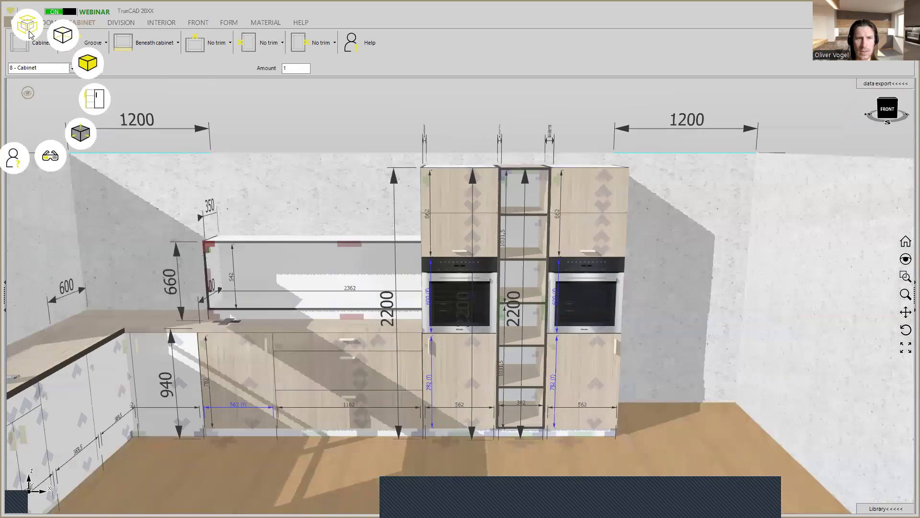
left_click(29, 35)
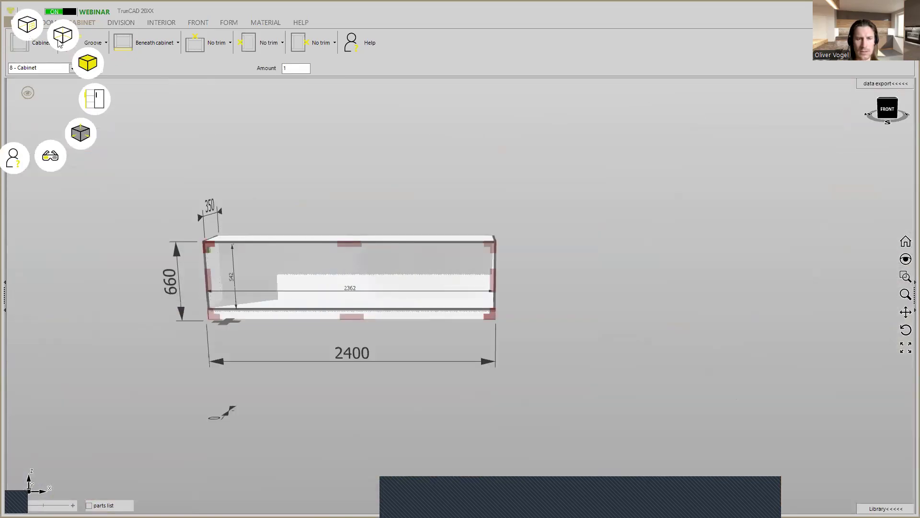
mouse_move(398, 254)
middle_mouse_down()
mouse_move(359, 227)
mouse_move(345, 201)
mouse_move(380, 230)
mouse_move(389, 259)
middle_mouse_up()
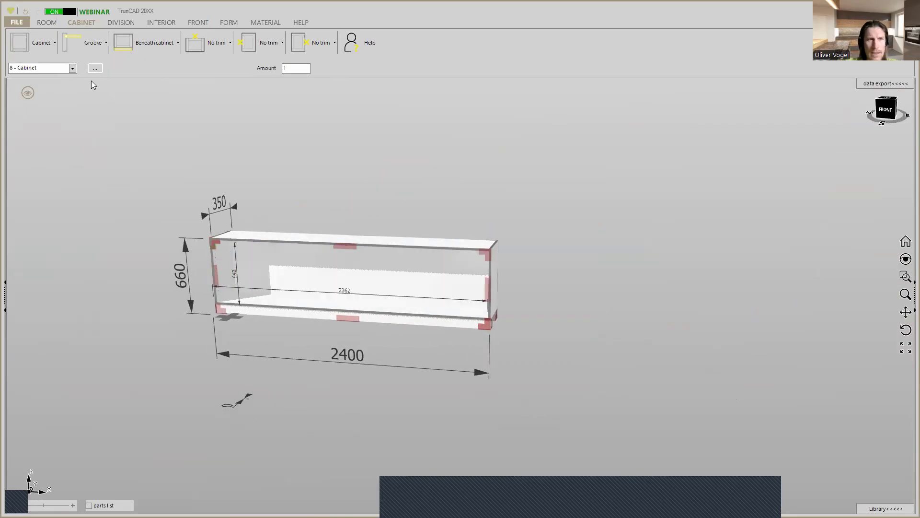
Change the 2400 wide cabinet's back to the Flat type with a distance to side of 0
left_click(101, 46)
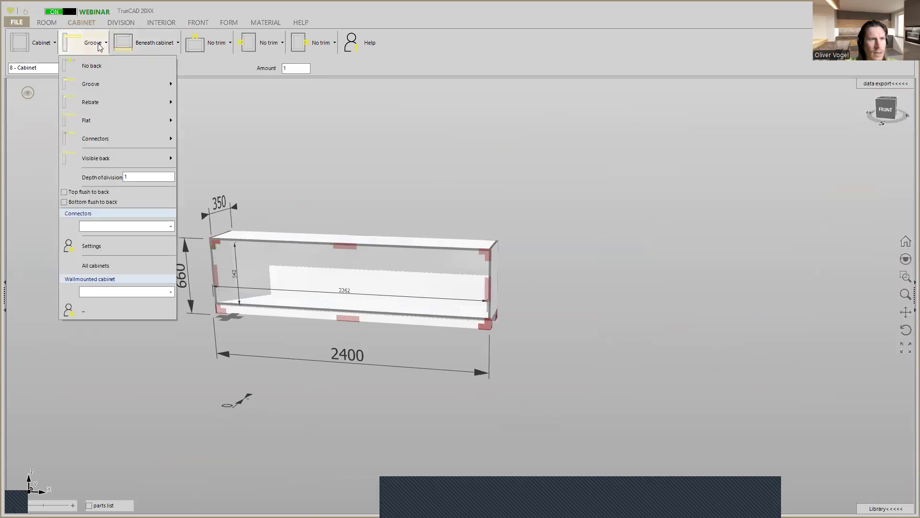
mouse_move(105, 120)
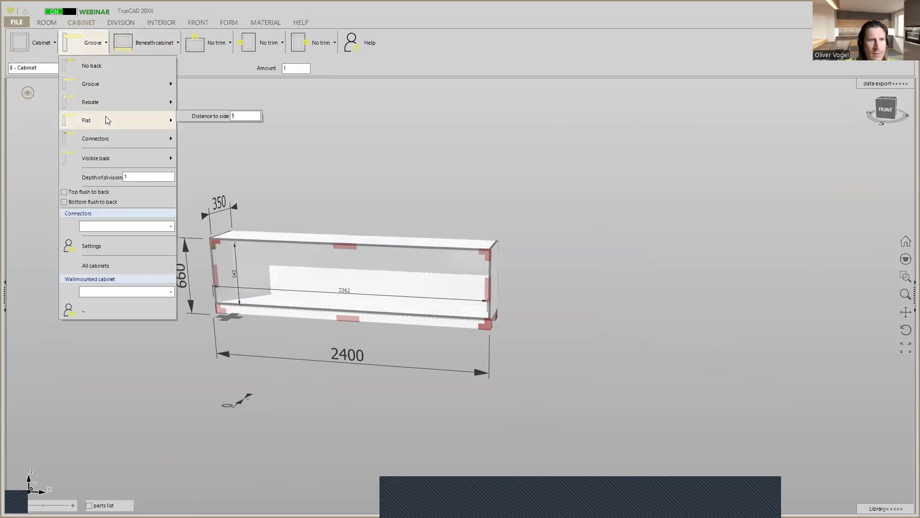
left_click(106, 117)
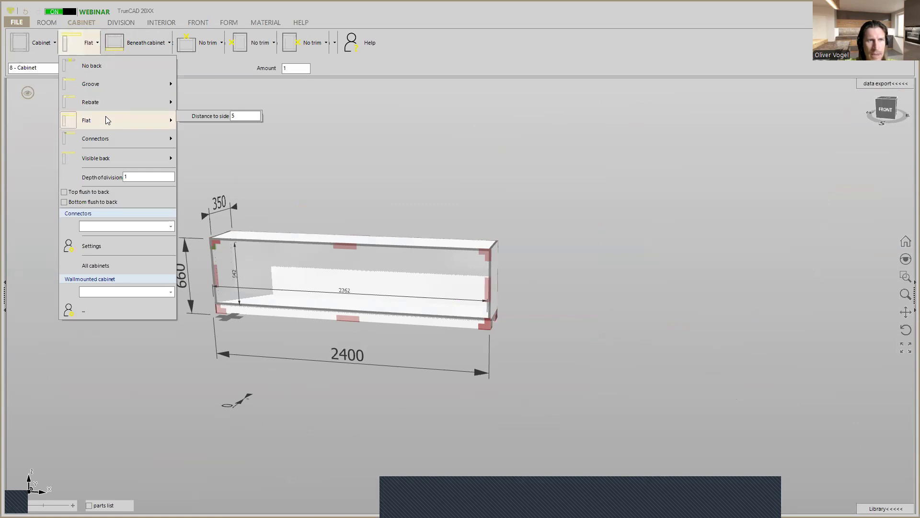
double_click(237, 116)
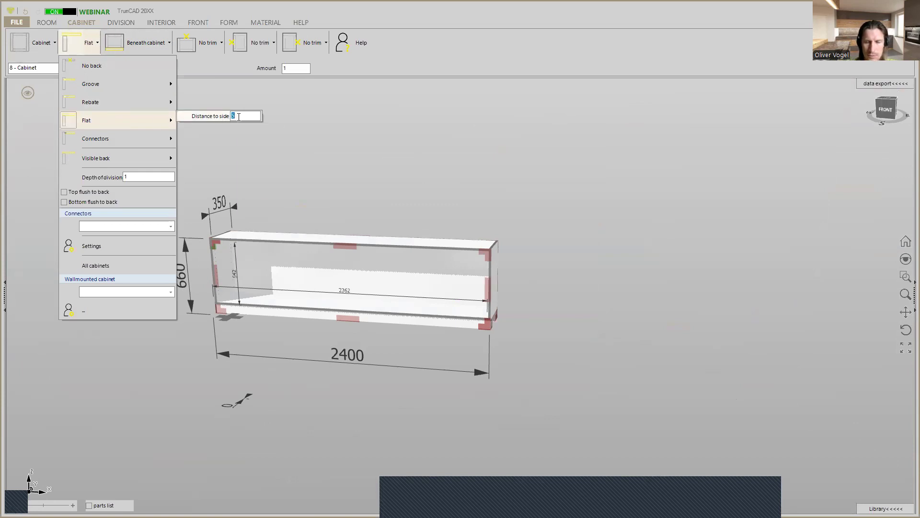
type("0")
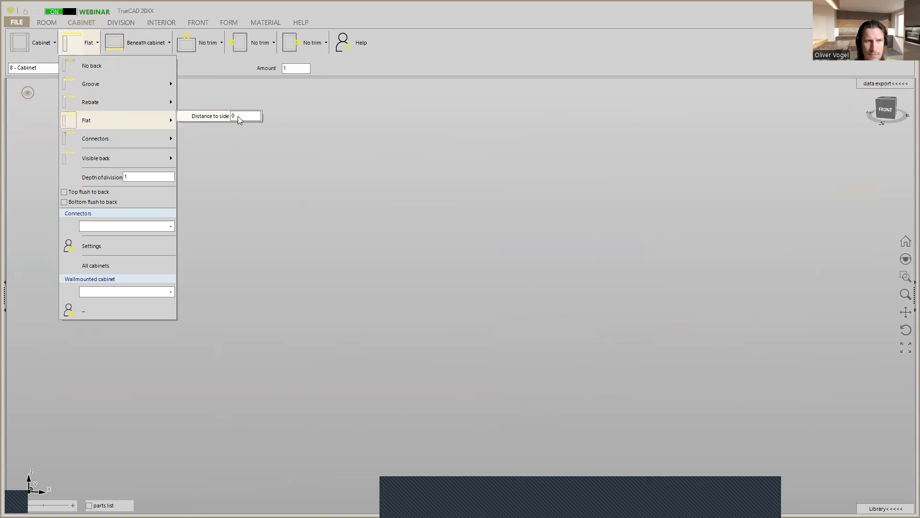
Set the 2400 wide cabinet to no plinth and remove its right side panel
left_click(143, 43)
left_click(144, 66)
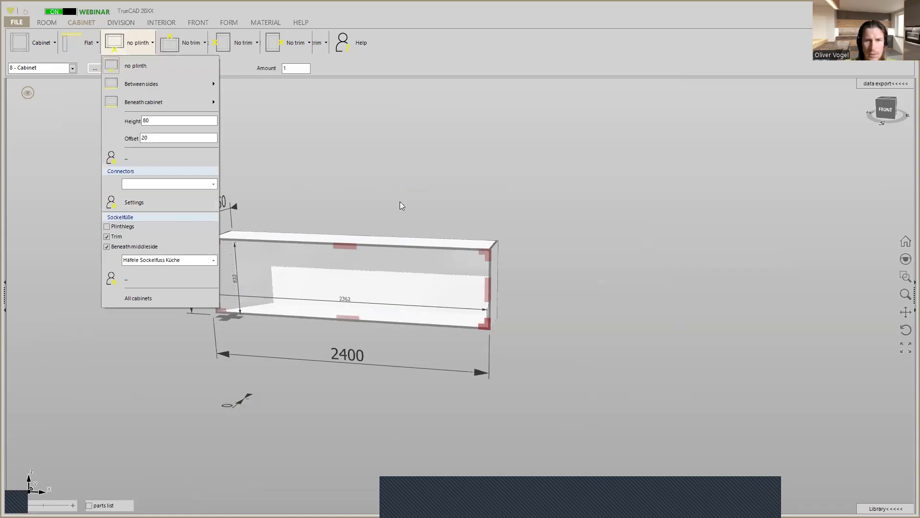
left_click(326, 200)
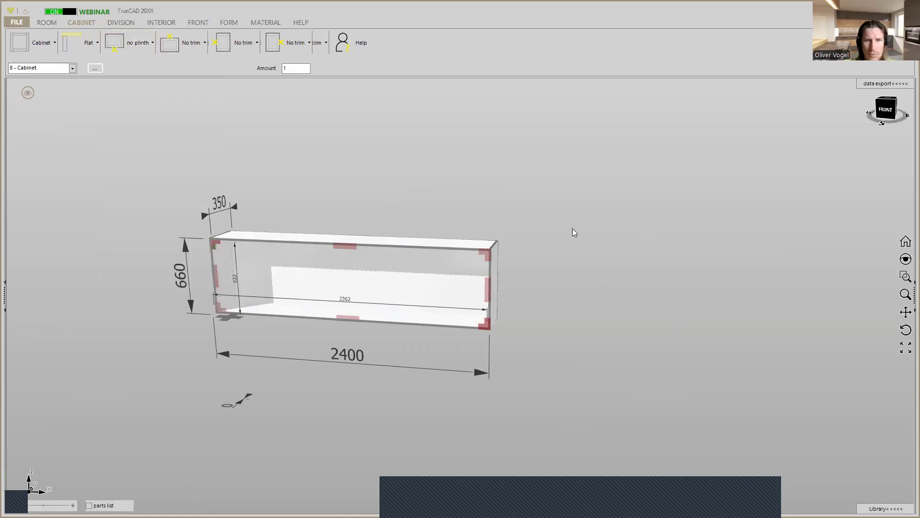
right_click(468, 262)
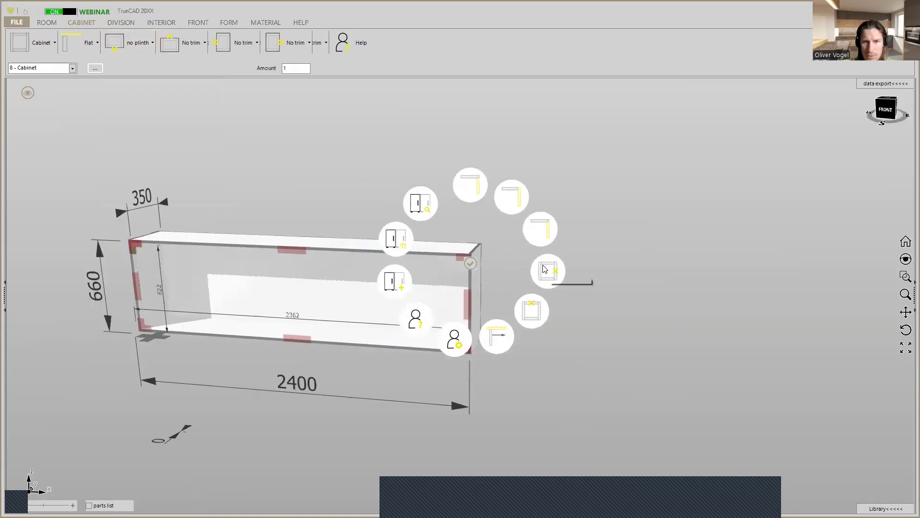
left_click(544, 269)
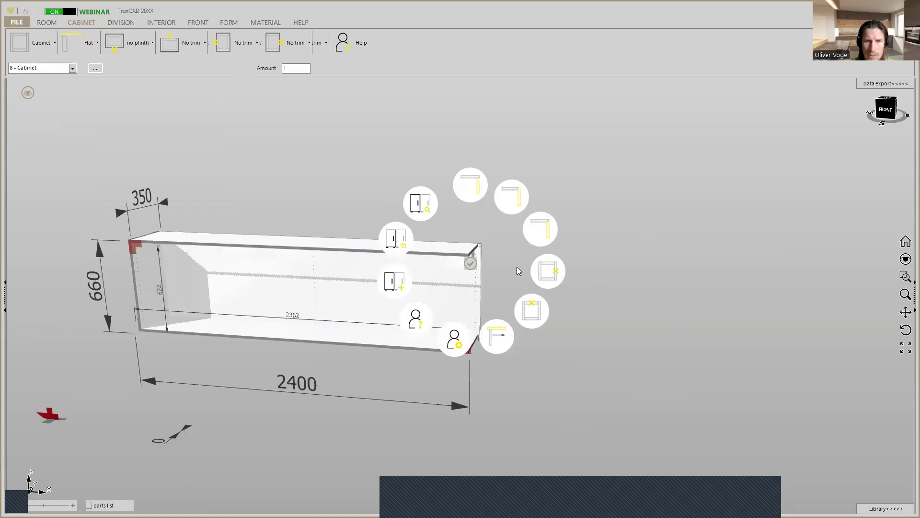
Remove the top, bottom and left side panels of the 2400 wide cabinet, leaving only its flat back
right_click(468, 262)
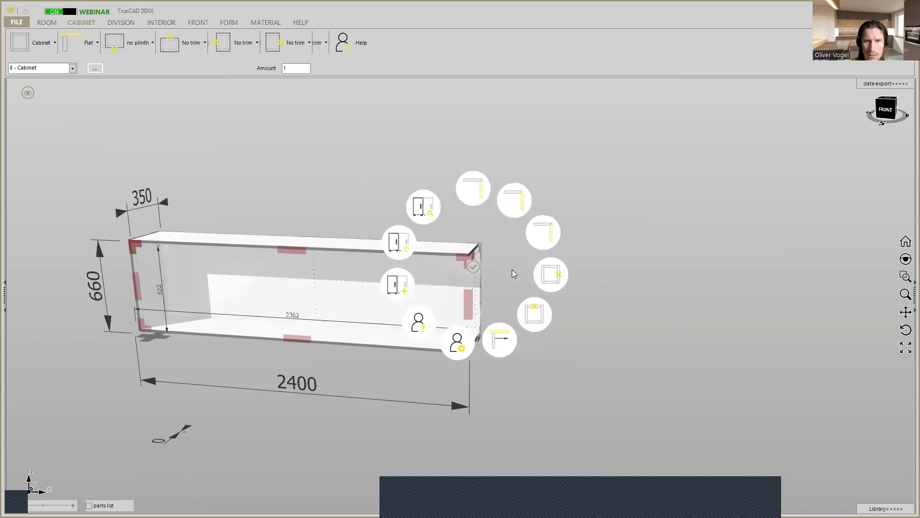
left_click(524, 309)
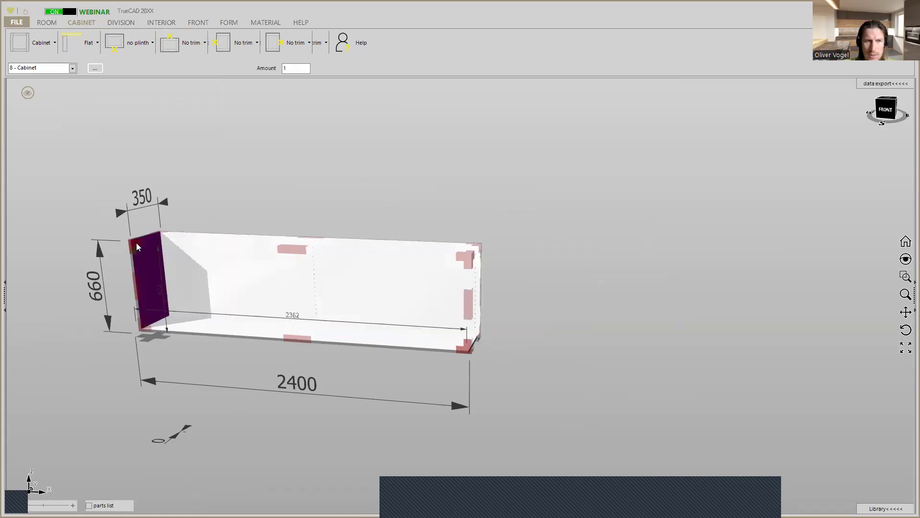
right_click(142, 327)
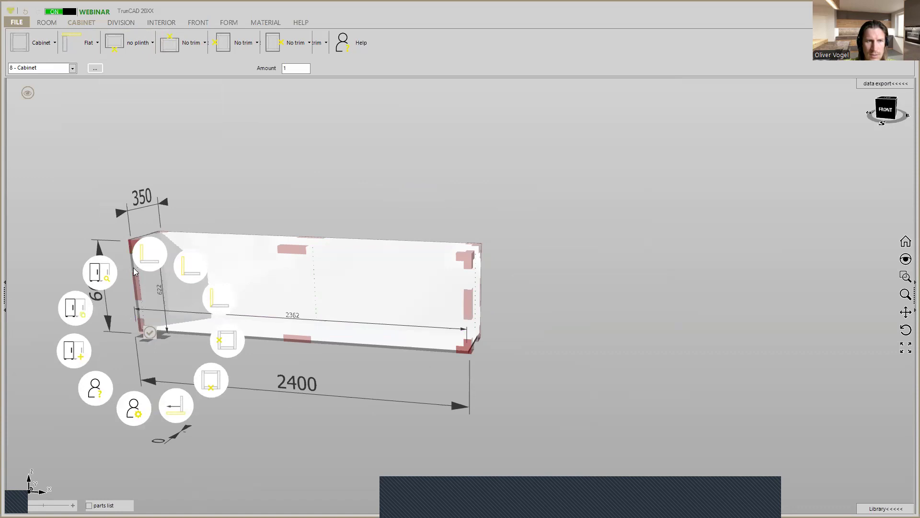
right_click(136, 247)
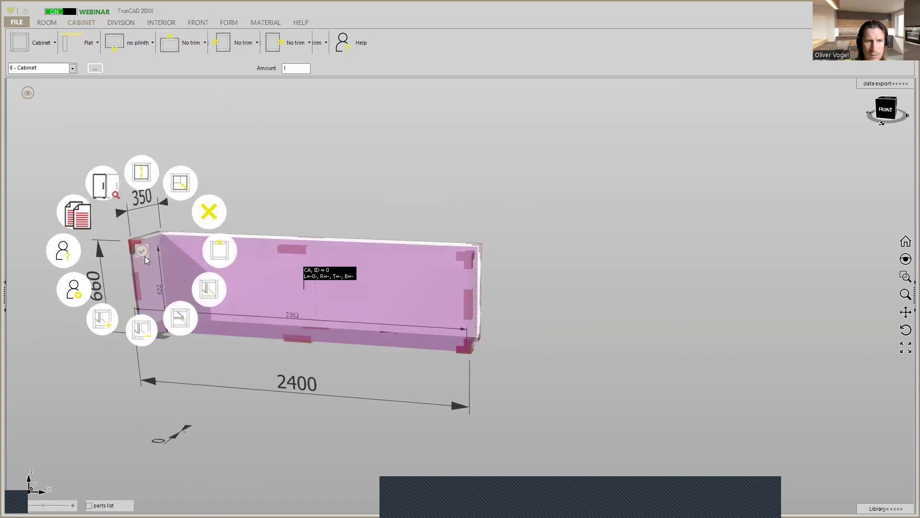
scroll(132, 240, "up", 2)
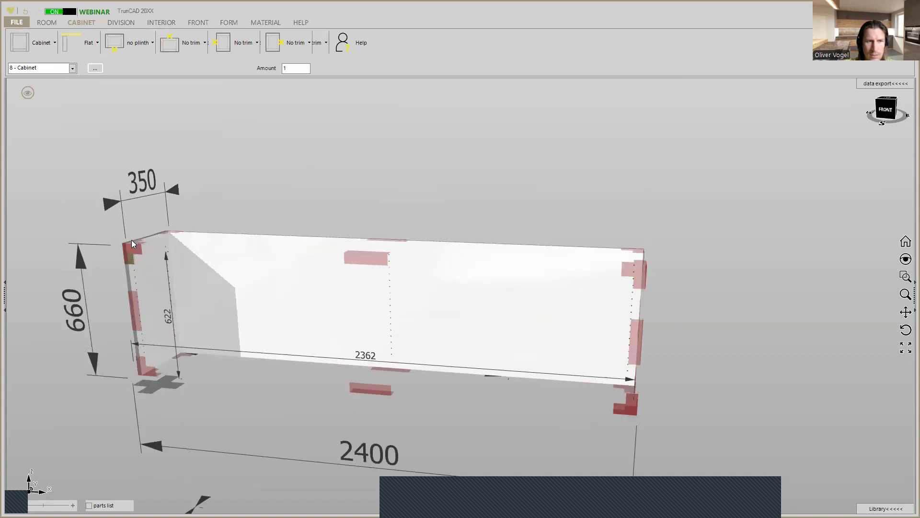
right_click(137, 246)
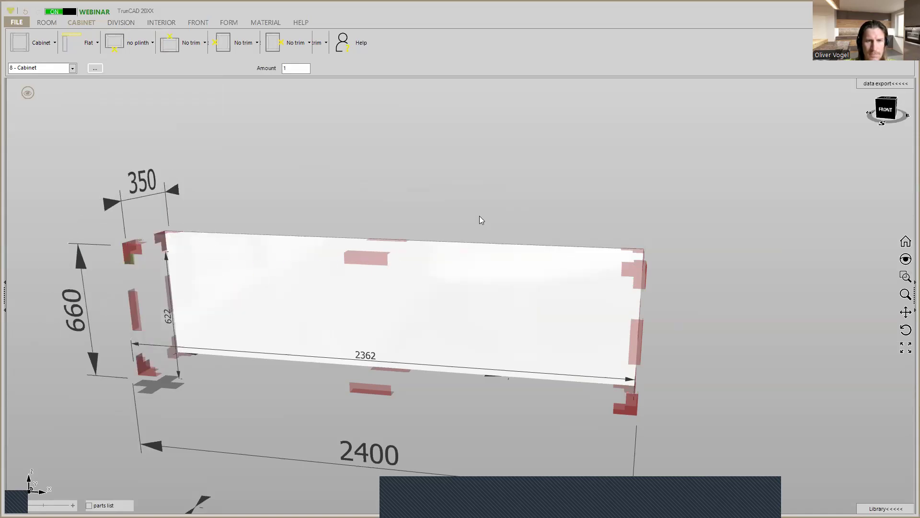
scroll(486, 206, "down", 2)
mouse_move(486, 206)
left_mouse_down()
mouse_move(361, 207)
mouse_move(499, 211)
mouse_move(484, 219)
left_mouse_up()
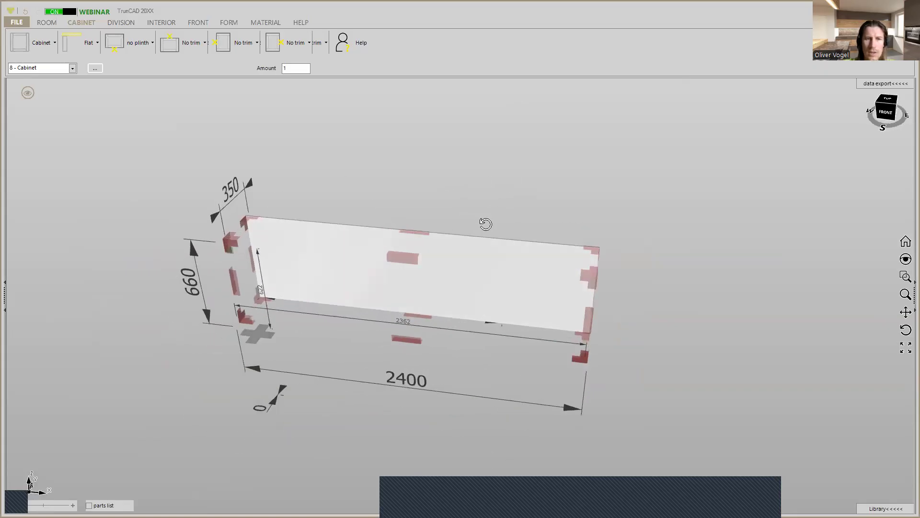
Show the room and all other cabinets again around the 2400 wide back panel
mouse_move(28, 96)
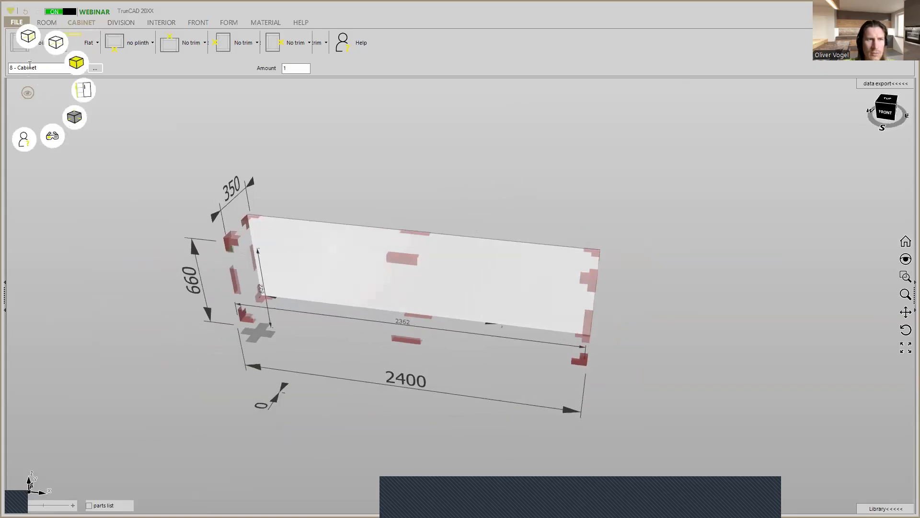
left_click(29, 34)
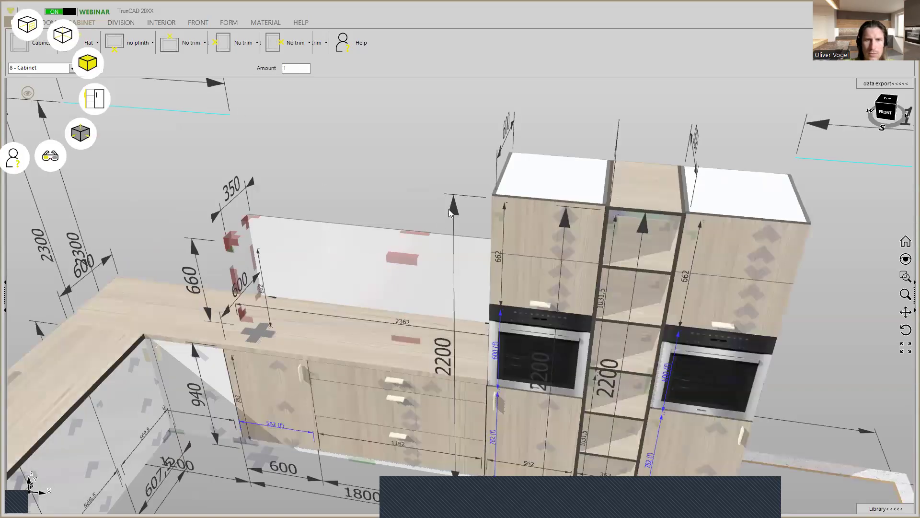
mouse_move(430, 198)
middle_mouse_down()
mouse_move(444, 187)
mouse_move(418, 203)
middle_mouse_up()
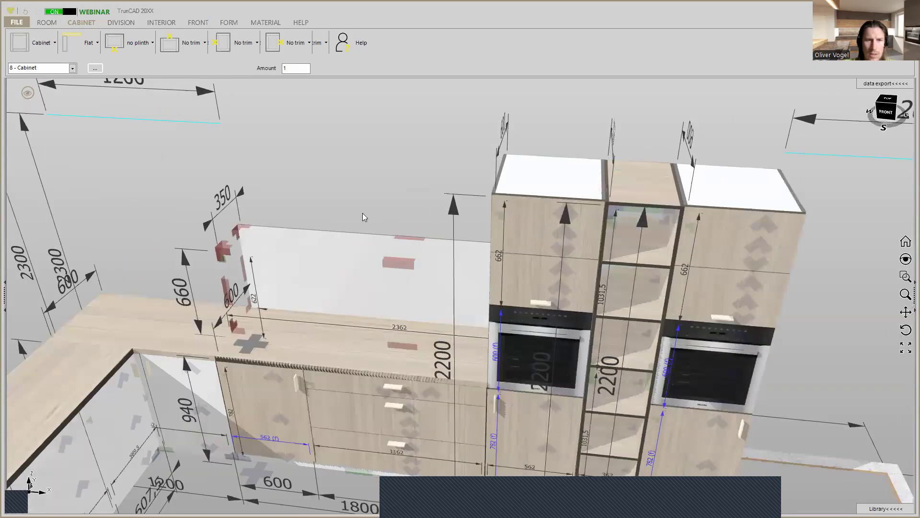
scroll(362, 213, "up", 2)
middle_click_drag(258, 331, 238, 357)
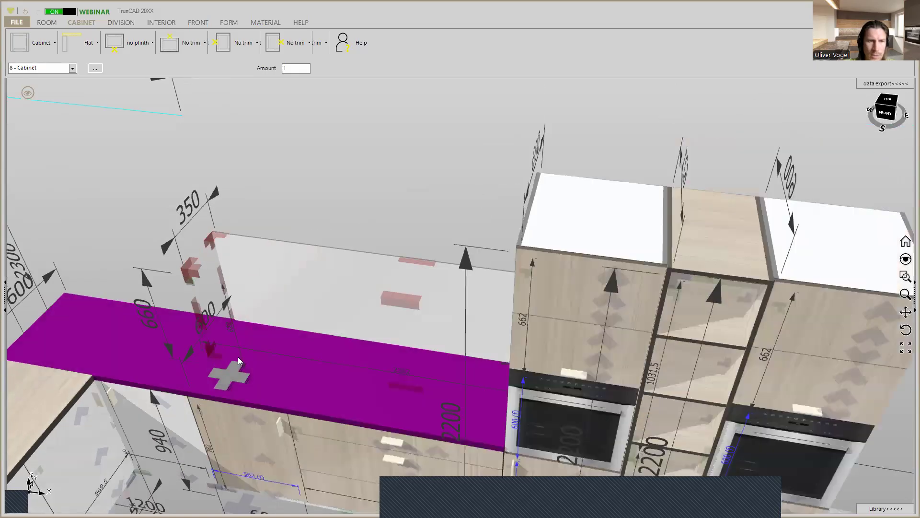
Shift the 2400 wide back panel along the worktop so its end meets the side of the tall oven cabinet
left_click(232, 371)
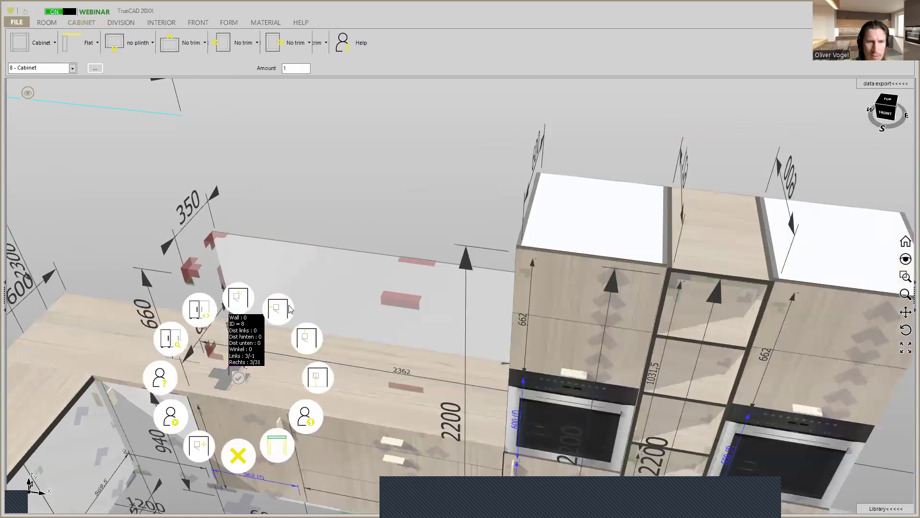
left_click(278, 309)
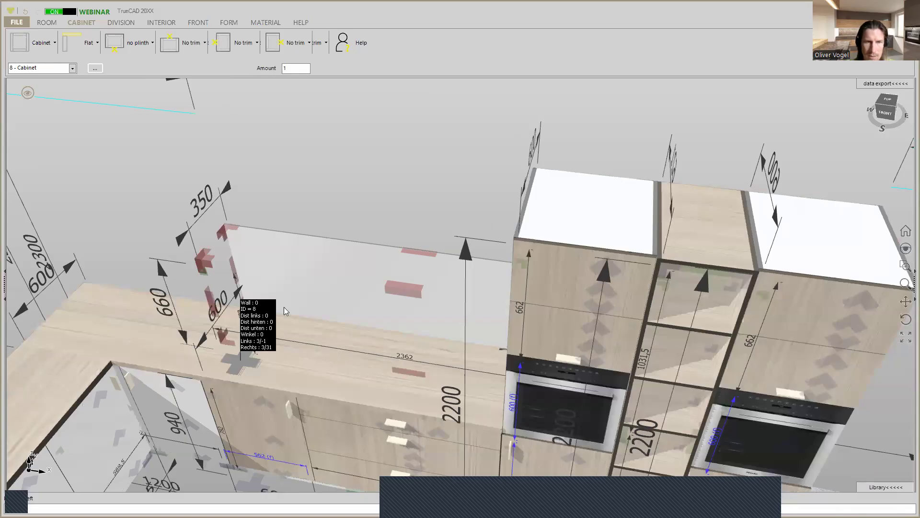
key("Return")
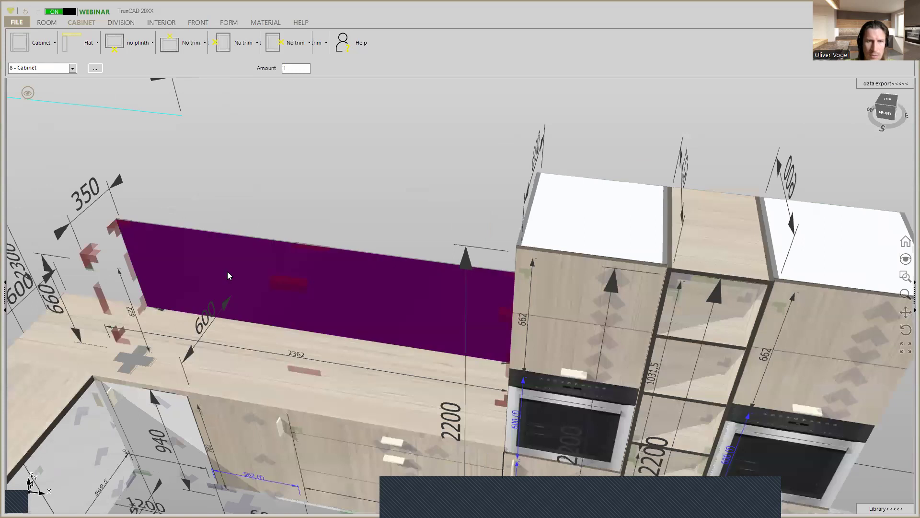
Place a new cabinet 2400 wide, 600 high and 350 deep on the back panel, starting at its upper left corner
mouse_move(229, 272)
middle_mouse_down()
mouse_move(249, 248)
mouse_move(238, 238)
mouse_move(238, 254)
mouse_move(225, 261)
mouse_move(238, 249)
mouse_move(234, 264)
middle_mouse_up()
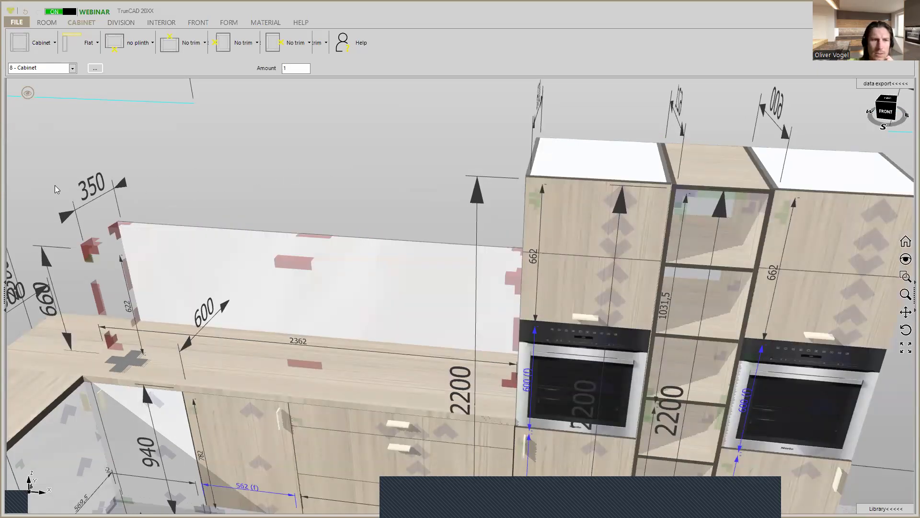
scroll(187, 186, "up", 2)
middle_click_drag(246, 190, 256, 211)
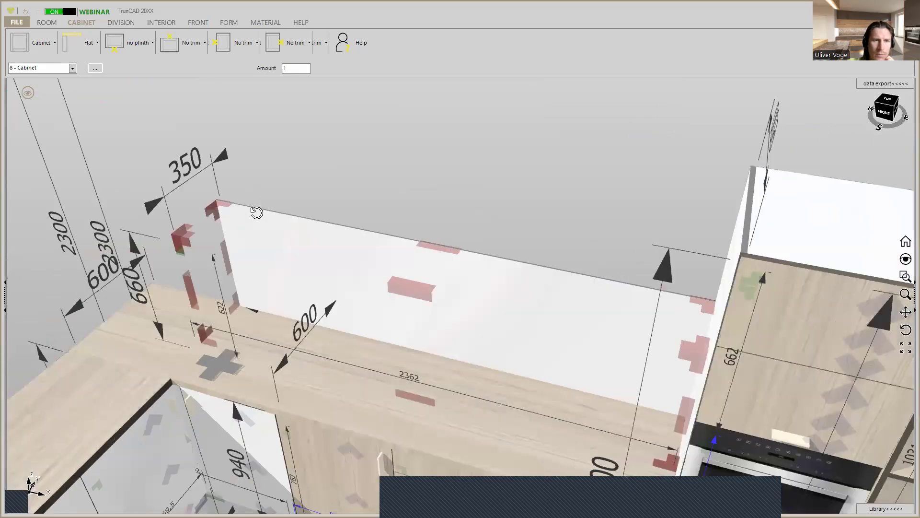
right_click(221, 196)
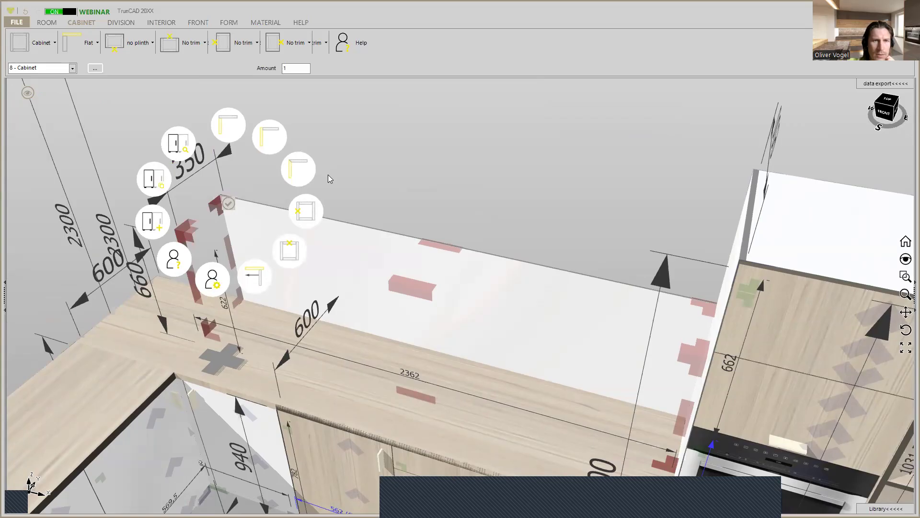
left_click(54, 43)
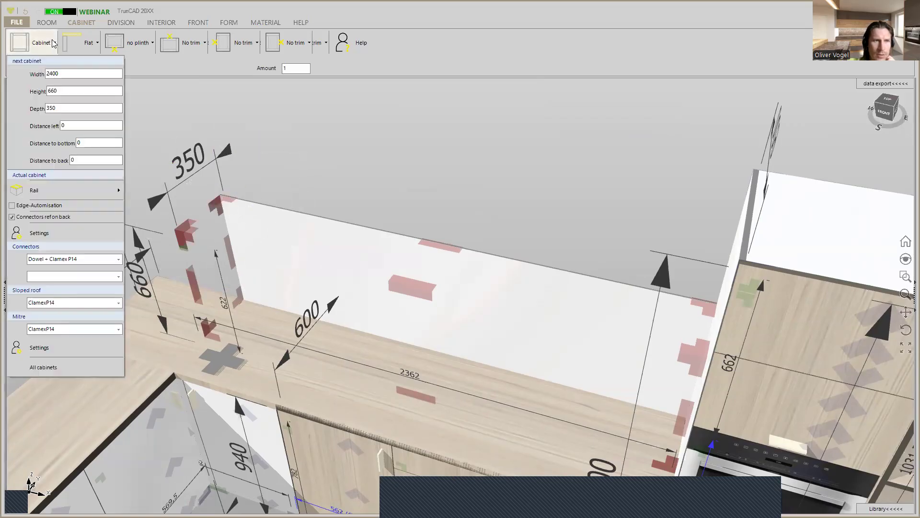
double_click(66, 90)
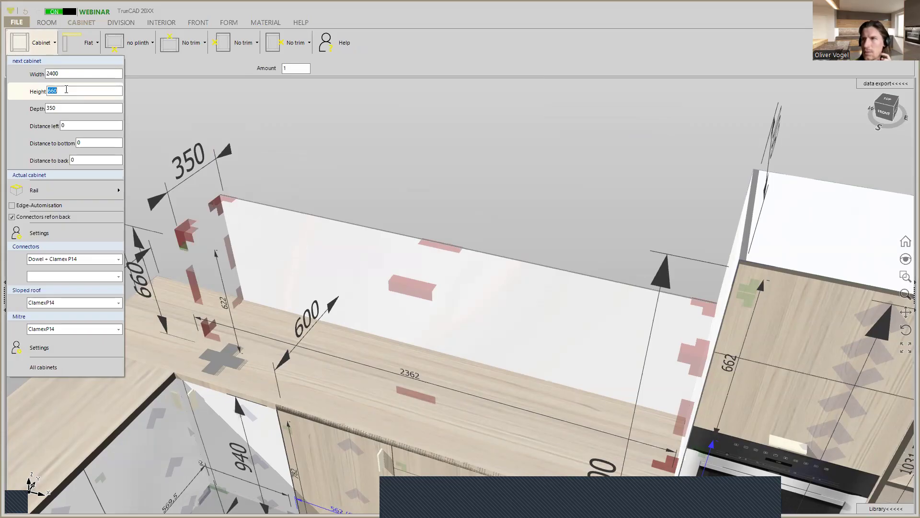
type("6")
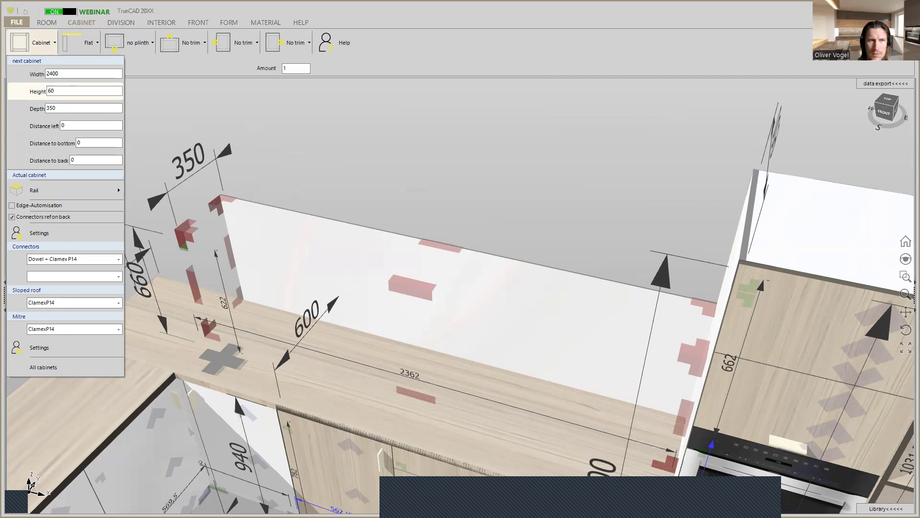
left_click(20, 47)
left_click_drag(17, 42, 220, 200)
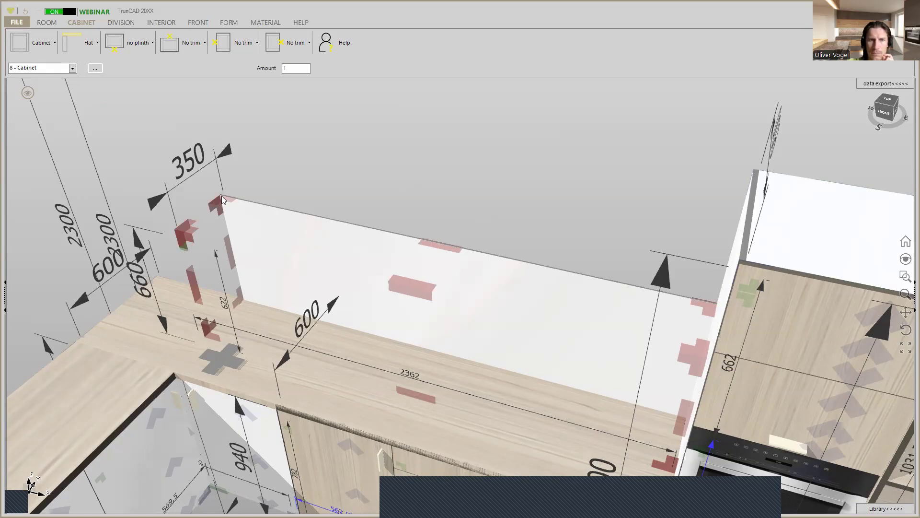
left_click_drag(227, 201, 228, 200)
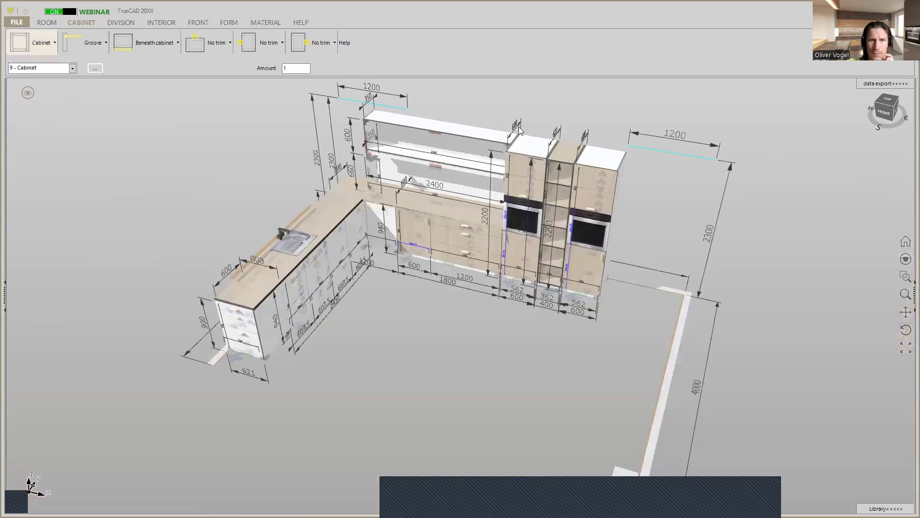
Turn off the plinth legs of the 2400 wide upper cabinet and set it to no plinth
scroll(518, 137, "up", 4)
mouse_move(513, 139)
middle_mouse_down()
mouse_move(551, 99)
mouse_move(456, 134)
mouse_move(607, 168)
mouse_move(525, 150)
middle_mouse_up()
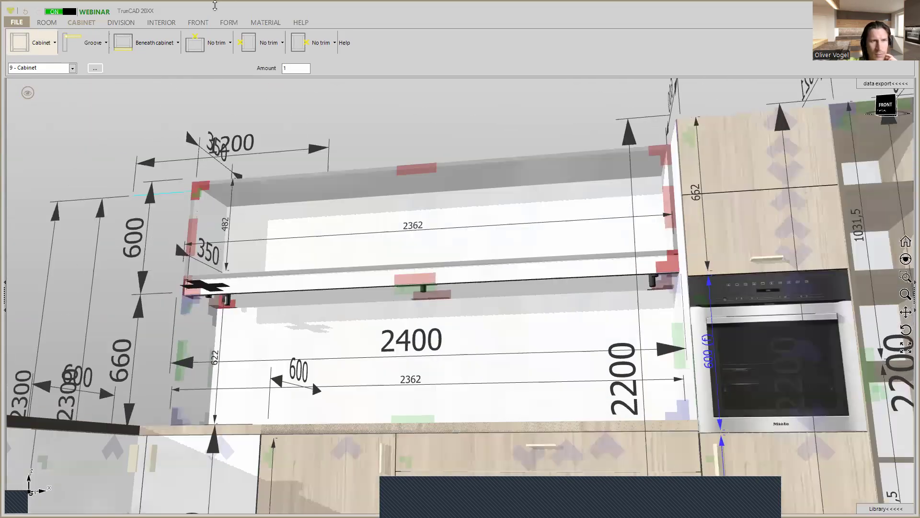
left_click(167, 42)
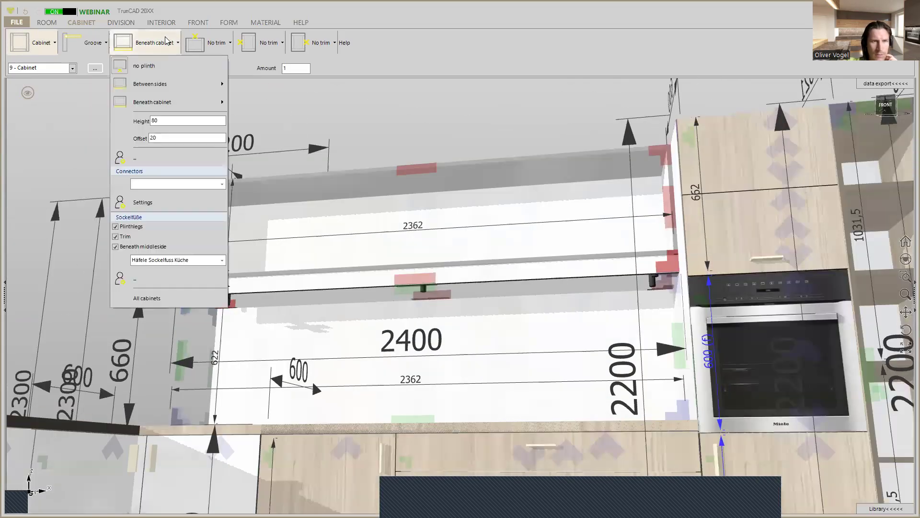
left_click(115, 226)
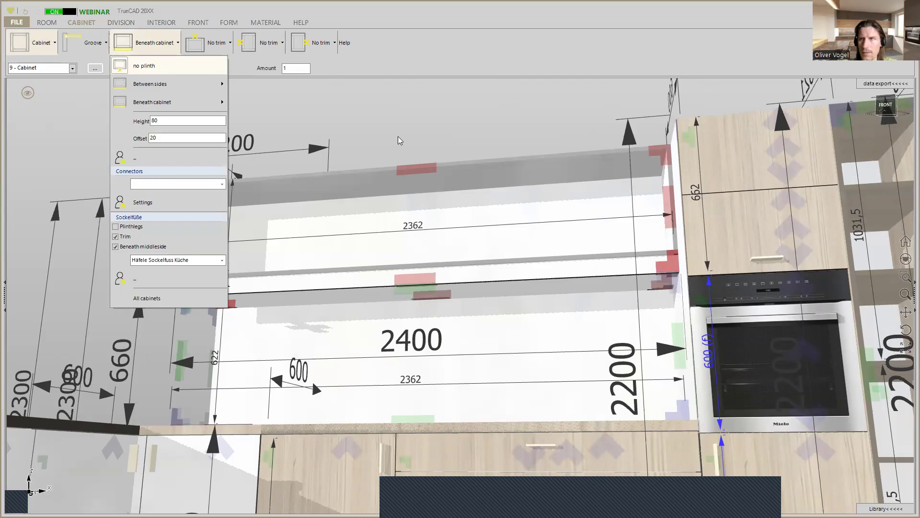
left_click(439, 138)
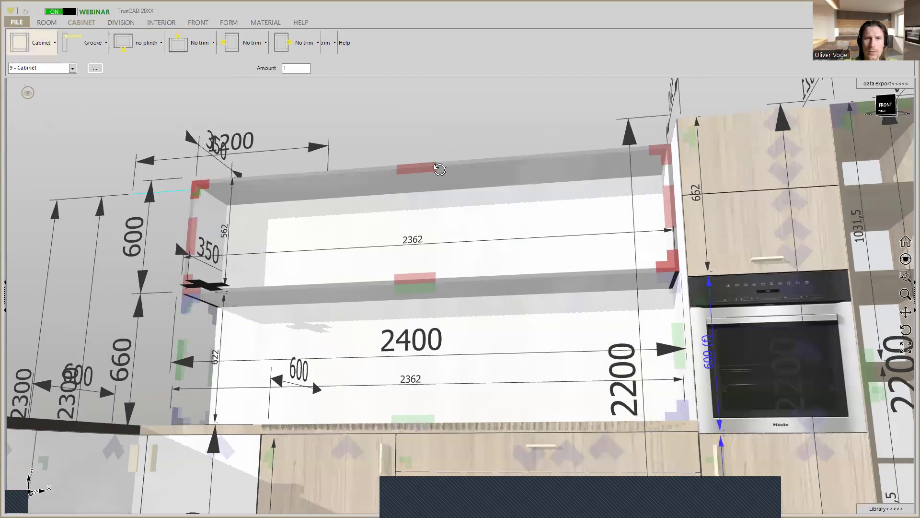
Divide the 2400 wide upper cabinet into four equal compartments with three double vertical dividers
middle_click_drag(439, 169, 441, 141)
middle_click_drag(447, 99, 345, 118)
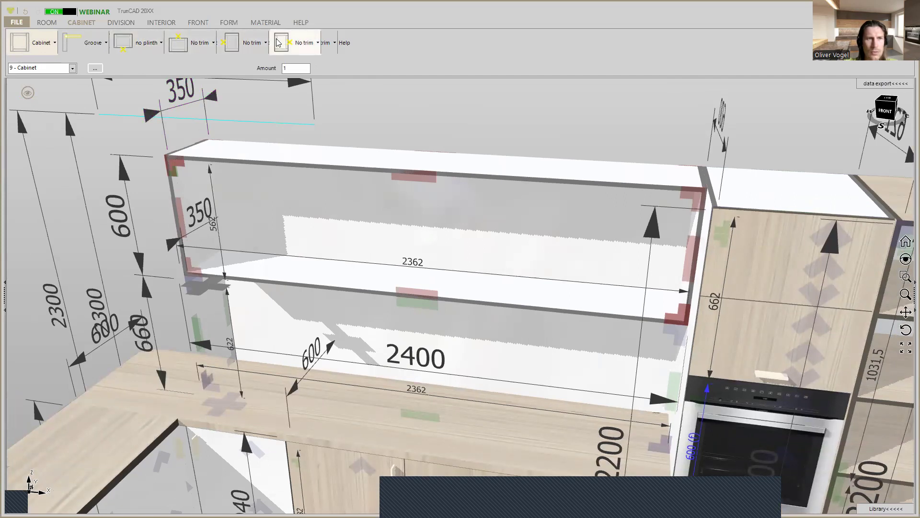
mouse_move(275, 131)
middle_mouse_down()
mouse_move(474, 116)
mouse_move(280, 132)
middle_mouse_up()
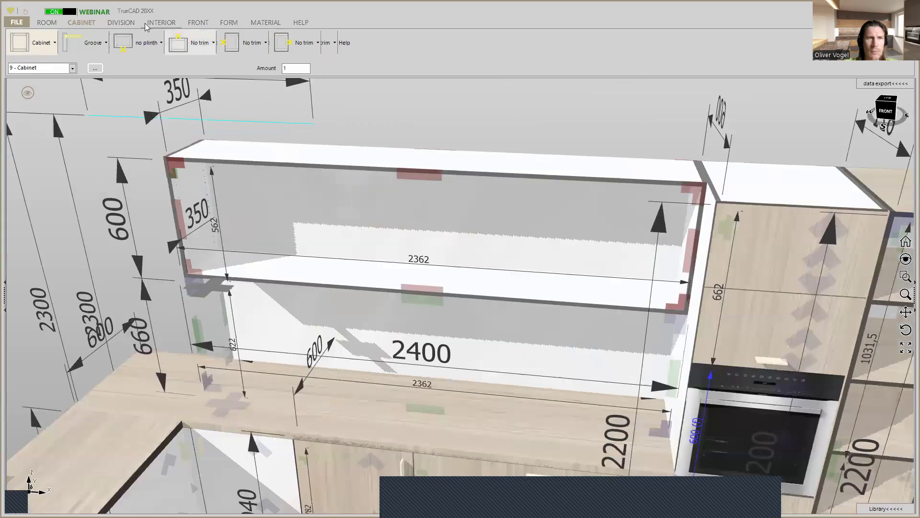
left_click(120, 22)
left_click(37, 60)
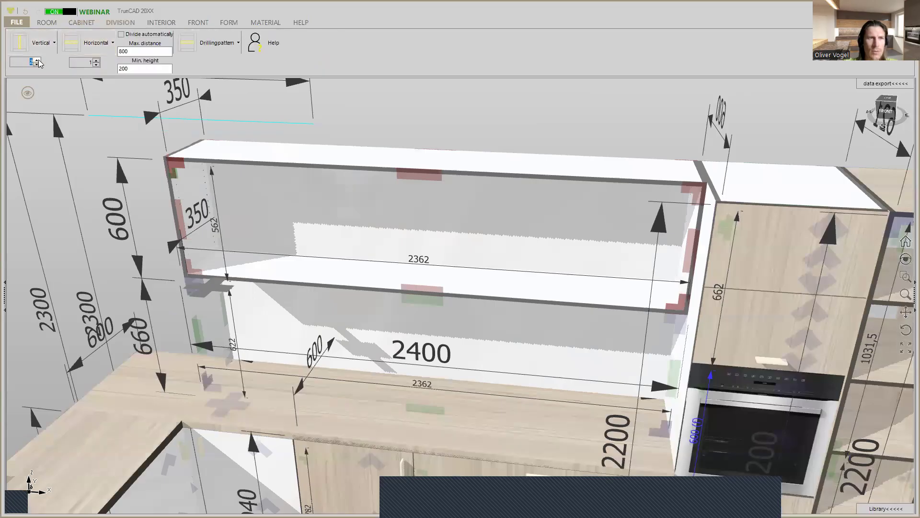
left_click(39, 46)
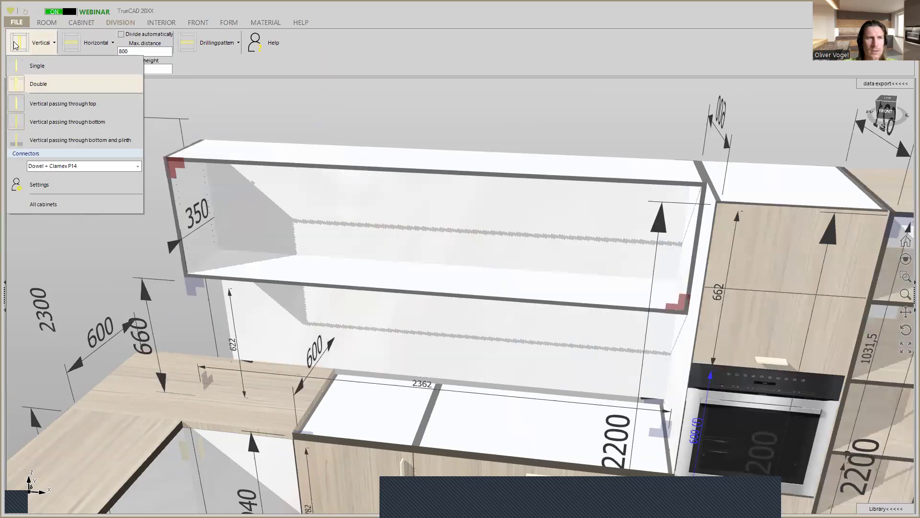
left_click(37, 67)
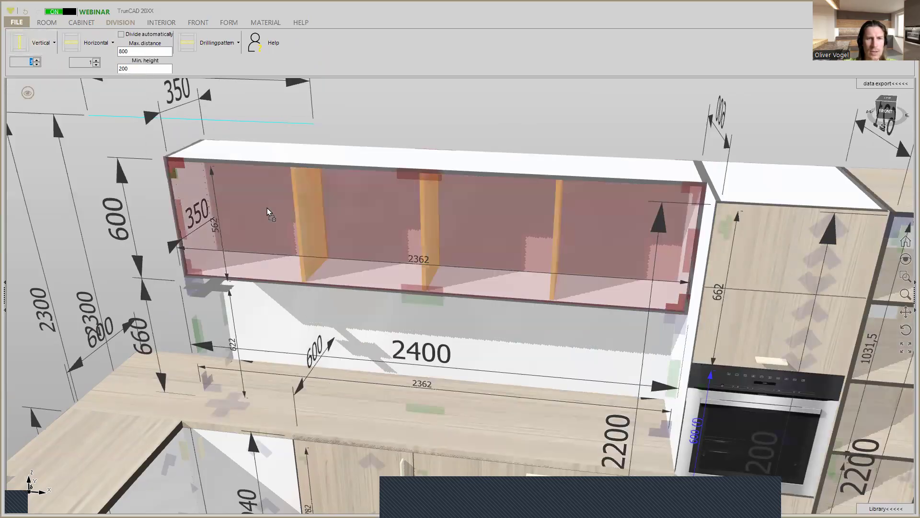
left_click(268, 206)
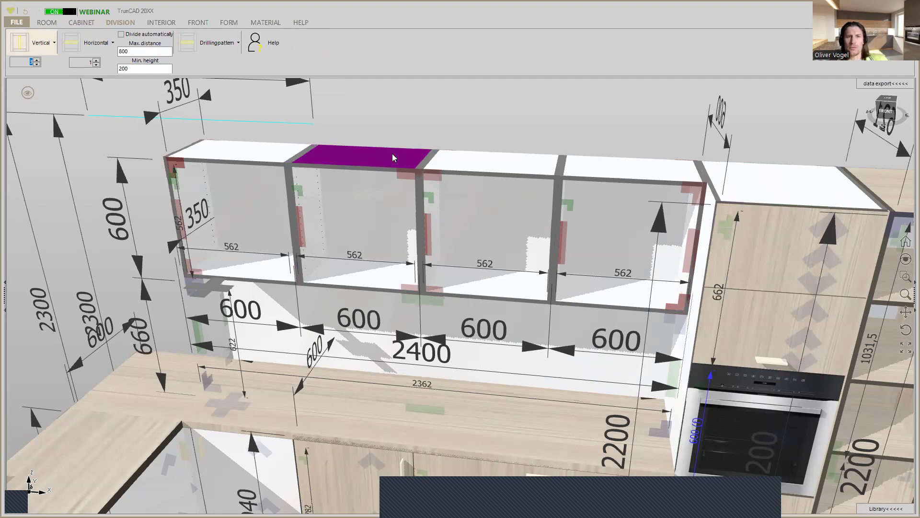
Add one adjustable shelf to the leftmost compartment of the 2400 wide upper cabinet
mouse_move(444, 150)
middle_mouse_down()
mouse_move(519, 134)
mouse_move(601, 134)
mouse_move(607, 123)
mouse_move(437, 135)
middle_mouse_up()
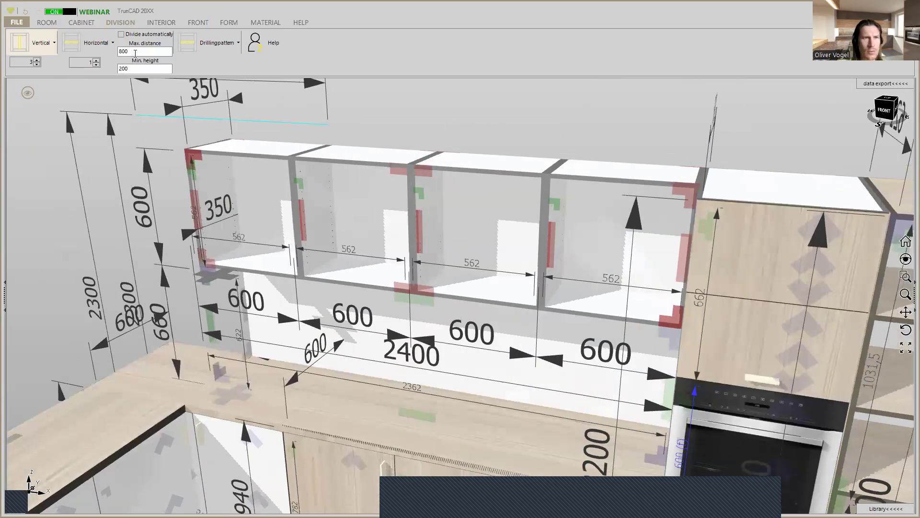
left_click(162, 22)
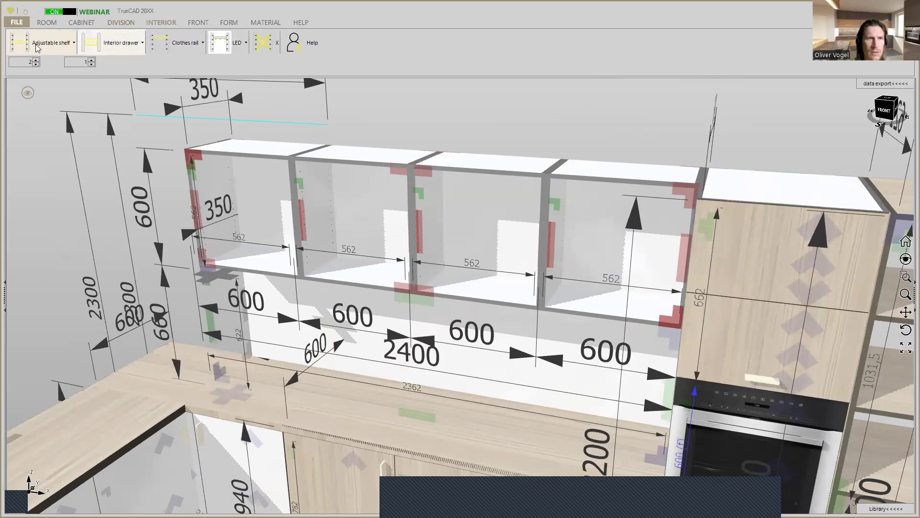
left_click(36, 64)
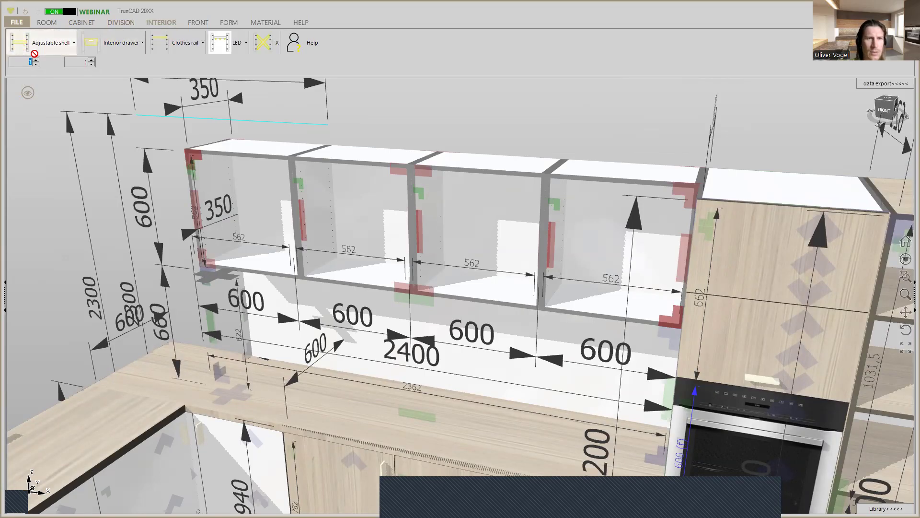
left_click(232, 192)
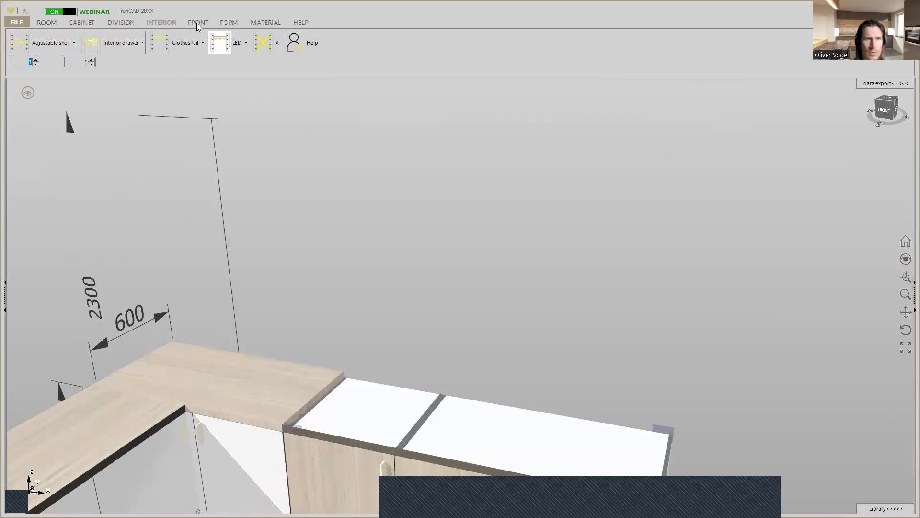
Fit a double door to the leftmost compartment of the upper cabinet
left_click(197, 23)
left_click(128, 48)
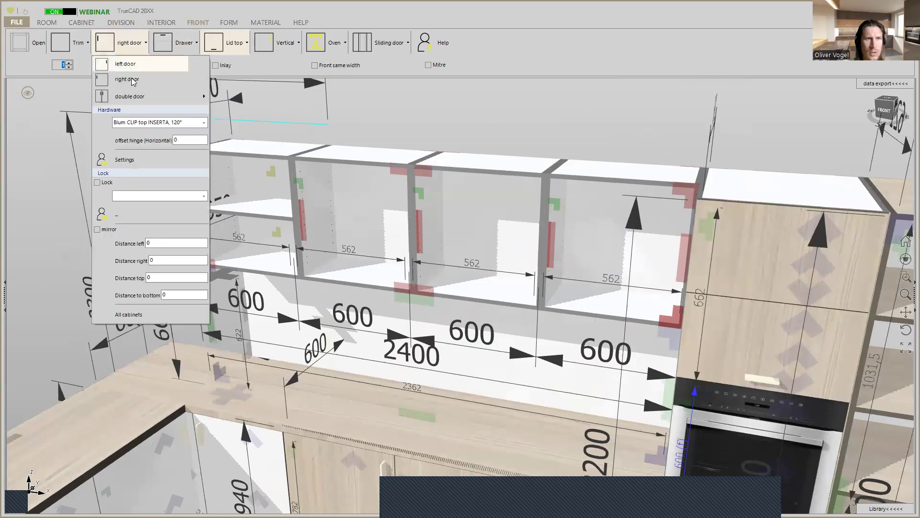
left_click(132, 94)
left_click(118, 47)
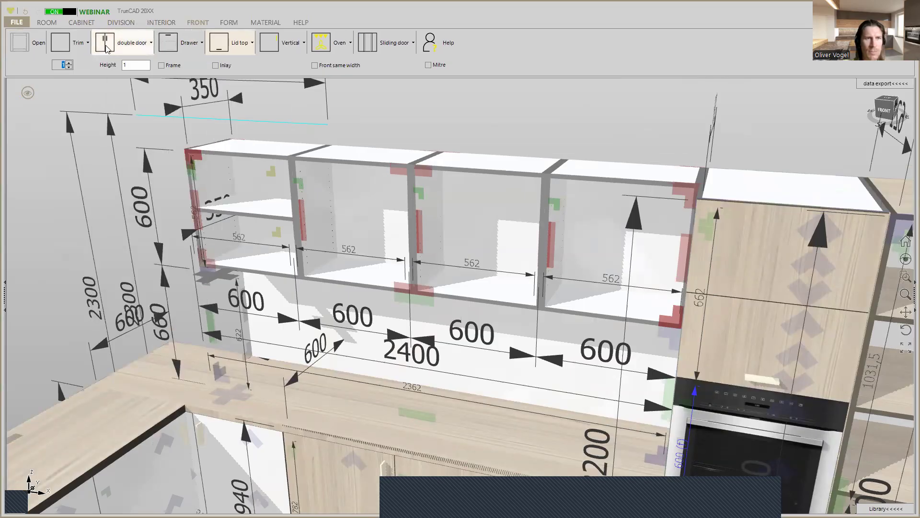
left_click(228, 205)
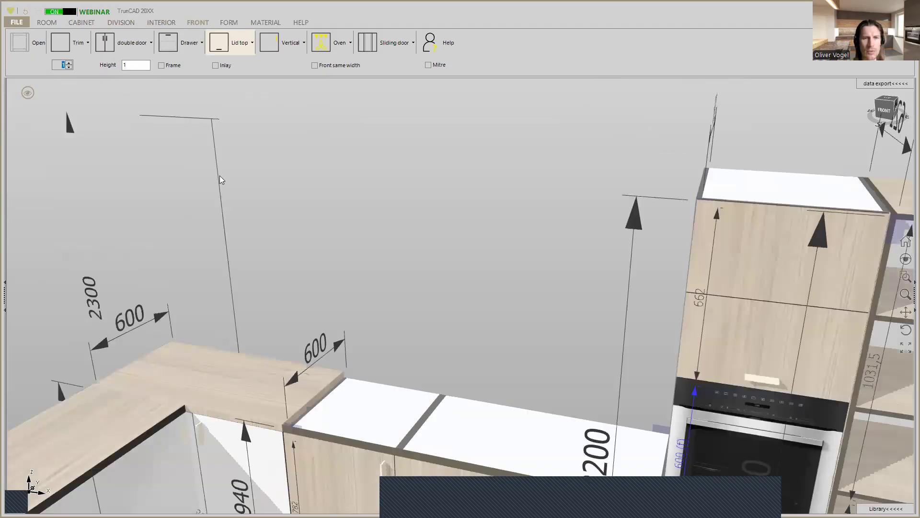
Copy the leftmost compartment with its shelf and double door and paste it into the second compartment
scroll(195, 147, "up", 1)
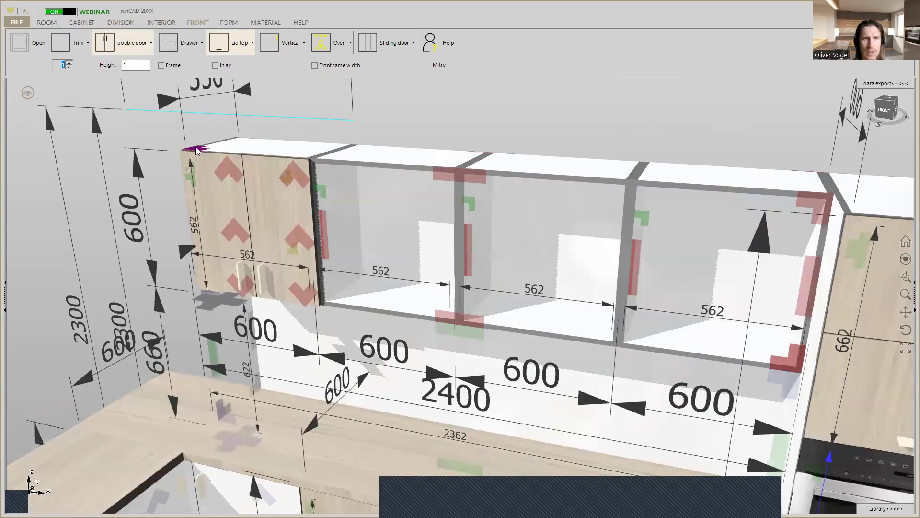
scroll(192, 182, "up", 1)
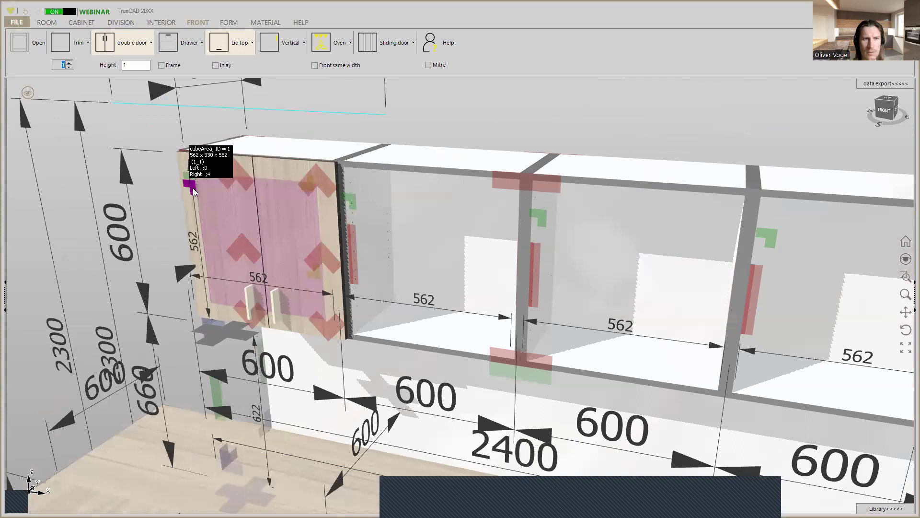
right_click(193, 189)
left_click(137, 157)
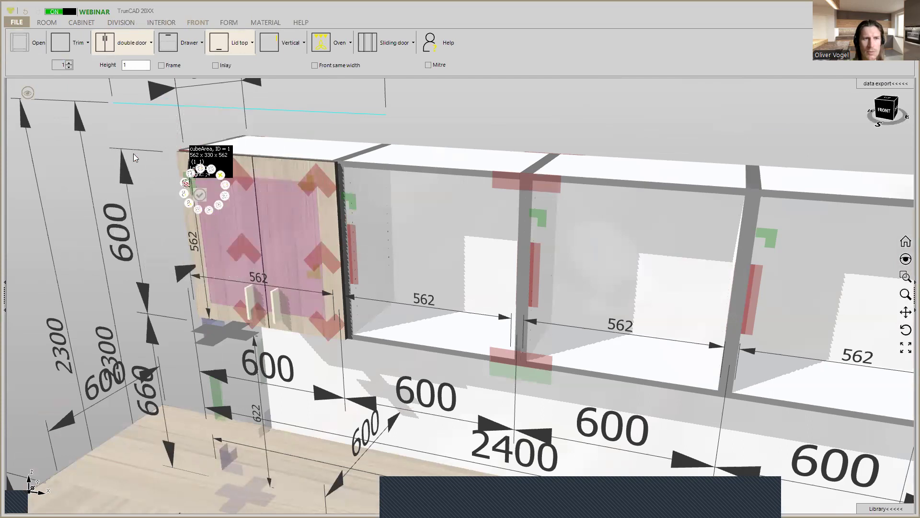
right_click(353, 200)
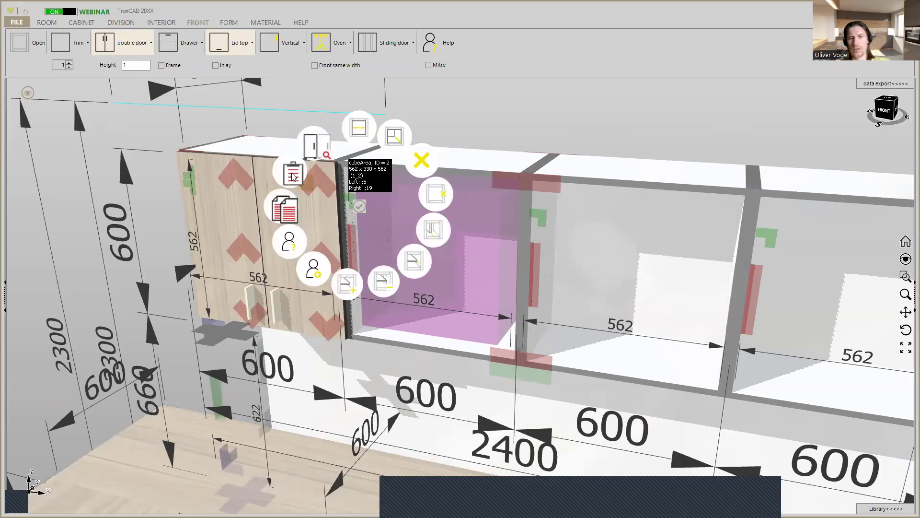
left_click(293, 175)
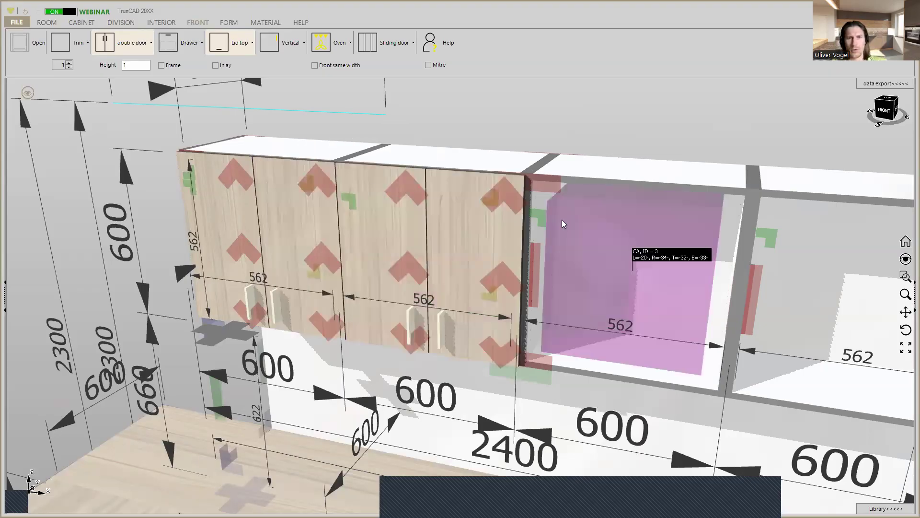
Paste the copied shelf and double door into the third and fourth compartments of the upper cabinet
right_click(543, 218)
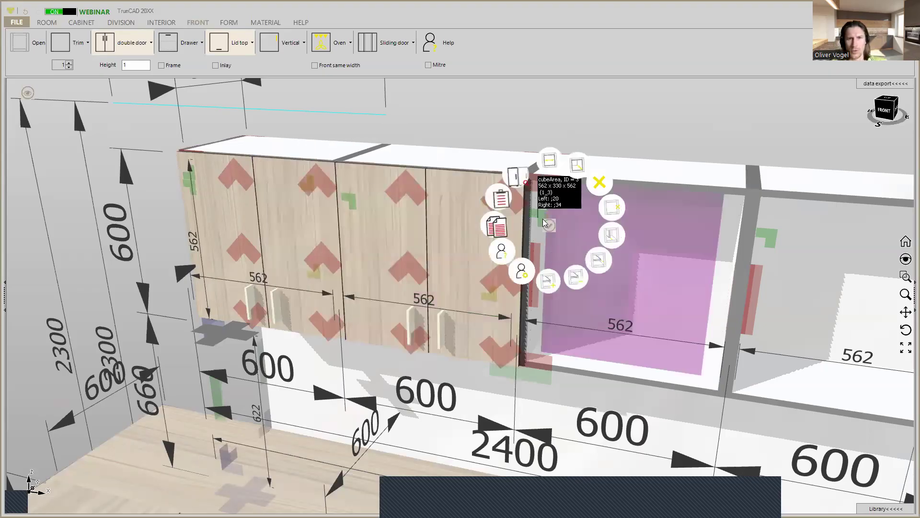
left_click(489, 195)
middle_click_drag(768, 254, 537, 231)
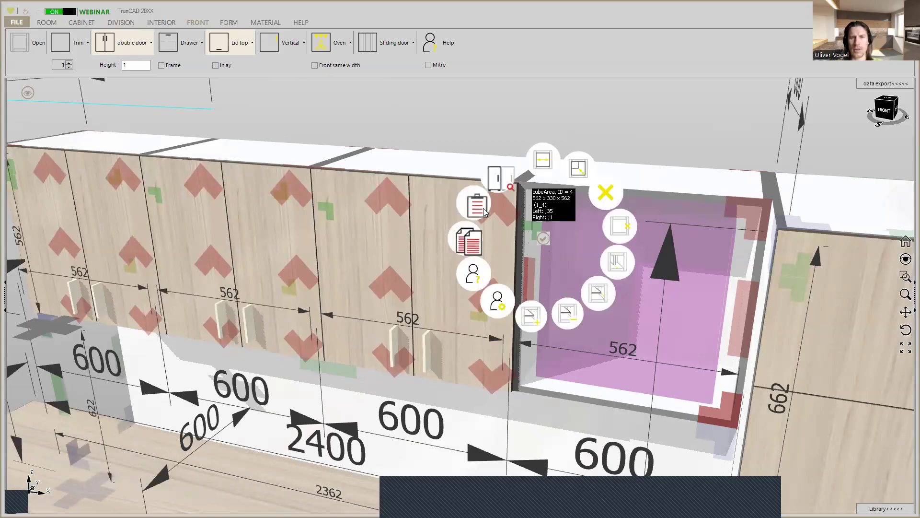
left_click(483, 208)
Rename cabinet 8 as "Protection wall" and cabinet 9 as "wall mountened" in the cabinet list
scroll(563, 222, "down", 3)
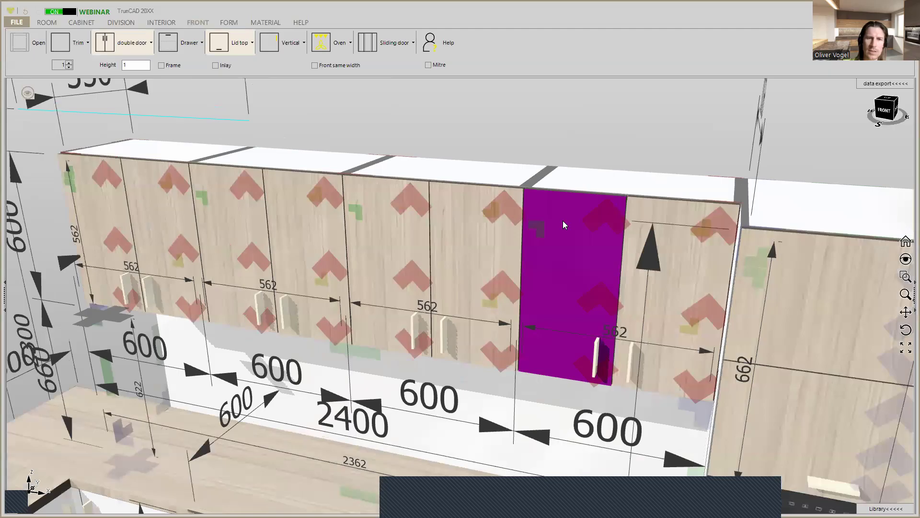
scroll(562, 222, "down", 3)
scroll(579, 226, "down", 3)
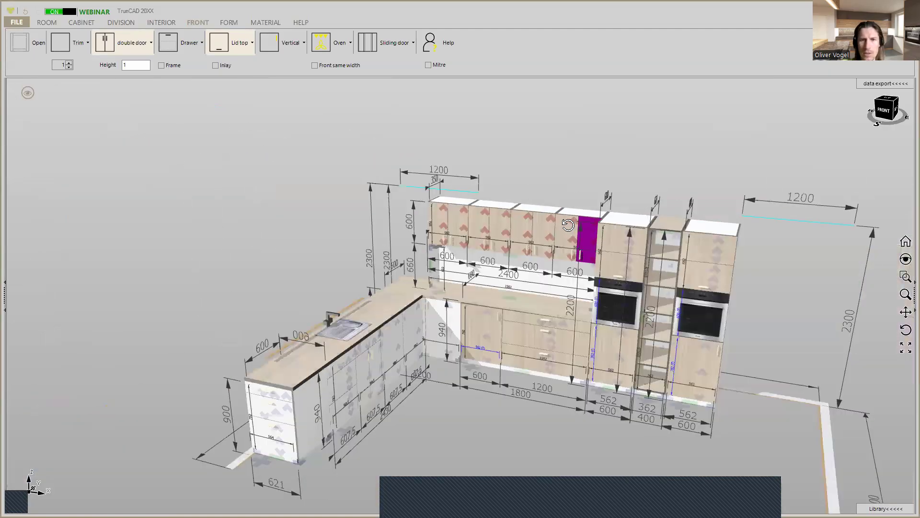
scroll(575, 225, "down", 2)
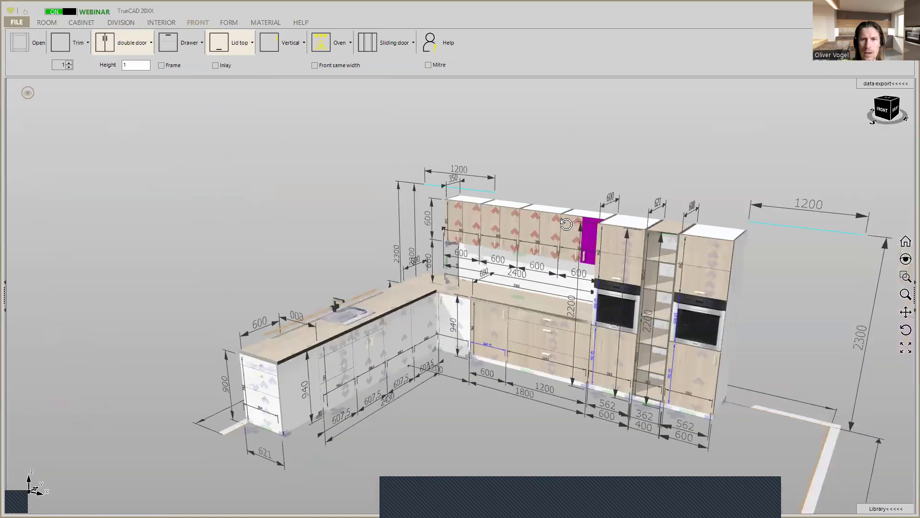
left_click(76, 22)
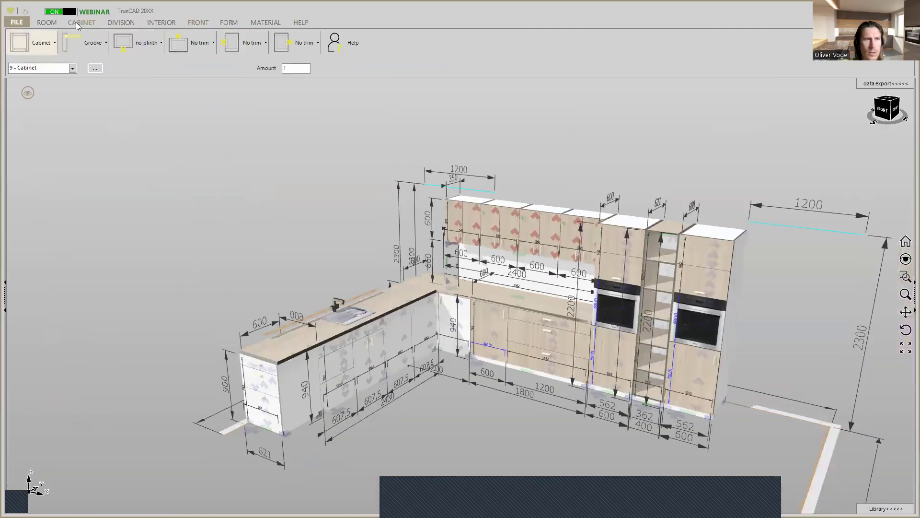
left_click(95, 69)
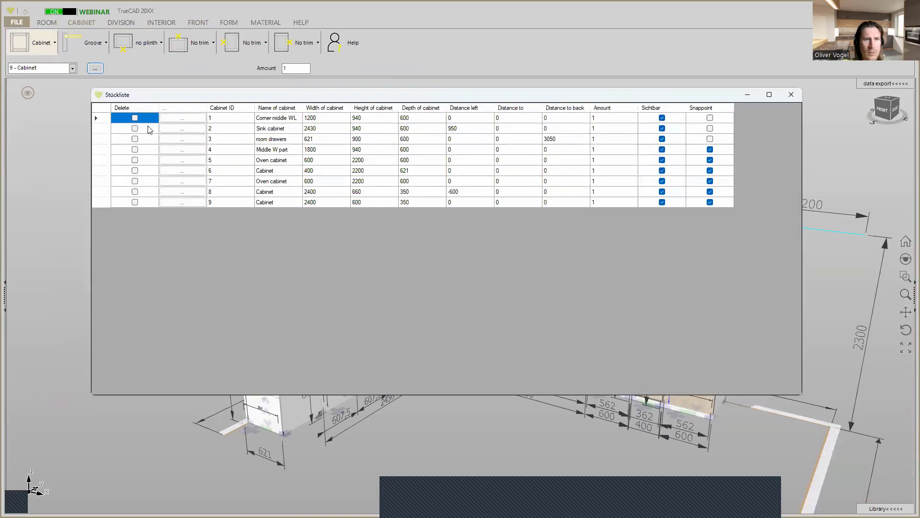
left_click(268, 195)
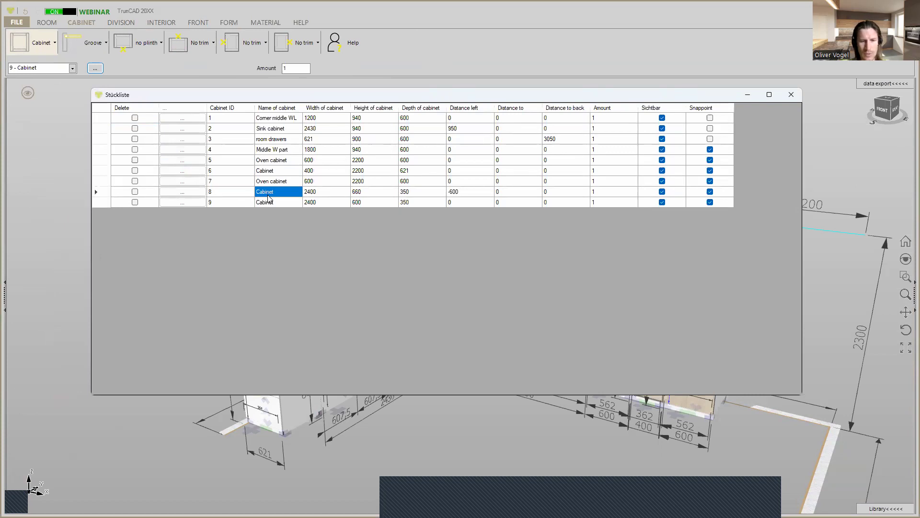
type("Pr")
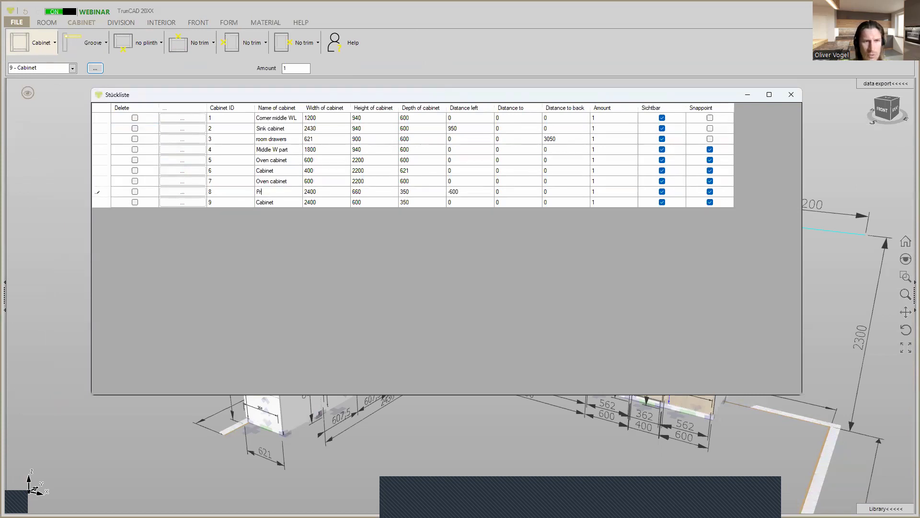
type("otection wall")
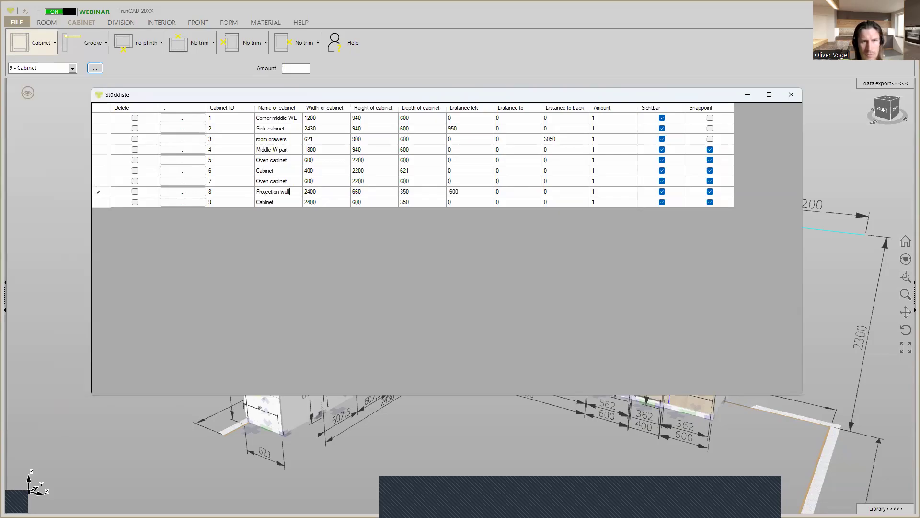
left_click(269, 202)
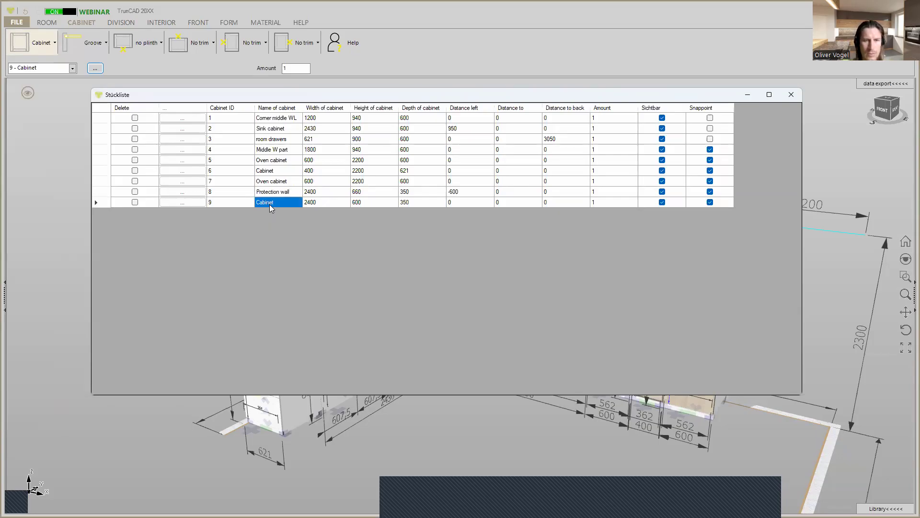
type("wall mountened")
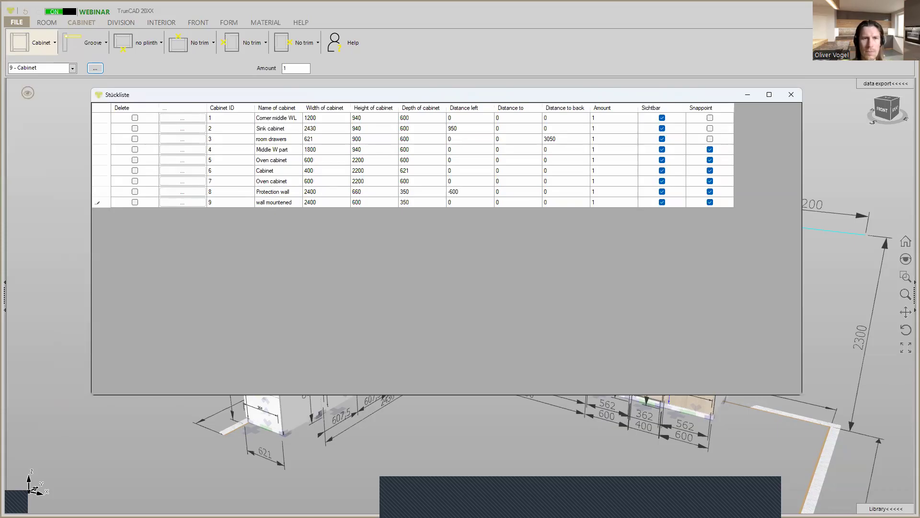
Set the height of the wall-mounted cabinet to 660 and of the protection wall to 600, and close the cabinet list
left_click(361, 204)
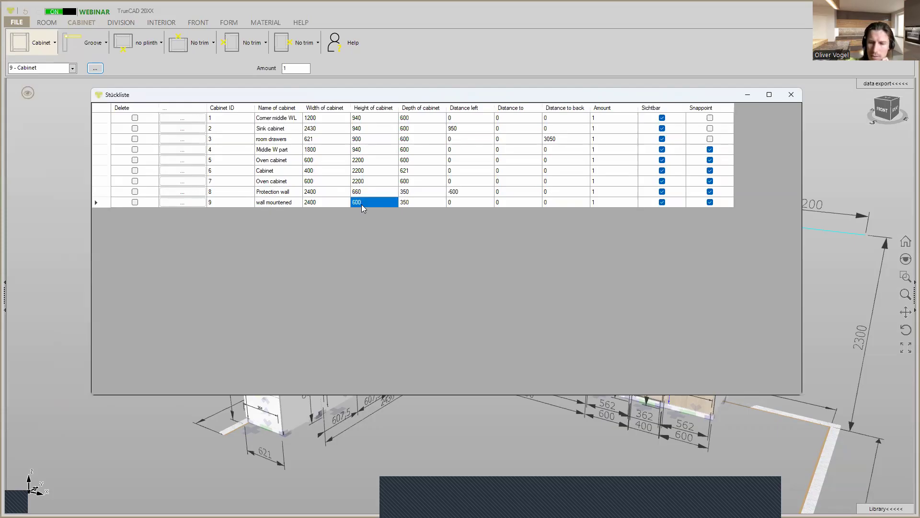
type("660")
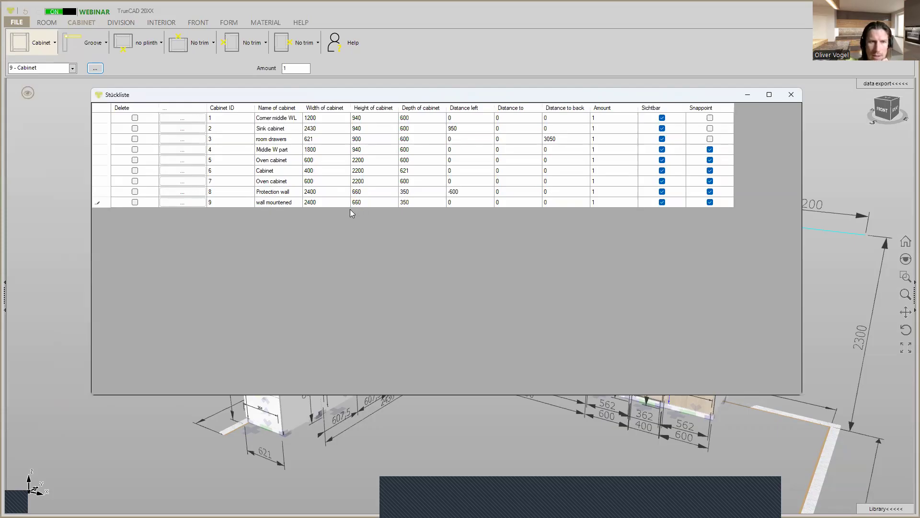
left_click(368, 192)
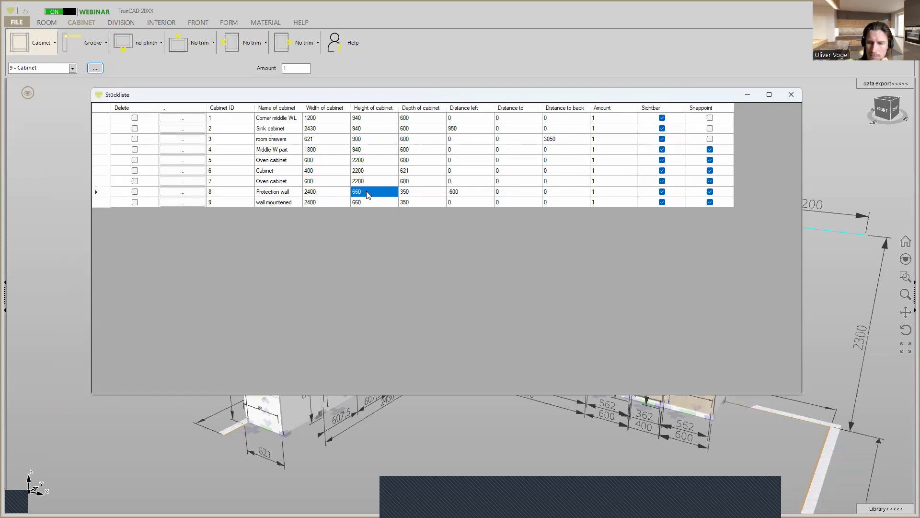
type("600")
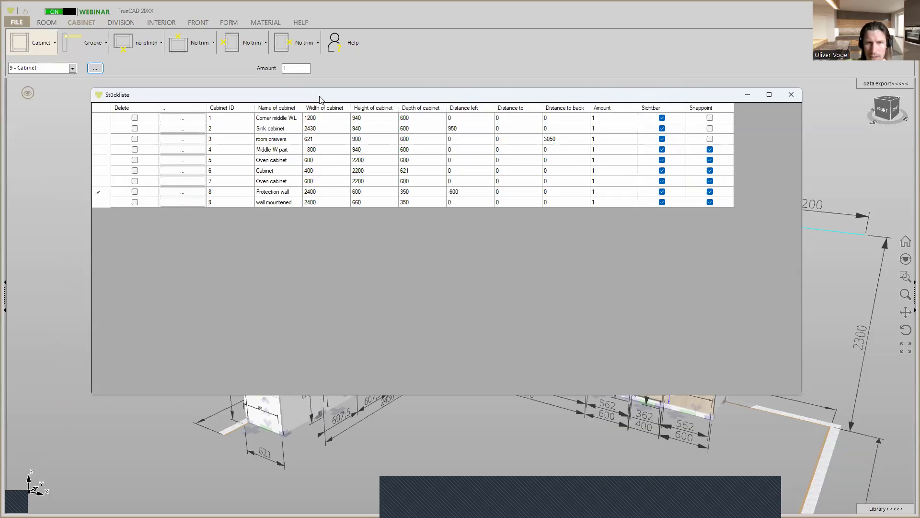
left_click_drag(320, 99, 299, 270)
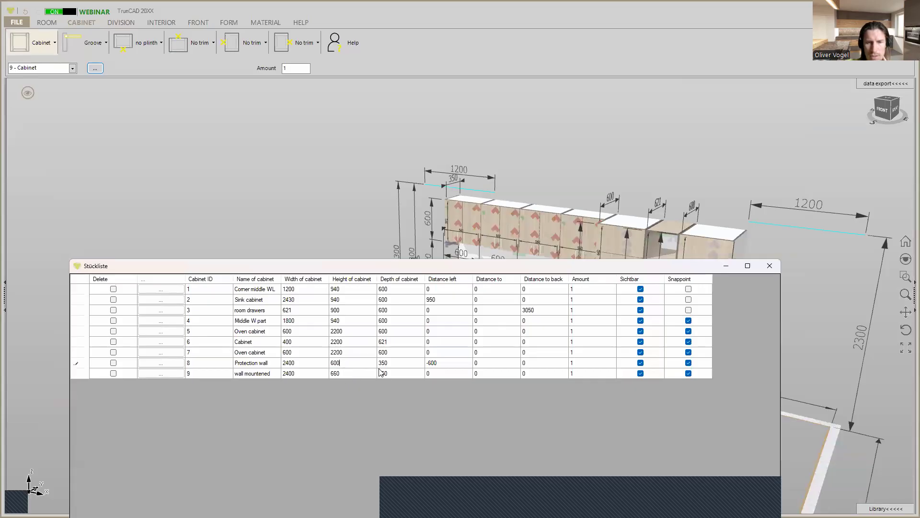
left_click(771, 268)
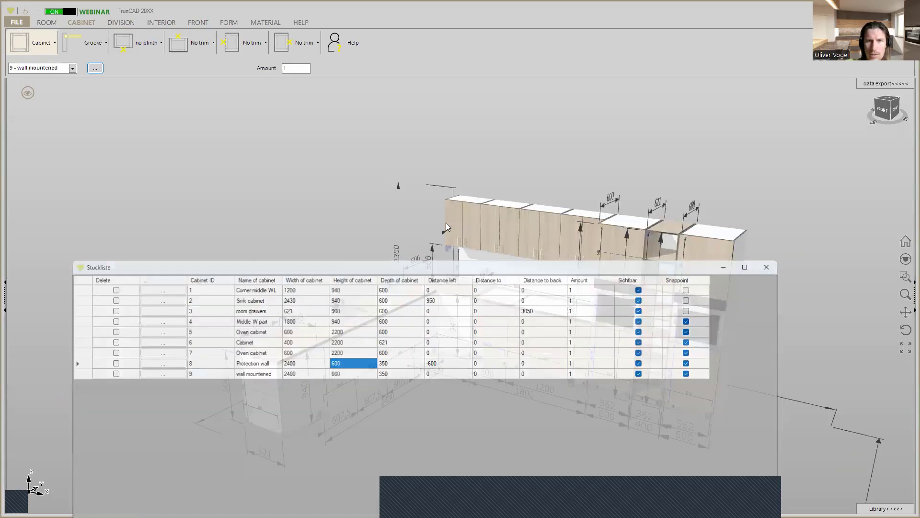
Examine the resized upper cabinet and protection wall up close and the whole kitchen from several angles
scroll(429, 225, "up", 5)
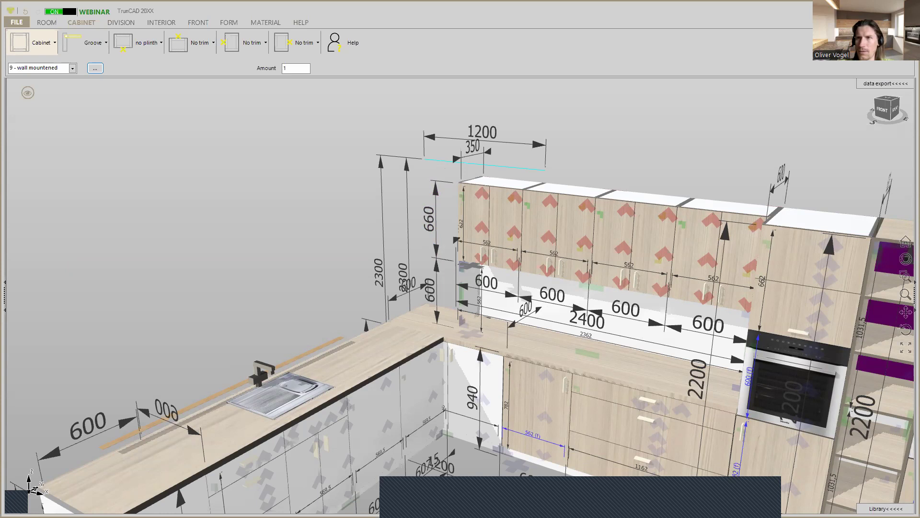
scroll(804, 209, "down", 1)
scroll(804, 209, "down", 5)
middle_click_drag(702, 229, 573, 263)
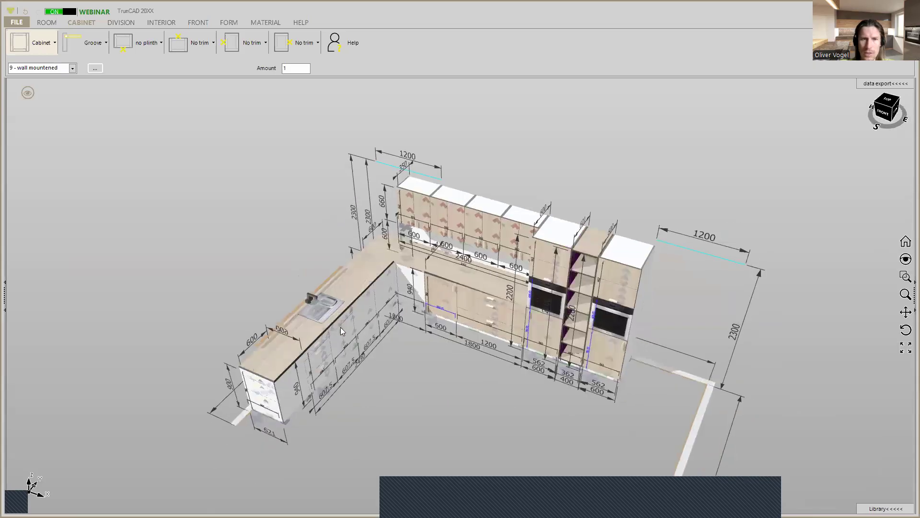
middle_click_drag(495, 265, 485, 248)
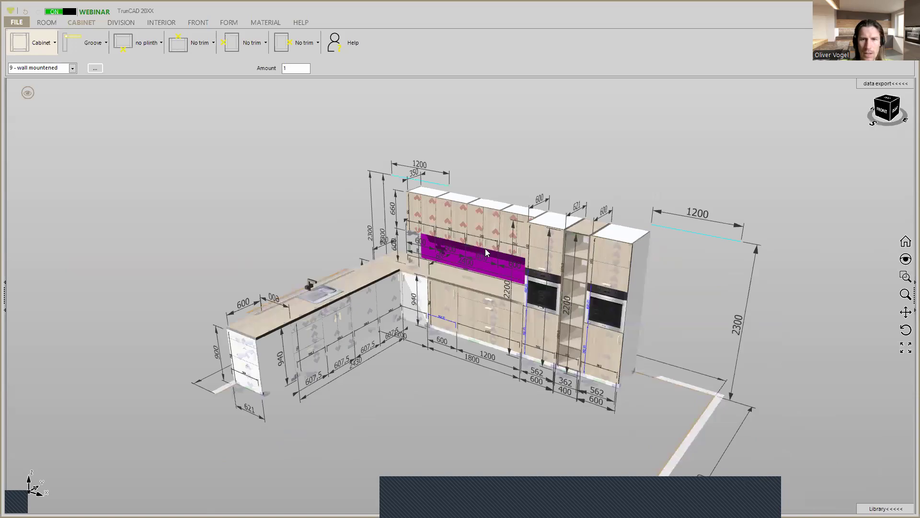
scroll(668, 266, "down", 3)
middle_click_drag(668, 270, 634, 295)
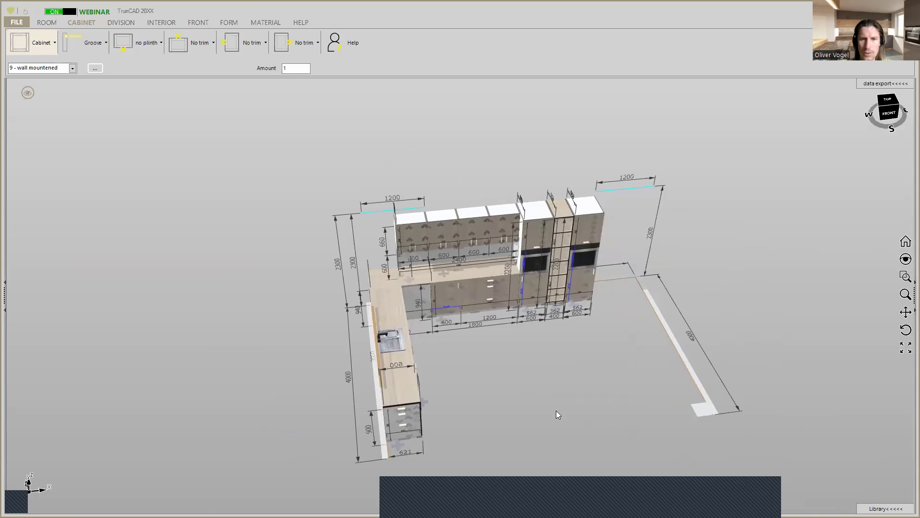
scroll(551, 398, "down", 2)
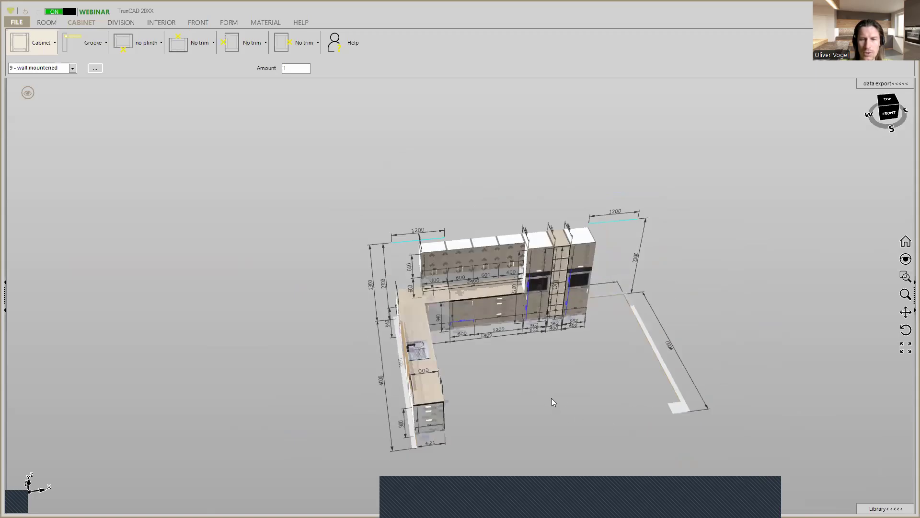
scroll(551, 398, "up", 2)
middle_click_drag(551, 398, 542, 373)
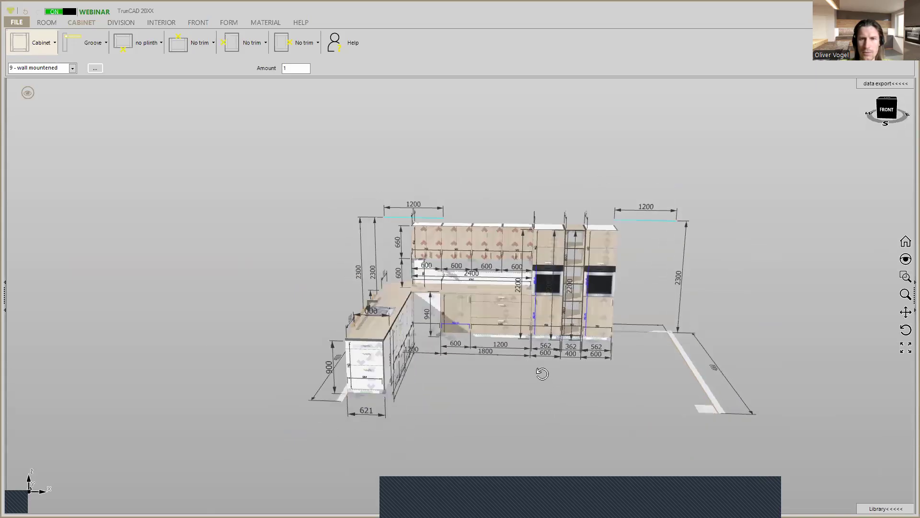